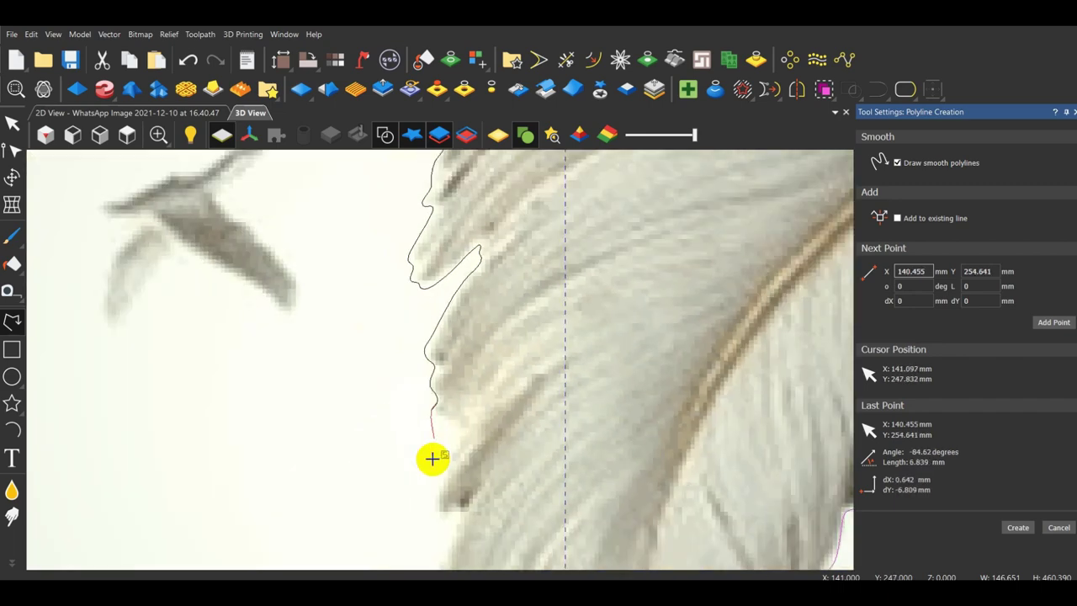
Extend the smooth polyline down the feather's left edge to the upper side of the dark-tipped barb, about X 145, Y 244.
scroll(452, 376, up, 5)
click(453, 344)
click(462, 362)
click(499, 373)
click(514, 402)
click(476, 490)
Trace the polyline around the tip of the dark-tipped barb and into the notch beneath it, about X 147, Y 229.
scroll(476, 490, down, 5)
scroll(465, 504, up, 5)
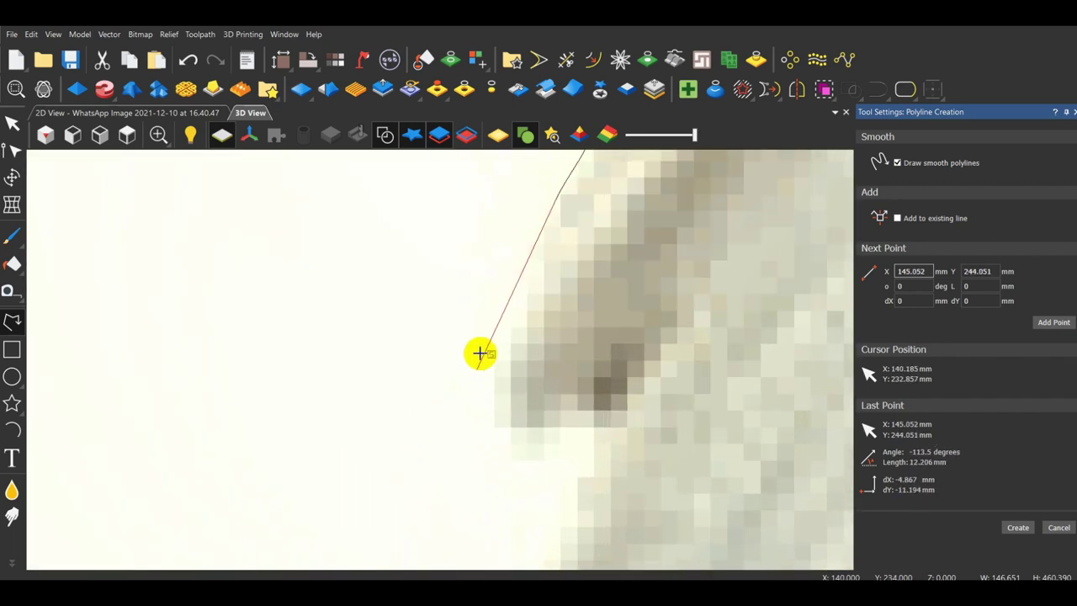
click(514, 261)
click(521, 286)
click(485, 392)
click(494, 432)
click(505, 458)
click(562, 430)
click(586, 455)
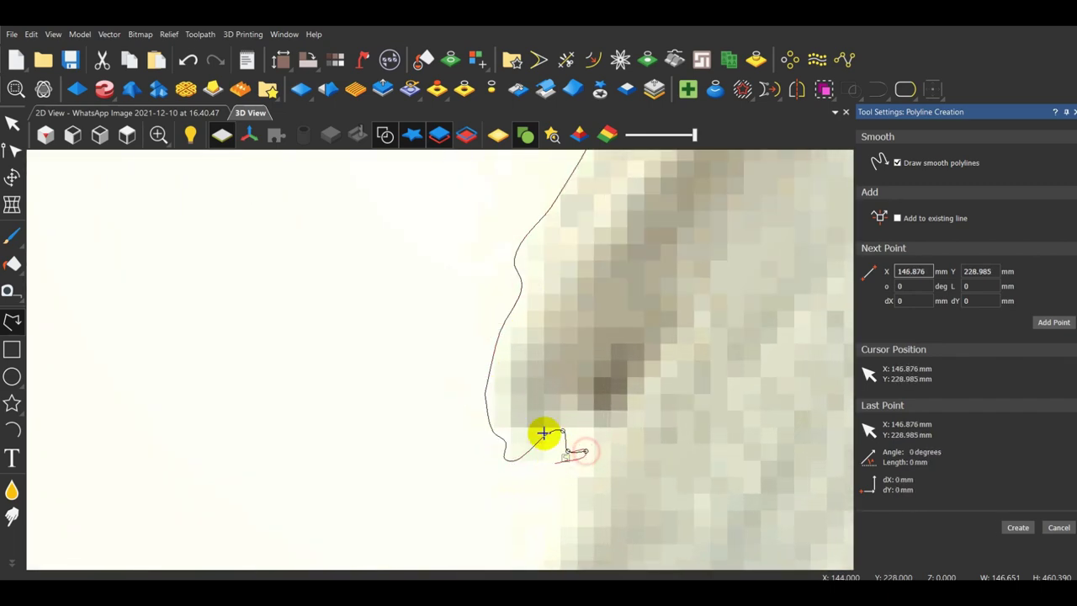
Trace the left edge below the notch, following its small bumps down to about X 145, Y 203.
scroll(580, 454, down, 5)
scroll(559, 534, up, 4)
click(476, 420)
click(460, 458)
click(478, 502)
scroll(478, 504, down, 5)
scroll(445, 409, up, 3)
click(433, 350)
click(459, 378)
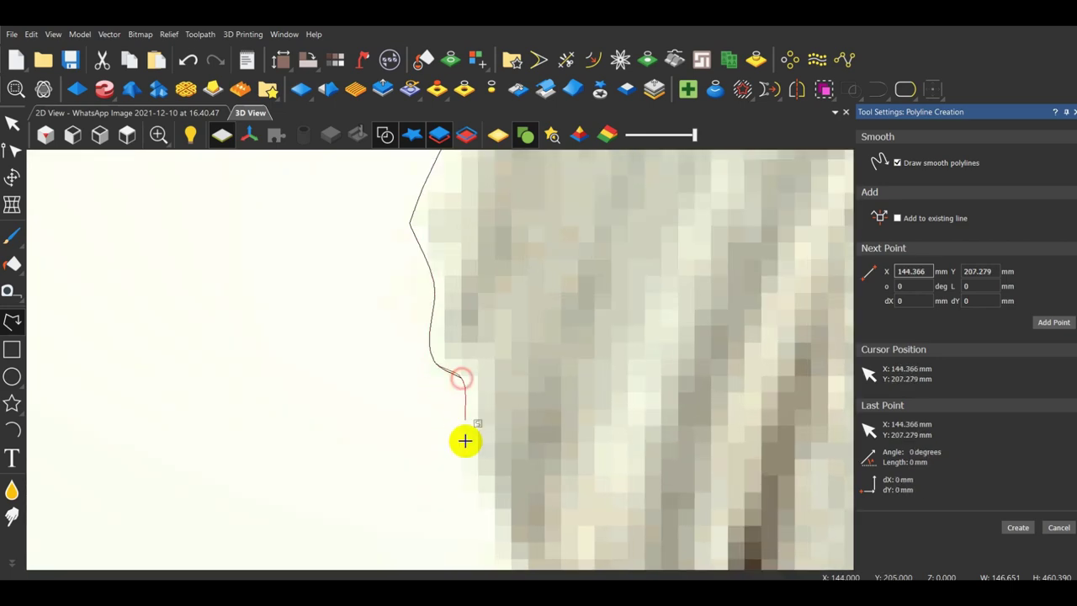
click(466, 439)
Trace the outer edge of the lowest left barb down to its tip at about X 154, Y 184.
scroll(466, 443, down, 5)
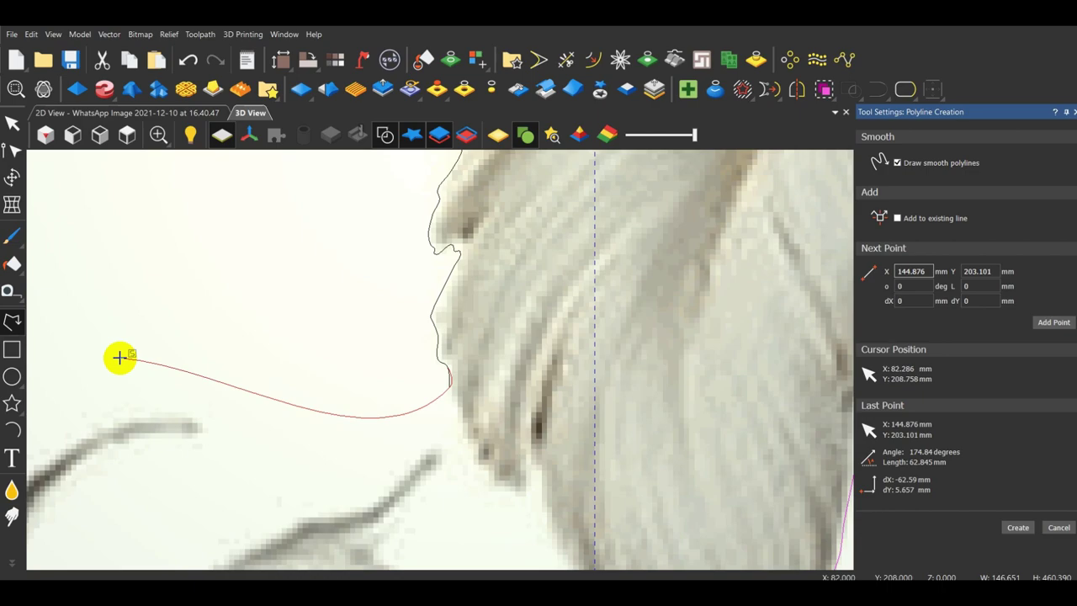
scroll(520, 428, up, 5)
scroll(387, 405, up, 4)
click(363, 406)
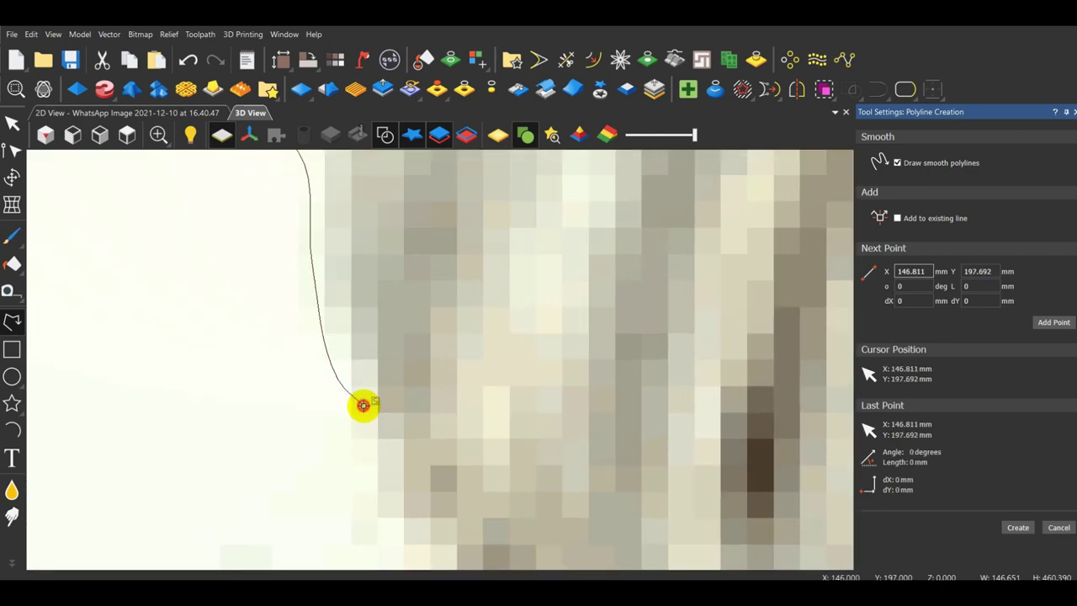
scroll(530, 304, down, 8)
scroll(530, 307, up, 6)
click(440, 457)
click(484, 518)
scroll(538, 471, up, 4)
click(406, 447)
click(431, 456)
click(462, 513)
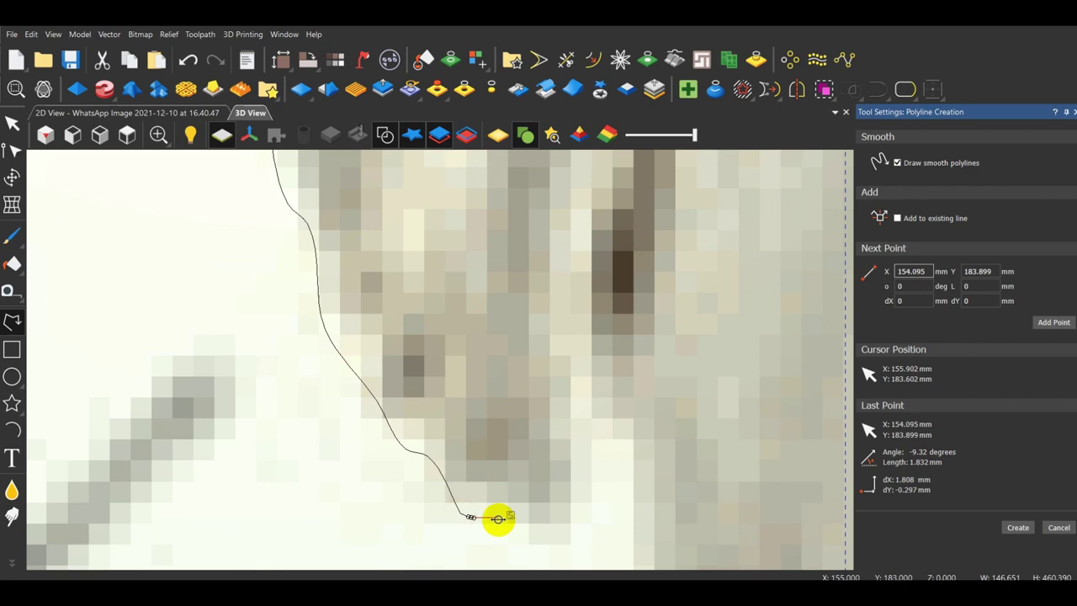
Round the tip of the lowest left barb, trace its narrow inner notch, and follow the feather edge below it.
click(500, 517)
click(565, 541)
click(612, 433)
scroll(612, 432, down, 4)
scroll(554, 364, down, 4)
scroll(488, 427, up, 3)
click(456, 370)
click(473, 445)
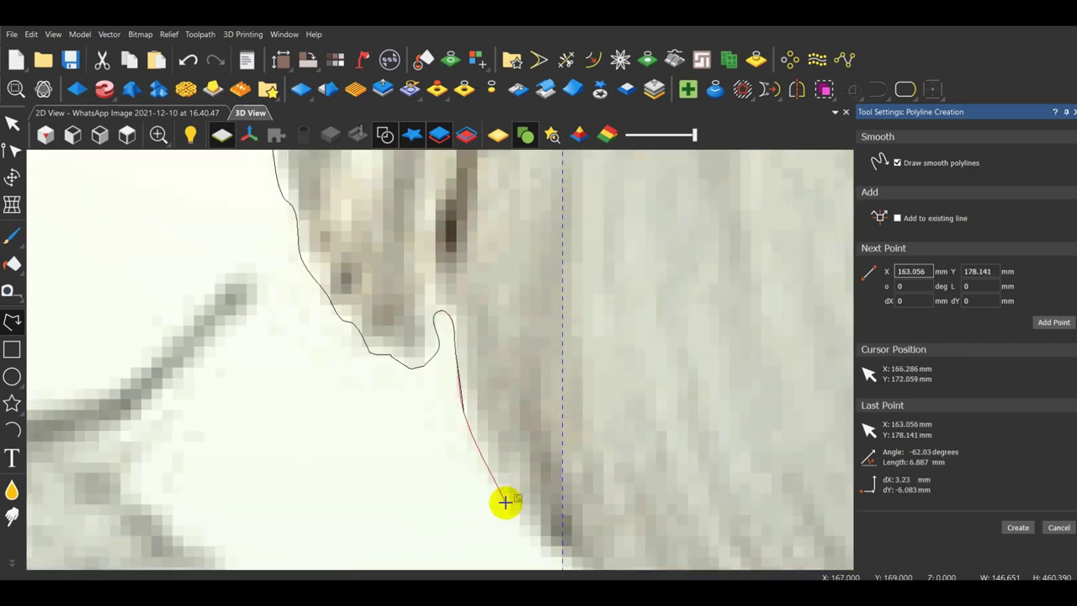
click(511, 525)
Trace the feather's curved lower-left edge to about X 189, Y 152.
scroll(513, 522, down, 4)
scroll(517, 479, up, 5)
click(449, 433)
click(493, 452)
click(513, 476)
click(591, 513)
click(609, 511)
click(629, 545)
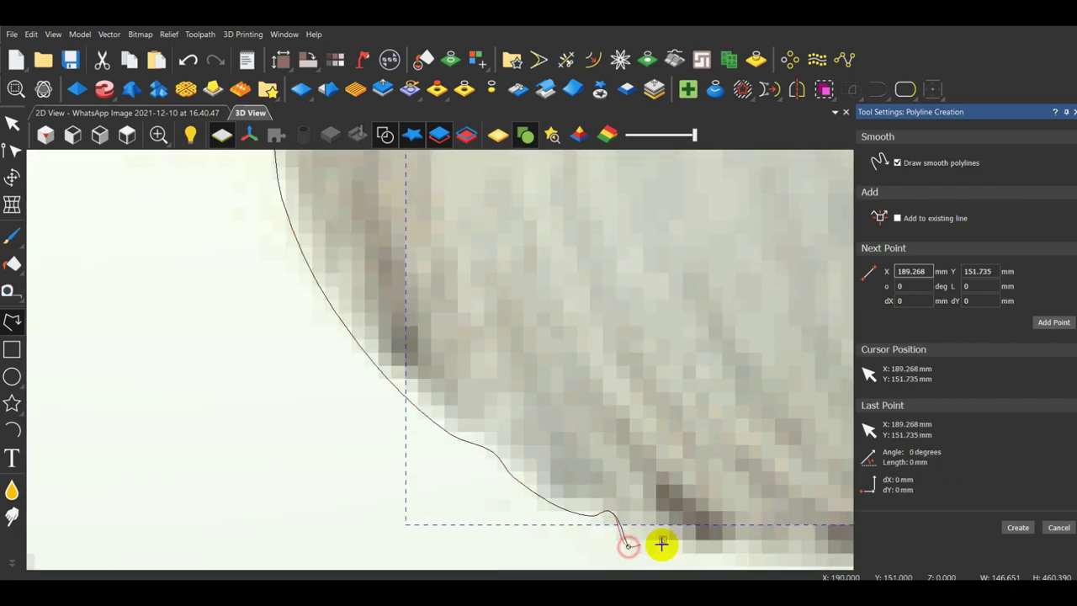
Trace the feather's bottom edge to meet the right-side outline, then finish the polyline and deselect it.
scroll(661, 543, down, 4)
scroll(507, 353, up, 5)
click(457, 345)
click(479, 337)
click(598, 366)
scroll(643, 375, down, 4)
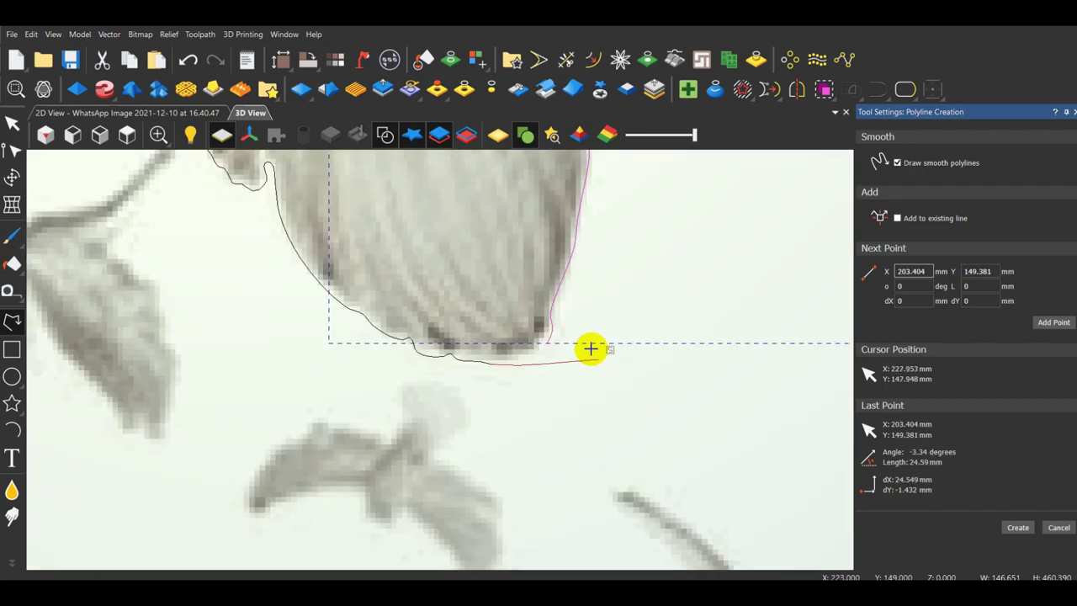
scroll(532, 349, up, 4)
click(409, 365)
click(439, 363)
right_click(476, 335)
scroll(485, 358, down, 5)
scroll(485, 357, down, 6)
click(748, 282)
Start a new smooth polyline at the quill tip and trace the shaft's upper edge to about X 188, Y 590.
scroll(553, 238, up, 6)
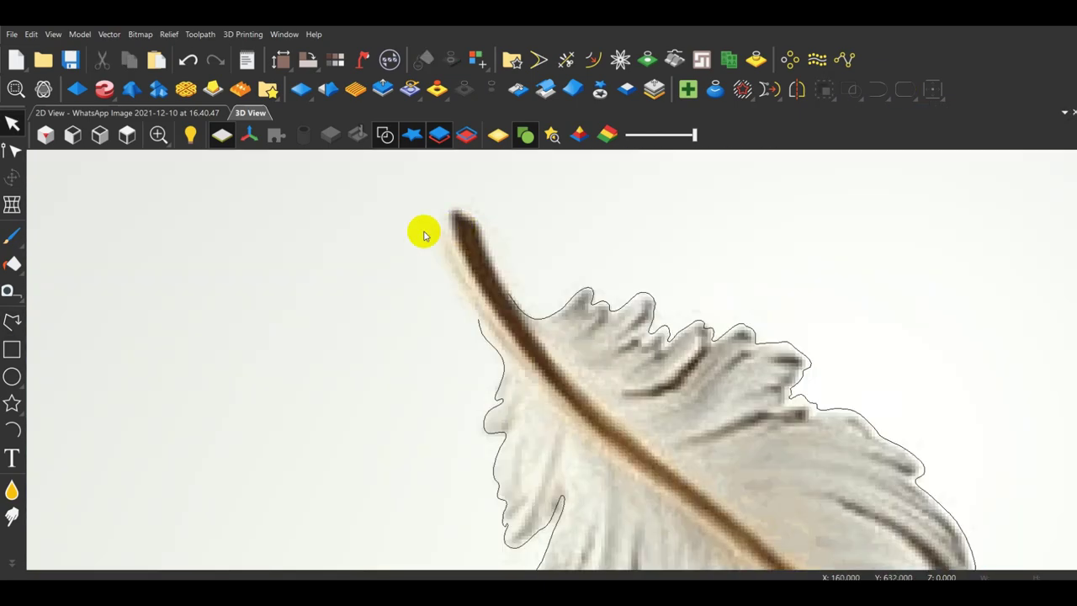
click(11, 322)
scroll(488, 216, up, 4)
click(197, 185)
click(267, 215)
click(316, 275)
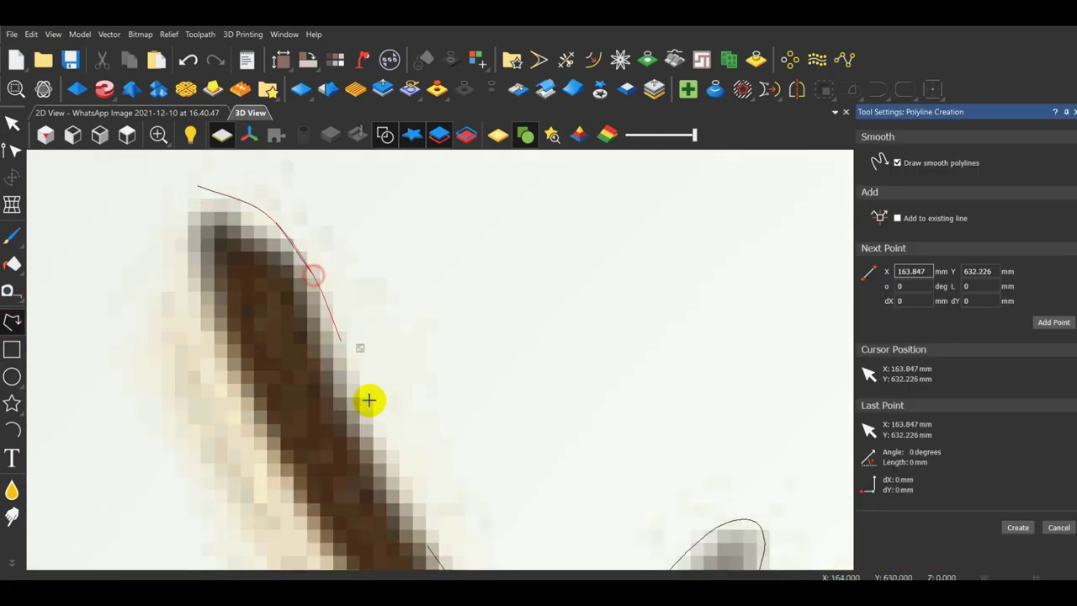
click(375, 428)
scroll(384, 430, down, 5)
scroll(407, 443, up, 4)
click(483, 420)
scroll(485, 423, down, 5)
scroll(513, 460, up, 4)
click(490, 435)
Trace the rest of the shaft's upper edge to its lower end and finish the polyline, about 143 mm wide and 183 mm high.
scroll(492, 436, down, 4)
scroll(523, 471, up, 4)
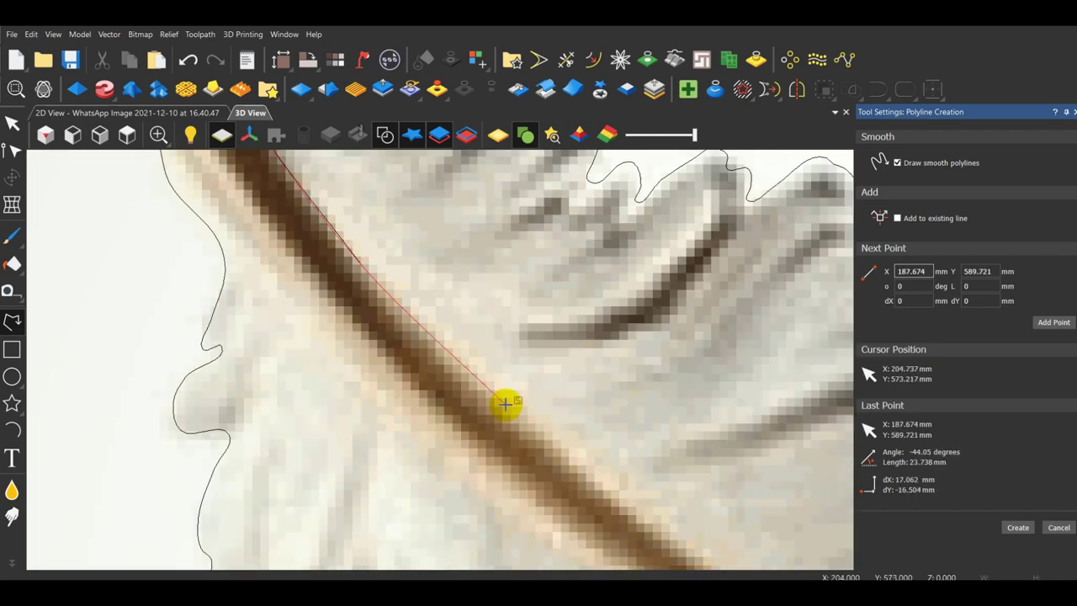
scroll(496, 378, down, 4)
scroll(535, 432, up, 4)
click(535, 432)
scroll(535, 429, down, 4)
scroll(544, 435, up, 4)
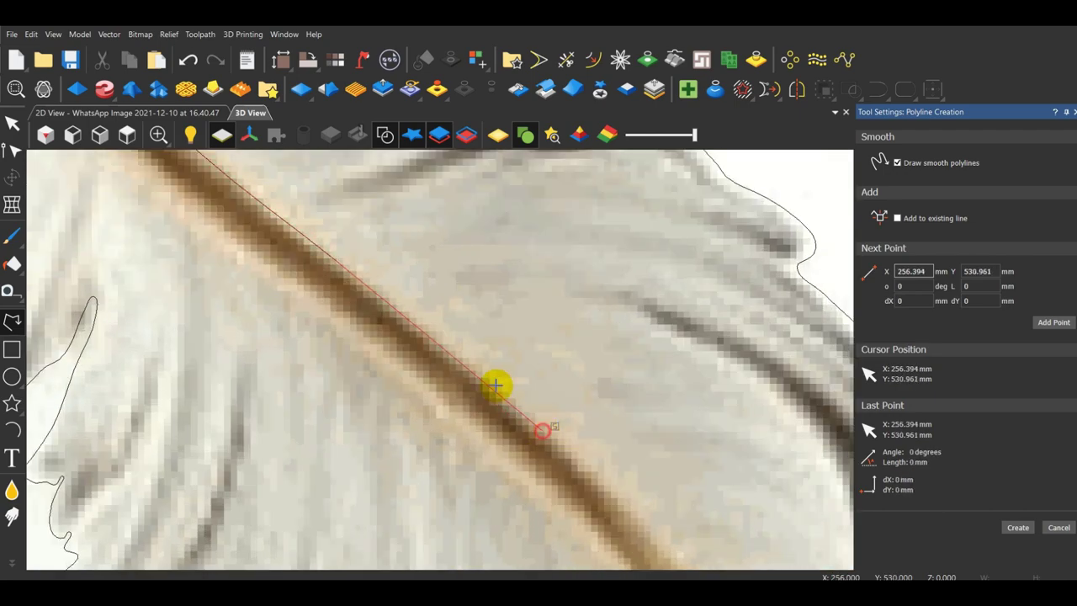
scroll(416, 278, down, 4)
scroll(439, 305, up, 4)
click(502, 437)
scroll(502, 437, down, 4)
scroll(518, 481, up, 4)
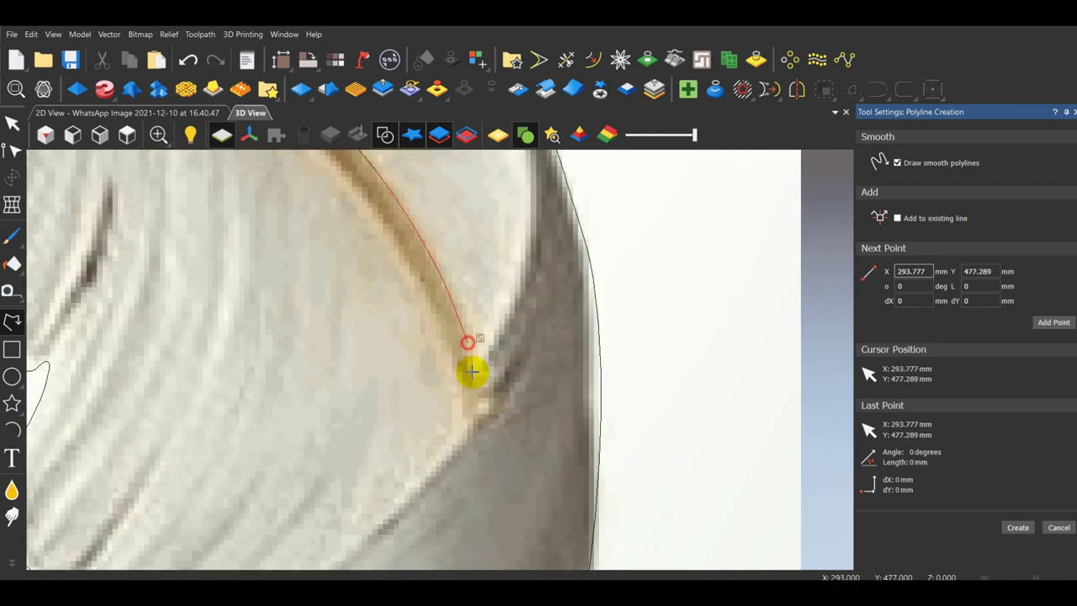
right_click(488, 456)
Begin another smooth polyline at the quill tip and trace its lower-left edge to about X 163, Y 604.
scroll(486, 453, down, 5)
scroll(312, 232, up, 7)
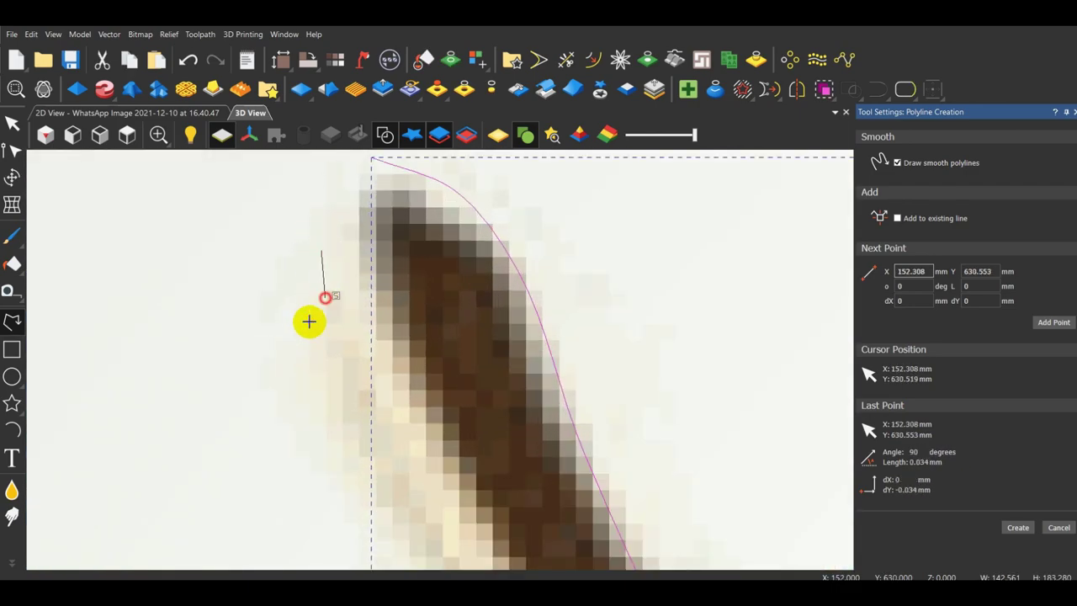
click(334, 452)
scroll(333, 453, down, 4)
click(474, 392)
scroll(513, 446, up, 3)
click(519, 456)
Trace the shaft's lower edge from the top of the vane to about X 208, Y 558.
scroll(517, 454, down, 5)
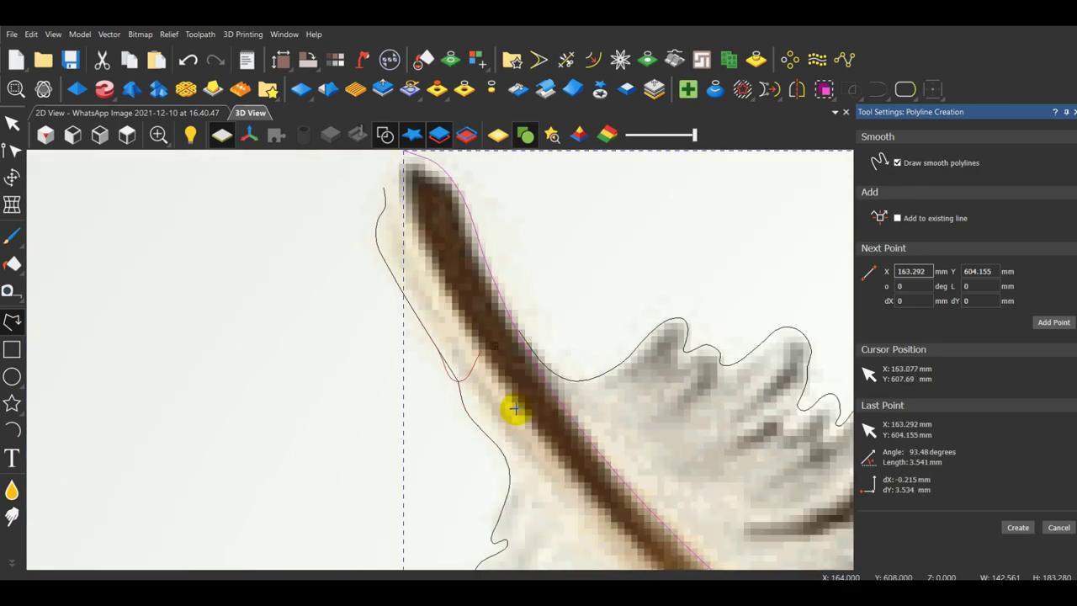
scroll(514, 420, up, 3)
click(522, 465)
scroll(496, 398, down, 4)
click(483, 415)
scroll(492, 395, up, 3)
click(502, 396)
click(643, 506)
Carry the polyline along the middle of the shaft's lower edge to about X 270, Y 505.
scroll(623, 496, down, 4)
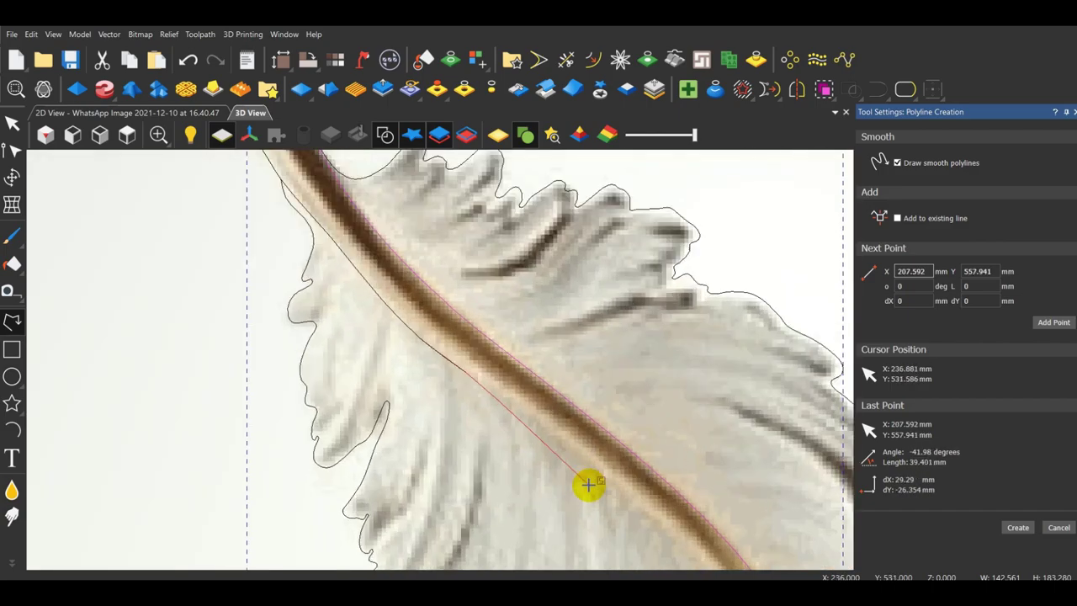
click(575, 461)
scroll(572, 446, down, 4)
scroll(572, 443, up, 4)
click(464, 391)
scroll(440, 368, down, 4)
scroll(471, 450, up, 4)
click(536, 390)
scroll(536, 389, down, 4)
scroll(606, 412, up, 3)
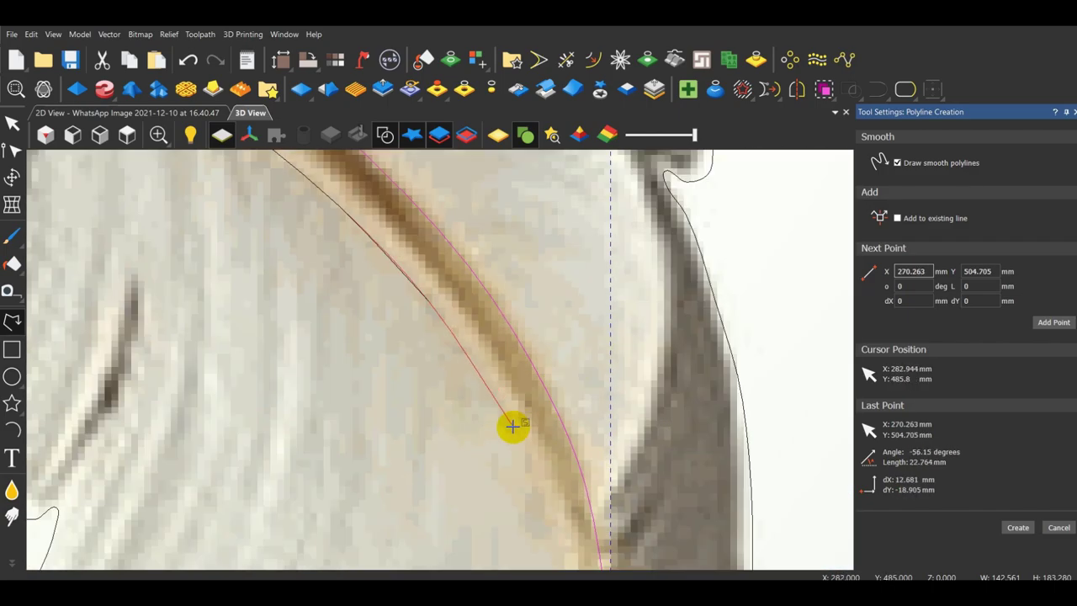
Trace the last part of the shaft's lower edge and end the polyline at about X 292, Y 454.
click(512, 426)
scroll(475, 435, up, 1)
click(454, 378)
scroll(445, 253, down, 4)
scroll(434, 291, up, 4)
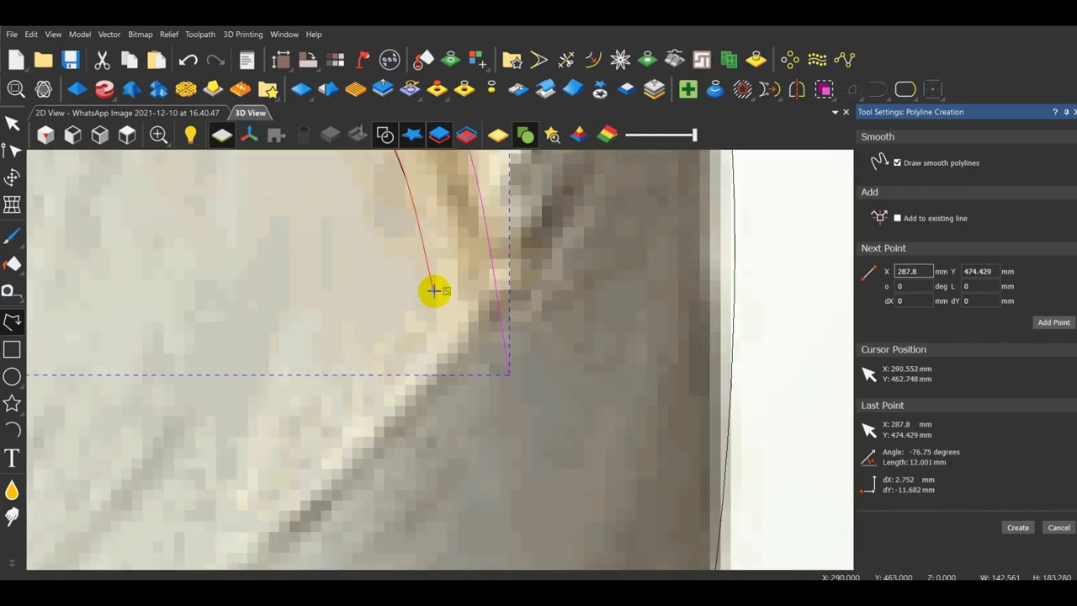
click(450, 390)
scroll(446, 386, down, 4)
Draw a new smooth polyline from the left edge notch along the diagonal fold to the shaft's end, about X 294, Y 461.
scroll(420, 267, up, 4)
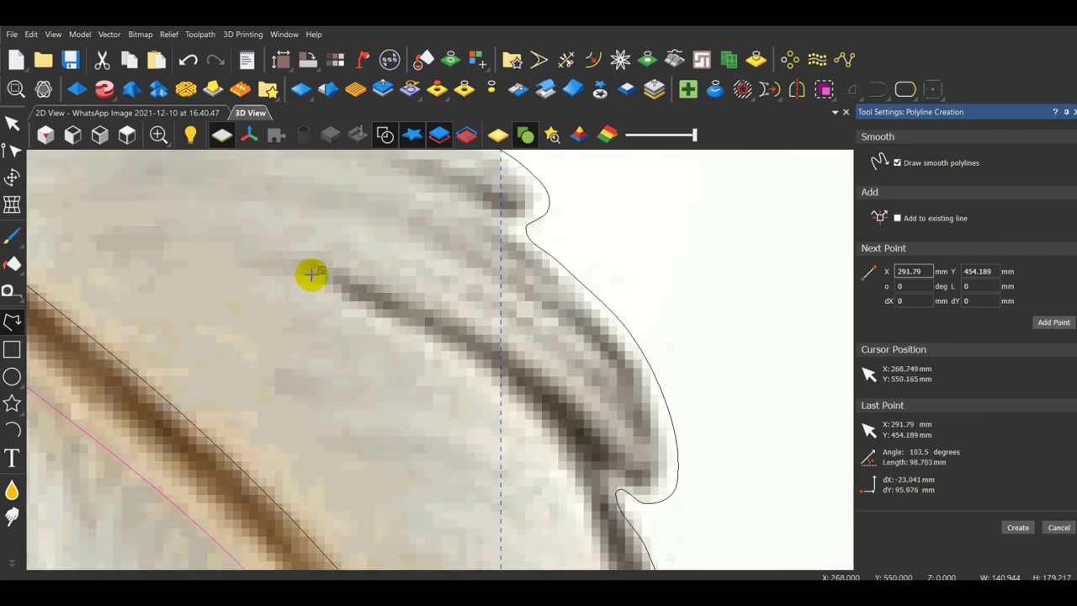
scroll(464, 408, down, 3)
scroll(401, 442, up, 4)
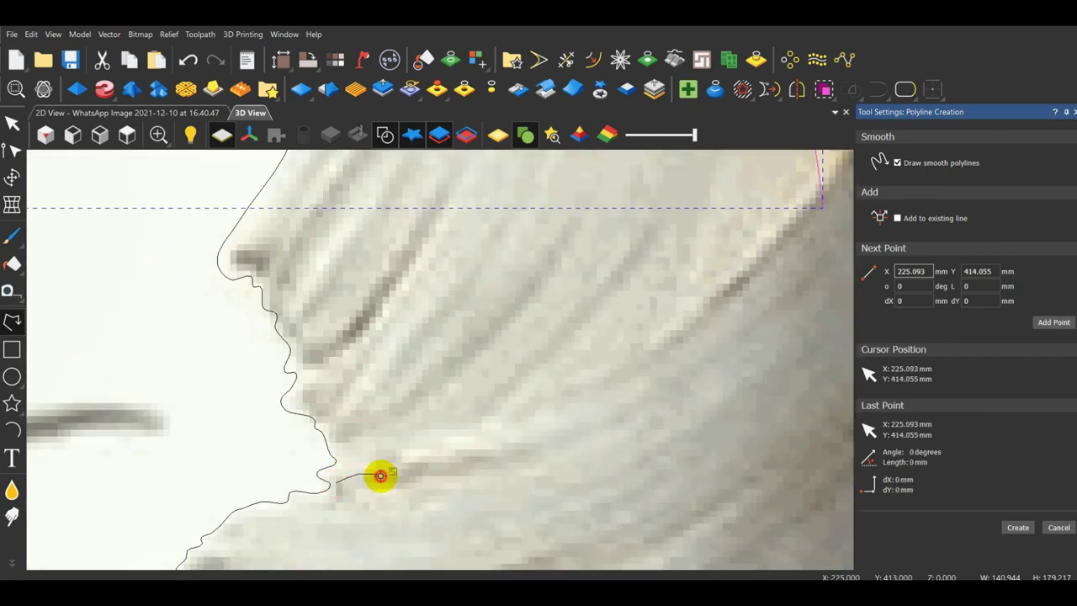
click(589, 385)
scroll(587, 384, down, 3)
scroll(496, 342, up, 4)
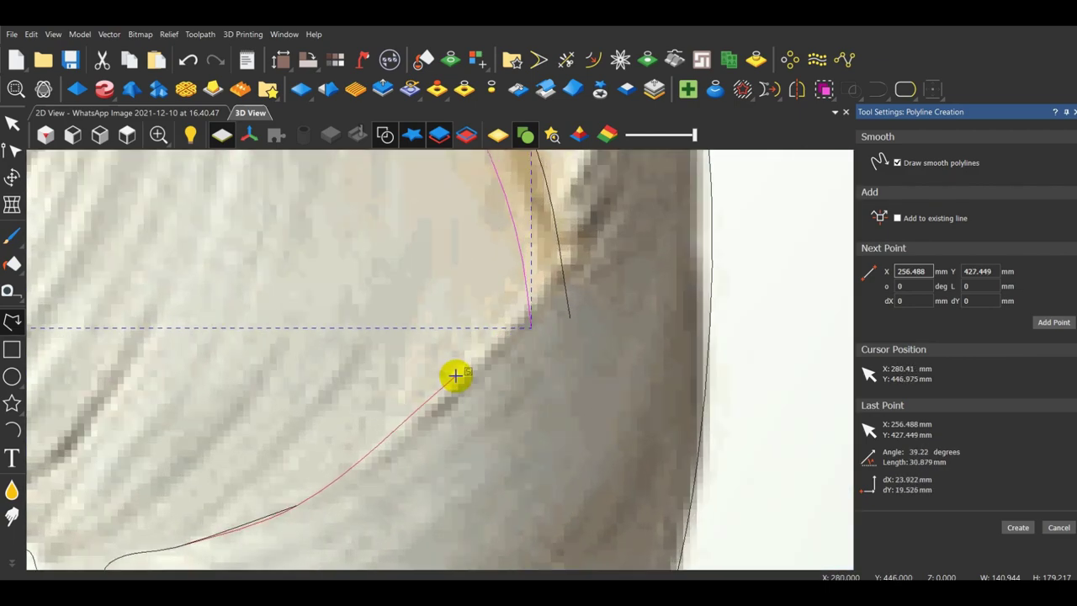
click(454, 375)
scroll(454, 375, down, 3)
scroll(437, 375, up, 4)
click(408, 422)
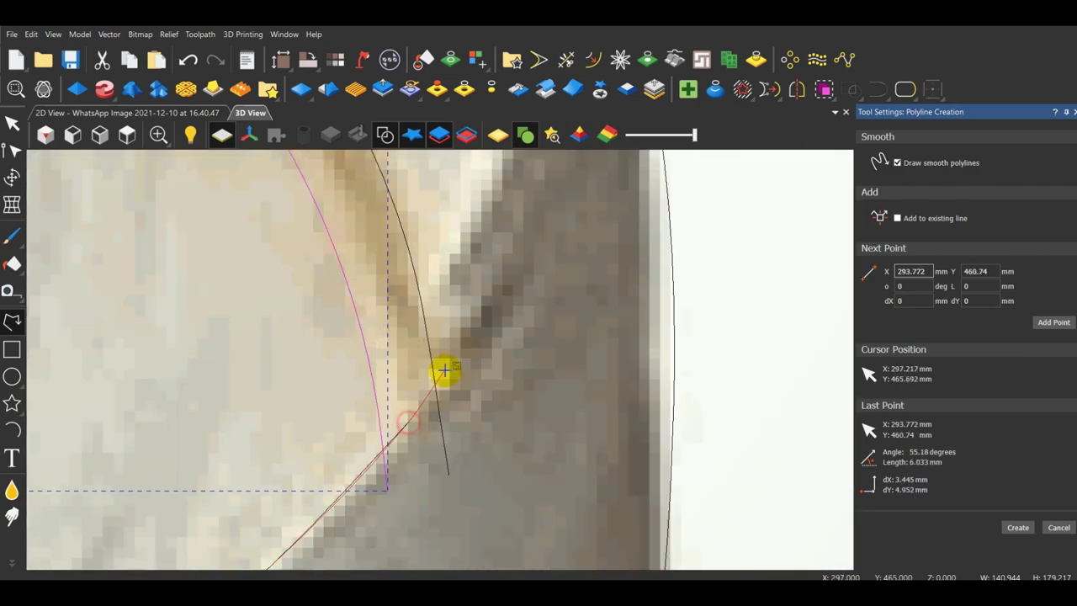
Trace the inner edge of the dark right-hand fold up to the dark barb and finish the fold polyline.
click(456, 234)
scroll(457, 235, down, 4)
scroll(467, 189, up, 3)
scroll(472, 231, down, 4)
scroll(479, 171, up, 4)
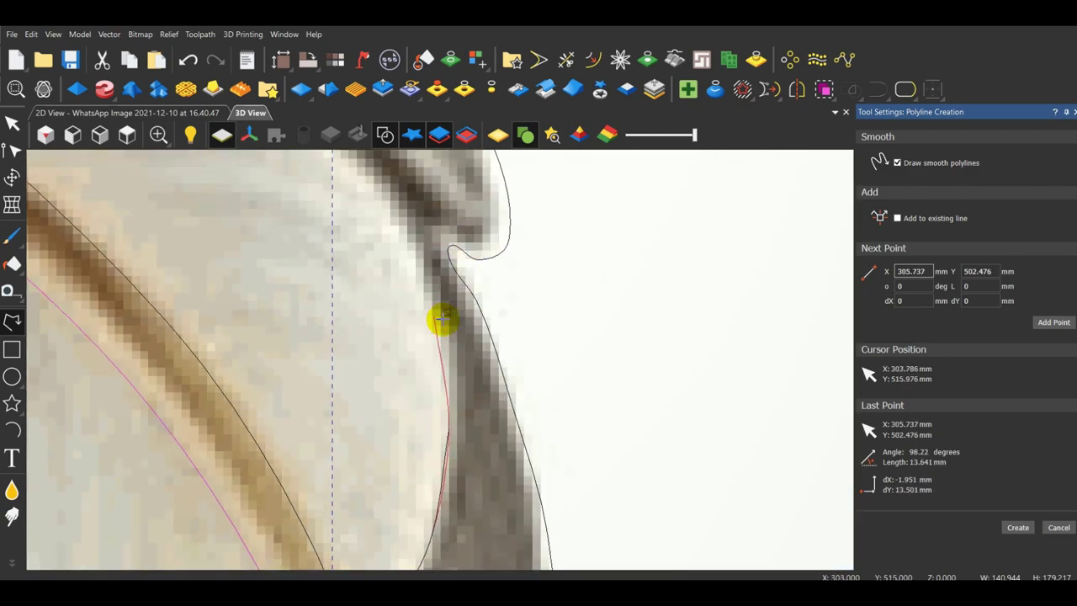
click(407, 196)
key(Escape)
scroll(594, 312, down, 4)
click(739, 319)
scroll(532, 367, down, 4)
scroll(517, 360, up, 4)
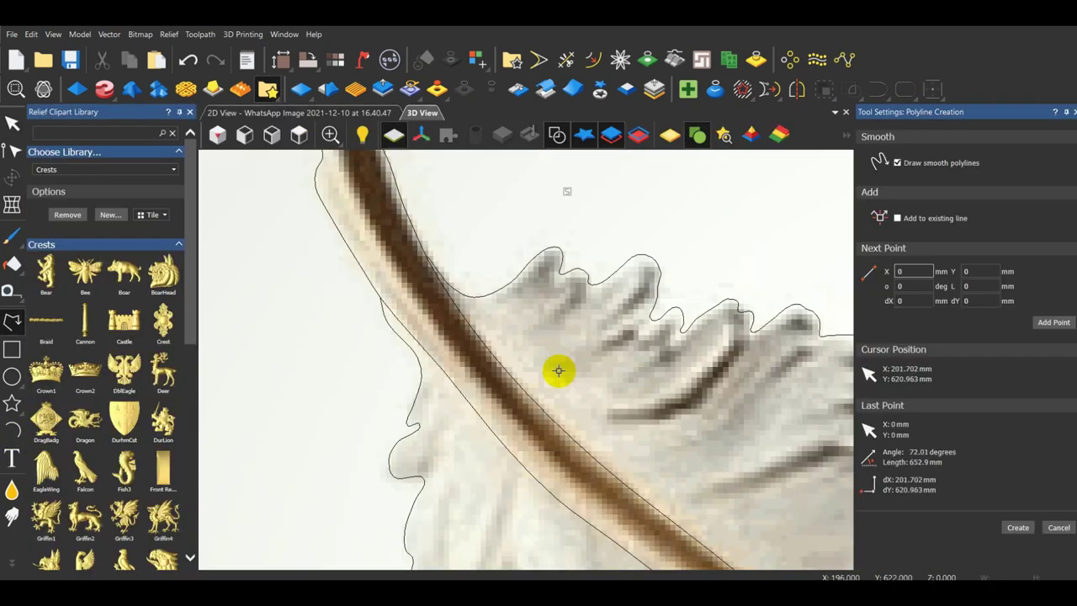
scroll(542, 286, down, 5)
scroll(527, 242, up, 4)
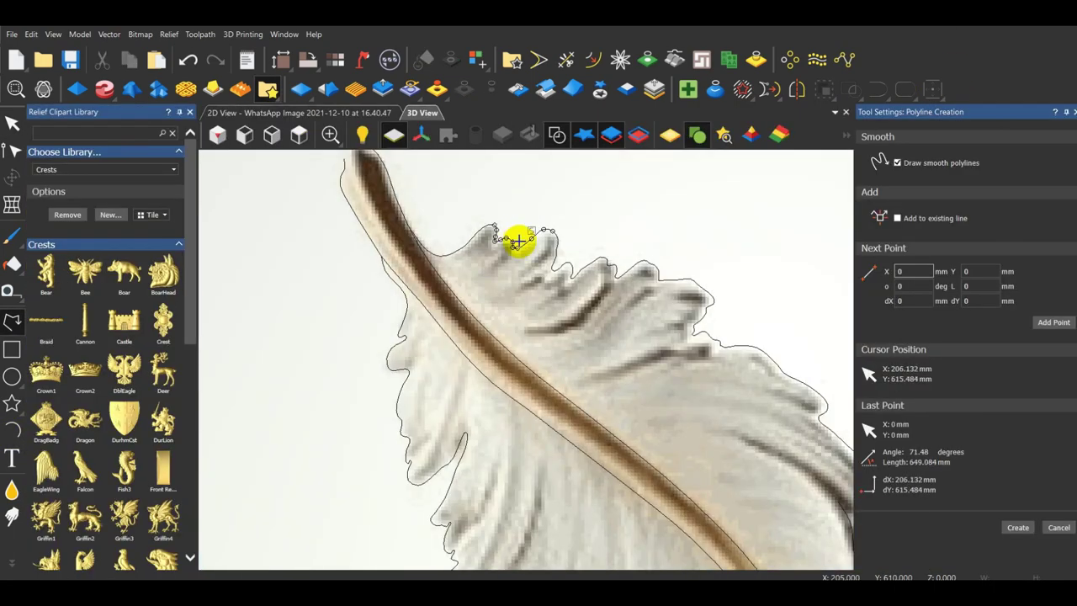
scroll(507, 241, up, 4)
scroll(446, 215, down, 4)
scroll(400, 259, up, 4)
scroll(366, 294, down, 6)
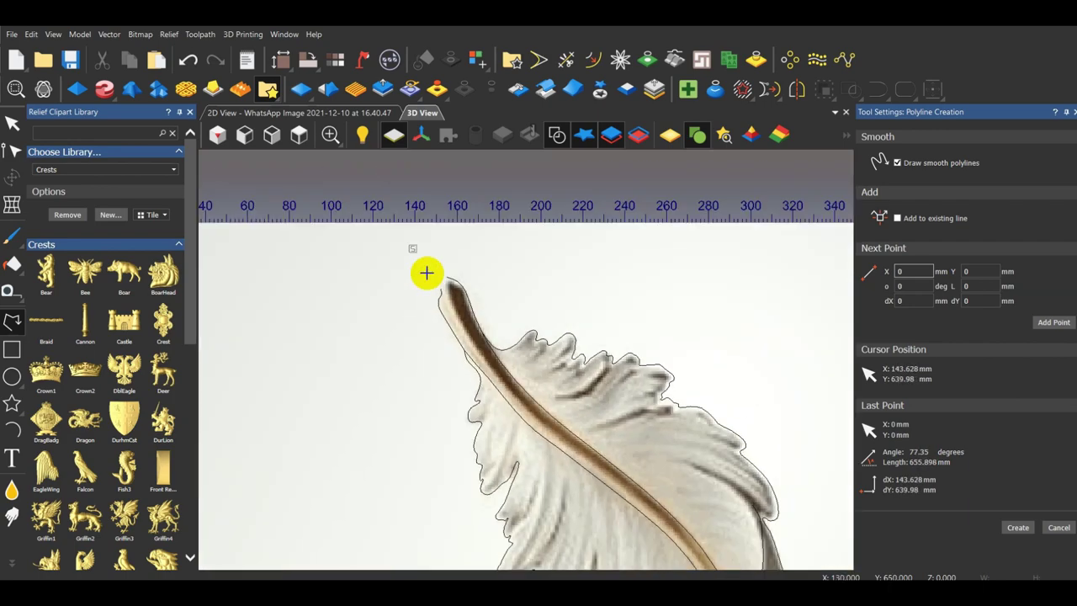
Draw a smooth polyline along the dark barb line from the right edge toward the shaft, about 85 mm wide and 39 mm high.
scroll(426, 272, down, 2)
scroll(632, 433, up, 5)
scroll(673, 464, up, 2)
click(660, 455)
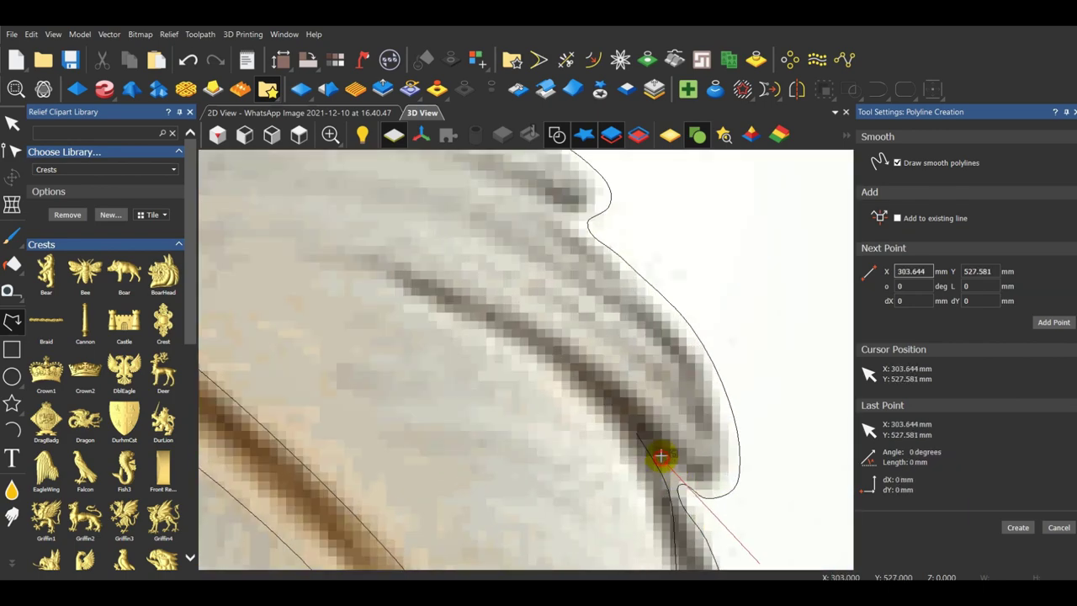
click(383, 267)
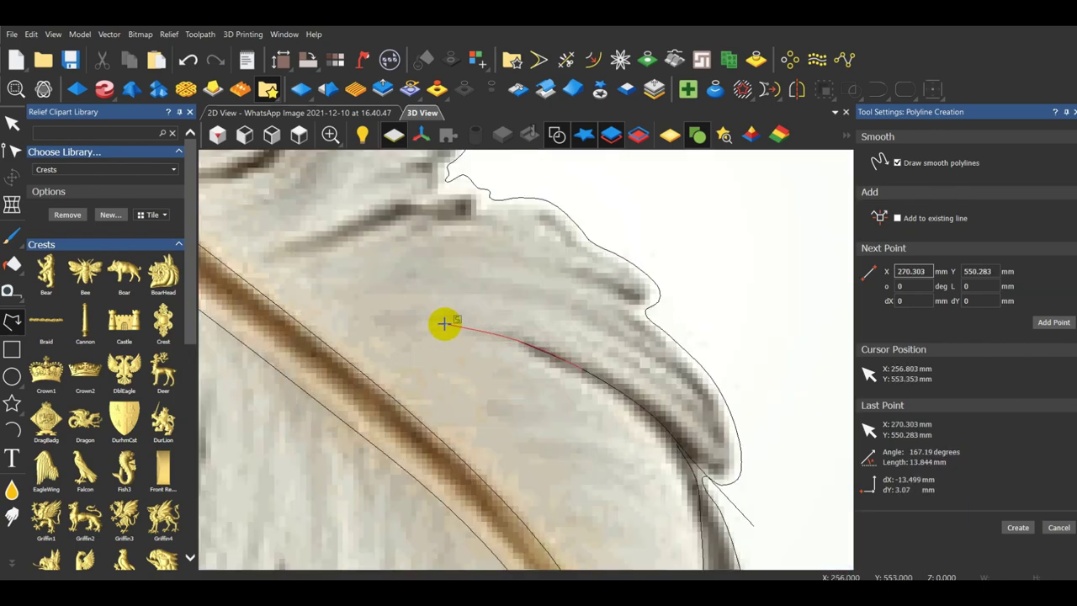
right_click(308, 324)
scroll(643, 361, down, 1)
scroll(643, 411, up, 1)
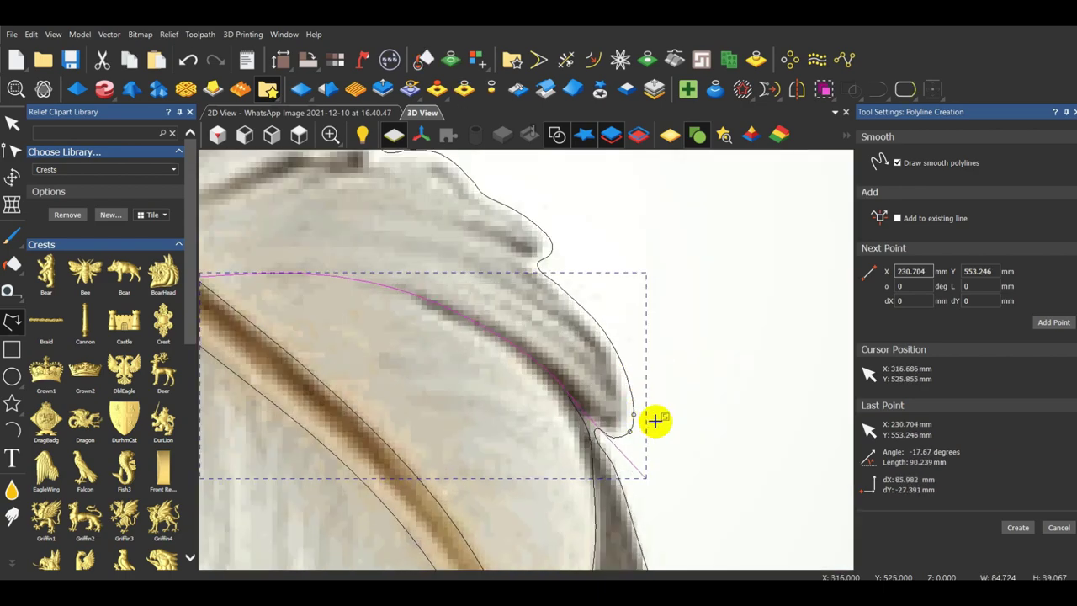
Draw a smooth polyline above the dark barb line, from outside the right edge to the shaft, about 91 mm wide and 41 mm high.
click(637, 367)
click(558, 284)
click(412, 223)
middle_drag(412, 223, 553, 301)
scroll(553, 301, down, 1)
right_click(362, 316)
Draw a smooth polyline along the lower contour of the gap between the first barb tip and the shaft, about 26 mm wide and 14 mm high.
middle_drag(363, 317, 508, 435)
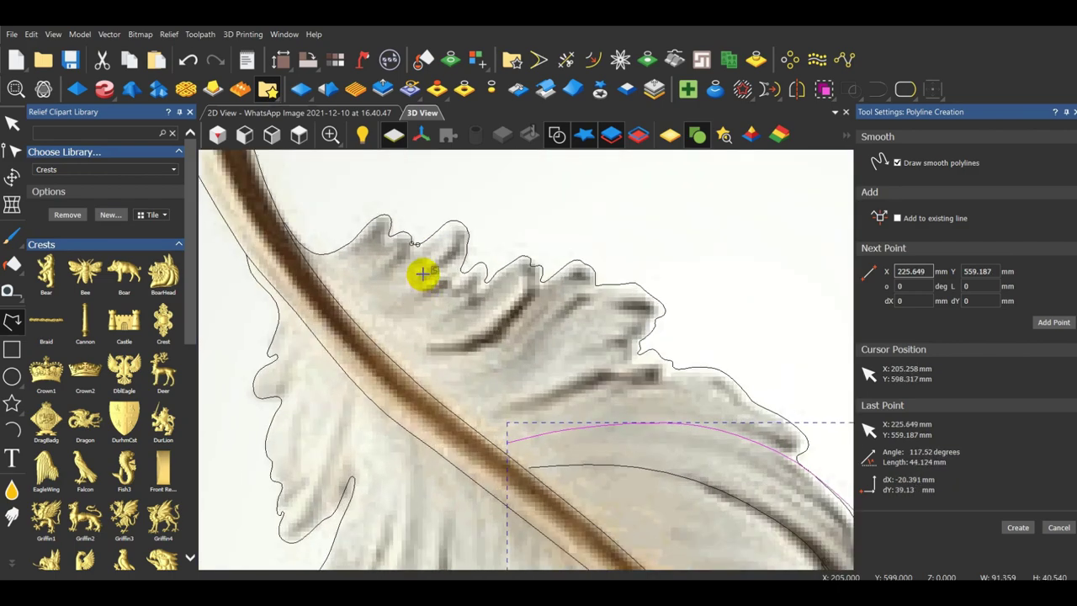
scroll(345, 192, up, 3)
click(505, 230)
click(457, 316)
click(419, 352)
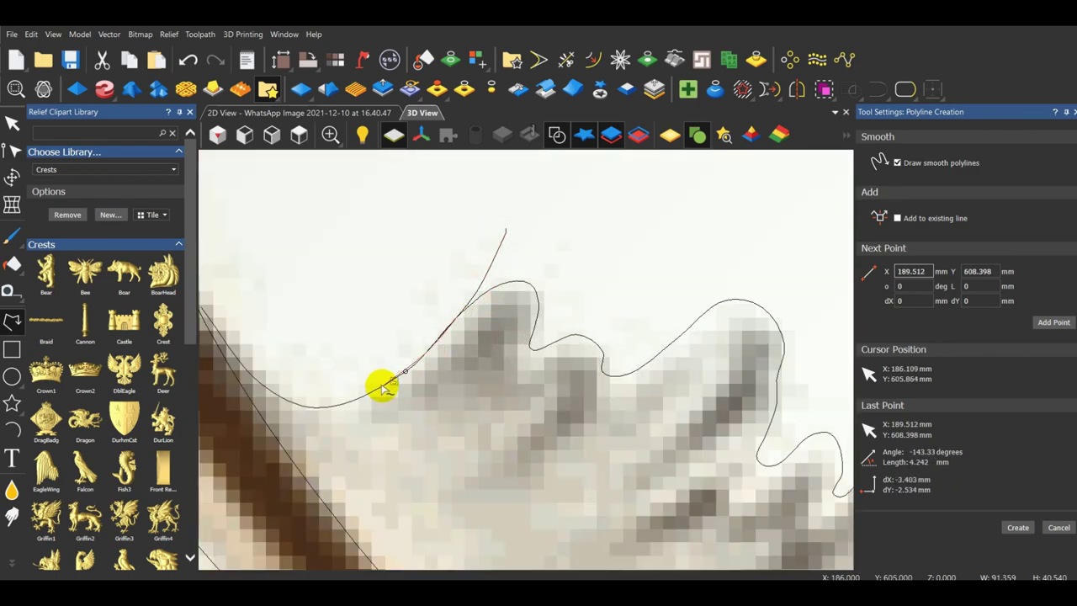
click(382, 385)
click(314, 408)
click(267, 392)
Draw a smooth polyline from the shaft under the first barb tuft and out past its notch, about 24 mm wide and 18 mm high.
scroll(240, 303, down, 1)
middle_drag(239, 303, 358, 315)
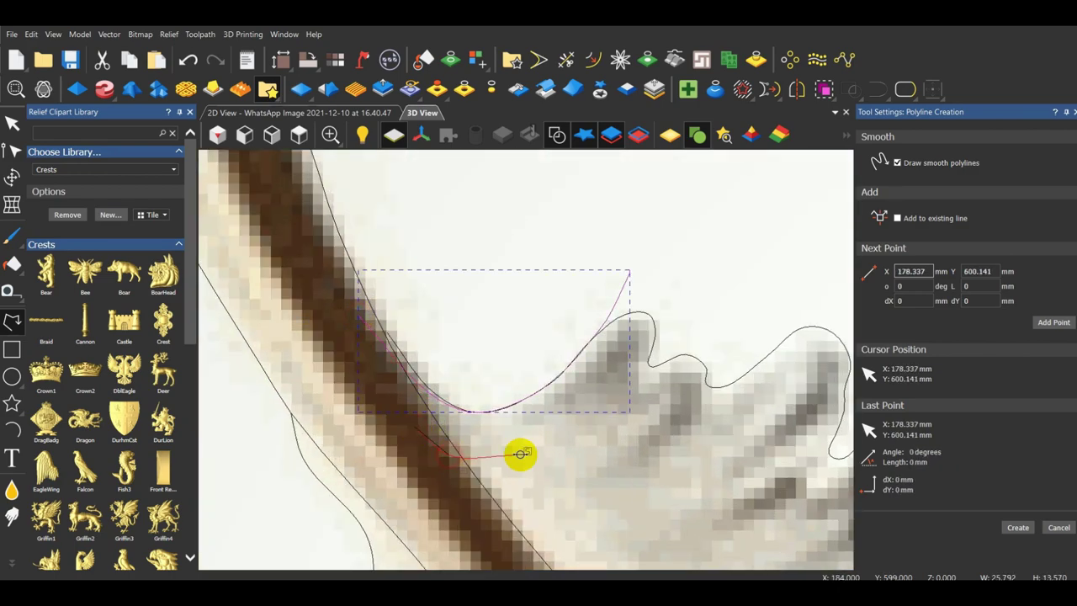
click(558, 430)
click(642, 372)
click(670, 312)
click(656, 266)
right_click(656, 267)
Draw a long shallow smooth polyline from the upper right edge to the shaft, about 81 mm wide and 9 mm high.
scroll(530, 472, up, 1)
middle_drag(524, 477, 528, 413)
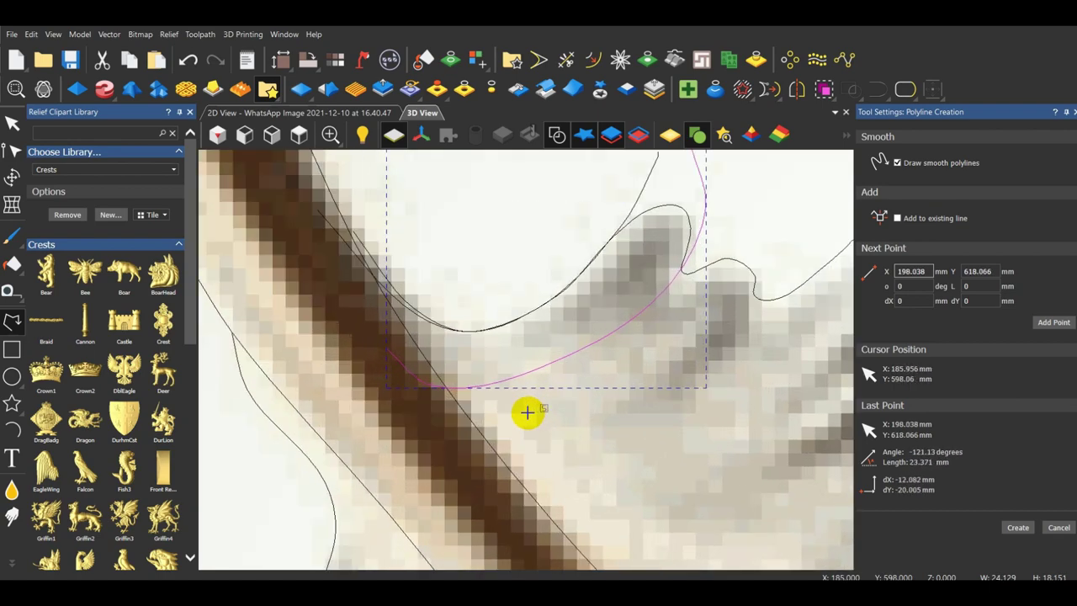
scroll(527, 413, down, 4)
scroll(749, 471, up, 3)
click(825, 394)
click(727, 351)
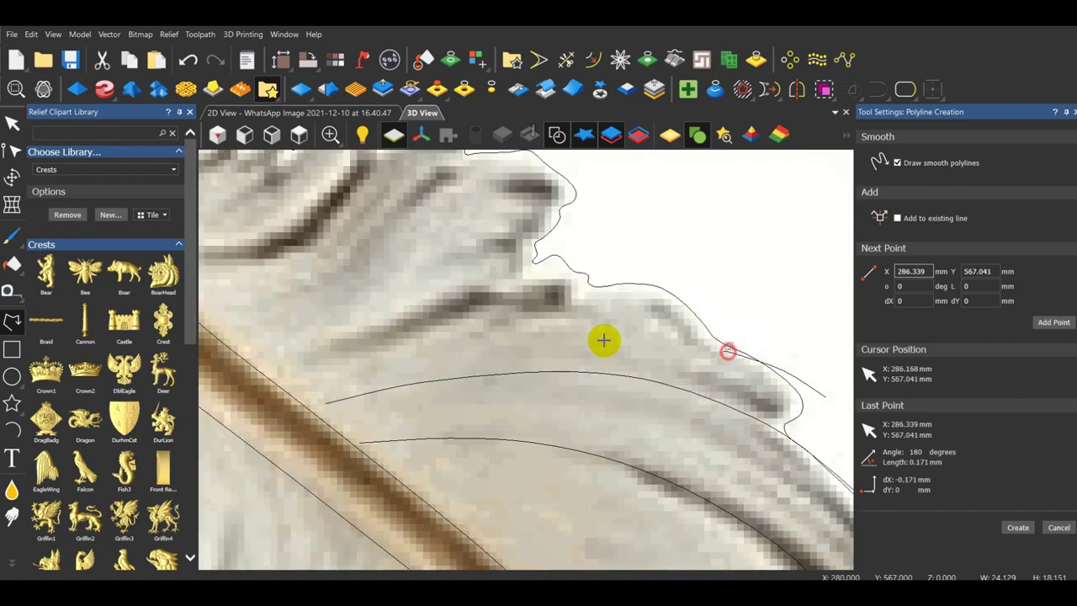
click(592, 339)
click(282, 391)
right_click(283, 391)
Draw a smooth polyline along the dark barb line below the right-hand notch to the shaft, about 41 mm wide and 17 mm high.
scroll(526, 353, down, 2)
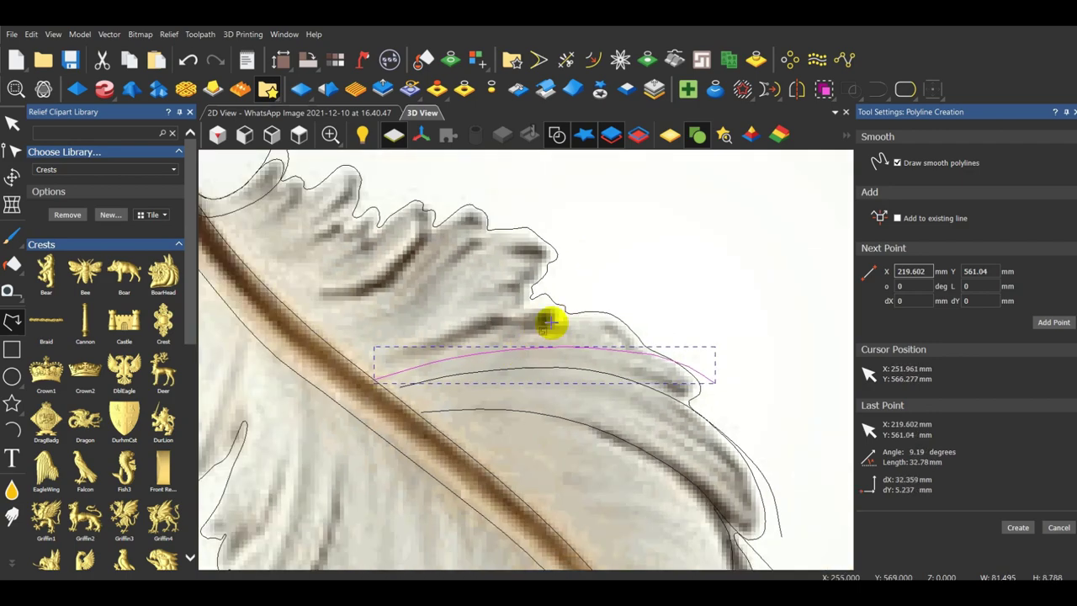
scroll(593, 318, up, 3)
scroll(673, 349, down, 4)
scroll(621, 358, up, 4)
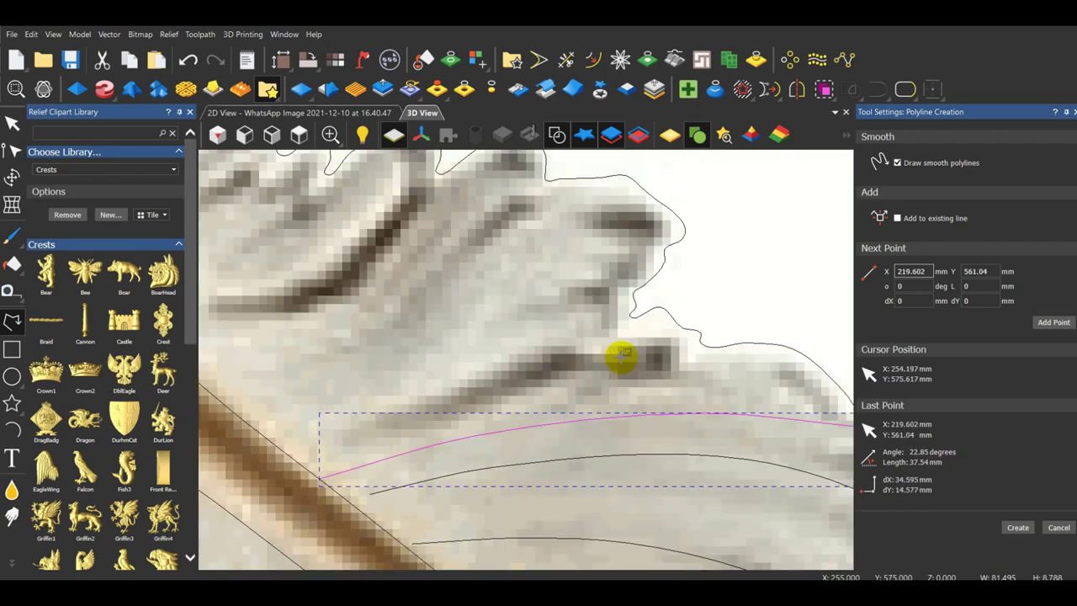
click(467, 407)
click(370, 428)
click(284, 461)
right_click(285, 462)
Draw a smooth polyline from the outline just above the right-hand notch to the shaft, about 45 mm wide and 19 mm high.
click(584, 293)
click(477, 339)
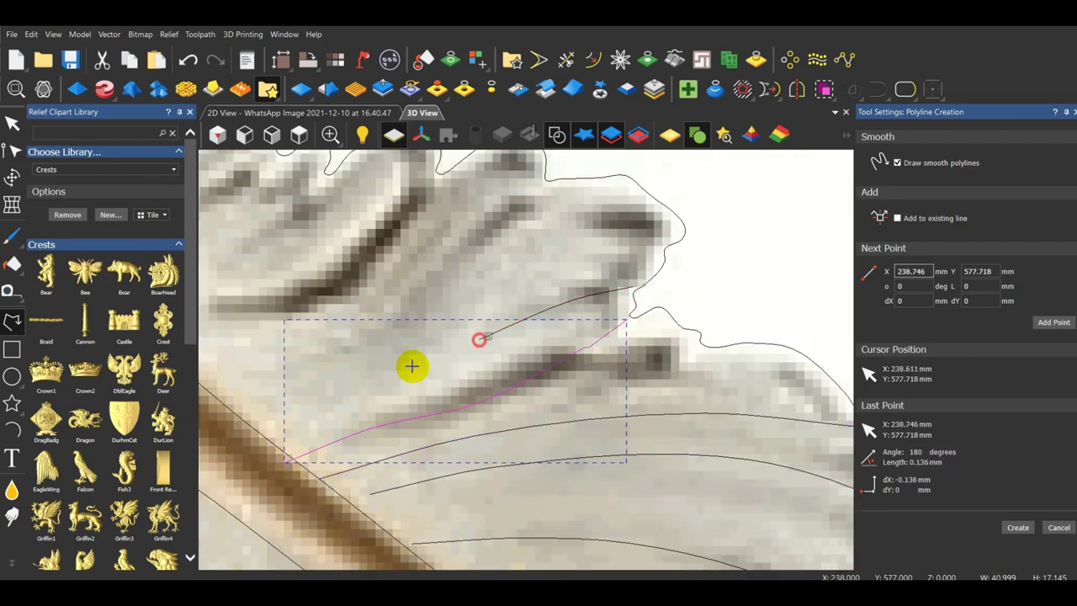
click(312, 409)
click(254, 436)
right_click(255, 437)
Draw a smooth polyline along the dark curved barb from the shaft out past the upper notch, about 36 mm wide and 25 mm high.
scroll(636, 317, down, 4)
scroll(618, 328, up, 3)
scroll(563, 377, down, 2)
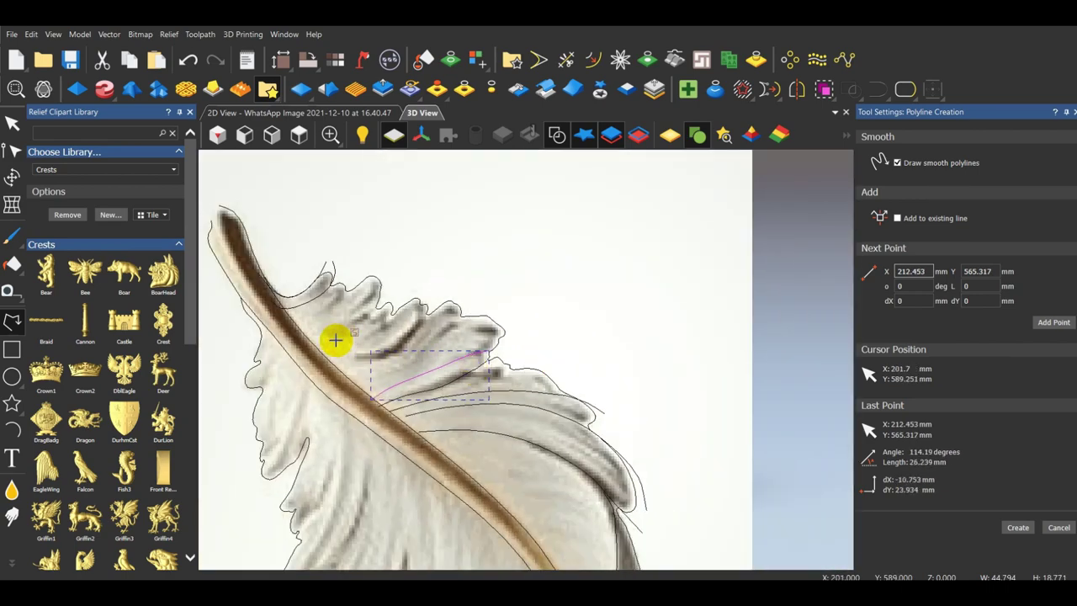
scroll(337, 413, up, 2)
click(673, 254)
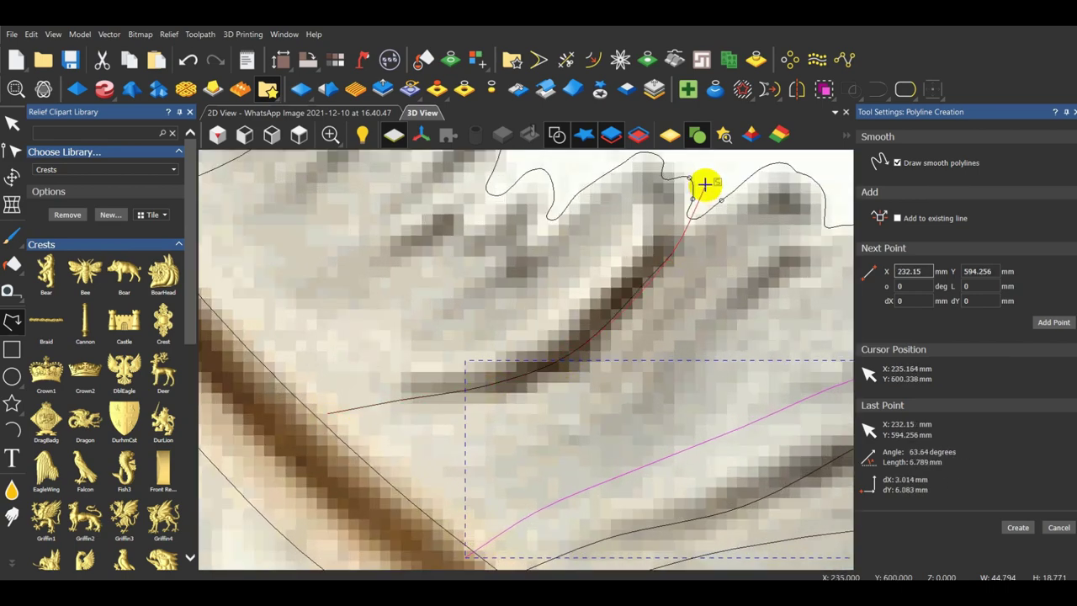
scroll(705, 185, down, 2)
scroll(705, 187, up, 2)
click(624, 230)
right_click(625, 231)
Draw a smooth polyline along the tuft edge, through the next notch and down to the shaft, about 37 mm wide and 21 mm high.
click(572, 224)
click(504, 271)
scroll(507, 272, up, 2)
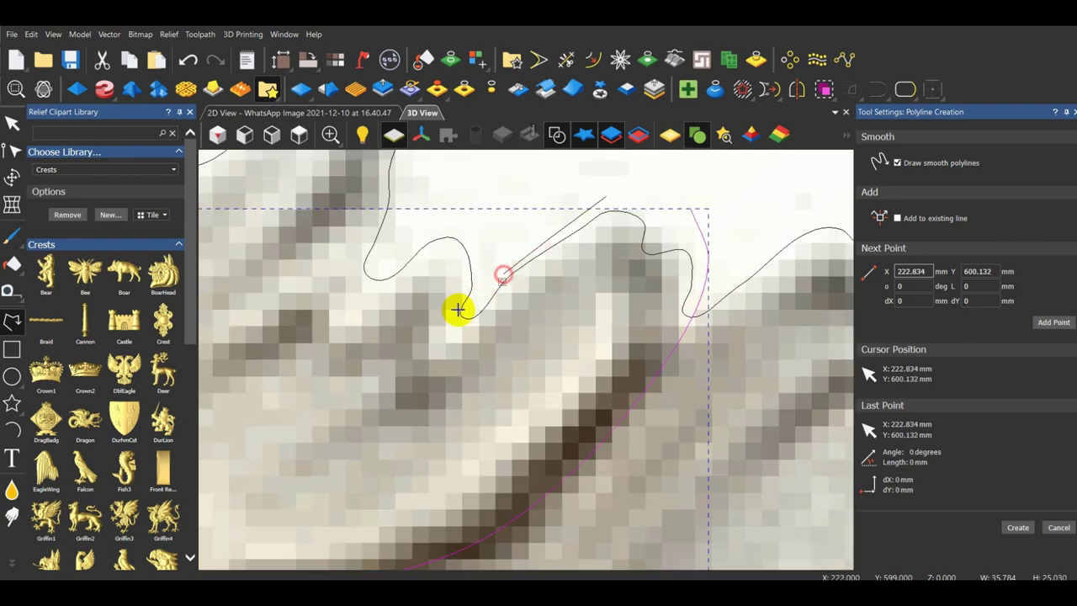
click(458, 309)
click(401, 370)
scroll(471, 402, down, 3)
scroll(468, 414, up, 2)
click(379, 458)
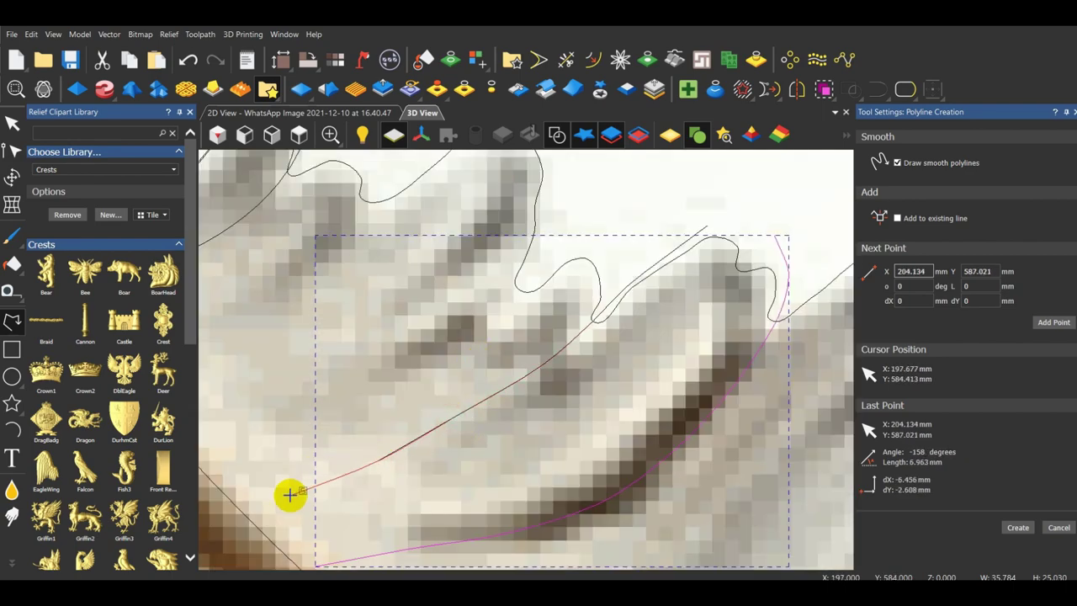
click(215, 496)
right_click(214, 496)
Draw a smooth polyline from the small tuft's top along its dark barb line to the shaft, about 32 mm wide and 16 mm high.
scroll(572, 370, down, 3)
scroll(513, 348, up, 3)
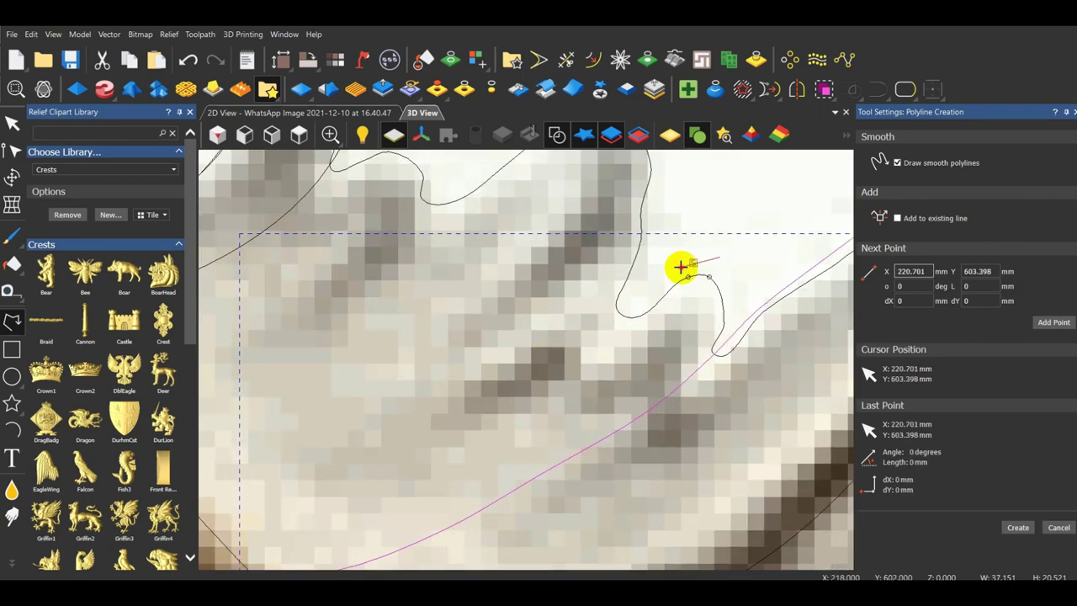
click(680, 266)
click(604, 323)
click(485, 410)
scroll(486, 409, down, 3)
scroll(433, 488, up, 2)
click(408, 407)
click(294, 434)
right_click(293, 434)
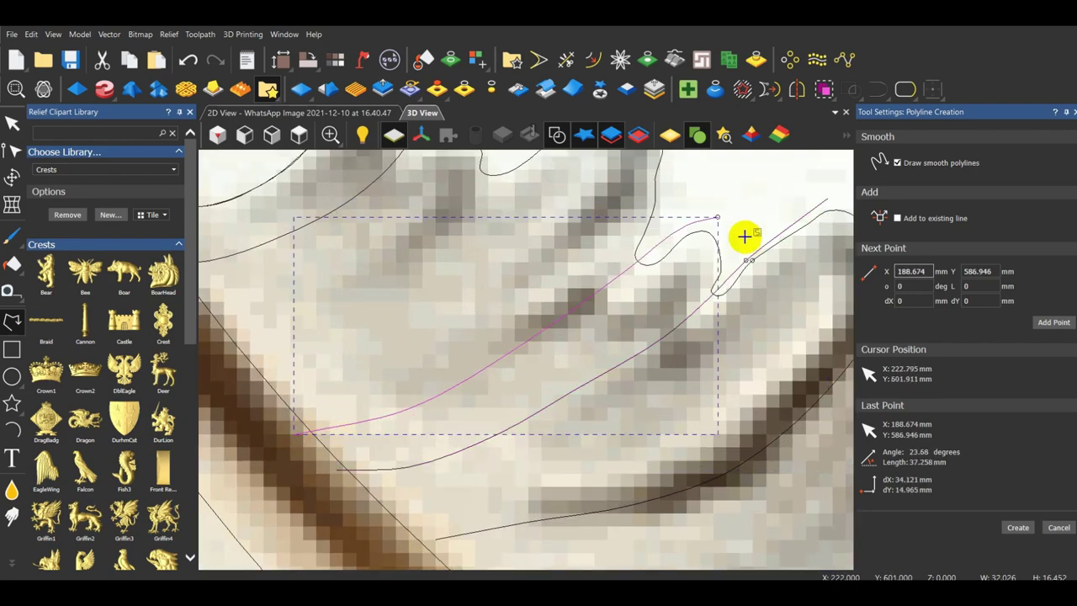
Trace a second smooth polyline from the small tuft's right side along its lower barb line to the shaft, about 32 mm wide and 19 mm high.
click(730, 256)
scroll(710, 292, up, 2)
click(498, 441)
scroll(490, 434, down, 5)
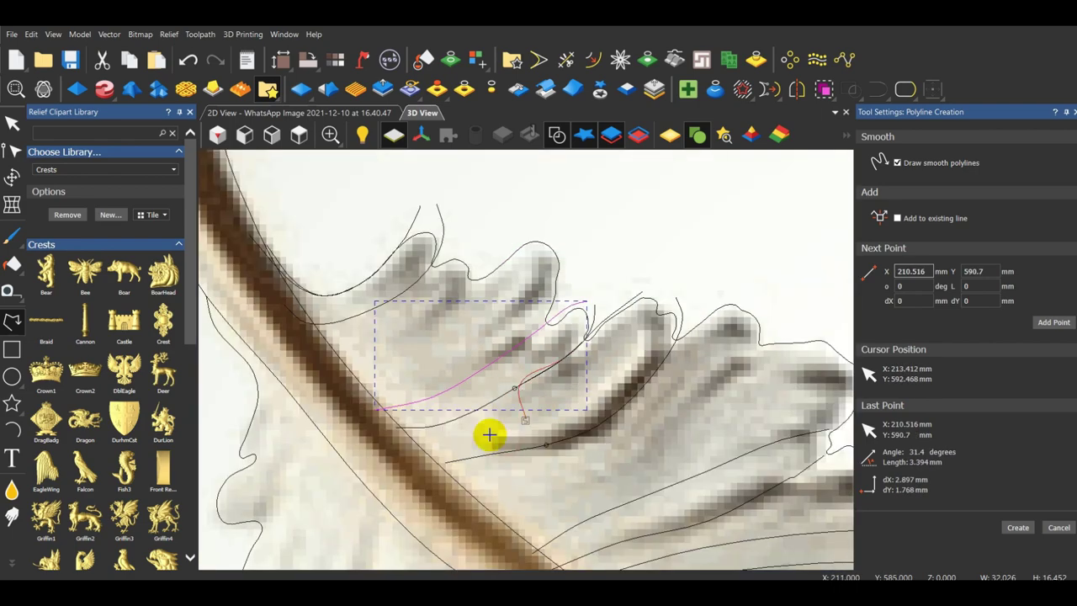
scroll(491, 433, up, 4)
click(452, 376)
click(374, 410)
click(226, 422)
right_click(229, 422)
Draw smooth polylines along the barb lines under the first two tufts, about 26 by 14 mm and 23 by 17 mm.
scroll(252, 417, down, 3)
scroll(832, 258, down, 2)
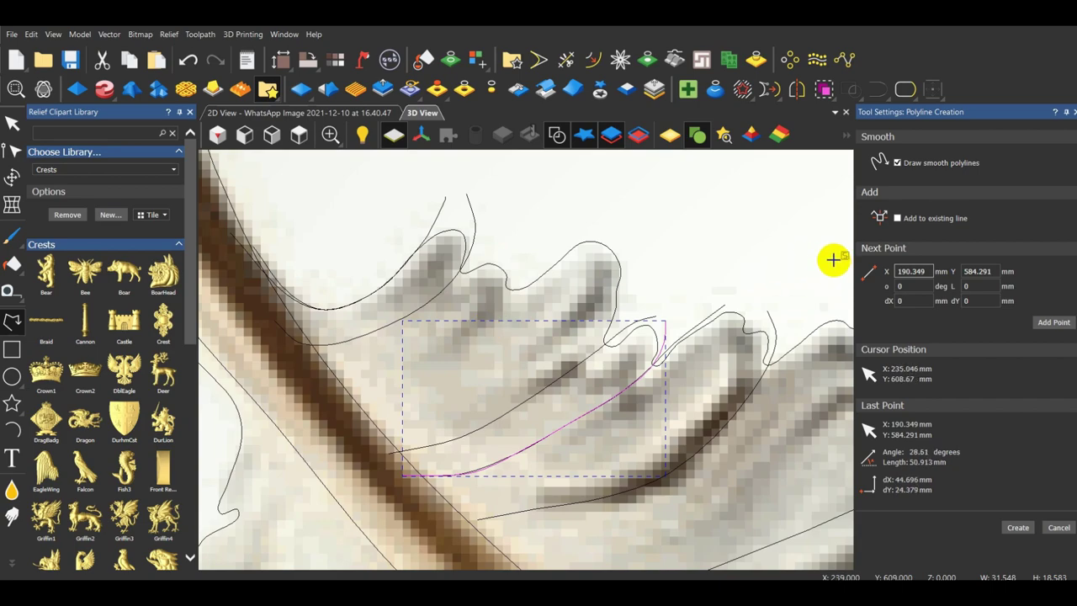
scroll(667, 253, up, 2)
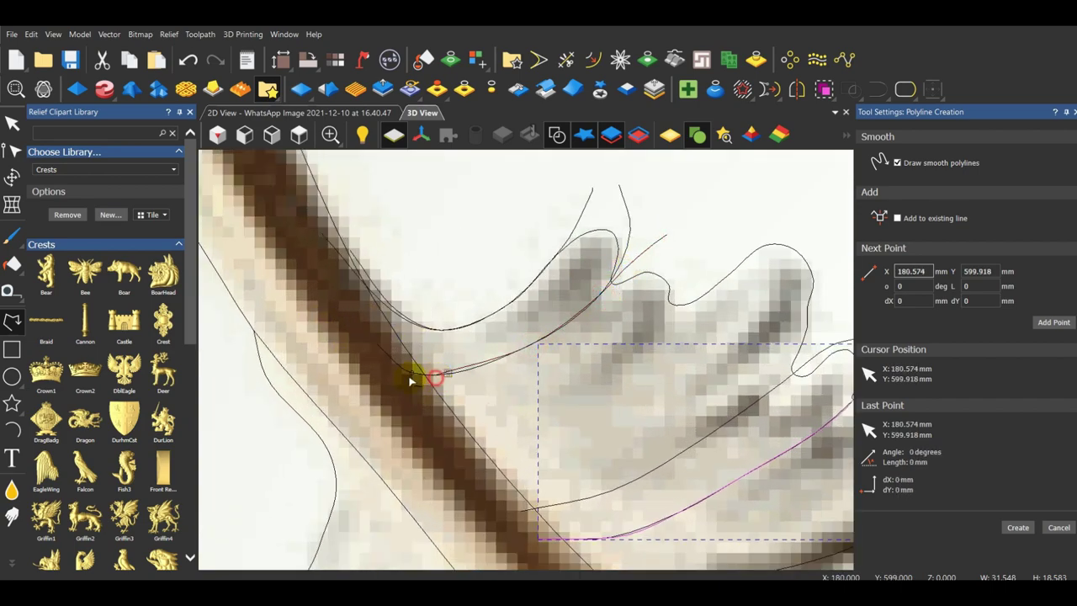
click(649, 339)
scroll(697, 285, up, 3)
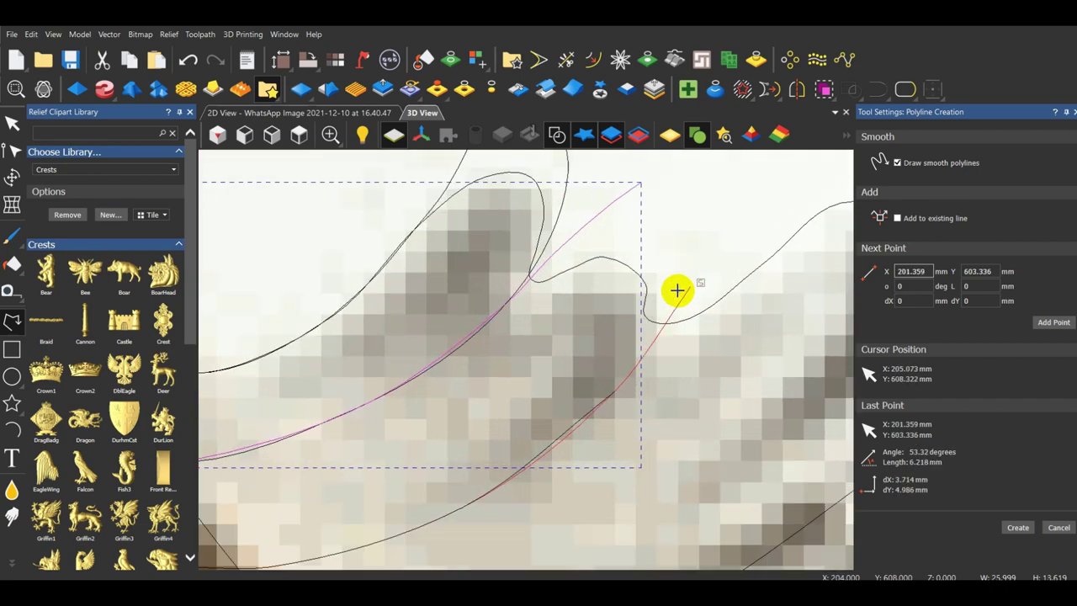
click(659, 305)
click(665, 215)
right_click(664, 217)
Draw a smooth polyline from above the third tuft along the second tuft's lower barb line to the shaft, about 29 mm wide and 20 mm high.
scroll(647, 232, down, 4)
scroll(681, 243, up, 3)
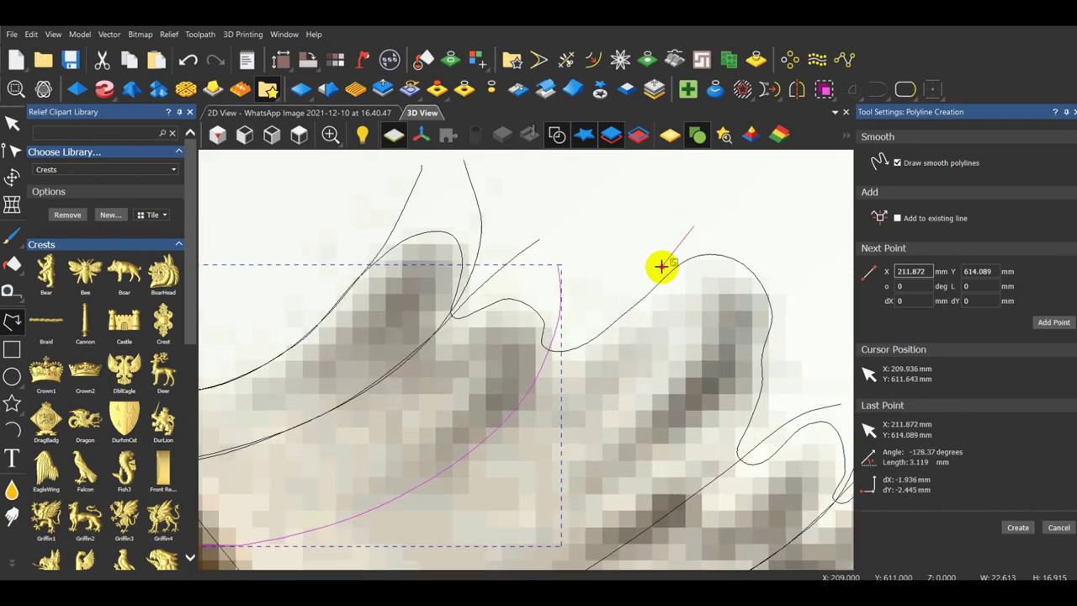
click(520, 402)
scroll(486, 412, up, 1)
click(397, 476)
scroll(442, 445, down, 2)
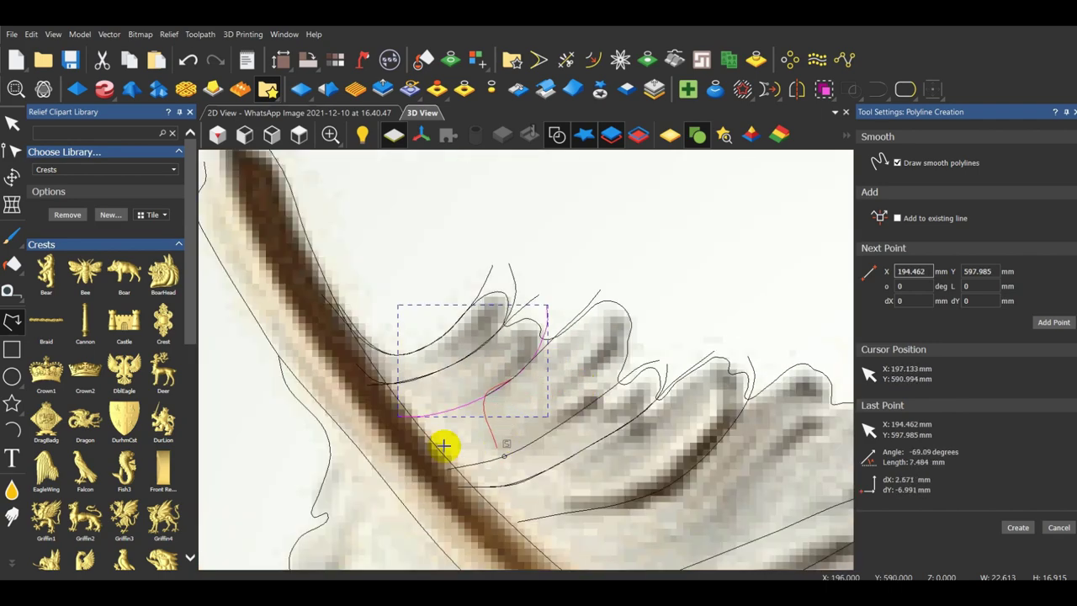
scroll(437, 375, up, 2)
scroll(378, 420, down, 2)
scroll(698, 273, up, 1)
Draw a smooth polyline from outside the third tuft along its dark barb to the shaft, about 31 by 23 mm, and retrace it back outward.
click(724, 200)
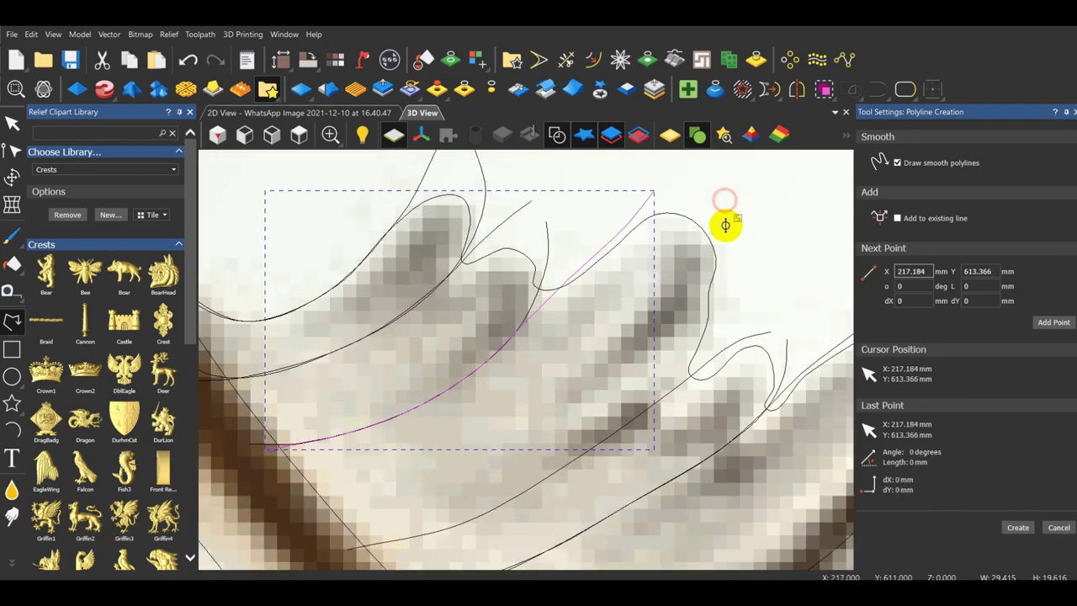
click(715, 283)
scroll(516, 354, up, 2)
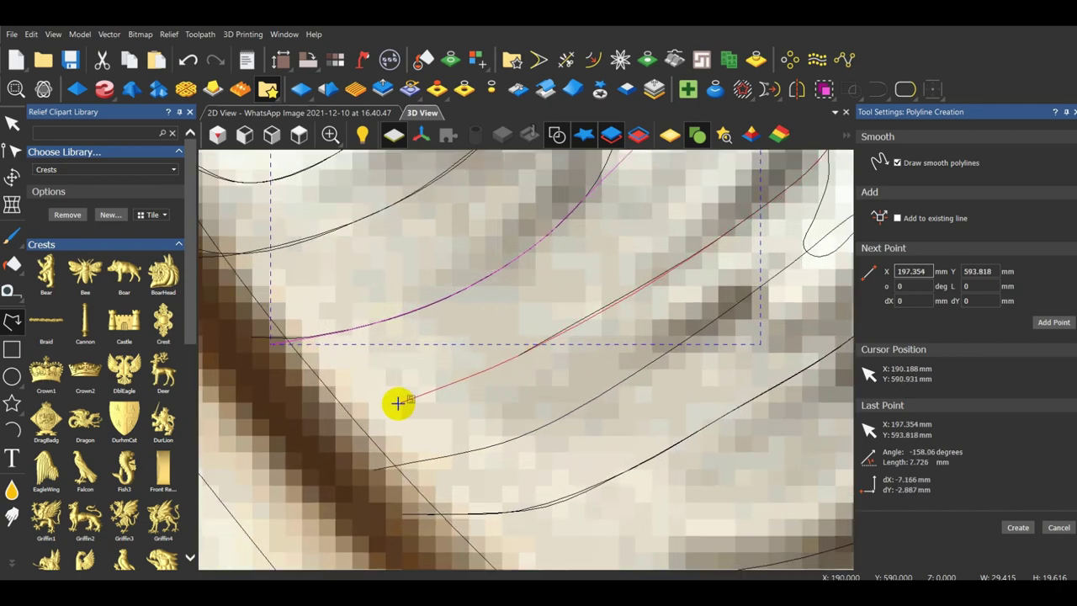
click(331, 414)
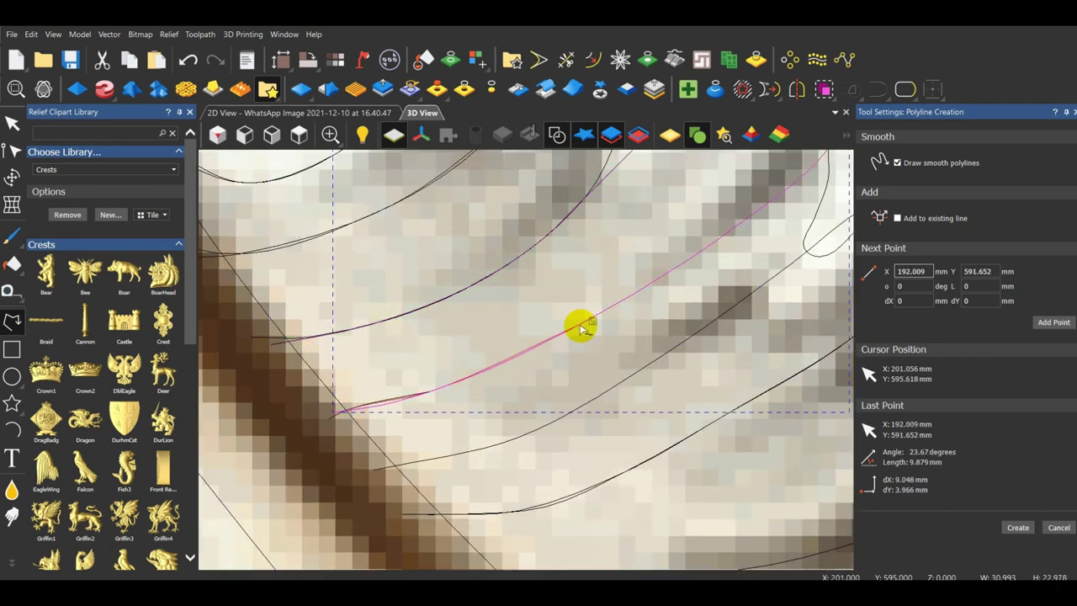
scroll(449, 361, down, 2)
scroll(596, 294, up, 3)
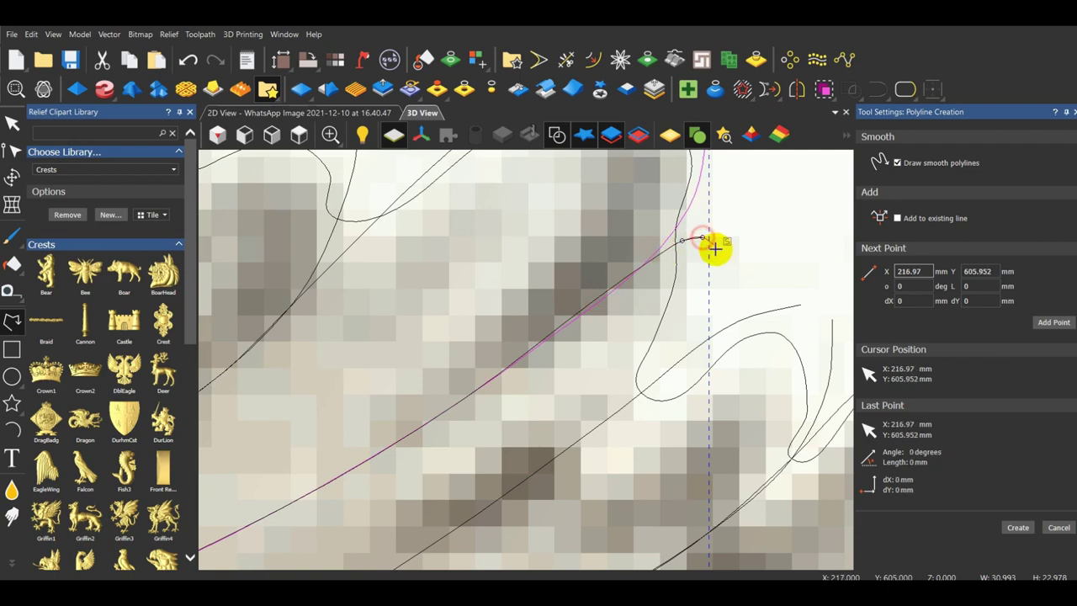
Trace a smooth polyline from below the third tuft through the notch and along the dark barb line to the shaft, and leave polyline drawing.
click(644, 390)
click(556, 450)
scroll(555, 451, down, 4)
scroll(463, 463, up, 3)
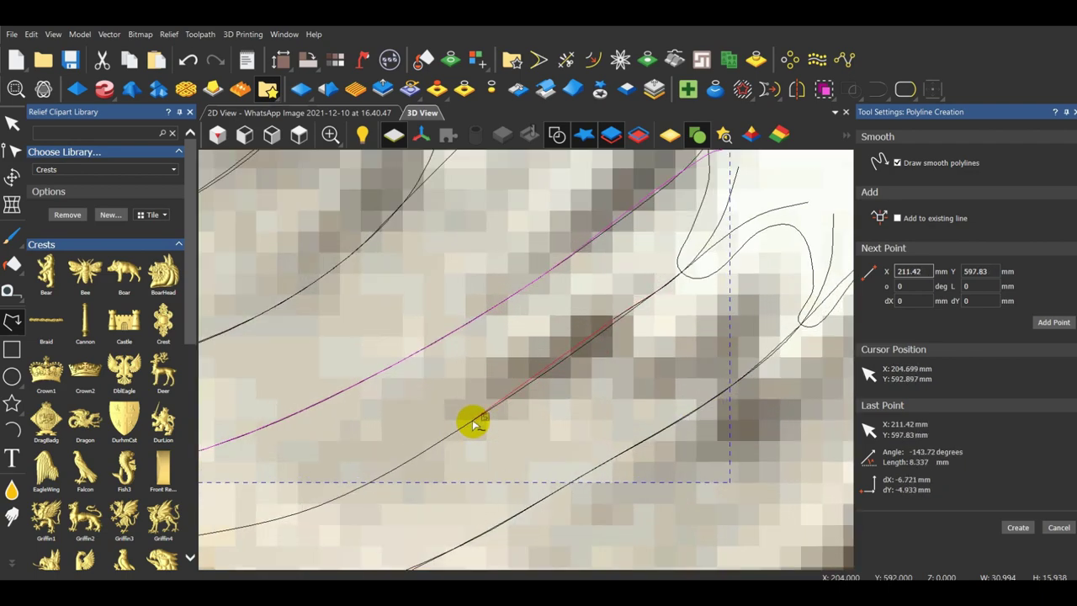
click(472, 424)
click(368, 489)
scroll(420, 481, down, 3)
scroll(395, 442, up, 5)
scroll(284, 434, up, 2)
click(300, 433)
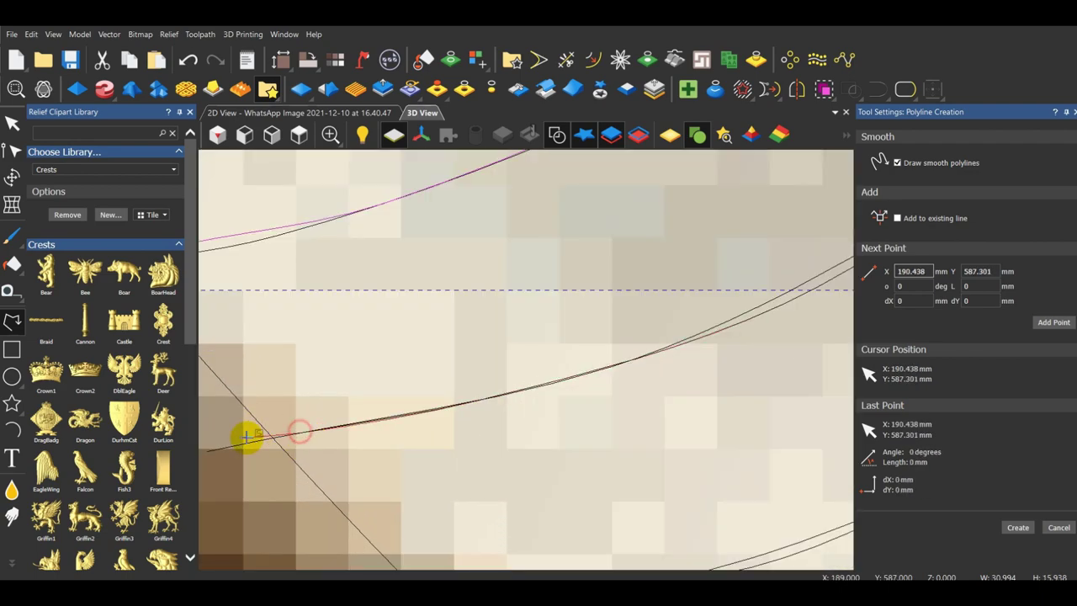
click(231, 437)
right_click(233, 436)
scroll(249, 430, down, 8)
key(Escape)
click(598, 189)
Draw a smooth polyline from the upper right tuft's outer edge along the inner dark barb to the shaft, about 63 mm wide and 23 mm high.
scroll(603, 197, down, 2)
scroll(673, 332, up, 5)
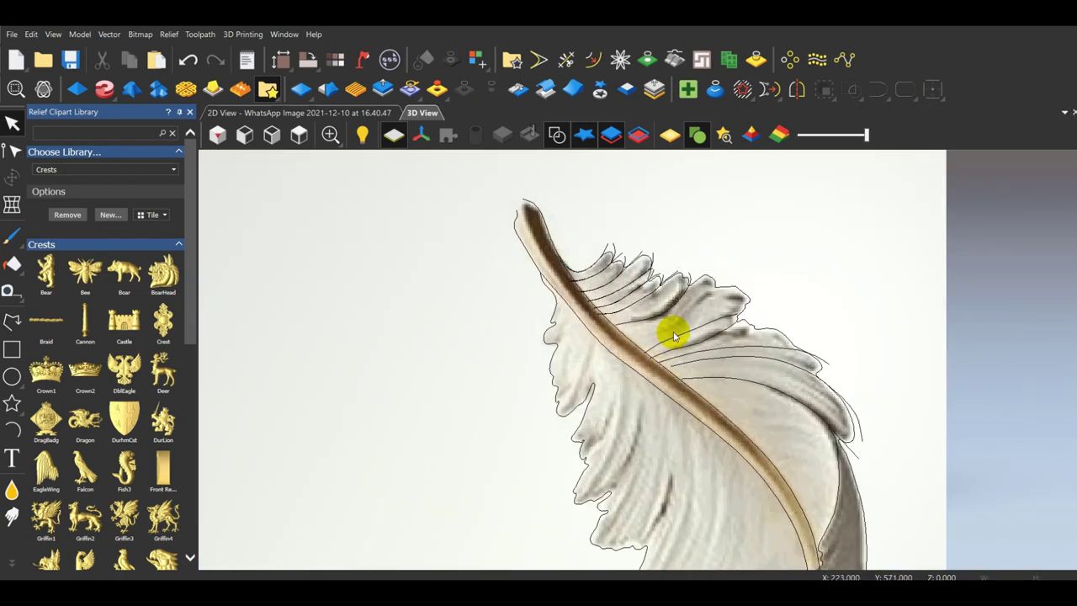
click(12, 321)
scroll(673, 278, up, 4)
scroll(751, 259, down, 1)
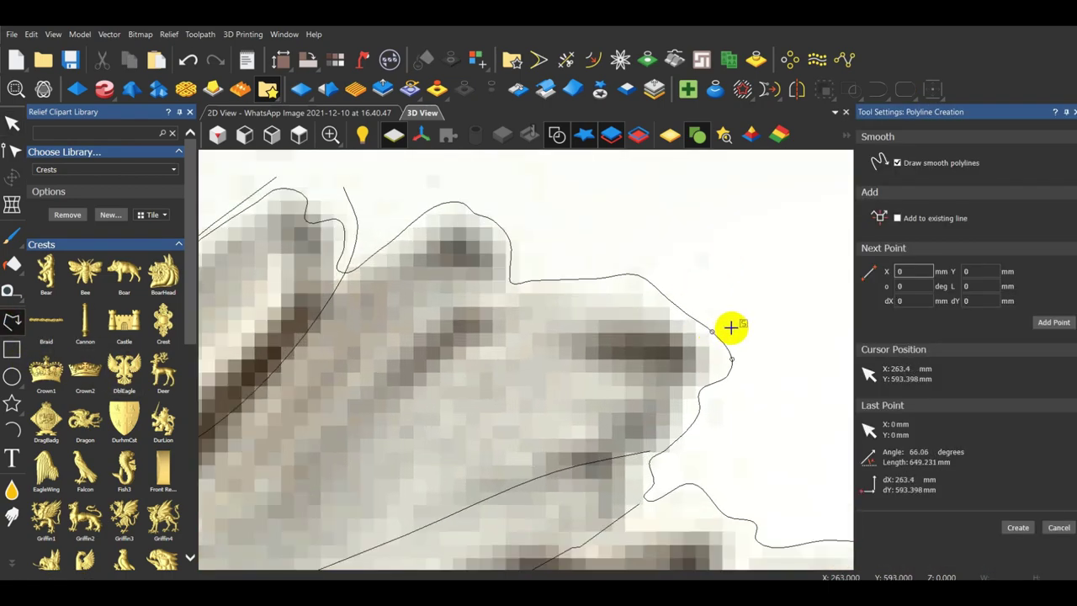
click(635, 274)
click(490, 301)
click(413, 365)
middle_drag(413, 365, 524, 323)
scroll(524, 323, down, 1)
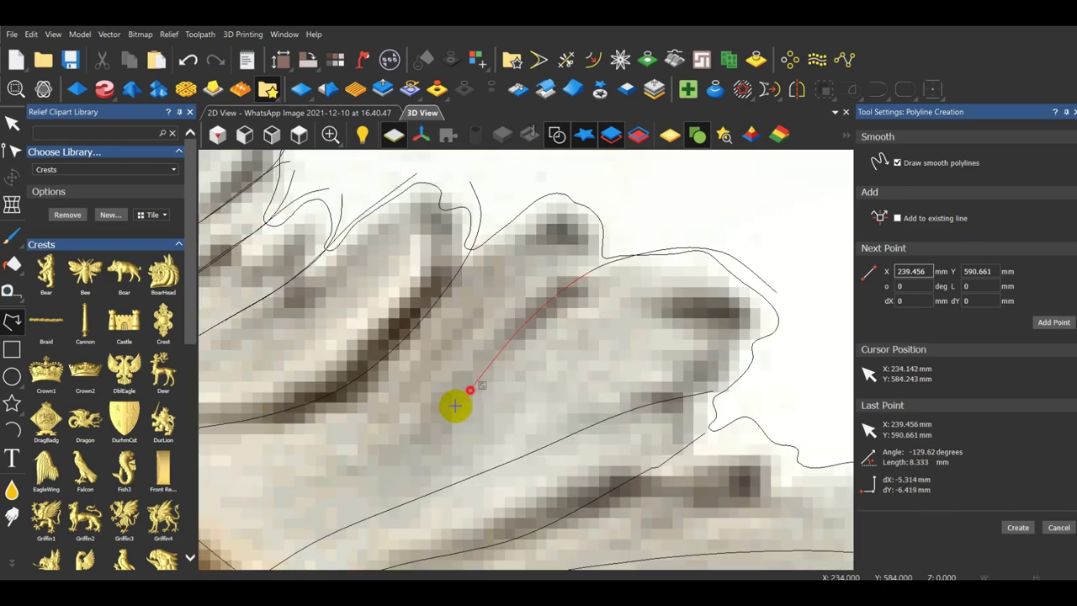
middle_drag(422, 411, 663, 350)
click(419, 379)
right_click(419, 379)
Draw smooth polylines along the upper barb lines left of the shaft, including one about 15 mm wide and 38 mm high.
scroll(488, 367, down, 5)
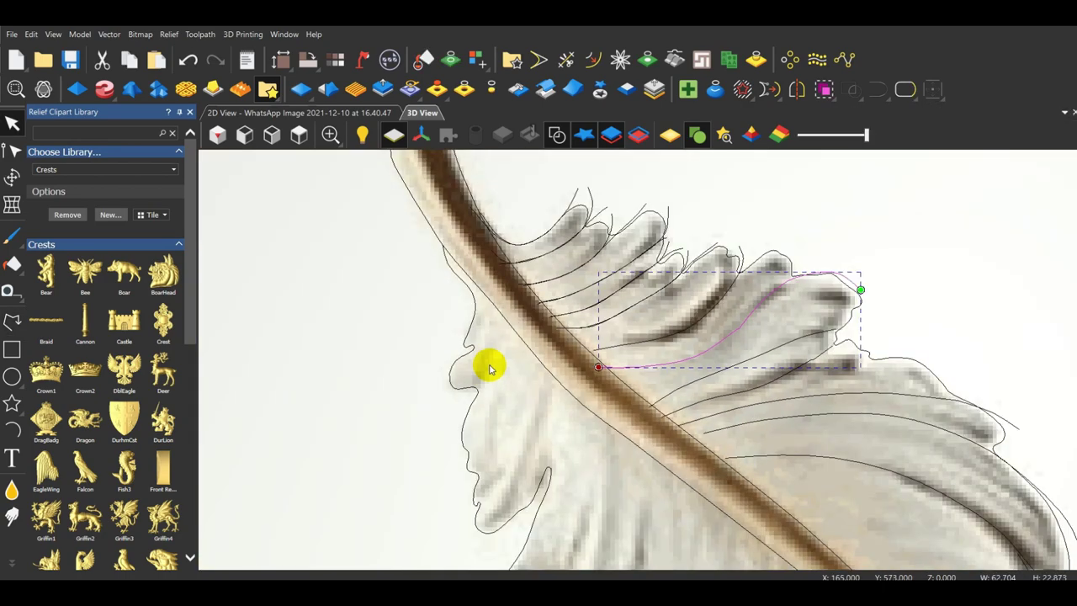
scroll(715, 334, up, 6)
key(n)
middle_drag(783, 319, 577, 327)
scroll(577, 327, up, 3)
scroll(563, 311, up, 1)
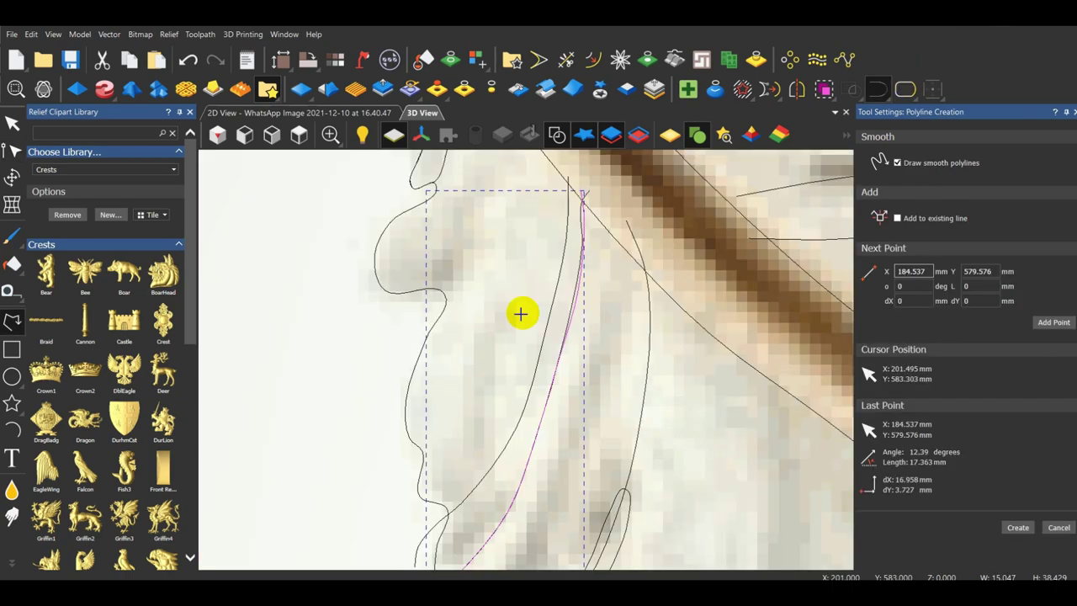
Draw a smooth polyline from the shaft's left side past the narrow barb and around the lobe's outer edge, about 9 mm wide and 24 mm high.
scroll(487, 243, up, 4)
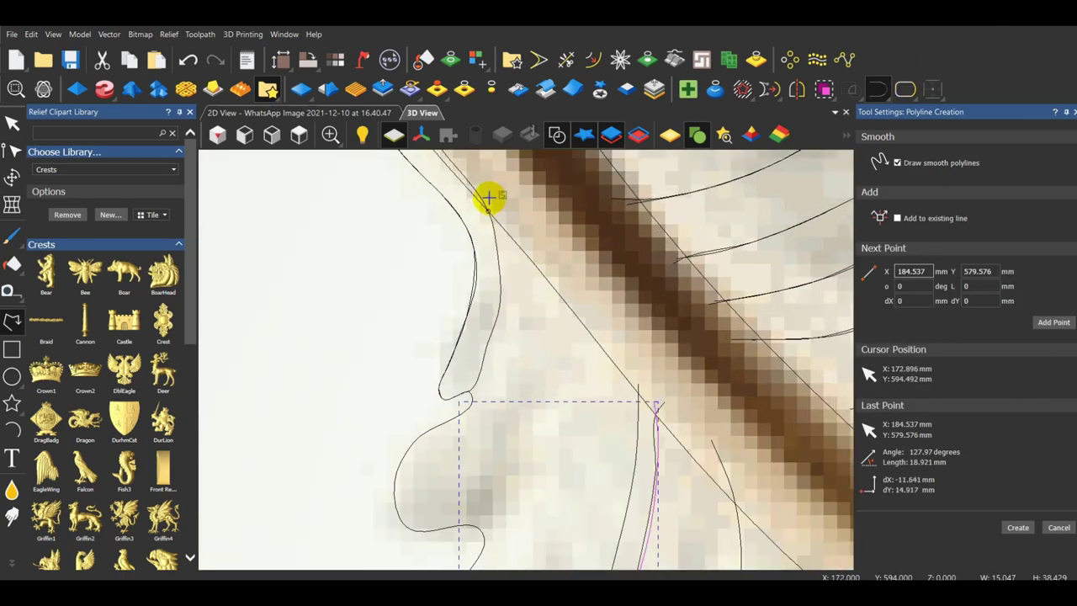
scroll(502, 361, up, 2)
click(500, 340)
click(466, 474)
click(447, 514)
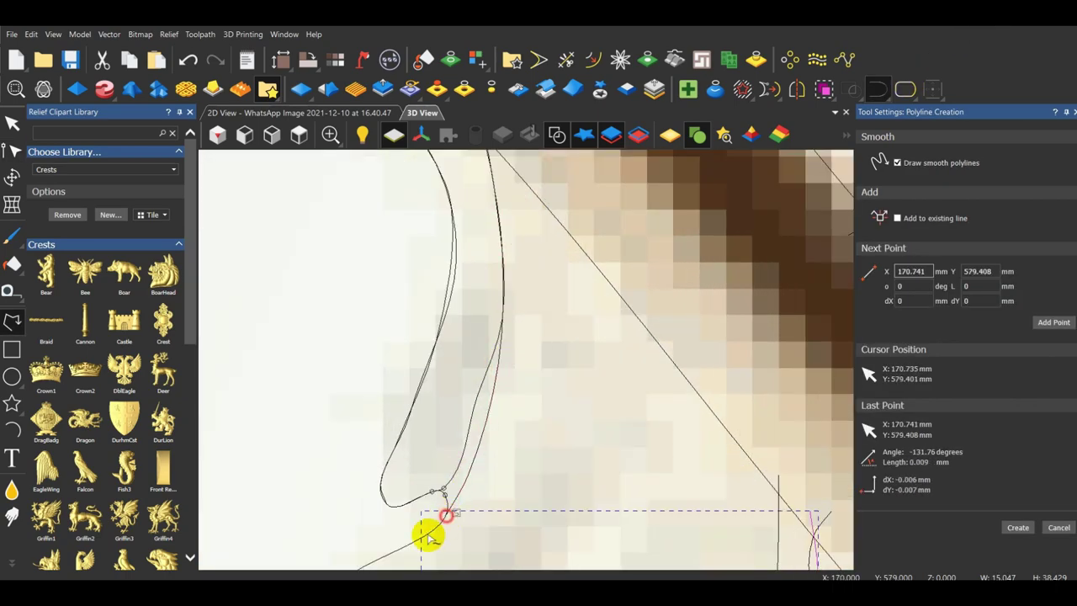
click(409, 545)
scroll(409, 547, down, 5)
scroll(437, 483, up, 4)
right_click(447, 469)
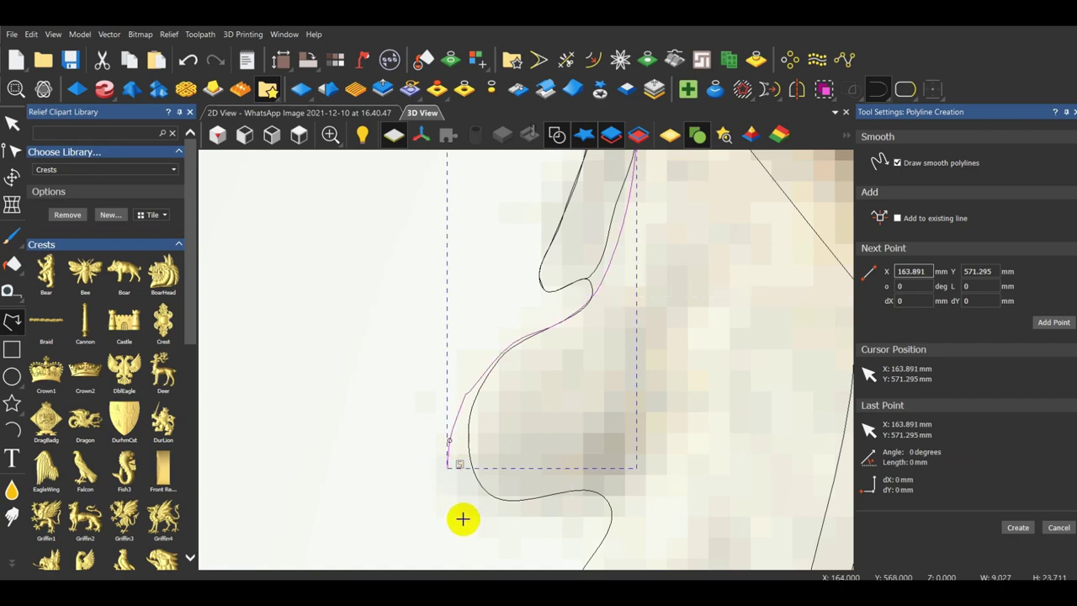
Draw a smooth polyline from beneath the rounded lobe up along its inner edge to the shaft, about 12 mm wide and 23 mm high.
click(463, 512)
click(552, 507)
click(644, 447)
scroll(577, 396, down, 2)
click(596, 330)
click(595, 246)
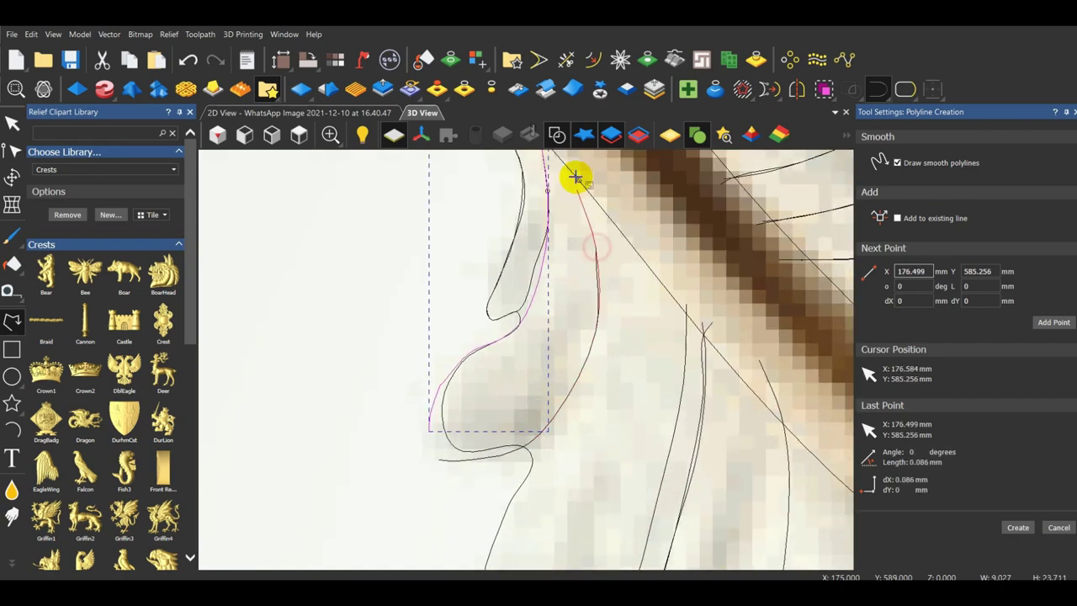
right_click(577, 171)
Draw a smooth polyline from the next lobe's outer edge past the rounded lobe to the shaft, about 11 mm wide and 35 mm high.
scroll(552, 233, down, 5)
scroll(507, 427, up, 5)
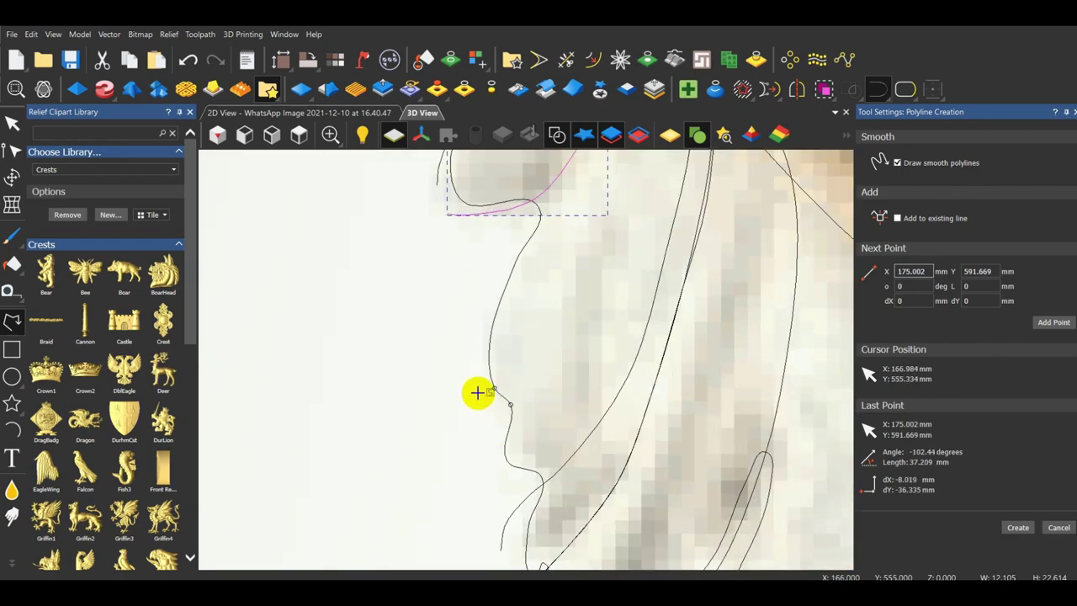
click(556, 185)
scroll(566, 190, down, 3)
scroll(579, 210, up, 4)
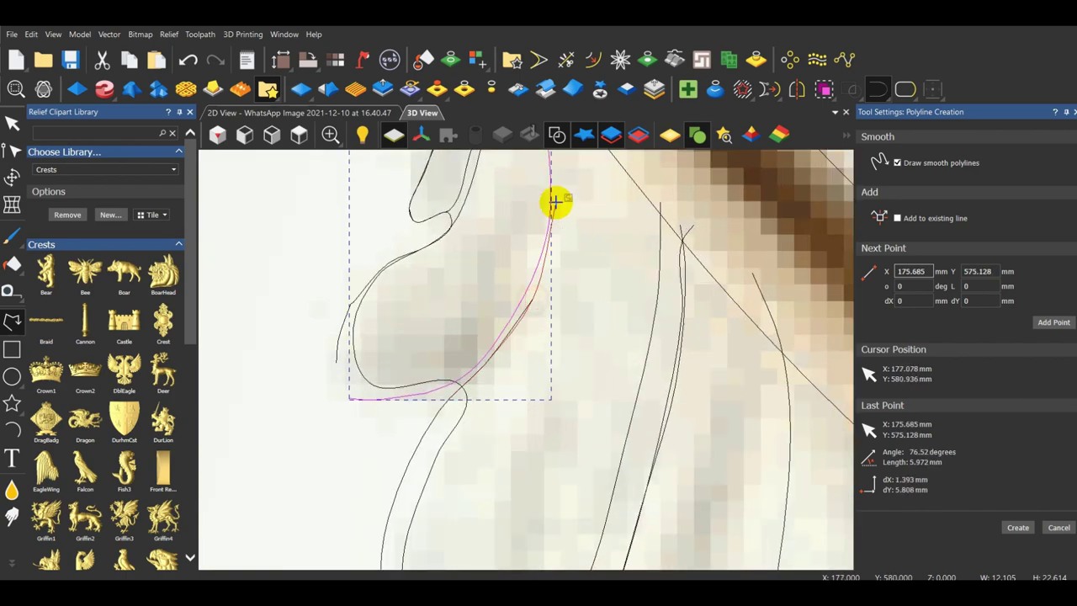
click(556, 202)
scroll(552, 200, down, 2)
scroll(543, 194, up, 3)
click(544, 171)
scroll(548, 192, down, 4)
scroll(548, 225, up, 3)
right_click(485, 292)
Draw a smooth polyline from the small notch below that lobe along the barb line to the shaft, about 13 mm wide and 33 mm high.
scroll(507, 357, down, 5)
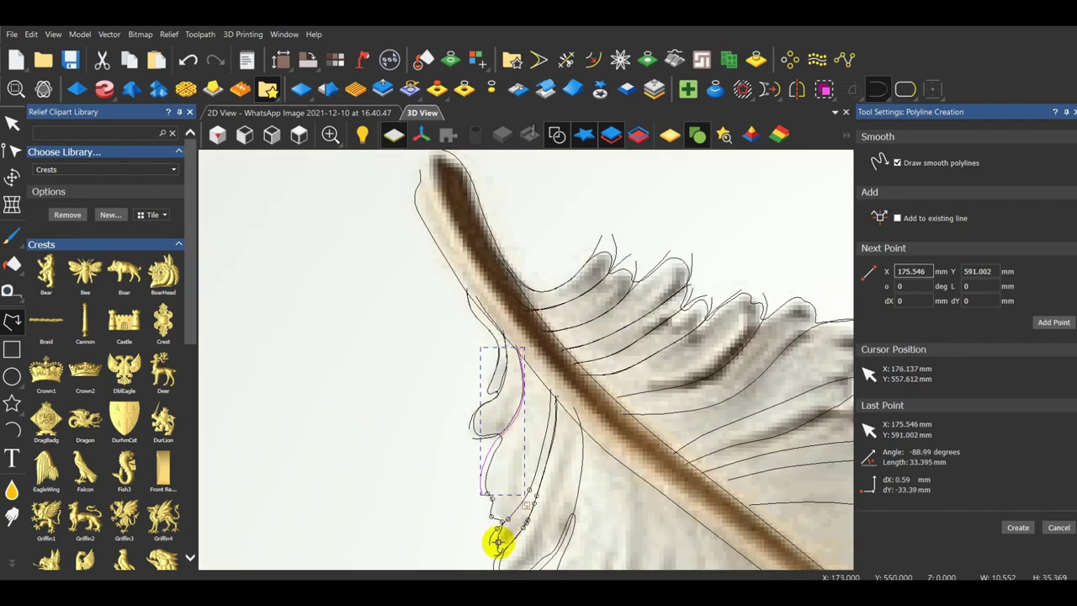
scroll(495, 526, up, 5)
click(507, 381)
scroll(504, 383, down, 3)
scroll(579, 270, up, 3)
click(526, 382)
scroll(525, 382, down, 4)
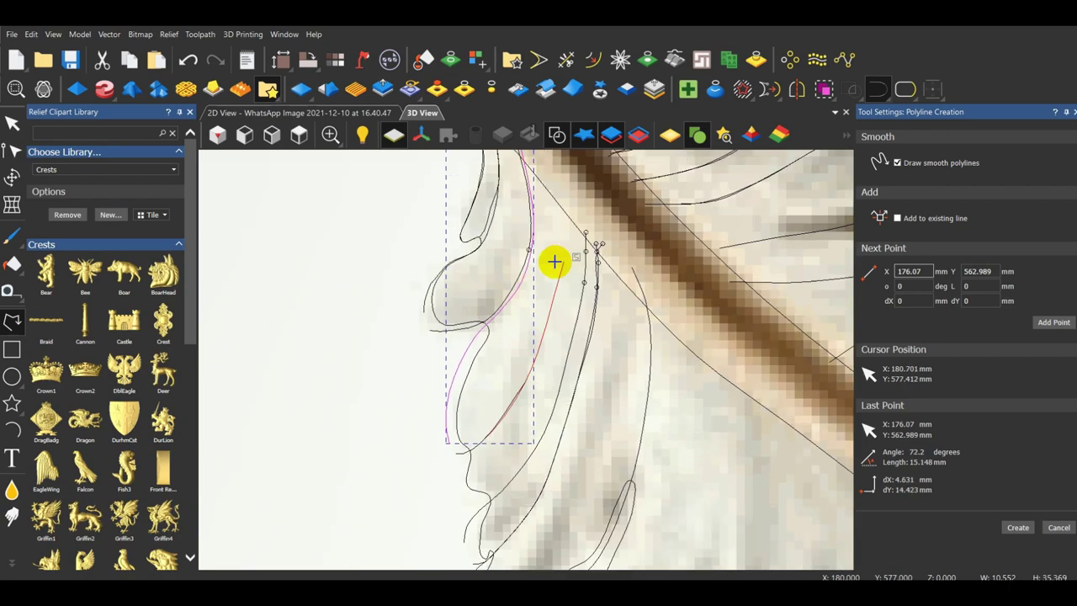
scroll(566, 220, up, 2)
click(558, 248)
scroll(558, 248, down, 3)
scroll(558, 209, up, 5)
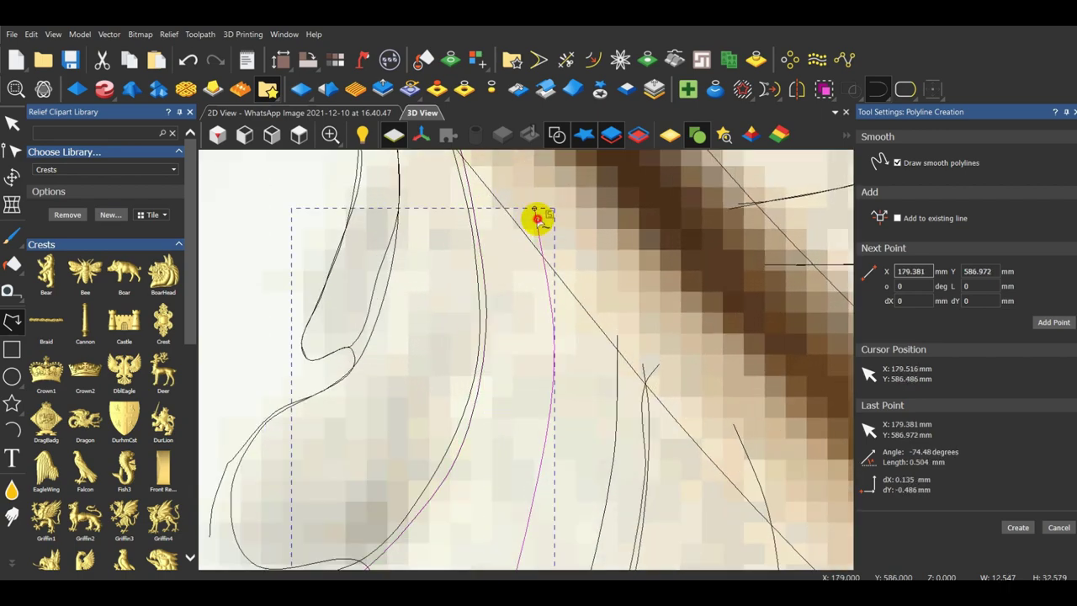
Draw a smooth polyline from the shaft down beside the last barb line and out past the small notch, about 12 mm wide and 36 mm high.
click(553, 372)
scroll(554, 372, down, 4)
scroll(542, 471, up, 4)
click(516, 396)
scroll(516, 396, down, 4)
scroll(498, 459, up, 3)
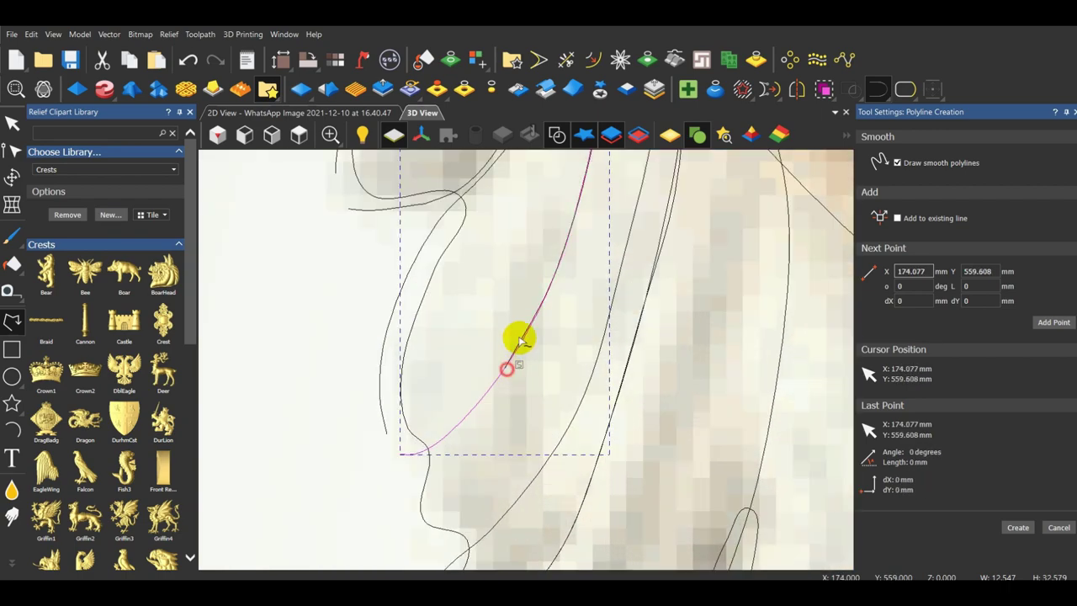
scroll(510, 361, down, 3)
scroll(462, 419, up, 5)
double_click(458, 473)
Draw a smooth polyline from below the next notch along the barb line to the shaft, about 15 mm wide and 34 mm high.
click(479, 512)
click(512, 531)
click(560, 509)
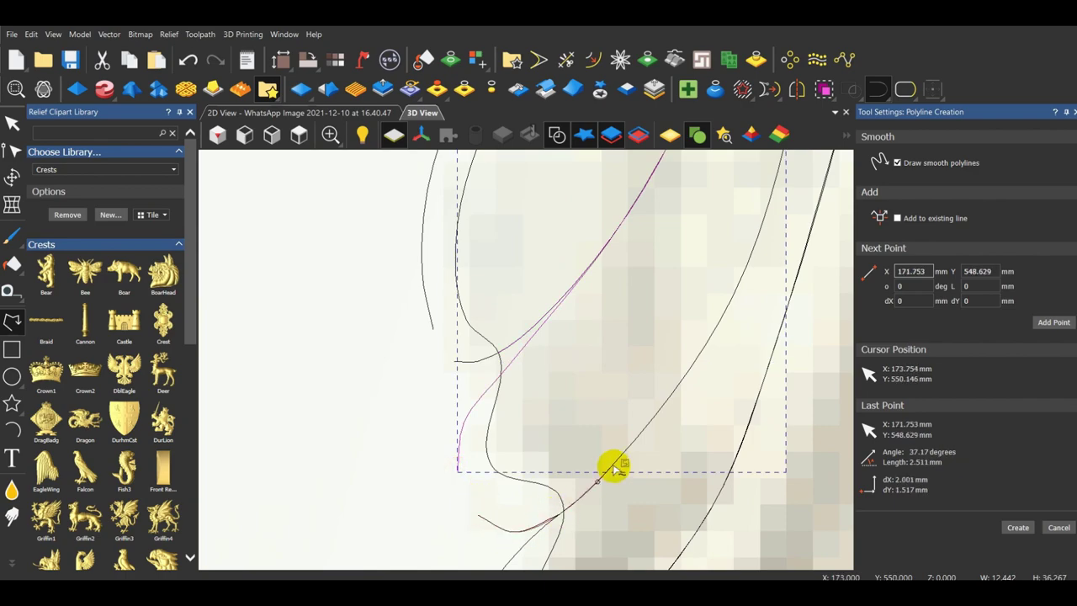
click(610, 465)
click(741, 284)
scroll(656, 330, down, 4)
scroll(644, 281, up, 3)
click(558, 255)
scroll(558, 255, down, 3)
scroll(570, 204, up, 3)
click(550, 246)
scroll(550, 246, down, 3)
scroll(563, 206, up, 3)
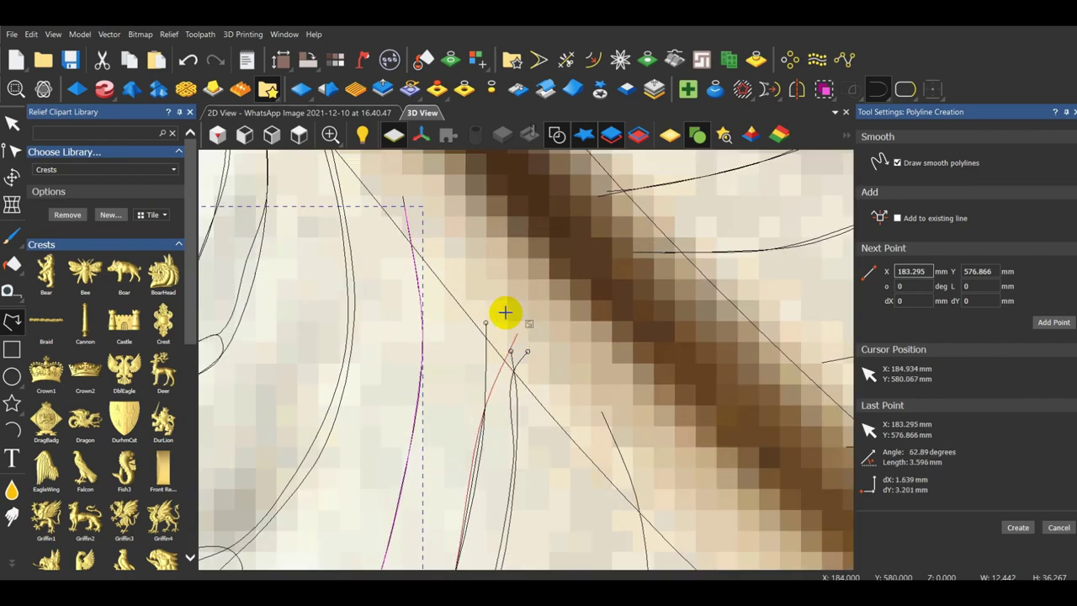
Draw a smooth polyline from the shaft past the narrow looped gap to the outer edge of the tuft below, about 14 mm wide and 49 mm high.
scroll(487, 304, down, 4)
scroll(515, 305, up, 3)
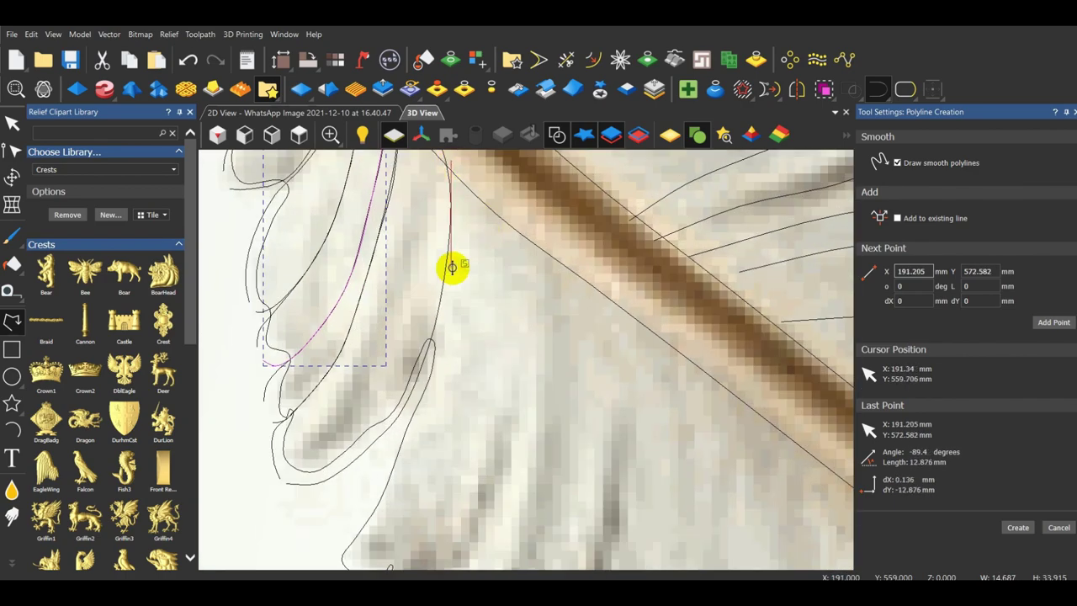
click(396, 457)
scroll(396, 459, down, 3)
scroll(400, 476, up, 3)
click(499, 433)
scroll(497, 433, down, 3)
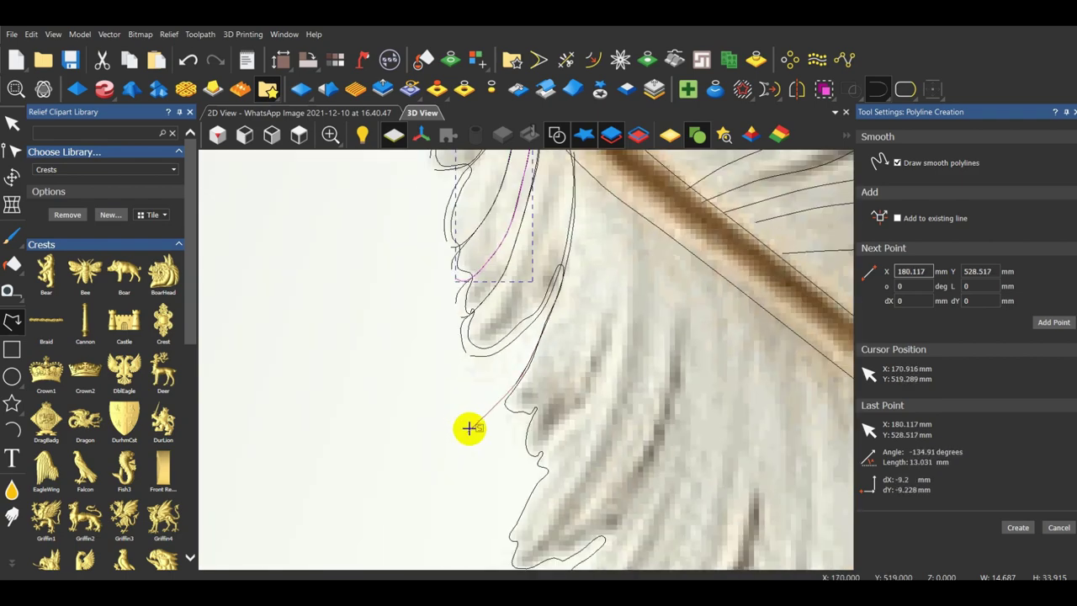
scroll(495, 406, up, 3)
click(513, 388)
Draw a smooth polyline from beneath that tuft's tip along its dark barb line to the shaft, about 15 mm wide and 49 mm high.
click(629, 394)
scroll(628, 391, down, 3)
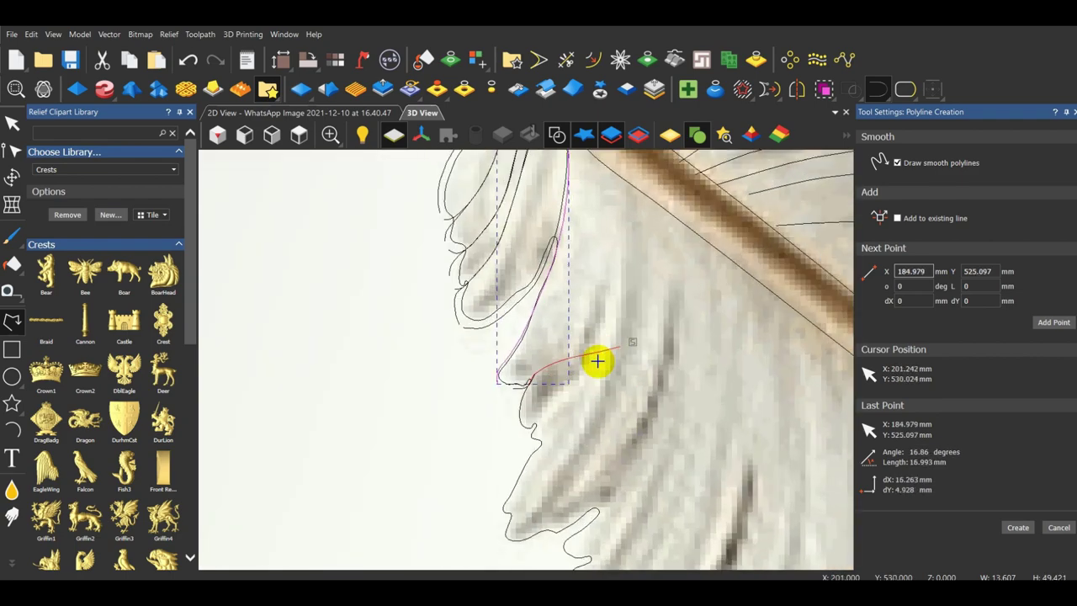
scroll(598, 357, up, 2)
click(533, 354)
click(567, 267)
scroll(567, 265, down, 3)
scroll(580, 198, up, 3)
click(555, 255)
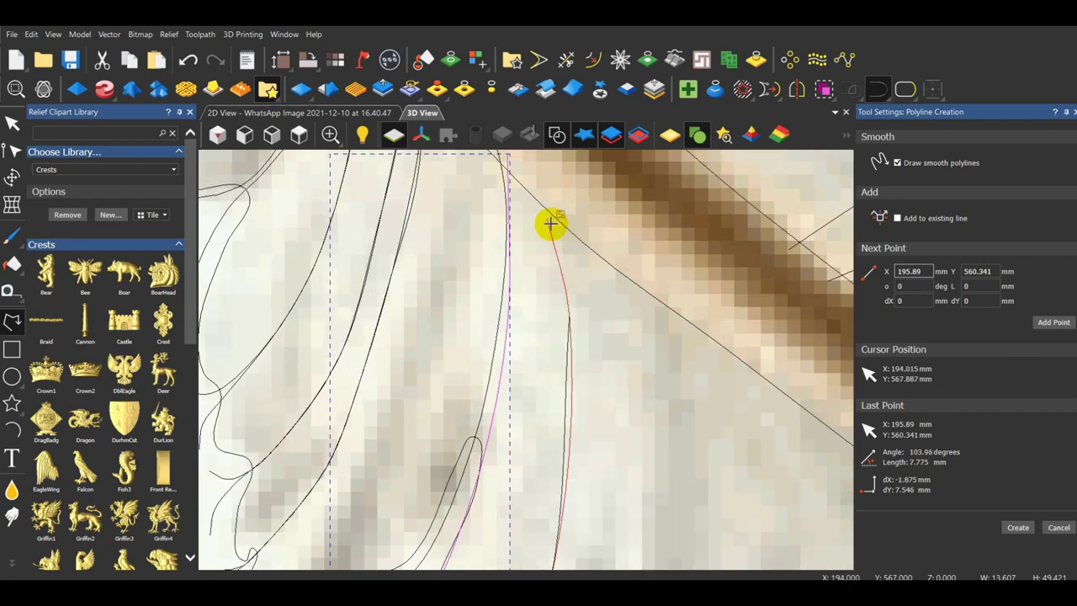
click(540, 174)
Draw a smooth polyline from the following tuft's outer edge through the notch to the shaft, about 15 mm wide and 51 mm high.
scroll(540, 174, down, 2)
scroll(427, 357, up, 2)
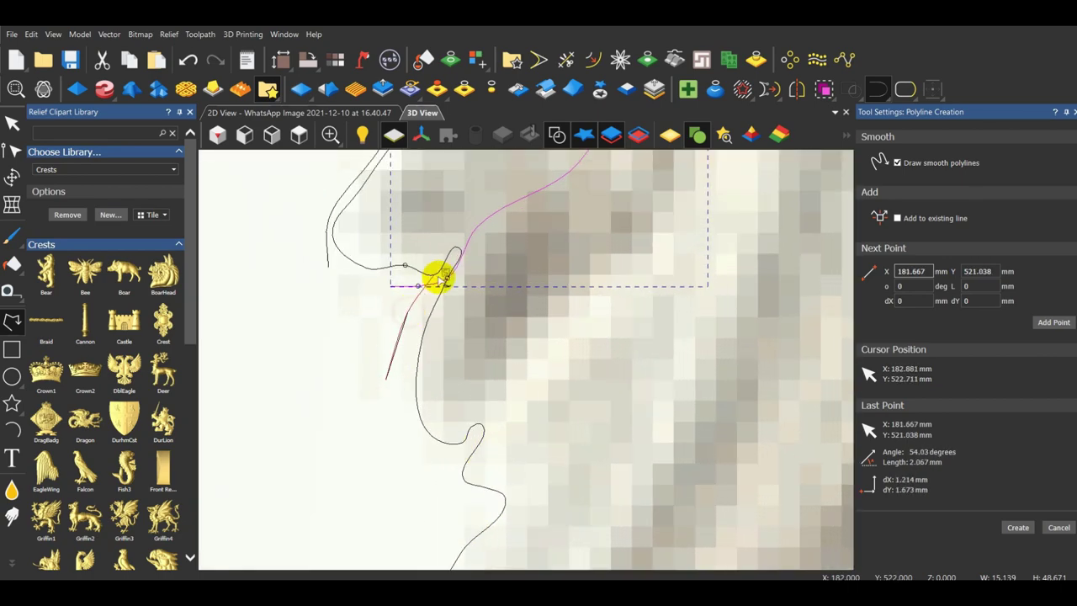
click(532, 196)
scroll(530, 201, down, 3)
scroll(492, 341, up, 3)
click(493, 361)
click(554, 270)
scroll(553, 267, down, 3)
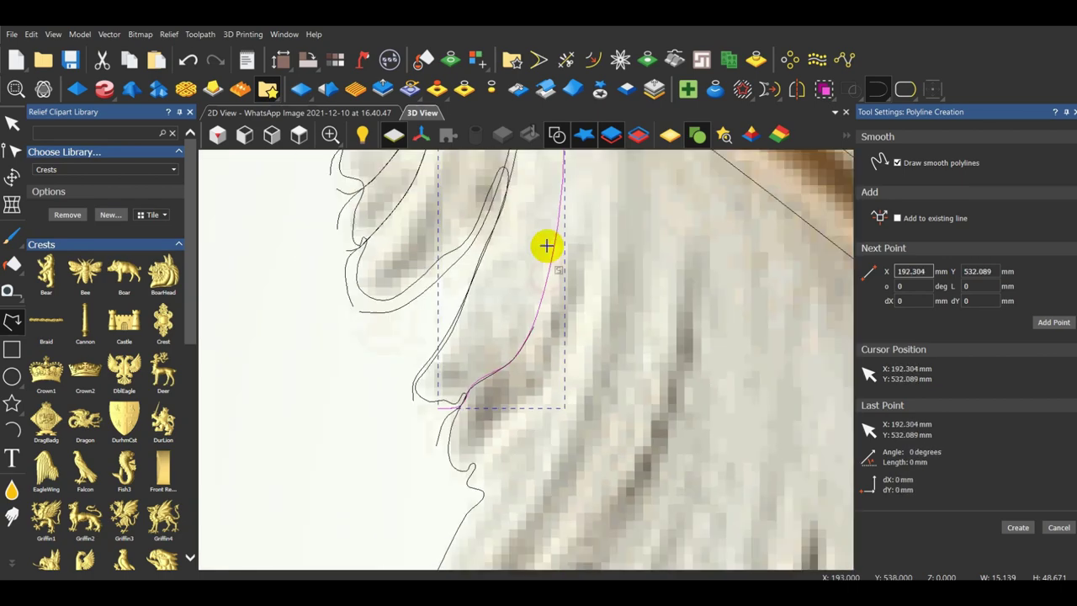
scroll(546, 240, up, 3)
click(563, 301)
scroll(560, 300, down, 3)
scroll(563, 247, up, 3)
scroll(514, 249, down, 2)
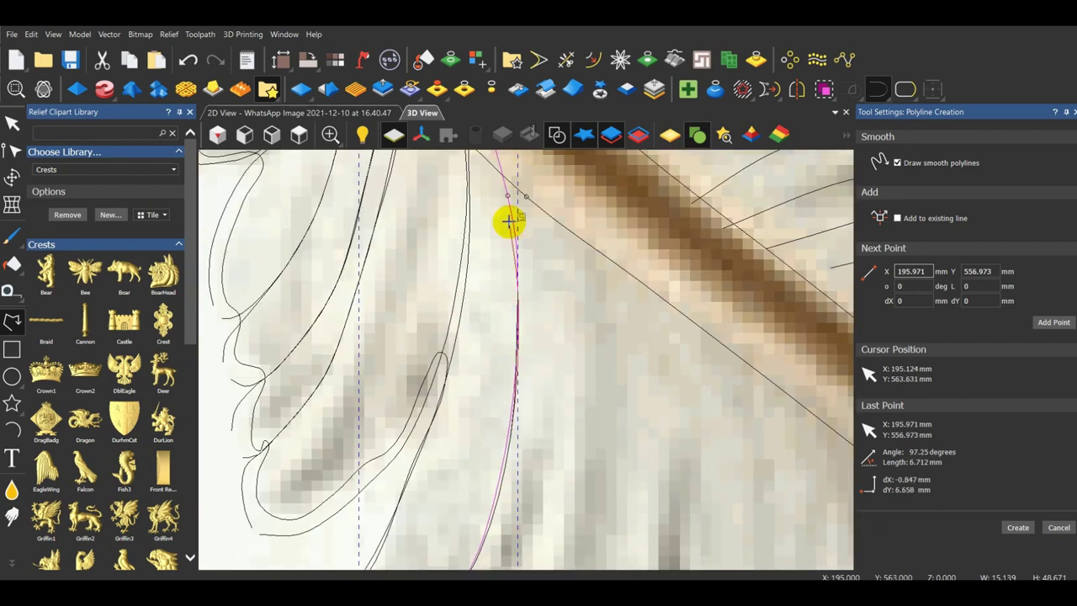
scroll(514, 228, down, 3)
scroll(523, 246, up, 5)
click(497, 344)
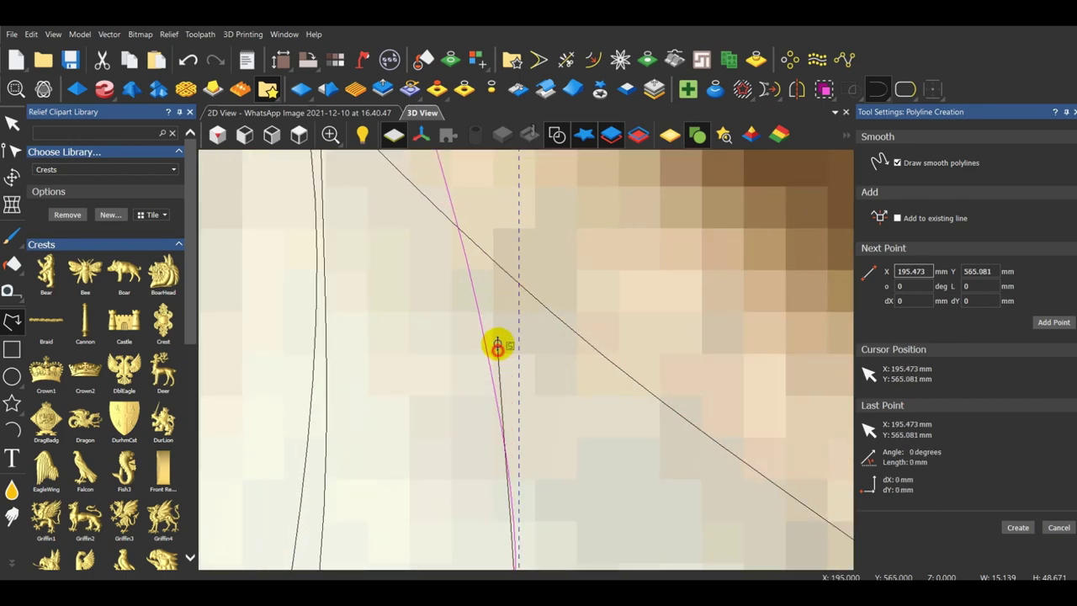
scroll(496, 336, down, 2)
click(490, 216)
Draw a smooth polyline from the small notch under that tuft along the barb line to the shaft, about 17 mm wide and 54 mm high.
scroll(490, 216, down, 5)
scroll(514, 463, up, 6)
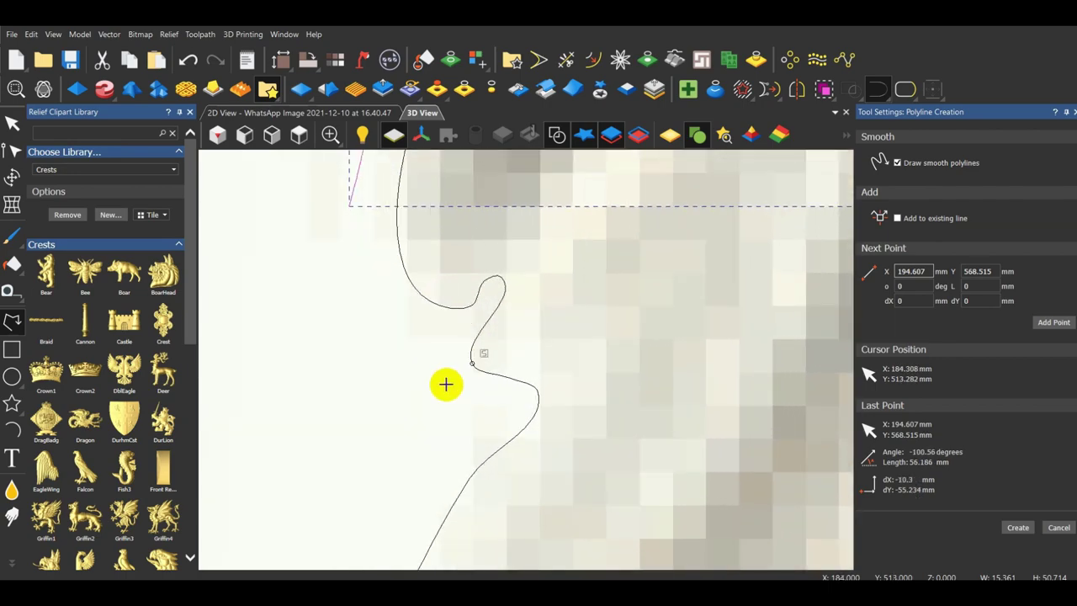
click(520, 389)
scroll(524, 385, down, 3)
click(547, 361)
scroll(551, 353, down, 2)
click(548, 321)
scroll(551, 318, down, 4)
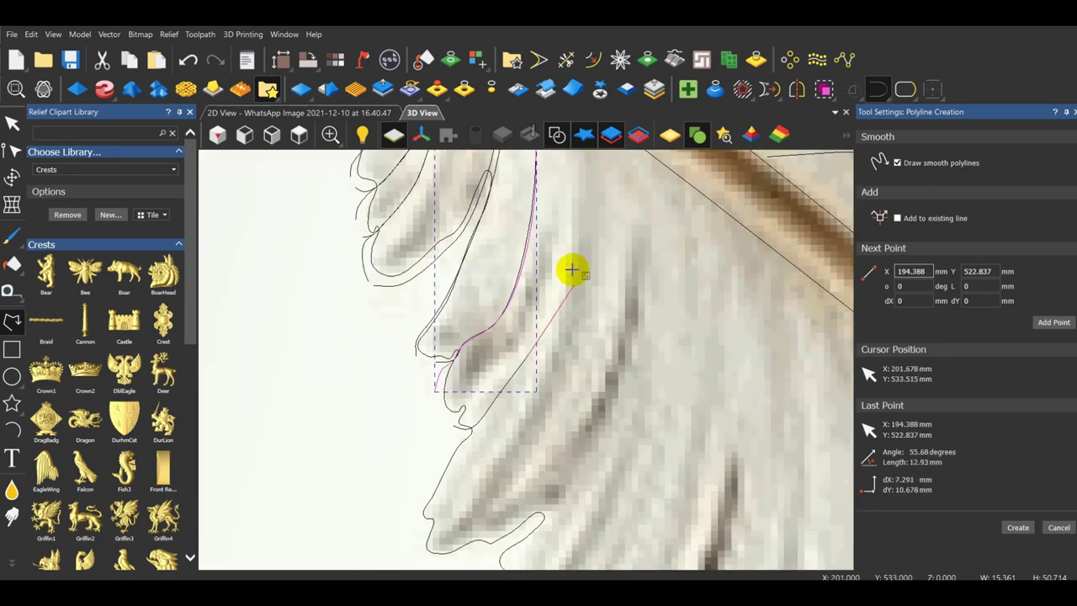
scroll(570, 276, up, 1)
click(555, 251)
scroll(558, 235, down, 3)
scroll(580, 176, up, 3)
click(503, 275)
scroll(465, 185, up, 2)
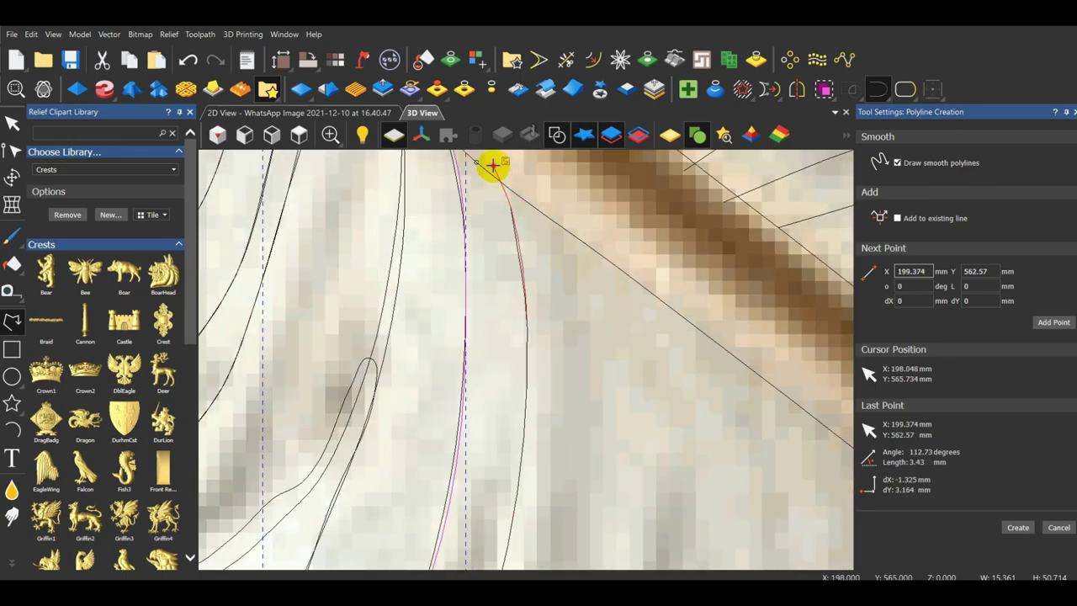
click(492, 165)
Draw a smooth polyline along the large pointed tuft's outer edge, through the notch and up to the shaft, about 25 mm wide and 70 mm high.
scroll(515, 387, down, 5)
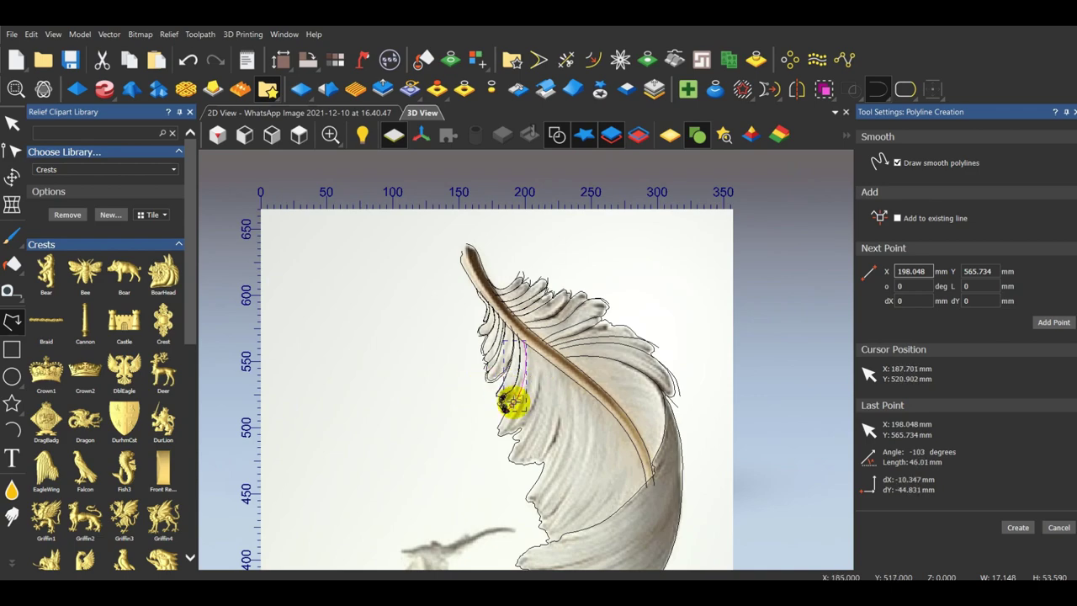
scroll(511, 402, up, 5)
click(432, 427)
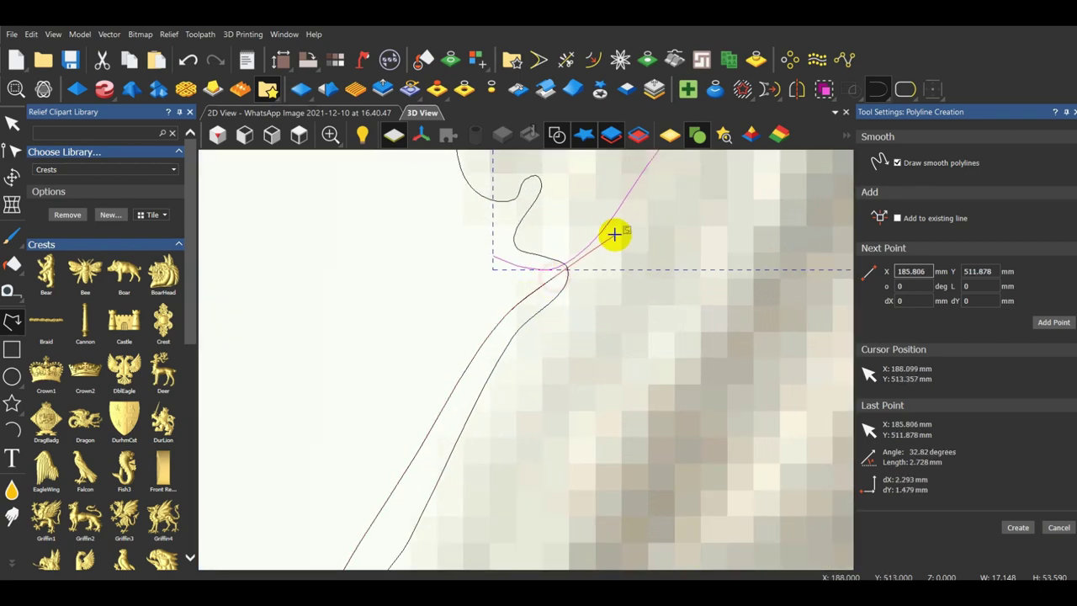
click(611, 225)
scroll(614, 222, down, 2)
click(595, 224)
scroll(598, 219, down, 3)
click(596, 216)
scroll(595, 206, down, 3)
scroll(582, 192, up, 3)
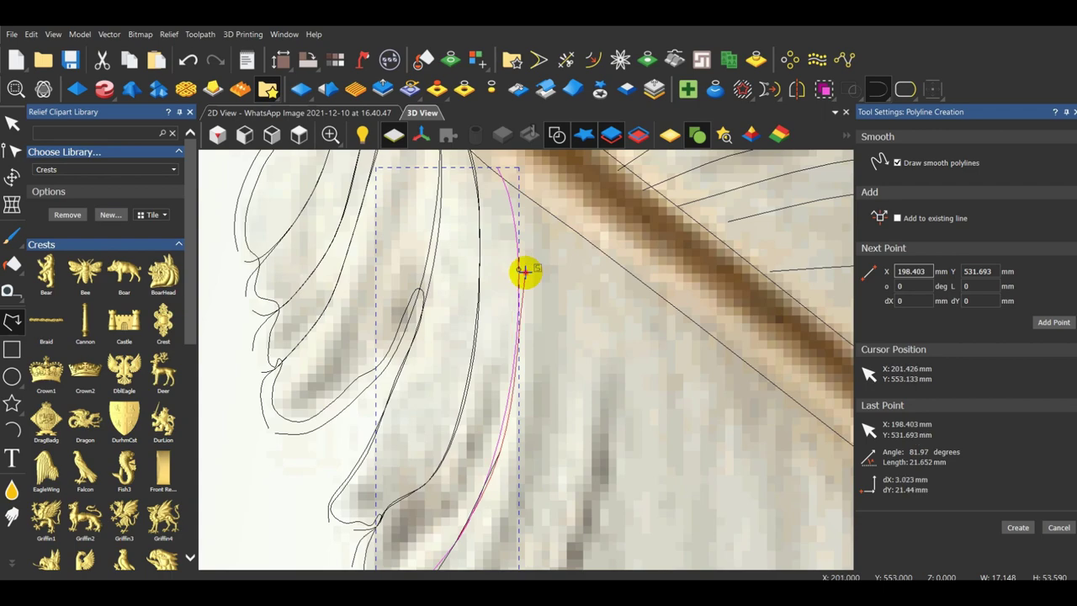
scroll(520, 252, up, 2)
click(502, 213)
click(487, 170)
Draw a smooth polyline from under the large pointed tuft through its narrow gap to the shaft, about 34 mm wide and 68 mm high.
scroll(505, 227, down, 5)
scroll(517, 383, up, 5)
click(338, 449)
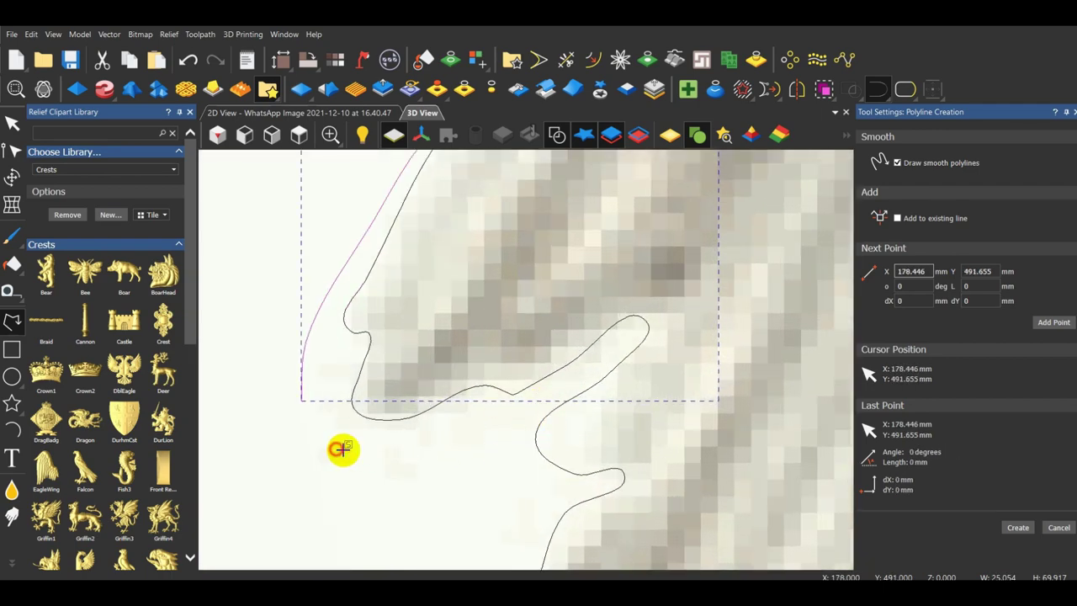
click(648, 320)
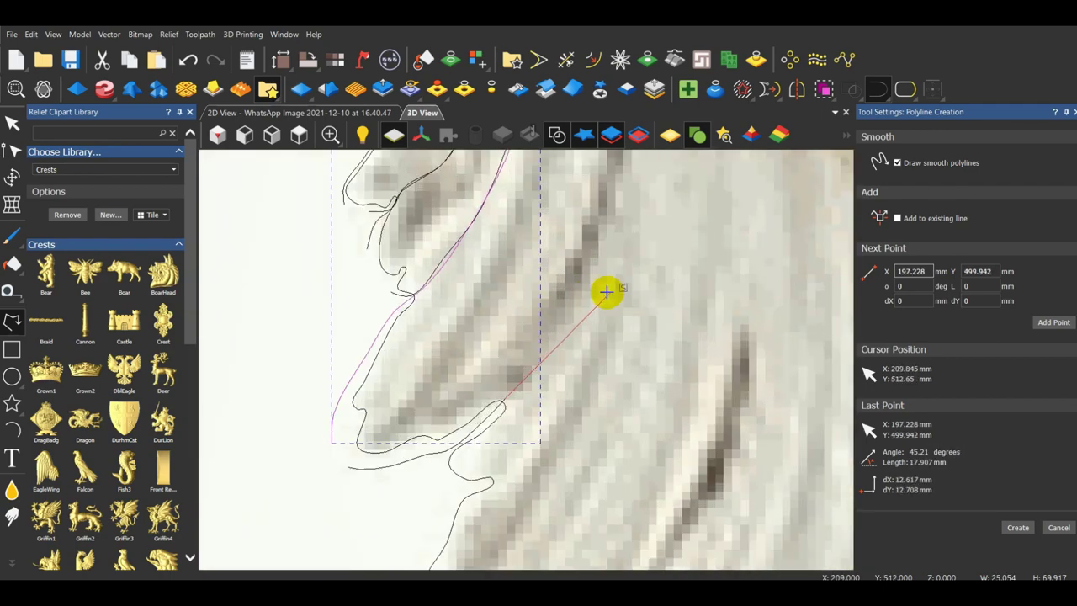
click(624, 173)
scroll(624, 174, down, 3)
scroll(514, 250, up, 3)
click(513, 252)
scroll(471, 202, up, 2)
click(430, 169)
Draw a smooth polyline from the outer edge just below the narrow gap along the dark barb to the shaft, about 24 mm wide and 67 mm high.
scroll(539, 307, down, 4)
scroll(516, 382, up, 3)
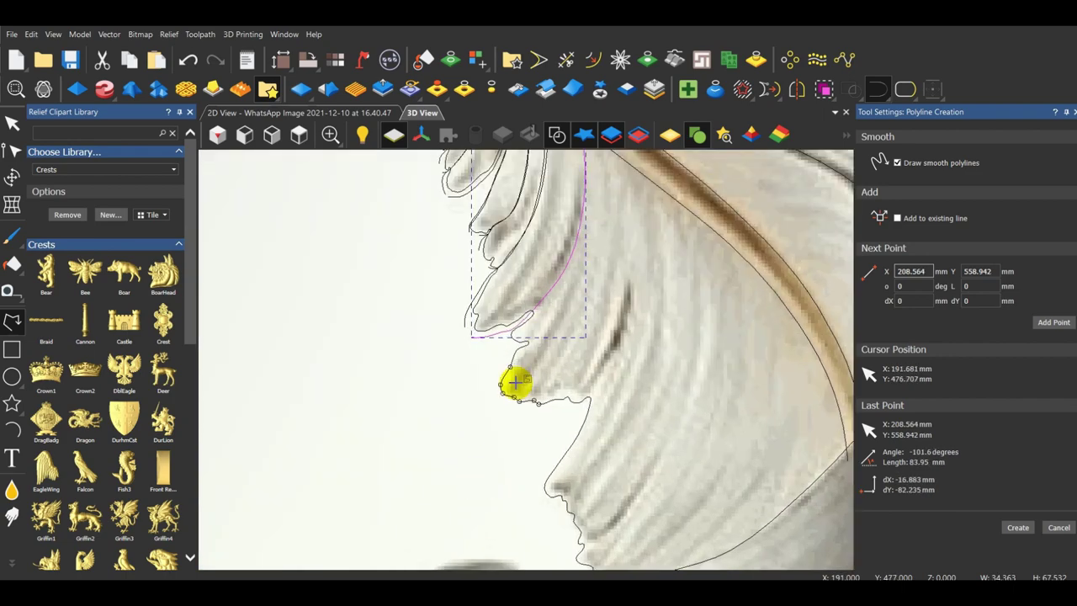
scroll(516, 383, up, 3)
click(528, 191)
scroll(545, 471, down, 4)
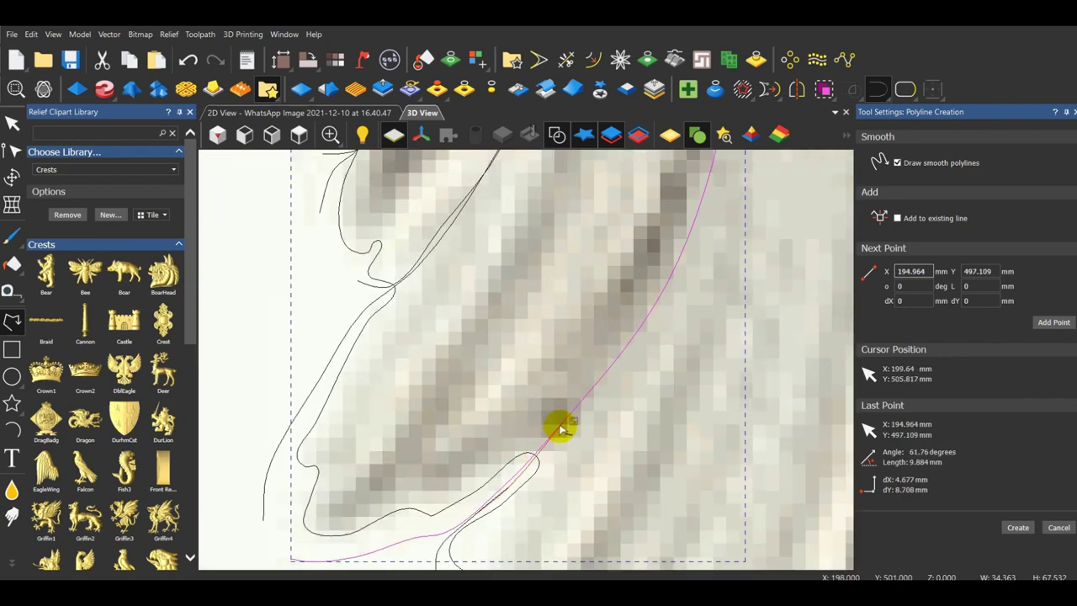
scroll(560, 428, up, 4)
click(560, 428)
click(694, 275)
scroll(580, 320, down, 4)
click(625, 255)
scroll(539, 337, down, 4)
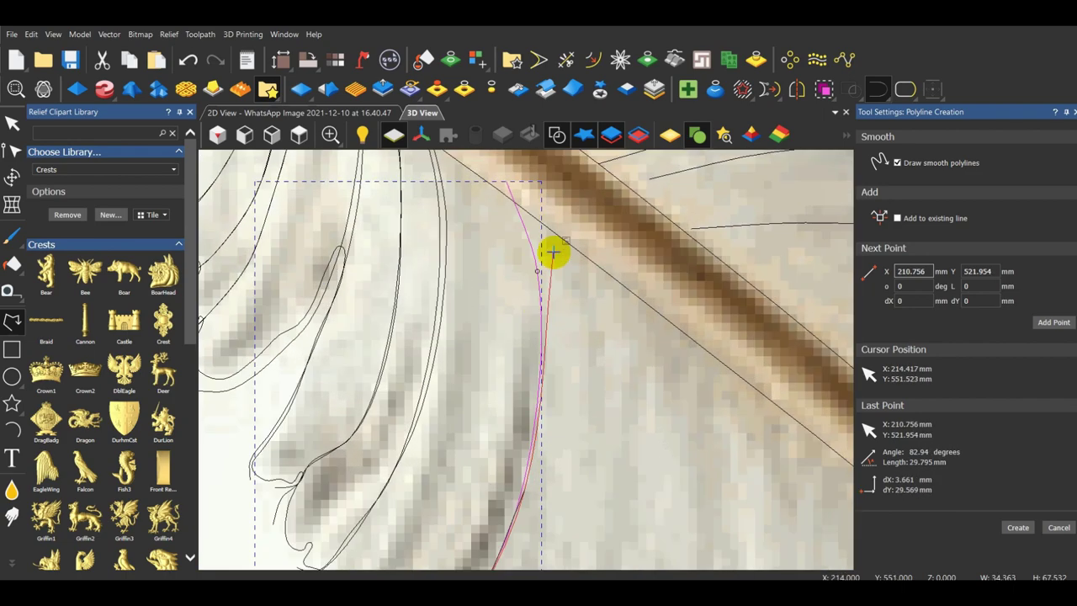
click(544, 343)
scroll(544, 336, up, 1)
click(536, 243)
scroll(510, 202, down, 4)
scroll(516, 306, up, 5)
click(501, 256)
Draw a smooth polyline from the small notch above the broad lower tuft up to the shaft, about 24 mm wide and 66 mm high.
scroll(505, 277, down, 5)
scroll(507, 381, up, 4)
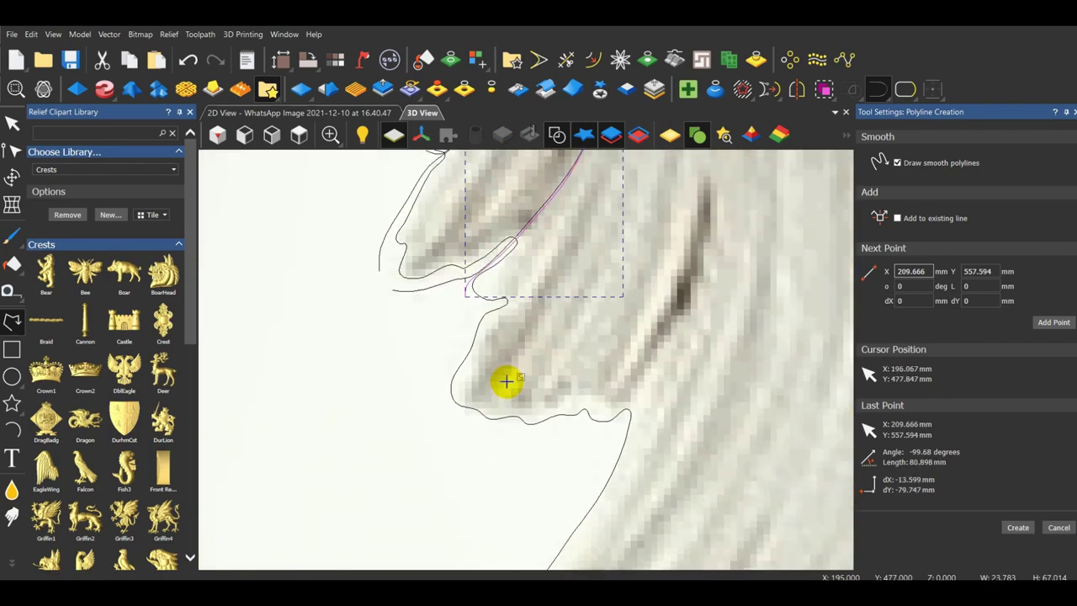
scroll(529, 324, up, 6)
click(355, 366)
click(404, 370)
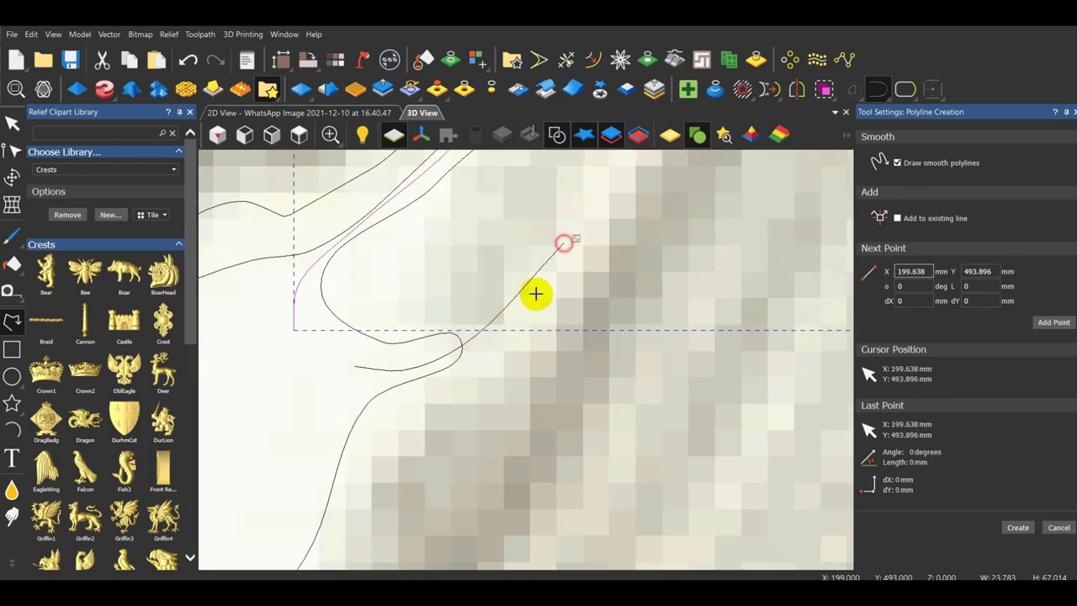
scroll(564, 243, down, 8)
scroll(586, 180, up, 4)
click(589, 288)
scroll(589, 286, down, 5)
scroll(605, 253, up, 4)
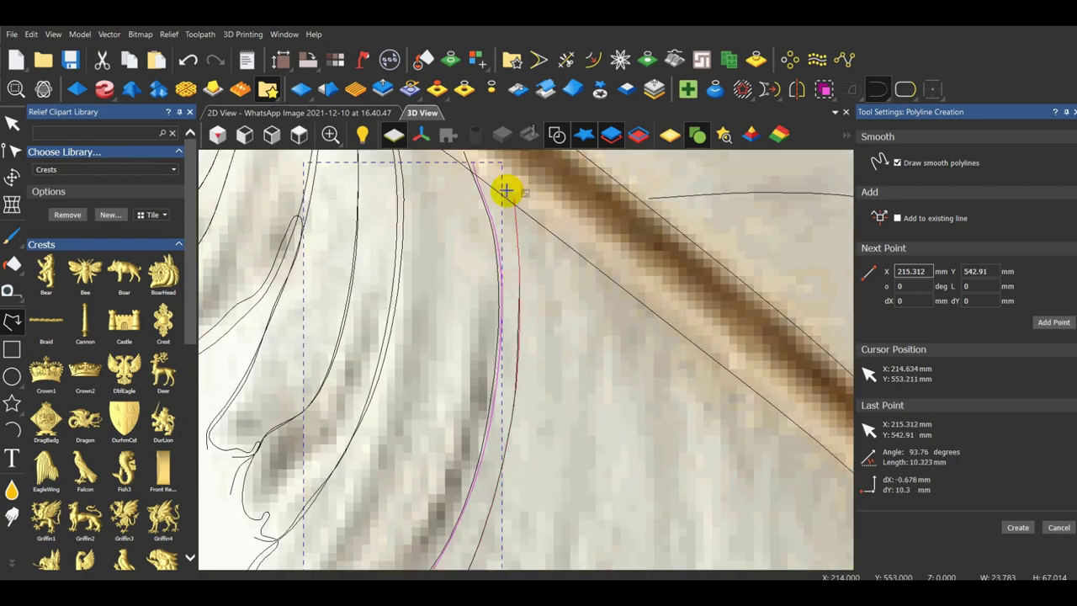
click(499, 177)
right_click(500, 176)
Draw a smooth polyline from under the broad lower tuft through the notch at its end and up to the shaft, about 34 mm wide and 79 mm high.
scroll(511, 388, down, 5)
scroll(453, 462, up, 4)
click(473, 450)
click(526, 441)
scroll(552, 429, up, 2)
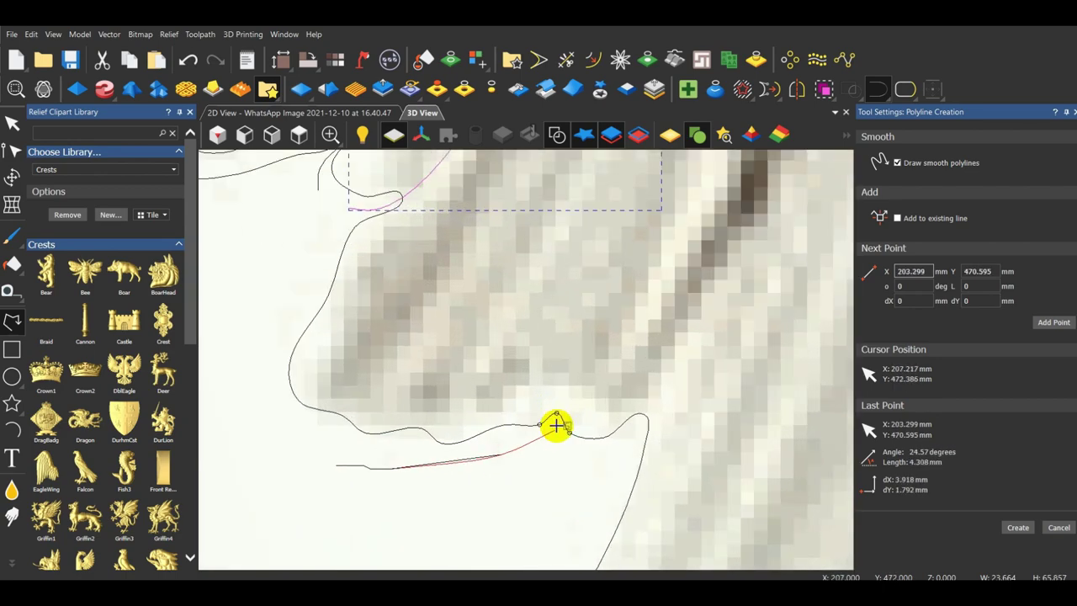
scroll(563, 354, down, 5)
scroll(608, 260, up, 3)
scroll(587, 315, down, 4)
scroll(618, 198, up, 3)
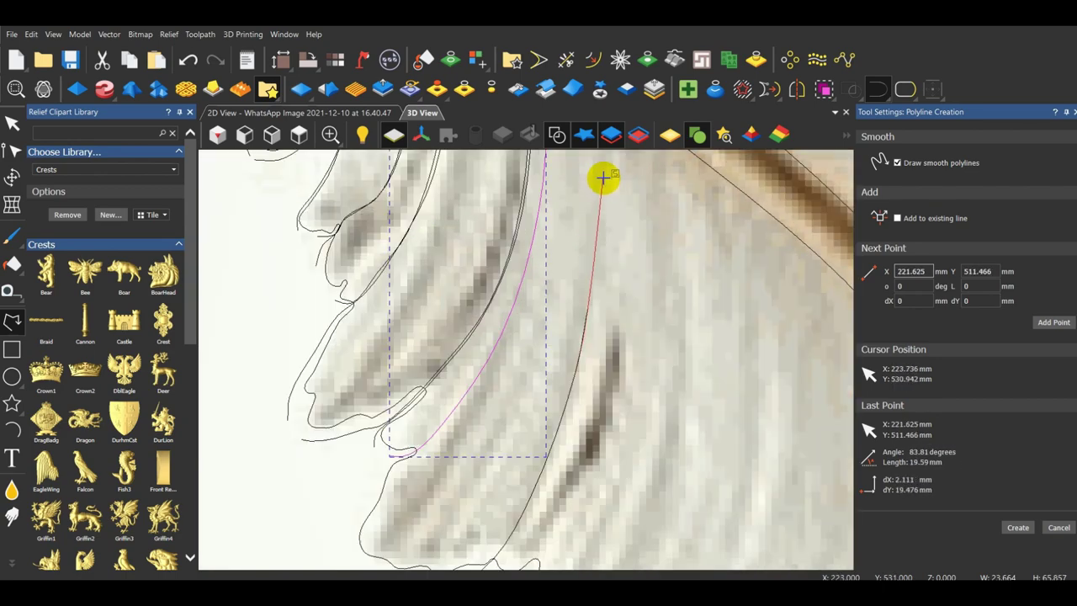
click(602, 233)
scroll(602, 233, up, 3)
scroll(503, 244, up, 2)
click(504, 227)
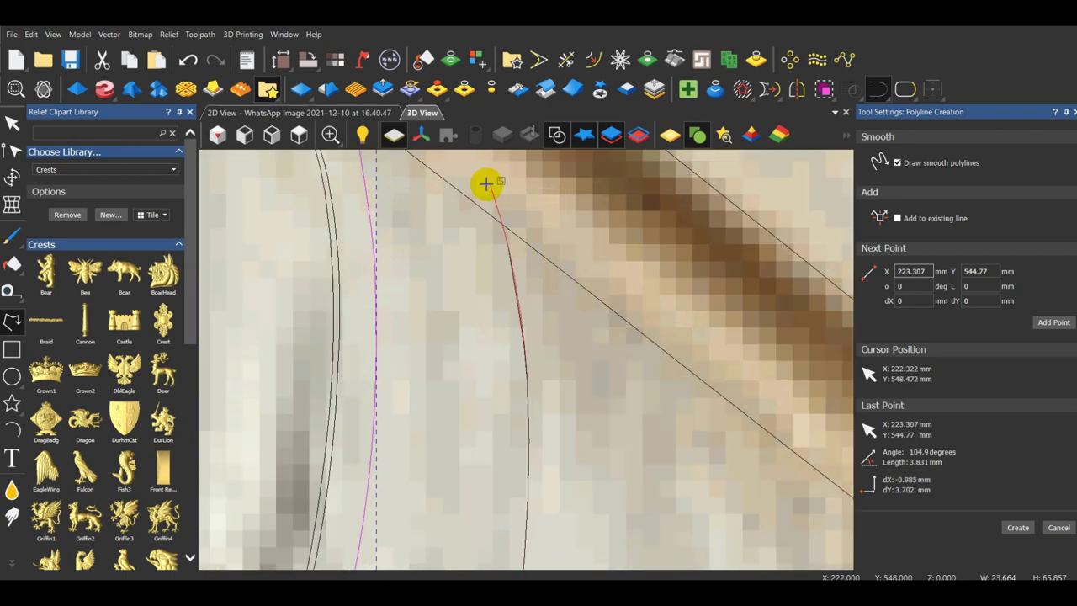
click(486, 188)
right_click(485, 187)
Draw a smooth polyline from the shaft down through the small notch above the broad lower tuft and around its outer edge, about 31 mm wide and 77 mm high.
scroll(523, 349, down, 5)
scroll(480, 273, up, 6)
click(447, 242)
scroll(442, 271, up, 2)
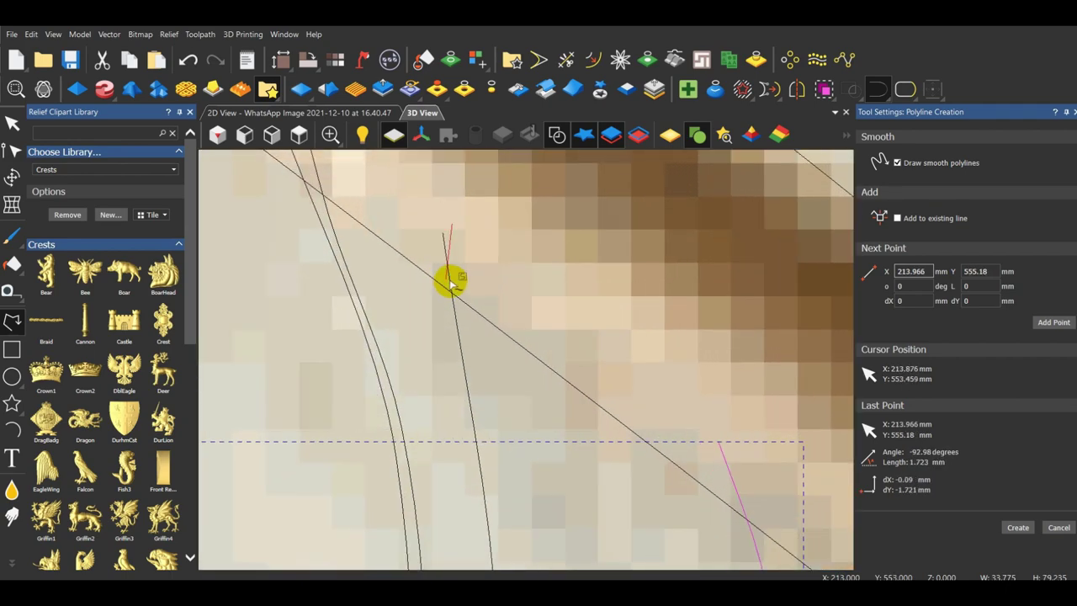
click(478, 467)
click(535, 525)
scroll(535, 524, down, 2)
click(508, 468)
scroll(507, 468, down, 4)
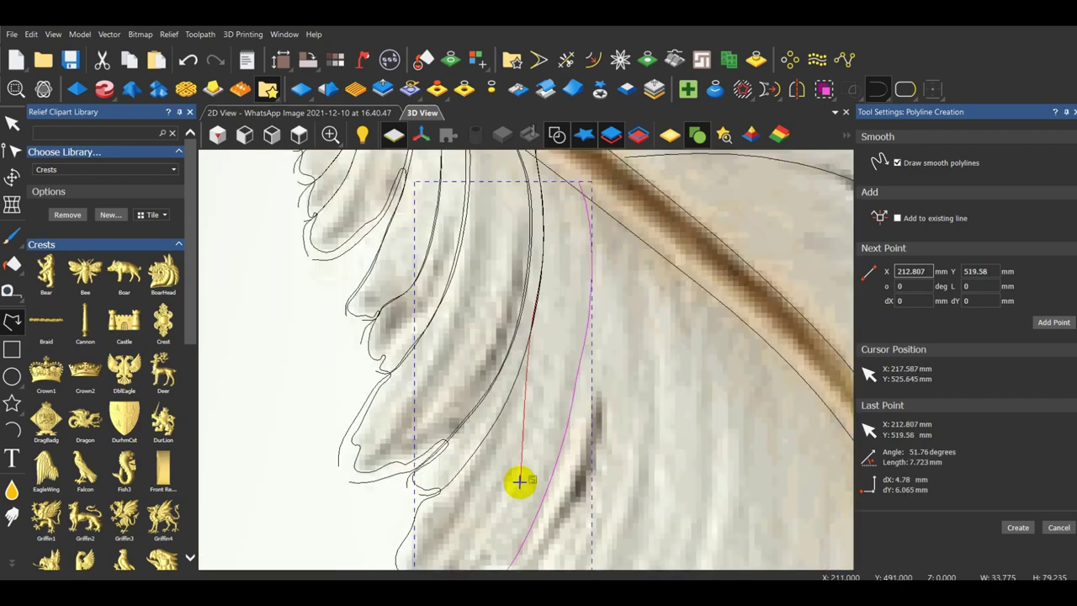
scroll(519, 481, up, 4)
click(467, 331)
scroll(467, 331, down, 4)
scroll(514, 392, up, 4)
click(524, 381)
scroll(472, 423, up, 4)
click(536, 382)
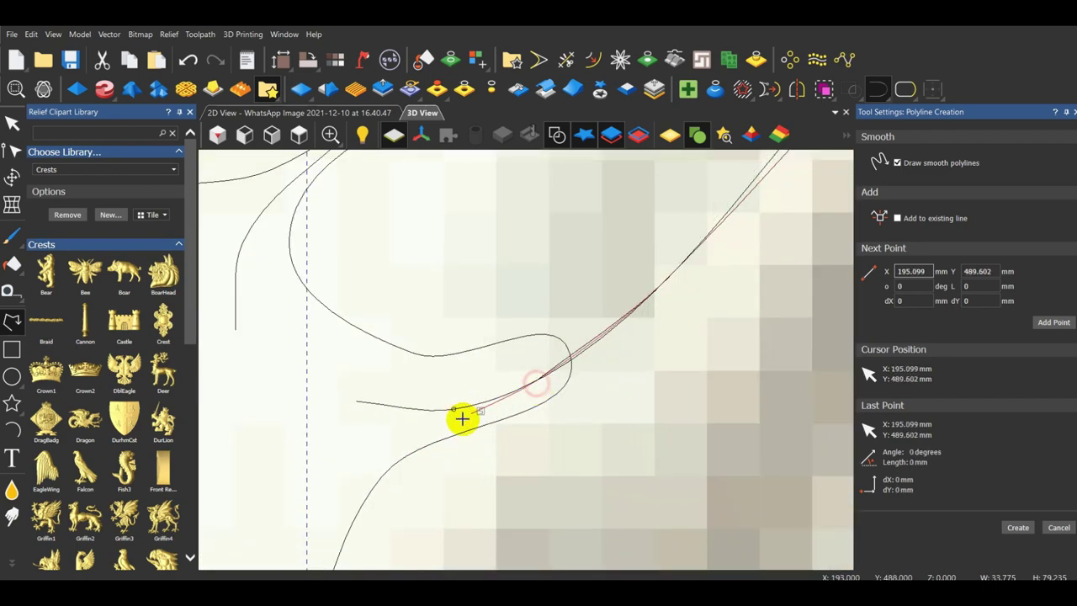
click(356, 454)
scroll(370, 446, down, 5)
scroll(496, 392, up, 4)
click(490, 389)
click(430, 469)
scroll(480, 425, down, 3)
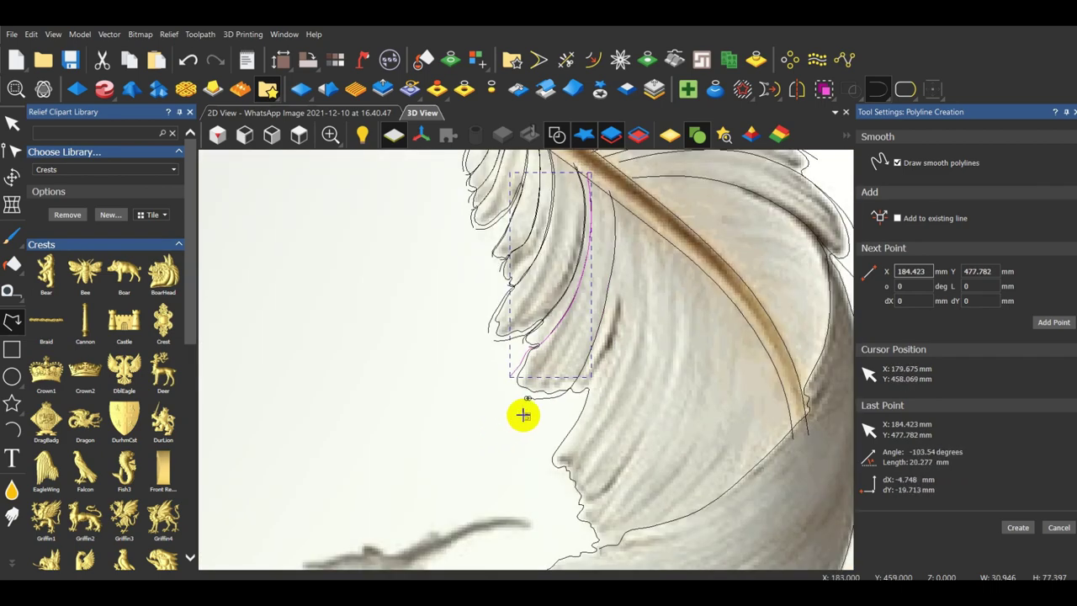
Draw a smooth polyline from just below the notch in the broad tuft's lower edge up to the shaft, about 20 mm wide and 79 mm high.
scroll(527, 386, up, 3)
scroll(529, 386, up, 3)
click(415, 442)
scroll(452, 373, up, 3)
click(451, 372)
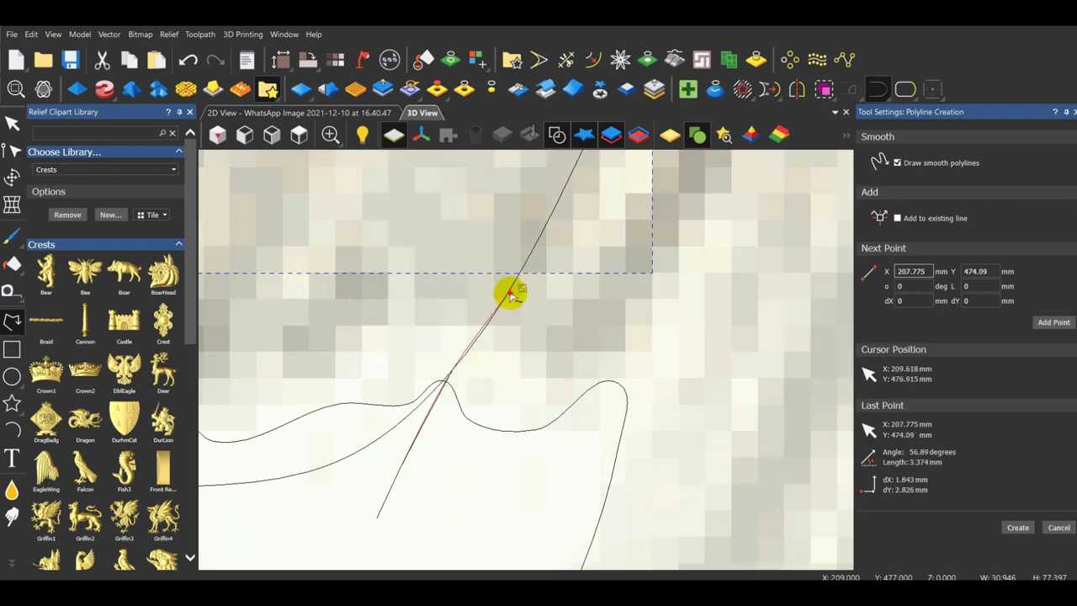
click(510, 292)
scroll(538, 297, down, 4)
scroll(546, 265, up, 3)
click(547, 184)
scroll(546, 187, down, 3)
scroll(538, 268, up, 3)
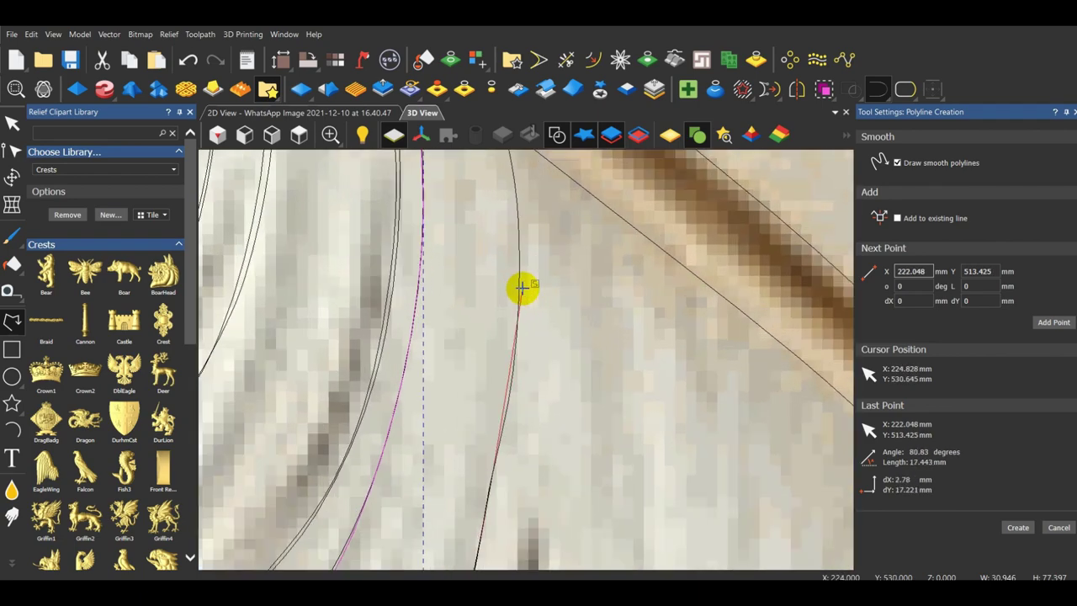
scroll(515, 212, down, 3)
scroll(507, 185, up, 5)
double_click(534, 268)
Draw a smooth polyline from the rounded notch beside the broad tuft along the short dark barb to the shaft, about 22 mm wide and 76 mm high.
scroll(534, 268, down, 6)
scroll(517, 457, up, 5)
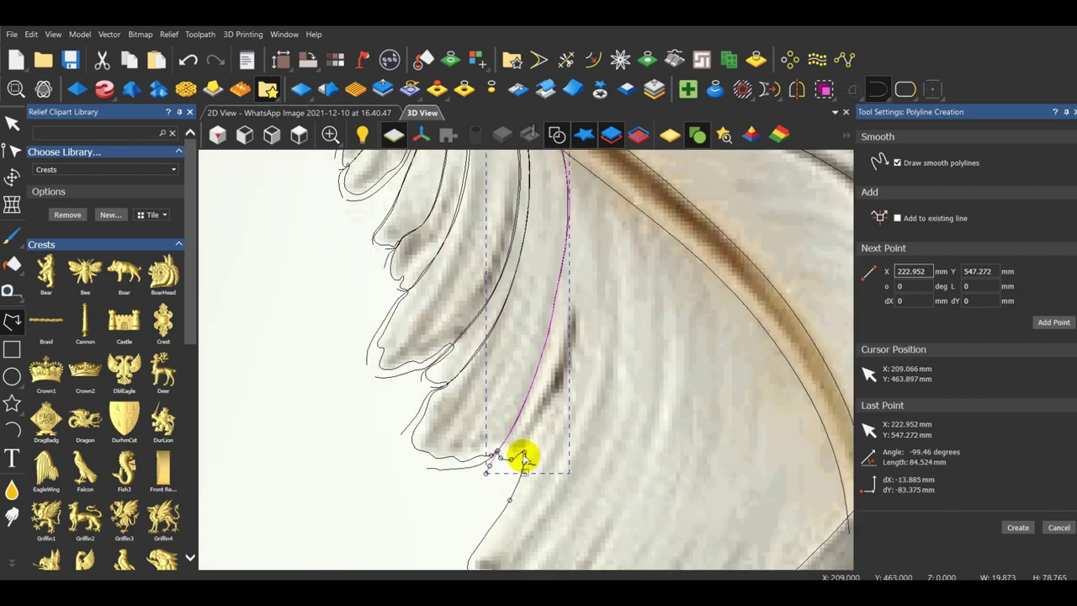
click(432, 501)
click(677, 174)
scroll(677, 173, down, 3)
scroll(605, 264, up, 2)
click(546, 378)
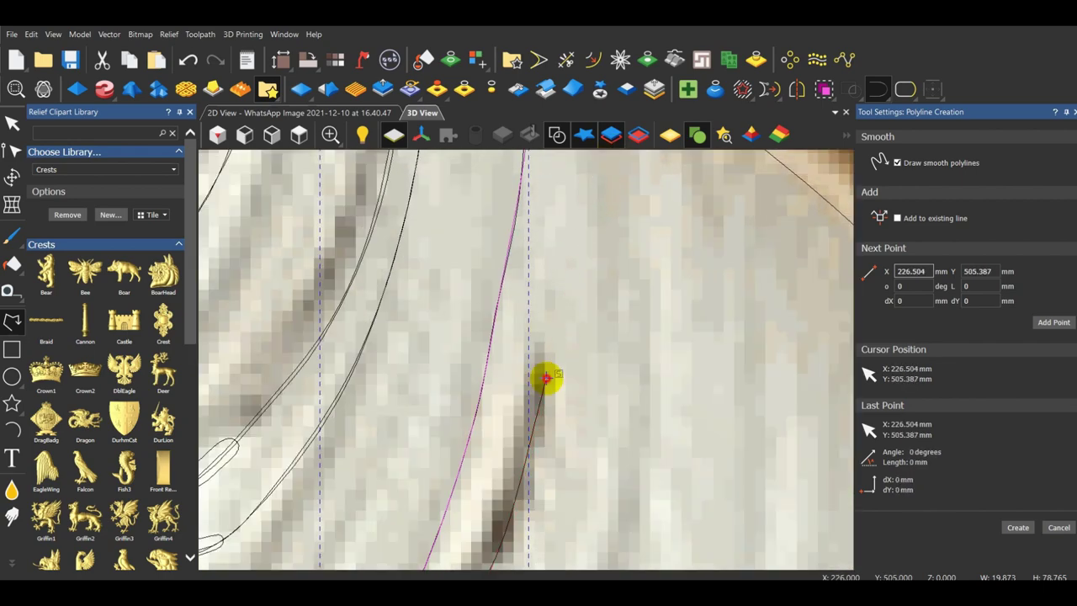
scroll(546, 376, down, 3)
scroll(535, 319, up, 2)
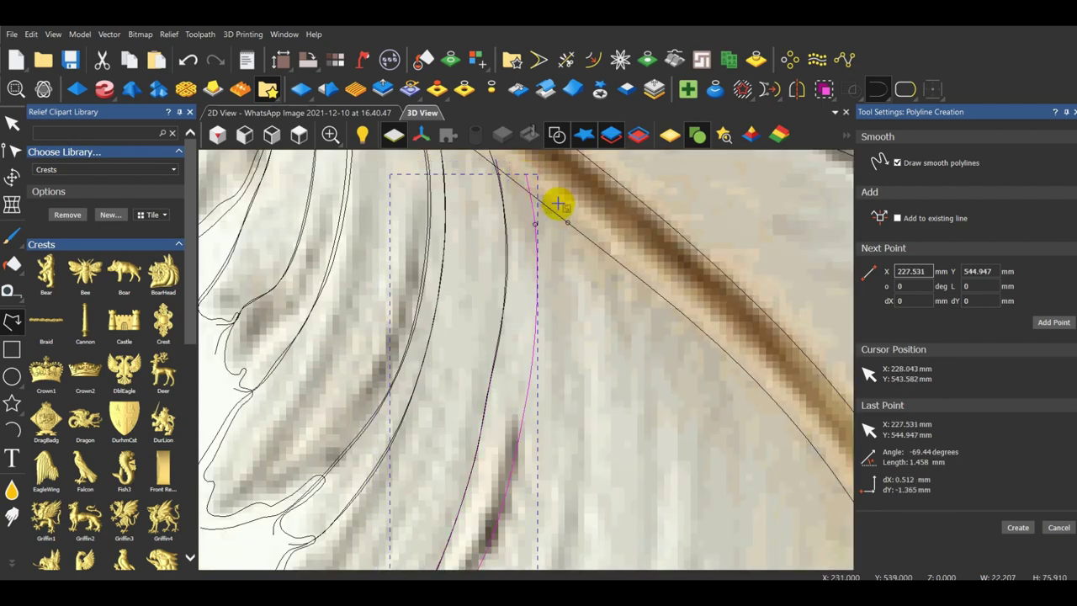
Draw a smooth polyline from the shaft down through the barbs to the outline just below the pointed corner, about 30 mm wide and 105 mm high.
click(575, 308)
scroll(575, 308, down, 3)
scroll(591, 341, up, 4)
click(529, 409)
scroll(529, 409, down, 4)
scroll(512, 492, up, 3)
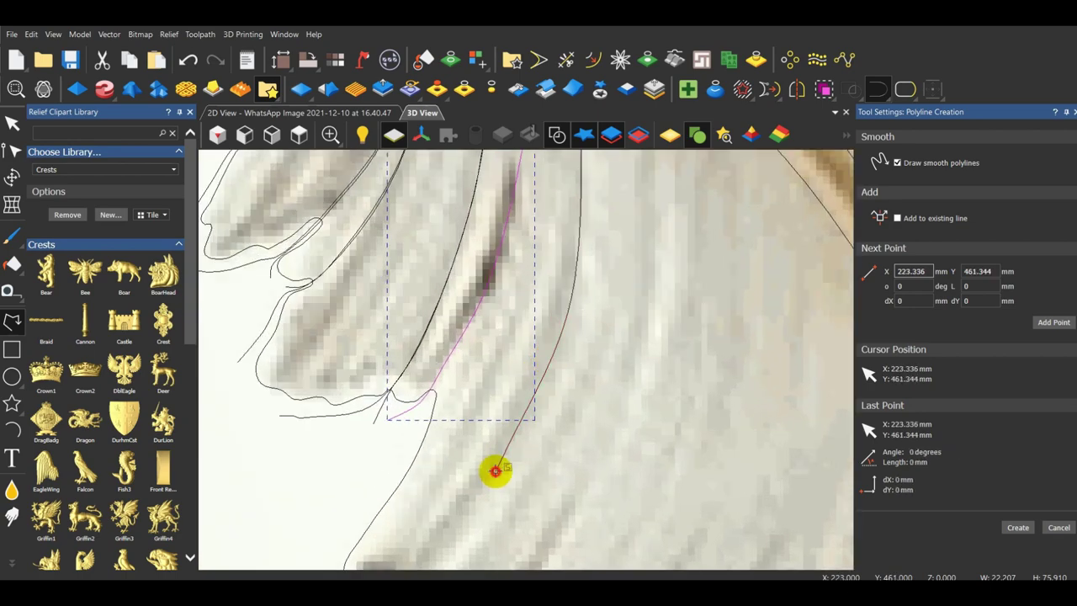
scroll(495, 471, down, 4)
scroll(468, 540, up, 5)
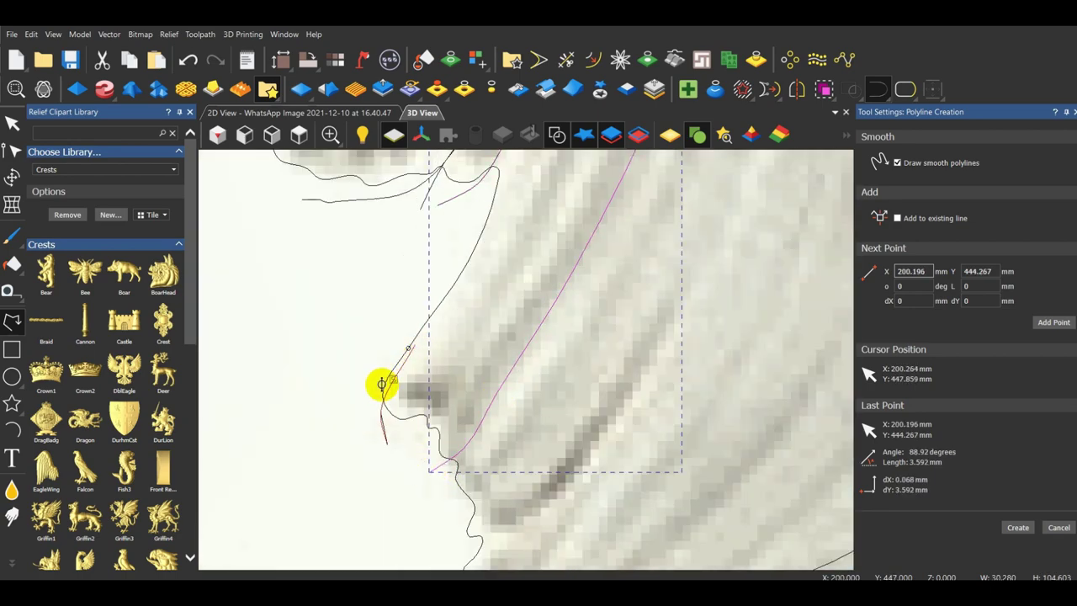
Draw a smooth polyline from outside the pointed lower corner along the outline, up beside the short dark barb to the shaft.
click(487, 202)
scroll(524, 315, down, 2)
scroll(489, 427, up, 2)
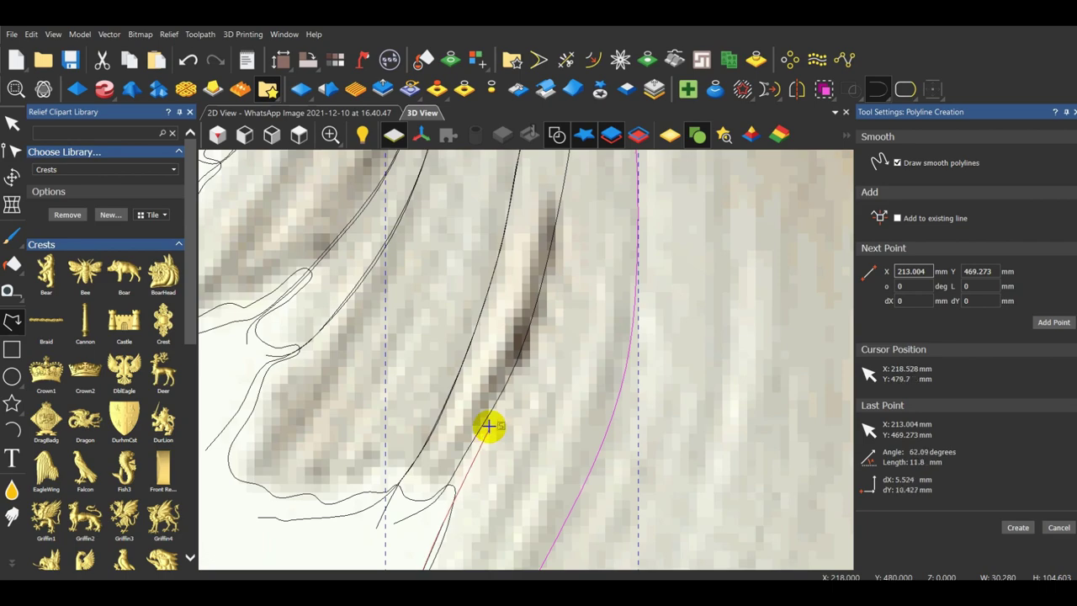
scroll(569, 359, down, 3)
scroll(514, 364, up, 3)
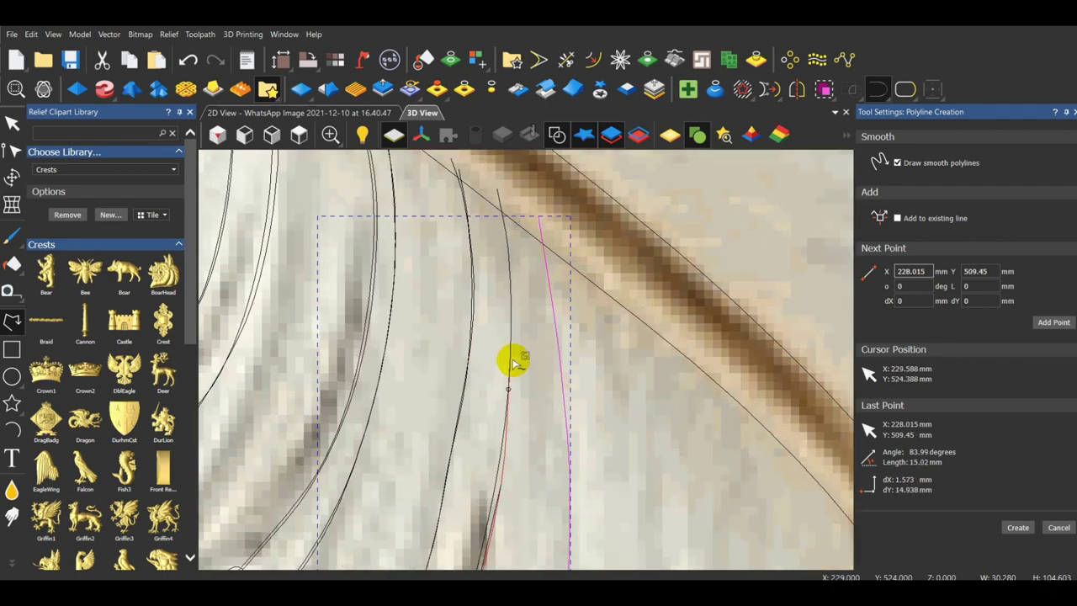
click(498, 189)
scroll(533, 300, down, 5)
scroll(538, 361, up, 2)
key(Escape)
Draw a smooth polyline from the shaft's lower end down the middle of the feather's rounded tip to its bottom outline.
scroll(643, 241, down, 3)
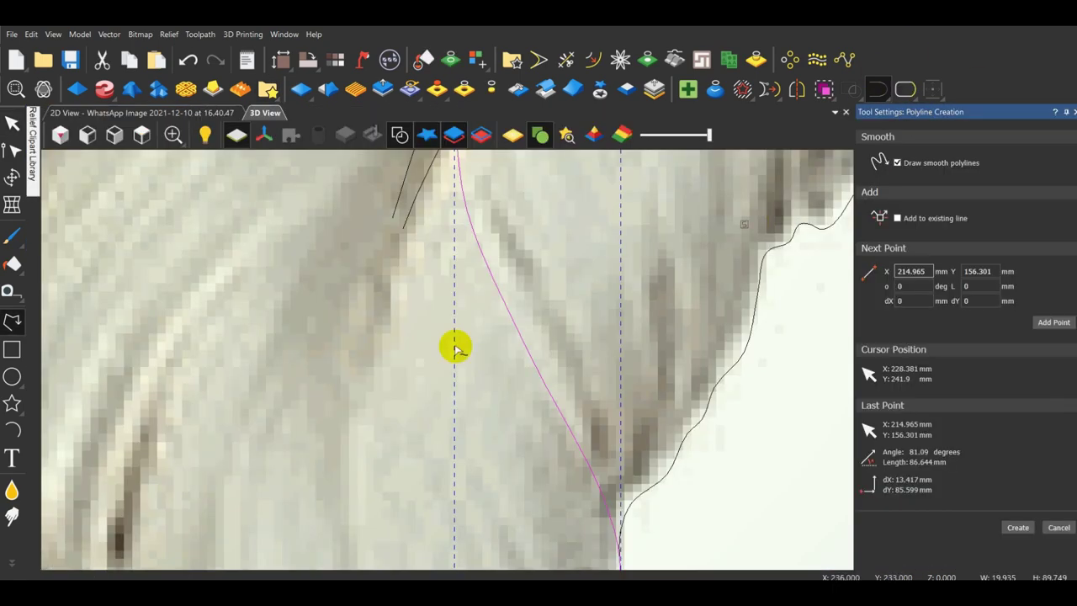
scroll(437, 311, up, 2)
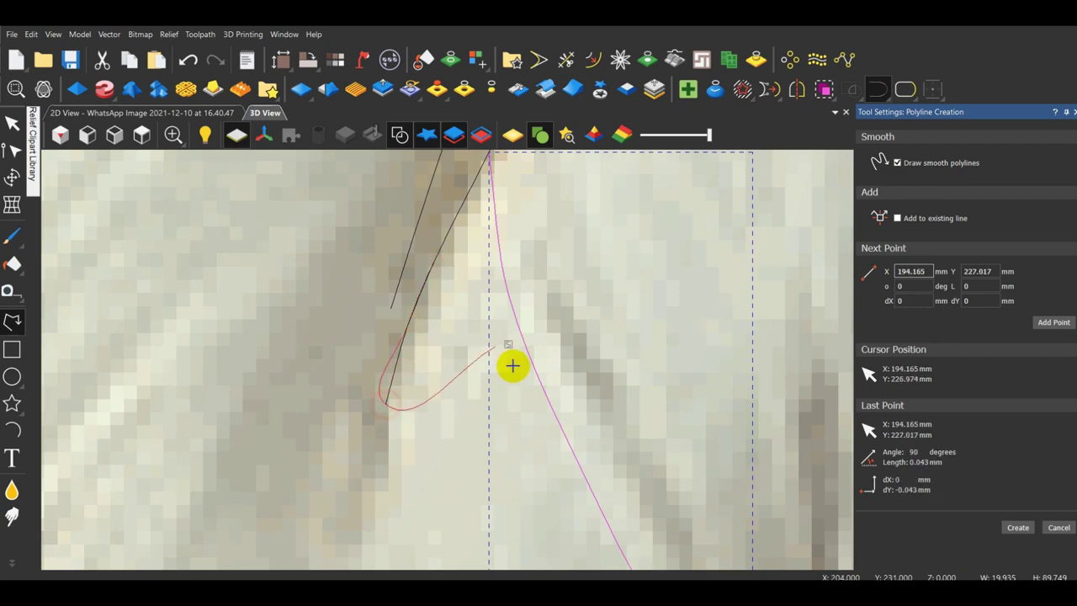
scroll(401, 375, down, 2)
click(365, 475)
scroll(370, 473, down, 3)
scroll(433, 445, up, 2)
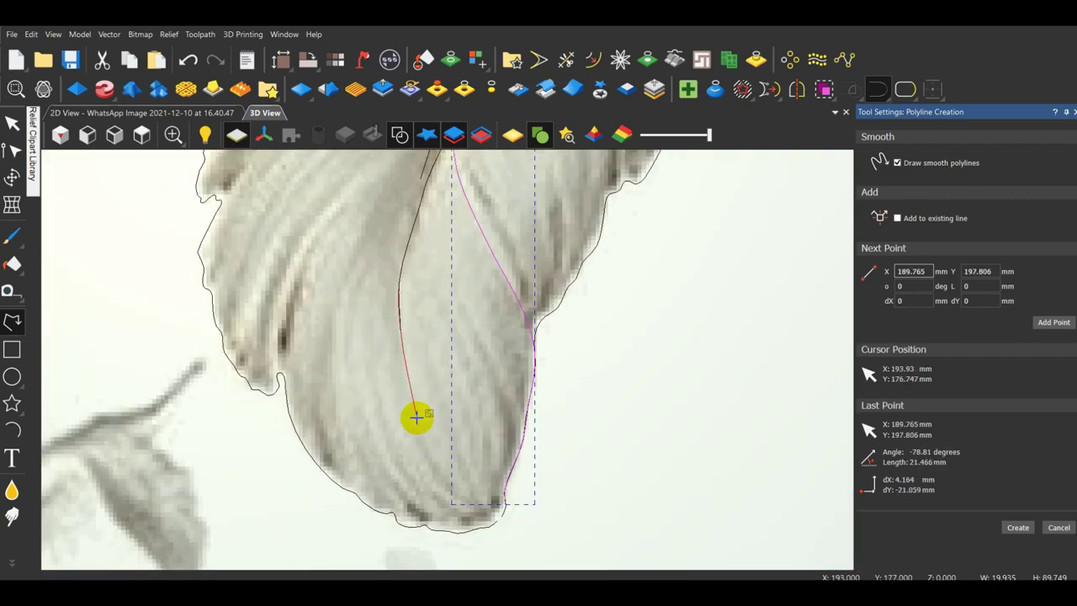
click(442, 475)
scroll(473, 314, up, 3)
scroll(538, 329, up, 2)
click(577, 342)
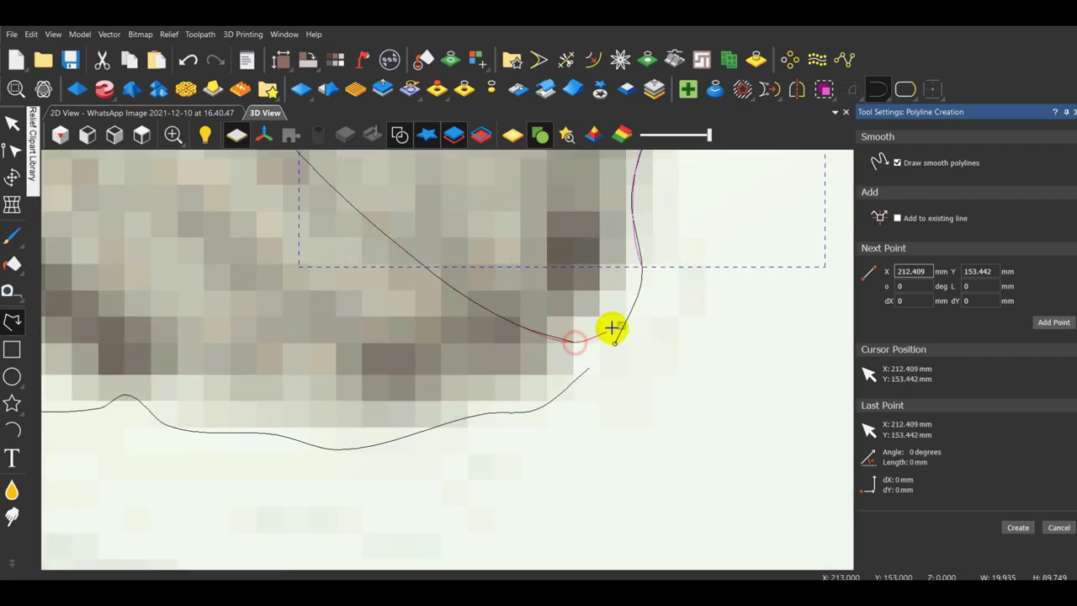
click(612, 328)
key(Escape)
scroll(584, 354, down, 8)
key(Escape)
scroll(577, 291, up, 3)
scroll(505, 420, down, 3)
scroll(404, 471, up, 2)
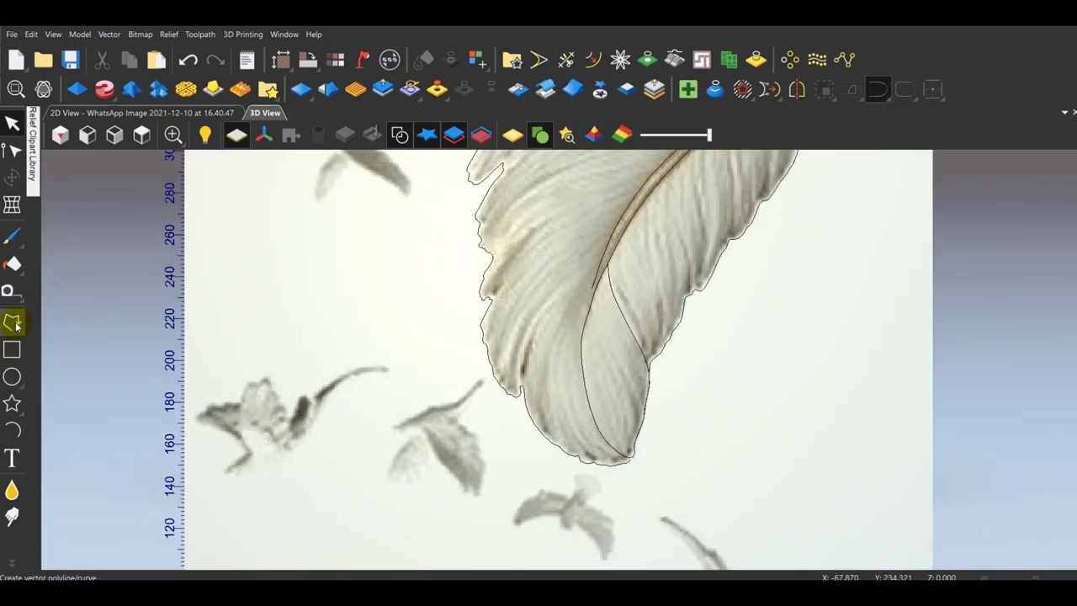
Draw a smooth polyline from the deep slit in the lower feather's outer edge across the barbs to the shaft, about 150 mm wide and 64 mm high.
click(12, 322)
scroll(551, 349, down, 6)
scroll(517, 265, up, 7)
scroll(403, 429, down, 2)
scroll(185, 466, up, 5)
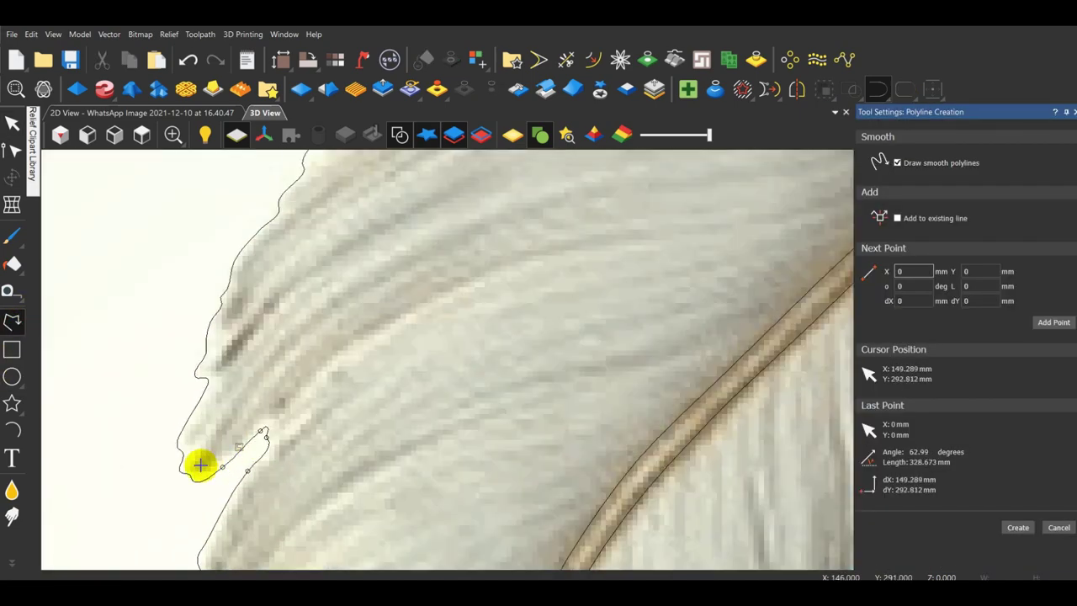
click(161, 500)
scroll(221, 493, up, 3)
click(199, 471)
click(429, 232)
scroll(515, 236, down, 3)
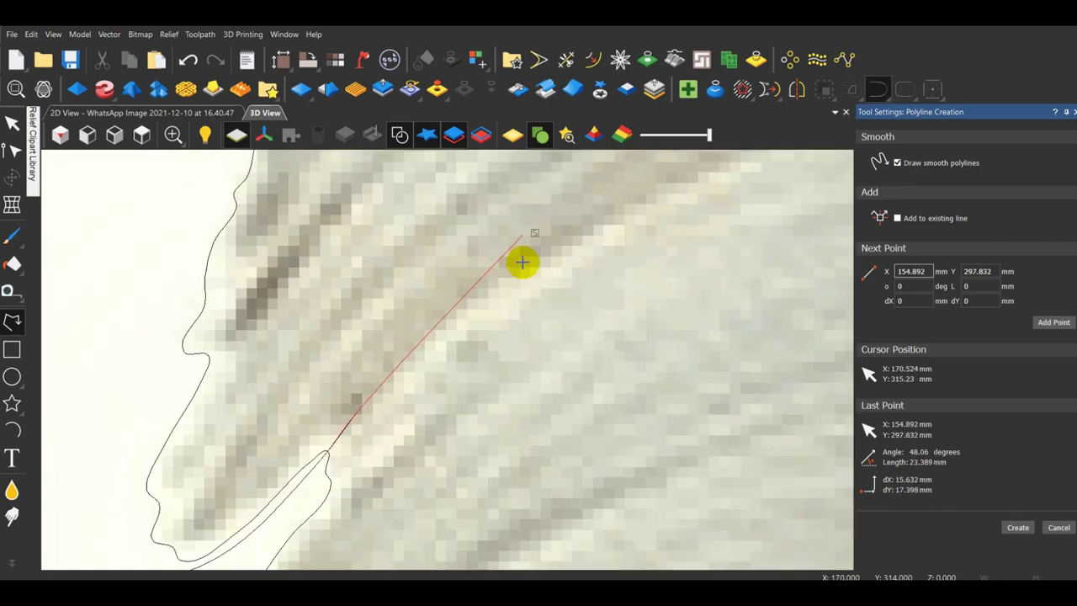
click(600, 202)
scroll(599, 210, down, 3)
scroll(591, 295, up, 3)
click(456, 310)
click(663, 258)
scroll(663, 258, down, 3)
scroll(592, 286, up, 2)
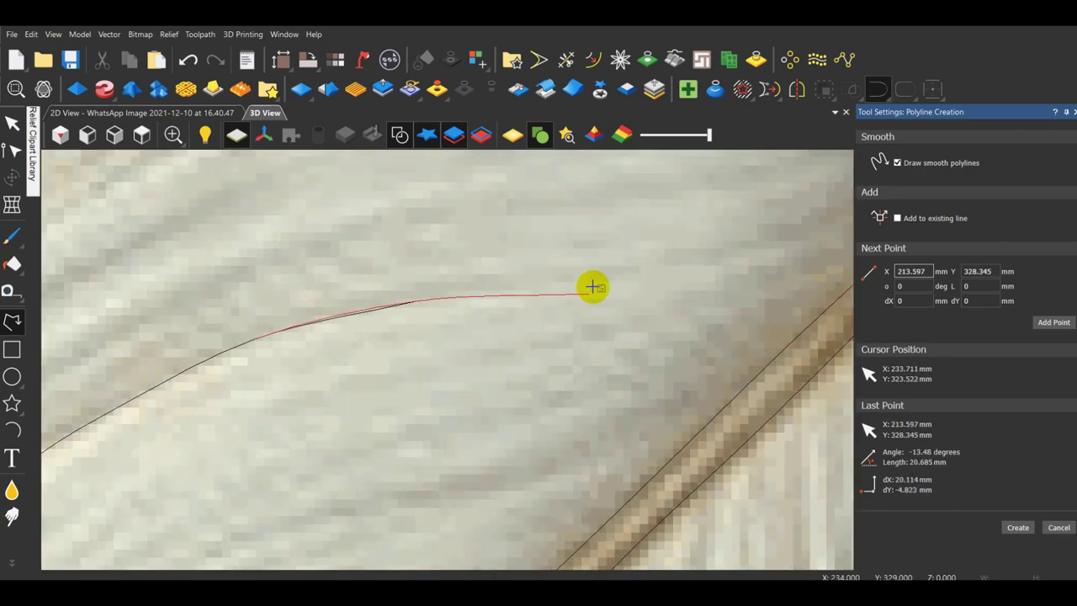
click(742, 248)
scroll(742, 248, down, 3)
scroll(591, 348, up, 3)
click(591, 350)
click(643, 333)
right_click(643, 330)
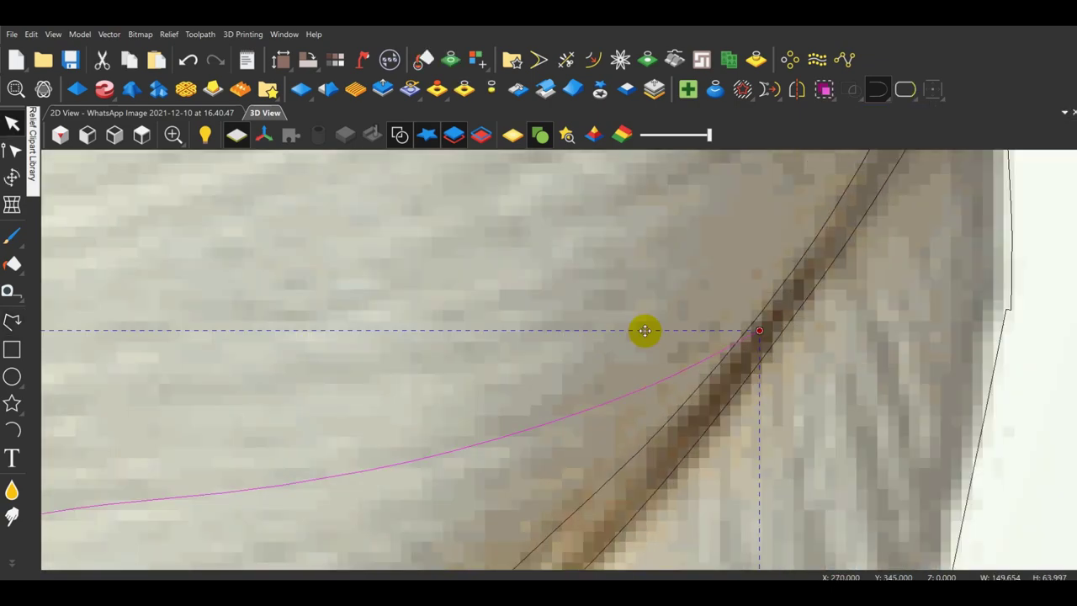
scroll(645, 330, down, 6)
click(737, 355)
Draw a smooth polyline from the small notch above the deep slit across the barbs to the shaft's upper end, about 168 mm wide and 95 mm high.
click(13, 324)
scroll(277, 379, up, 8)
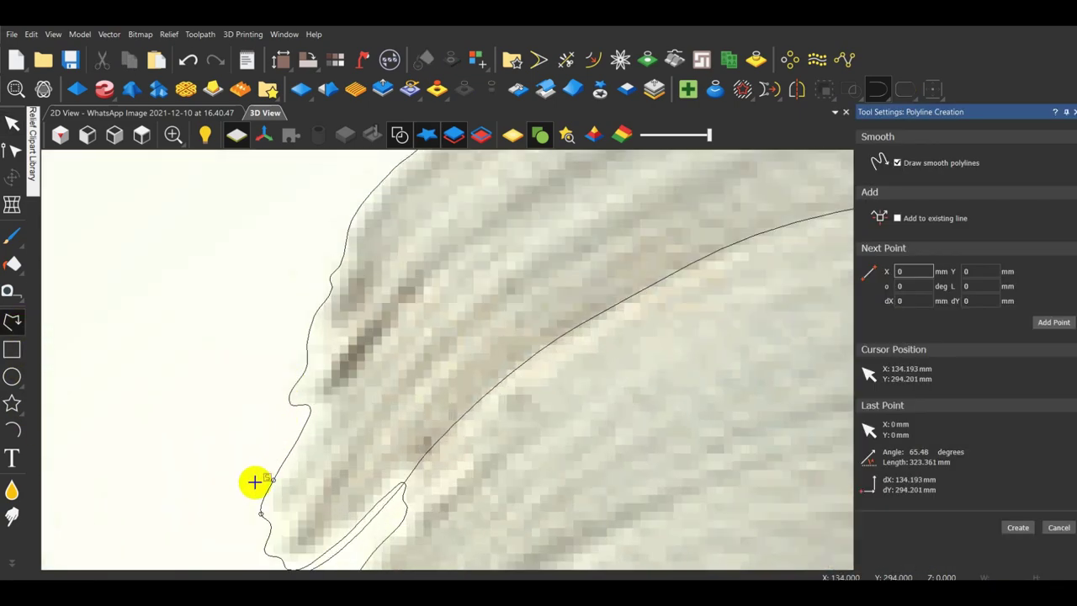
scroll(323, 391, up, 3)
click(324, 384)
click(423, 295)
scroll(429, 294, down, 5)
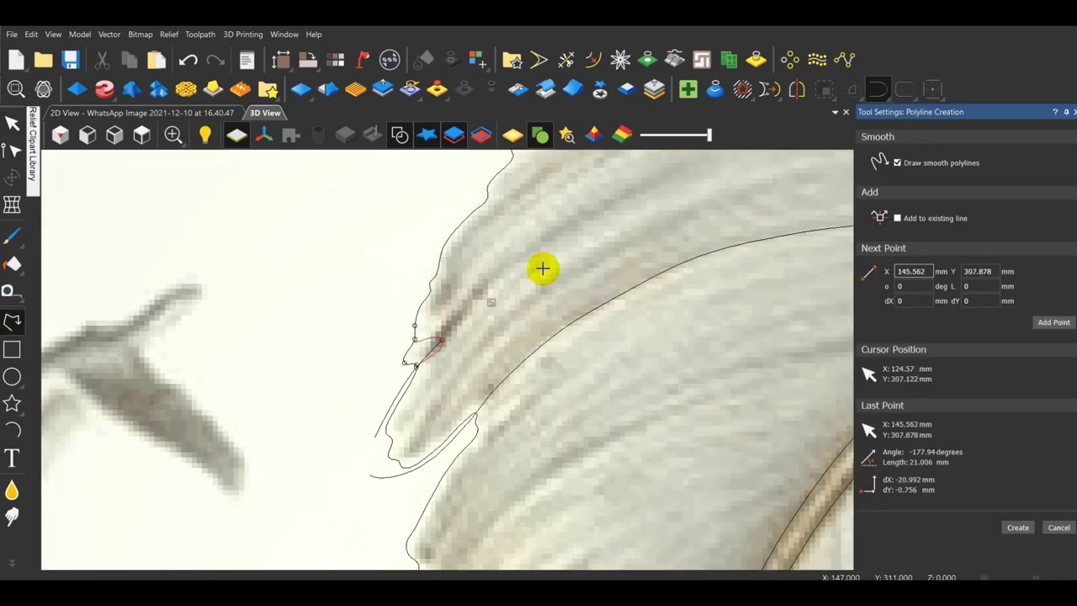
scroll(543, 266, up, 3)
click(464, 274)
click(575, 193)
scroll(575, 192, down, 4)
scroll(608, 227, up, 3)
scroll(400, 339, up, 1)
click(396, 344)
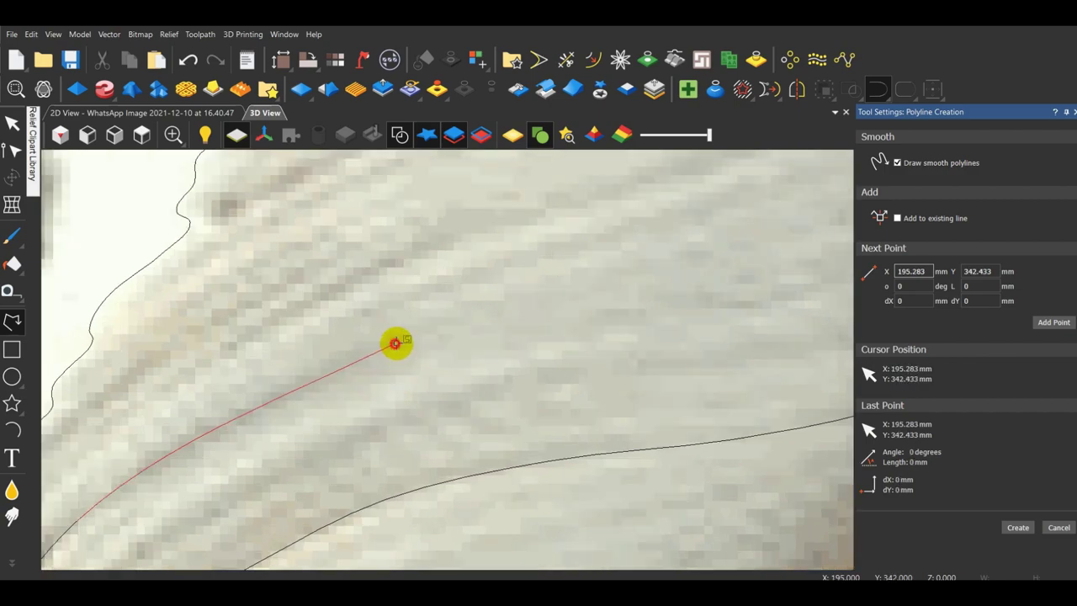
click(595, 278)
scroll(589, 281, down, 4)
scroll(571, 306, up, 2)
click(599, 300)
scroll(598, 302, down, 4)
scroll(614, 298, up, 5)
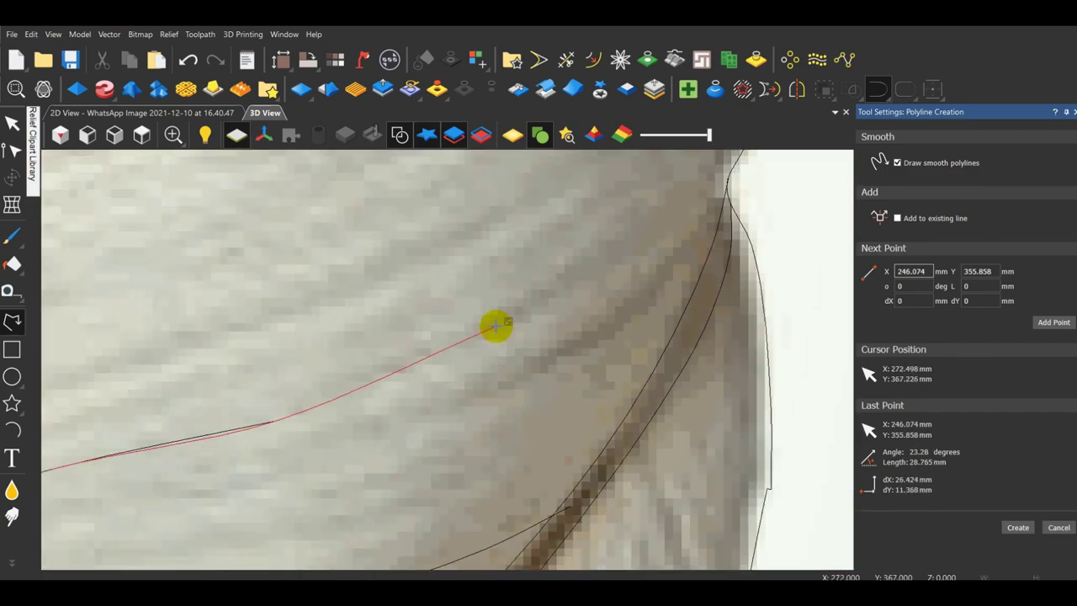
click(502, 321)
click(630, 253)
click(702, 201)
click(716, 191)
scroll(724, 187, up, 4)
click(739, 172)
click(748, 208)
right_click(748, 208)
scroll(654, 254, down, 4)
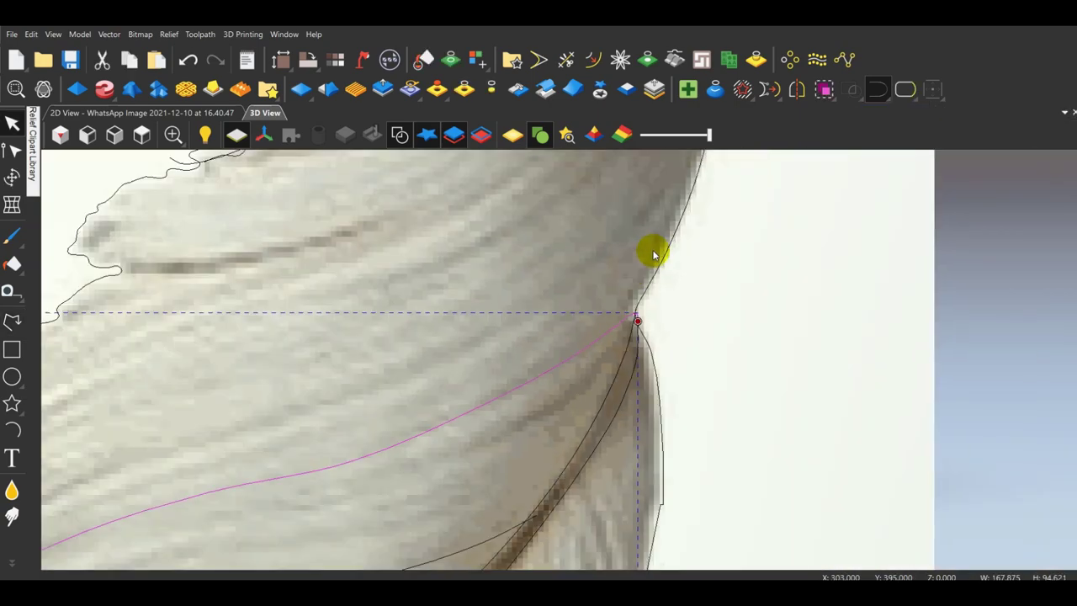
click(655, 254)
Adjust a node close to the shaft on the barb line that runs to the shaft's upper end.
scroll(540, 370, down, 2)
scroll(538, 375, up, 3)
click(499, 357)
click(14, 152)
scroll(455, 321, up, 5)
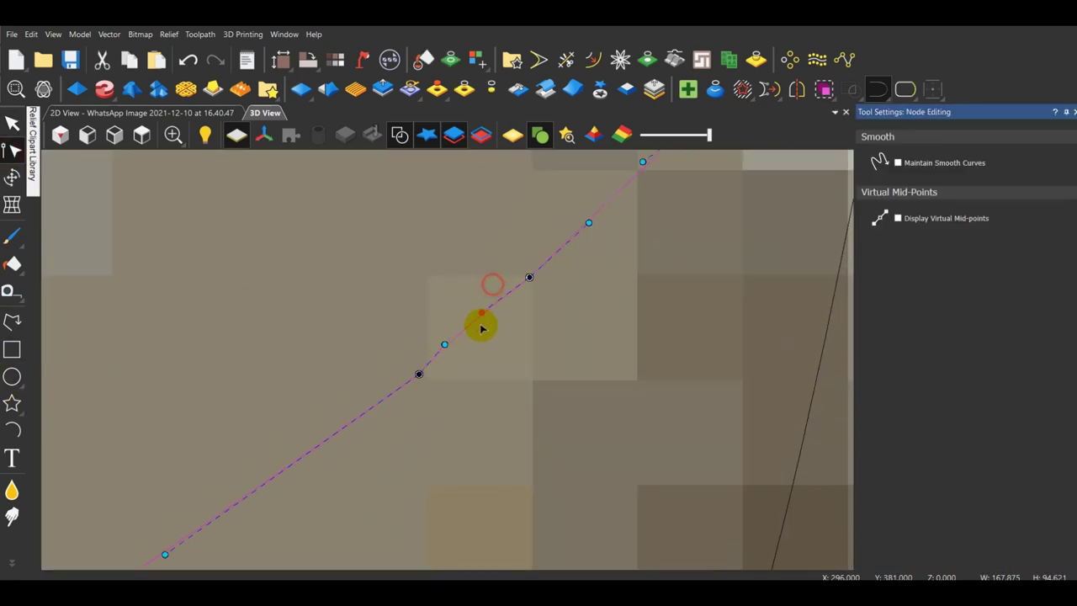
drag(481, 326, 480, 327)
scroll(454, 344, up, 1)
key(Escape)
scroll(471, 352, down, 10)
click(775, 349)
scroll(633, 394, down, 3)
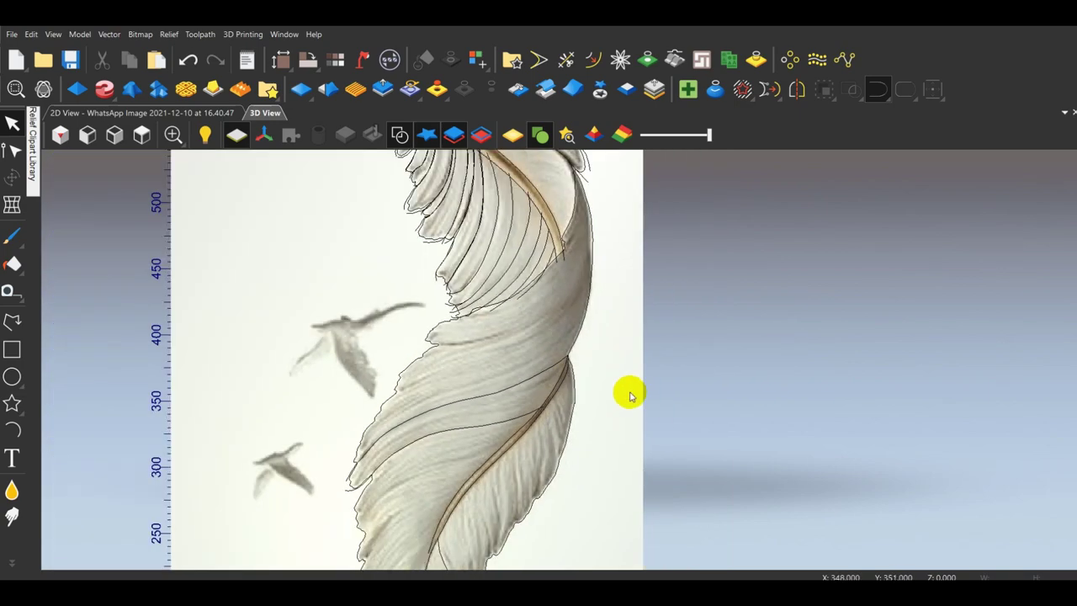
scroll(337, 552, up, 1)
scroll(675, 361, down, 3)
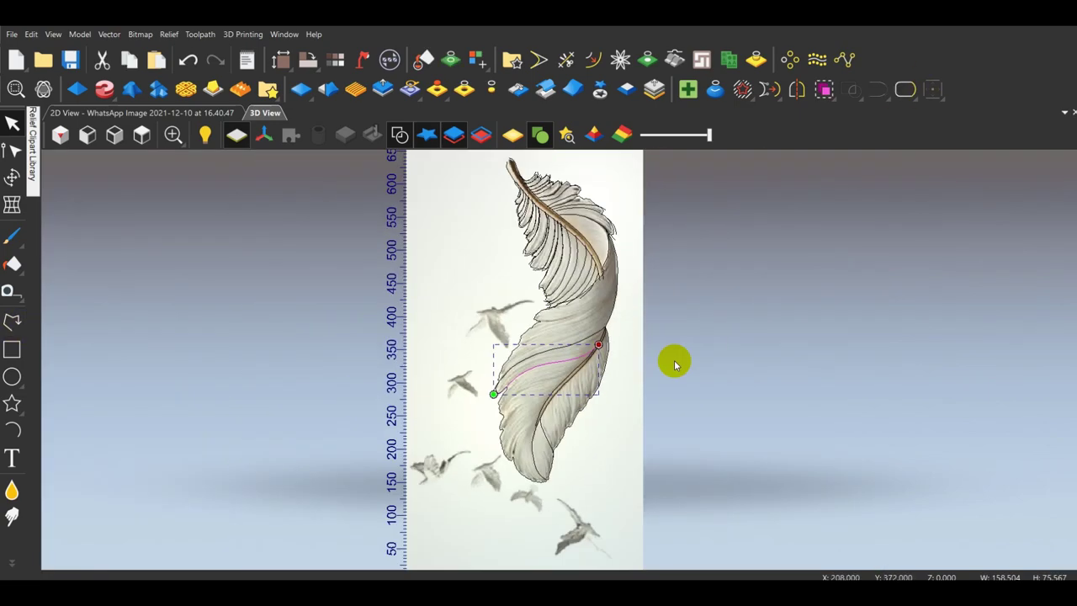
Start a smooth polyline outside the notch at the dark barb and trace that barb inward, minimizing the interrupting folder window.
scroll(517, 344, up, 3)
click(11, 323)
scroll(398, 276, up, 6)
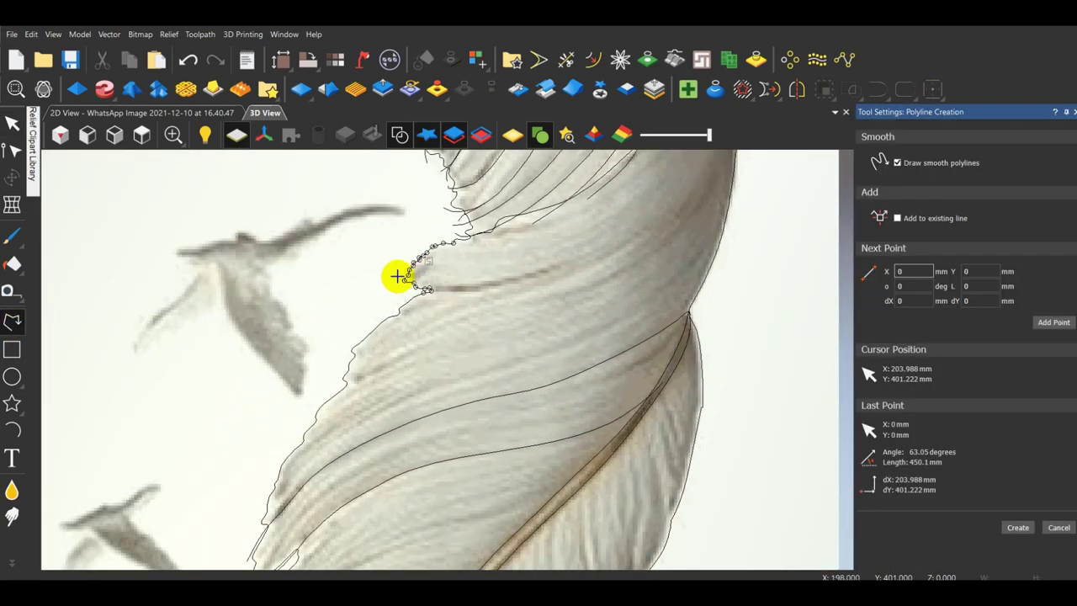
click(372, 279)
click(383, 294)
scroll(431, 314, up, 3)
click(466, 316)
click(538, 305)
scroll(541, 305, down, 4)
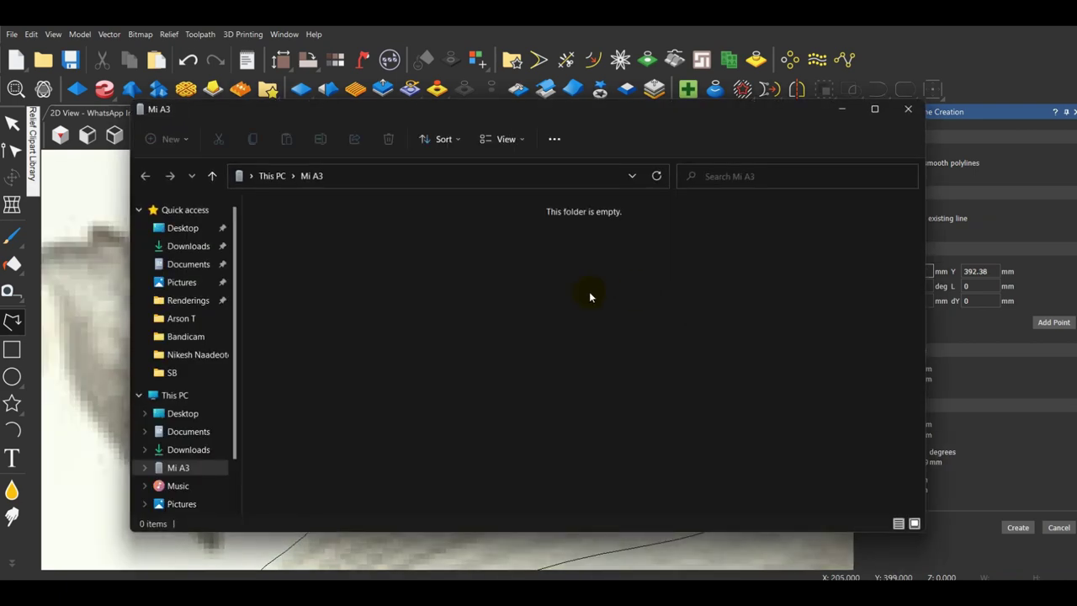
click(844, 111)
scroll(595, 326, up, 2)
click(596, 326)
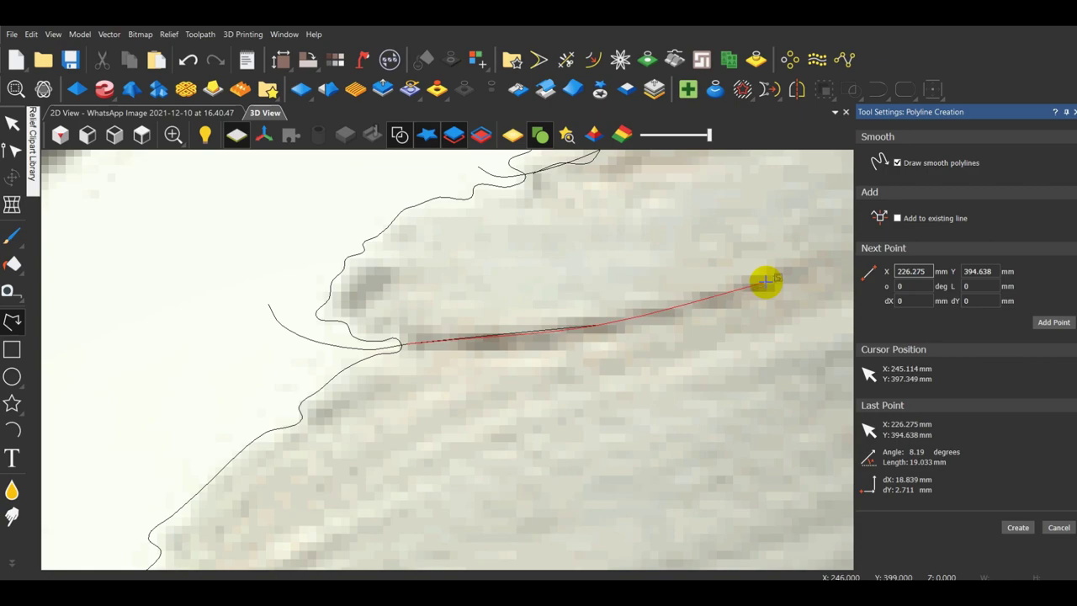
click(769, 278)
Continue the polyline across the feather and up its outer edge to the fold, finishing about 132 mm wide and 137 mm high.
scroll(766, 280, down, 4)
scroll(664, 296, up, 1)
scroll(721, 248, down, 3)
scroll(613, 273, up, 3)
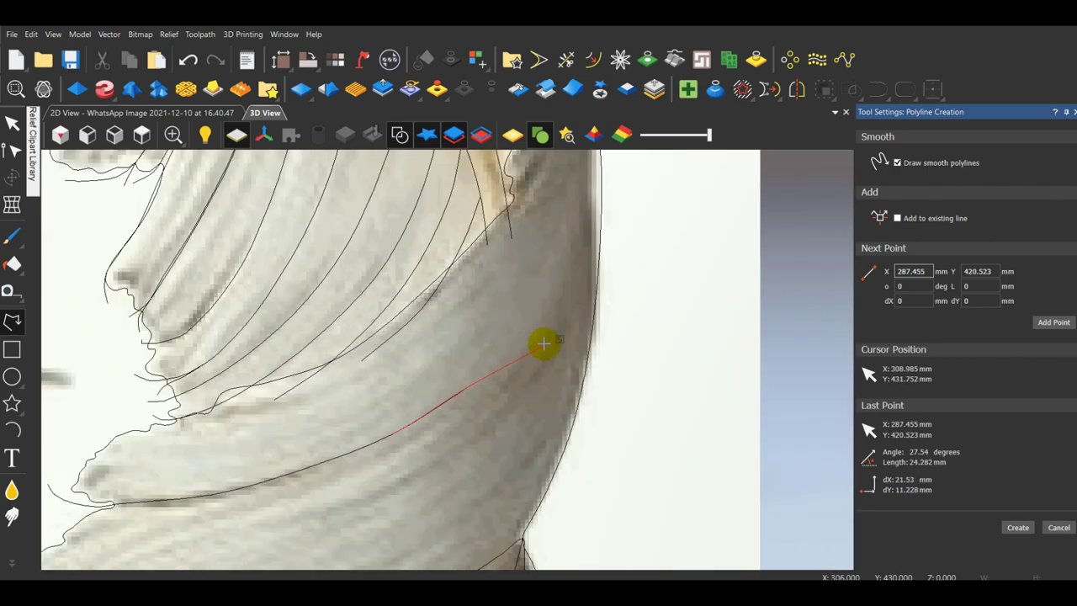
middle_drag(565, 316, 481, 422)
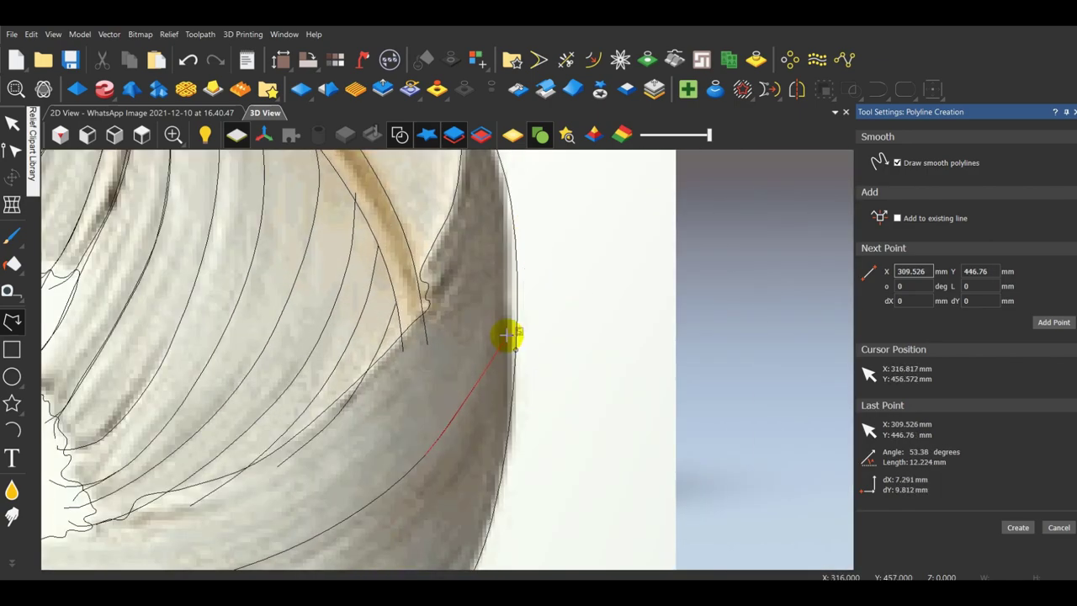
scroll(514, 266, up, 2)
click(514, 262)
scroll(513, 271, down, 3)
scroll(515, 202, up, 4)
click(464, 232)
scroll(477, 290, down, 5)
scroll(437, 239, up, 5)
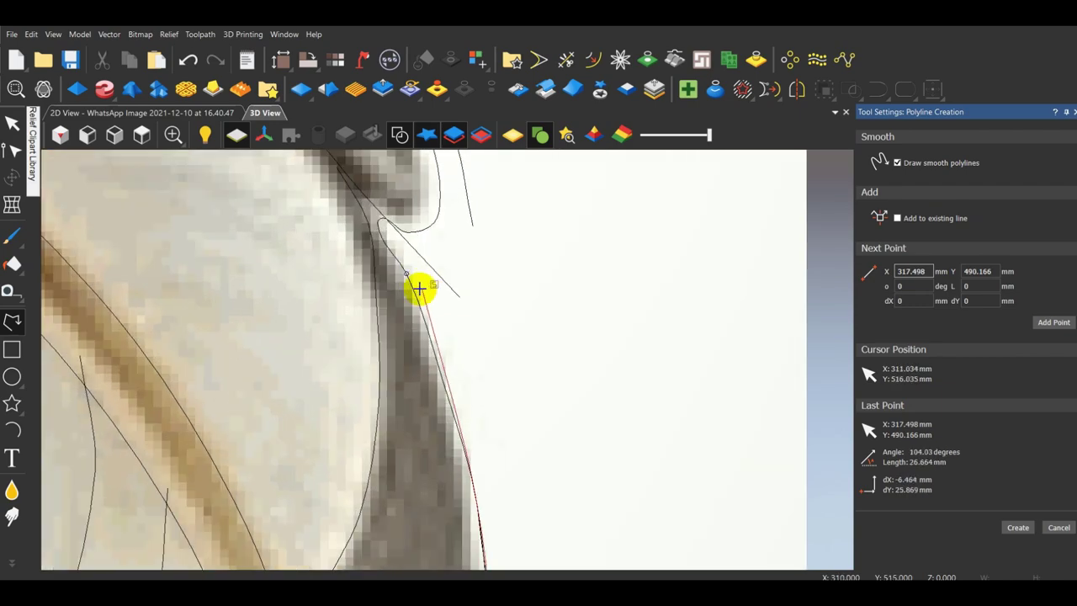
click(356, 183)
right_click(356, 183)
Draw a smooth polyline from outside the notch above the dark-barb lobe across to the fold's outer edge, about 125 mm wide and 110 mm high.
scroll(441, 273, down, 6)
scroll(315, 471, up, 6)
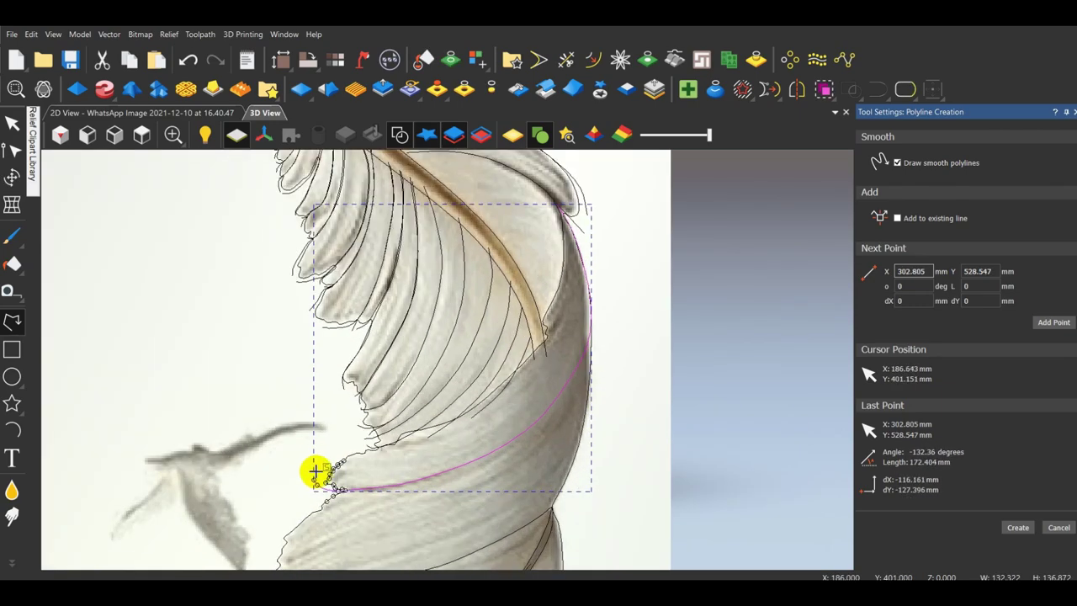
click(301, 490)
click(374, 432)
scroll(479, 362, down, 3)
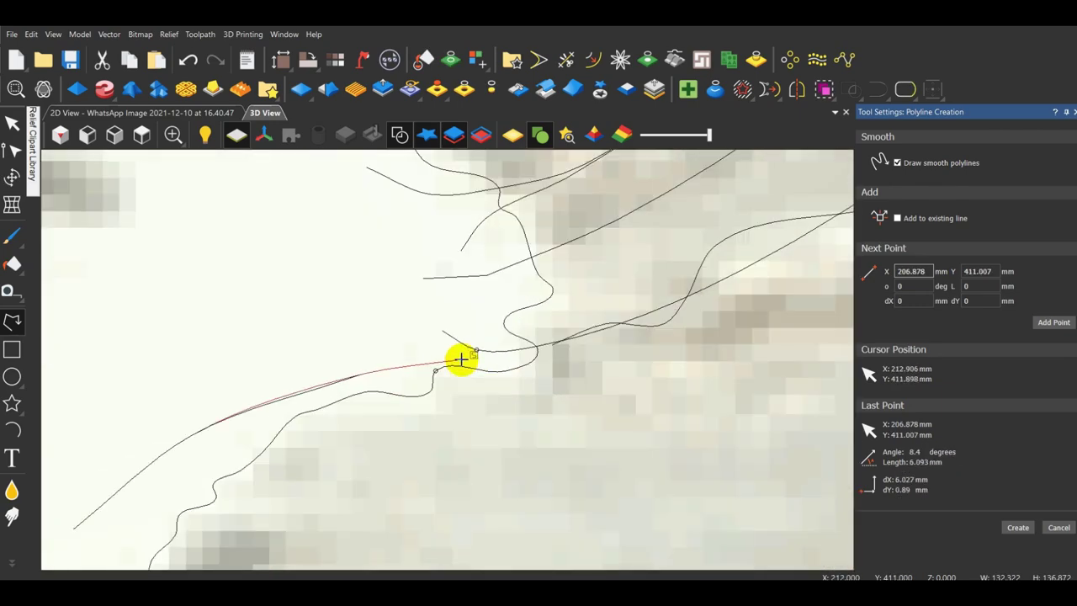
scroll(389, 362, up, 3)
click(415, 370)
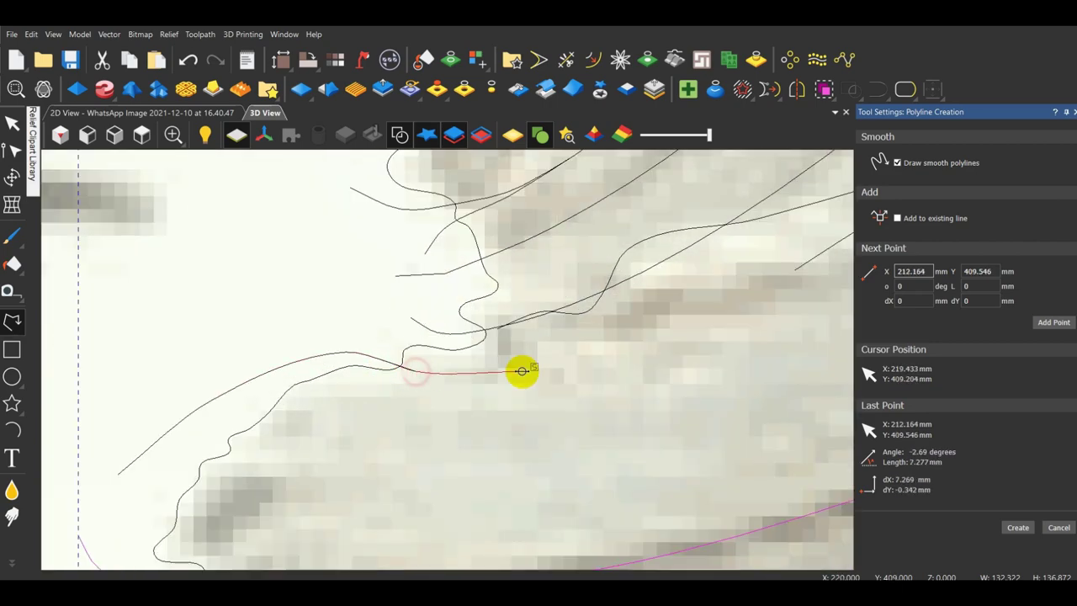
click(525, 372)
scroll(483, 373, down, 3)
scroll(562, 356, up, 2)
click(565, 351)
click(735, 286)
scroll(665, 280, down, 3)
scroll(645, 280, up, 1)
click(572, 304)
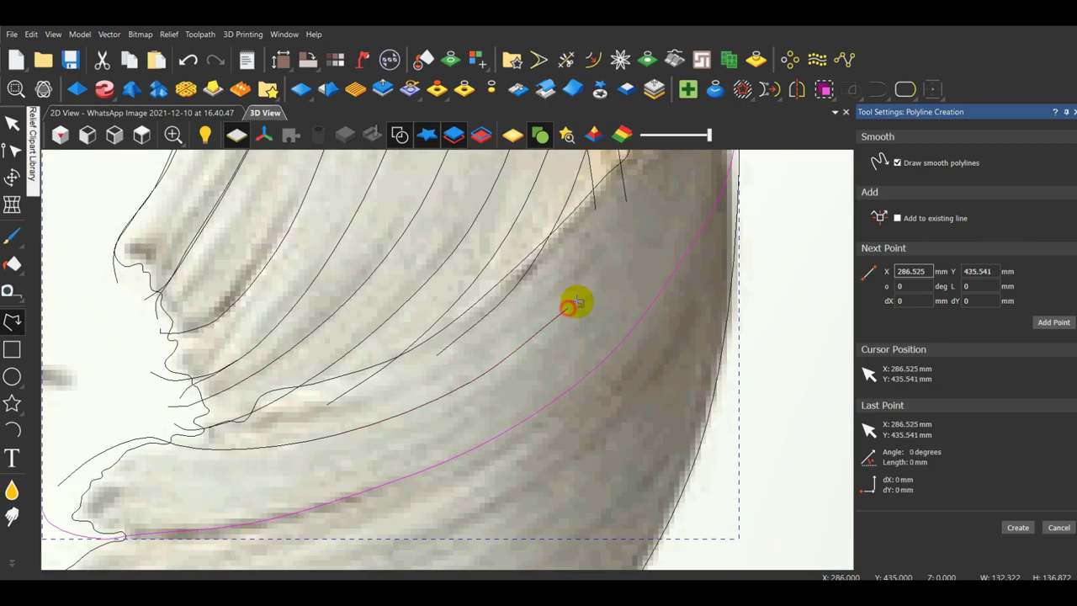
click(648, 217)
scroll(643, 222, down, 1)
scroll(600, 248, up, 1)
scroll(541, 254, down, 2)
scroll(490, 301, up, 2)
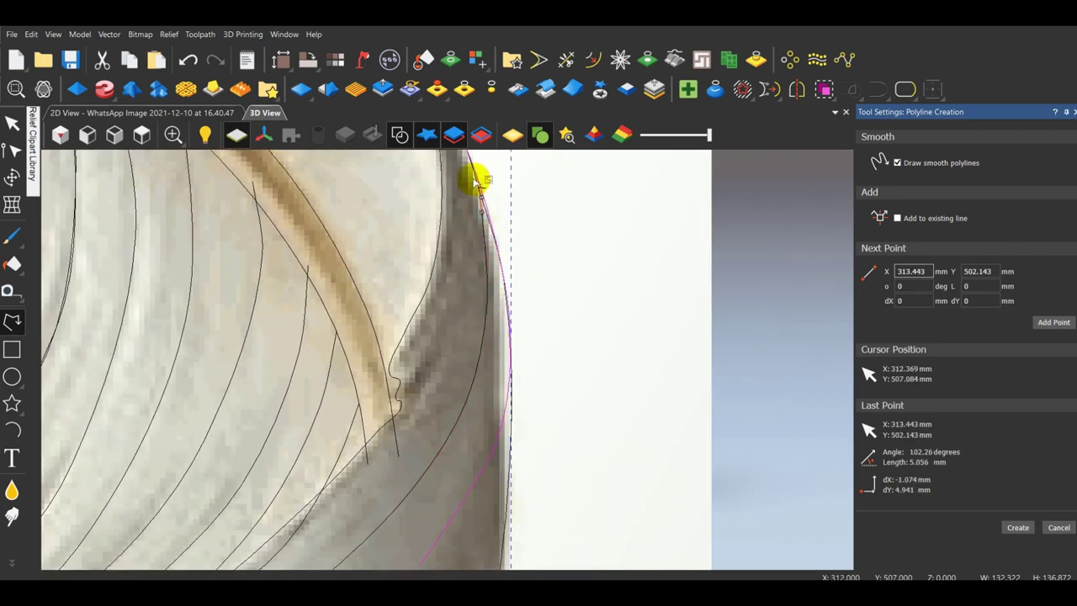
Draw a smooth polyline from the upper shaft's lower end up through the dark fold to its tip, about 17 mm wide and 66 mm high.
scroll(370, 408, up, 2)
click(372, 422)
scroll(417, 418, up, 2)
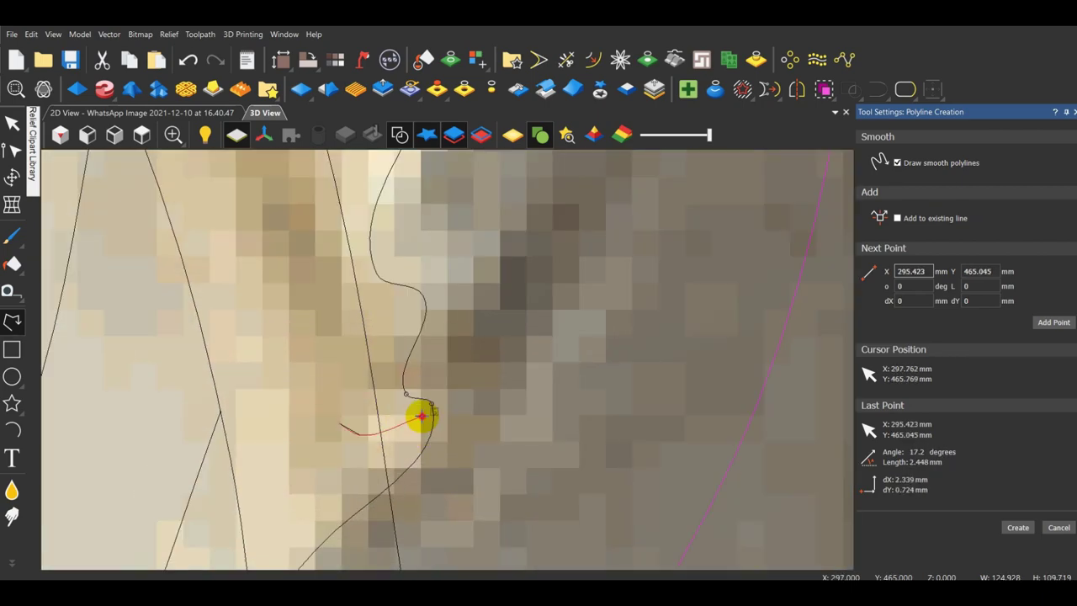
click(421, 415)
scroll(449, 350, down, 4)
click(476, 334)
scroll(533, 262, up, 1)
click(510, 284)
scroll(450, 345, down, 2)
click(467, 291)
scroll(467, 282, down, 2)
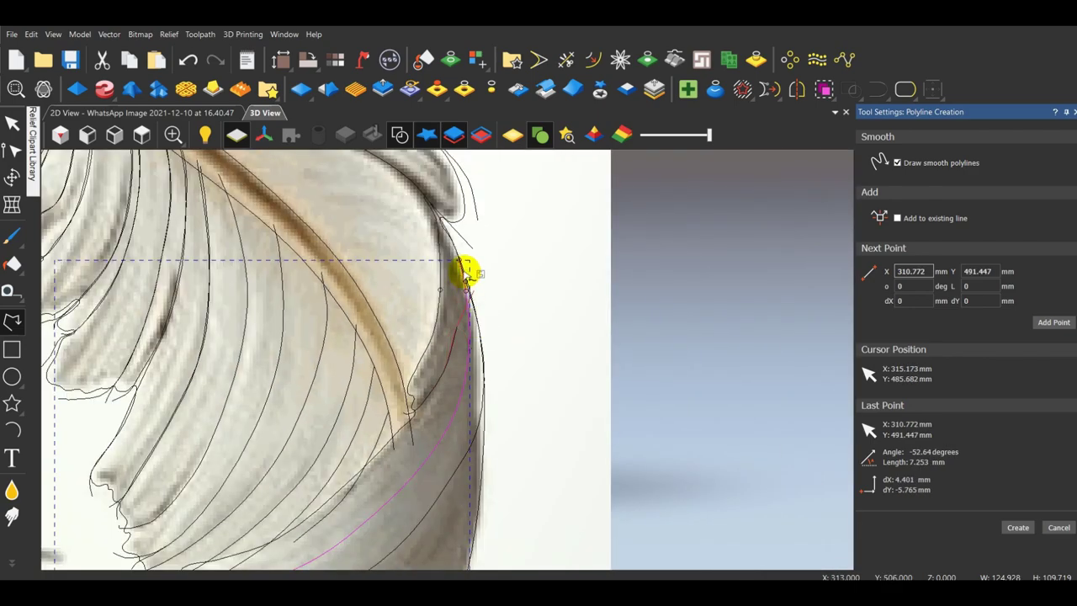
scroll(463, 269, up, 2)
click(451, 274)
scroll(449, 275, down, 2)
scroll(427, 331, up, 4)
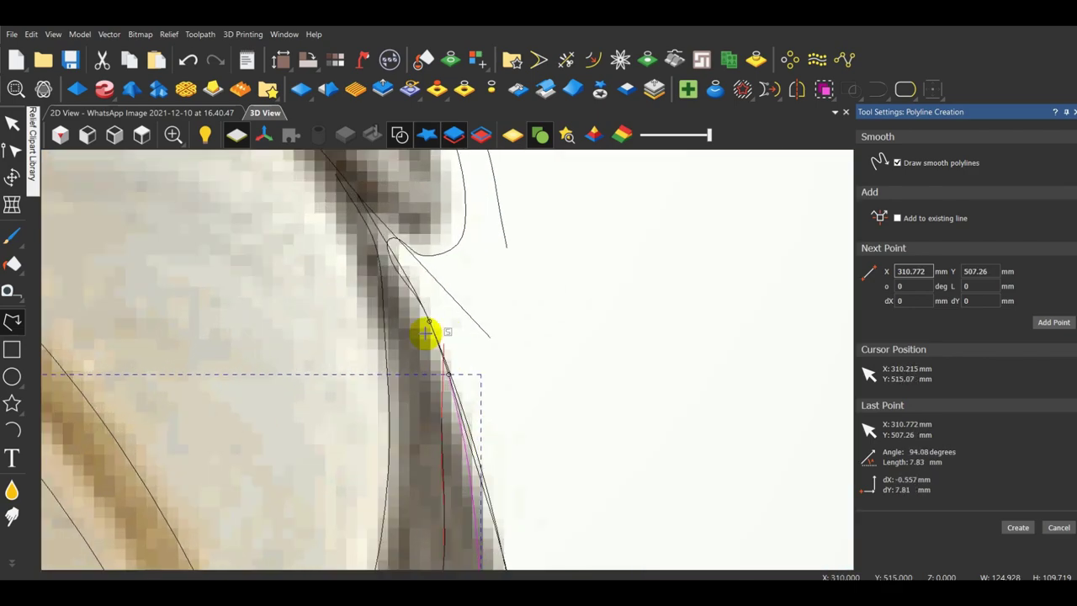
click(341, 169)
Draw a smooth polyline from the upper shaft's lower end along the fold's inner edge, about 11 mm wide and 63 mm high.
scroll(385, 493, down, 3)
scroll(442, 524, up, 3)
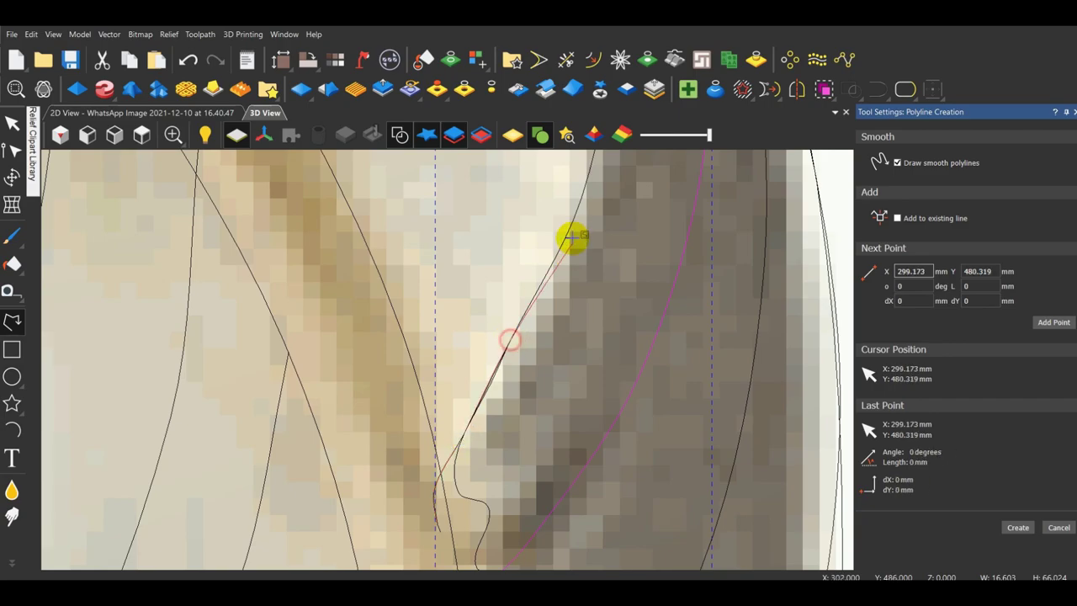
click(572, 226)
scroll(568, 226, down, 5)
scroll(500, 264, up, 5)
click(437, 242)
scroll(440, 243, down, 5)
scroll(458, 306, up, 5)
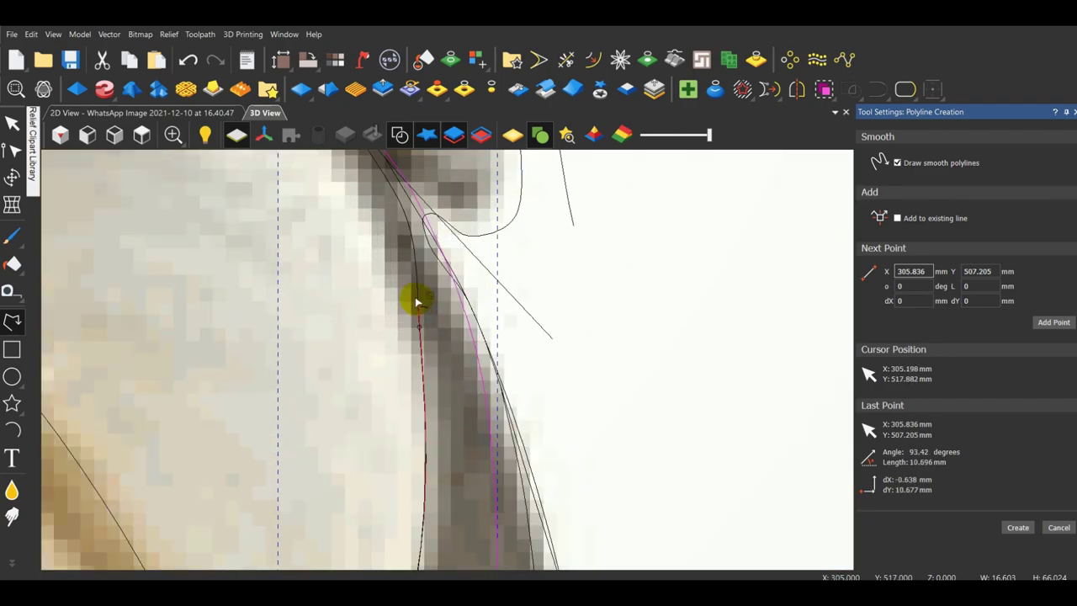
click(417, 301)
scroll(386, 195, up, 3)
click(393, 189)
scroll(394, 187, down, 5)
scroll(388, 173, up, 4)
scroll(395, 320, up, 2)
click(401, 356)
scroll(402, 356, down, 8)
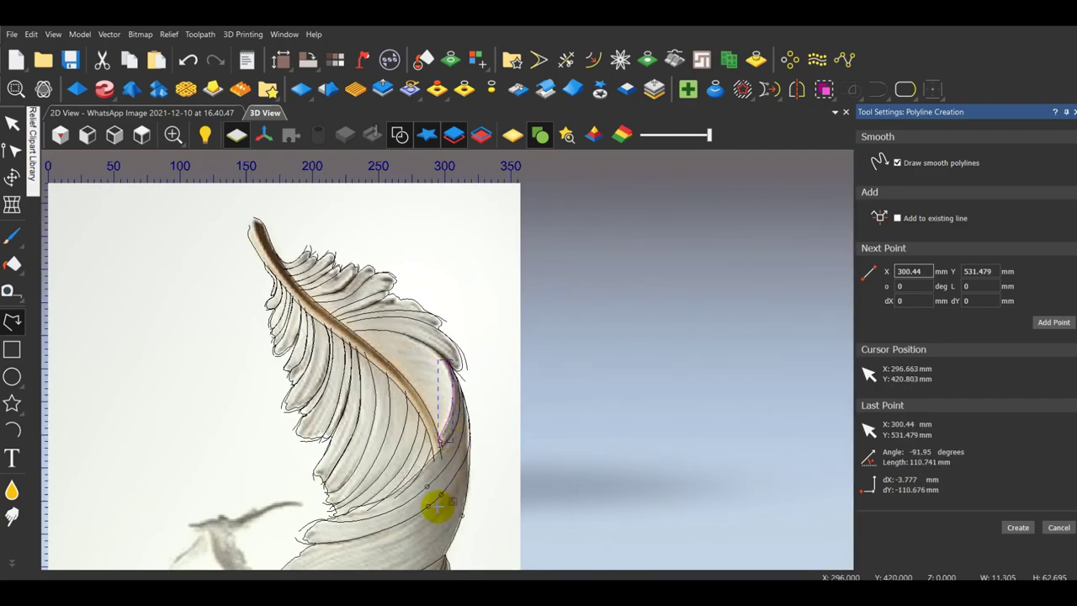
Draw a smooth polyline from the brownish barb beside the notch up past the shaft end into the fold, about 84 mm wide and 57 mm high.
scroll(349, 522, up, 6)
scroll(304, 435, up, 2)
click(267, 440)
click(327, 450)
scroll(361, 449, down, 2)
click(541, 367)
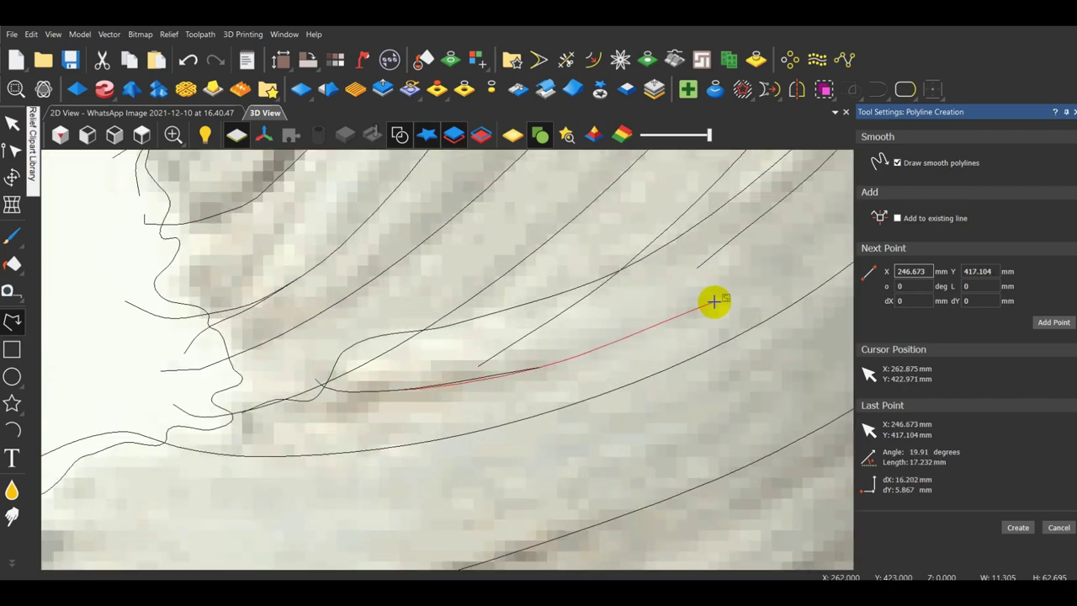
click(713, 301)
scroll(589, 324, down, 3)
click(574, 248)
scroll(573, 249, down, 5)
scroll(570, 265, up, 4)
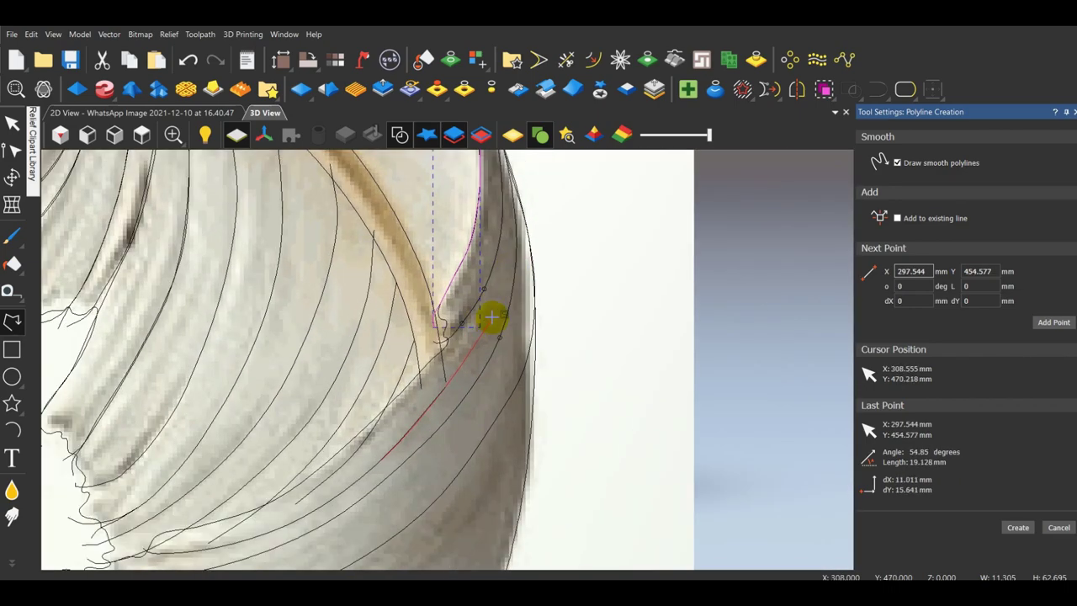
right_click(514, 244)
Cut the new barb line at a node just below the shaft end and delete its upper part.
click(12, 150)
scroll(452, 397, up, 6)
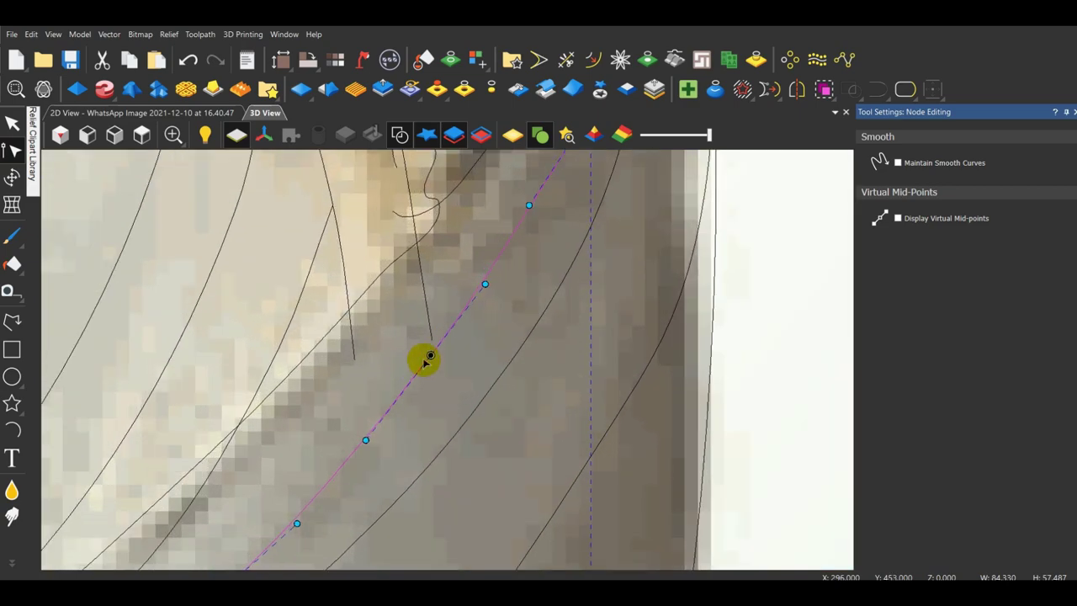
drag(431, 355, 446, 364)
key(c)
scroll(454, 374, down, 4)
key(Delete)
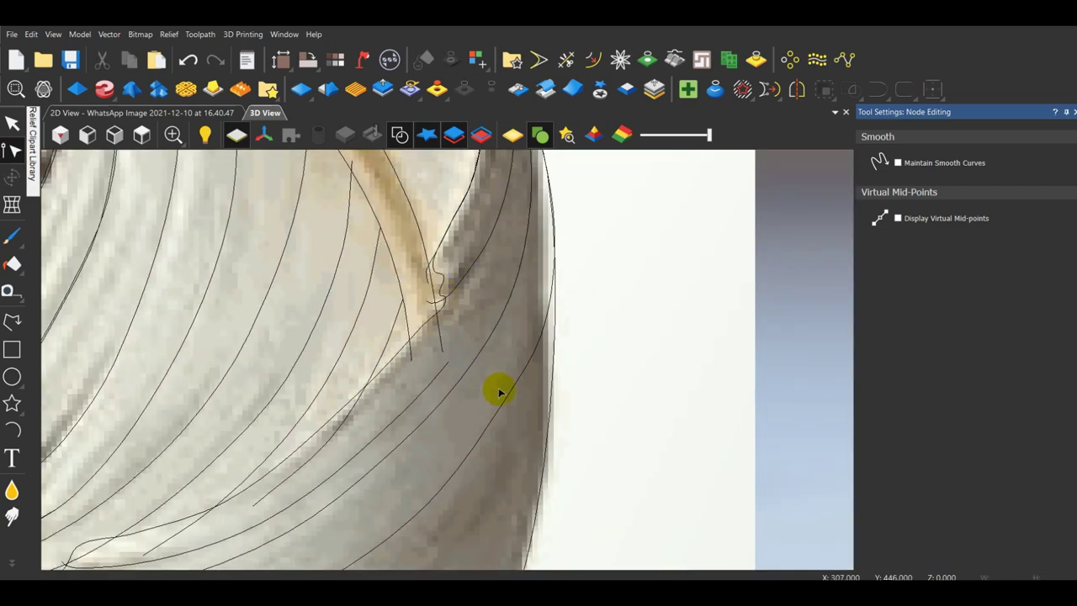
Draw a smooth polyline through the dark fold between the neighbouring lines, down to the end of the trimmed barb line.
click(12, 322)
scroll(454, 319, down, 3)
scroll(488, 210, up, 5)
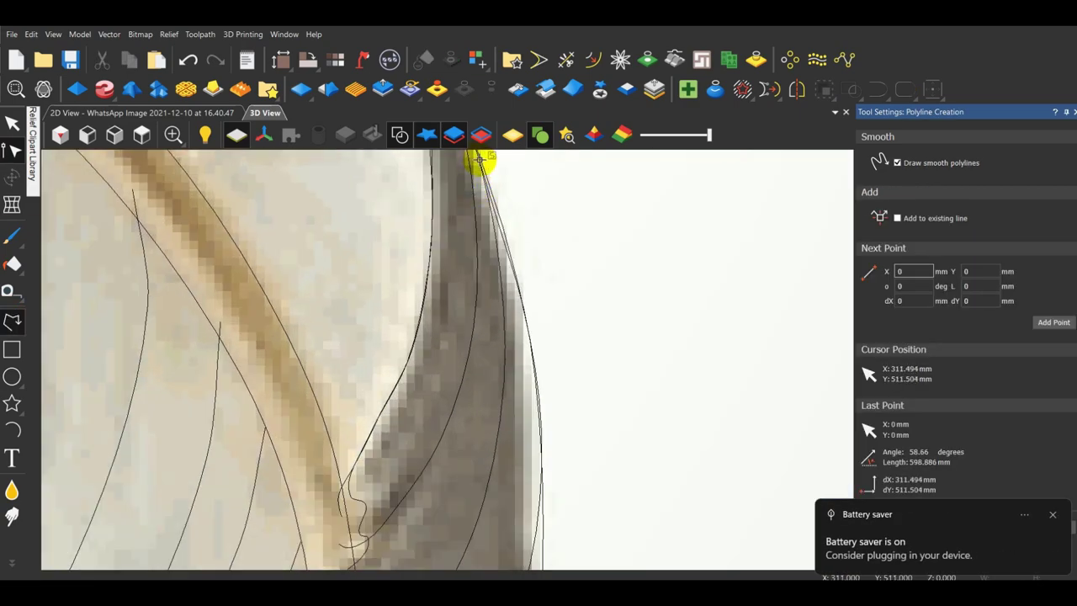
click(483, 413)
scroll(458, 253, down, 1)
scroll(454, 437, up, 1)
click(436, 437)
scroll(450, 286, down, 1)
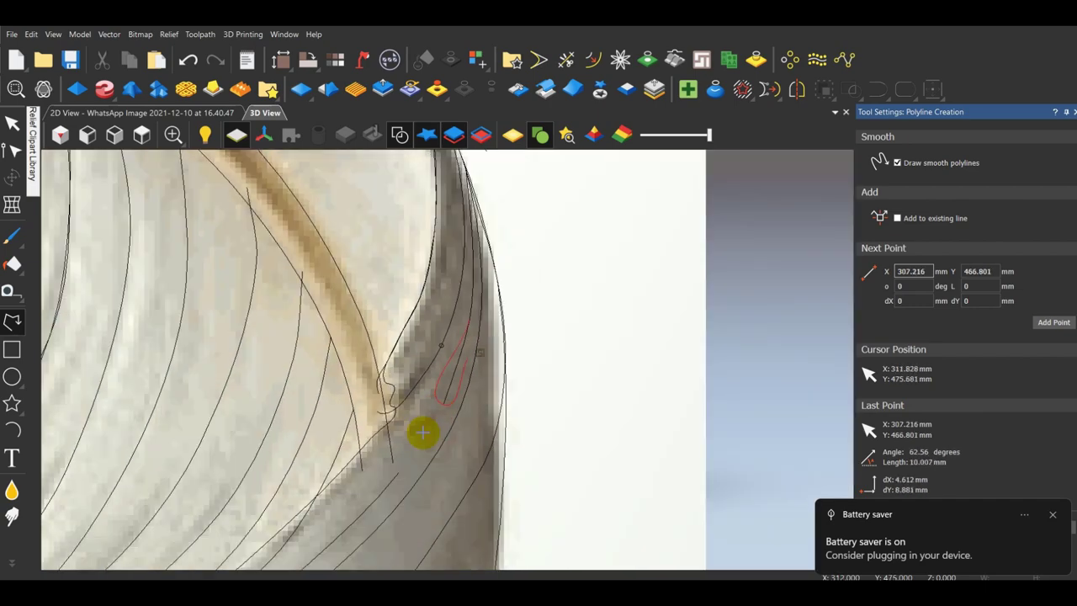
scroll(420, 434, up, 2)
click(421, 437)
scroll(395, 498, up, 1)
click(388, 464)
right_click(388, 465)
Join the fold polyline and the trimmed barb line into one vector, and clear the selection.
scroll(395, 459, down, 4)
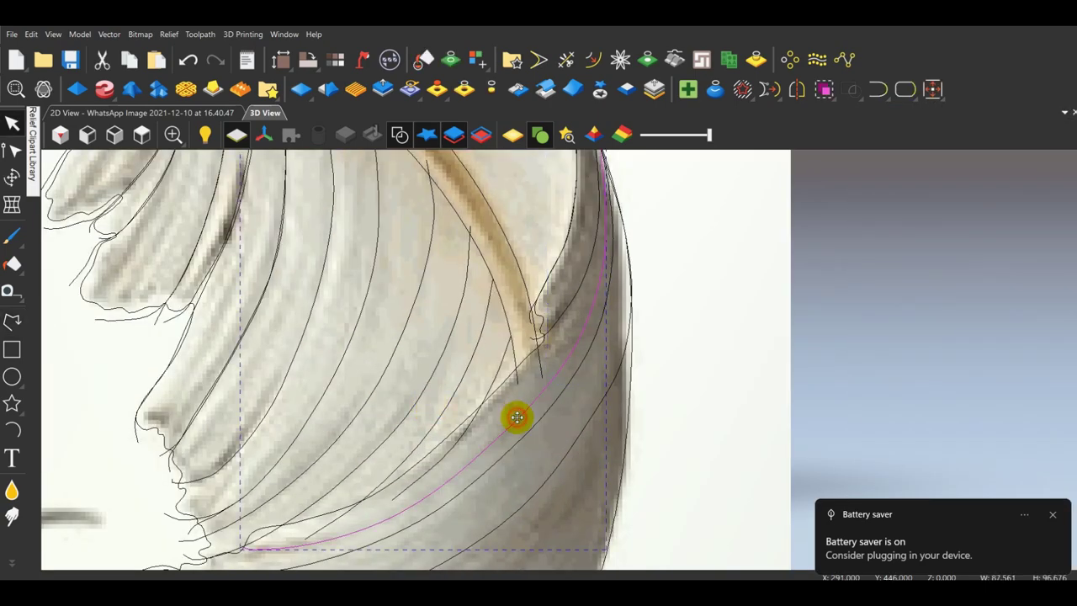
click(878, 90)
scroll(855, 220, down, 2)
click(851, 232)
scroll(471, 387, down, 5)
scroll(496, 425, up, 2)
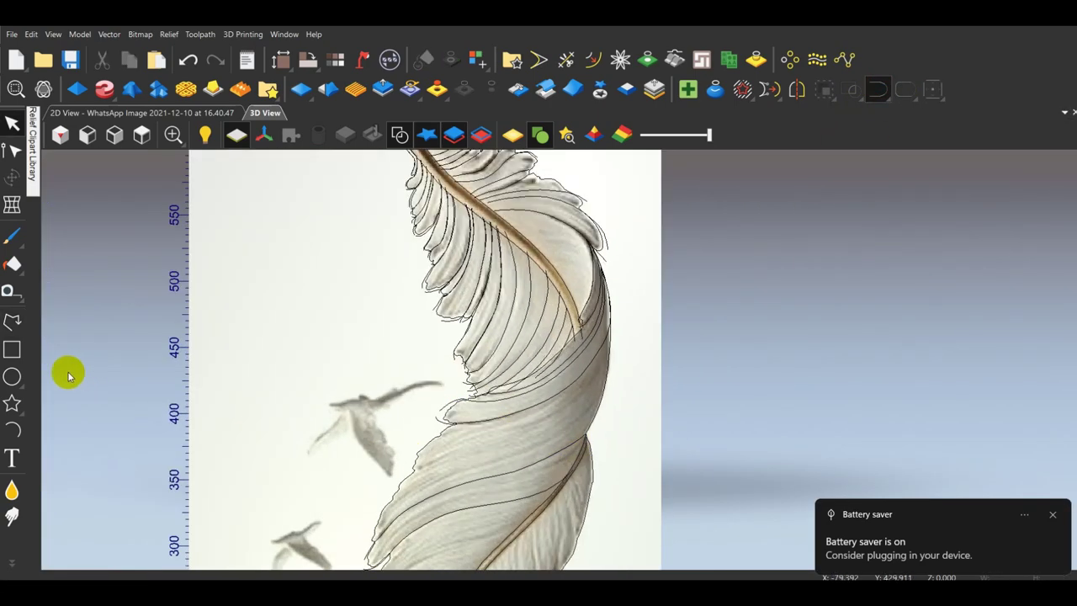
Draw a smooth polyline from mid-barb above the existing lines down past the feather's outer outline, about 68 mm wide and 53 mm high.
scroll(474, 399, up, 2)
scroll(467, 388, down, 2)
scroll(267, 497, up, 5)
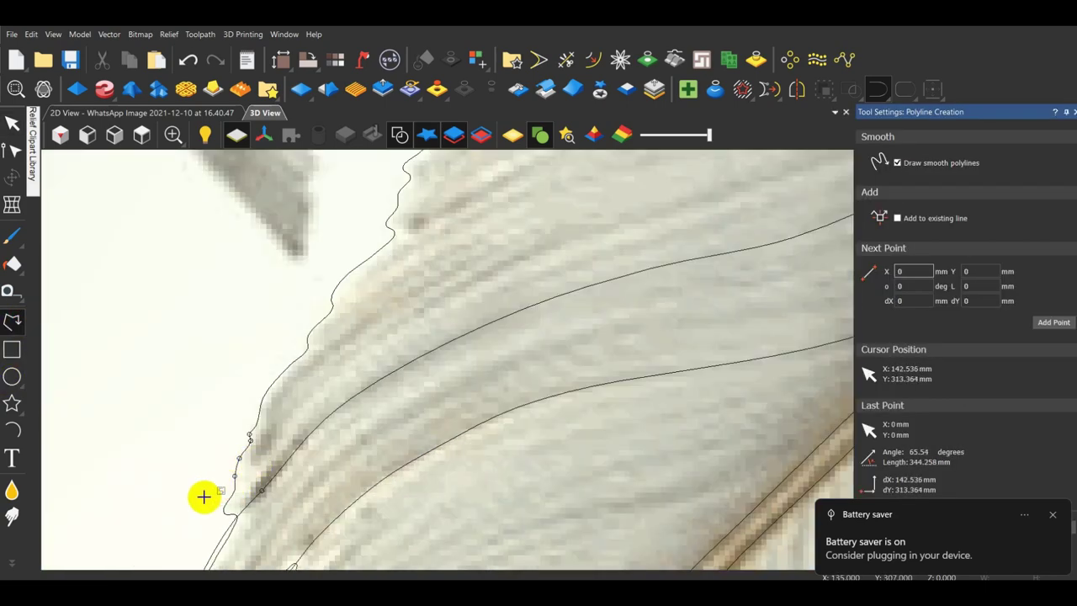
scroll(459, 367, down, 4)
scroll(458, 336, up, 5)
click(458, 339)
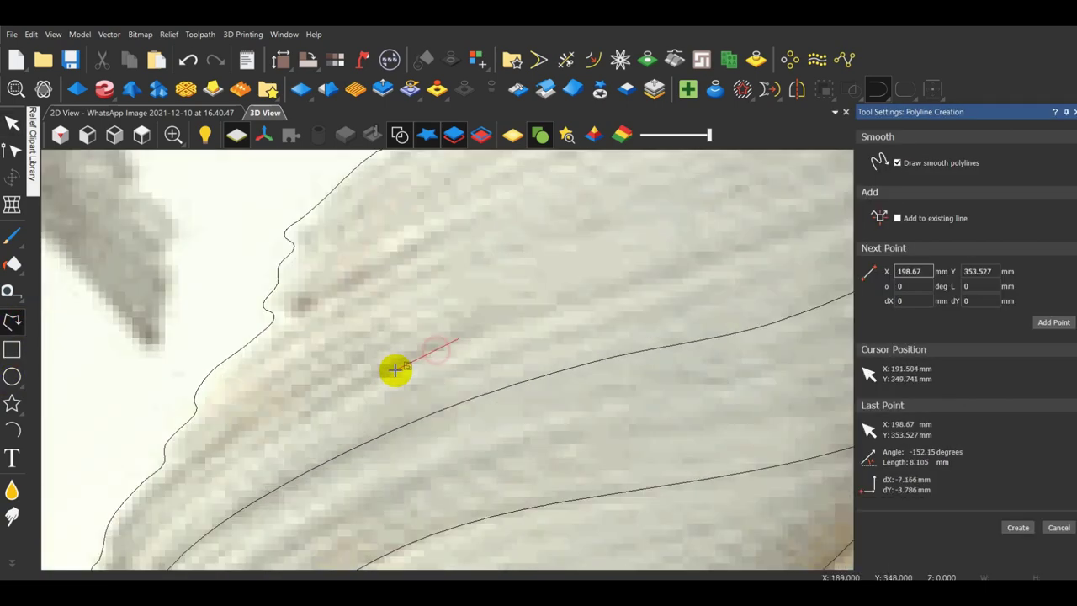
click(267, 431)
scroll(266, 430, down, 6)
scroll(361, 411, up, 5)
click(428, 373)
click(315, 457)
click(264, 521)
scroll(266, 521, down, 2)
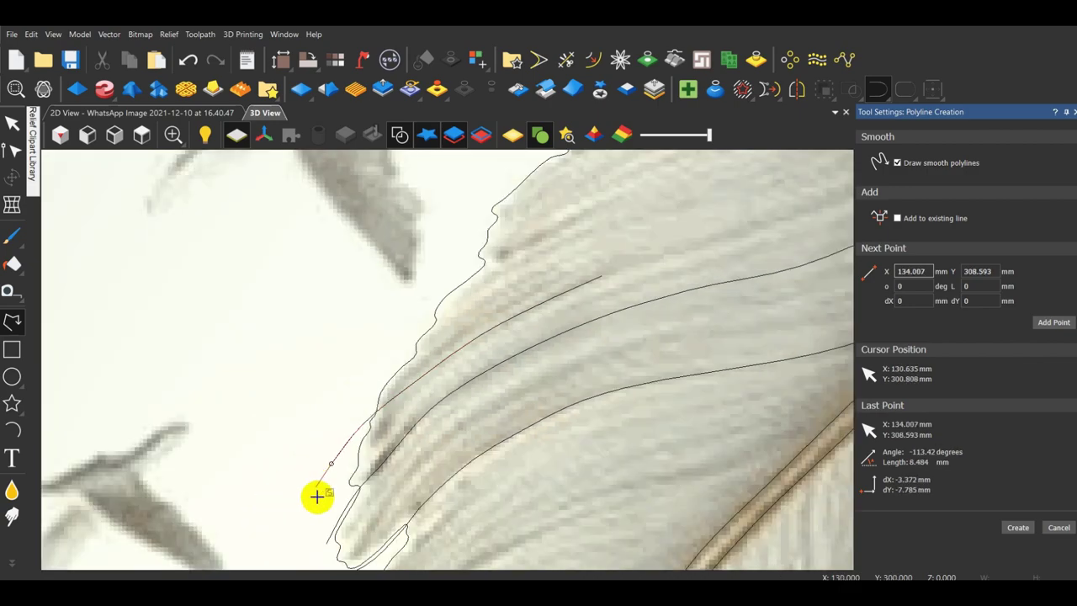
right_click(316, 496)
Draw a smooth polyline from near that line's inner end across the feather to the opposite outline, about 111 mm wide and 61 mm high.
click(615, 270)
click(714, 240)
scroll(715, 240, down, 4)
scroll(620, 300, up, 5)
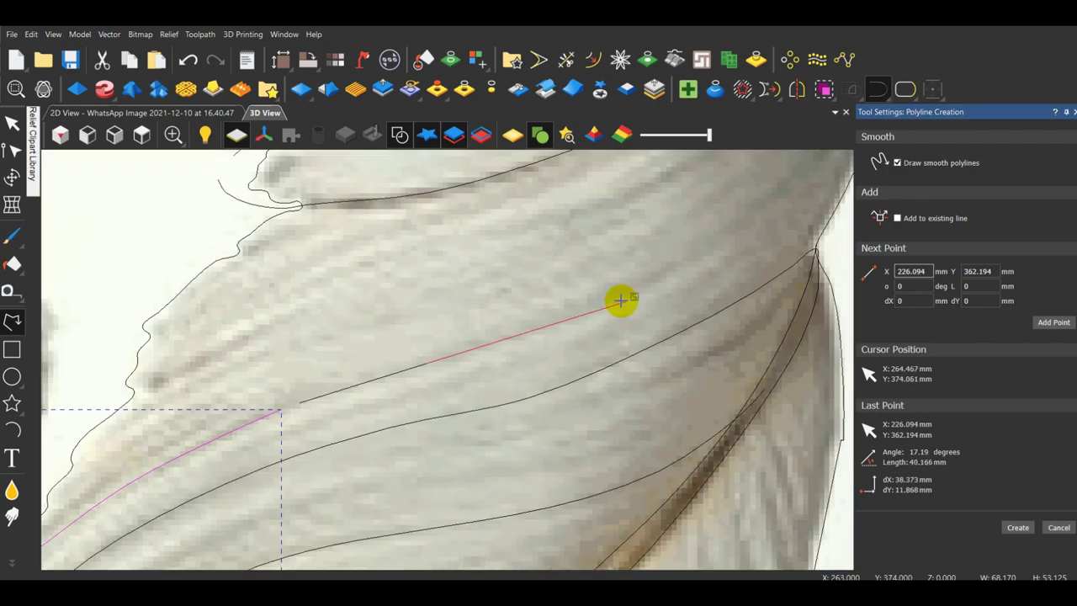
scroll(412, 376, down, 5)
scroll(501, 327, up, 7)
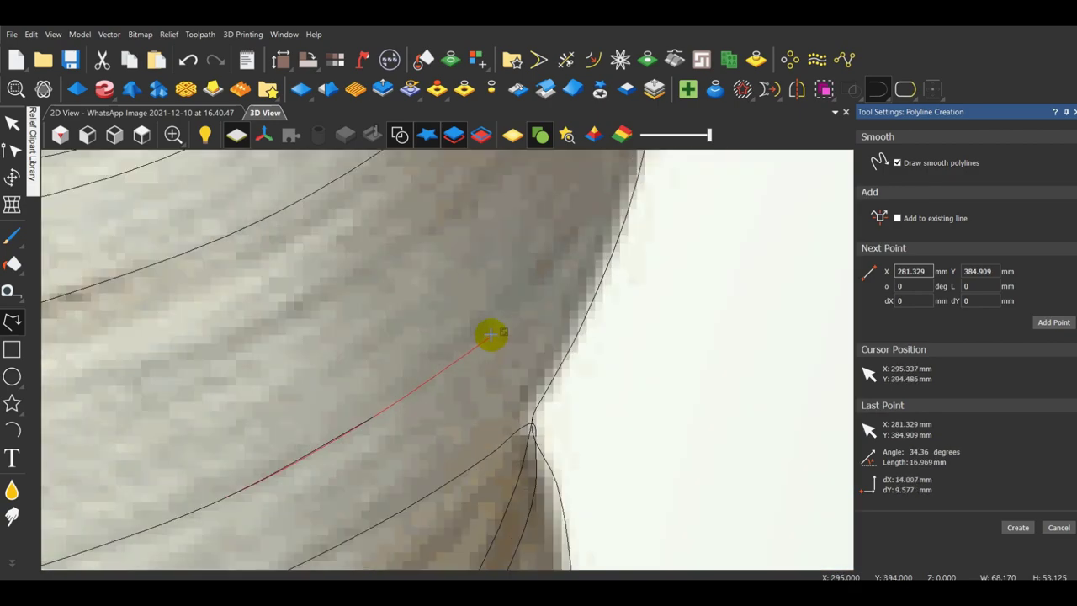
click(494, 331)
click(588, 235)
scroll(496, 307, down, 4)
scroll(543, 258, up, 5)
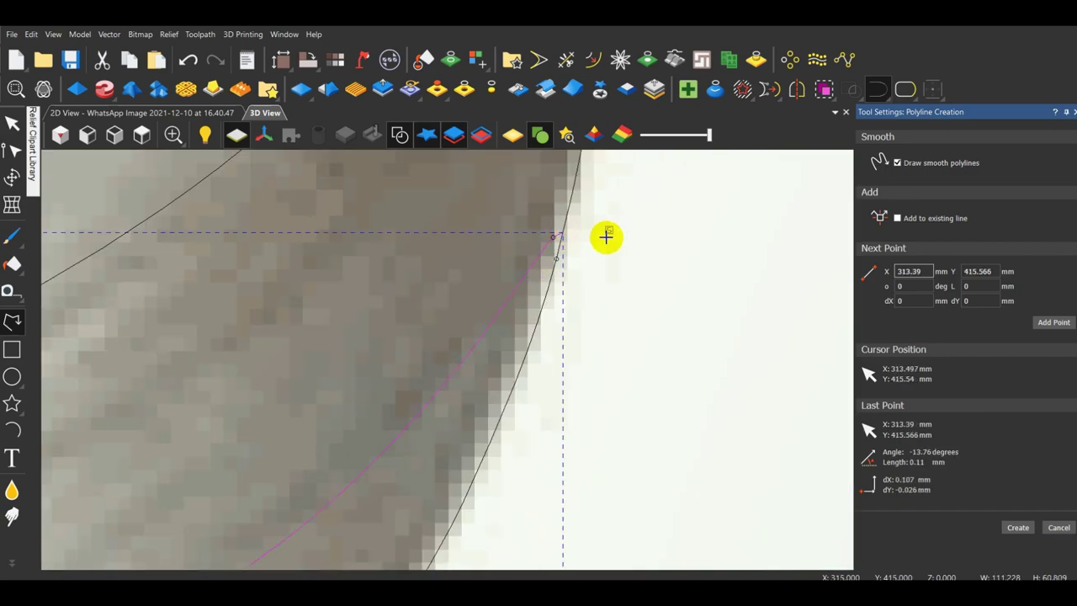
scroll(606, 237, down, 7)
scroll(362, 404, down, 3)
scroll(245, 443, up, 5)
scroll(261, 423, down, 3)
scroll(413, 332, up, 2)
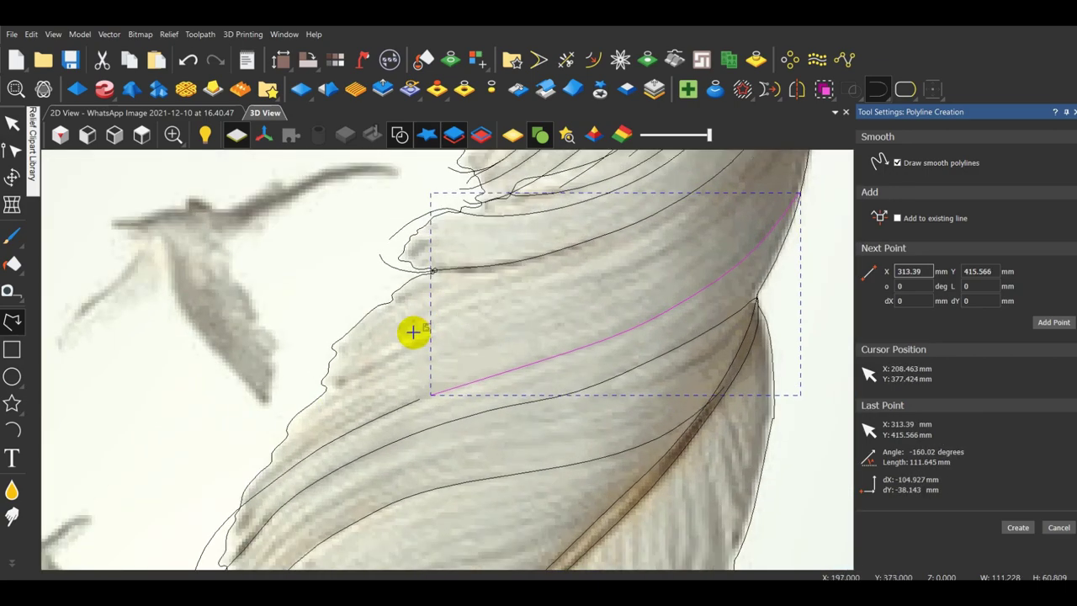
Draw a smooth polyline from the outer outline across the feather to the opposite outline, about 152 mm wide and 99 mm high.
scroll(313, 392, up, 3)
click(304, 378)
click(315, 379)
scroll(332, 376, up, 2)
click(511, 303)
scroll(547, 290, down, 5)
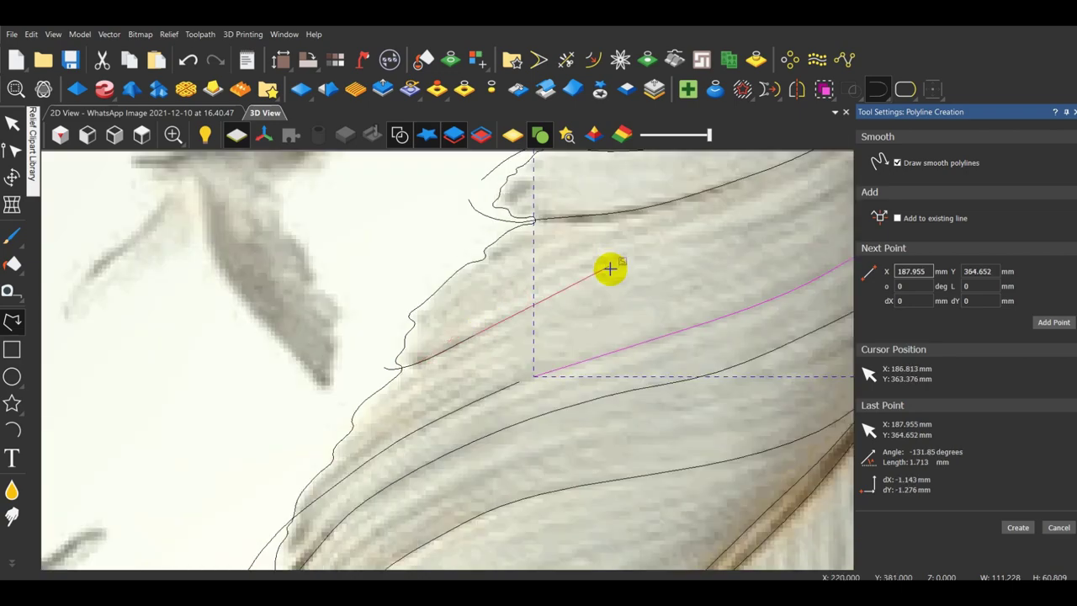
scroll(608, 273, up, 2)
click(584, 293)
click(715, 254)
scroll(706, 265, down, 3)
scroll(666, 295, up, 1)
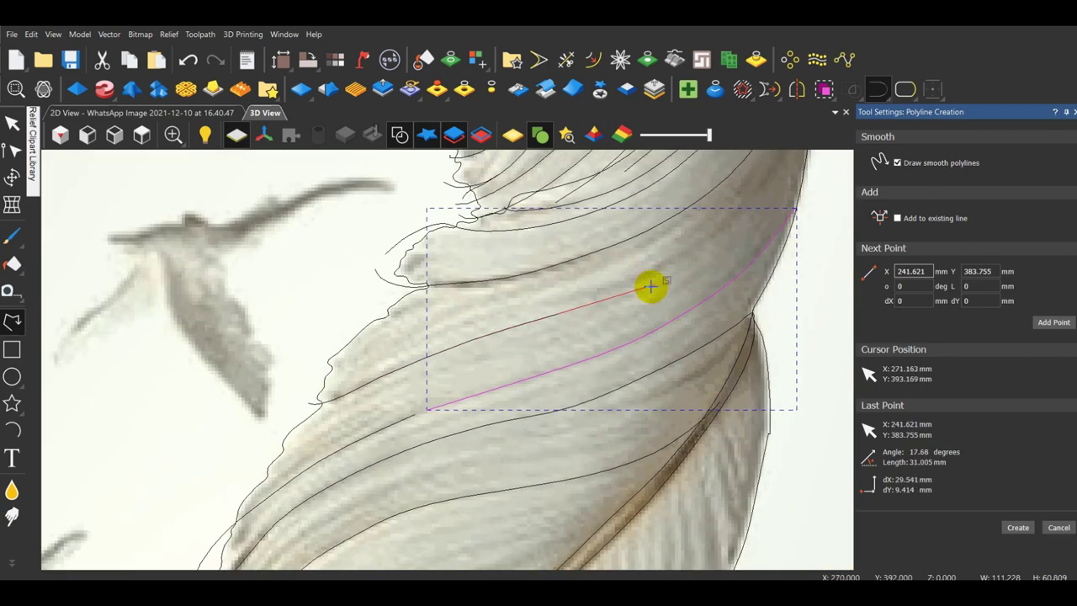
scroll(673, 261, down, 2)
scroll(636, 265, up, 1)
scroll(665, 244, up, 3)
click(685, 217)
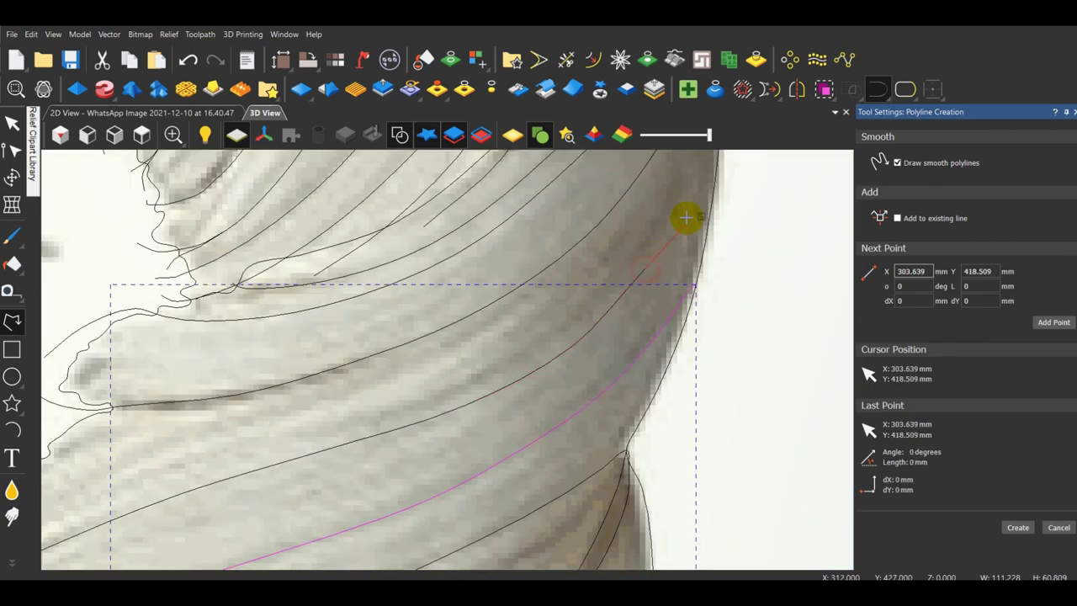
scroll(632, 227, down, 2)
scroll(557, 283, up, 4)
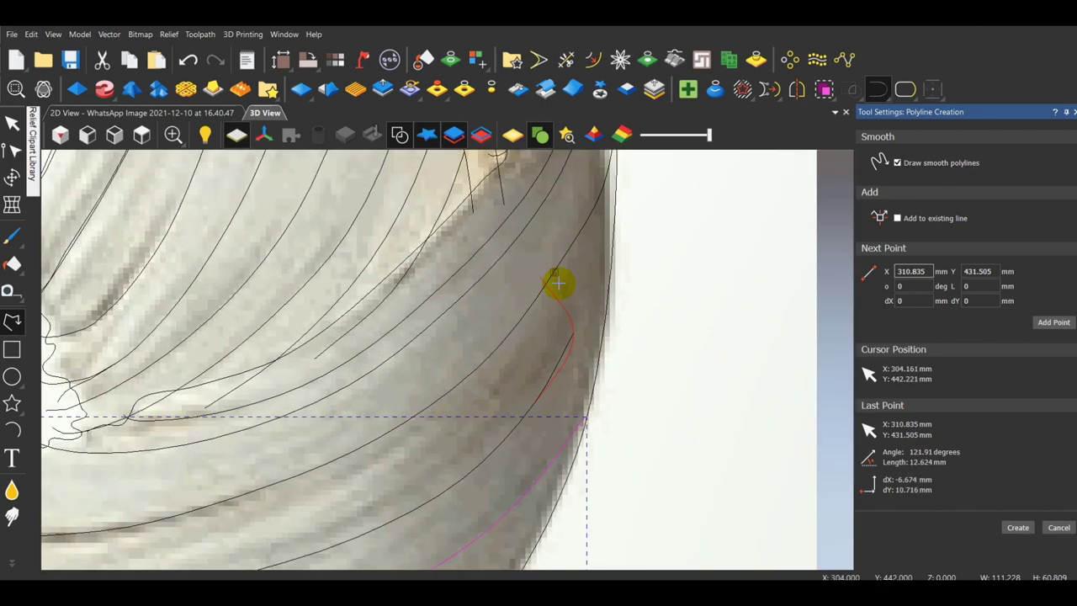
scroll(620, 239, down, 2)
scroll(514, 271, up, 1)
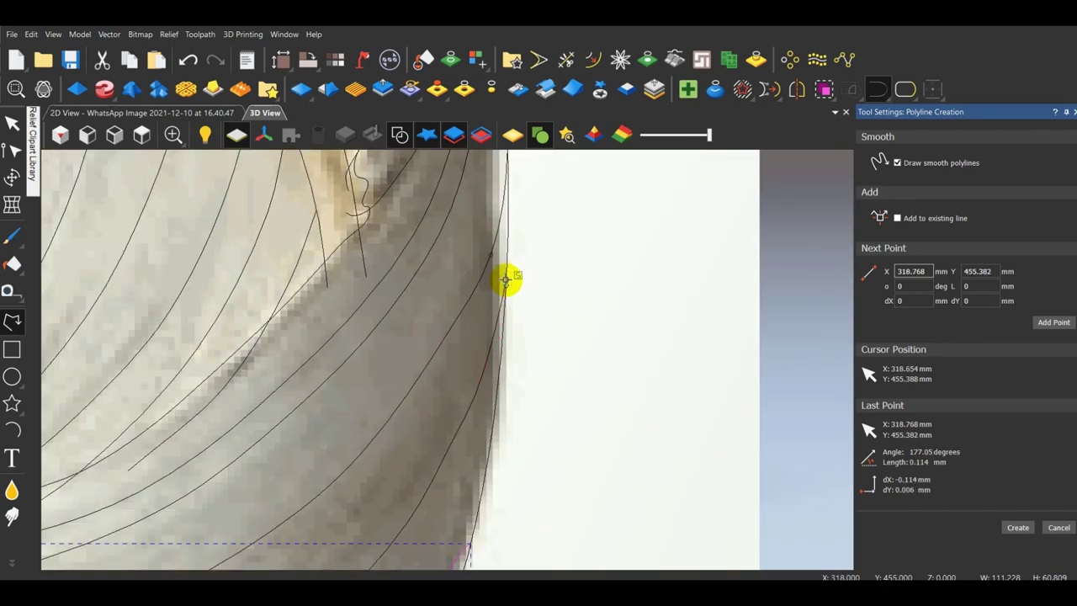
scroll(463, 356, down, 3)
Draw another smooth polyline above it, from outside the jagged outline to the opposite edge, about 156 mm wide and 107 mm high.
scroll(236, 432, up, 2)
scroll(217, 471, up, 2)
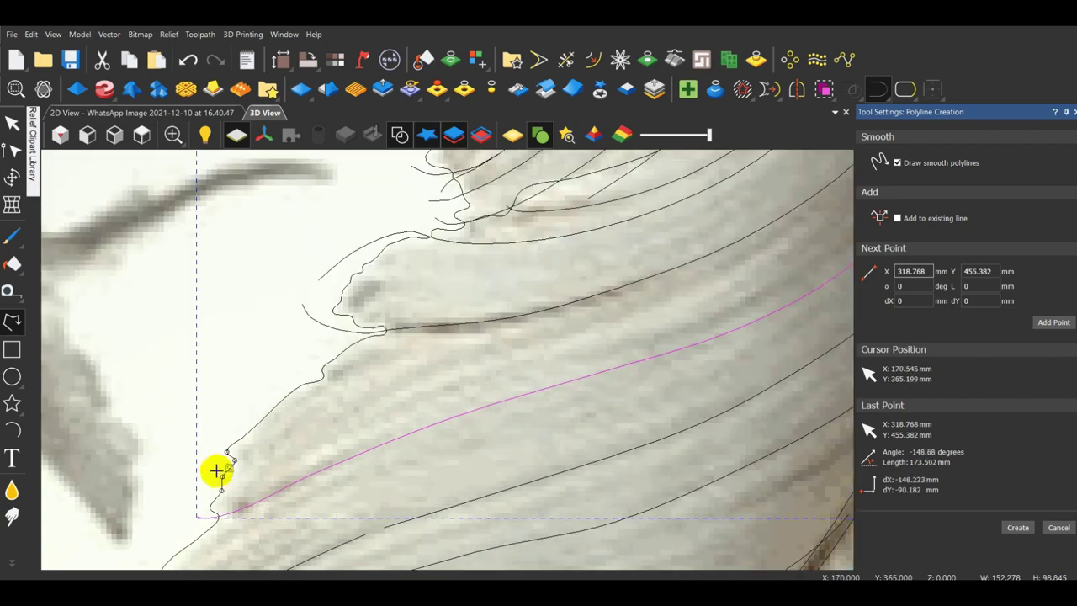
scroll(277, 353, down, 3)
scroll(312, 414, up, 3)
click(308, 430)
click(342, 410)
scroll(390, 401, up, 1)
click(399, 387)
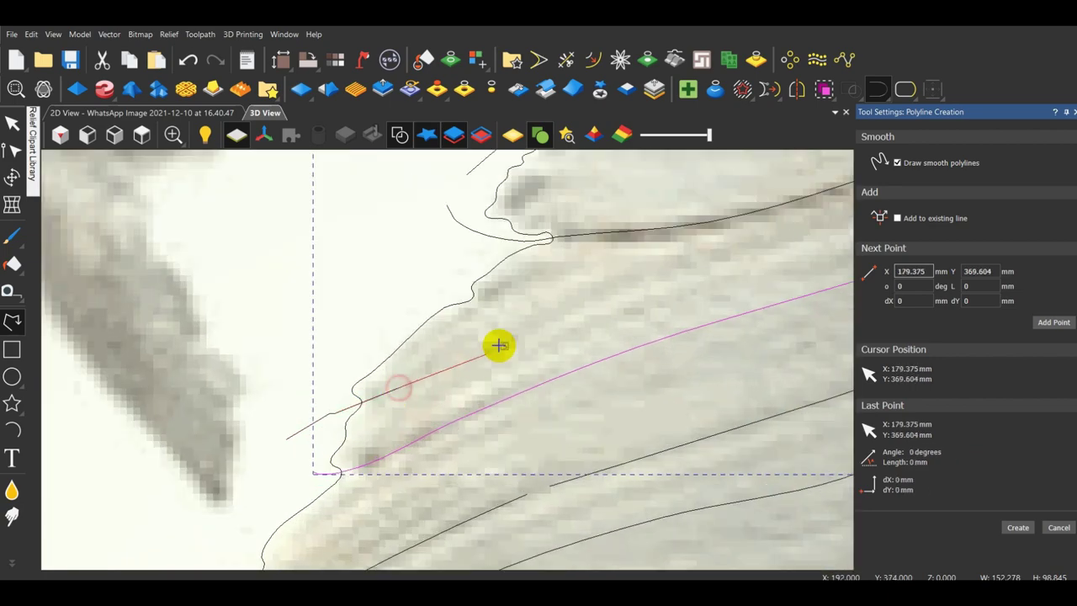
click(518, 334)
click(659, 280)
scroll(658, 279, down, 4)
scroll(594, 306, up, 3)
click(603, 305)
click(685, 274)
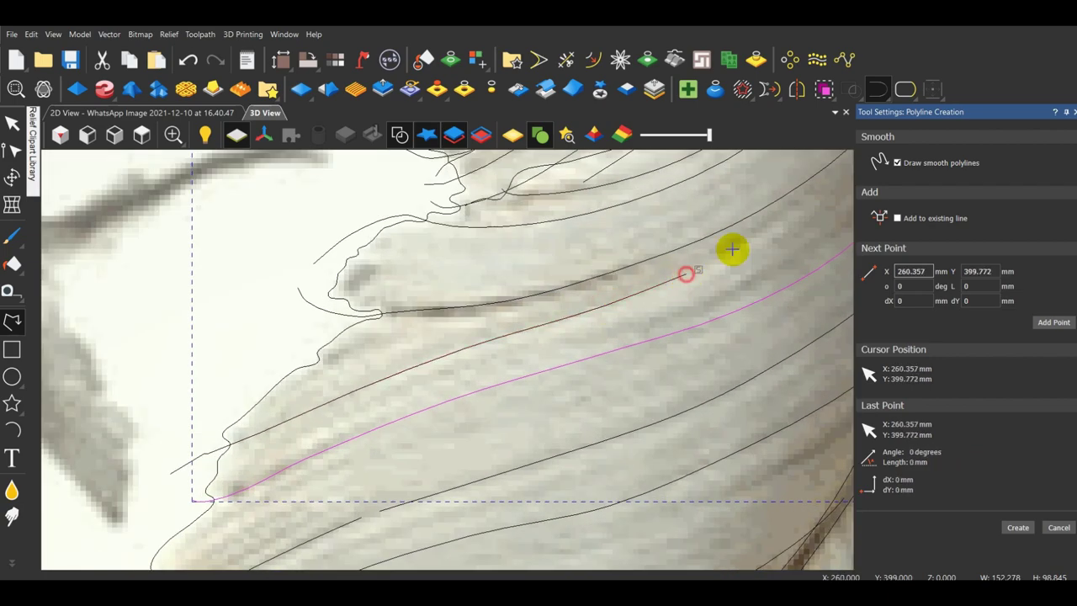
click(774, 223)
scroll(750, 231, down, 4)
scroll(637, 266, up, 3)
click(639, 252)
click(703, 182)
scroll(639, 227, down, 3)
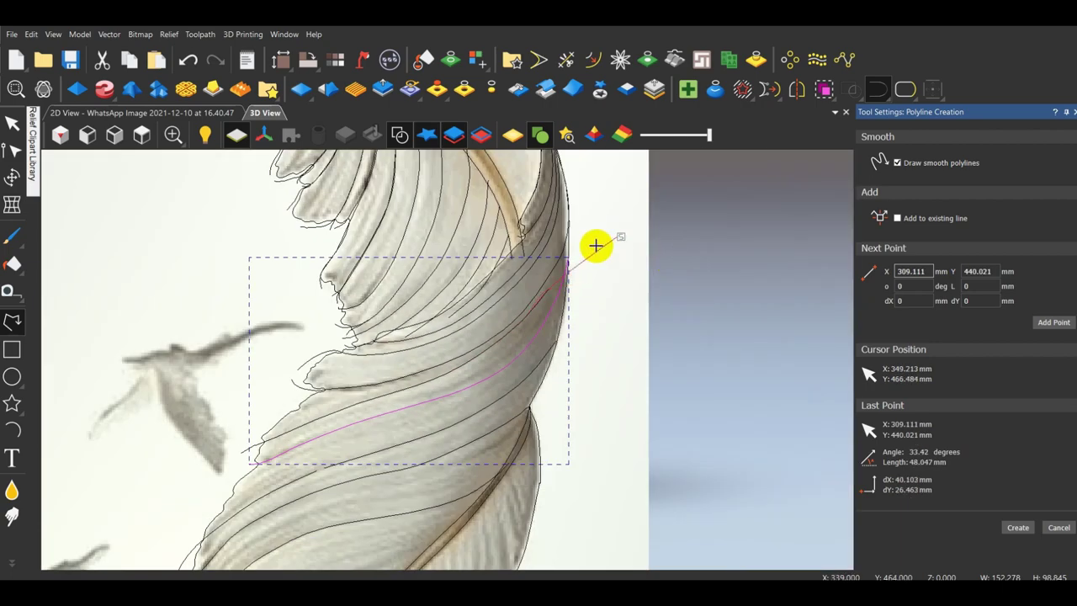
scroll(588, 245, up, 3)
scroll(551, 243, up, 1)
click(545, 215)
click(561, 157)
key(Escape)
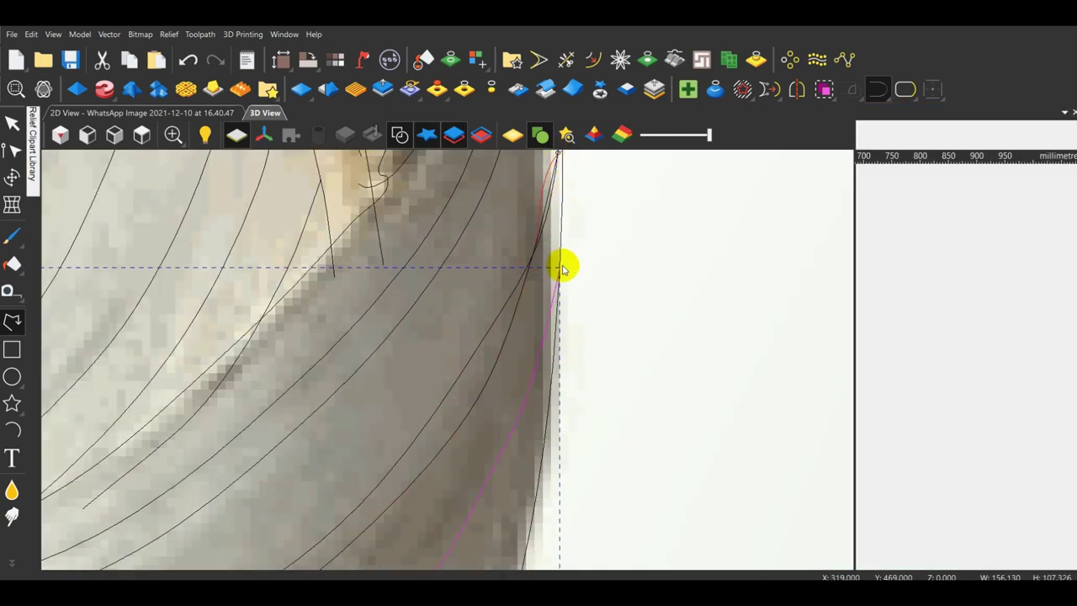
Edit the nodes of the newest barb polyline and cut it at two nodes along its middle.
scroll(562, 268, down, 5)
click(697, 377)
scroll(597, 356, up, 2)
click(401, 448)
click(12, 153)
scroll(389, 436, up, 6)
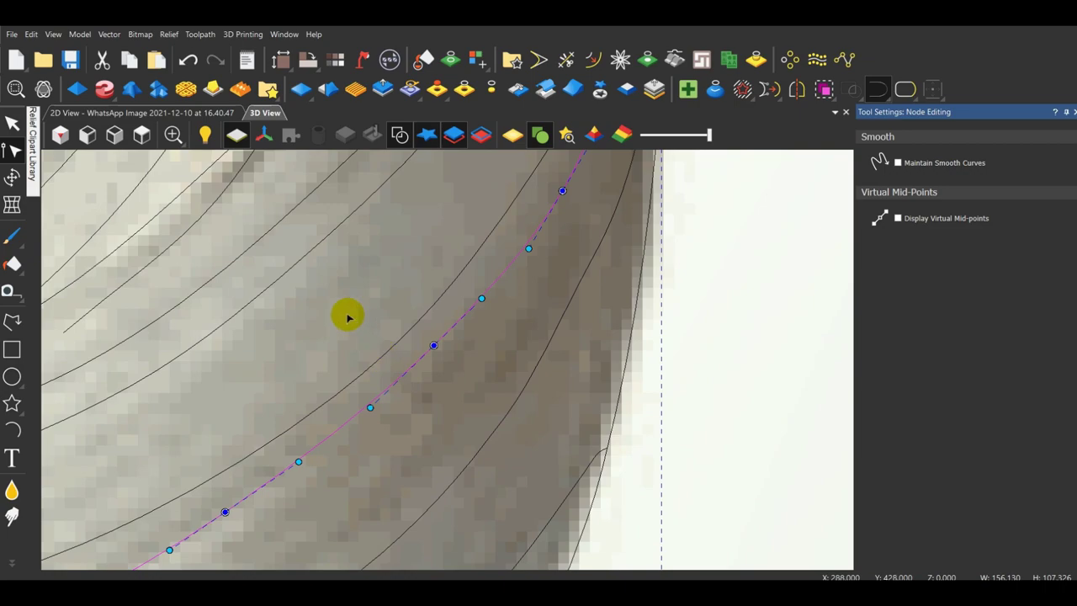
scroll(448, 356, down, 3)
drag(329, 327, 473, 430)
scroll(430, 371, up, 2)
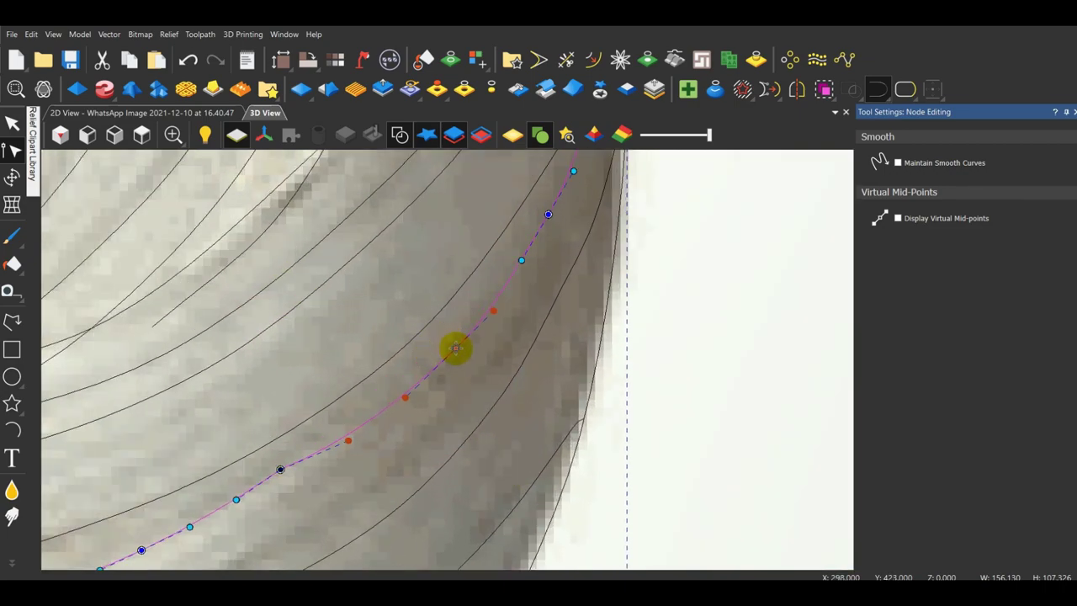
scroll(455, 347, down, 4)
click(678, 379)
scroll(389, 431, up, 4)
click(380, 387)
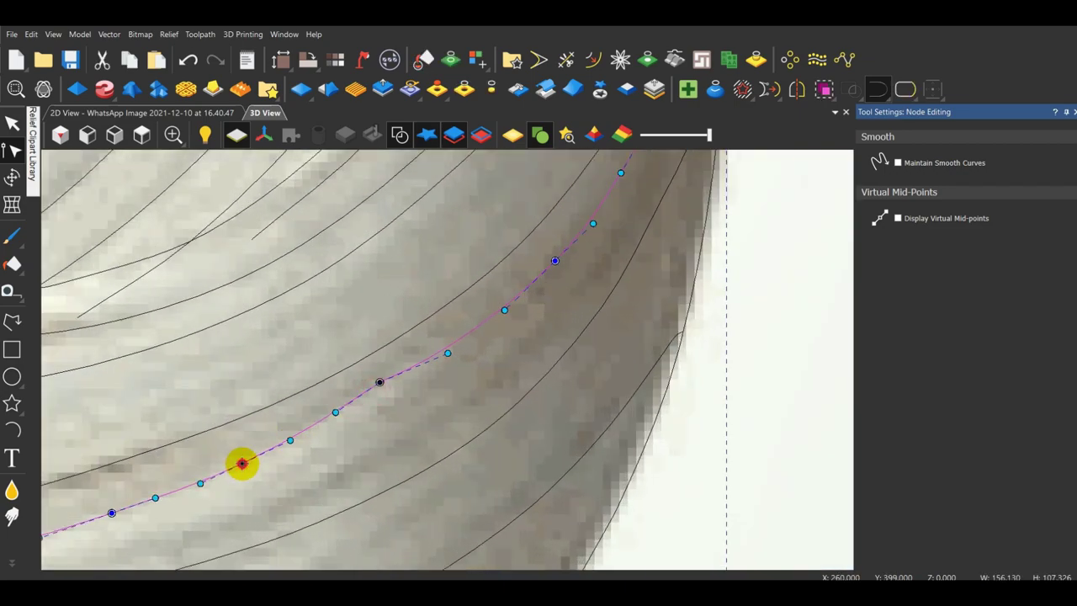
key(c)
key(c)
scroll(526, 350, down, 3)
scroll(555, 189, up, 4)
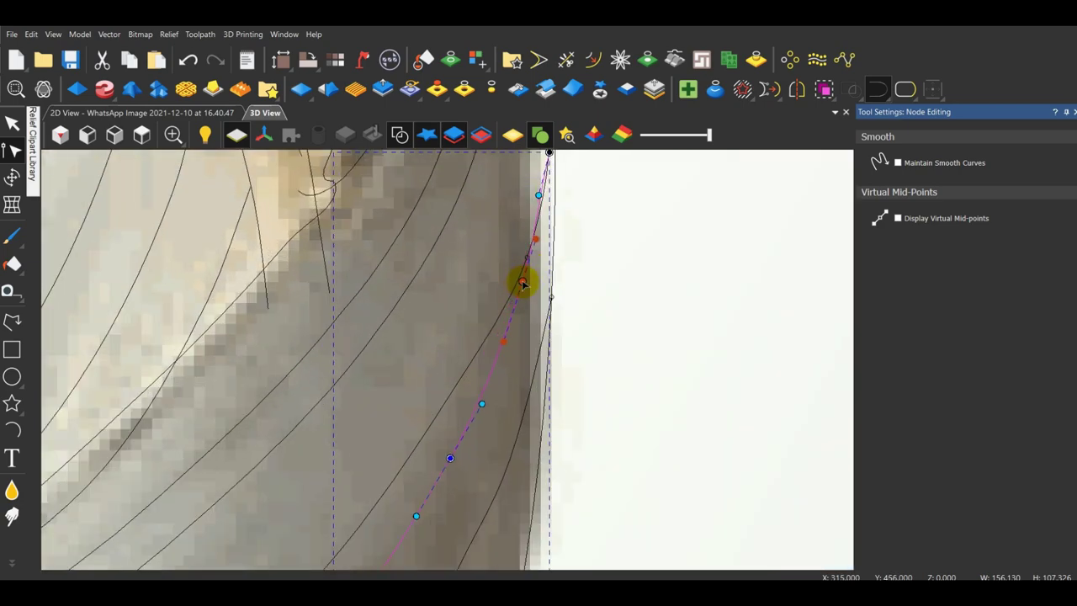
Adjust a node near the polyline's upper end so the curve runs smoothly beside the feather's outline, and leave node editing.
scroll(539, 227, down, 2)
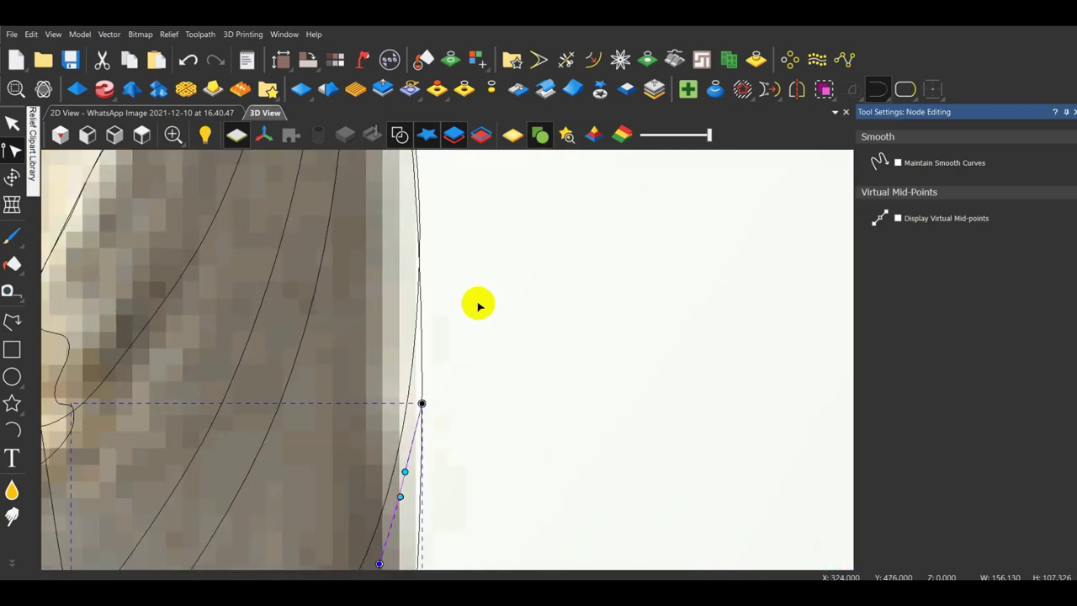
scroll(404, 505, up, 2)
scroll(412, 492, up, 2)
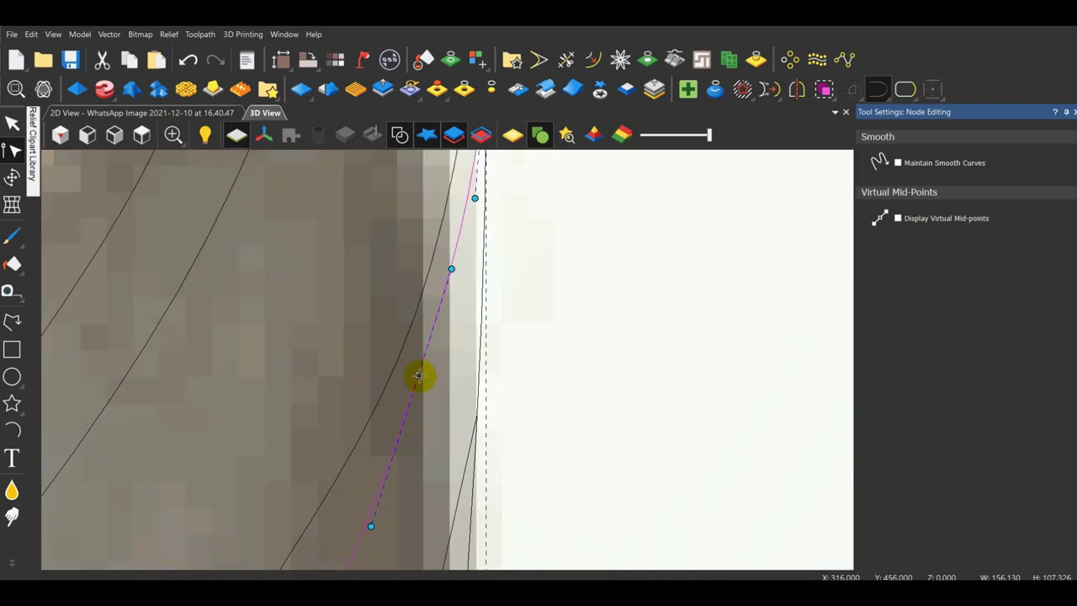
drag(418, 375, 428, 388)
scroll(539, 370, down, 4)
key(n)
scroll(551, 416, down, 1)
middle_drag(366, 496, 636, 392)
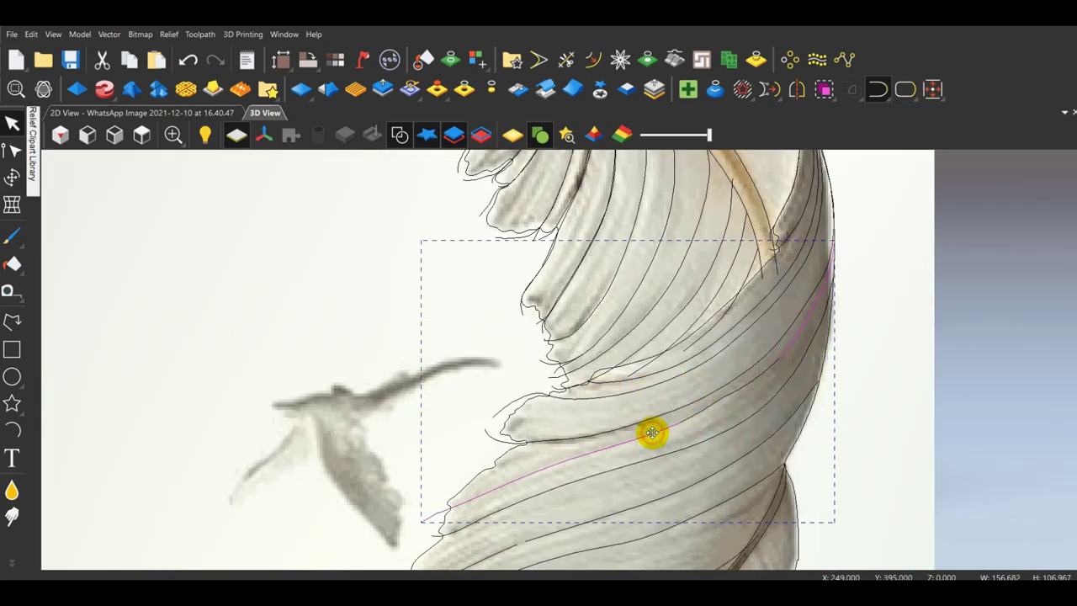
Clear the selection and delete the separated middle section of the cut polyline.
click(1018, 364)
click(709, 406)
key(Delete)
scroll(757, 407, down, 4)
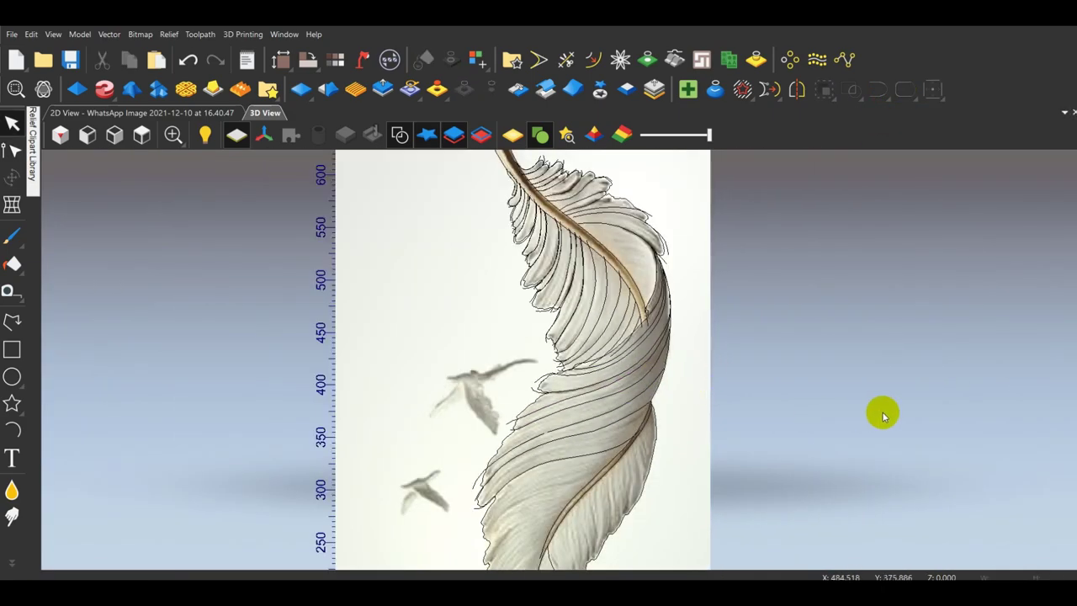
scroll(542, 412, up, 2)
click(13, 329)
scroll(471, 383, up, 3)
scroll(300, 431, up, 2)
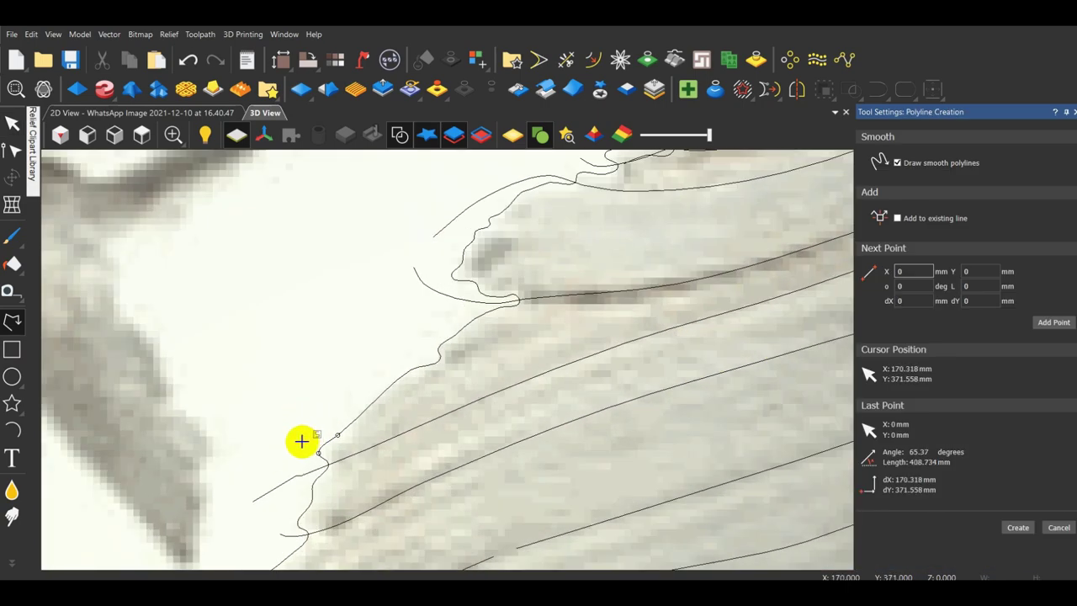
scroll(300, 425, down, 3)
scroll(379, 366, up, 4)
click(294, 421)
scroll(361, 375, down, 3)
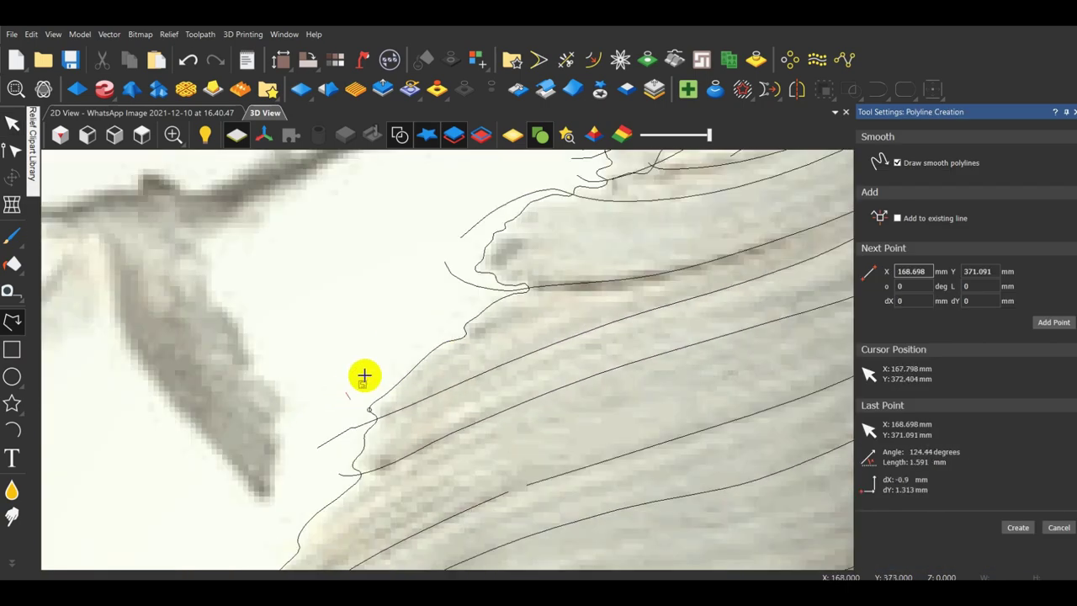
scroll(447, 347, up, 2)
key(Escape)
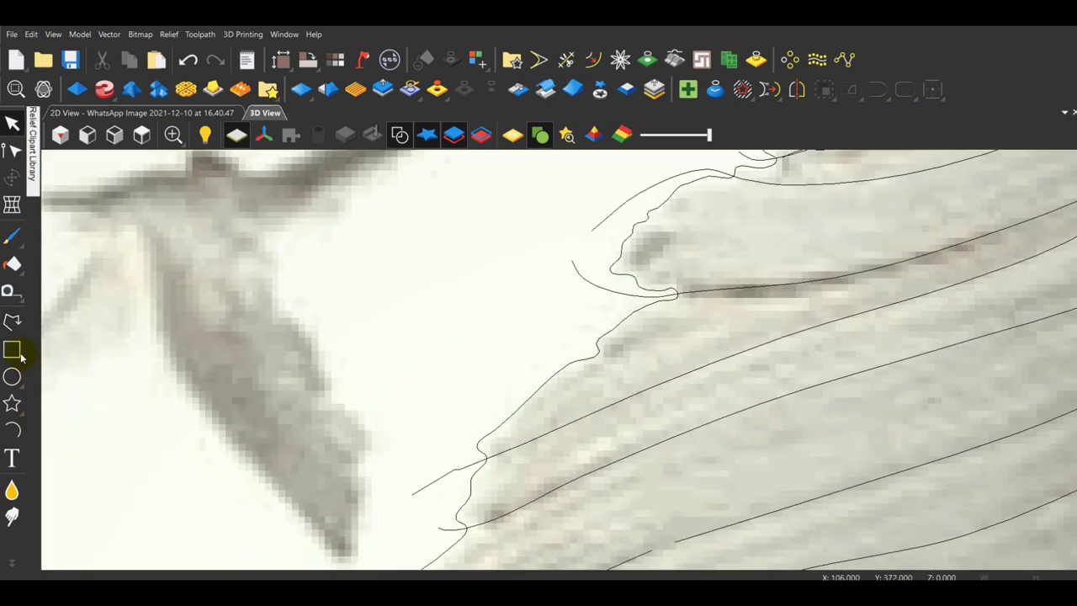
Draw a smooth polyline along the dark fold and out past the notch in the outline, about 38 mm wide and 8 mm high.
click(12, 322)
scroll(457, 336, down, 2)
scroll(654, 308, up, 4)
click(567, 317)
click(412, 333)
scroll(301, 331, up, 2)
click(286, 346)
click(199, 374)
click(106, 418)
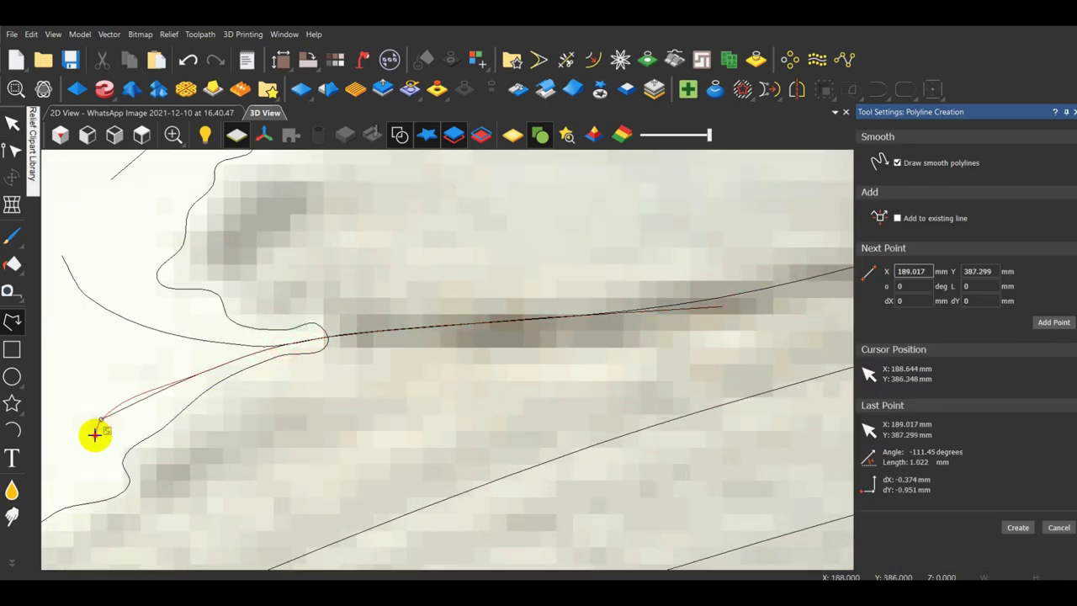
click(95, 434)
right_click(95, 435)
Draw a smooth polyline just below the fold, from the outline notch to the fold line's inner end, about 38 mm wide and 10 mm high.
click(97, 472)
scroll(113, 488, up, 2)
scroll(409, 366, down, 2)
click(488, 349)
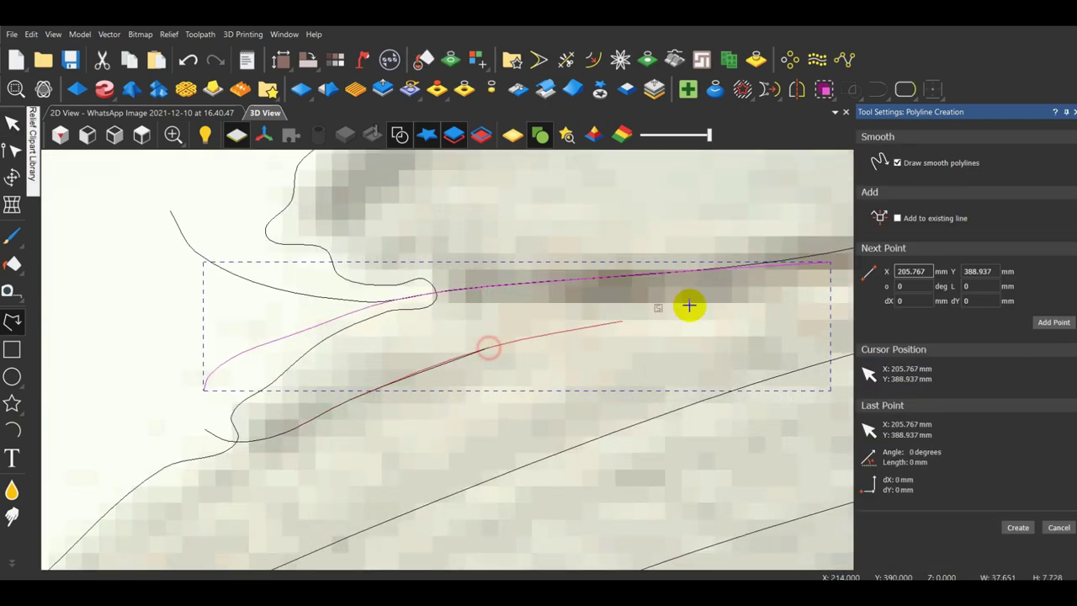
click(830, 265)
right_click(829, 265)
Draw a smooth polyline from outside the outline along the fold line to the opposite edge, about 153 mm wide and 104 mm high.
scroll(624, 254, down, 5)
scroll(386, 387, up, 3)
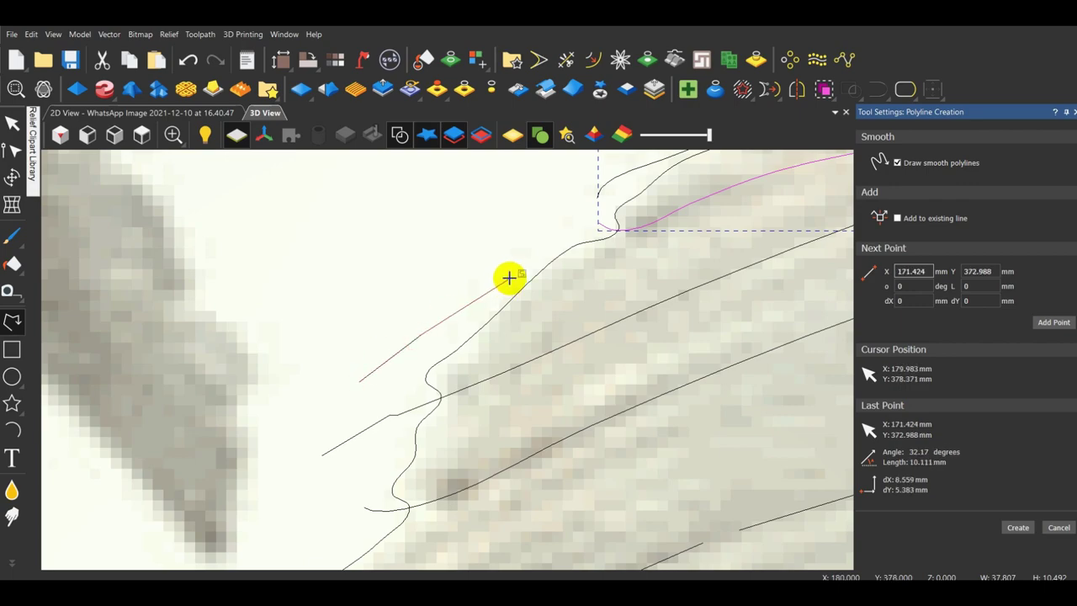
scroll(596, 236, up, 3)
click(553, 247)
click(633, 230)
click(682, 221)
scroll(682, 222, down, 4)
scroll(672, 240, up, 3)
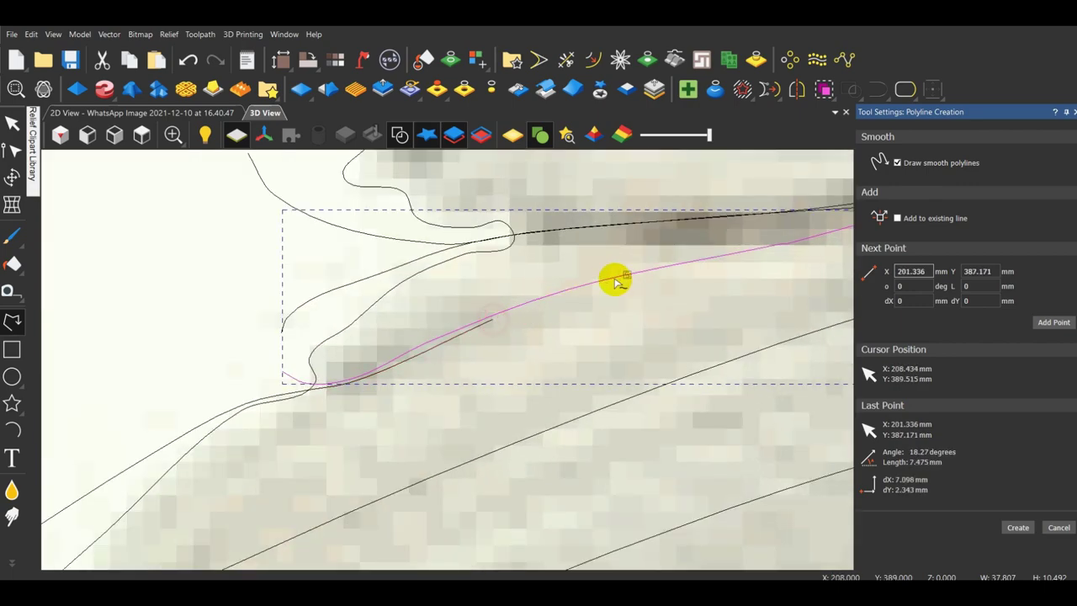
scroll(572, 311, down, 2)
click(698, 268)
scroll(698, 267, down, 4)
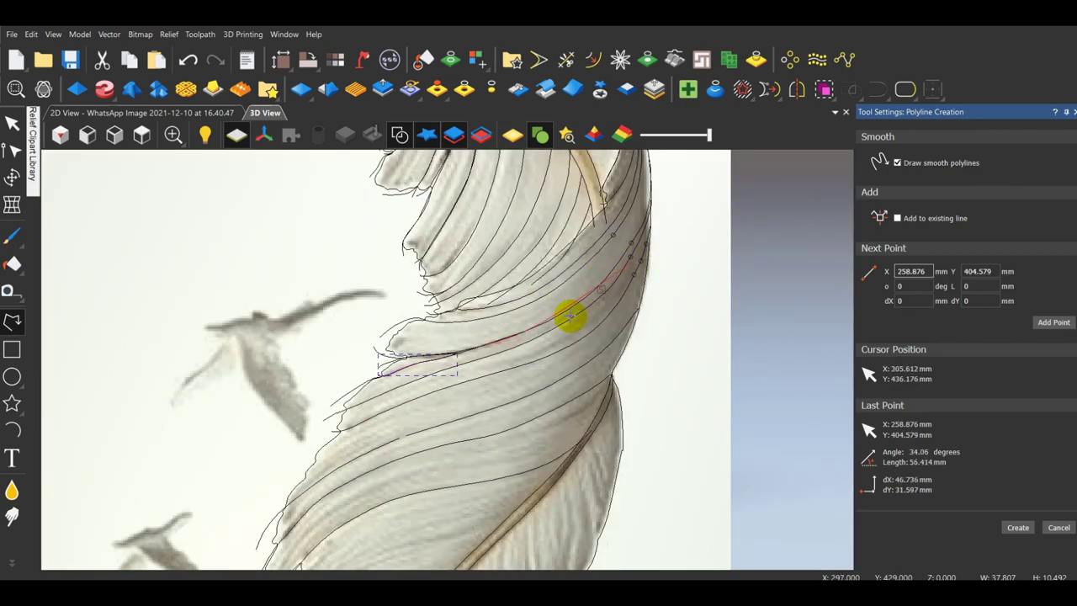
scroll(627, 267, up, 3)
click(586, 294)
click(649, 214)
scroll(643, 221, down, 4)
scroll(565, 238, up, 4)
click(541, 291)
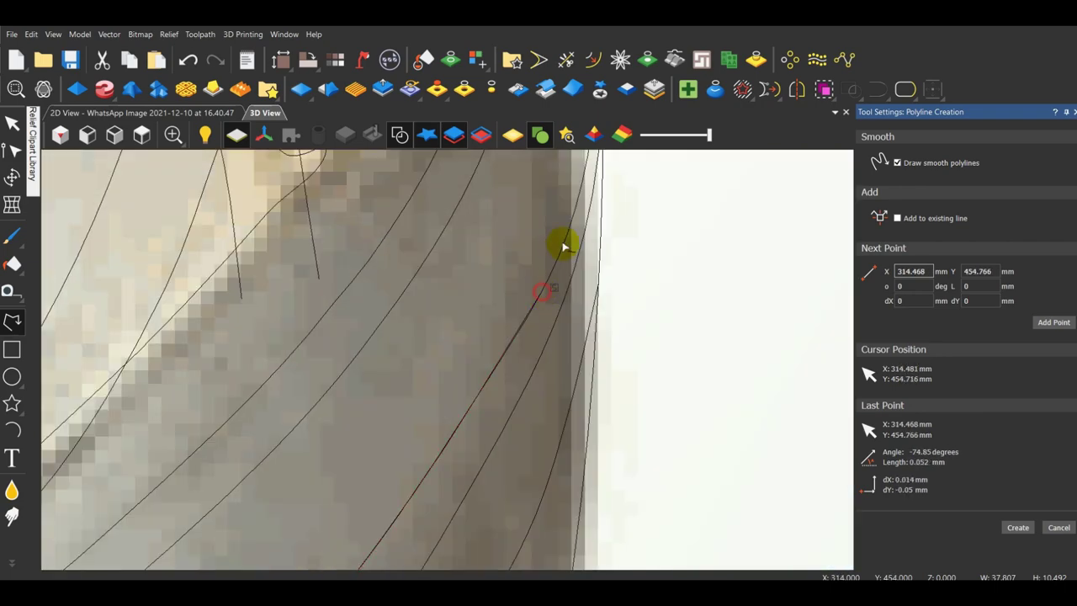
click(580, 205)
scroll(572, 214, down, 4)
scroll(506, 236, up, 3)
click(516, 247)
right_click(516, 248)
Adjust the nodes near the upper end of the new fold polyline to refine its curve.
scroll(504, 261, down, 4)
click(11, 151)
scroll(493, 370, up, 5)
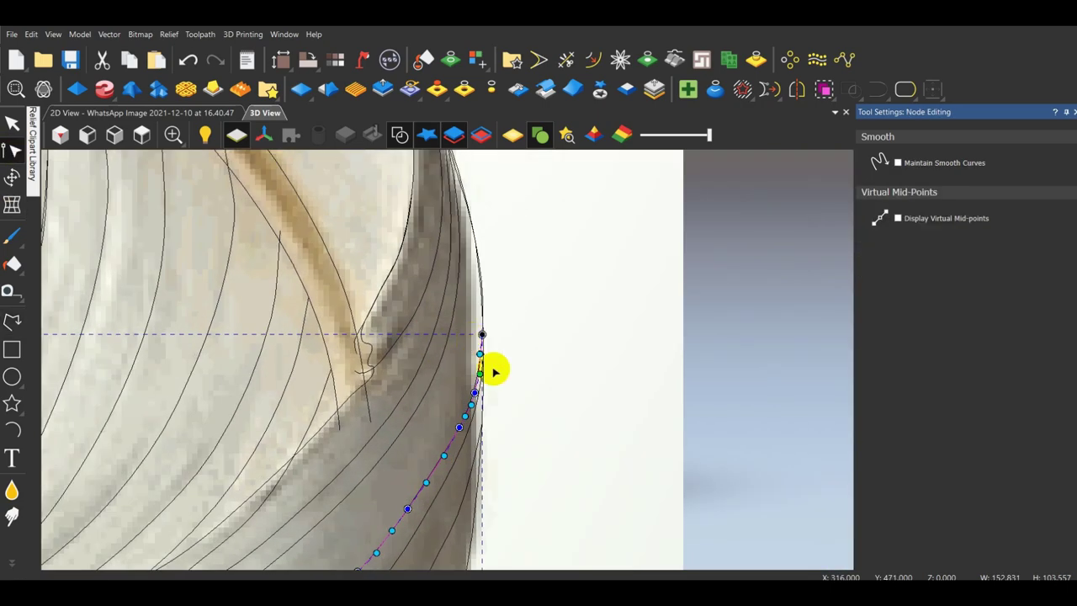
drag(433, 392, 419, 393)
scroll(432, 390, down, 3)
scroll(435, 389, down, 6)
Retrace the barb line below the fold with a smooth polyline to the opposite outline, about 155 mm wide and 107 mm high.
scroll(290, 538, up, 3)
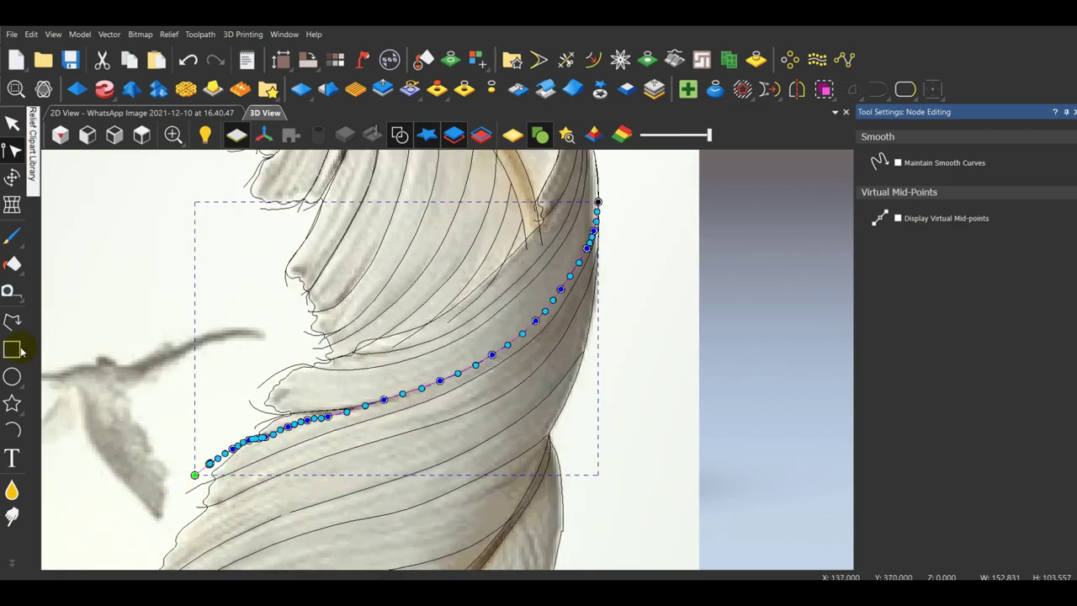
scroll(88, 530, up, 3)
scroll(336, 430, up, 3)
click(297, 419)
click(355, 410)
scroll(418, 389, up, 3)
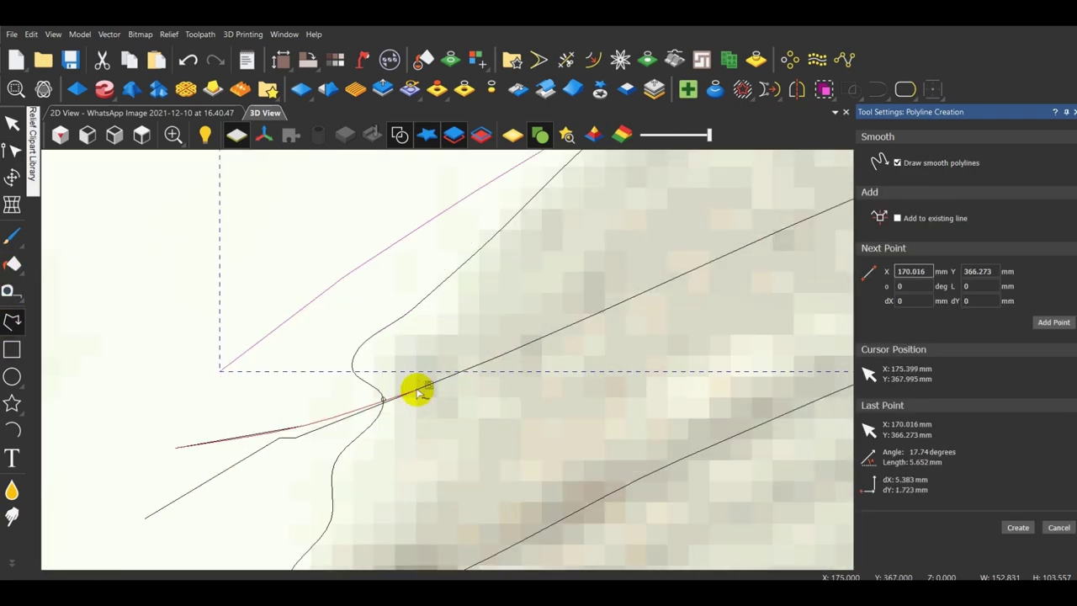
scroll(626, 290, down, 4)
scroll(711, 257, up, 2)
click(794, 238)
scroll(794, 238, down, 4)
scroll(648, 282, up, 3)
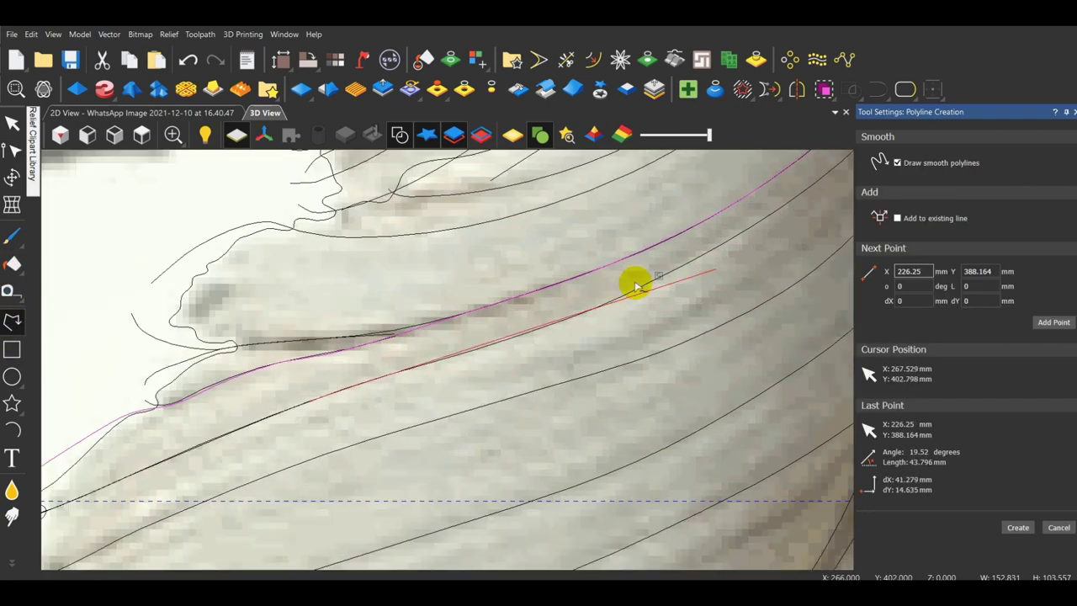
click(632, 285)
click(789, 201)
scroll(789, 201, down, 4)
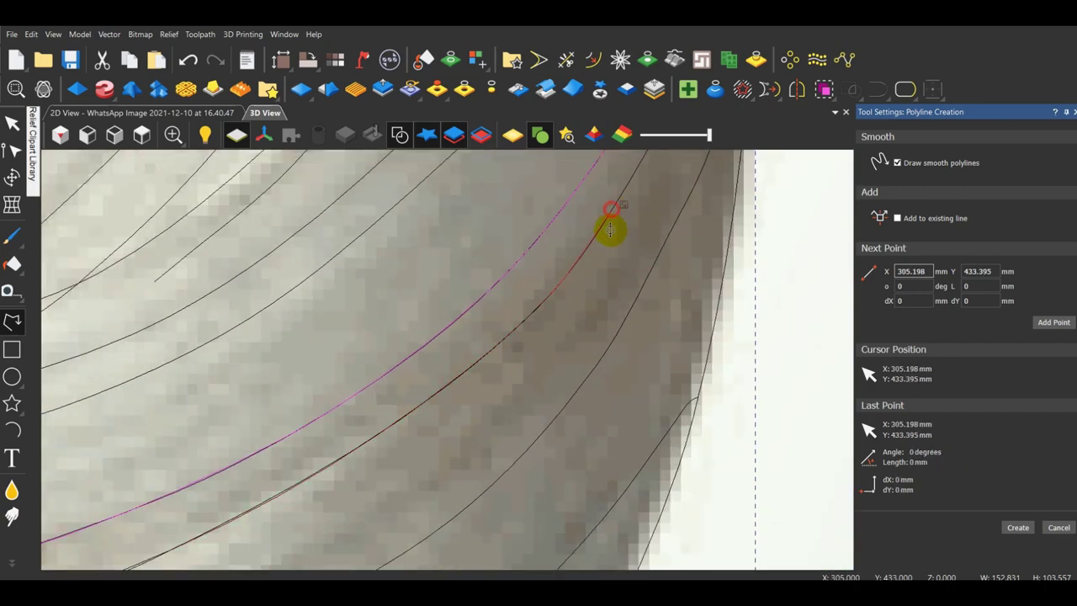
scroll(610, 223, down, 3)
click(531, 246)
scroll(529, 240, down, 3)
scroll(508, 251, up, 3)
click(512, 202)
click(521, 163)
scroll(517, 177, down, 3)
scroll(467, 271, up, 3)
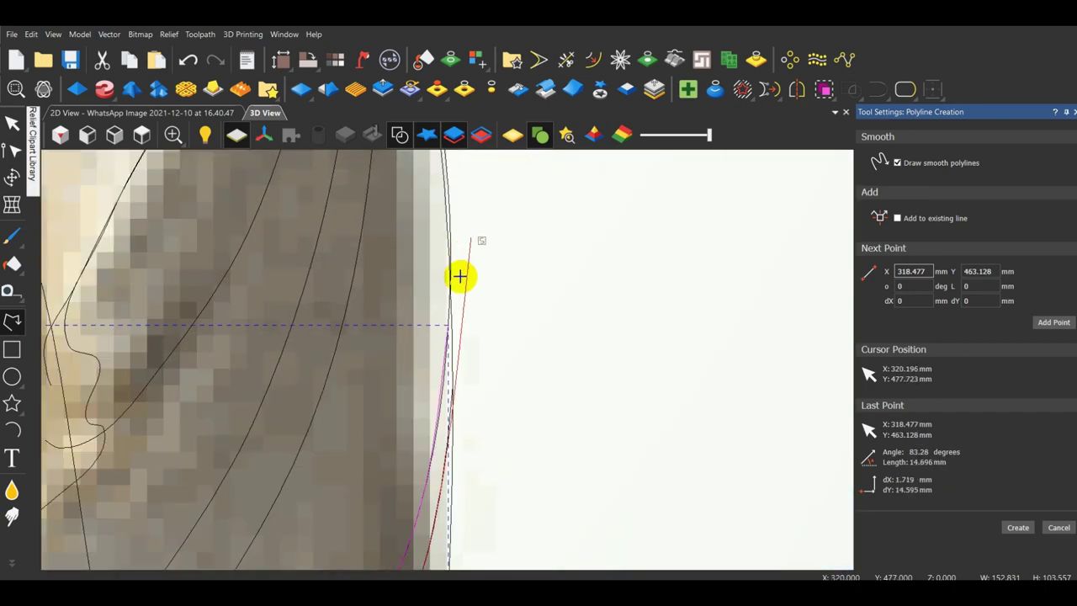
scroll(458, 338, down, 8)
scroll(370, 454, up, 6)
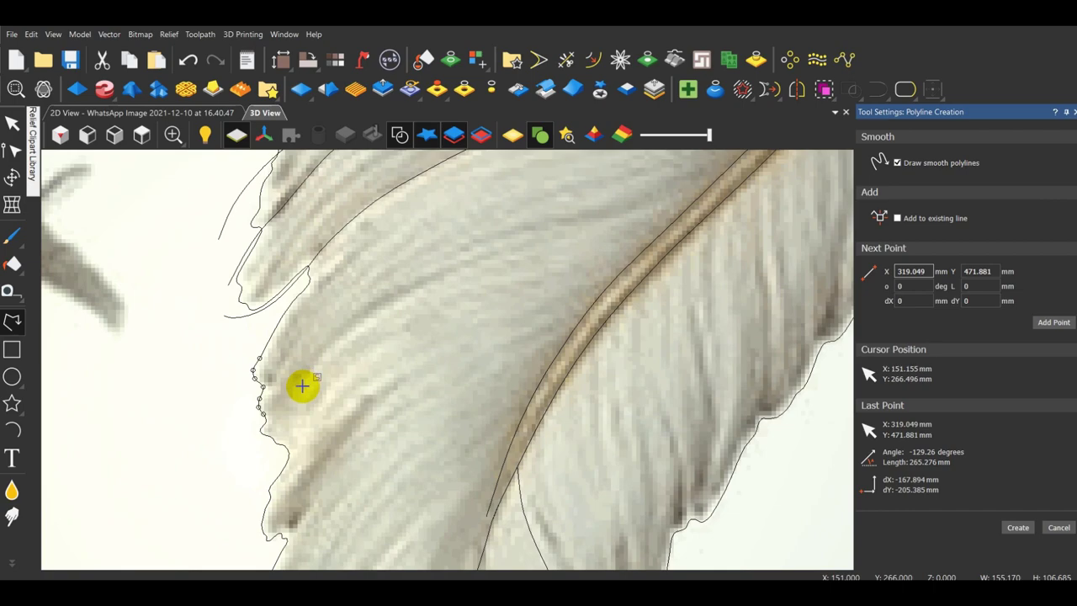
click(224, 372)
click(253, 289)
scroll(255, 286, down, 2)
scroll(295, 227, up, 5)
click(375, 286)
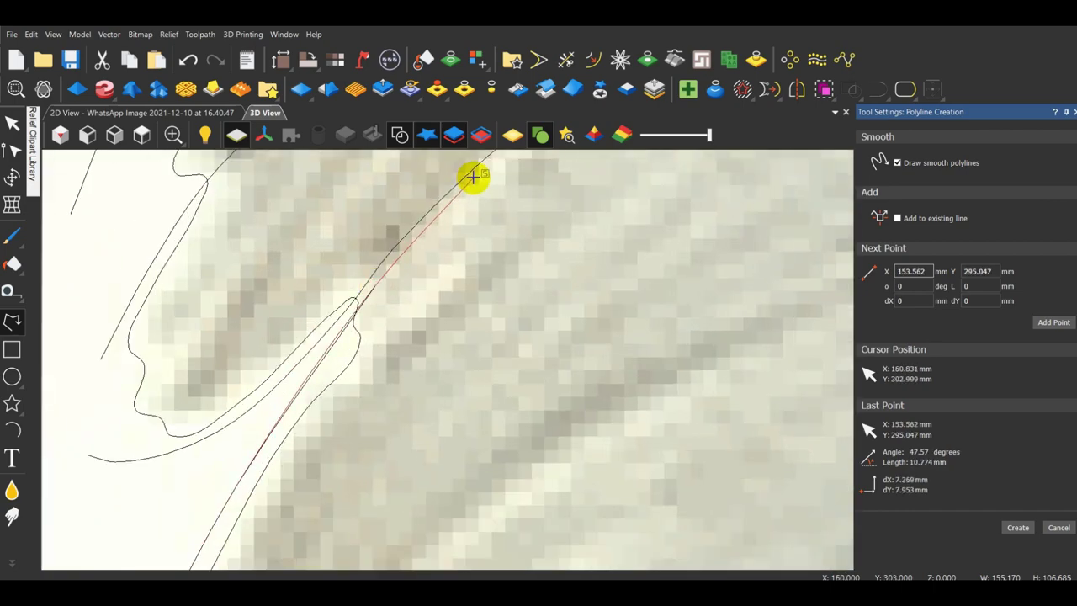
click(449, 204)
right_click(449, 204)
key(Escape)
scroll(416, 336, down, 4)
scroll(359, 455, up, 2)
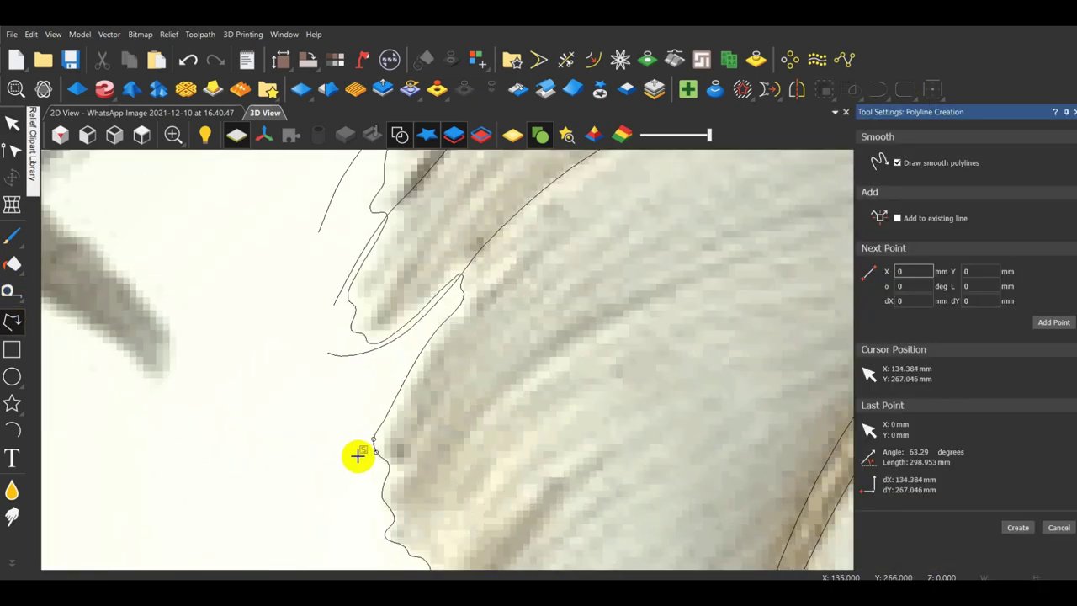
Draw a smooth polyline from outside the outline past the deep notch to the shaft, about 138 mm wide and 72 mm high.
click(348, 463)
scroll(488, 312, down, 3)
scroll(540, 257, up, 3)
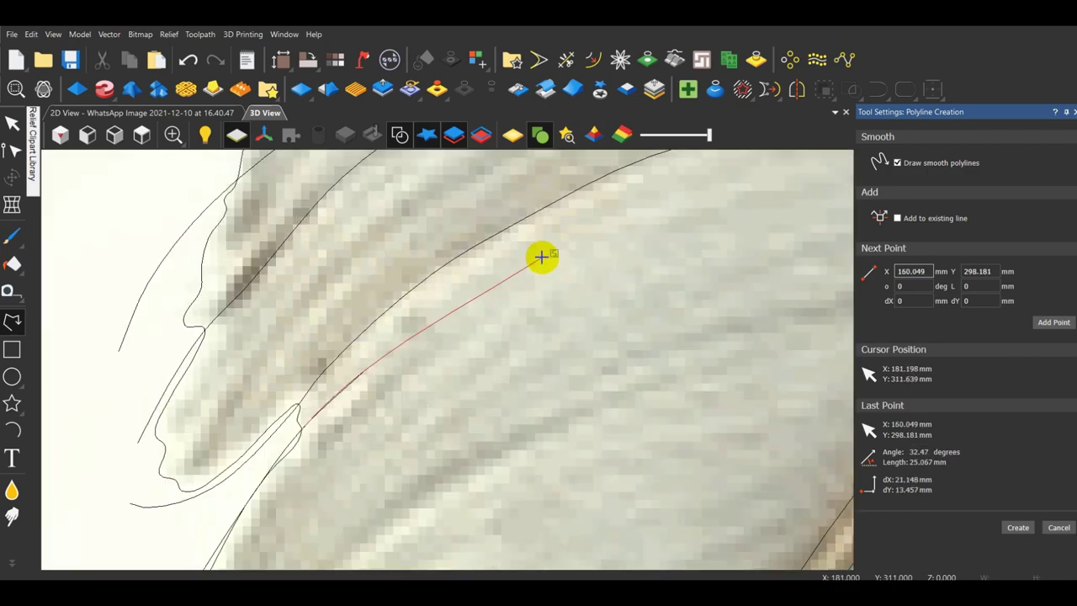
click(706, 178)
click(659, 275)
scroll(707, 268, down, 3)
scroll(576, 311, up, 3)
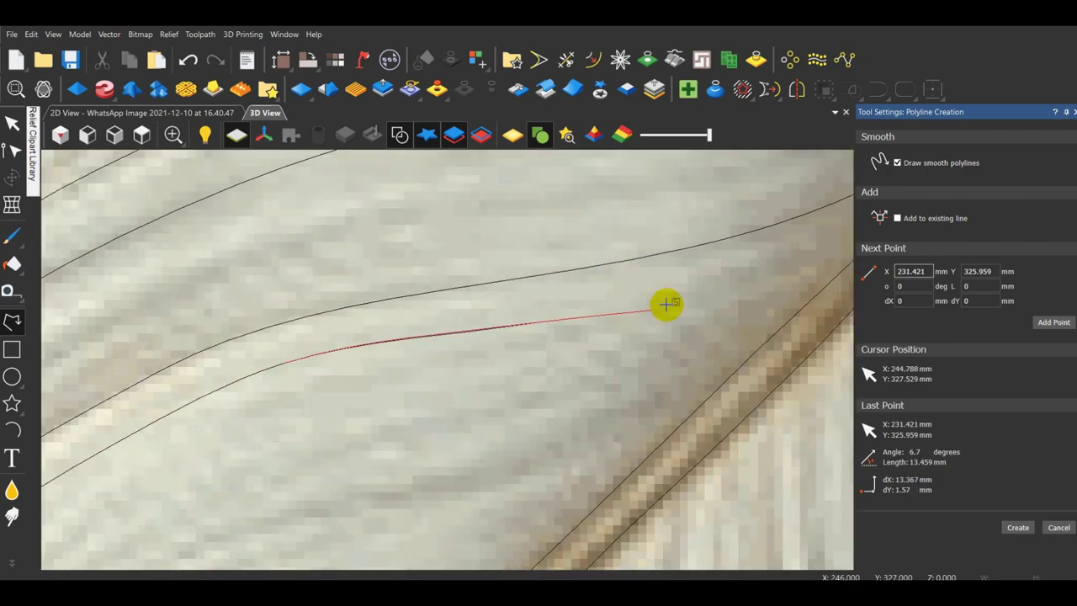
click(675, 301)
scroll(749, 283, down, 3)
scroll(610, 311, up, 3)
click(619, 324)
scroll(710, 286, down, 3)
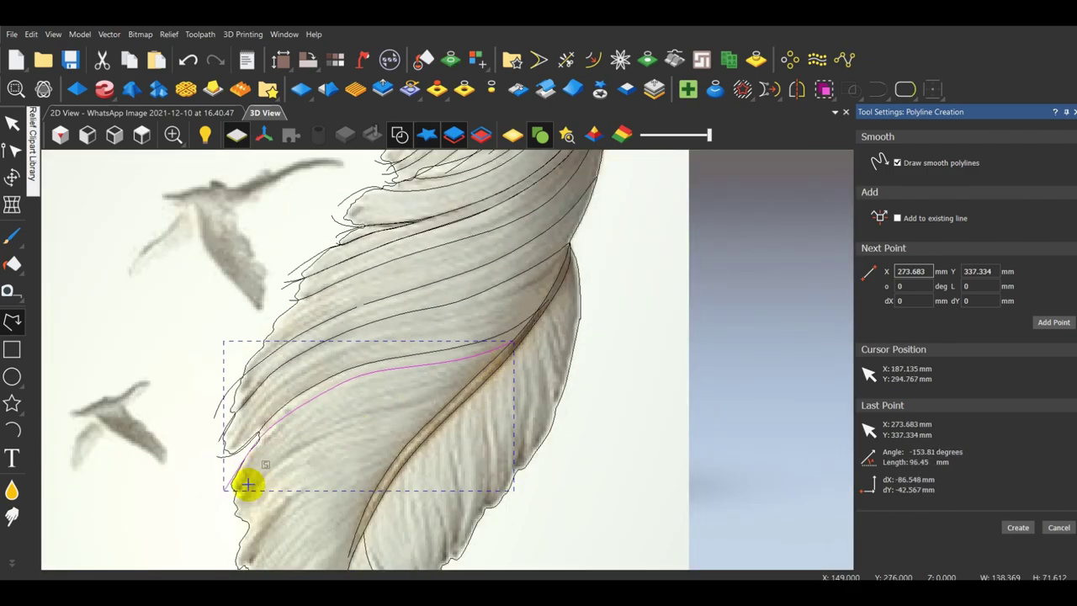
Draw a smooth polyline for the next barb down, from the shaft to outside the outline, about 124 mm wide and 67 mm high.
scroll(244, 482, up, 4)
scroll(381, 444, down, 4)
scroll(697, 266, up, 2)
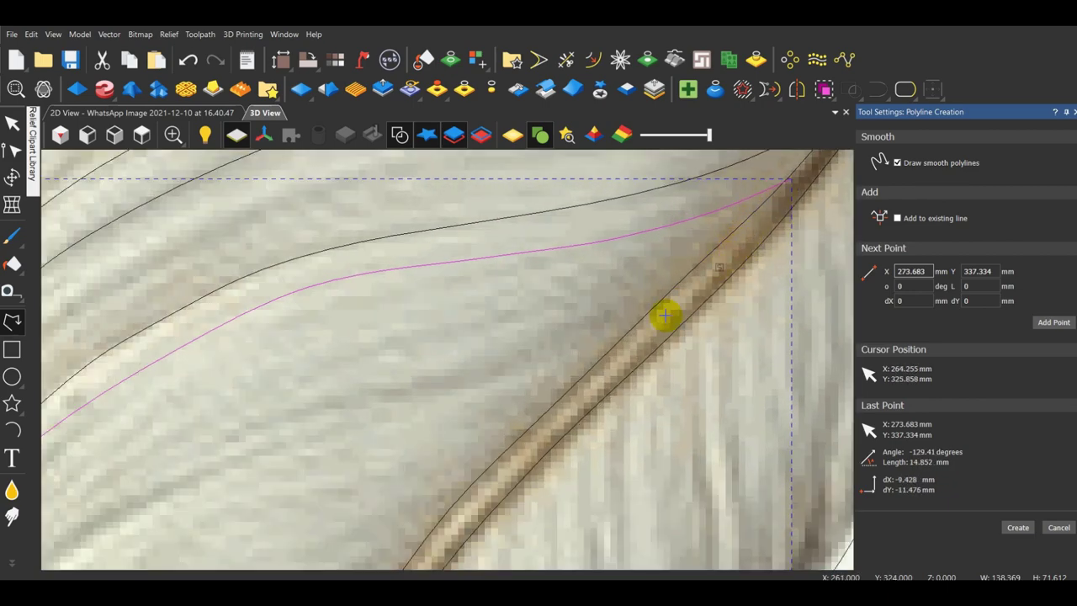
click(341, 404)
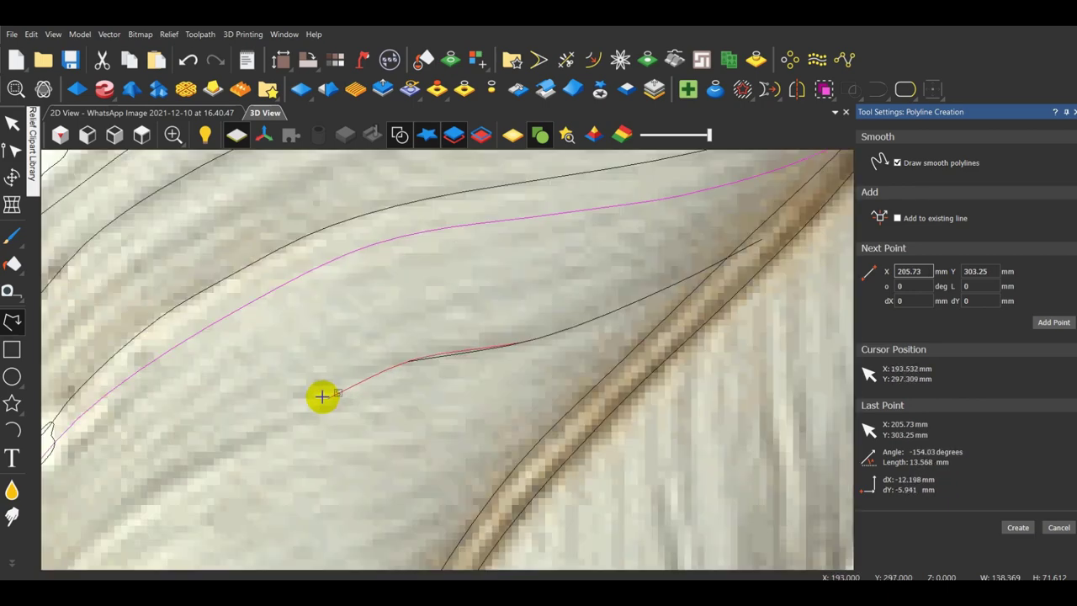
scroll(362, 357, down, 3)
scroll(294, 395, up, 3)
click(300, 402)
scroll(328, 370, down, 3)
scroll(277, 407, up, 3)
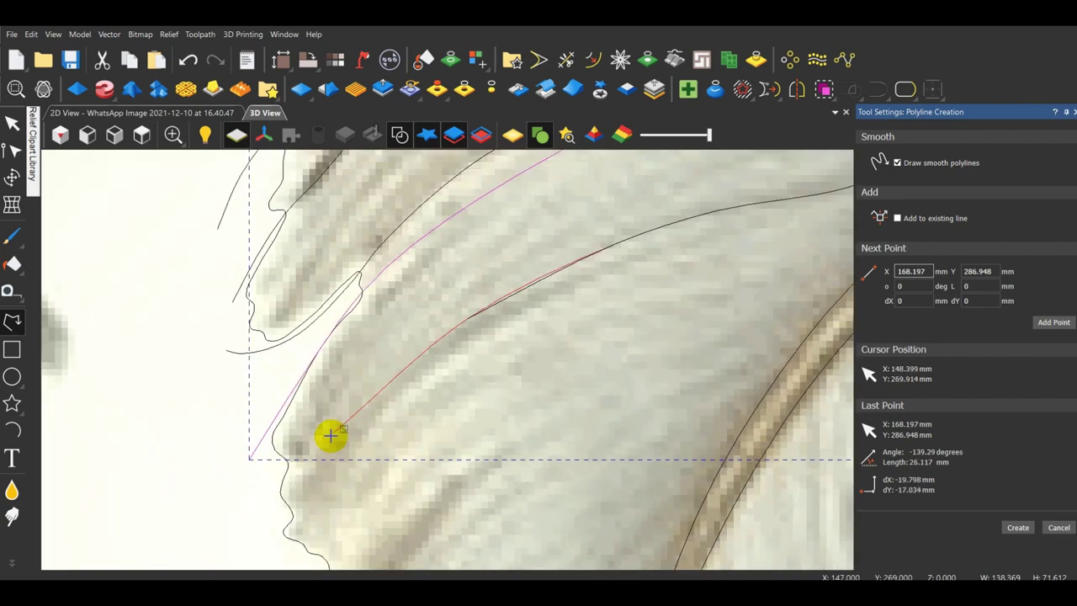
click(309, 491)
click(274, 526)
click(244, 532)
right_click(245, 532)
scroll(233, 435, down, 3)
Move the nodes in the outline-side half of the new barb polyline slightly downward to follow the dark barb line.
click(11, 152)
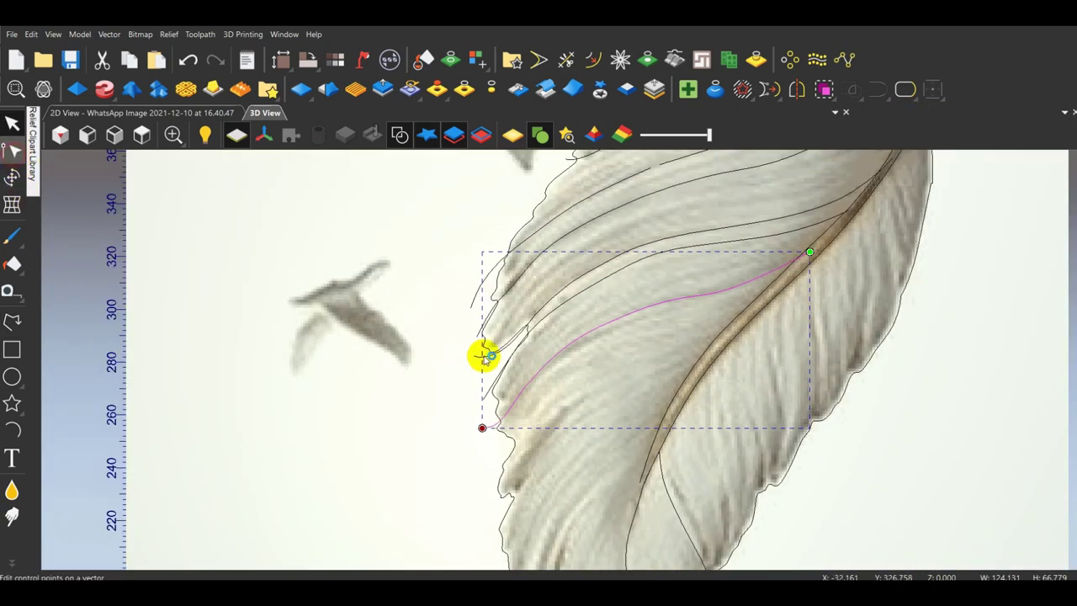
scroll(437, 388, up, 4)
scroll(283, 457, down, 3)
scroll(292, 429, up, 2)
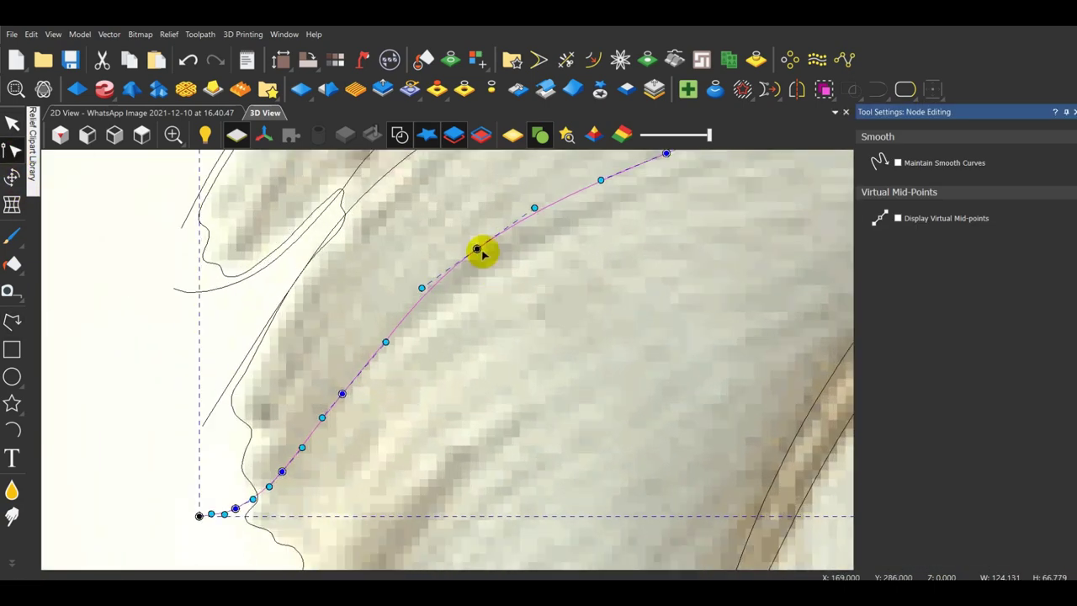
drag(479, 251, 481, 270)
scroll(486, 264, down, 3)
scroll(593, 172, up, 4)
drag(543, 291, 548, 304)
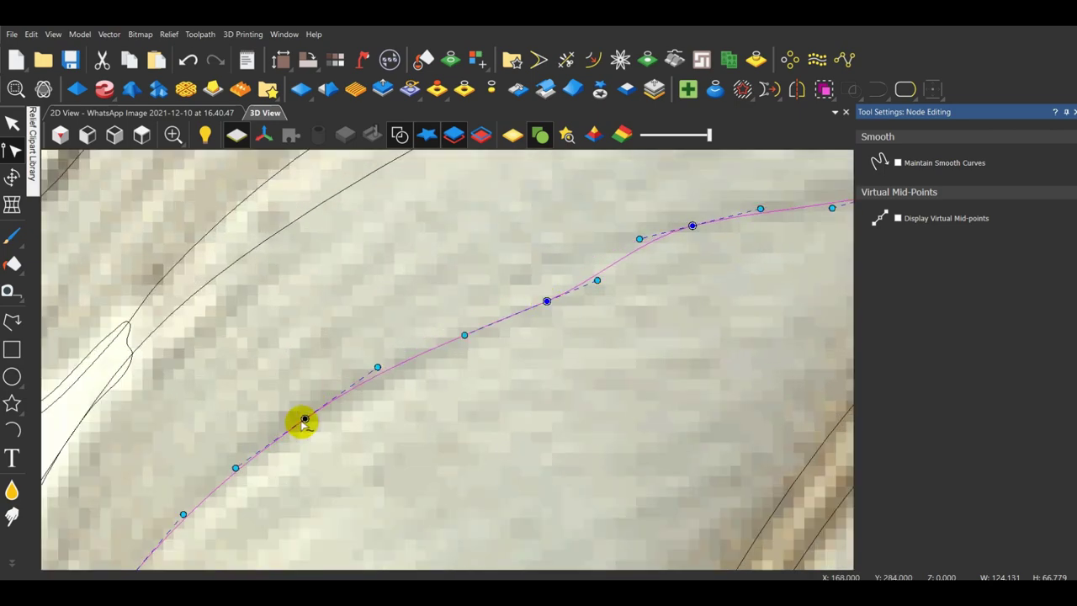
Adjust the nodes of the same barb polyline towards the shaft to smooth its curve.
scroll(311, 420, down, 3)
scroll(399, 383, up, 3)
drag(597, 265, 619, 290)
scroll(618, 290, down, 3)
scroll(707, 255, up, 4)
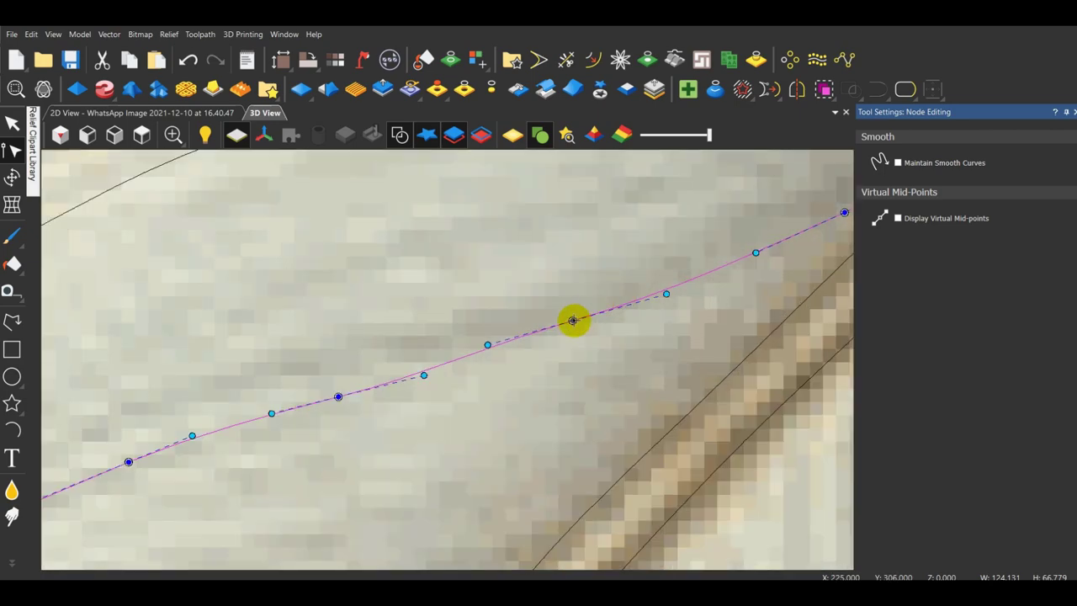
mouse_move(572, 321)
mouse_down()
mouse_move(587, 331)
mouse_move(561, 334)
mouse_up()
scroll(587, 322, down, 3)
scroll(631, 304, up, 3)
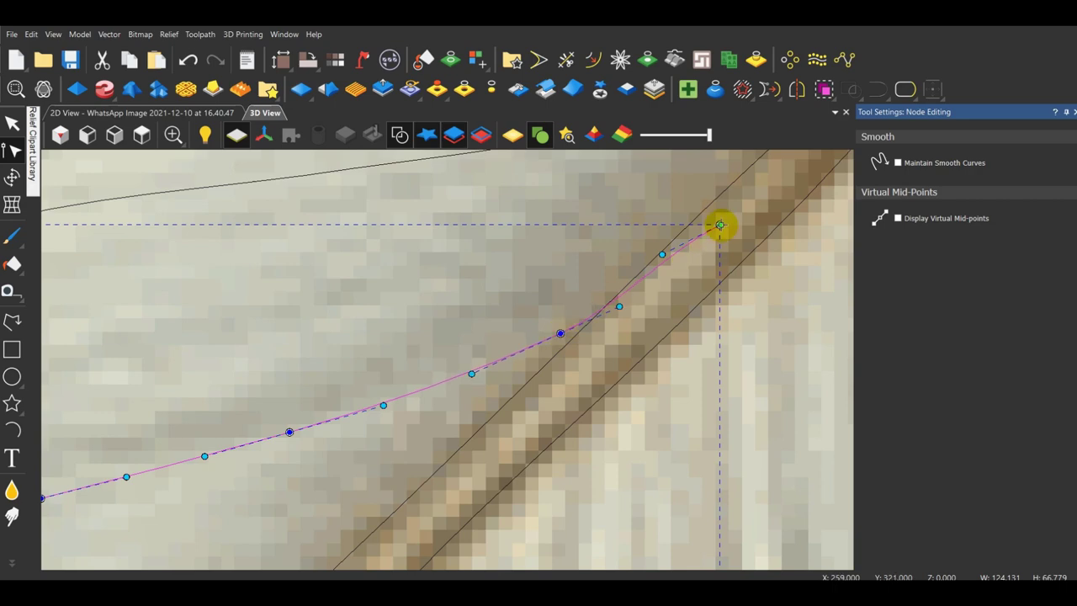
scroll(544, 347, down, 5)
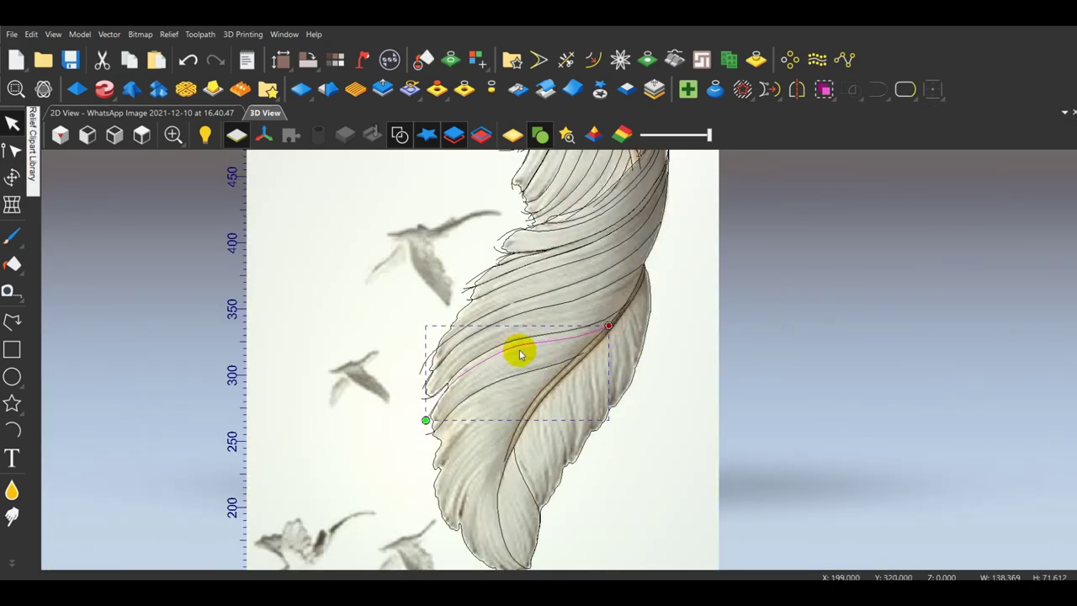
click(815, 379)
scroll(704, 366, down, 2)
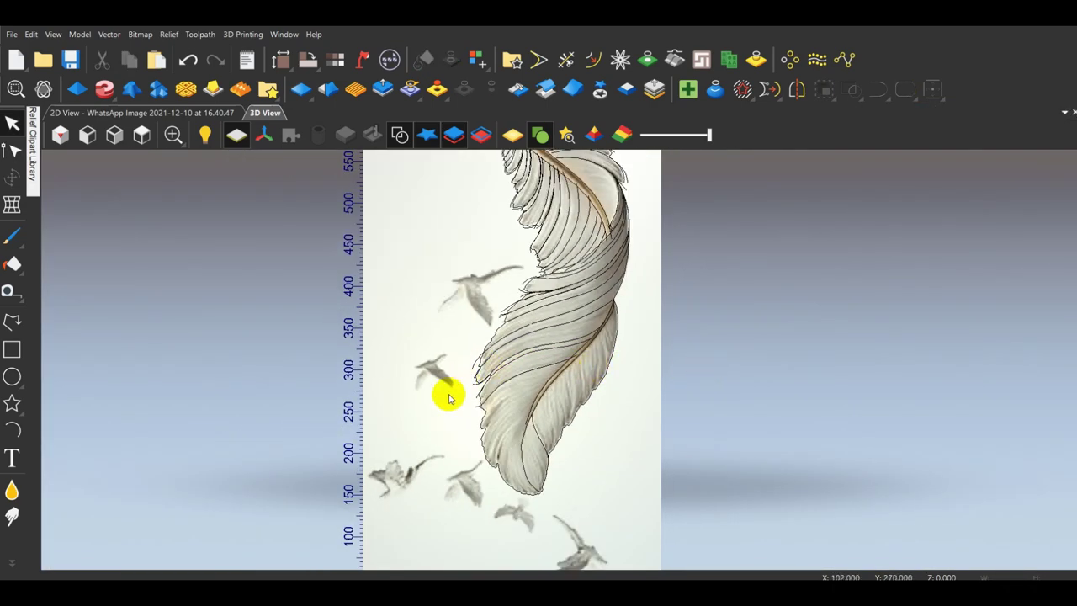
click(13, 326)
scroll(457, 396, down, 2)
scroll(418, 402, up, 2)
scroll(447, 206, up, 2)
key(Escape)
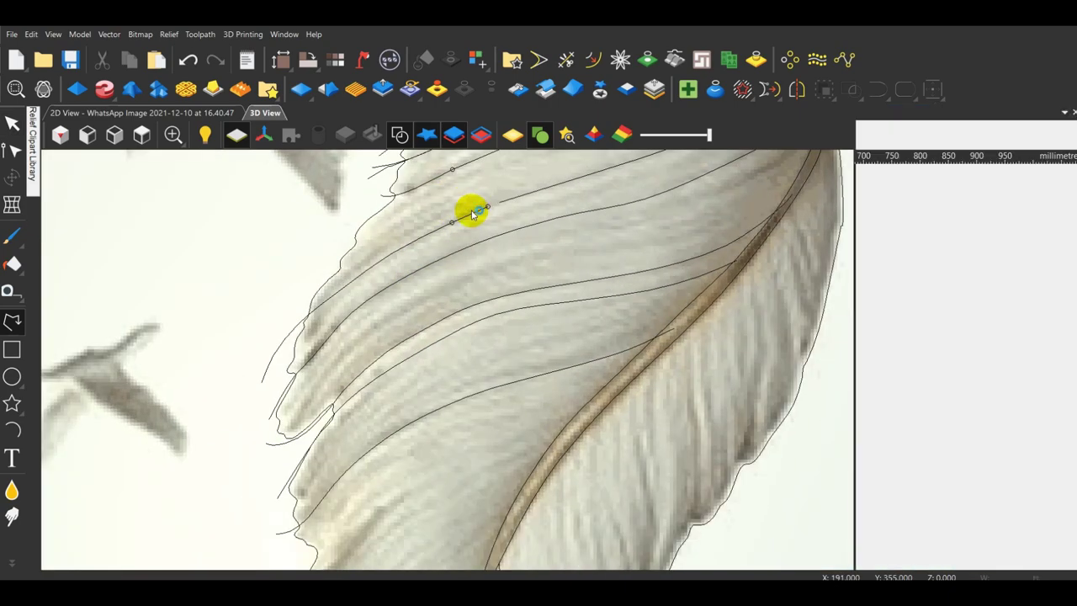
Select the two pieces of the long barb line across the feather and join them into one vector.
click(514, 245)
shift+click(619, 203)
click(877, 89)
click(789, 346)
scroll(789, 347, down, 2)
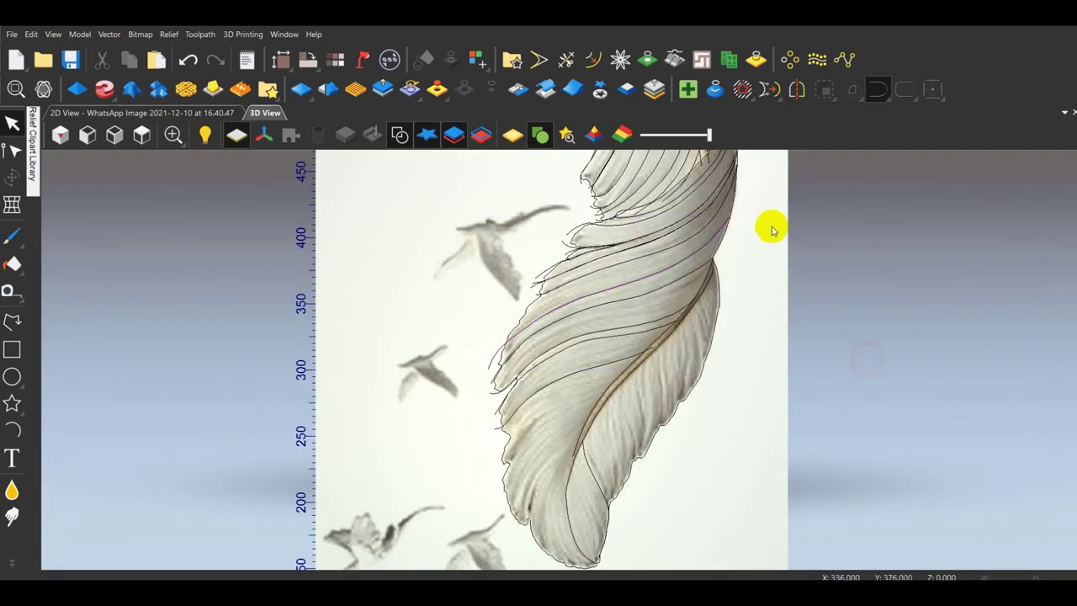
Move the upper end node of the joined barb line further up along the opposite outline.
scroll(744, 232, up, 2)
click(680, 254)
key(n)
scroll(676, 240, up, 3)
scroll(343, 270, up, 2)
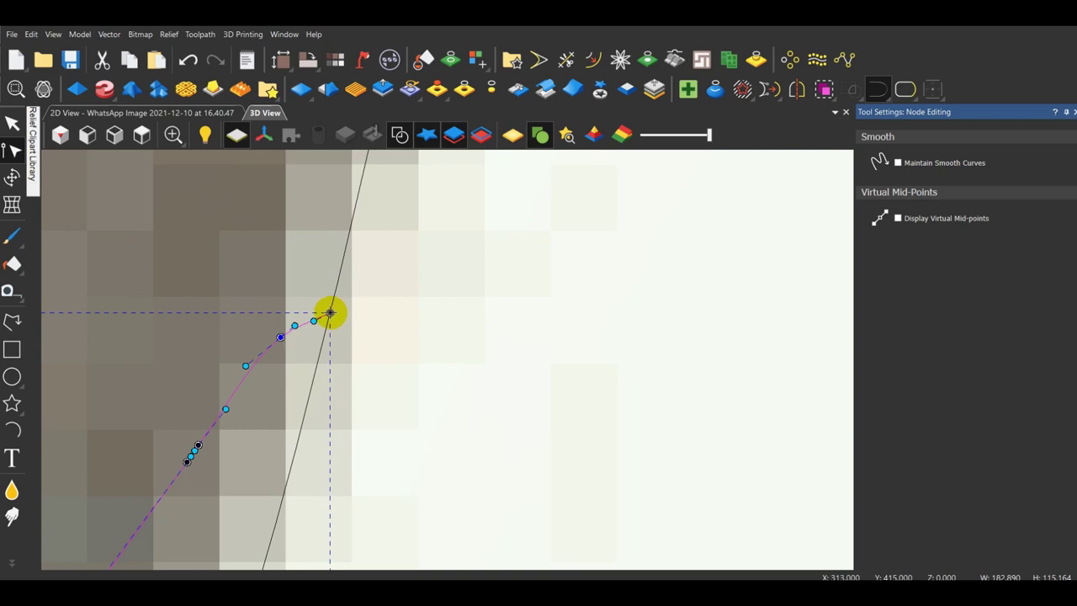
drag(330, 312, 352, 175)
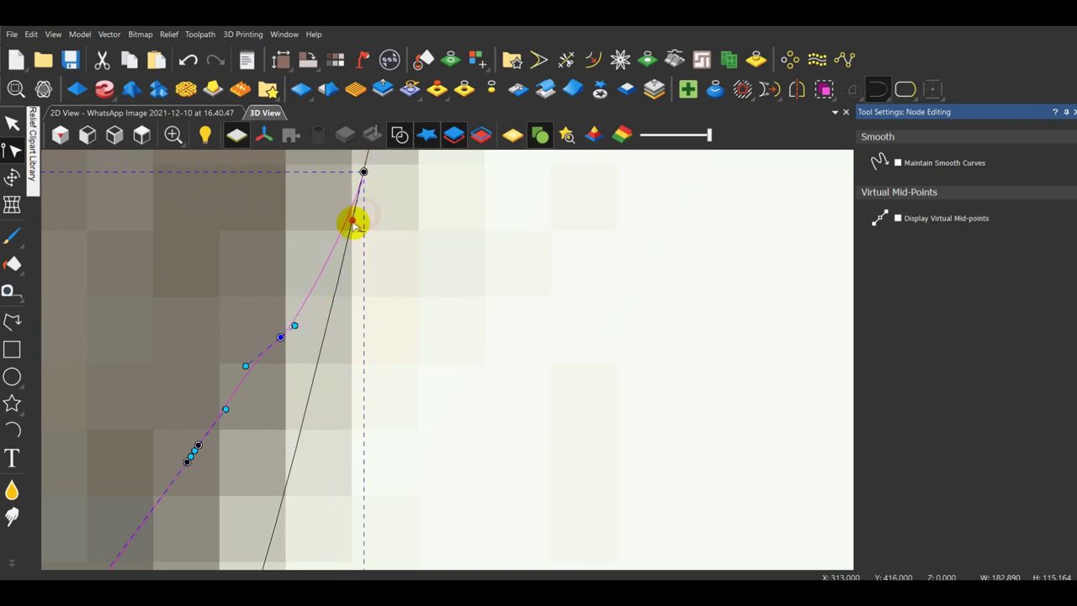
scroll(504, 318, down, 5)
click(526, 323)
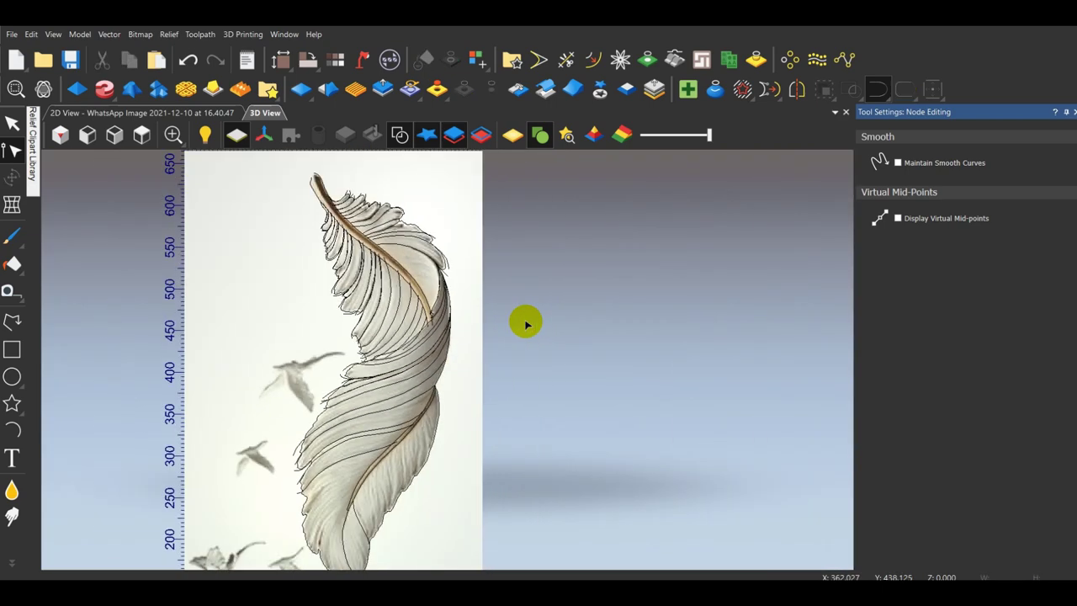
Draw a smooth polyline for the next barb down, from the shaft to the outline notch, about 82 mm wide and 64 mm high.
key(Escape)
click(11, 322)
scroll(368, 449, up, 7)
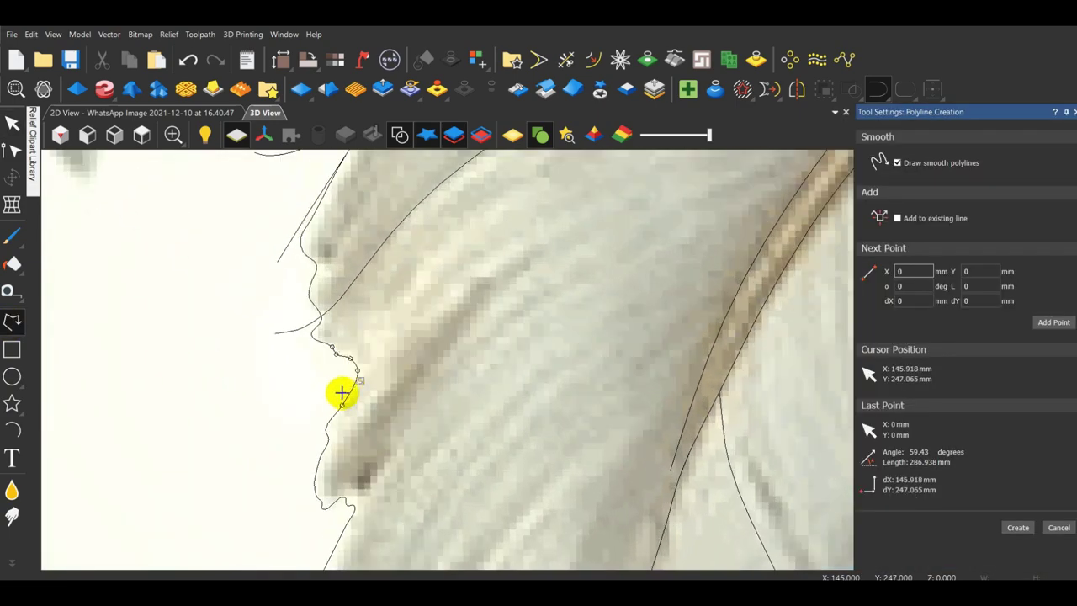
scroll(320, 393, down, 3)
scroll(390, 430, up, 2)
scroll(372, 462, down, 2)
scroll(645, 244, up, 2)
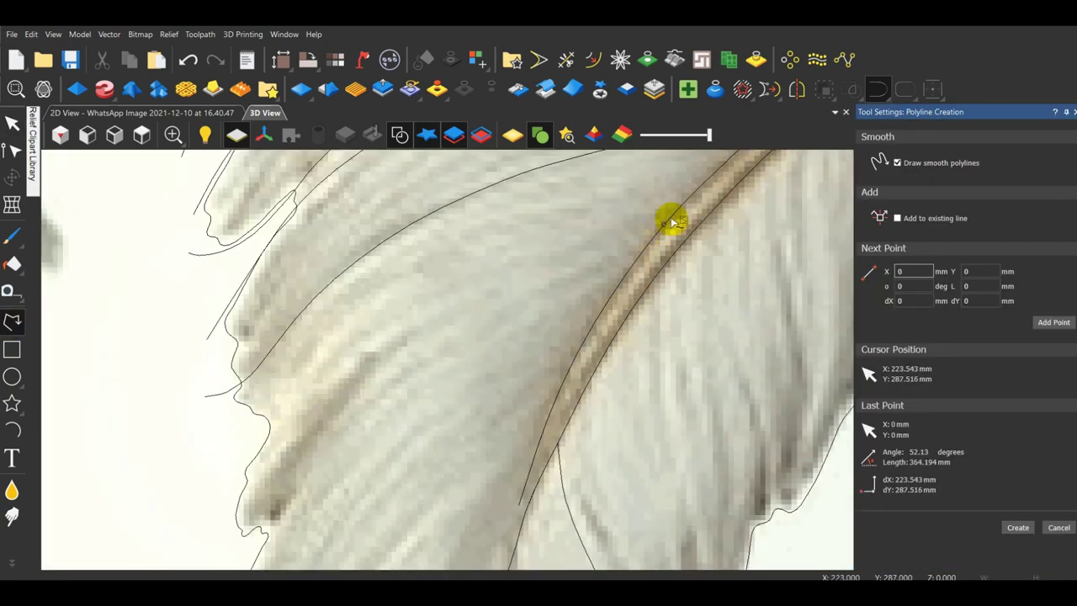
click(673, 215)
click(505, 280)
click(358, 375)
click(288, 463)
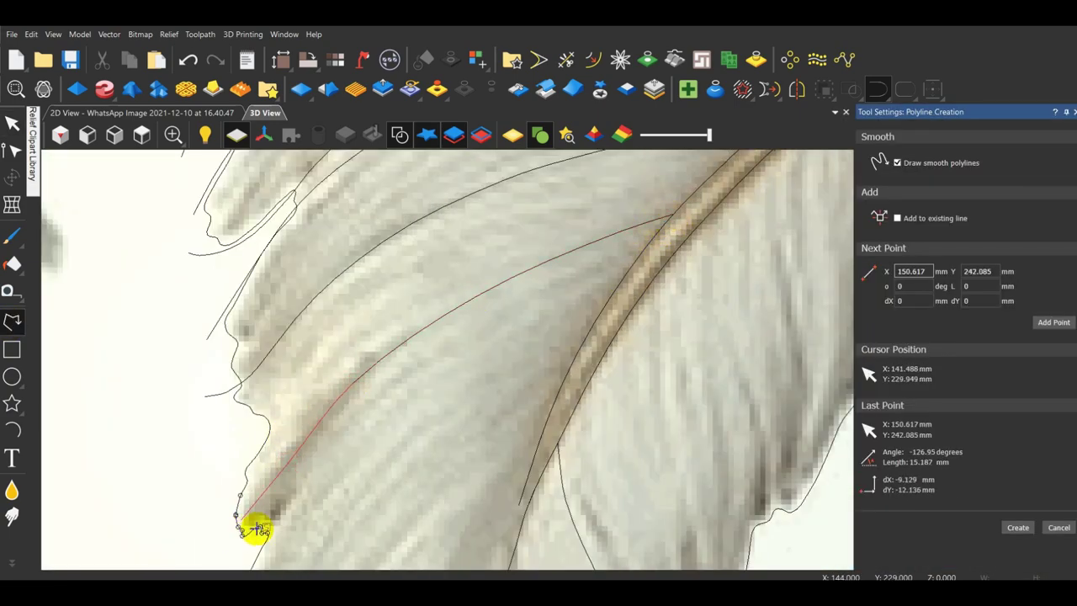
click(260, 527)
right_click(239, 531)
scroll(449, 355, down, 3)
scroll(386, 362, up, 1)
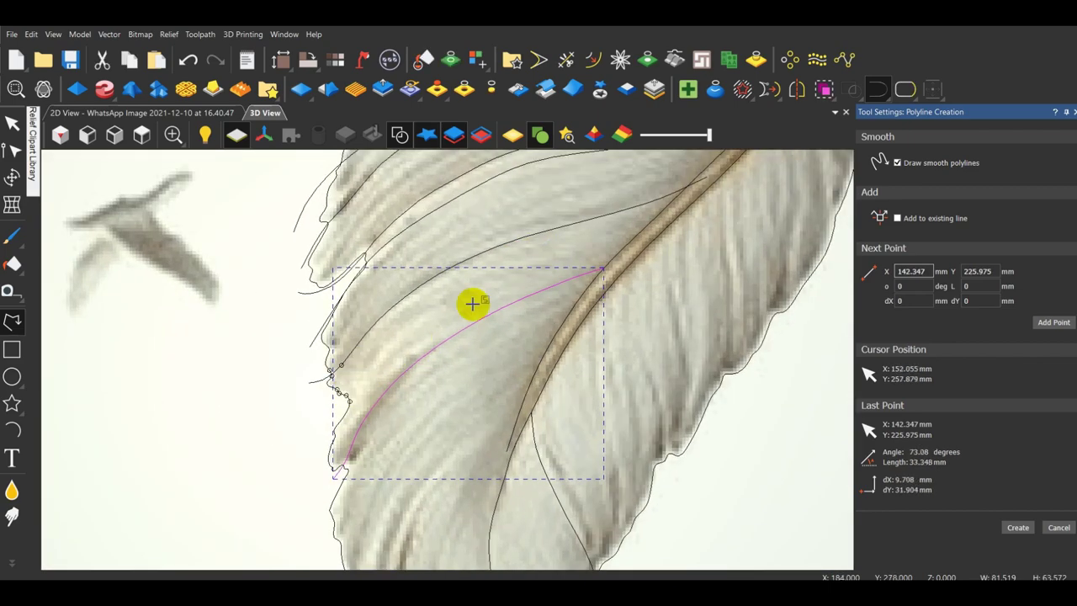
Retrace the barb line above it with a smooth polyline from outside the outline to the shaft, ending at about X 249.7, Y 313.5 mm.
scroll(315, 371, up, 4)
click(298, 440)
click(334, 383)
scroll(361, 350, up, 2)
click(371, 348)
click(465, 234)
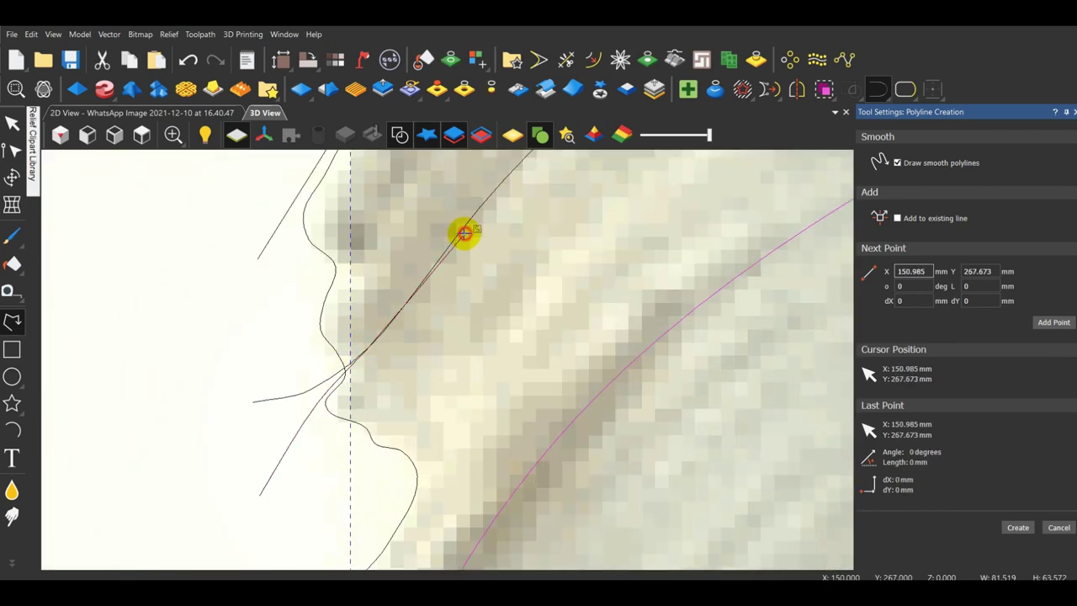
scroll(471, 244, down, 5)
scroll(513, 276, up, 3)
click(480, 296)
click(618, 220)
click(746, 173)
scroll(732, 180, down, 4)
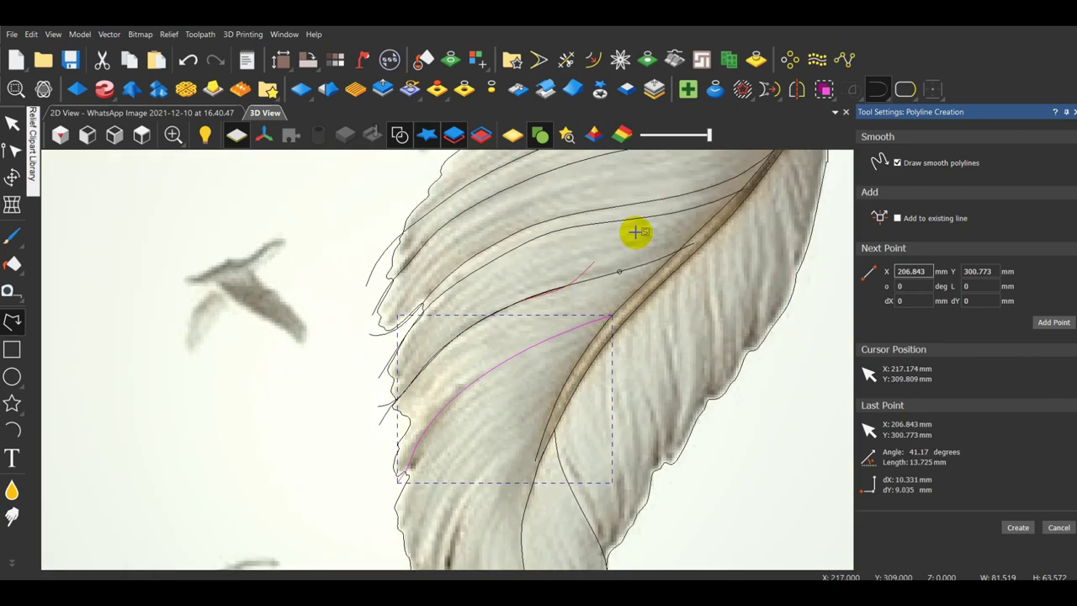
scroll(628, 264, up, 3)
click(587, 280)
scroll(645, 252, up, 3)
click(653, 267)
click(768, 219)
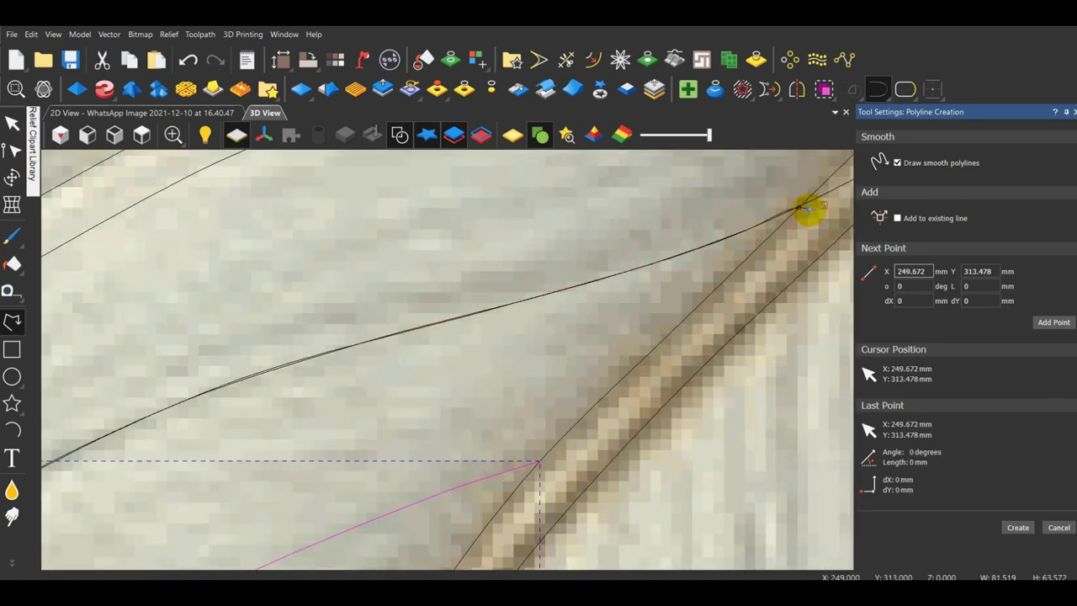
scroll(757, 240, down, 5)
key(Escape)
click(781, 372)
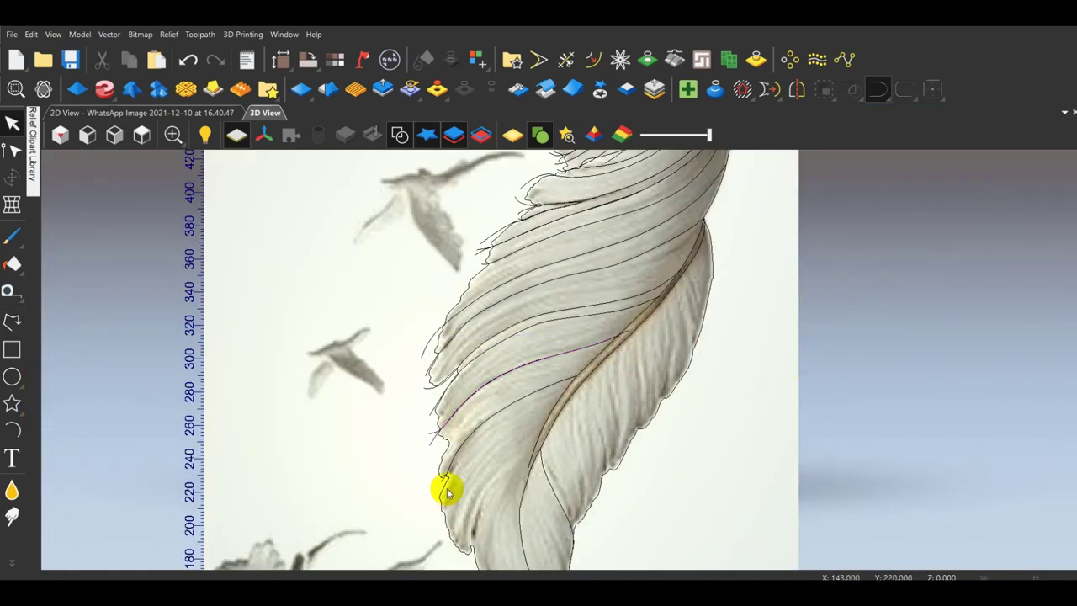
Move the outline-side end node of the lowest barb line further outside the feather outline.
scroll(446, 492, up, 3)
click(431, 473)
click(11, 152)
scroll(429, 442, up, 2)
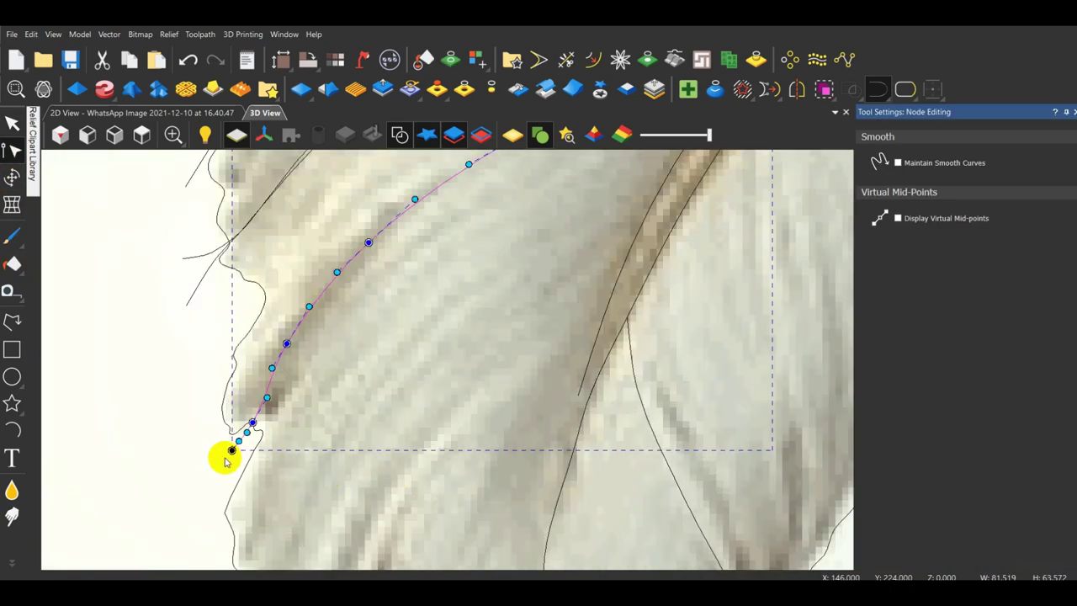
drag(232, 449, 220, 455)
click(13, 318)
scroll(306, 412, down, 3)
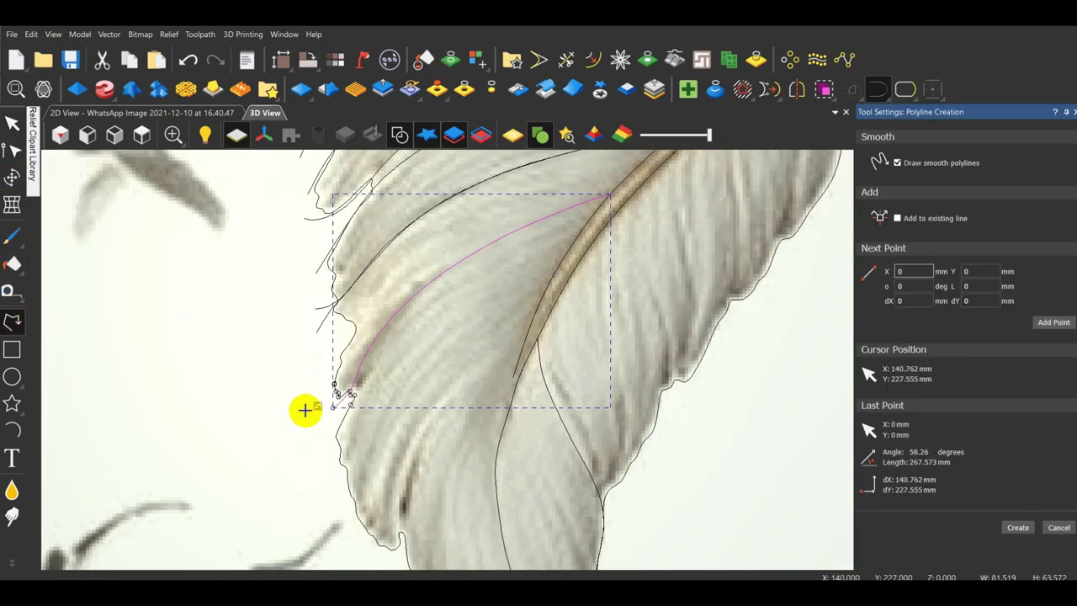
scroll(353, 412, up, 5)
Fine-tune the end node of the lowest barb line and its neighbouring point where the line crosses the outline.
click(12, 152)
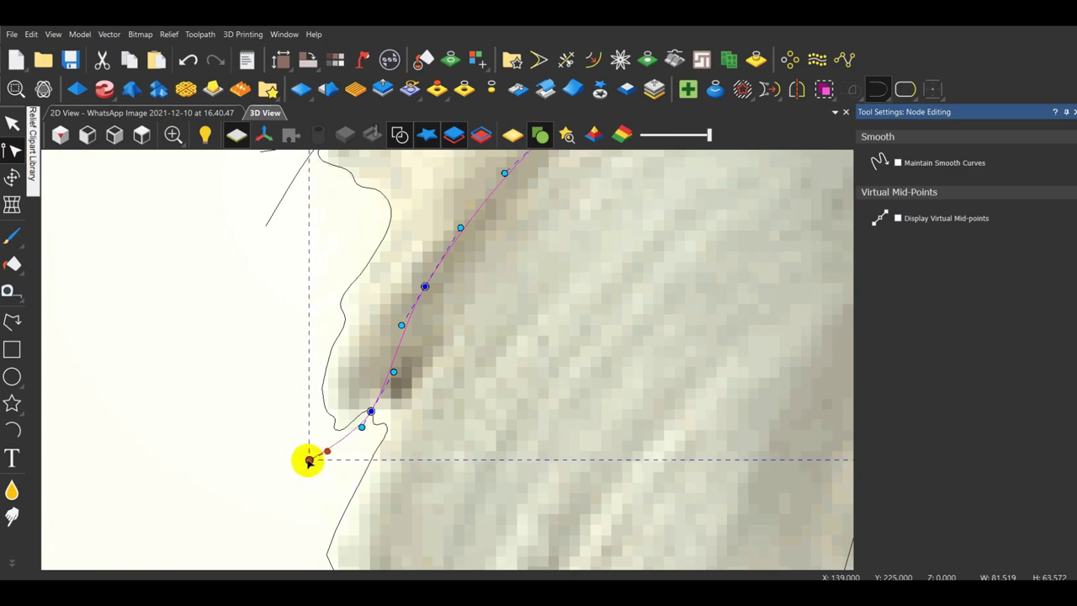
scroll(352, 428, up, 2)
drag(361, 418, 348, 417)
drag(263, 490, 249, 490)
drag(348, 418, 353, 423)
scroll(450, 378, down, 5)
click(451, 385)
scroll(445, 379, down, 2)
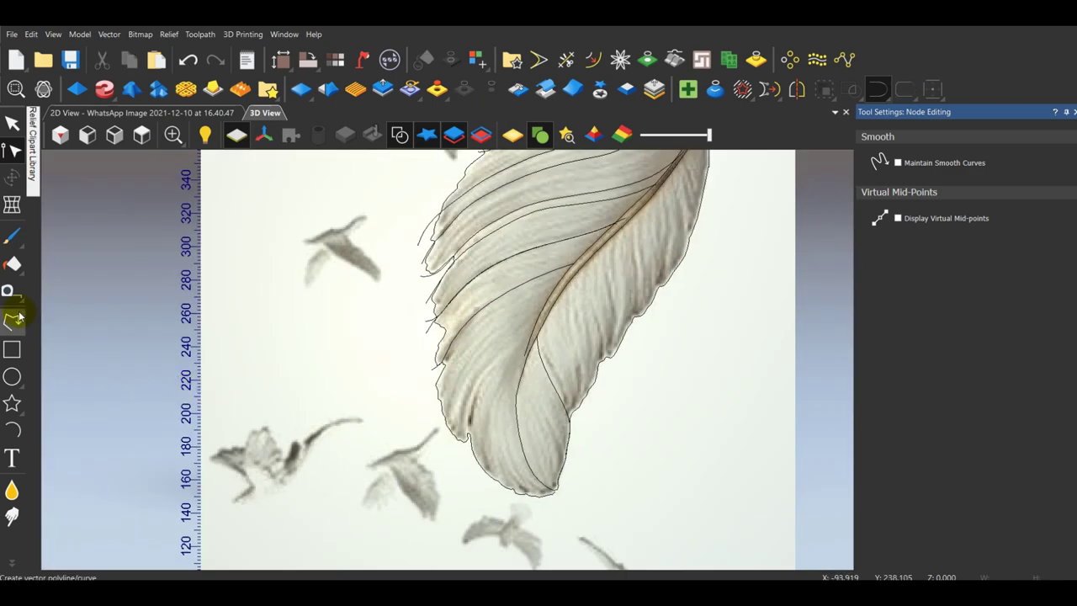
Retrace the lowest barb line with a smooth polyline from outside the outline notch to the shaft, about 85 mm wide and 66 mm high.
click(13, 319)
scroll(455, 383, up, 4)
click(365, 384)
scroll(409, 313, up, 2)
click(411, 312)
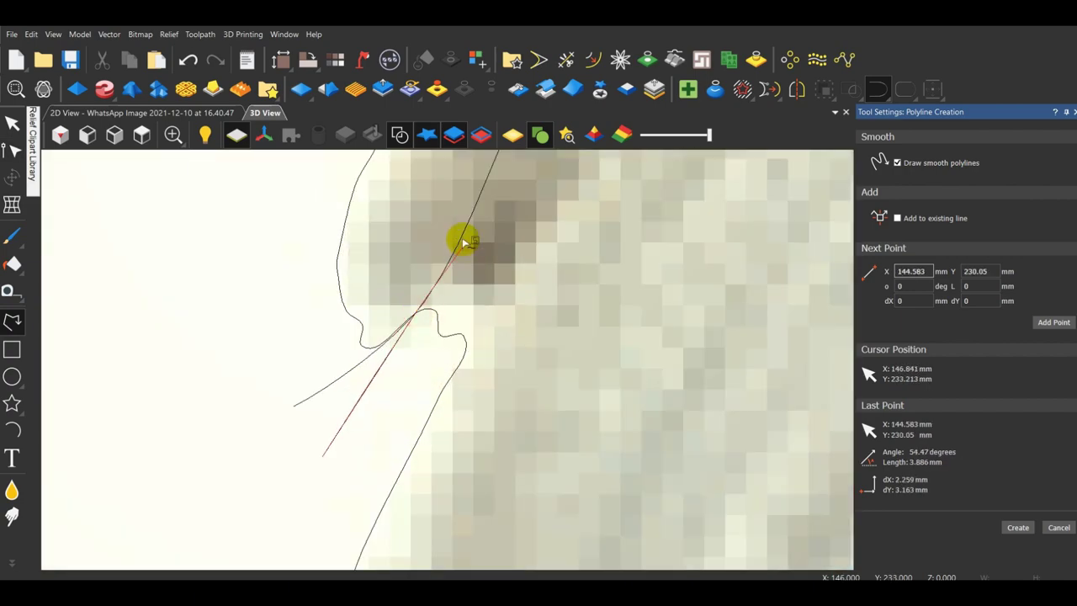
click(461, 238)
scroll(468, 239, down, 4)
scroll(504, 241, up, 3)
click(552, 180)
scroll(551, 185, down, 4)
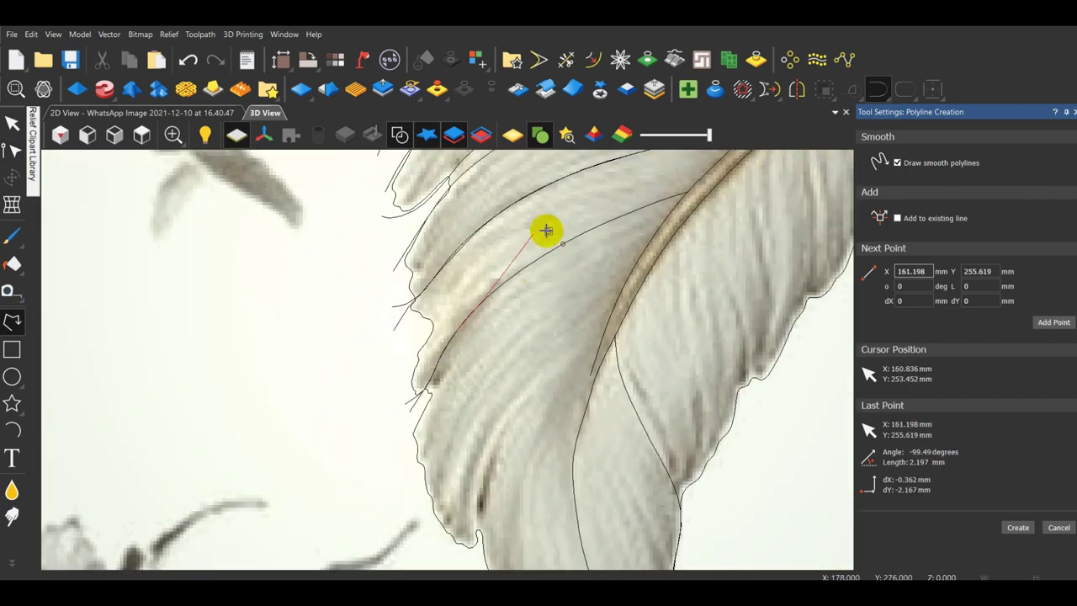
scroll(543, 231, up, 3)
scroll(623, 178, down, 4)
scroll(659, 173, up, 4)
click(612, 239)
scroll(676, 221, up, 2)
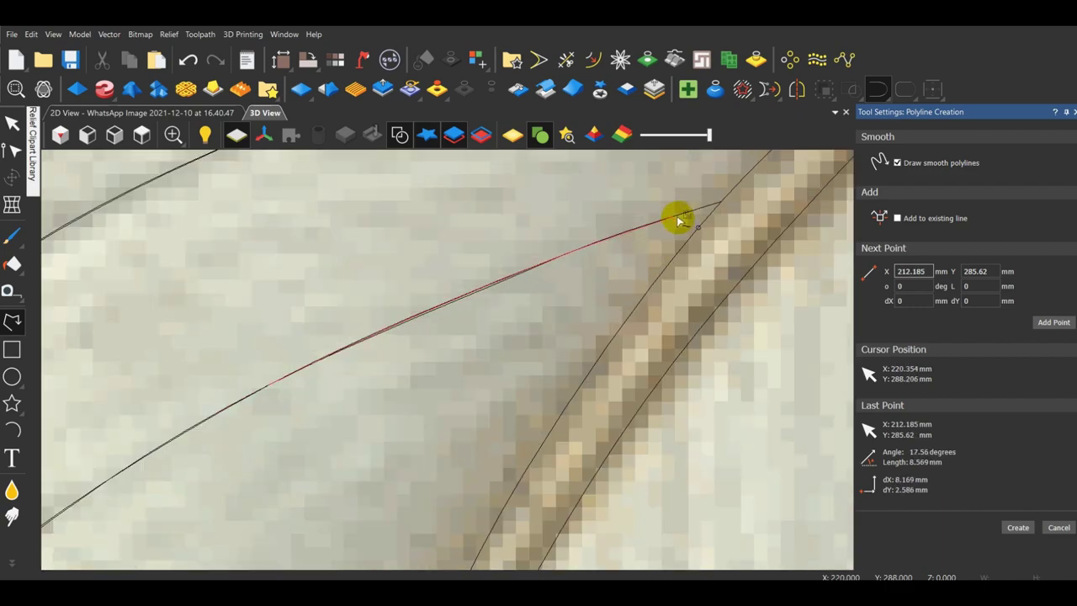
click(733, 205)
right_click(733, 206)
Draw a smooth polyline just below that barb line, from outside the notch to the shaft, about 77 mm wide and 59 mm high.
scroll(580, 252, down, 4)
scroll(323, 449, up, 4)
click(303, 501)
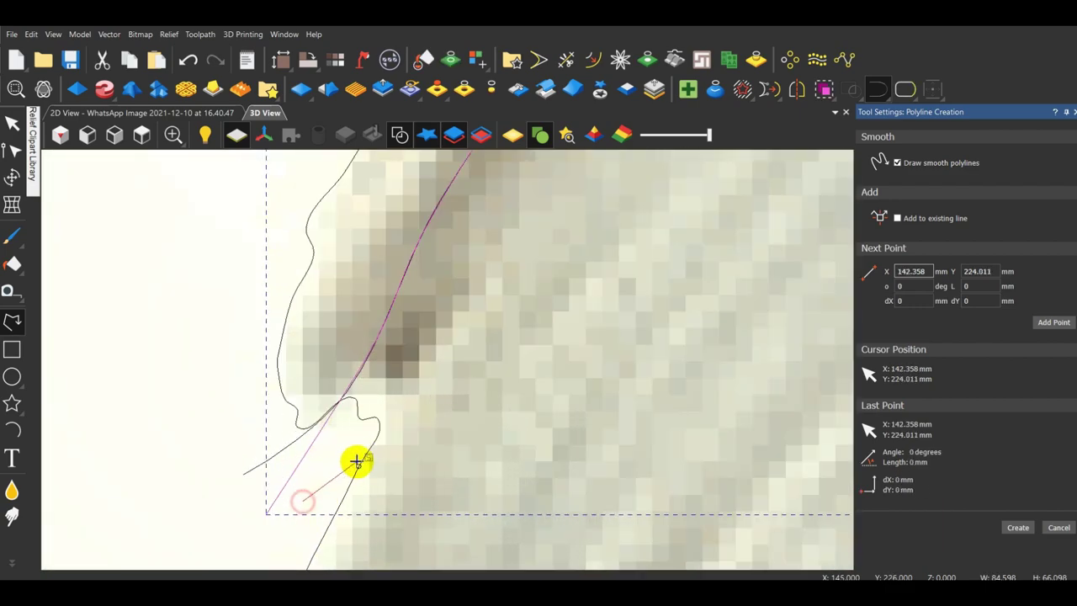
scroll(432, 360, down, 2)
click(502, 274)
scroll(511, 266, down, 2)
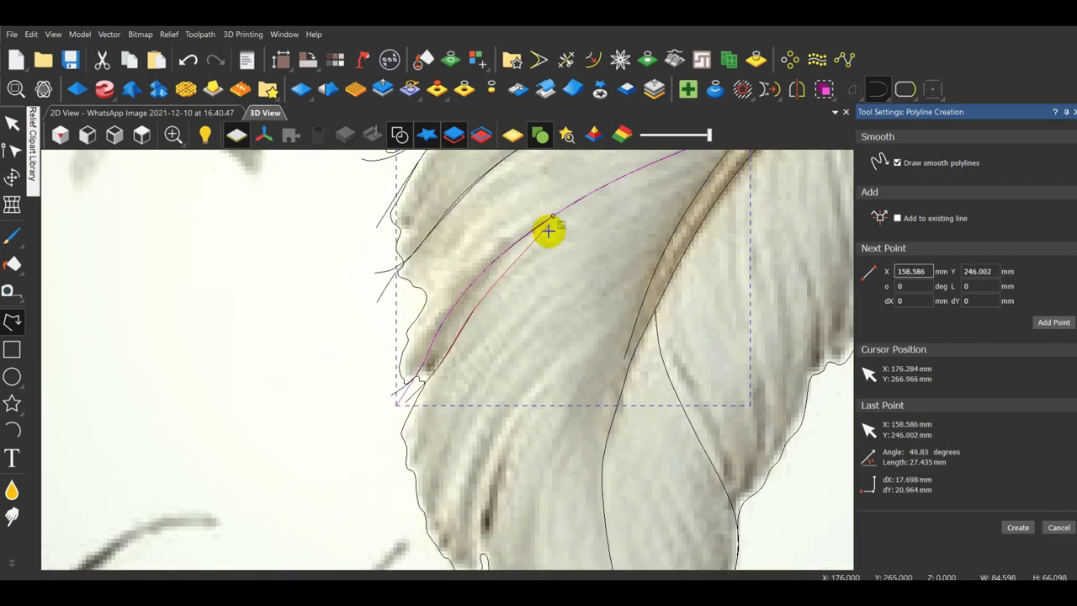
click(646, 194)
scroll(644, 202, down, 2)
scroll(626, 234, up, 5)
Draw a smooth polyline from below the next outline notch along the dark barb edge to the shaft, about 40 mm wide and 71 mm high.
scroll(631, 224, down, 3)
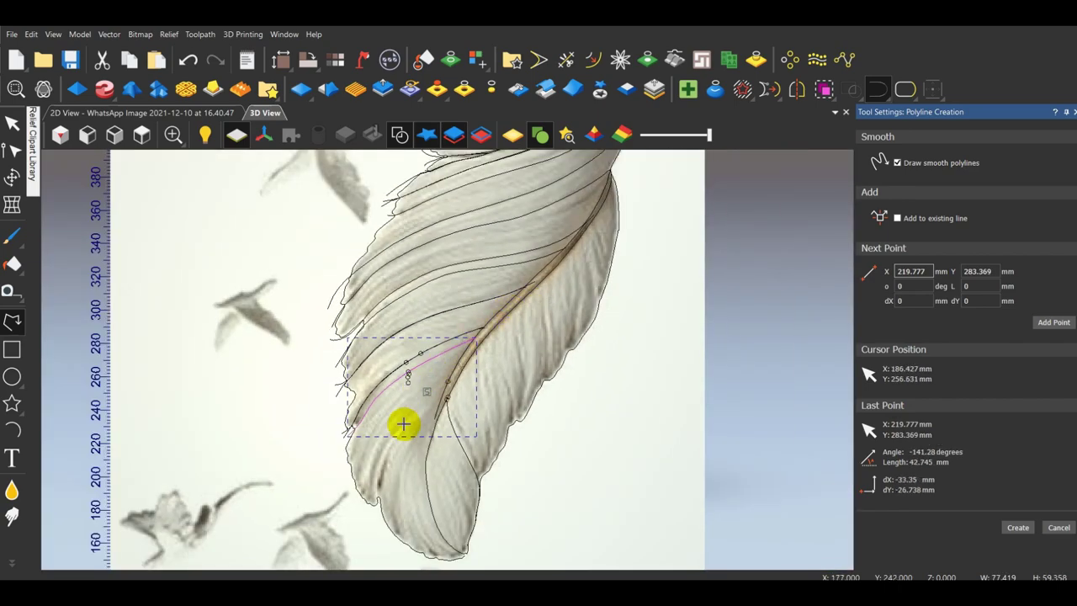
scroll(404, 423, up, 3)
click(414, 268)
scroll(429, 290, down, 4)
scroll(457, 267, up, 1)
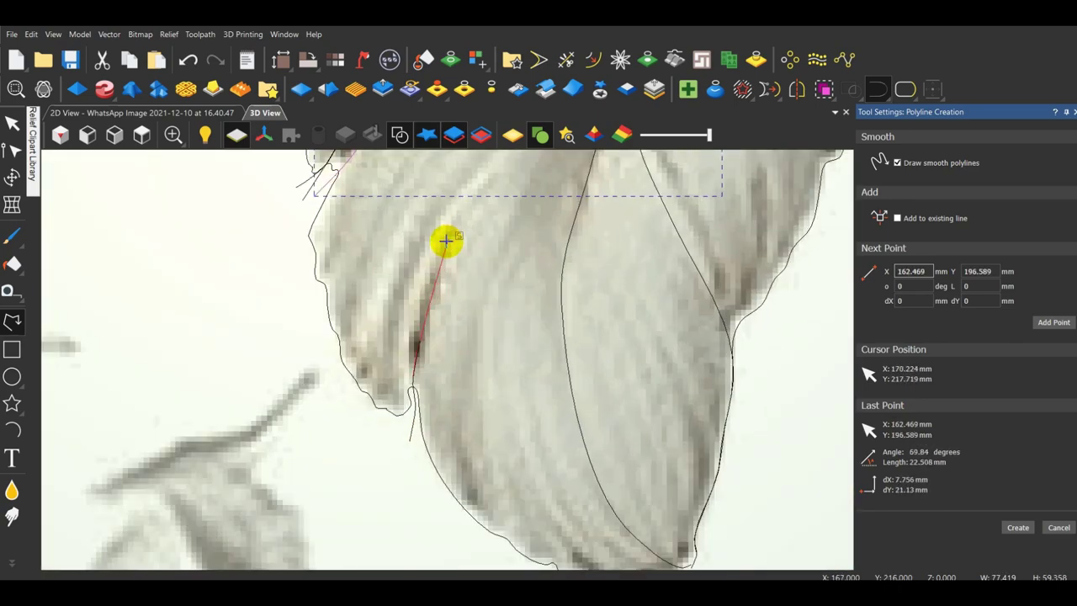
click(448, 255)
scroll(450, 251, down, 2)
scroll(467, 269, up, 3)
click(468, 310)
click(574, 223)
scroll(574, 227, down, 4)
scroll(531, 298, up, 5)
click(485, 305)
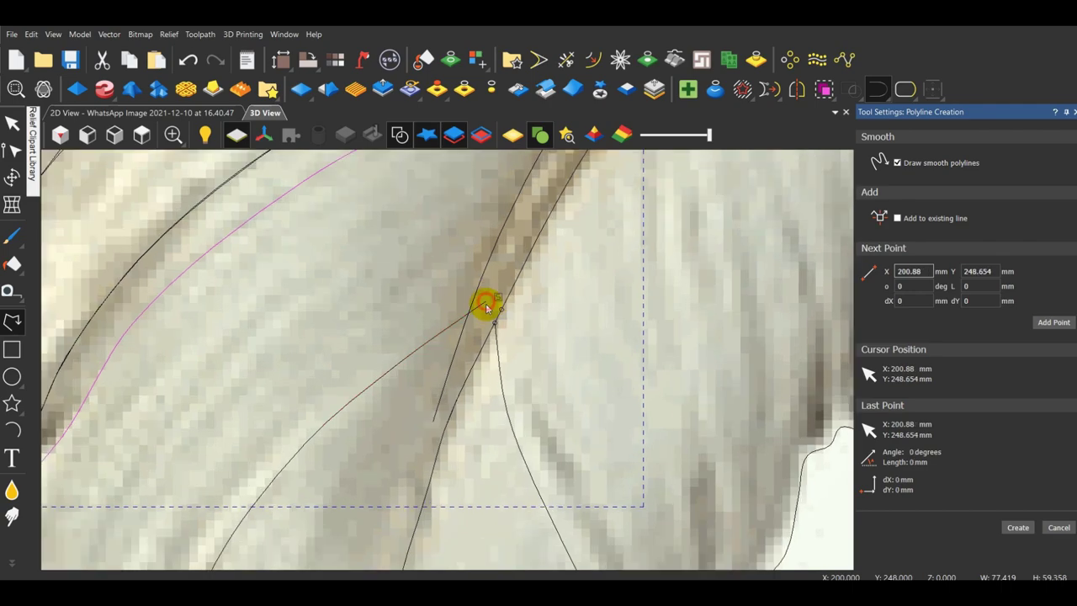
right_click(485, 305)
Draw a smooth polyline along the outside of the left outline and up the barb line above to the shaft, about 81 by 89 mm.
scroll(471, 319, down, 5)
scroll(291, 462, up, 4)
scroll(290, 424, down, 2)
scroll(504, 252, down, 5)
scroll(455, 354, up, 5)
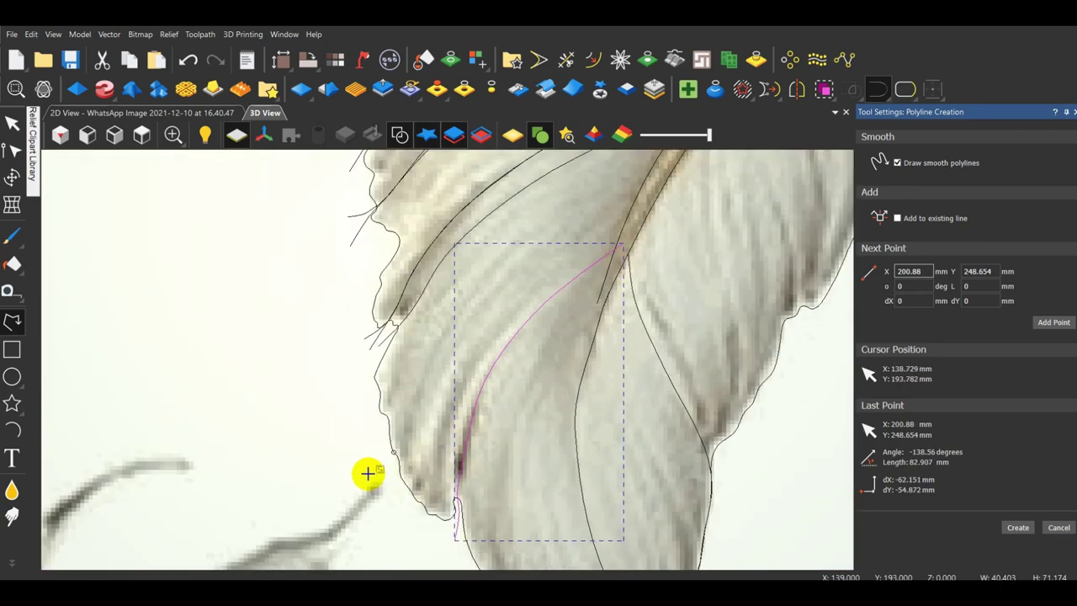
click(367, 474)
click(365, 450)
scroll(368, 385, up, 2)
click(439, 266)
scroll(488, 252, down, 4)
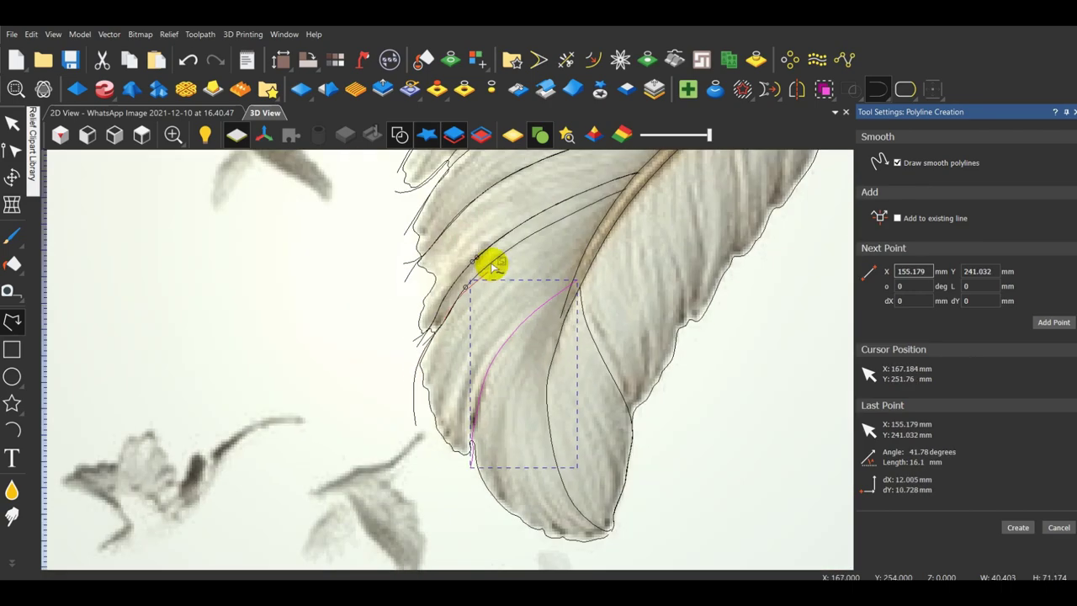
scroll(493, 264, up, 4)
click(490, 261)
click(577, 204)
scroll(588, 221, down, 3)
scroll(602, 235, up, 4)
click(567, 246)
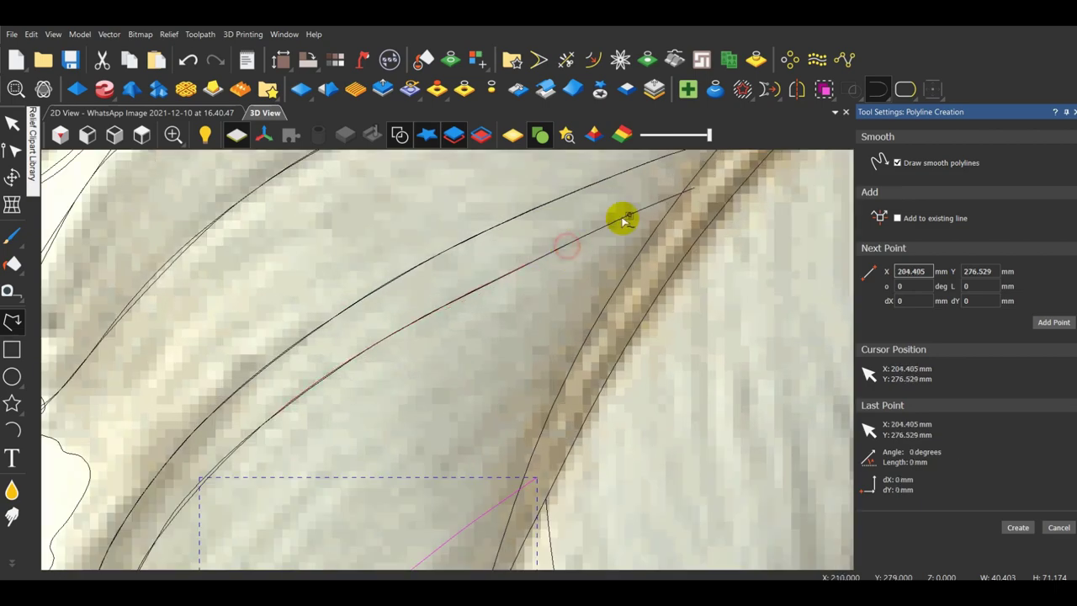
click(687, 196)
Draw a smooth polyline for the next lower barb, from the shaft down past the bottom outline, about 22 mm wide and 79 mm high.
scroll(685, 193, down, 4)
scroll(372, 289, up, 4)
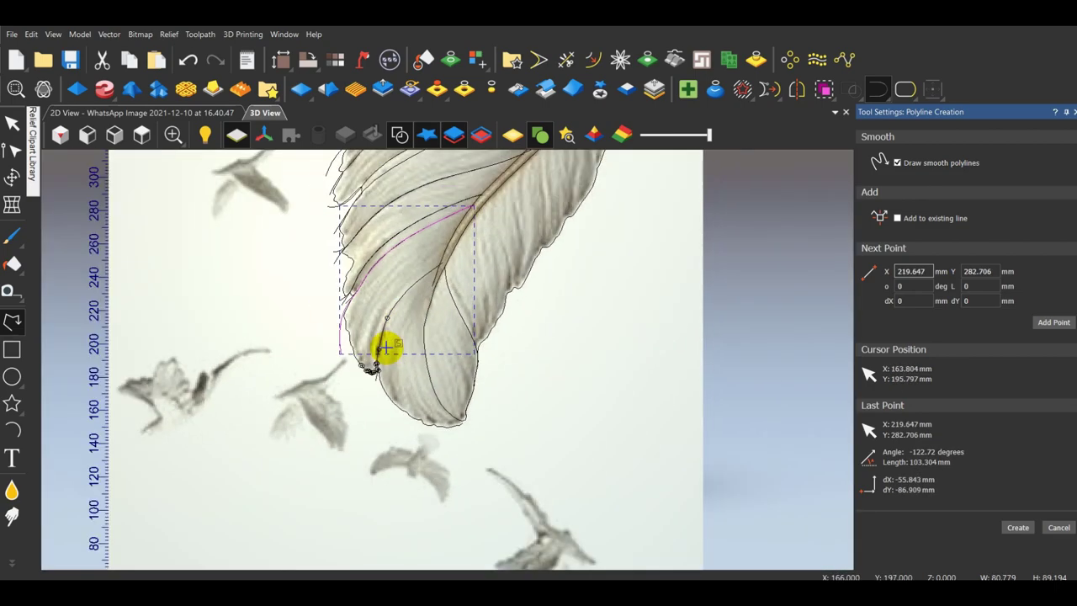
scroll(405, 324, up, 5)
click(478, 230)
click(366, 432)
scroll(429, 404, down, 3)
scroll(407, 467, up, 4)
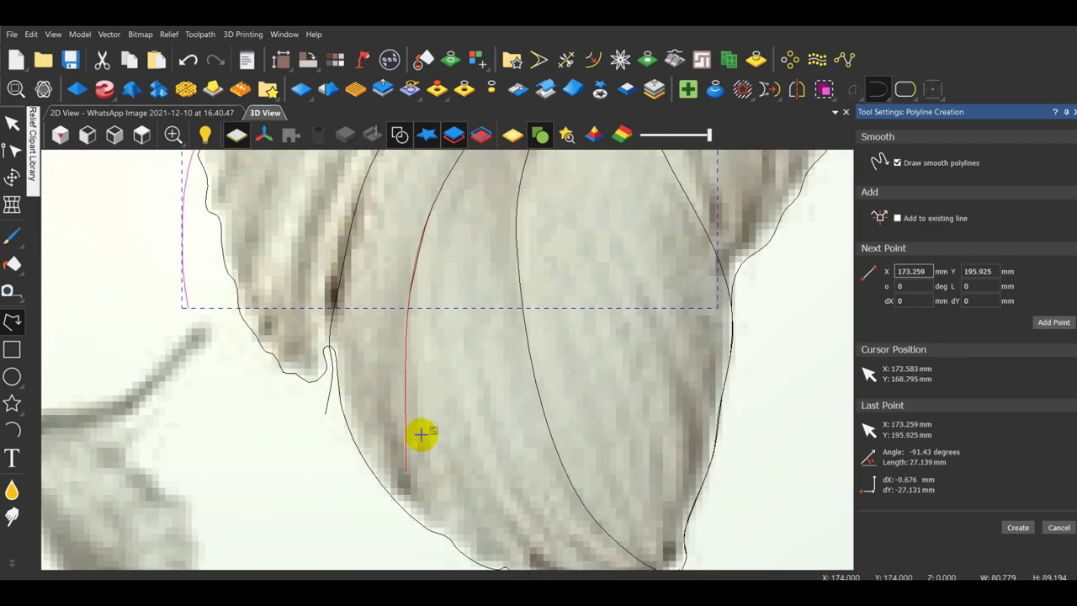
click(412, 388)
scroll(437, 407, down, 3)
scroll(443, 411, up, 4)
click(449, 396)
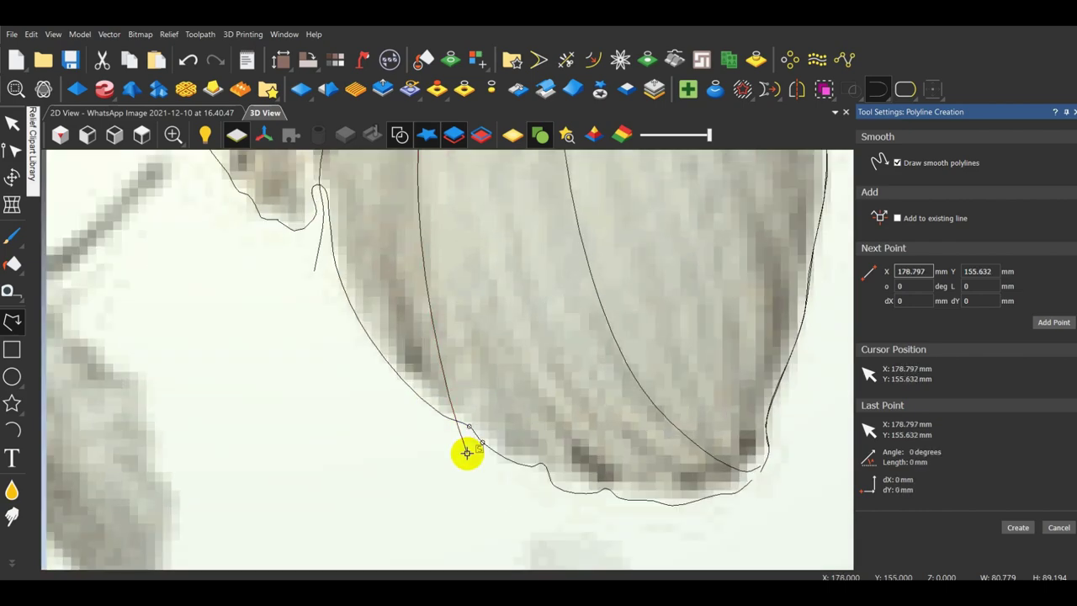
Retrace the barb line above with a smooth polyline from outside the lower outline through the notch to the shaft, about 38 by 79 mm.
click(322, 253)
scroll(337, 238, down, 3)
scroll(382, 255, up, 5)
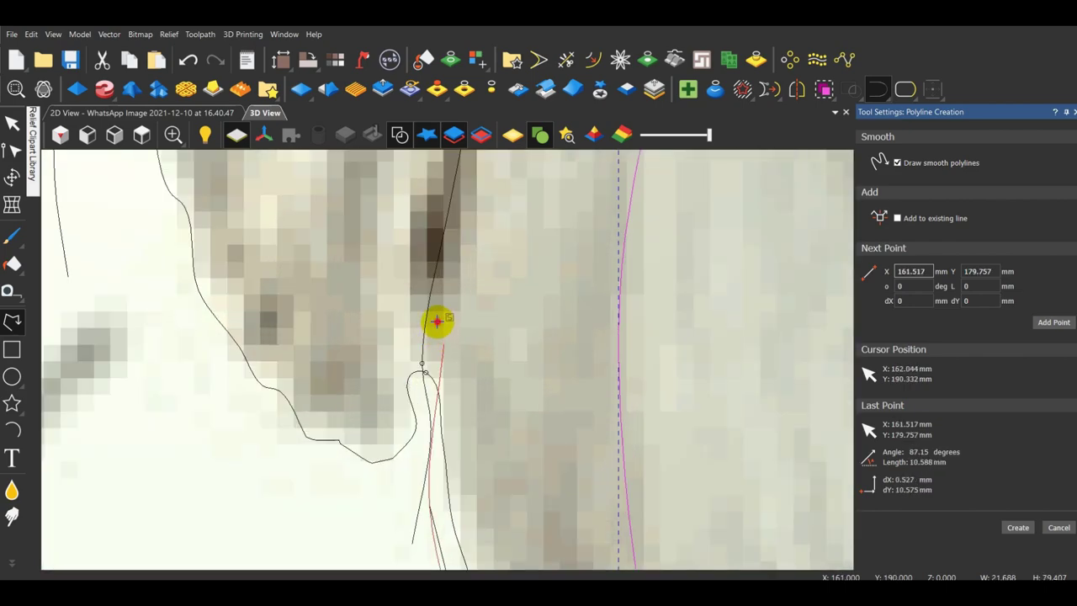
scroll(477, 274, down, 4)
scroll(448, 241, up, 3)
click(486, 159)
scroll(493, 219, down, 3)
scroll(508, 178, up, 3)
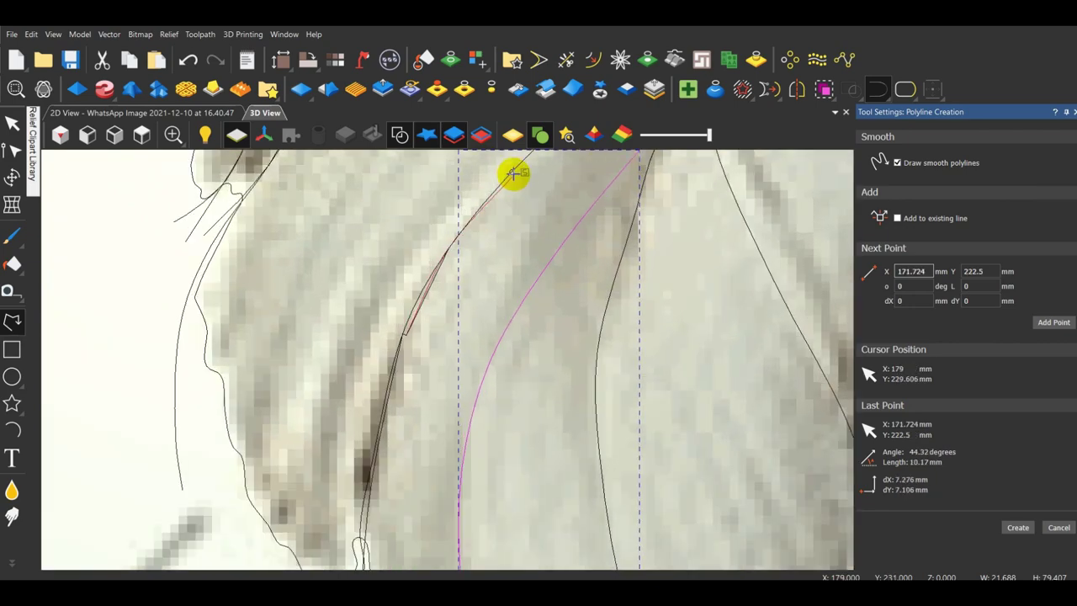
click(513, 174)
scroll(484, 336, down, 4)
scroll(500, 296, up, 4)
click(530, 295)
click(555, 276)
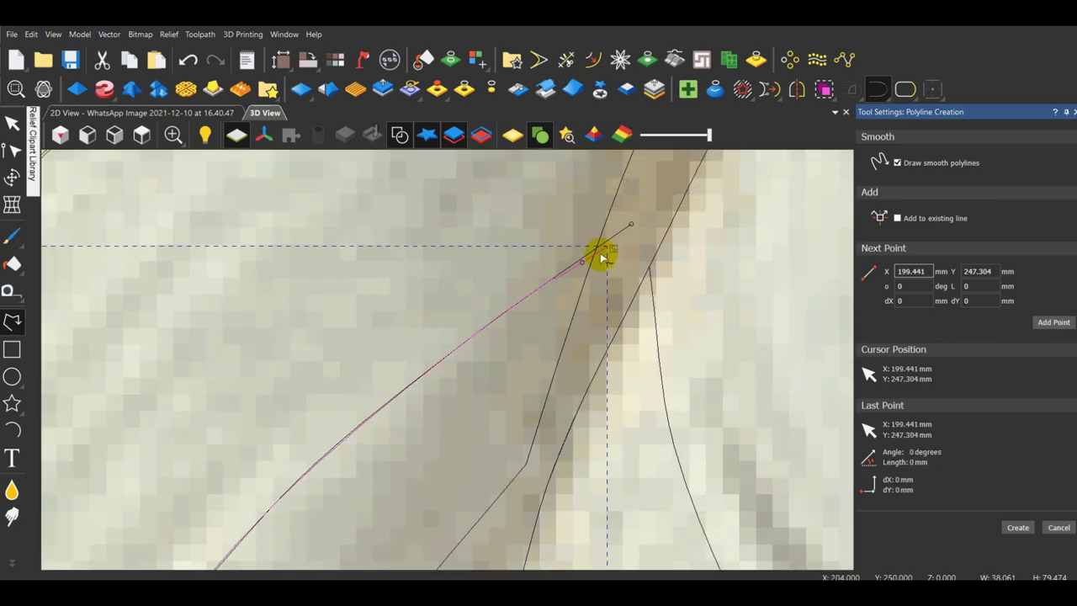
Adjust the nodes near the shaft end of the retraced barb line to straighten its short kinked segment.
scroll(504, 324, down, 3)
click(15, 150)
scroll(496, 310, up, 4)
scroll(486, 302, up, 5)
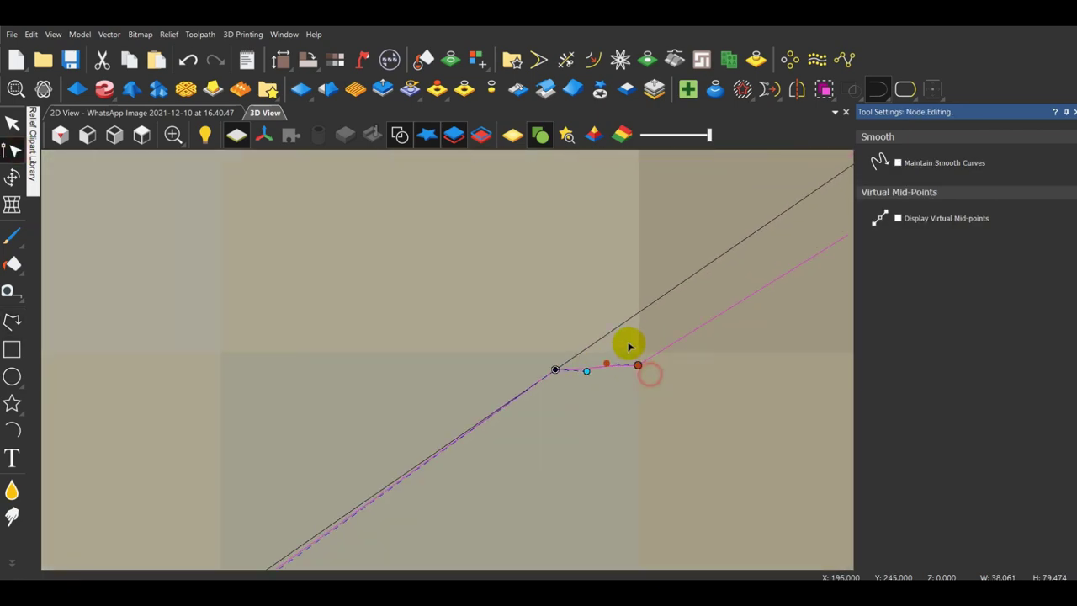
scroll(589, 362, up, 2)
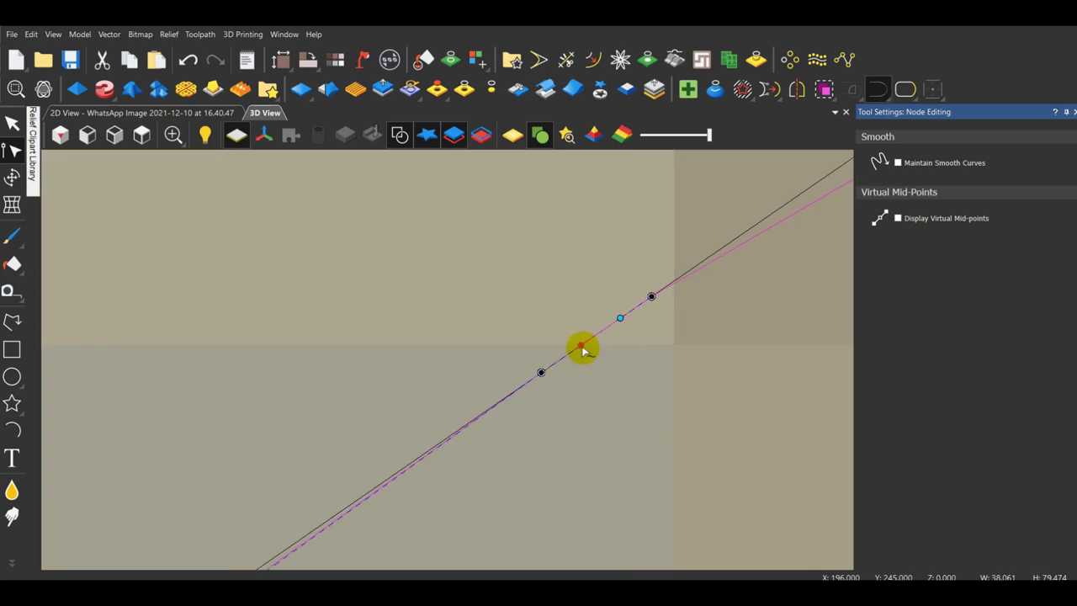
Move the upper end node of the lowest barb line onto the shaft and deselect the line.
scroll(572, 345, down, 4)
scroll(437, 382, up, 3)
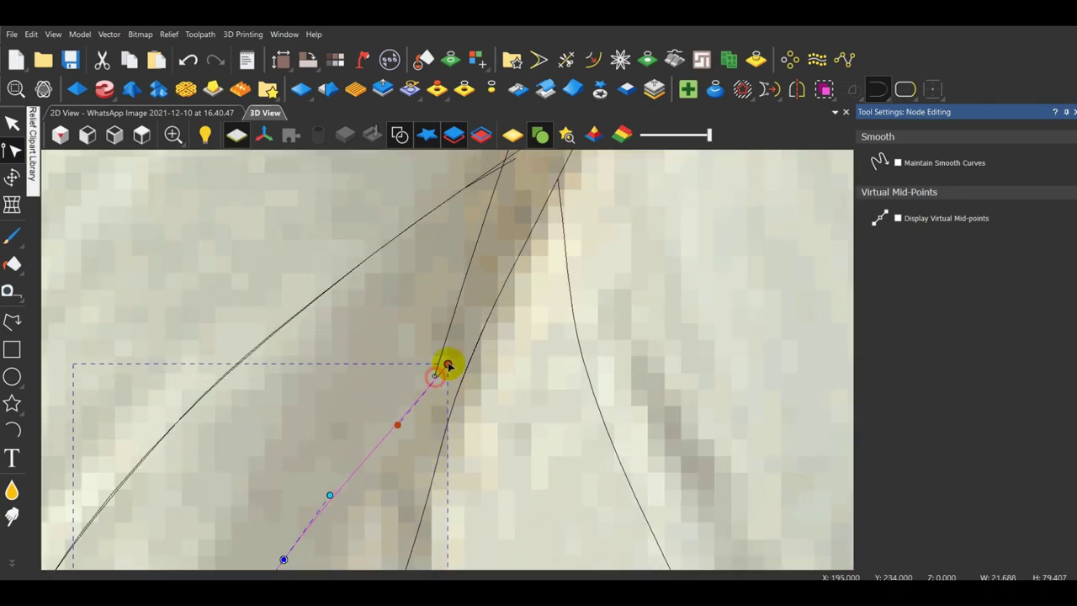
scroll(449, 366, down, 5)
click(606, 371)
scroll(605, 371, down, 3)
click(608, 376)
scroll(565, 375, up, 3)
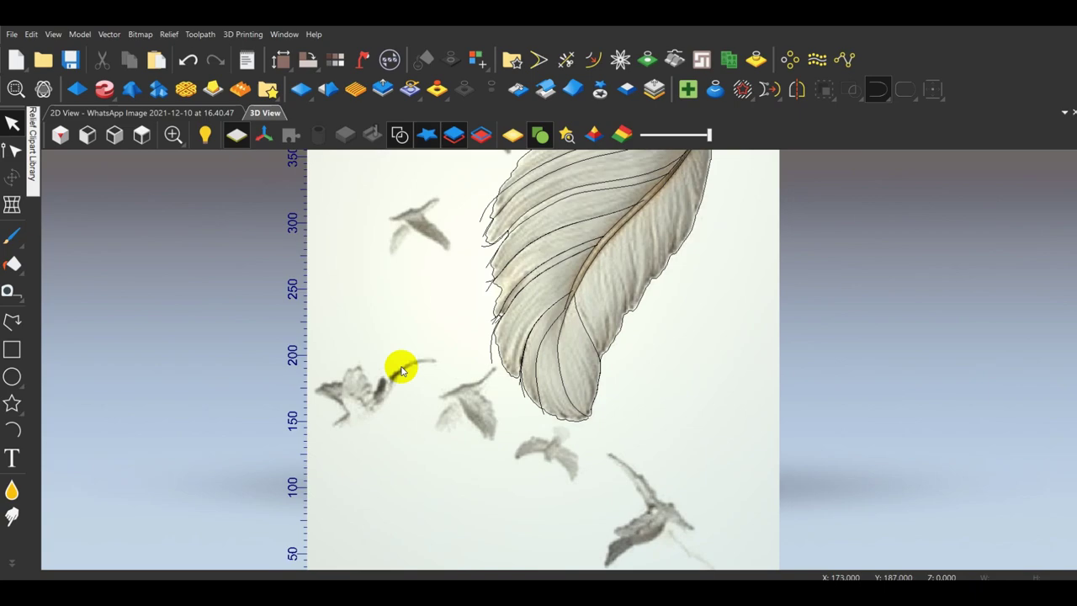
click(13, 323)
scroll(432, 386, up, 4)
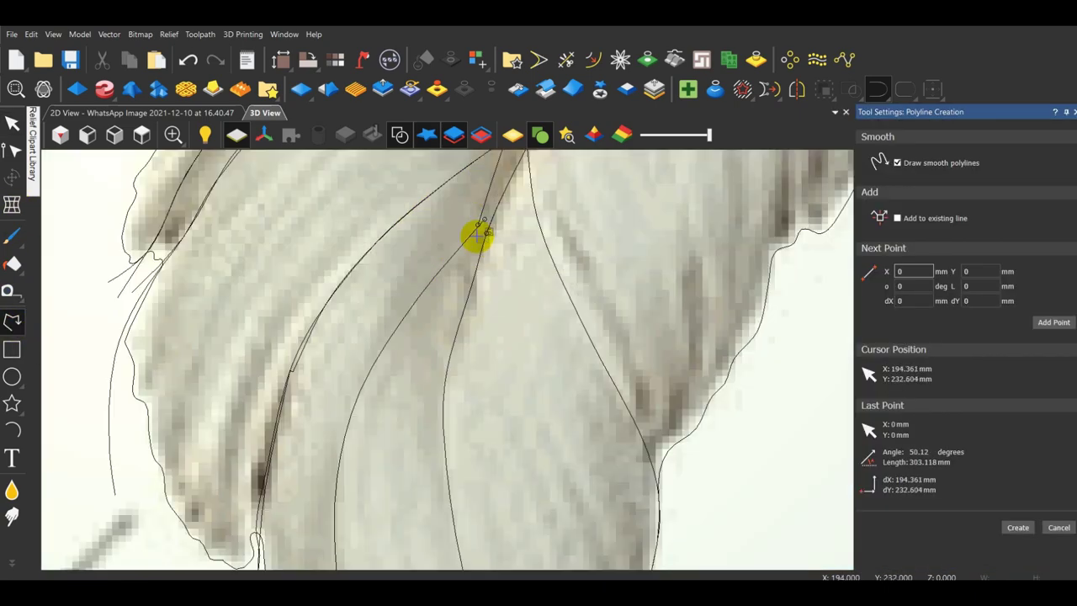
key(Escape)
Extend the fold line past the outline at the feather tip by moving its two end nodes outward, smoothing the end.
click(587, 280)
scroll(584, 281, down, 4)
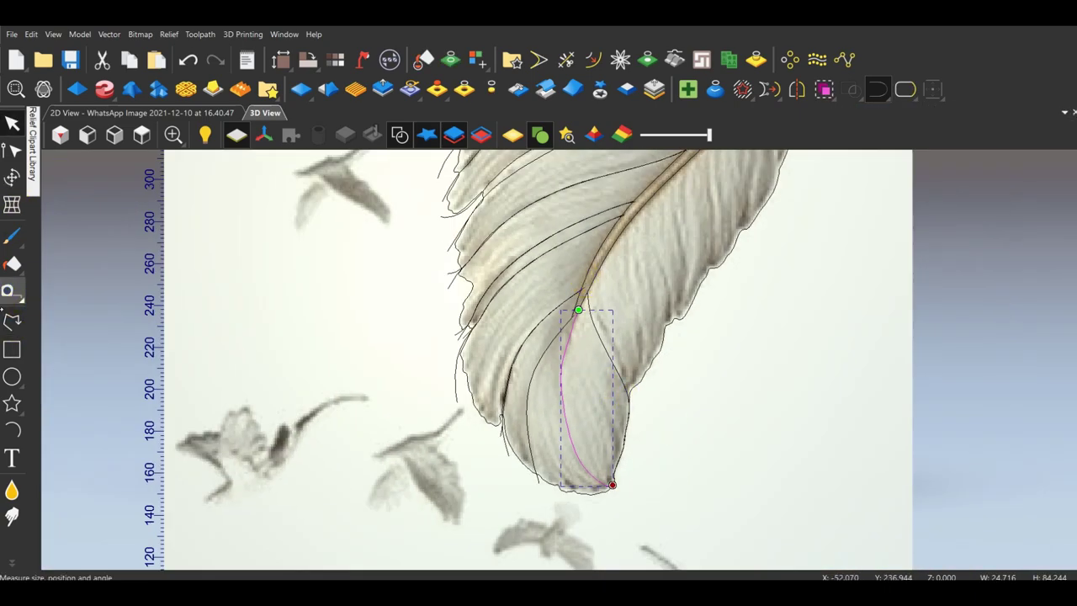
click(13, 321)
scroll(504, 509, up, 4)
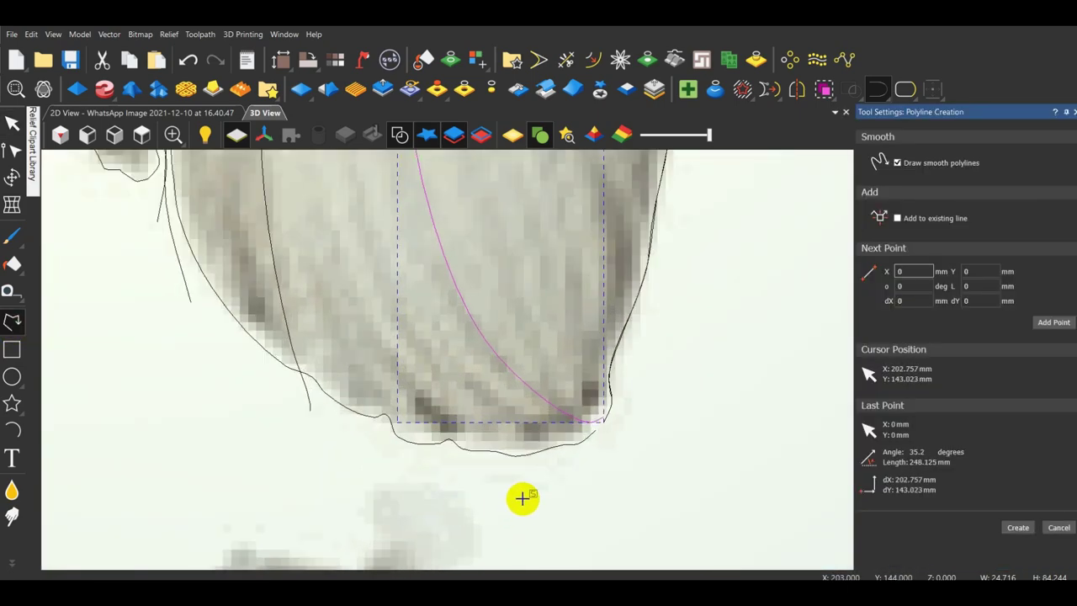
key(Escape)
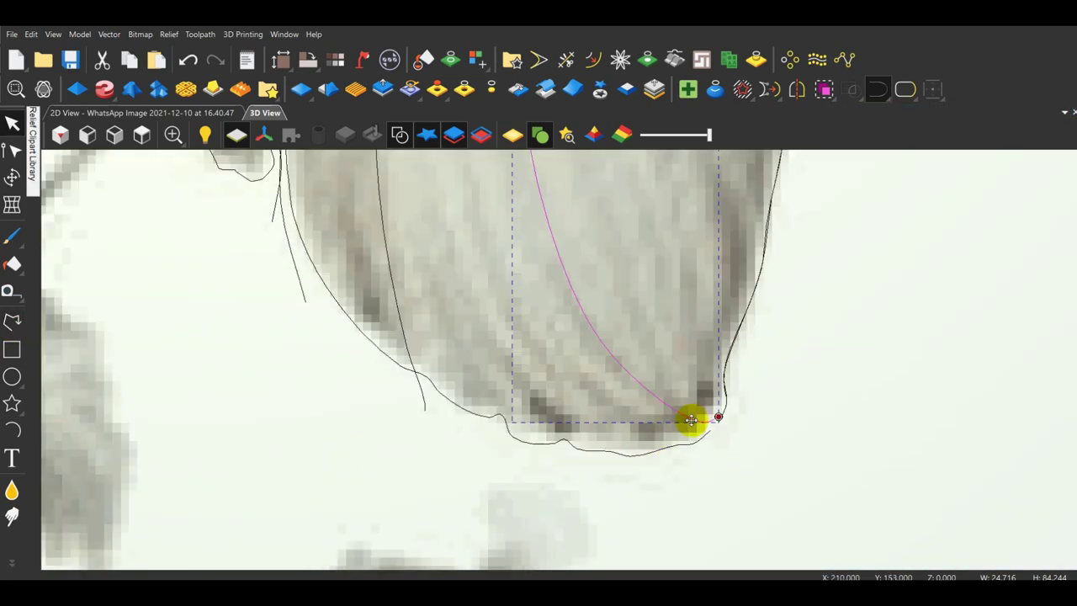
key(n)
scroll(603, 426, up, 4)
drag(529, 346, 651, 464)
drag(601, 389, 748, 475)
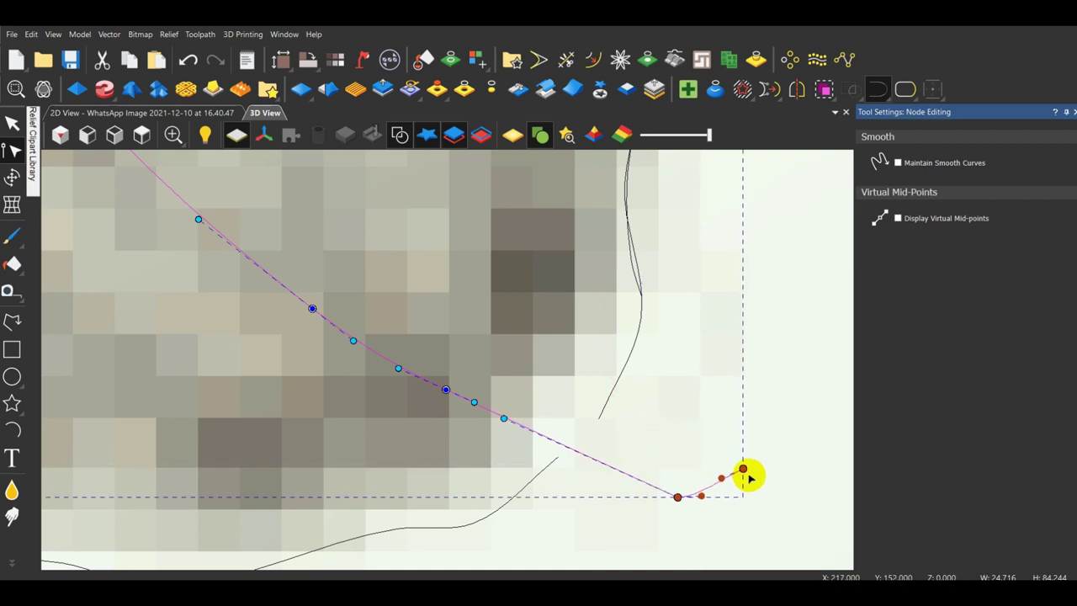
scroll(748, 475, down, 4)
click(730, 463)
click(542, 417)
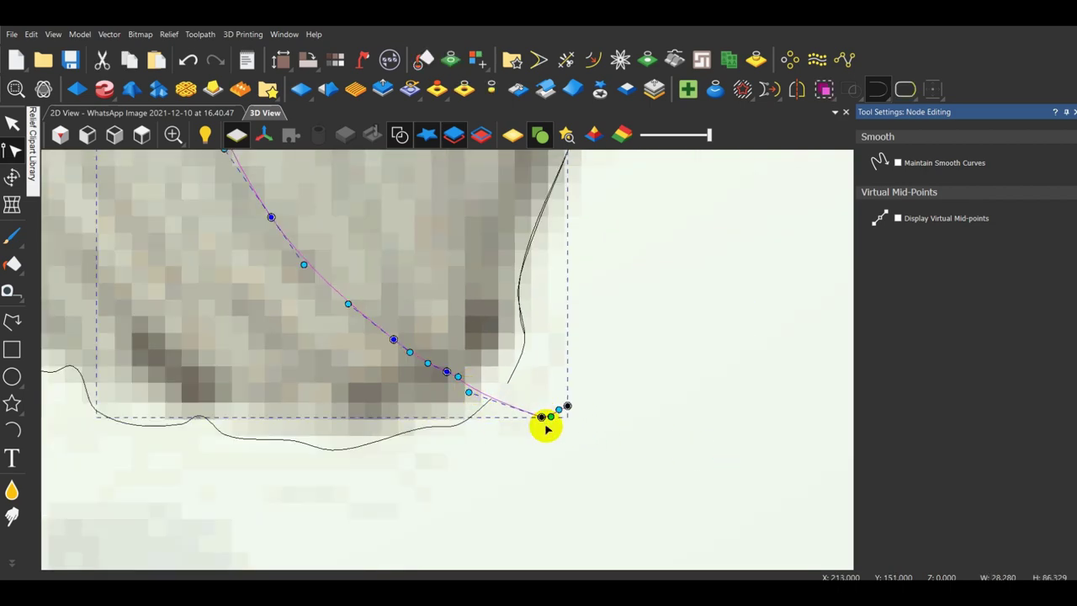
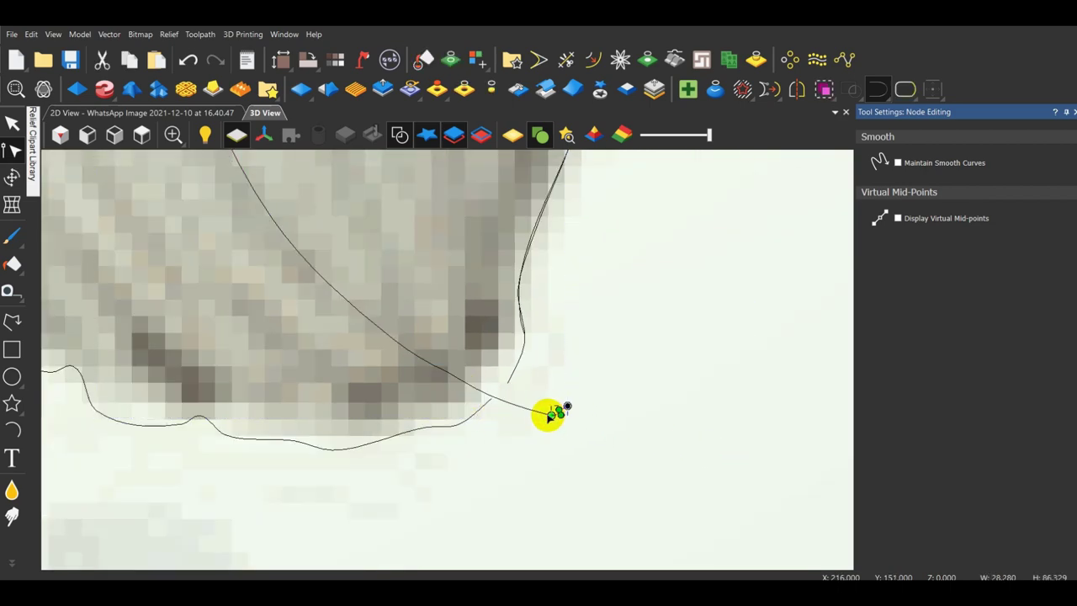
scroll(548, 418, down, 3)
key(Escape)
click(566, 465)
Draw a smooth polyline outside the bottom outline and up along the lowest barb line to the shaft, about 35 mm wide and 90 mm high.
scroll(557, 425, down, 3)
scroll(484, 352, up, 3)
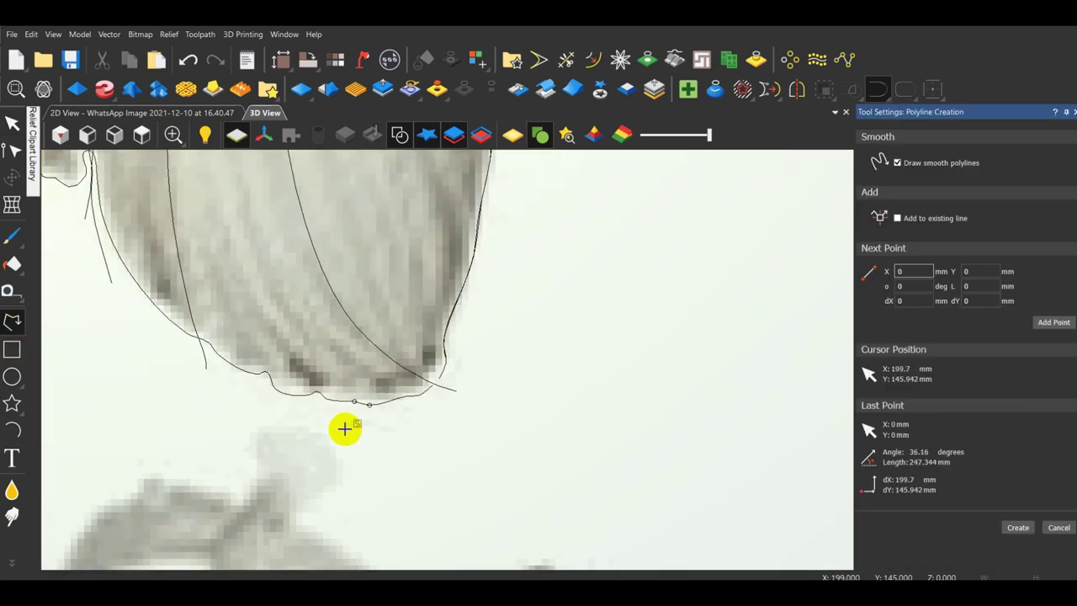
click(399, 430)
click(322, 428)
click(238, 390)
scroll(200, 342, up, 5)
click(201, 343)
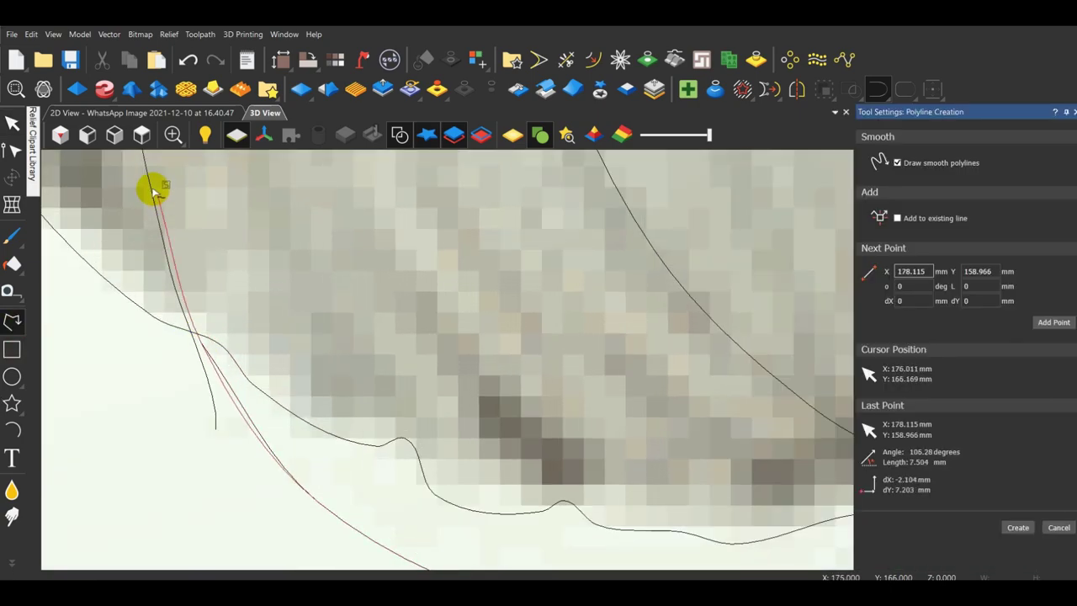
click(154, 189)
scroll(160, 192, down, 7)
scroll(320, 212, up, 3)
click(445, 319)
click(446, 190)
scroll(454, 198, down, 3)
scroll(475, 225, up, 1)
click(465, 213)
scroll(468, 216, down, 3)
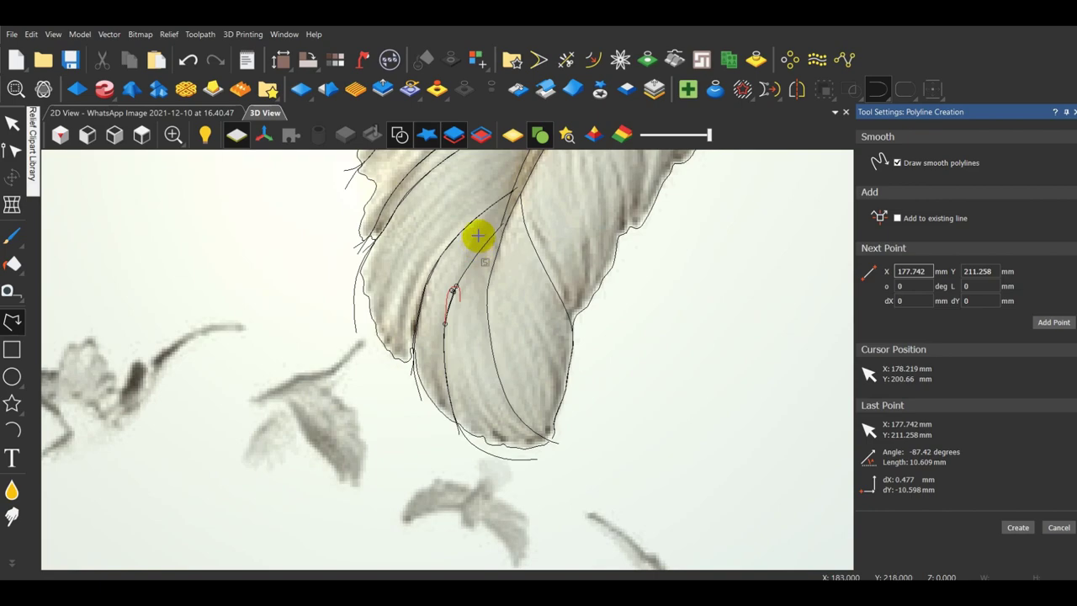
scroll(478, 235, up, 5)
click(486, 267)
scroll(488, 264, up, 3)
click(551, 219)
click(578, 199)
Draw a smooth polyline for a right-side barb, from the shaft across the outline to about X 226.9, Y 191.6 mm.
scroll(580, 205, down, 5)
scroll(538, 288, down, 3)
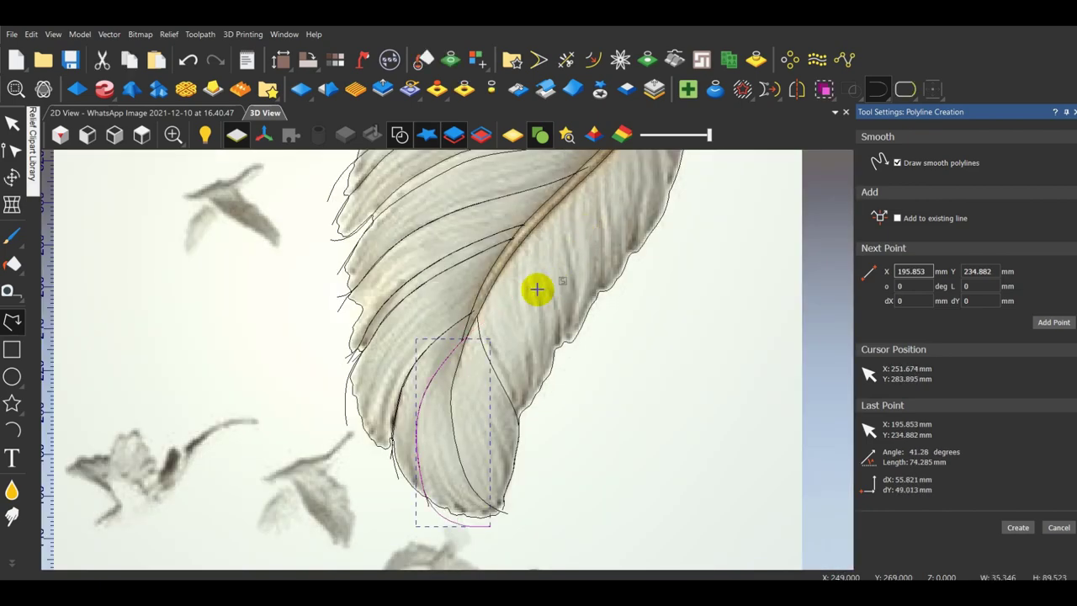
scroll(463, 274, up, 2)
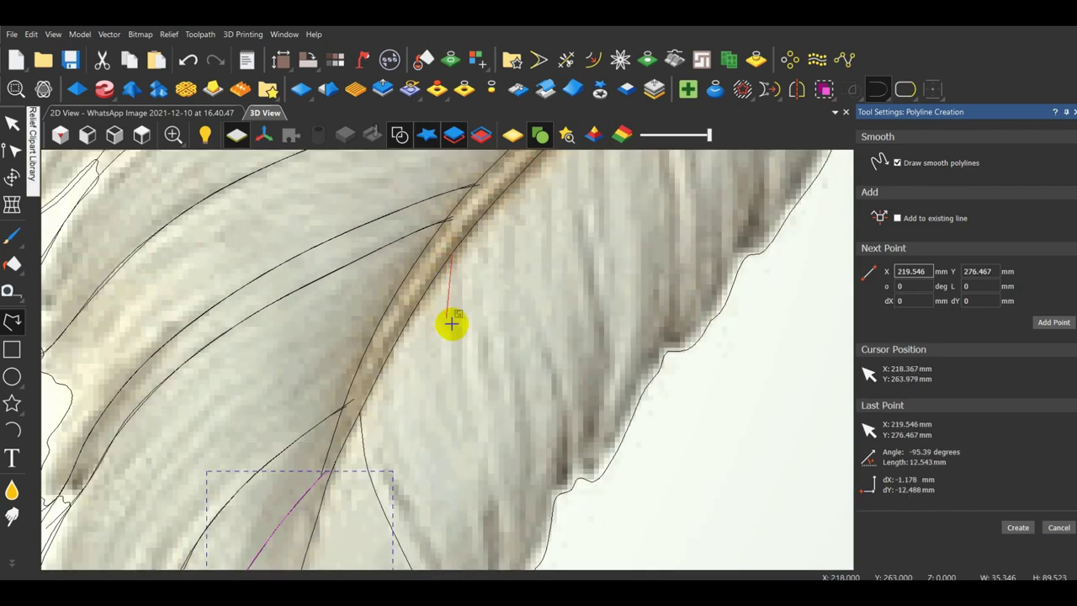
scroll(465, 357, down, 3)
scroll(476, 421, up, 4)
click(449, 446)
scroll(449, 446, down, 3)
scroll(447, 412, up, 5)
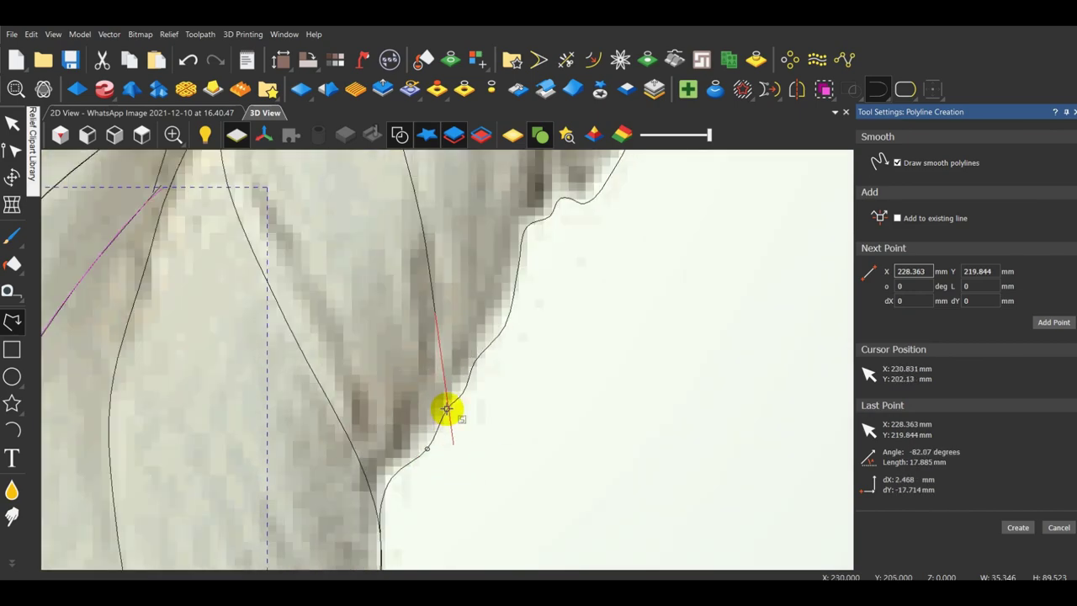
click(447, 408)
click(436, 486)
scroll(434, 476, down, 4)
scroll(431, 468, up, 2)
click(431, 466)
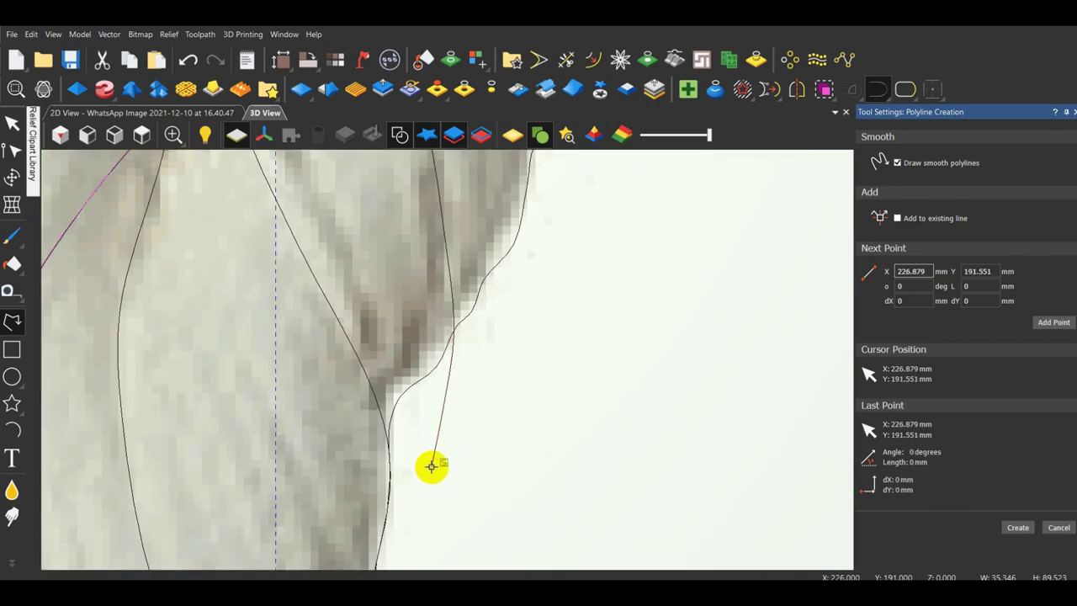
scroll(384, 423, up, 2)
click(384, 421)
click(324, 283)
scroll(414, 326, down, 5)
key(Escape)
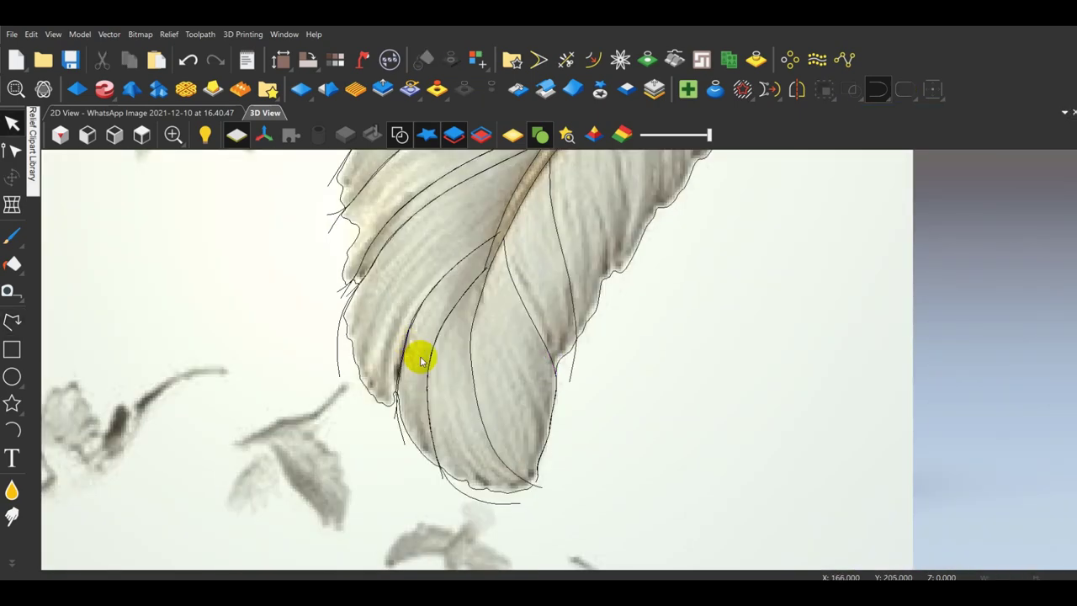
Draw a smooth polyline for the lowest right-side barb, from the shaft to about X 223.5, Y 191.5 mm, about 19 mm wide and 66 mm high.
click(7, 327)
scroll(463, 211, up, 4)
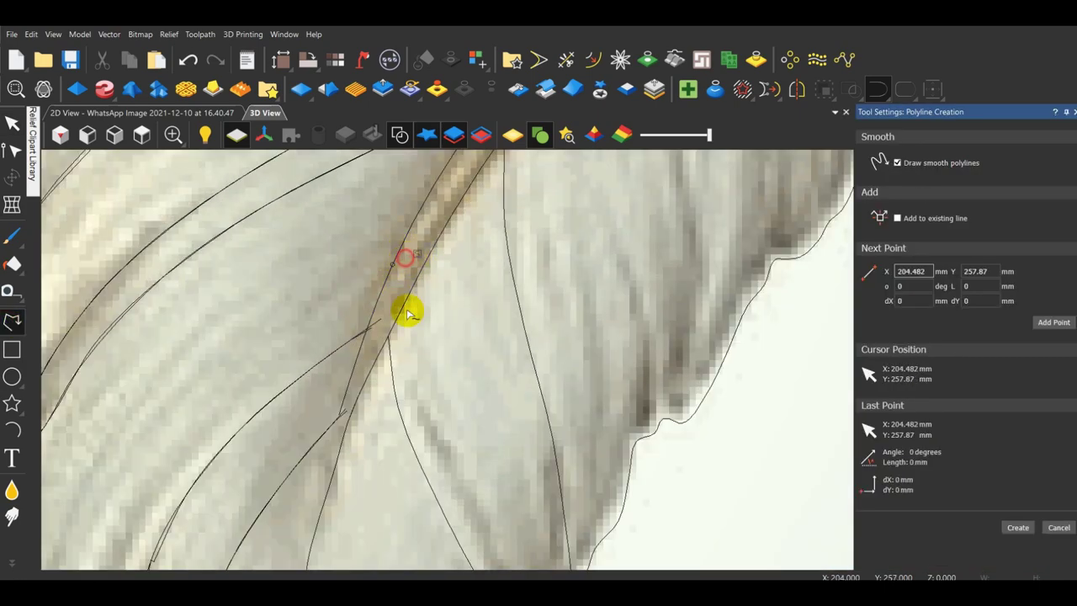
click(449, 453)
scroll(454, 446, down, 4)
scroll(480, 398, up, 4)
click(457, 427)
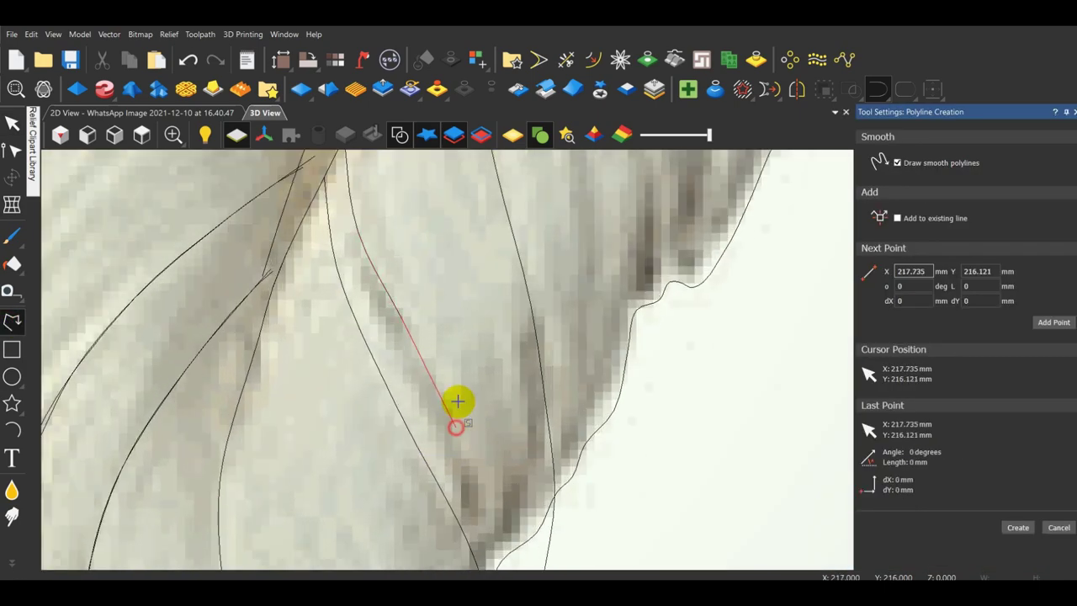
scroll(456, 397, down, 3)
scroll(439, 370, up, 5)
click(433, 397)
scroll(444, 403, down, 4)
scroll(461, 465, up, 3)
click(441, 441)
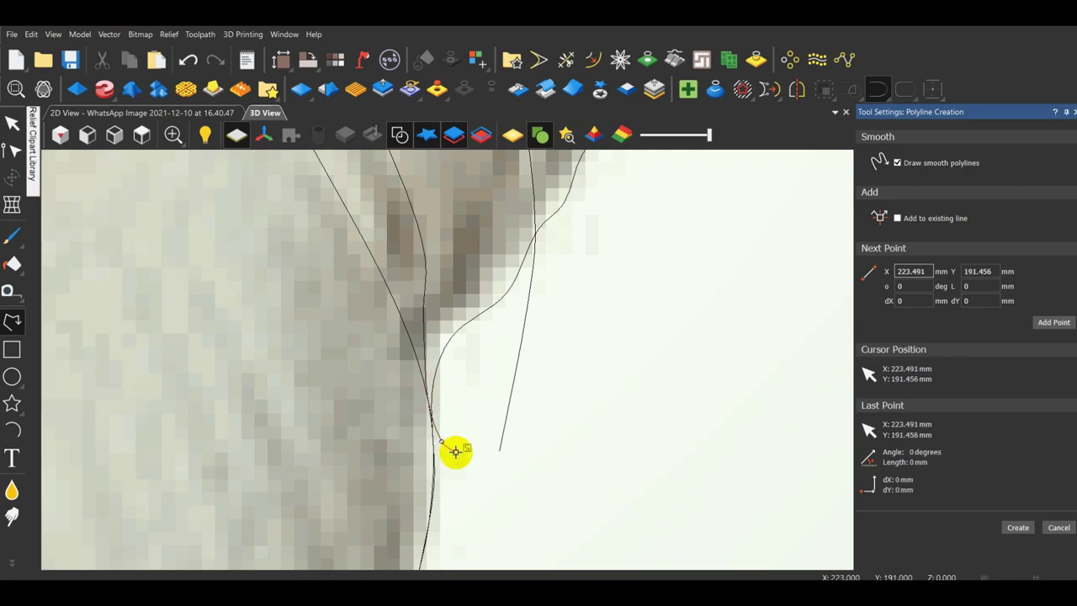
key(space)
scroll(446, 362, down, 5)
scroll(454, 282, down, 4)
scroll(487, 303, up, 3)
key(Escape)
scroll(588, 358, down, 5)
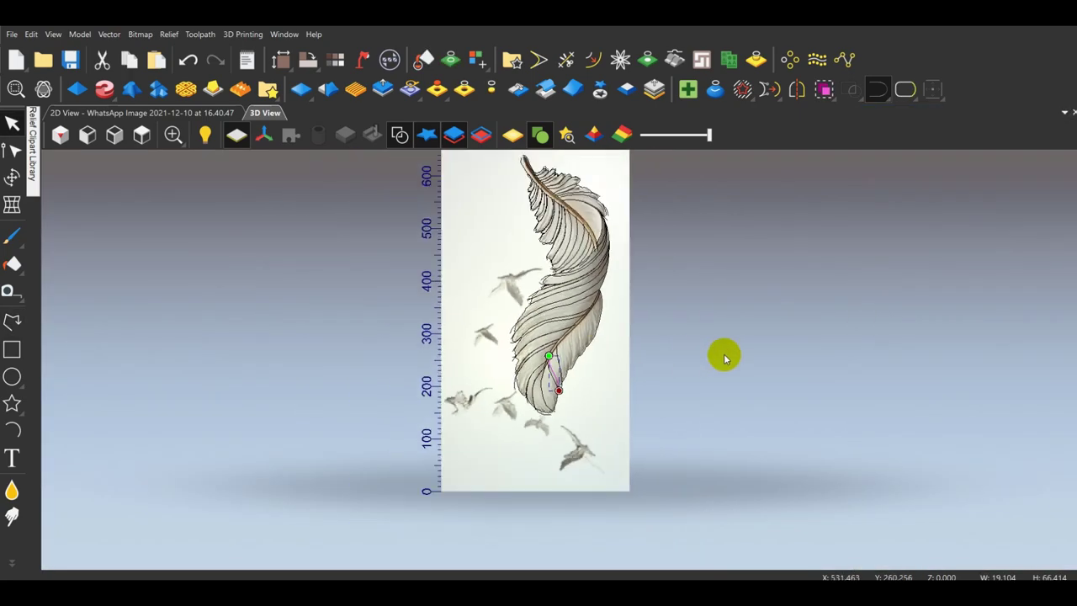
click(724, 356)
Draw a smooth barb polyline near the upper right edge, from the shaft at about X 289.3, Y 353.4 mm to X 298, Y 315.8 mm.
scroll(609, 301, up, 2)
scroll(551, 393, up, 5)
click(11, 321)
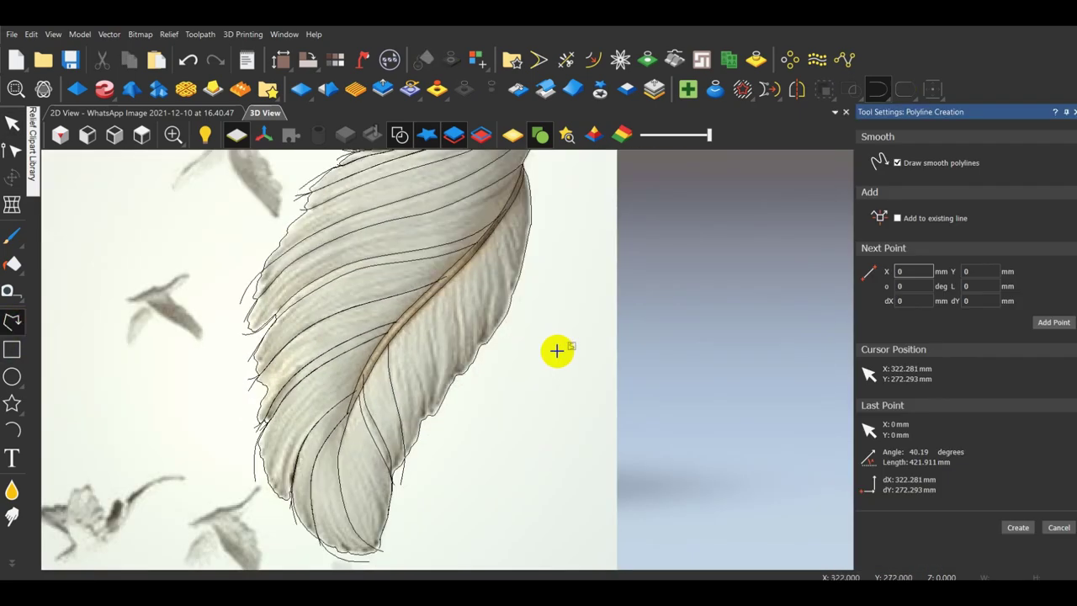
scroll(528, 171, up, 5)
scroll(512, 198, down, 4)
scroll(476, 295, up, 5)
scroll(471, 311, down, 5)
scroll(429, 375, up, 5)
click(417, 345)
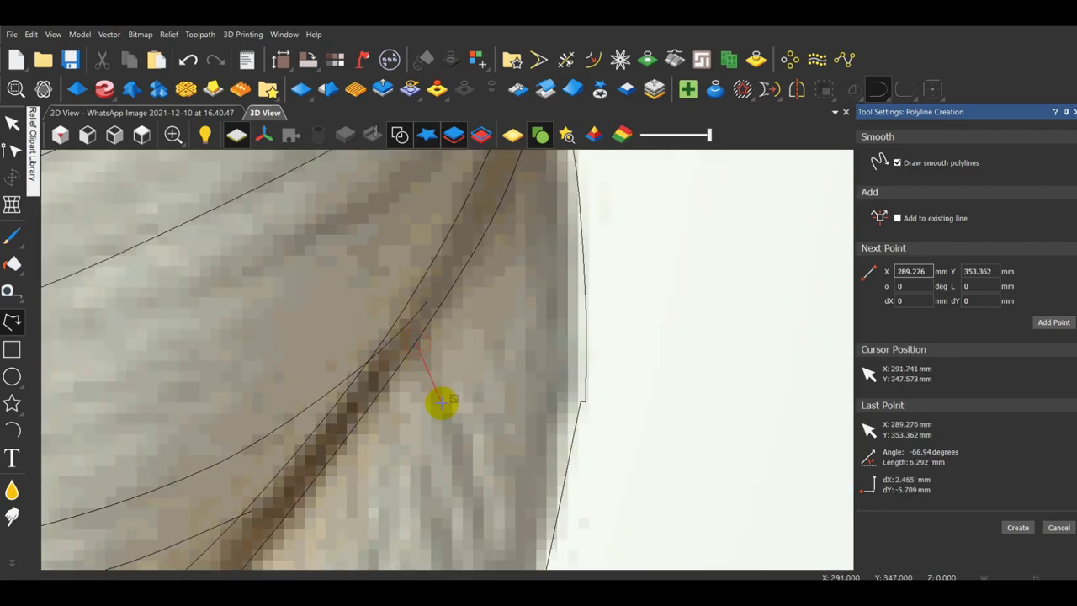
click(468, 451)
scroll(471, 456, down, 3)
scroll(488, 486, up, 3)
click(421, 331)
click(428, 473)
scroll(491, 395, down, 4)
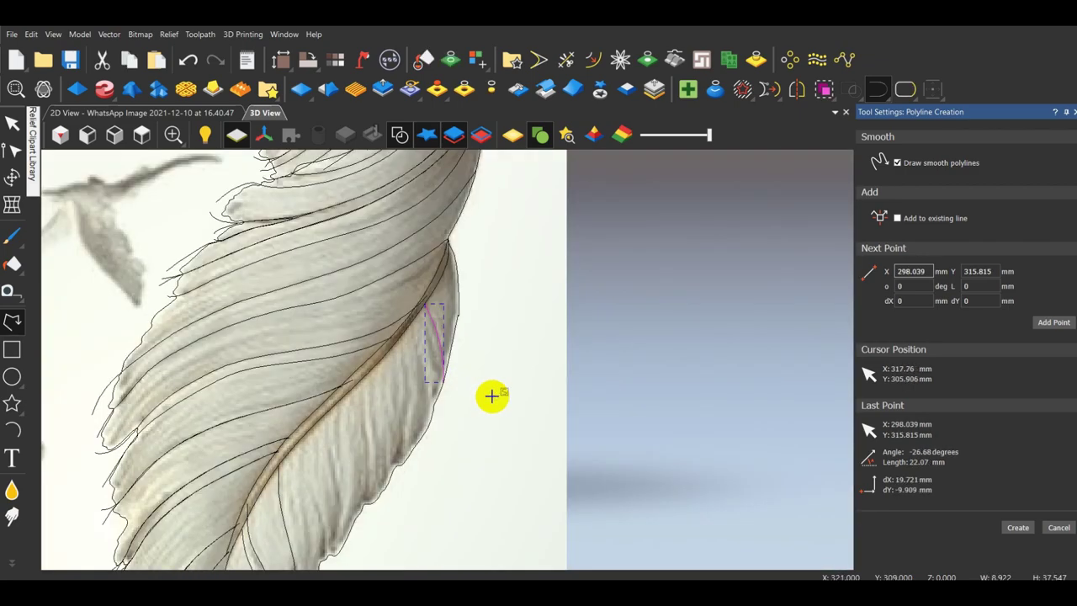
Draw a smooth right-side barb polyline from the shaft at about X 232.4, Y 291.4 mm past the outline to X 233.6, Y 208.2 mm.
scroll(389, 247, up, 4)
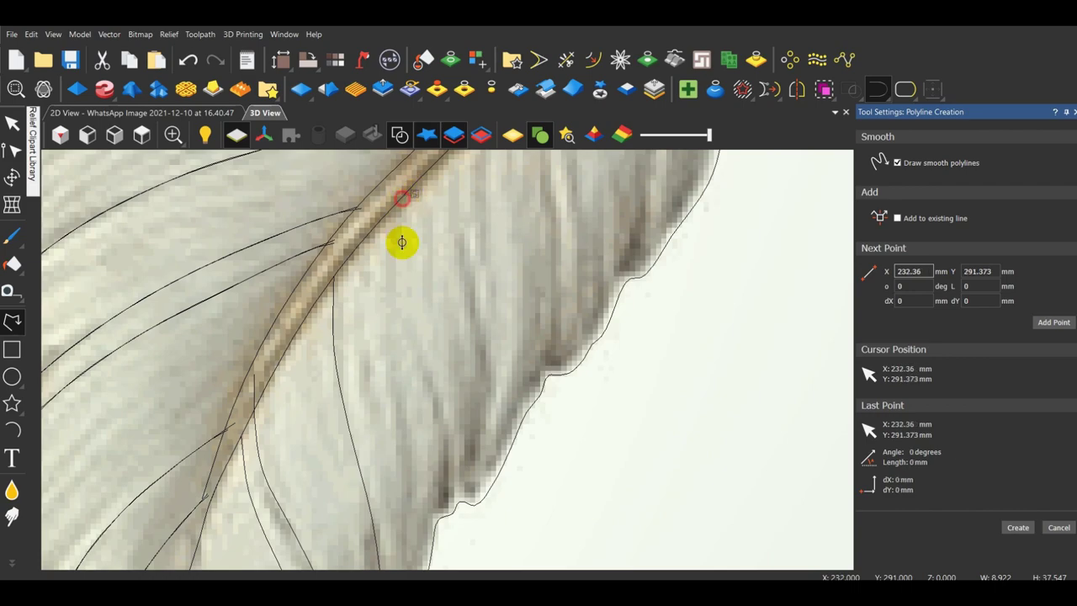
click(395, 271)
click(406, 315)
scroll(446, 371, down, 4)
scroll(446, 373, up, 5)
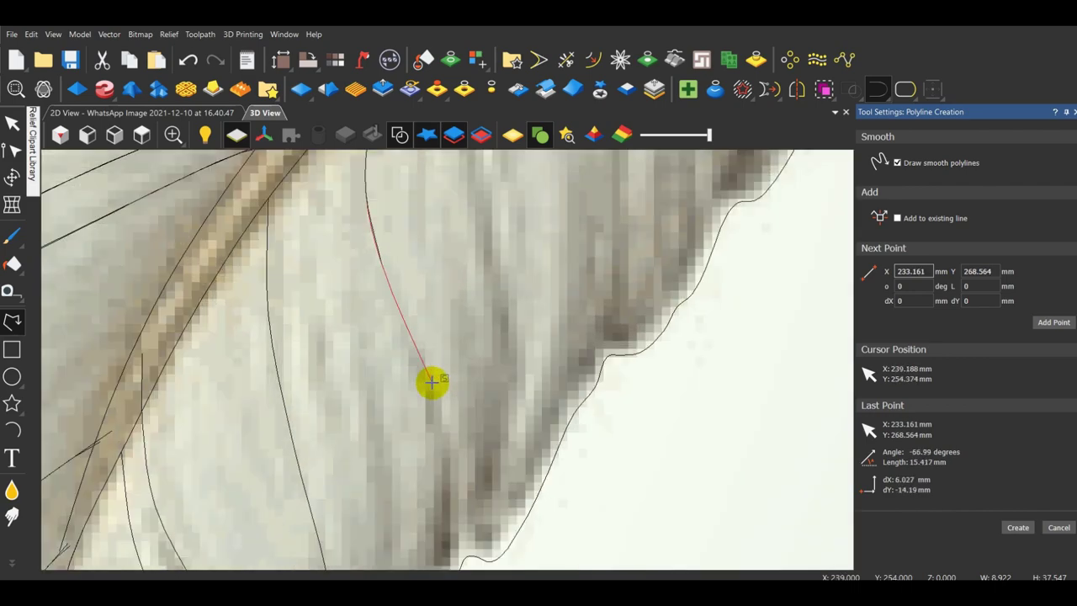
scroll(445, 471, down, 3)
scroll(442, 519, up, 4)
click(430, 477)
scroll(433, 485, down, 3)
scroll(432, 486, up, 3)
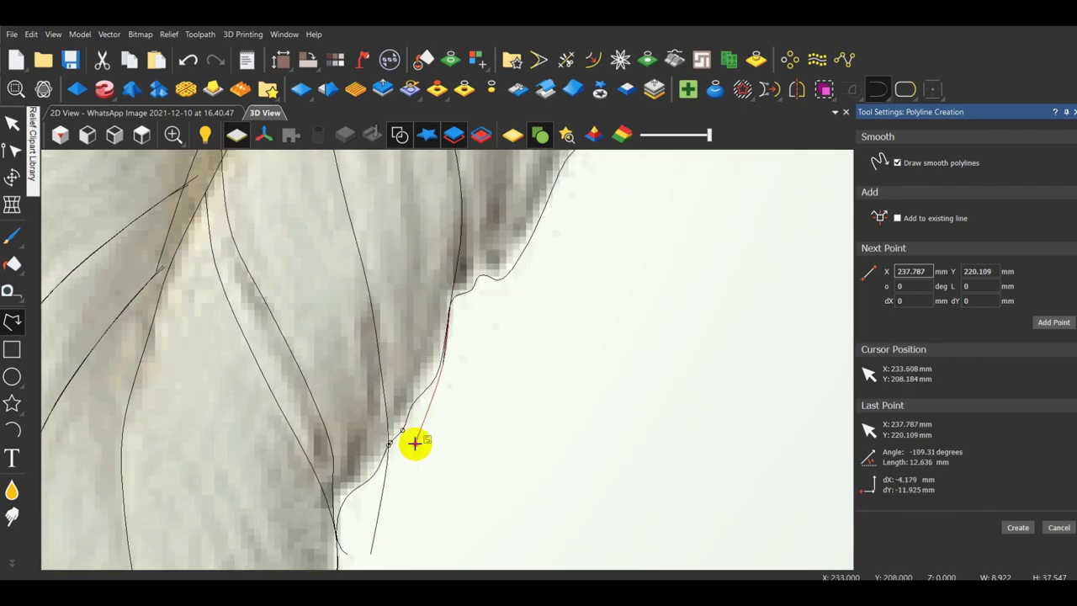
click(413, 443)
key(space)
scroll(415, 437, down, 4)
scroll(423, 409, up, 5)
click(423, 423)
scroll(475, 417, down, 5)
scroll(458, 224, up, 5)
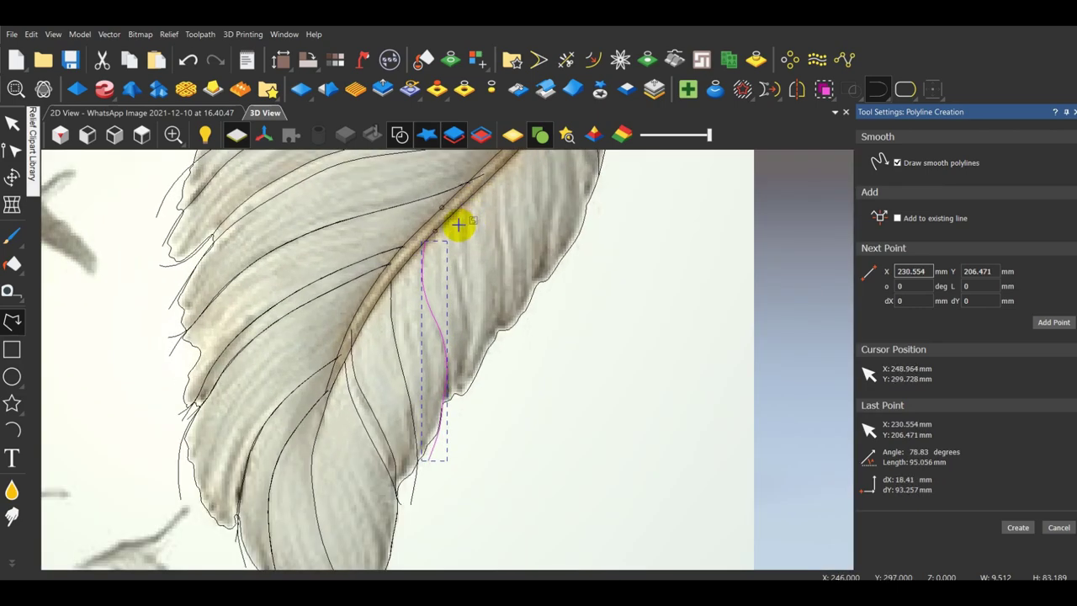
key(Escape)
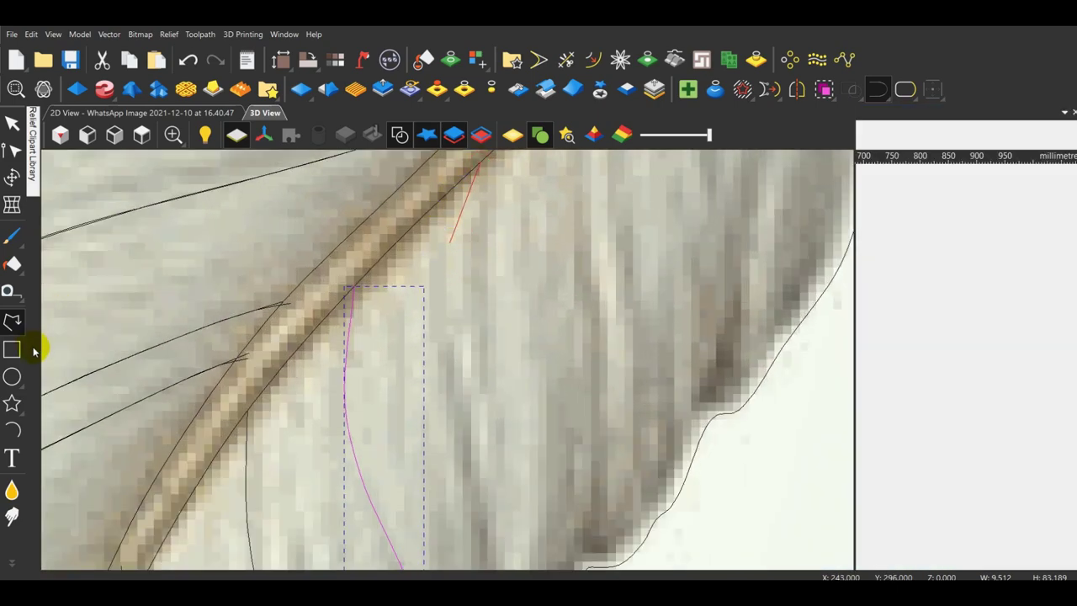
Draw a smooth barb polyline from just outside the outline at about X 241.9, Y 226.3 mm up to the shaft, about 77 mm high.
click(11, 322)
scroll(396, 244, down, 2)
scroll(437, 518, up, 1)
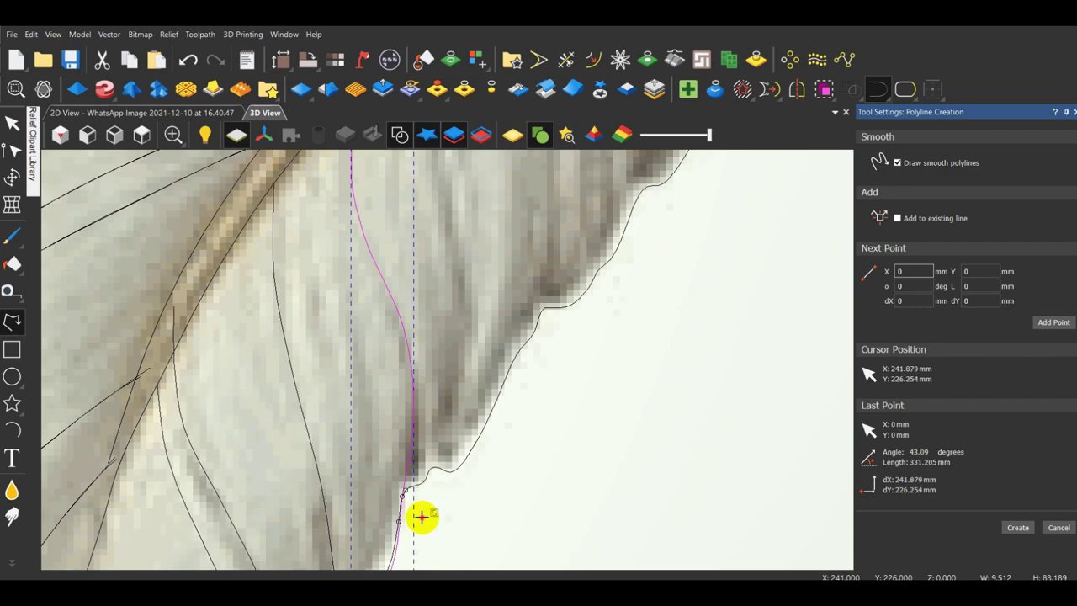
click(466, 278)
middle_drag(466, 278, 474, 395)
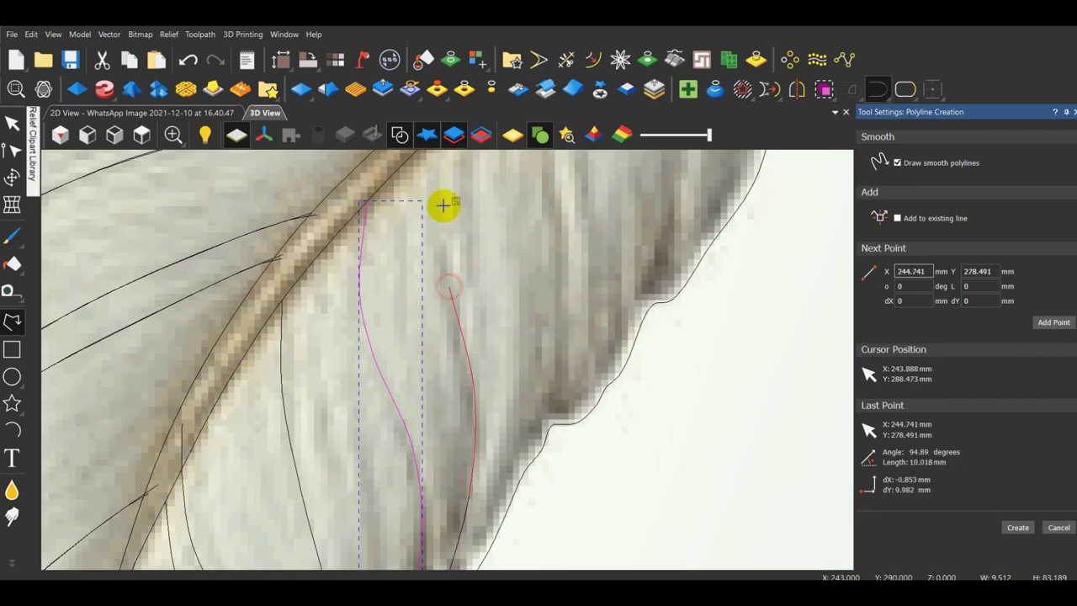
middle_drag(436, 220, 454, 374)
scroll(454, 373, up, 1)
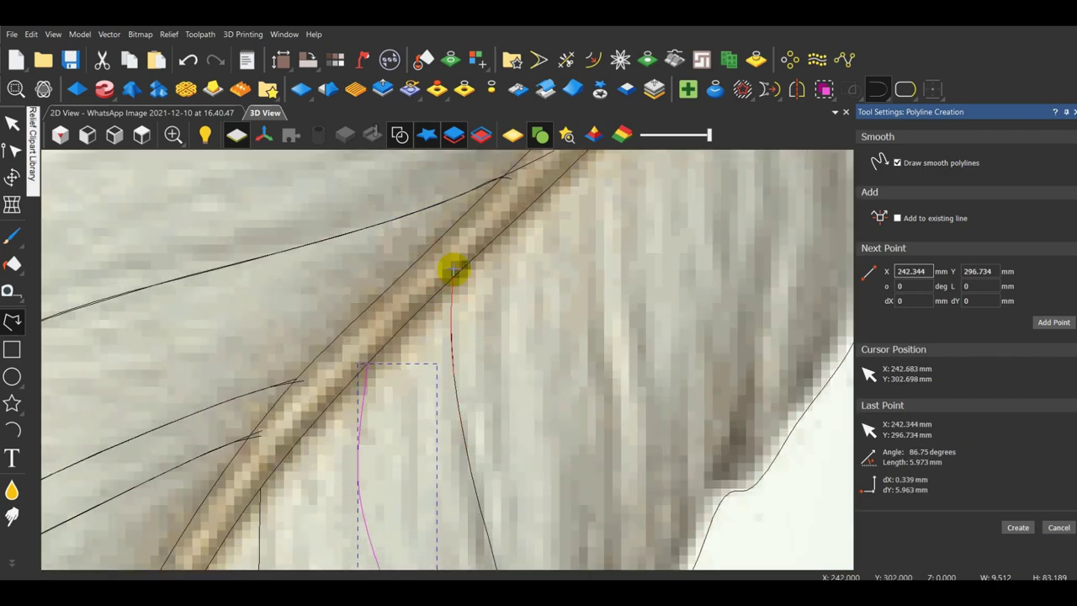
Draw a smooth polyline from the shaft down into the neighbouring barb line at about X 247.8, Y 247 mm, about 61 mm high.
scroll(453, 271, down, 4)
scroll(457, 300, up, 4)
click(454, 222)
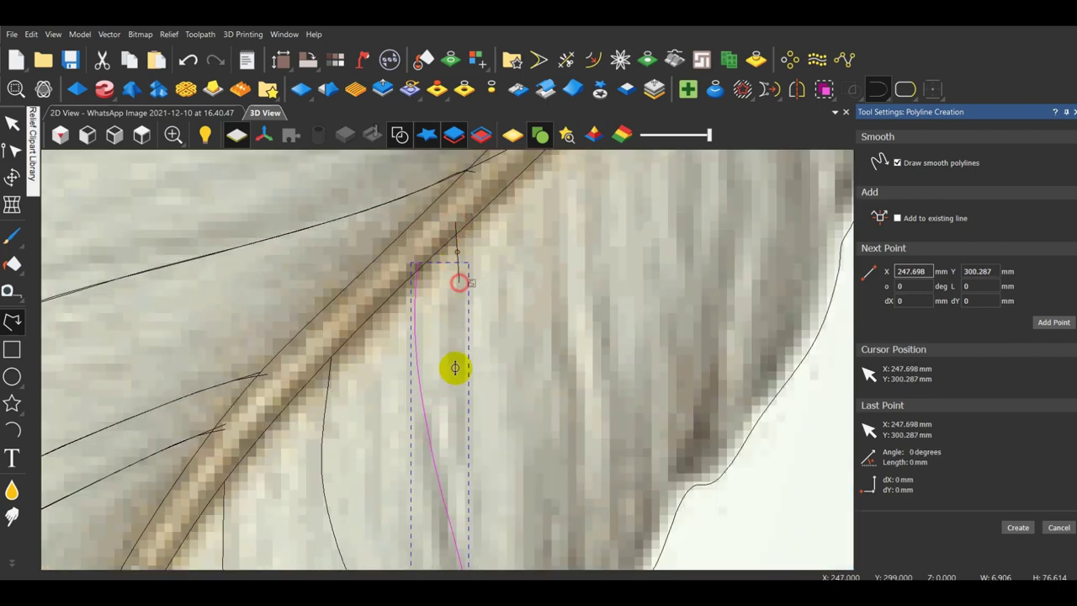
middle_drag(448, 345, 428, 259)
click(457, 413)
middle_drag(468, 395, 431, 290)
click(435, 449)
middle_drag(445, 409, 457, 316)
click(425, 462)
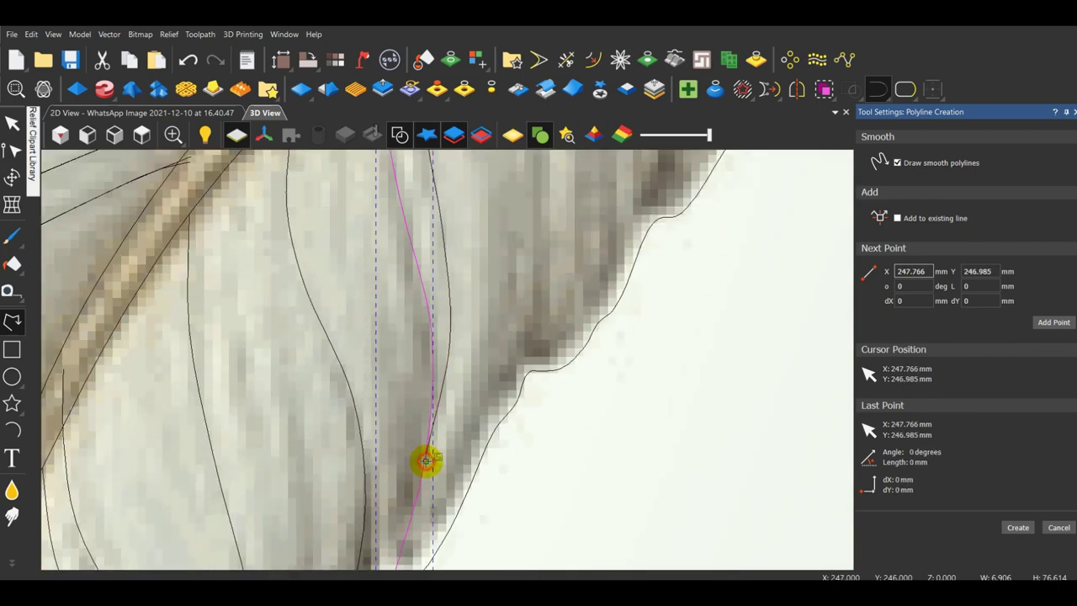
right_click(428, 464)
Draw a smooth barb polyline from the shaft at about X 259.5, Y 319.1 mm past the outline to X 247.7, Y 230.9 mm.
scroll(435, 455, down, 2)
scroll(438, 455, down, 3)
scroll(498, 261, up, 3)
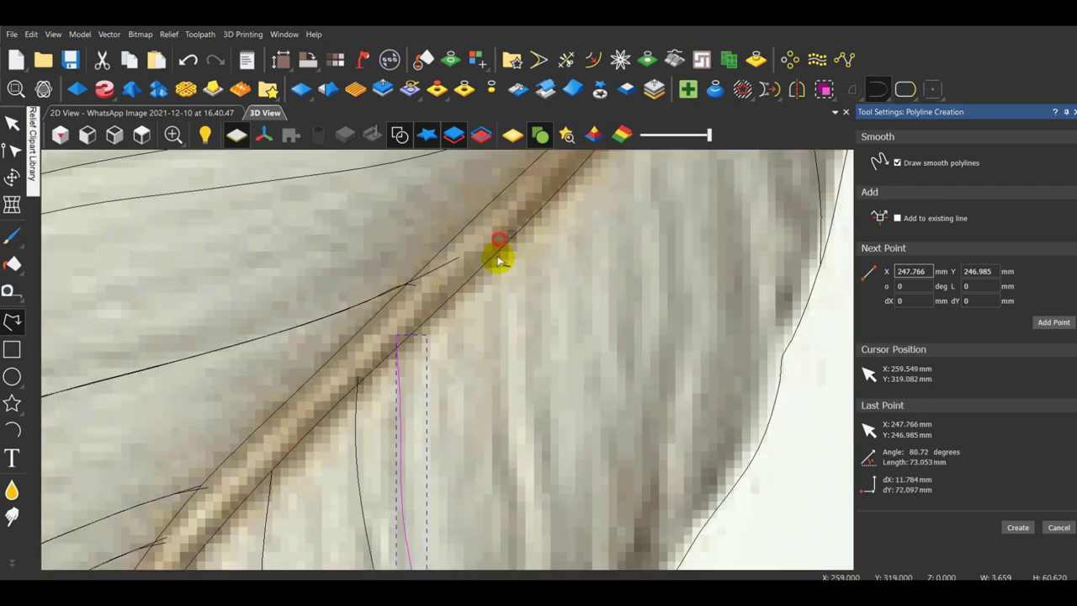
click(498, 396)
scroll(497, 400, down, 2)
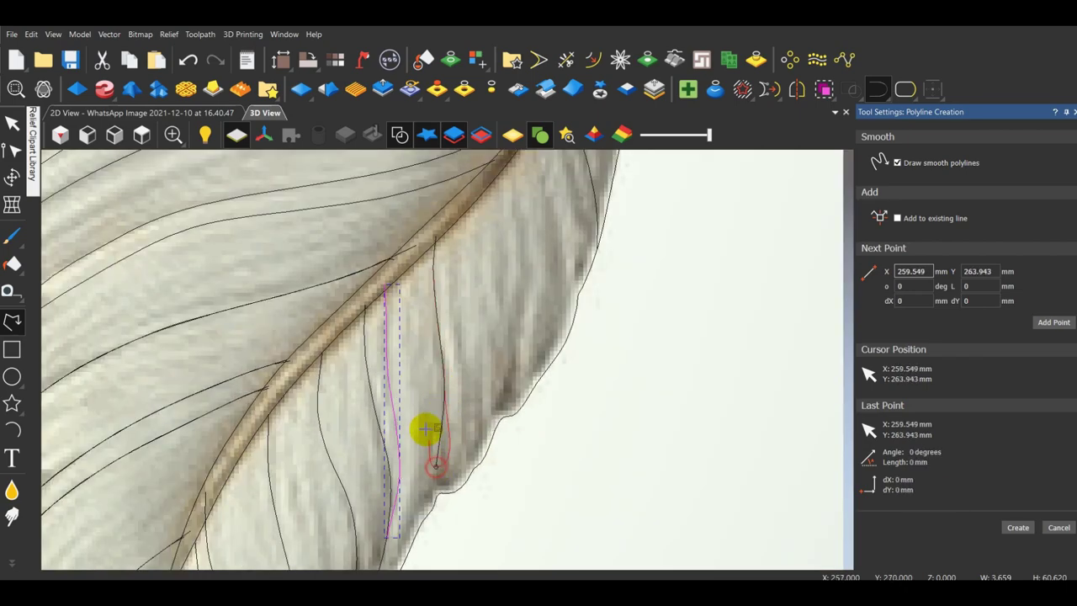
middle_drag(425, 429, 444, 358)
scroll(452, 428, up, 2)
click(441, 490)
scroll(454, 471, down, 2)
middle_drag(454, 471, 454, 418)
scroll(452, 471, up, 2)
click(411, 465)
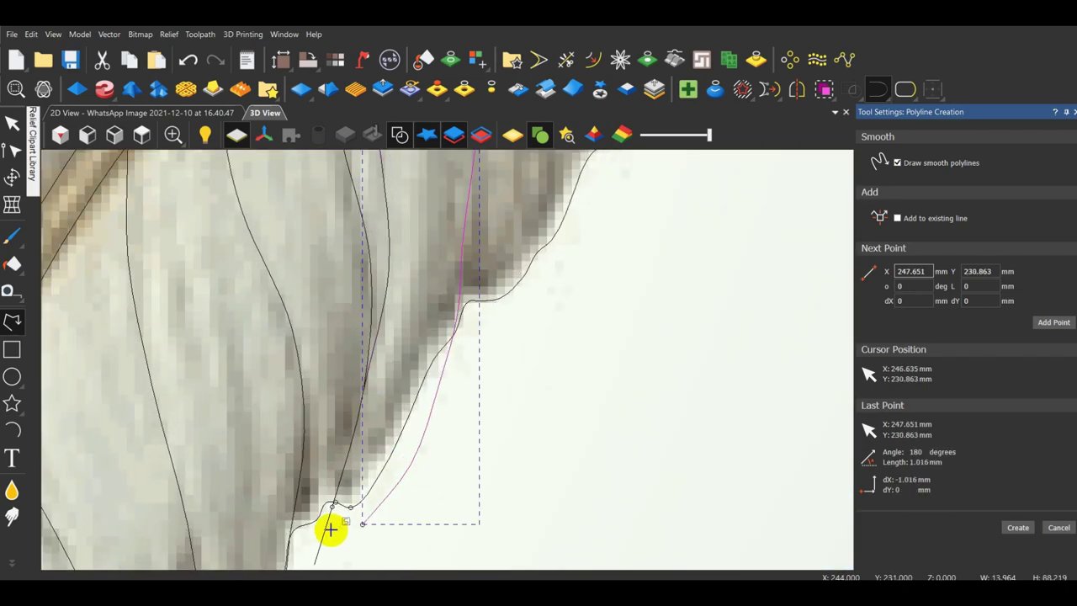
Extend the shorter barb line past the outline with a polyline about 3 mm wide and 14 mm high, select both pieces, and clear the selection.
click(330, 528)
scroll(333, 513, up, 1)
click(372, 366)
key(Escape)
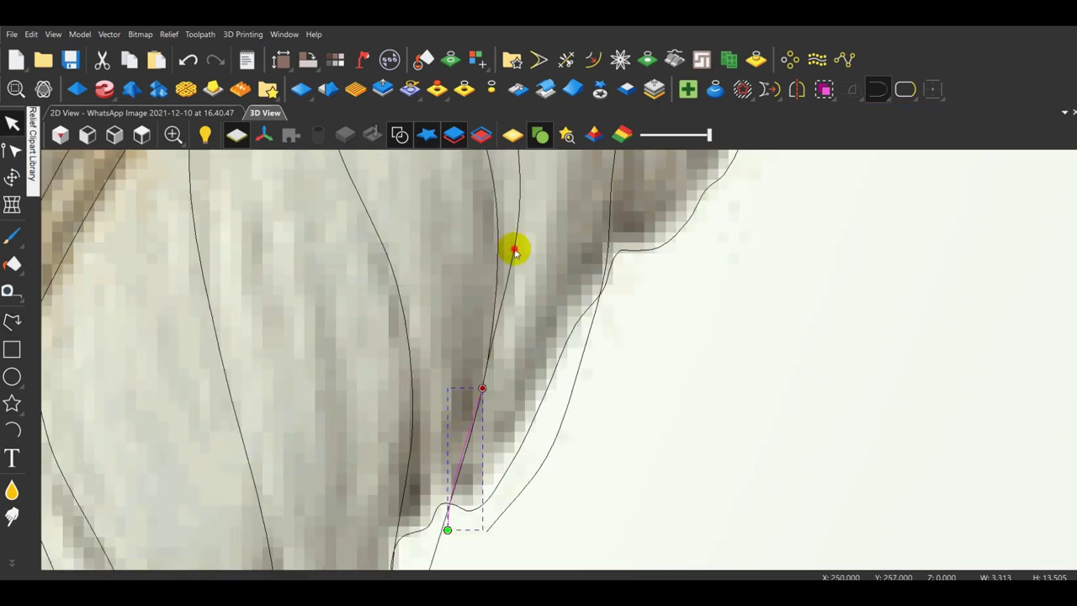
shift+click(512, 250)
scroll(631, 273, down, 1)
click(746, 289)
scroll(673, 295, down, 4)
Draw a smooth barb polyline from the upper shaft down past the outline notch, about 7 mm wide and 68 mm high.
click(12, 322)
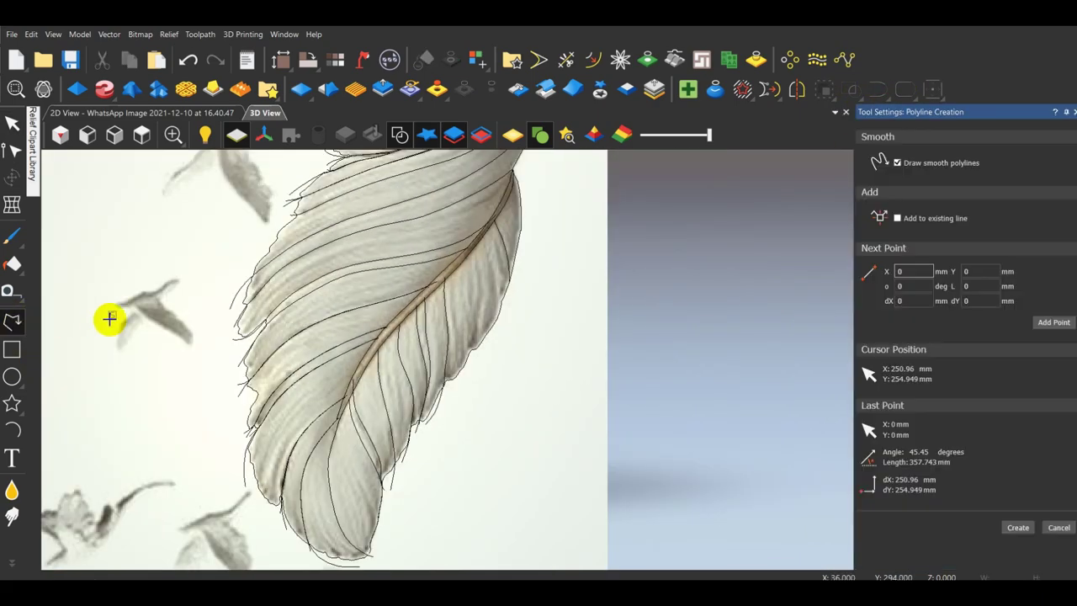
scroll(493, 245, up, 5)
scroll(444, 395, down, 1)
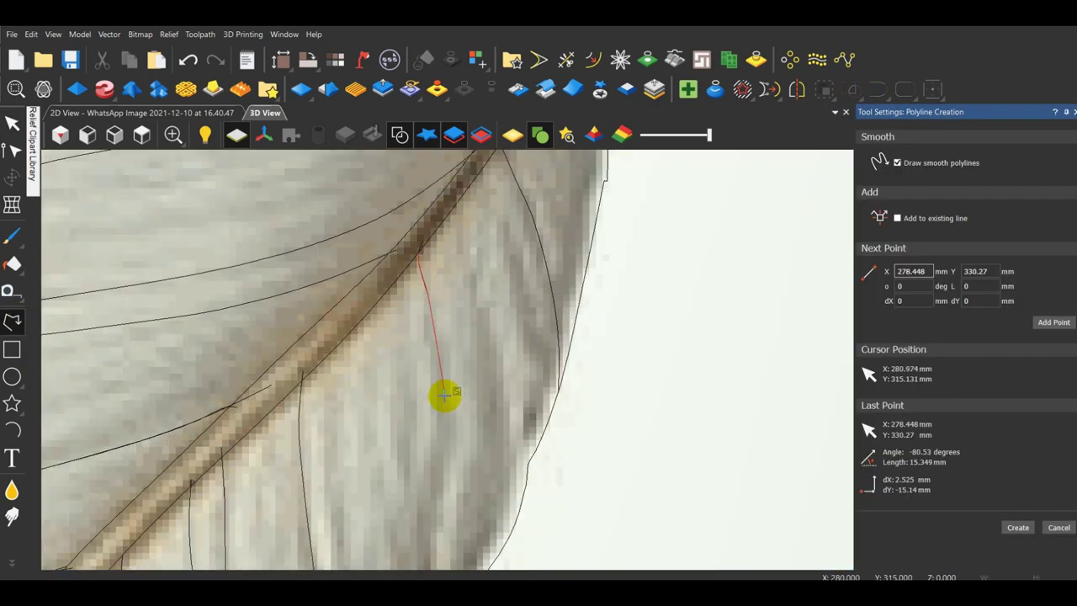
scroll(443, 474, down, 1)
scroll(429, 421, up, 1)
click(426, 404)
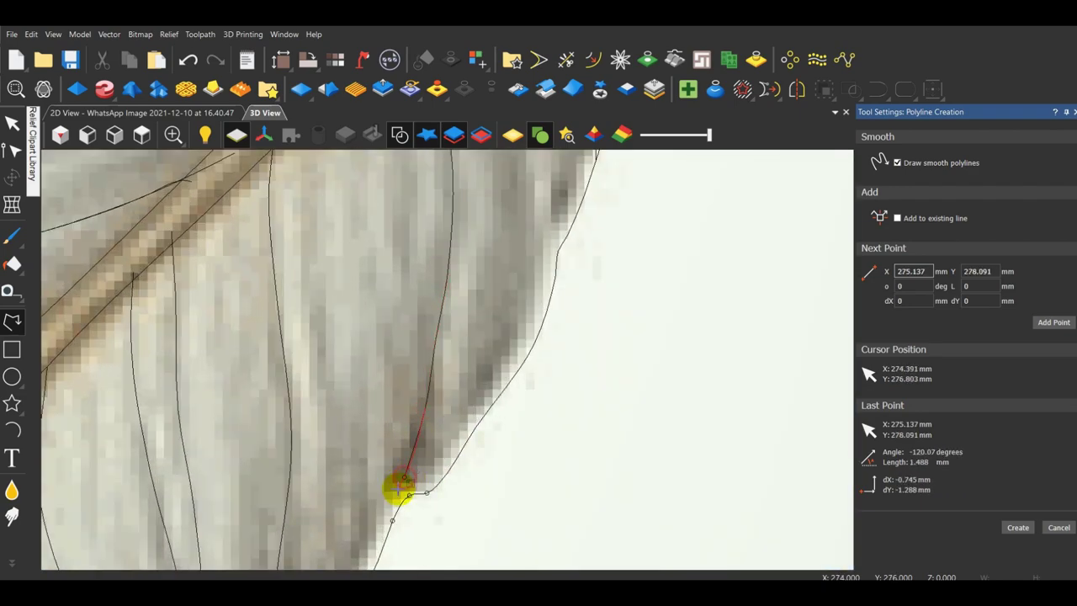
Draw a smooth polyline outside the right outline and up to the shaft at about X 282.8, Y 345.9 mm, about 13 mm wide and 72 mm high.
click(503, 421)
scroll(502, 420, down, 2)
scroll(483, 361, up, 1)
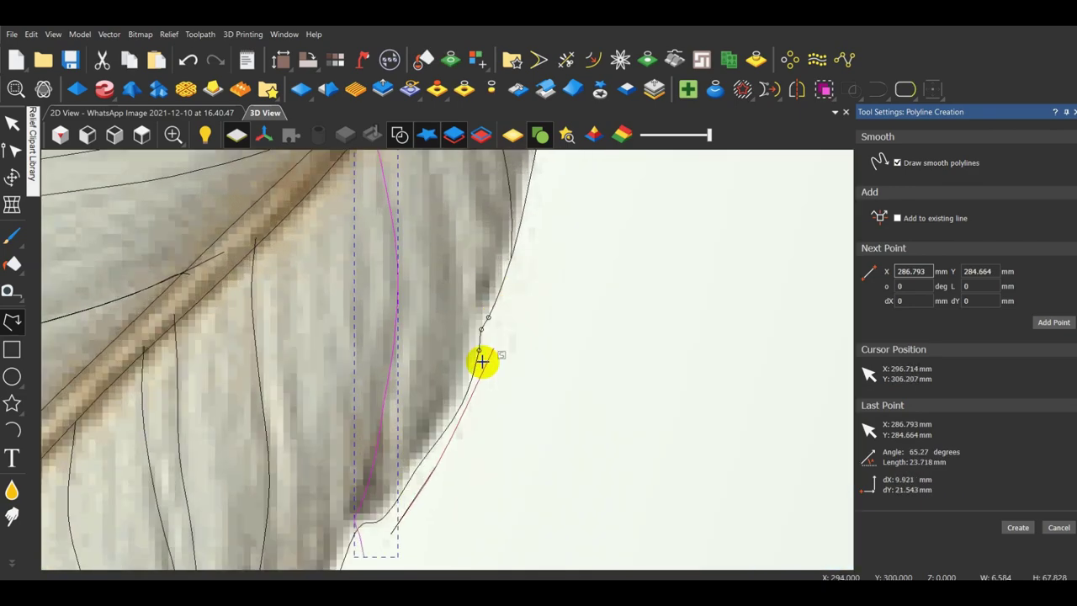
scroll(458, 362, down, 1)
click(428, 238)
scroll(429, 244, down, 1)
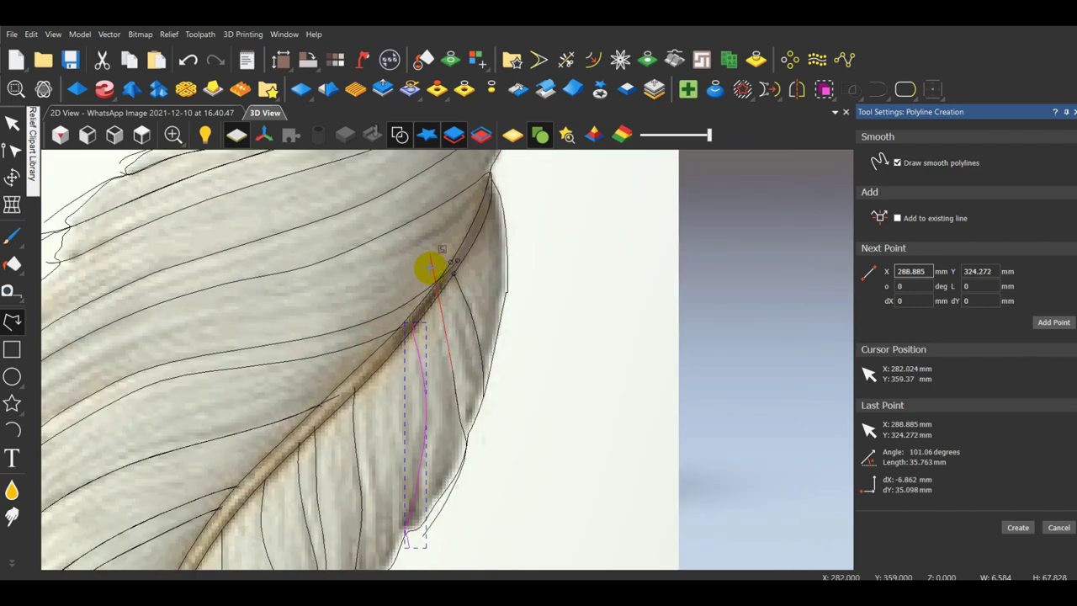
scroll(434, 308, up, 2)
right_click(423, 297)
Draw a smooth barb polyline from the upper shaft past the outline to about X 265.7, Y 254.8 mm, about 15 mm wide and 82 mm high.
scroll(429, 307, down, 3)
scroll(450, 290, up, 2)
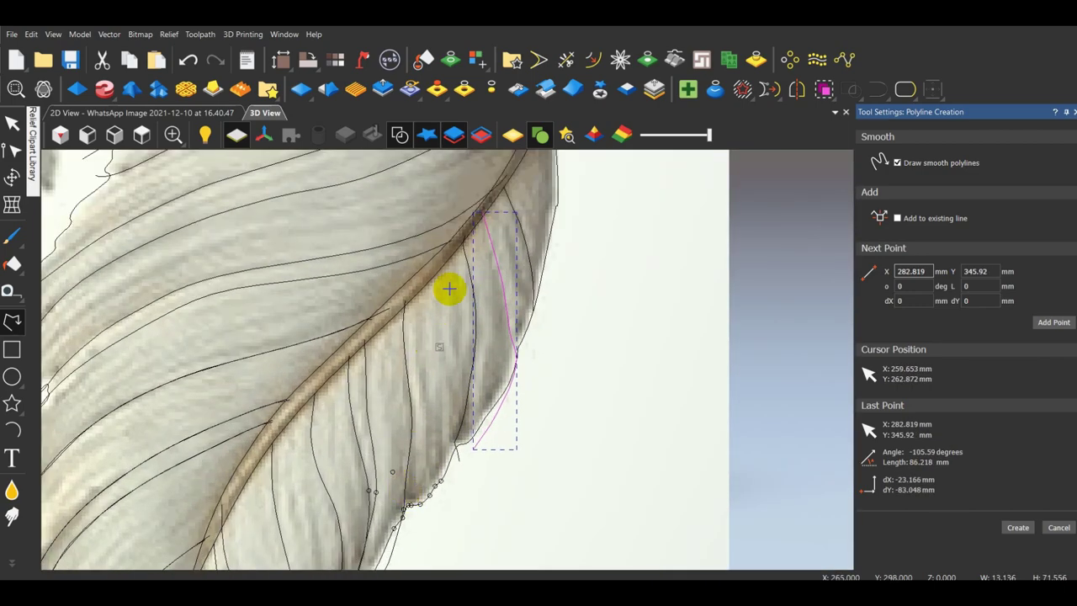
click(461, 222)
scroll(468, 262, up, 1)
click(482, 273)
click(498, 411)
scroll(497, 412, down, 2)
scroll(469, 453, up, 2)
click(433, 385)
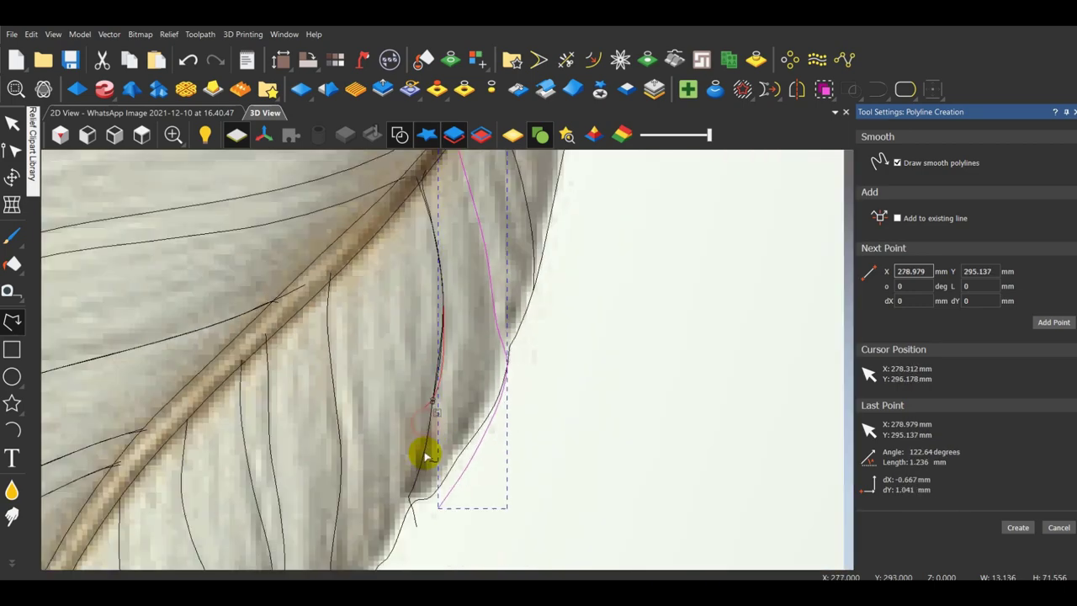
scroll(421, 473, up, 3)
click(420, 443)
click(400, 514)
Draw a smooth barb polyline from the outline notch up to the shaft at about X 259.7, Y 318.3 mm, about 3 mm wide and 67 mm high.
scroll(403, 508, down, 2)
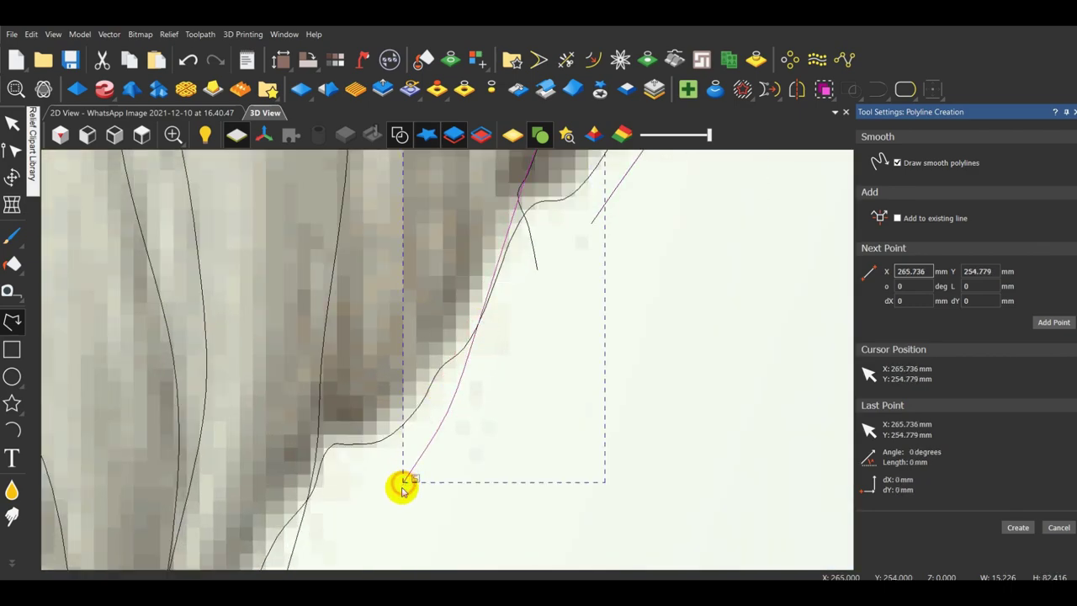
click(338, 245)
scroll(338, 242, down, 4)
scroll(311, 186, up, 3)
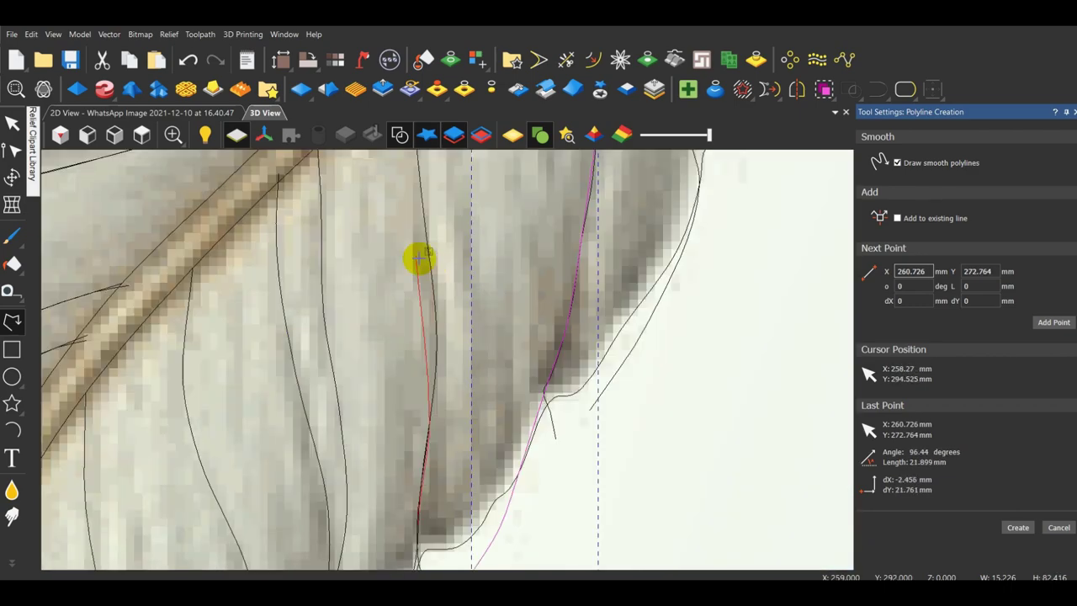
scroll(454, 258, down, 3)
scroll(451, 190, up, 3)
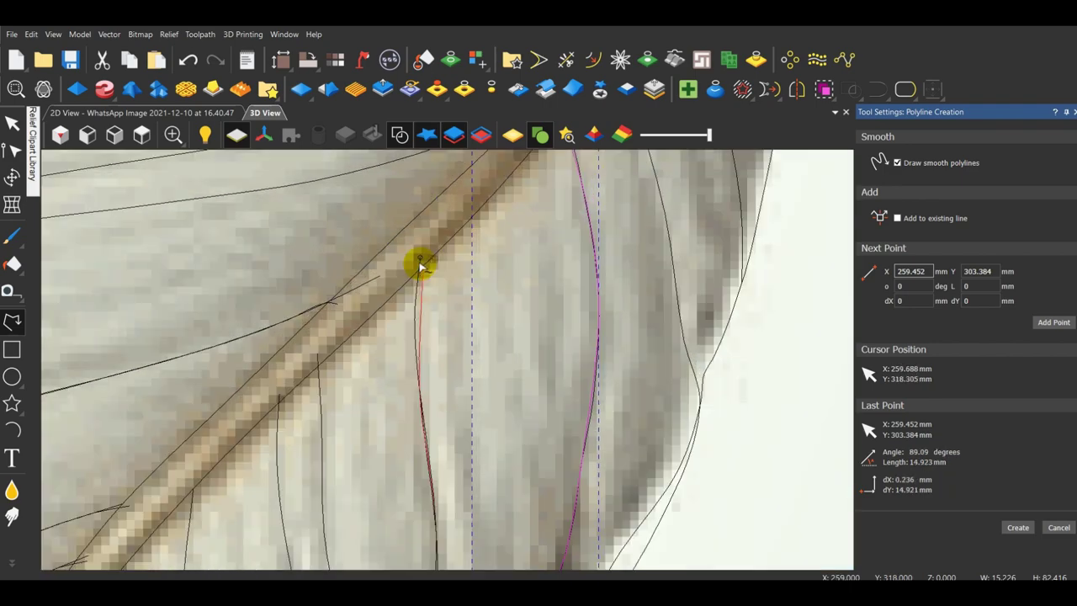
Draw a smooth barb polyline from the shaft to just past the outline at about X 262.7, Y 255.5 mm, about 68 mm high, and finish drawing.
scroll(493, 365, down, 4)
scroll(457, 452, up, 3)
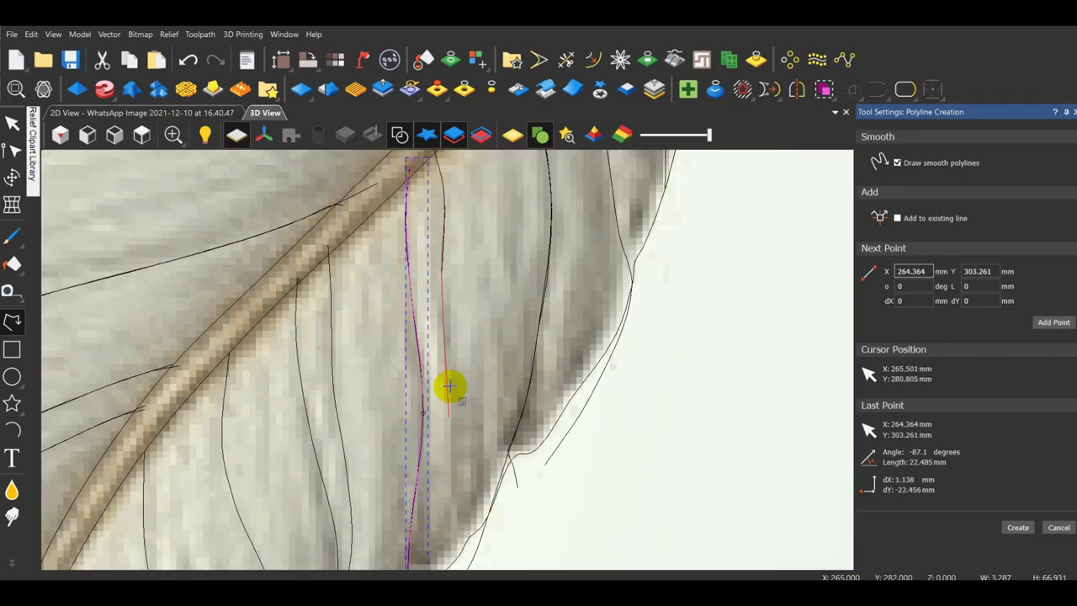
click(443, 509)
scroll(448, 503, down, 4)
scroll(450, 468, up, 5)
click(425, 335)
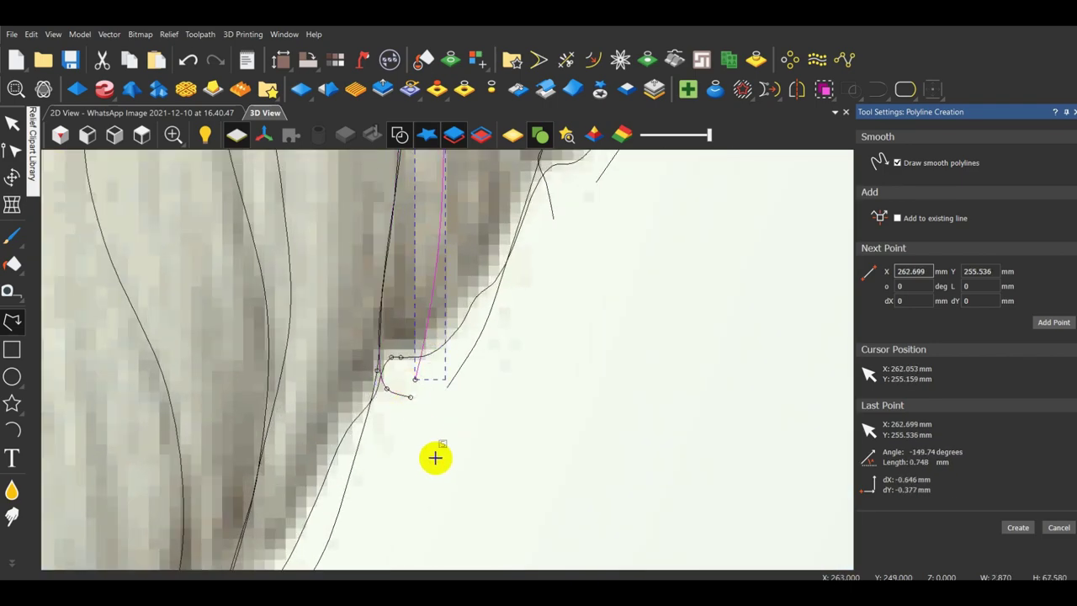
scroll(435, 457, down, 3)
scroll(474, 247, up, 2)
scroll(486, 426, up, 3)
key(Escape)
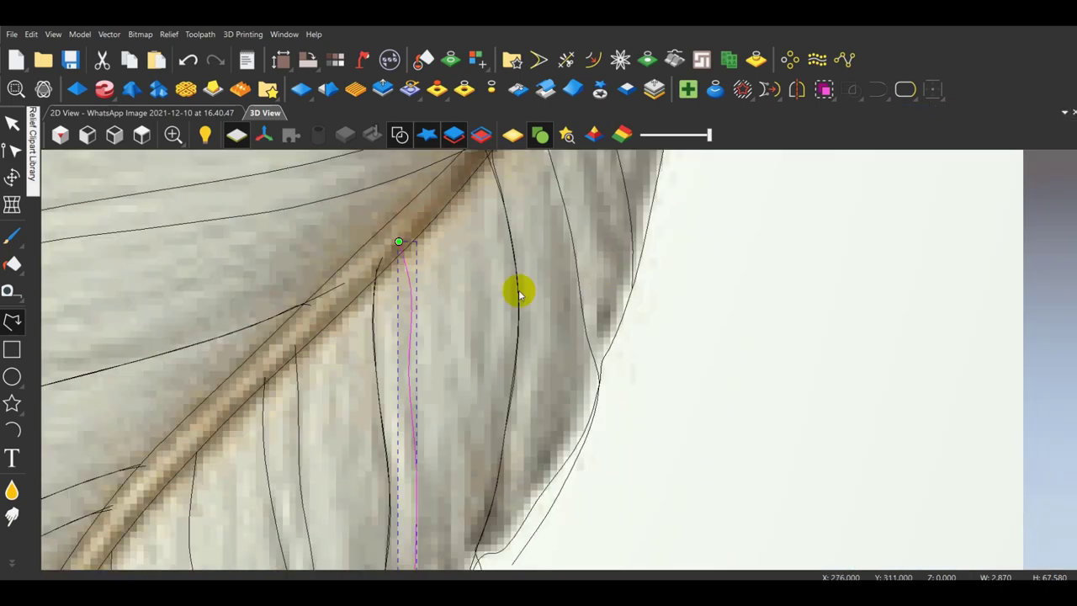
Reshape the polyline outside the right outline by moving its nodes and handles inward around the outline notch.
click(576, 286)
scroll(570, 337, down, 3)
click(12, 152)
scroll(465, 369, up, 2)
scroll(404, 357, up, 2)
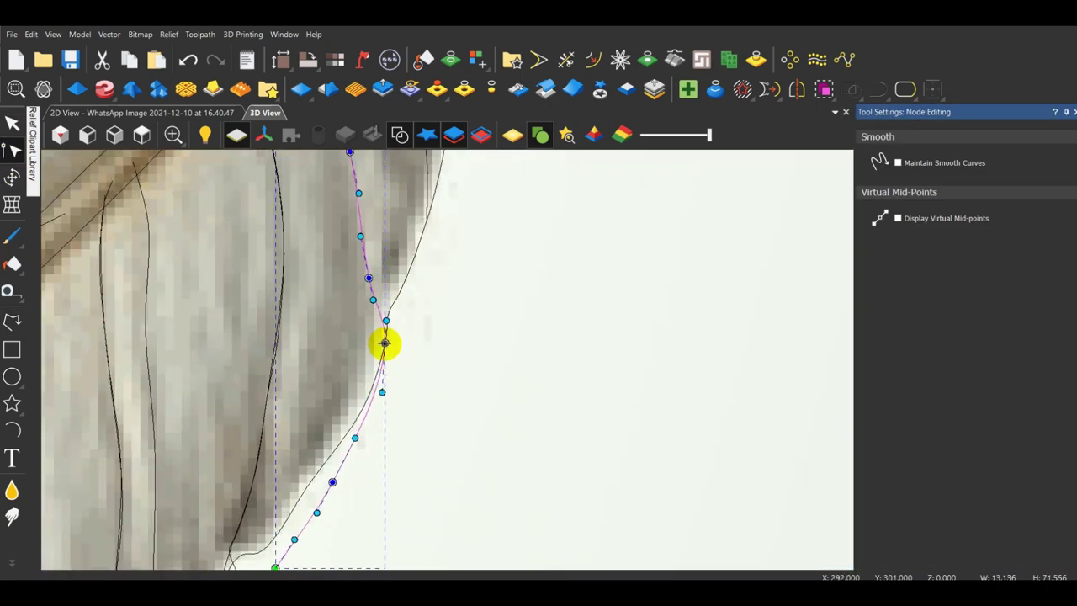
scroll(370, 344, down, 2)
scroll(336, 404, up, 3)
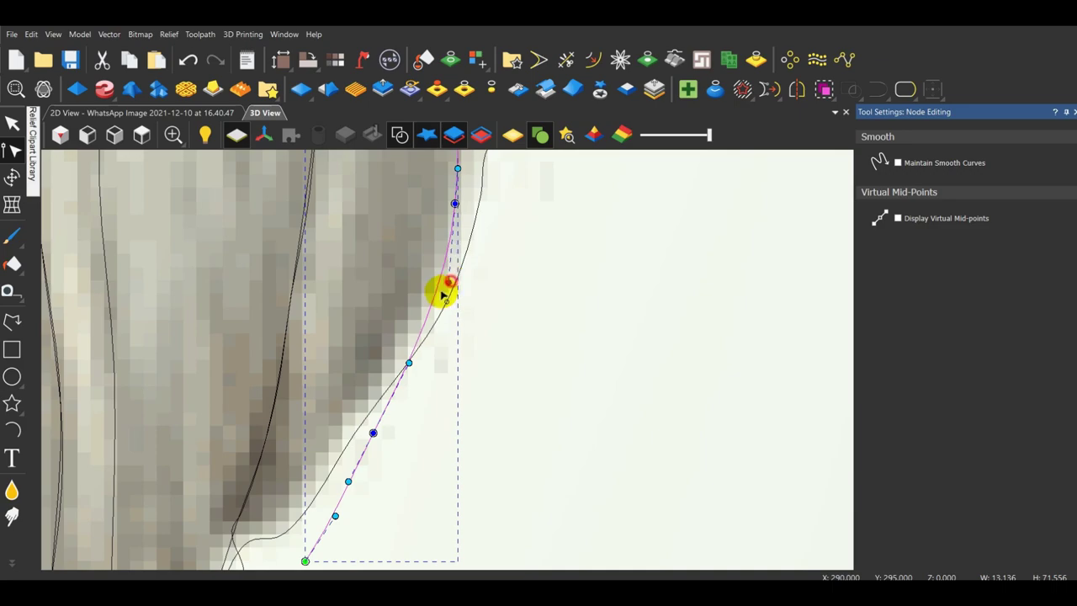
drag(441, 293, 440, 299)
middle_drag(458, 175, 453, 276)
drag(454, 236, 449, 239)
scroll(456, 262, down, 3)
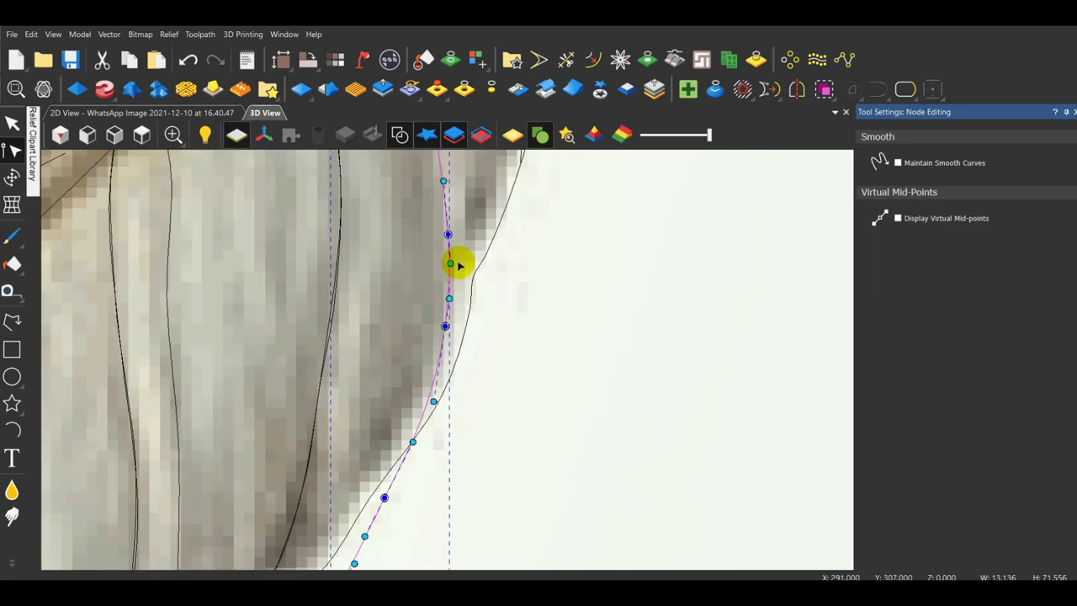
scroll(370, 512, up, 3)
scroll(367, 515, down, 6)
click(567, 397)
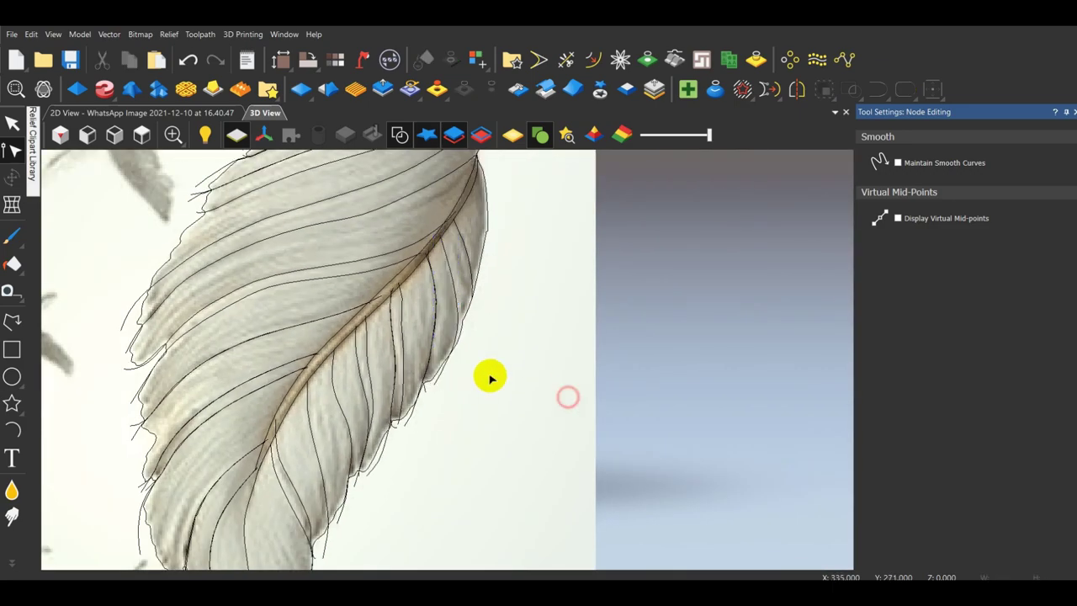
Draw a smooth barb polyline from the shaft at about X 283.3, Y 347.1 mm to the right outline, about 9 mm wide and 48 mm high.
scroll(370, 392, up, 1)
scroll(435, 313, up, 5)
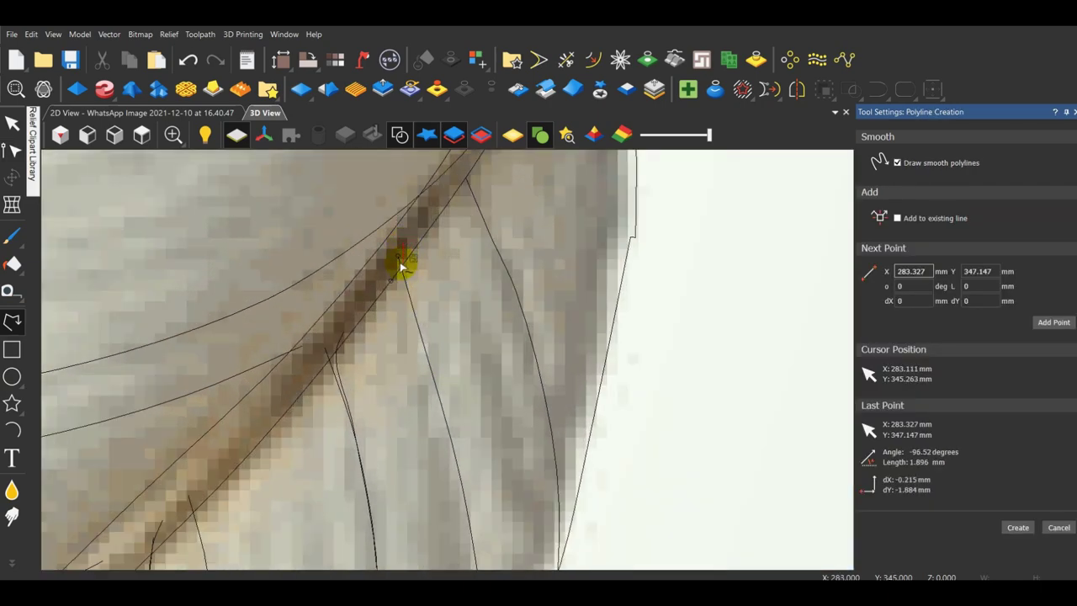
click(435, 386)
scroll(437, 390, down, 3)
scroll(444, 410, up, 3)
click(446, 403)
scroll(446, 404, down, 3)
scroll(452, 414, up, 4)
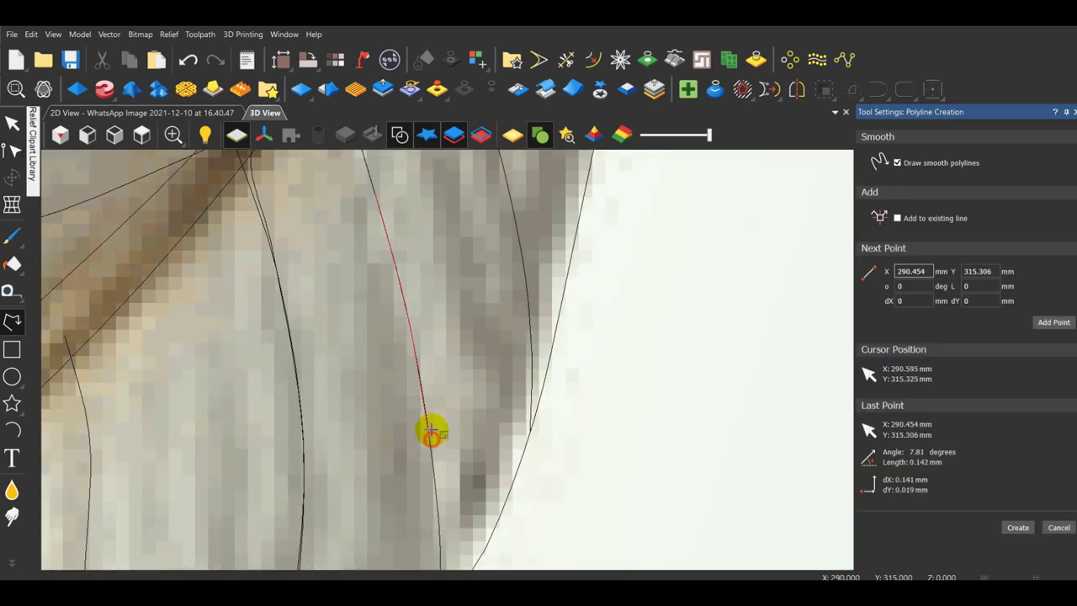
scroll(432, 430, down, 3)
scroll(448, 458, up, 3)
click(459, 367)
scroll(459, 370, down, 3)
scroll(455, 397, up, 2)
Draw a smooth polyline from about X 293.2, Y 302.1 mm, outside the right outline and up along the adjacent barb to the shaft.
click(468, 376)
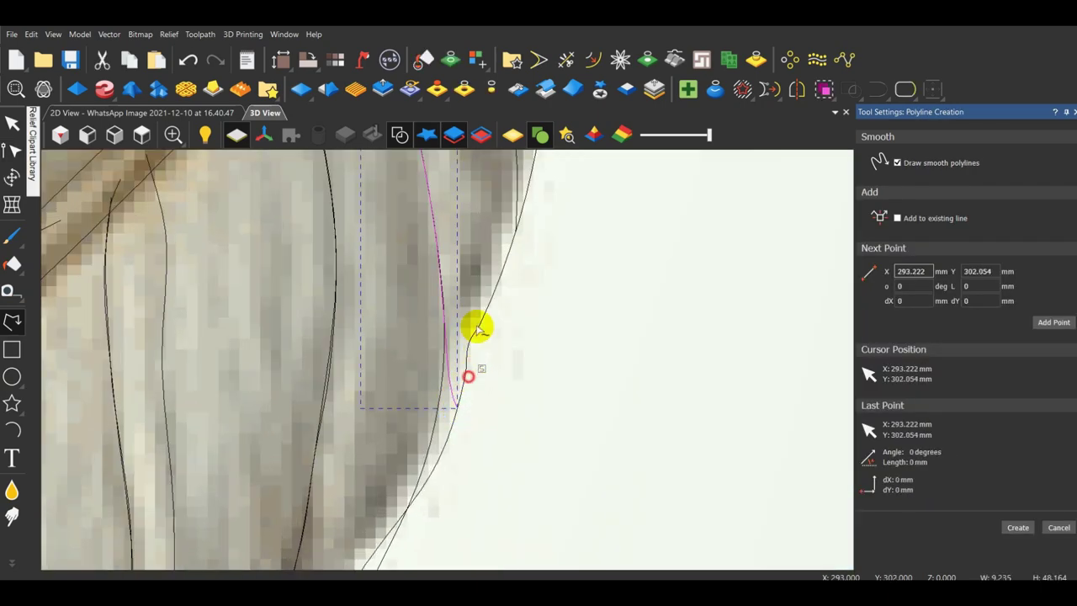
click(498, 303)
scroll(498, 304, down, 3)
scroll(468, 349, up, 5)
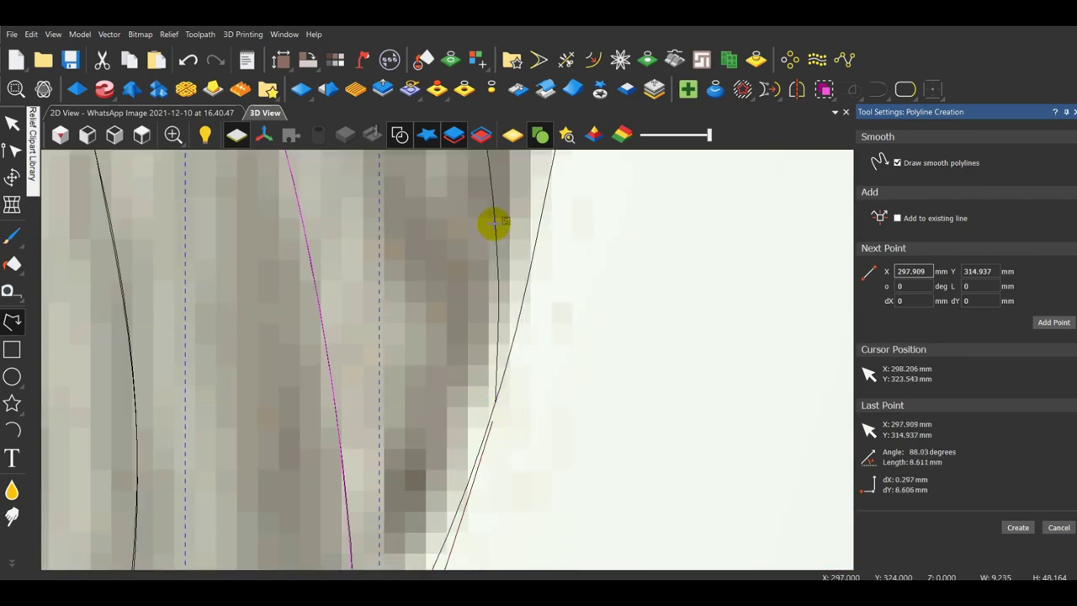
click(494, 220)
scroll(493, 221, down, 3)
scroll(438, 221, up, 2)
click(443, 301)
click(399, 197)
scroll(398, 198, down, 3)
scroll(390, 168, up, 4)
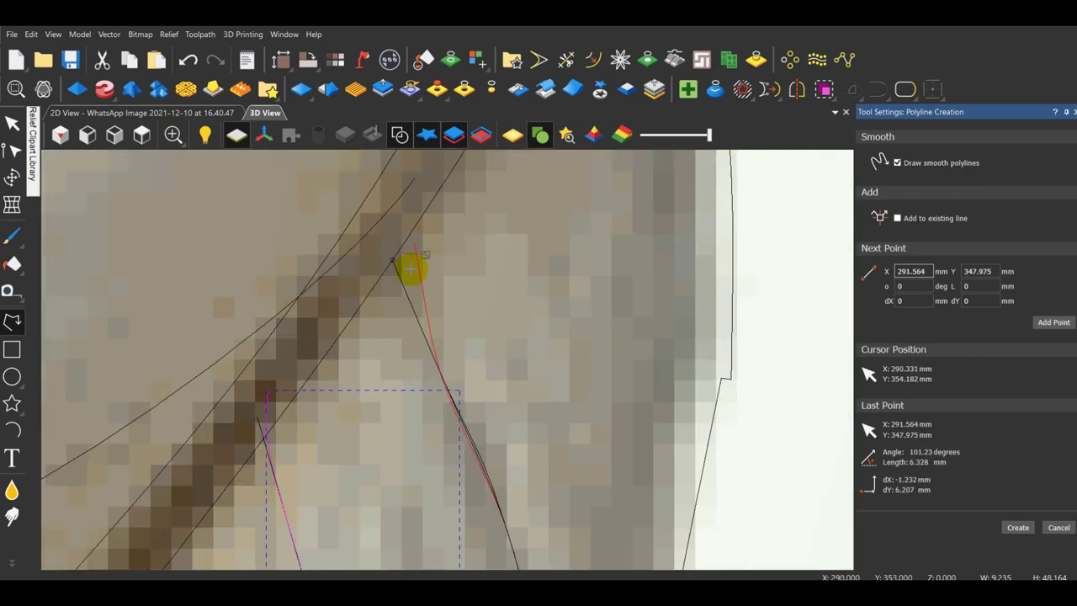
click(393, 259)
scroll(447, 358, down, 4)
key(Escape)
click(529, 379)
scroll(553, 337, up, 3)
scroll(558, 326, down, 4)
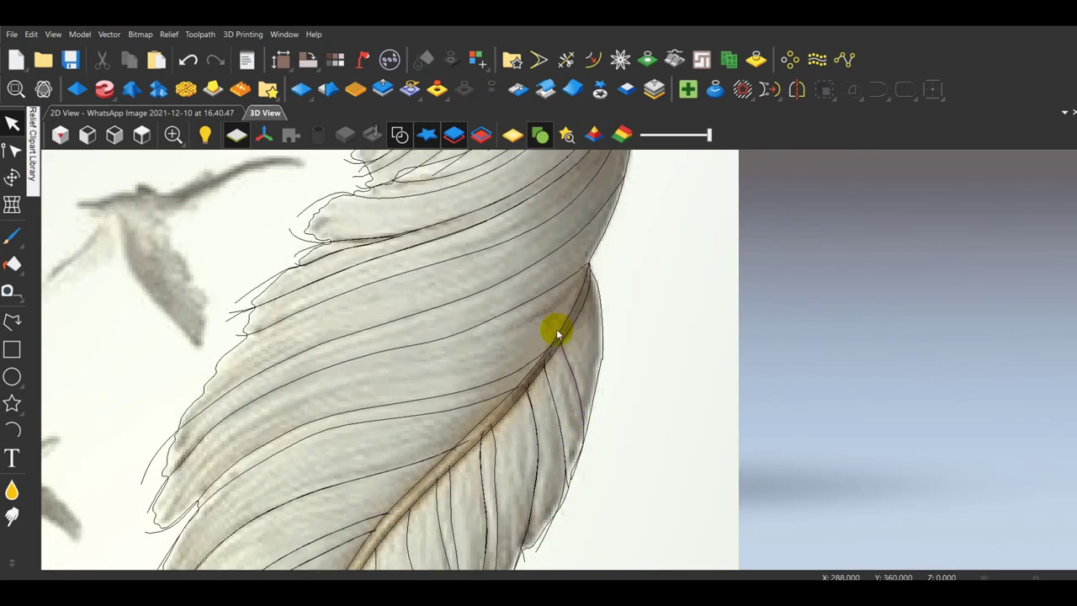
Draw two smooth barb polylines from the upper shaft to the right outline, about 9 by 27 mm and about 8 by 26 mm.
scroll(543, 309, up, 3)
scroll(543, 307, down, 1)
click(12, 321)
scroll(323, 328, up, 2)
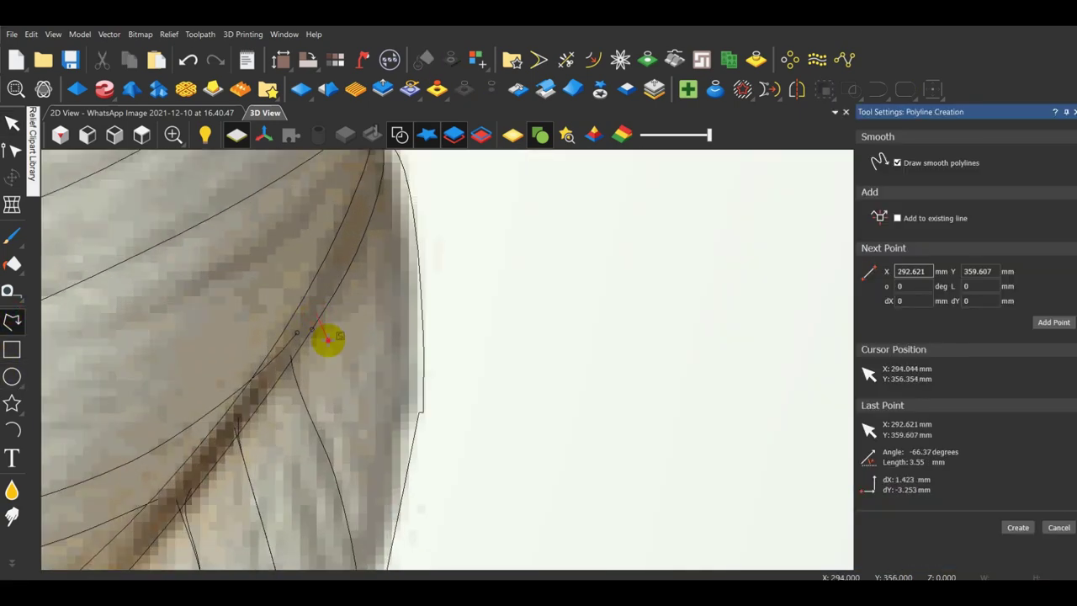
double_click(391, 542)
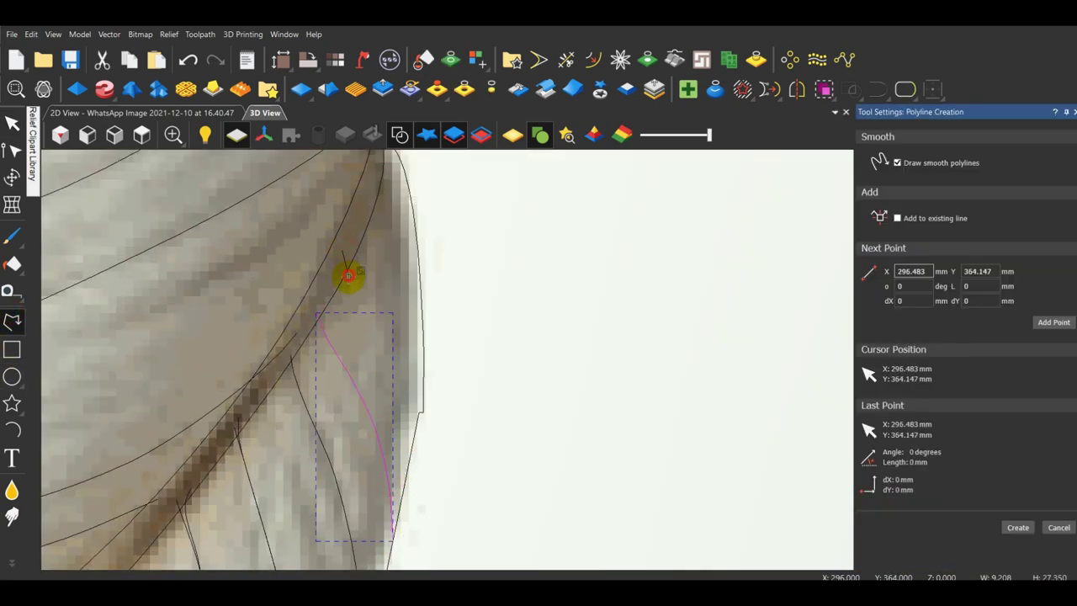
double_click(411, 463)
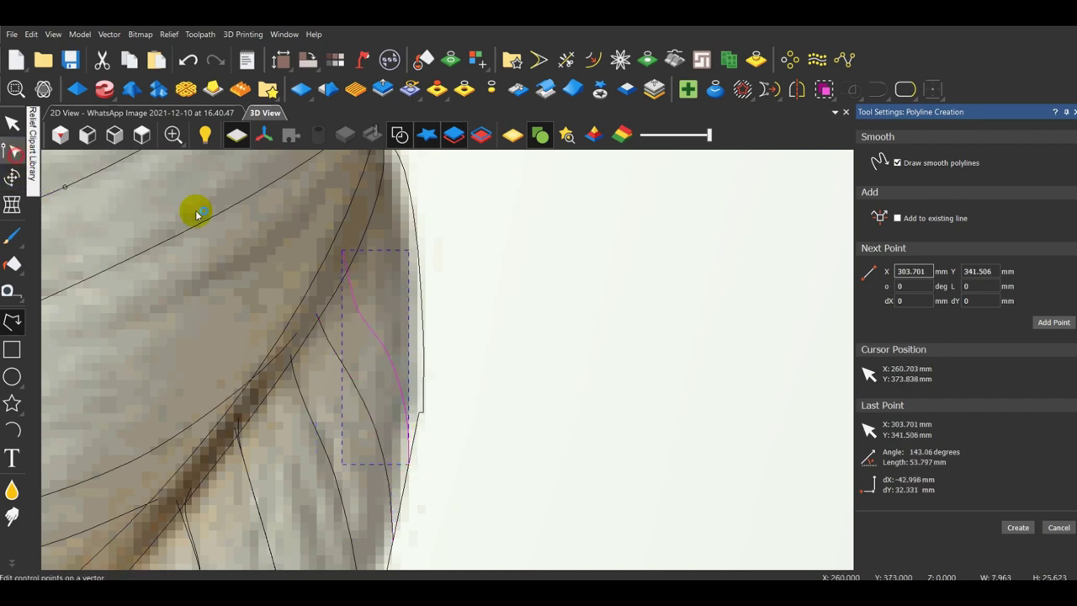
scroll(322, 303, up, 3)
scroll(439, 312, down, 5)
Draw a smooth barb polyline from the shaft near the fold past the right outline, and another about 5 by 22 mm outside the outline.
click(12, 321)
scroll(390, 283, down, 3)
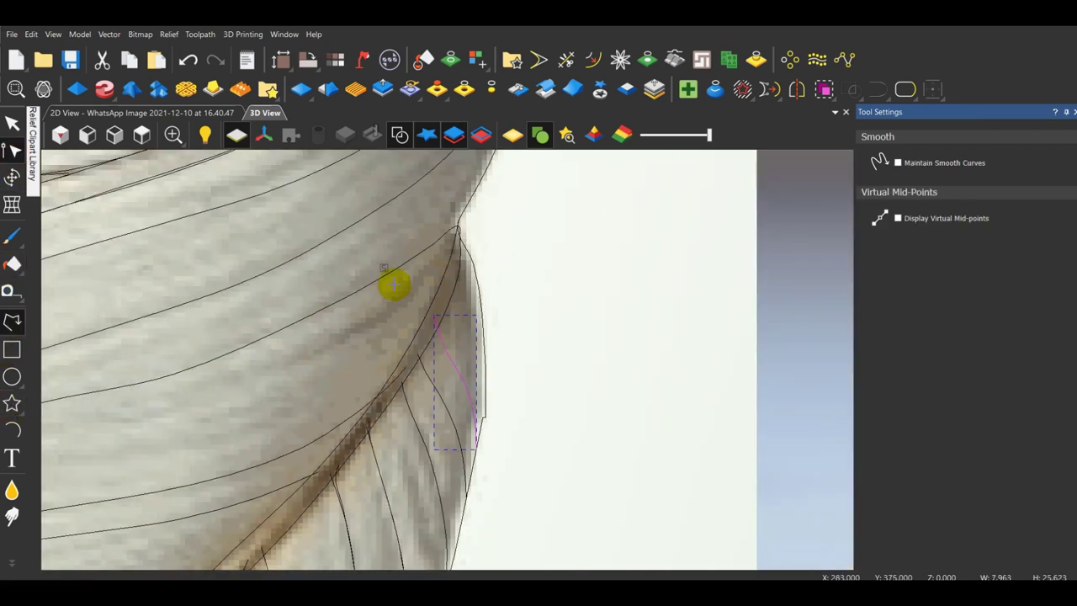
scroll(412, 288, up, 4)
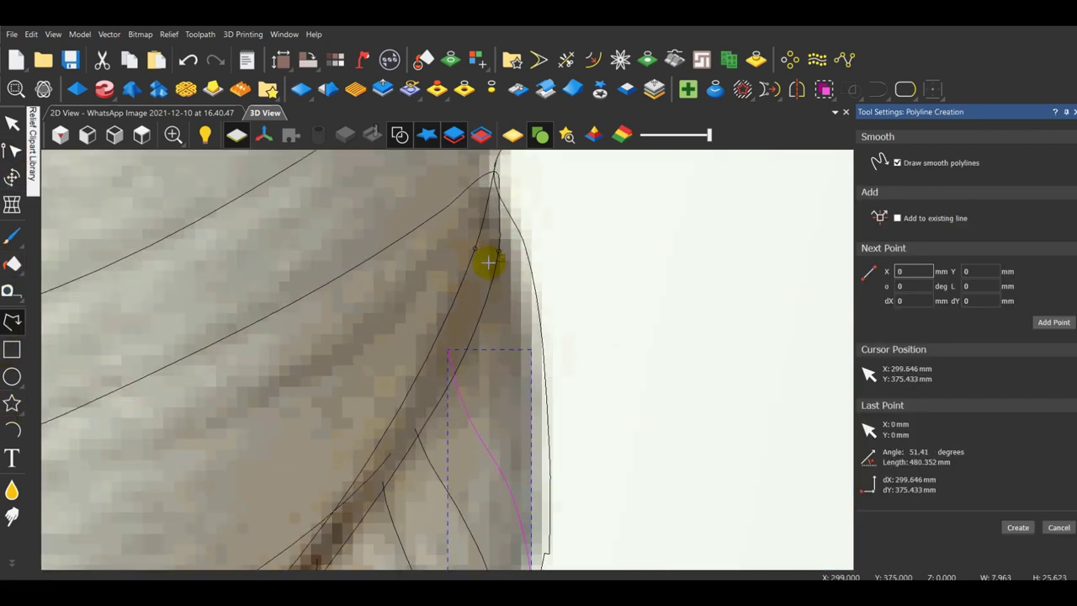
double_click(555, 557)
double_click(555, 429)
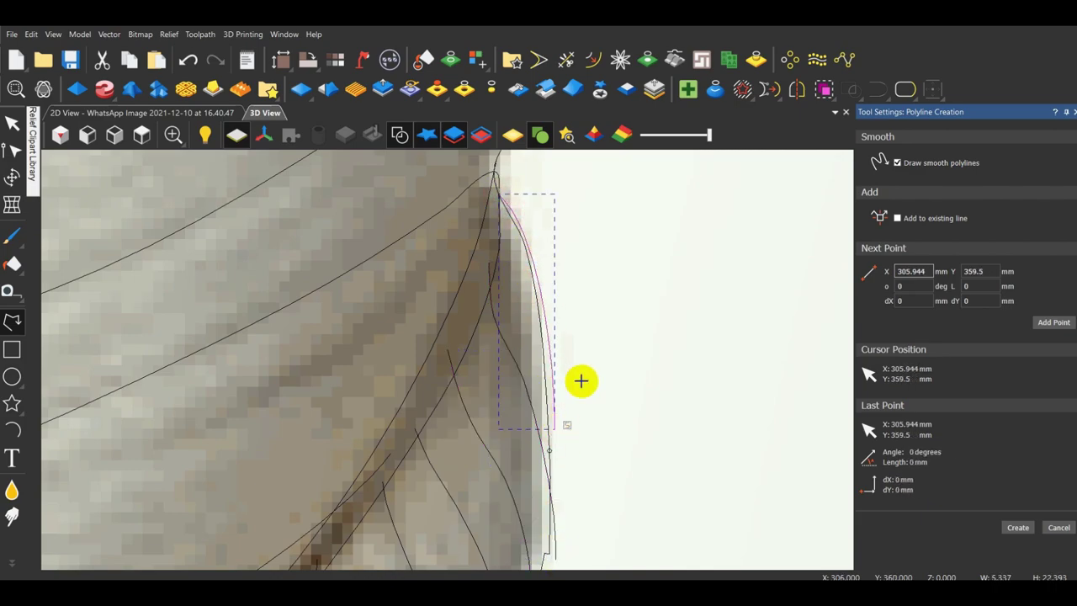
scroll(593, 311, down, 8)
key(Escape)
click(647, 349)
Draw a smooth barb polyline from the shaft to the fold edge at about X 305.7, Y 511 mm, about 63 mm wide and 33 mm high.
scroll(553, 237, up, 6)
click(12, 323)
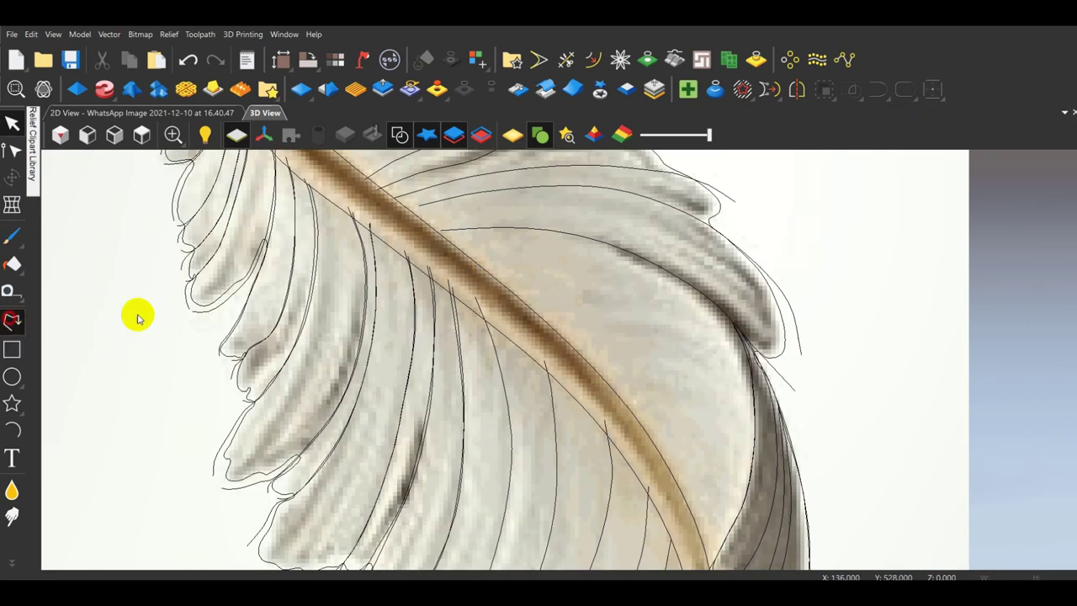
scroll(403, 269, up, 2)
click(473, 290)
click(592, 330)
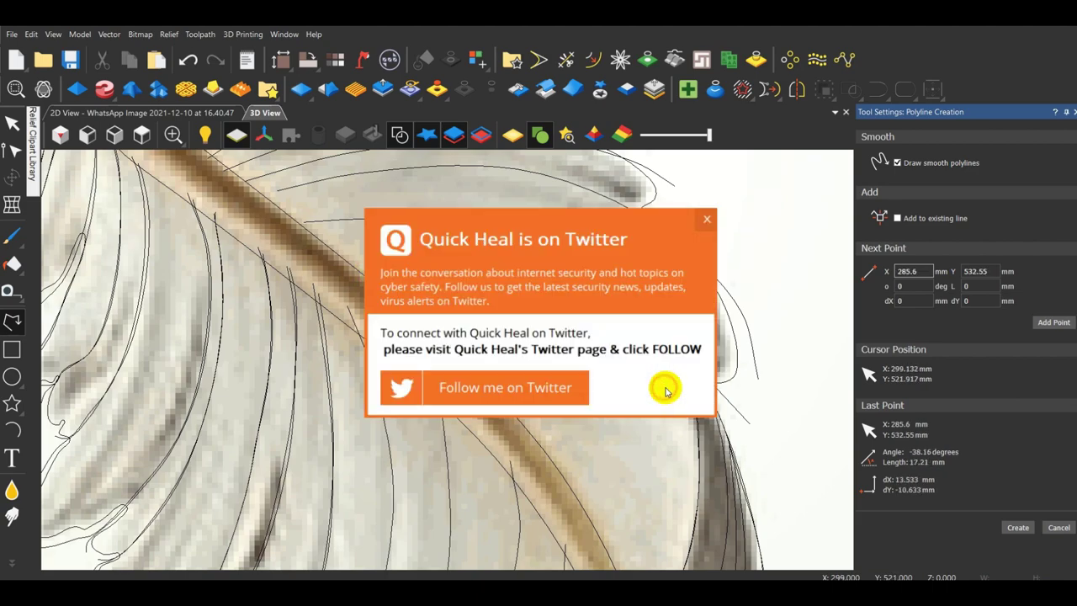
click(710, 221)
click(661, 374)
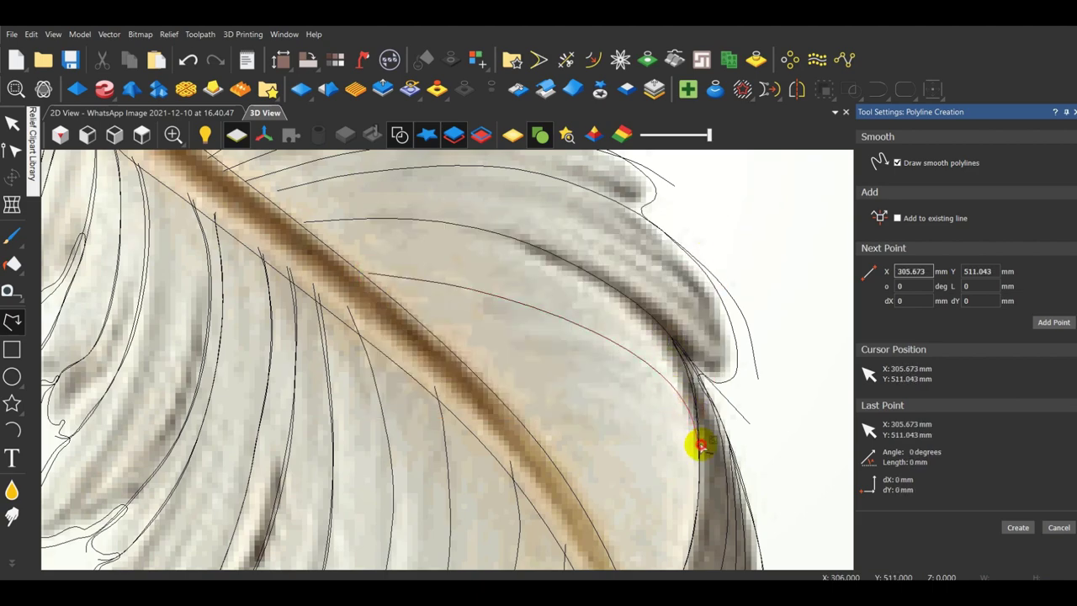
key(space)
Draw two more smooth barb polylines from the shaft to the fold edge, about 46 by 21 mm and about 34 by 17 mm.
scroll(699, 445, down, 5)
scroll(508, 409, up, 4)
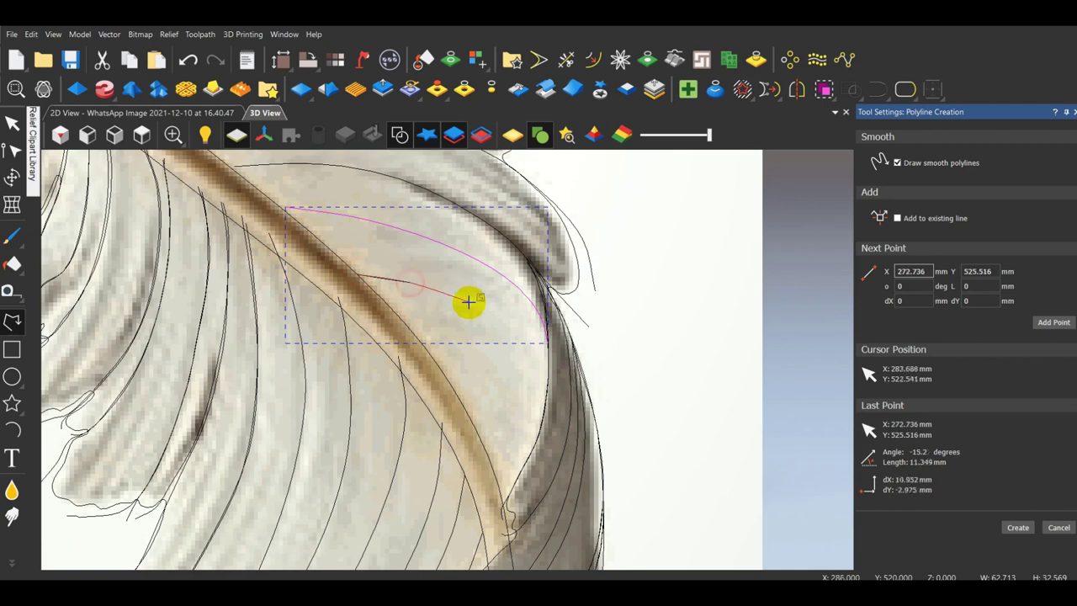
scroll(536, 345, up, 2)
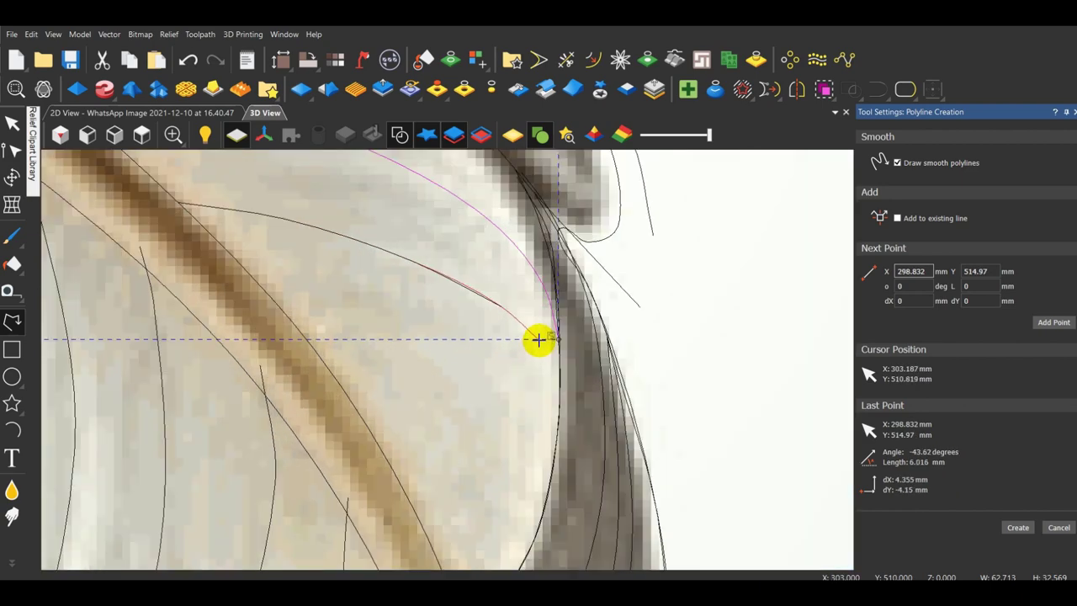
click(558, 373)
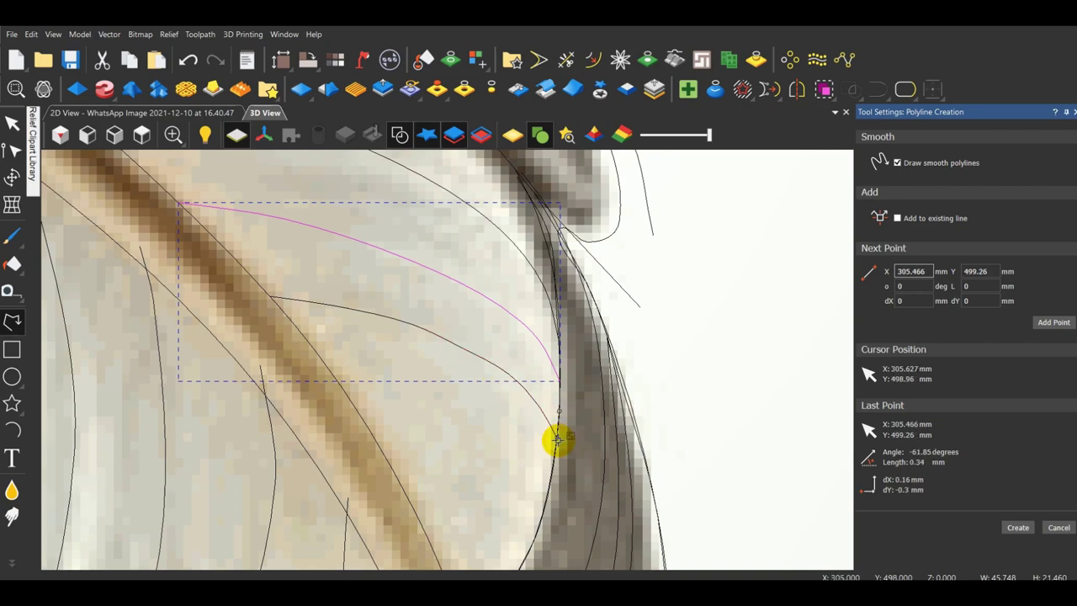
key(space)
Refine the two new barb polylines with node editing, placing the 46 mm wide one's end node on the fold edge.
scroll(555, 438, down, 2)
click(12, 151)
scroll(454, 347, up, 5)
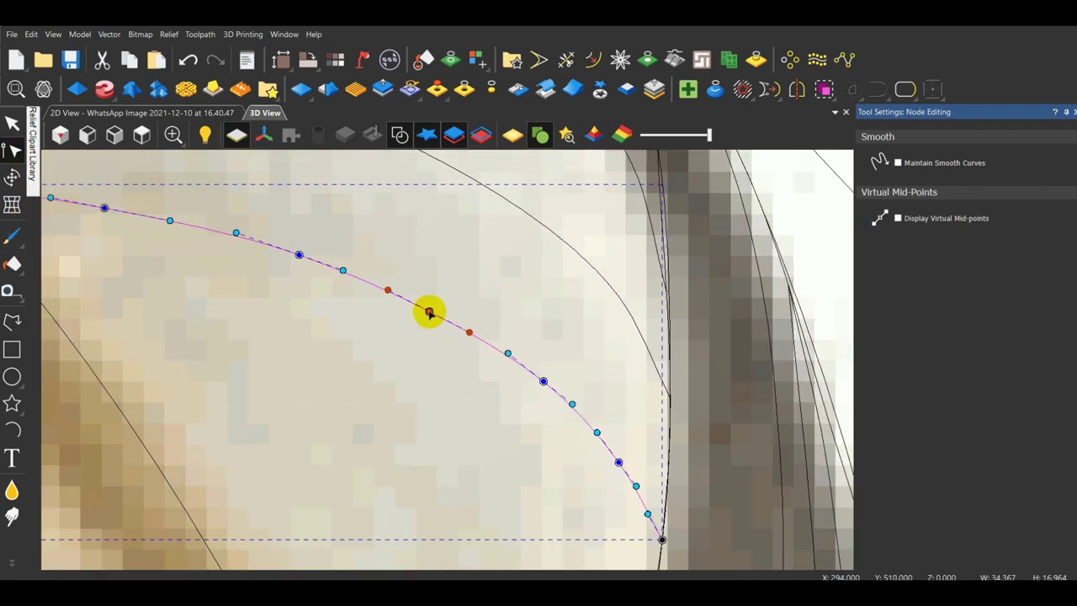
click(649, 346)
scroll(662, 389, up, 2)
drag(673, 403, 674, 381)
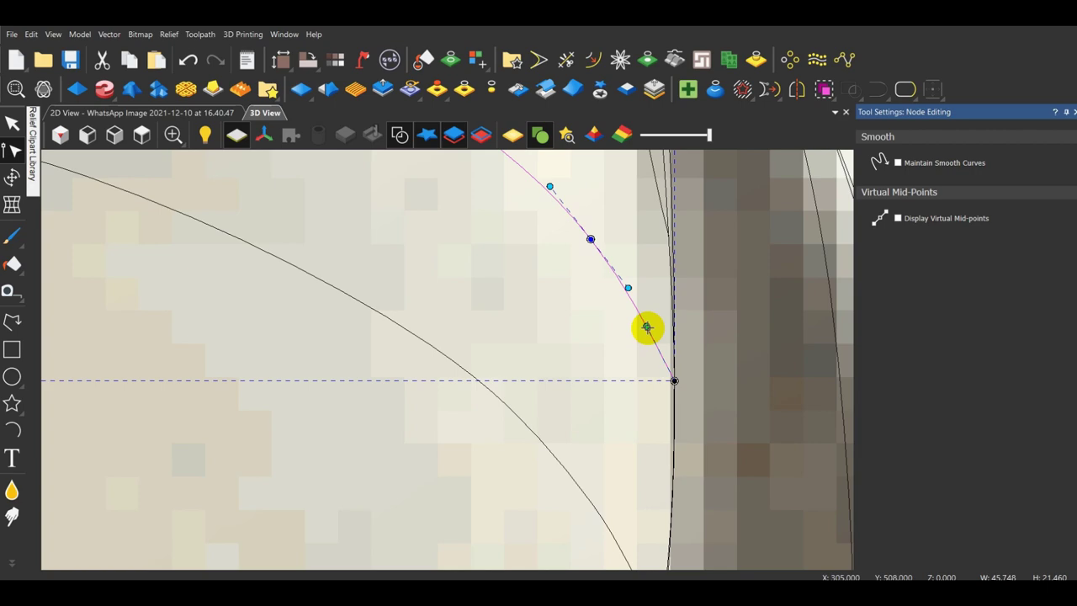
click(703, 366)
Draw a smooth barb polyline below the others from the shaft to the fold edge, about 21 mm wide and 10 mm high.
scroll(639, 365, down, 6)
click(14, 324)
scroll(404, 394, up, 4)
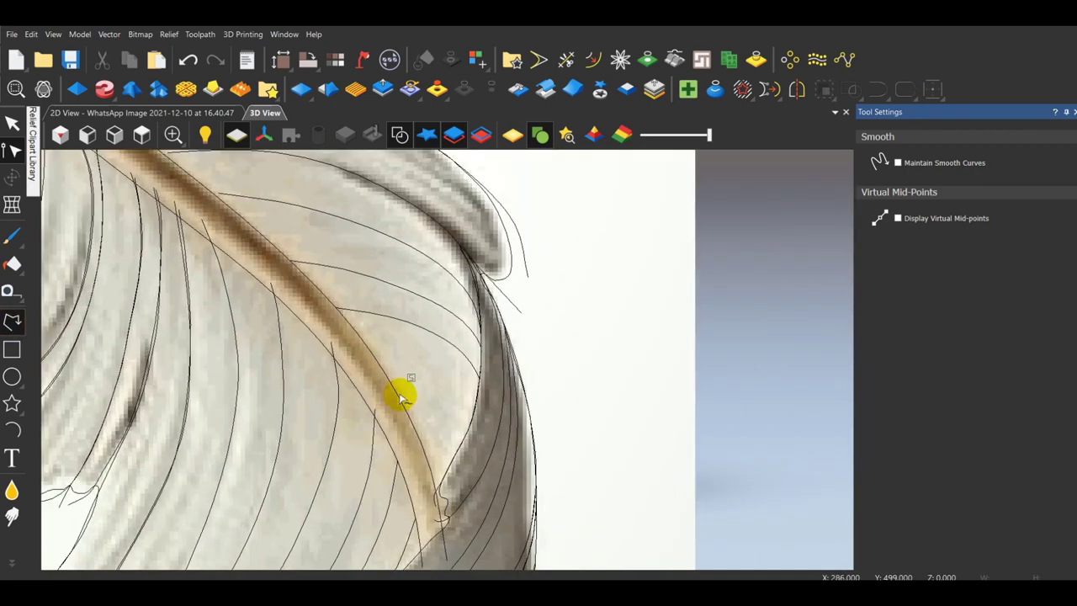
click(351, 310)
click(545, 384)
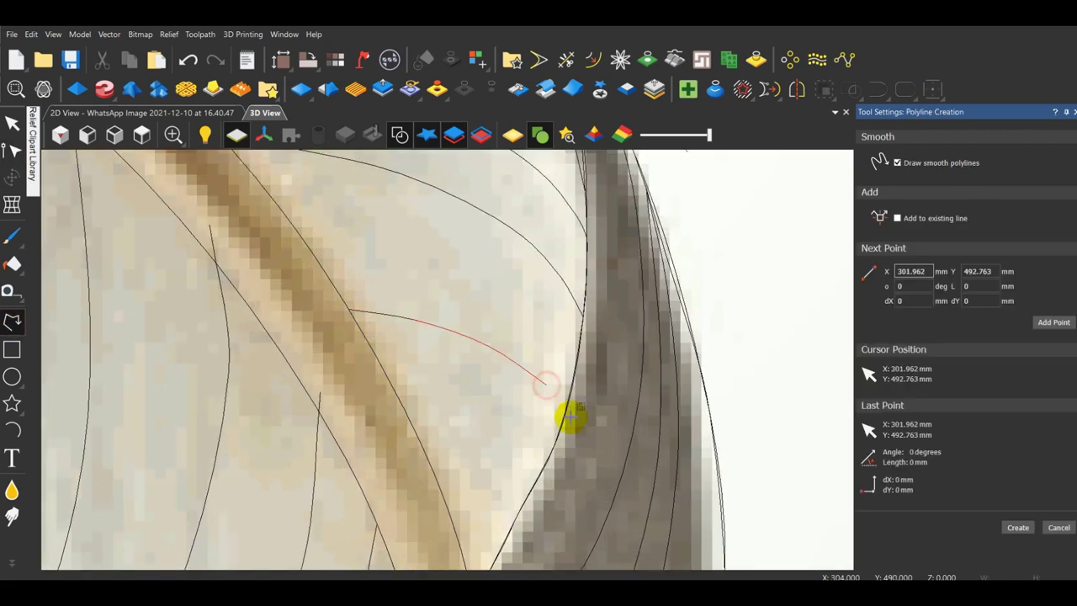
right_click(566, 417)
Draw the lowest smooth barb polyline from the shaft through about X 295, Y 486.4 mm to the fold edge, and finish drawing.
click(418, 437)
click(473, 452)
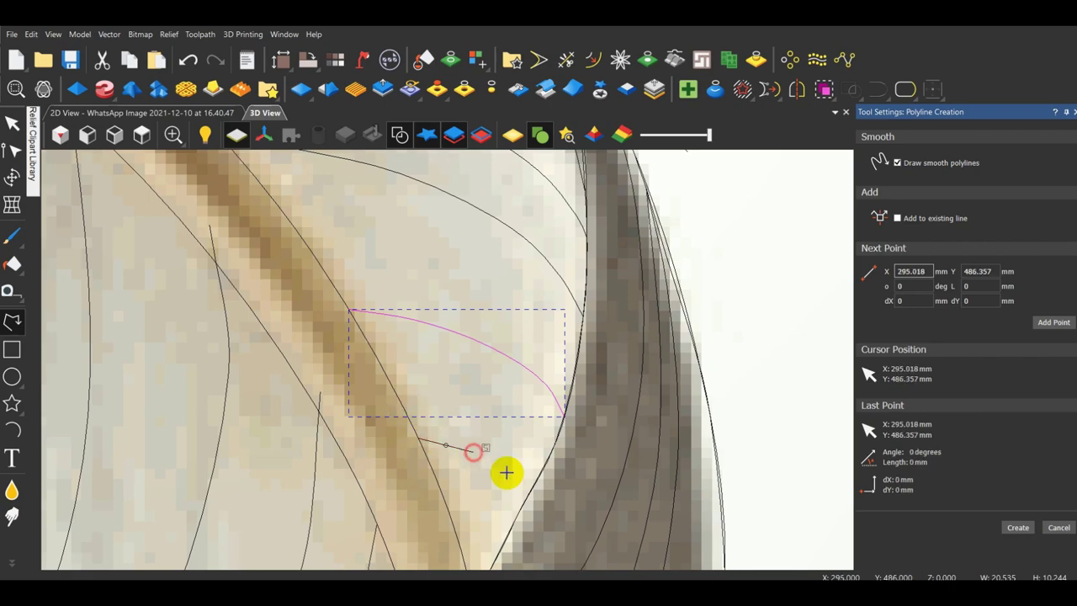
click(526, 494)
scroll(538, 443, down, 10)
key(Escape)
scroll(668, 312, down, 5)
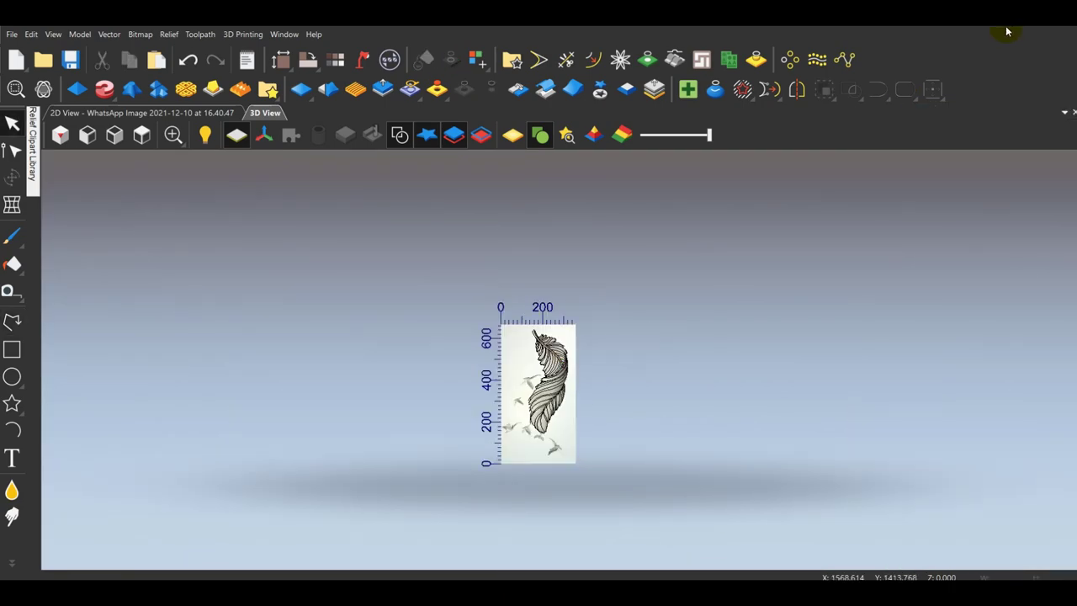
Draw a start-end-point-on-arc semicircle beside the quill and a small downward arc about 1 by 0.4 mm from its right end.
scroll(568, 214, up, 5)
scroll(569, 212, up, 5)
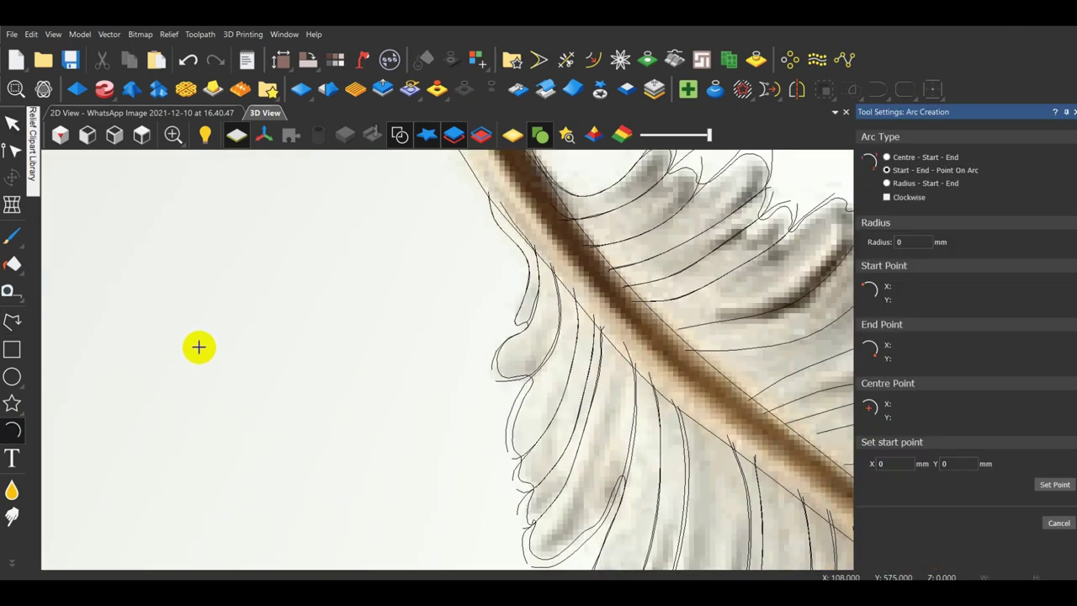
click(185, 345)
click(229, 345)
click(207, 324)
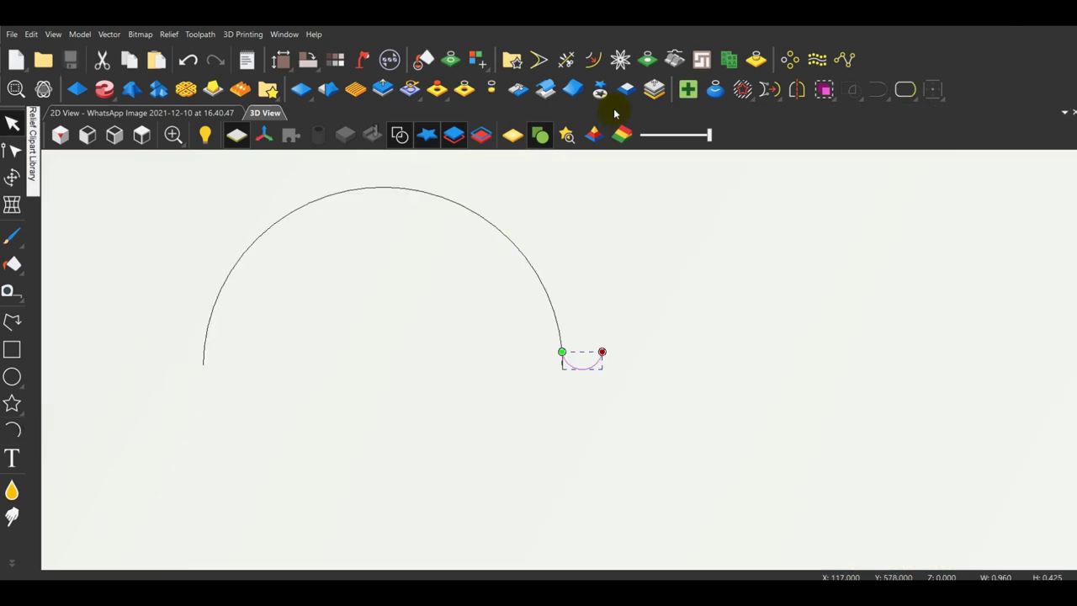
Trim the overhanging end of the large arc at its junction with the small arc.
click(566, 59)
scroll(457, 362, up, 3)
click(341, 360)
scroll(563, 409, down, 5)
key(Escape)
Draw a nearly vertical line about 2 mm high from the top of the large arc down into its interior.
click(12, 321)
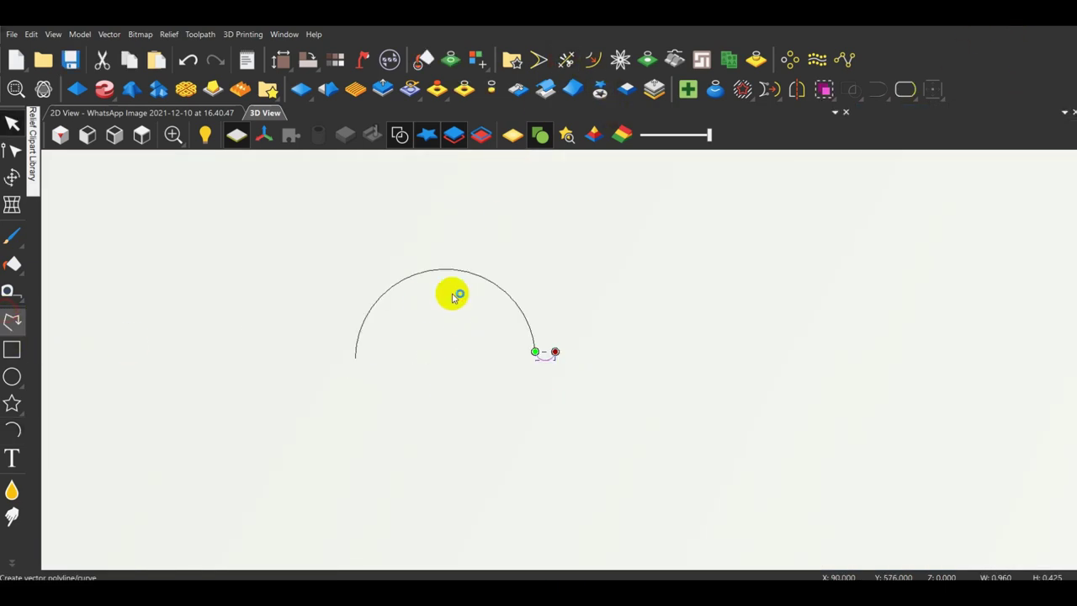
scroll(429, 259, up, 3)
click(227, 282)
click(229, 367)
key(Escape)
scroll(341, 301, up, 2)
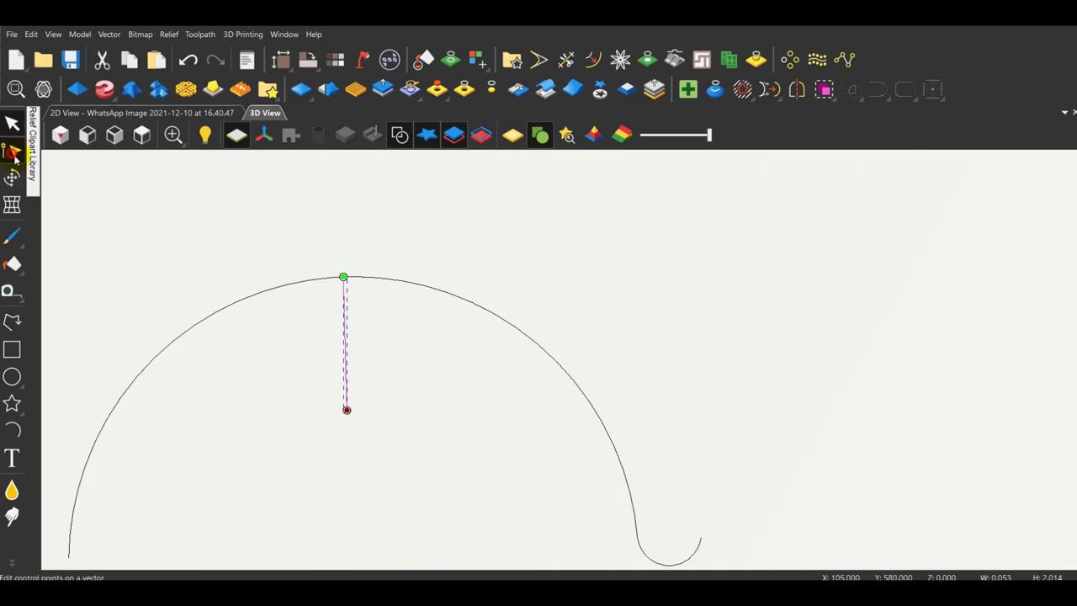
Straighten the short line to vertical and move it up so that it crosses the top of the large arc.
click(12, 152)
scroll(298, 333, up, 2)
key(Escape)
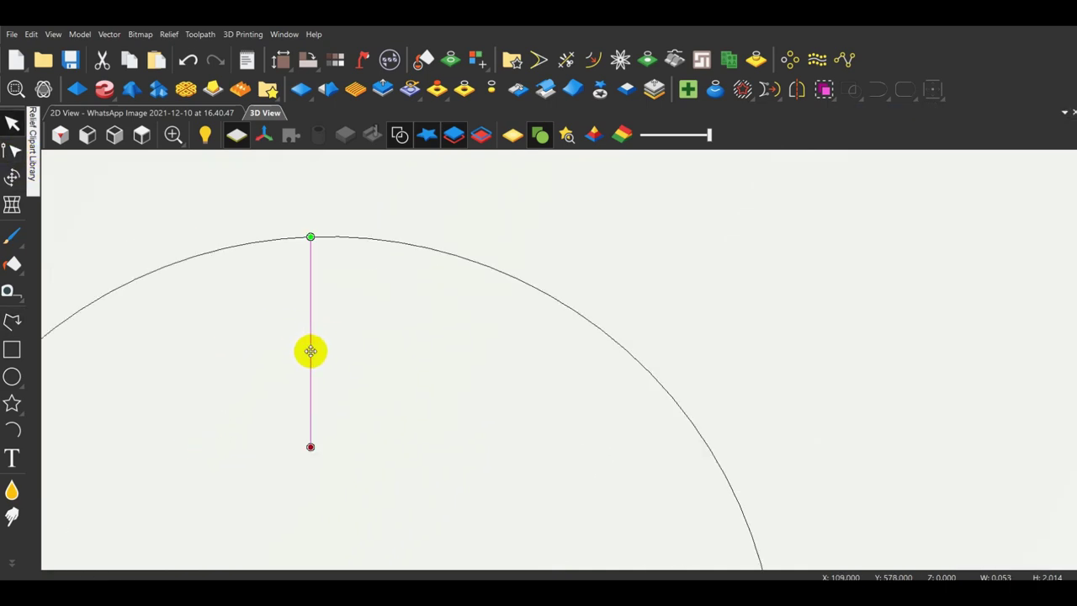
drag(310, 350, 312, 314)
scroll(312, 314, down, 3)
Trim away the left half of the large arc at the vertical line.
click(566, 60)
click(349, 336)
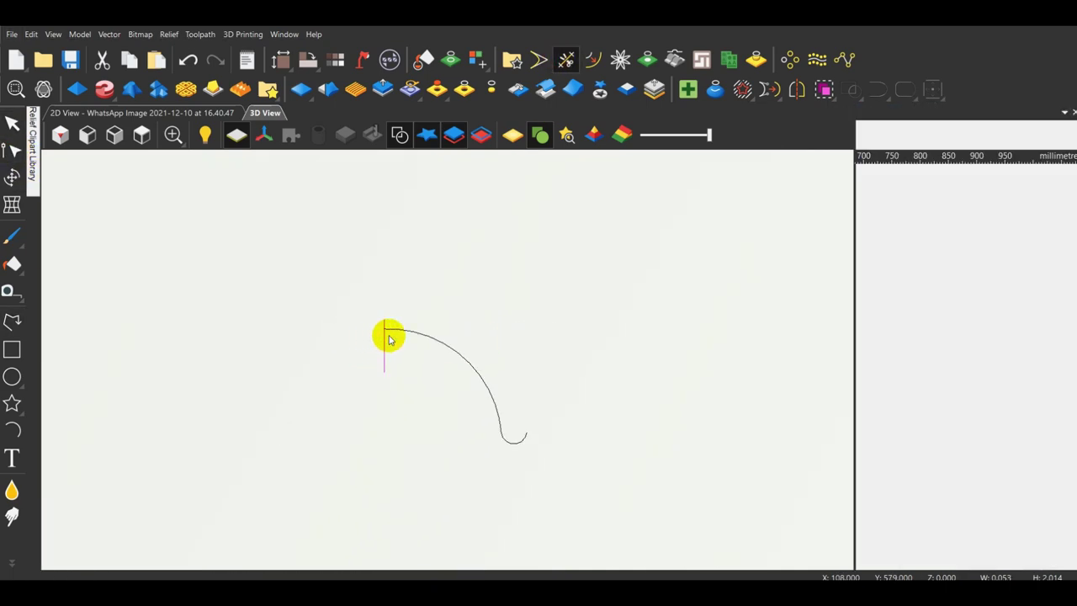
key(Escape)
Join the remaining quarter arc and the small arc into one profile vector.
click(520, 329)
scroll(653, 433, up, 1)
click(877, 89)
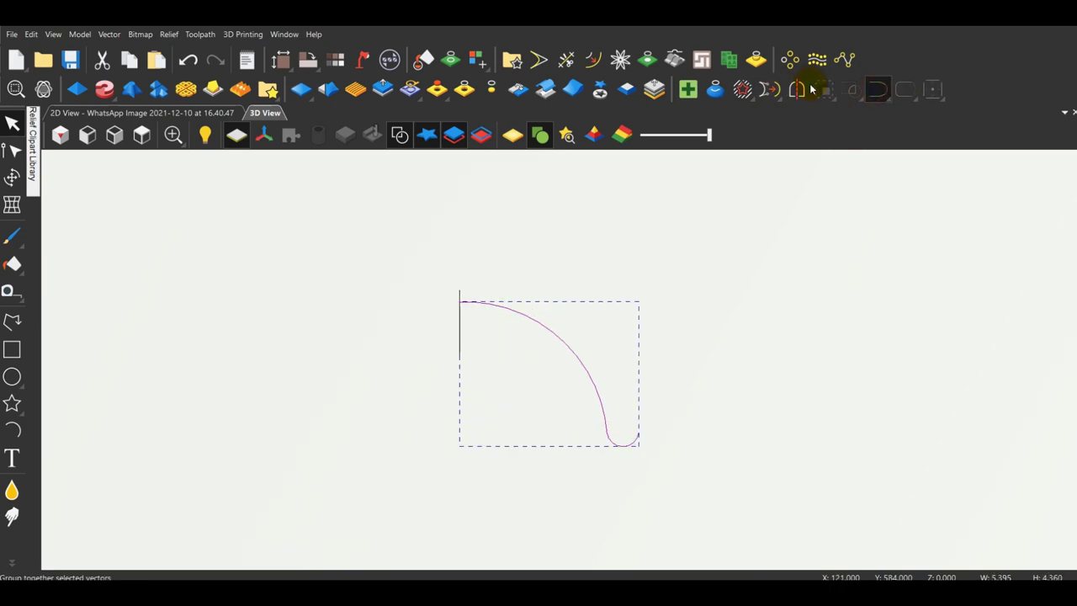
Mirror the quarter-arc profile horizontally about the vertical line and join both halves into one symmetrical vector.
click(563, 340)
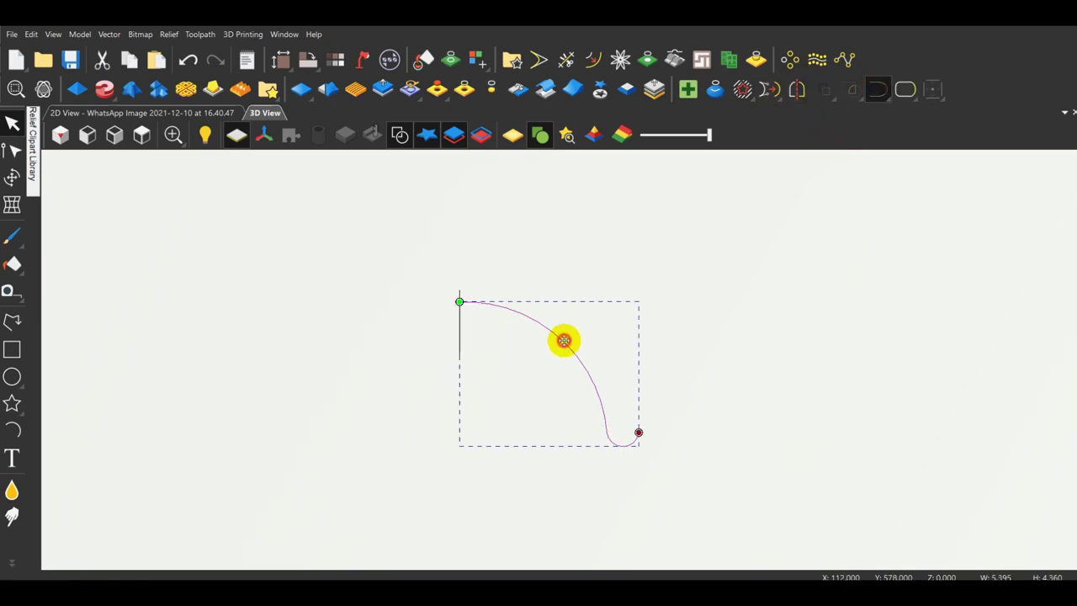
click(793, 90)
click(358, 329)
click(411, 266)
scroll(476, 326, down, 2)
shift+click(512, 325)
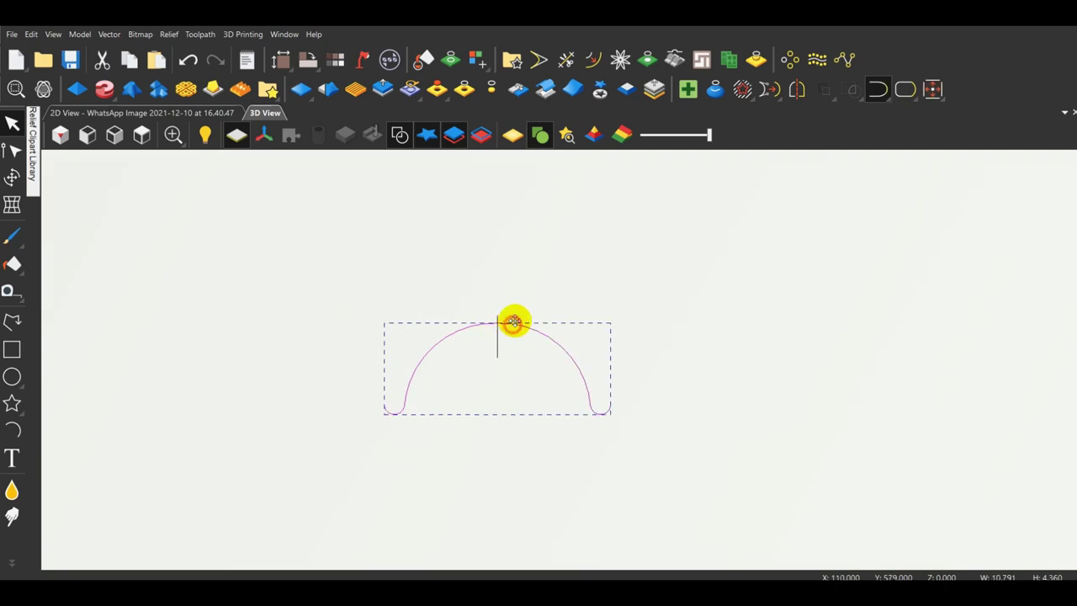
click(877, 89)
Place a copy of the joined profile below the original and cut off the copy's small left hook.
scroll(558, 357, down, 6)
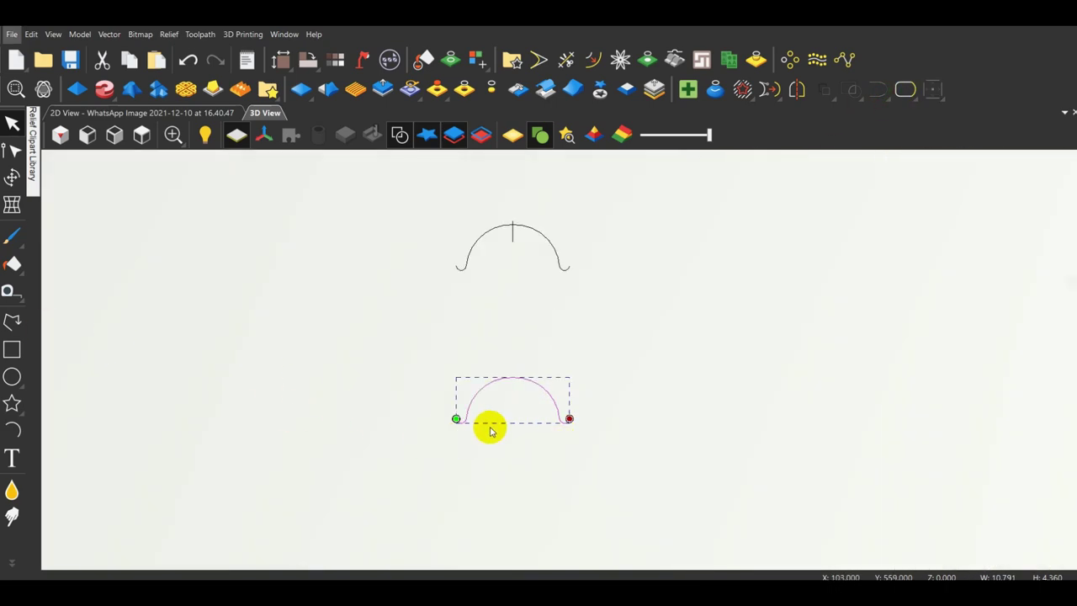
scroll(492, 422, up, 4)
click(11, 151)
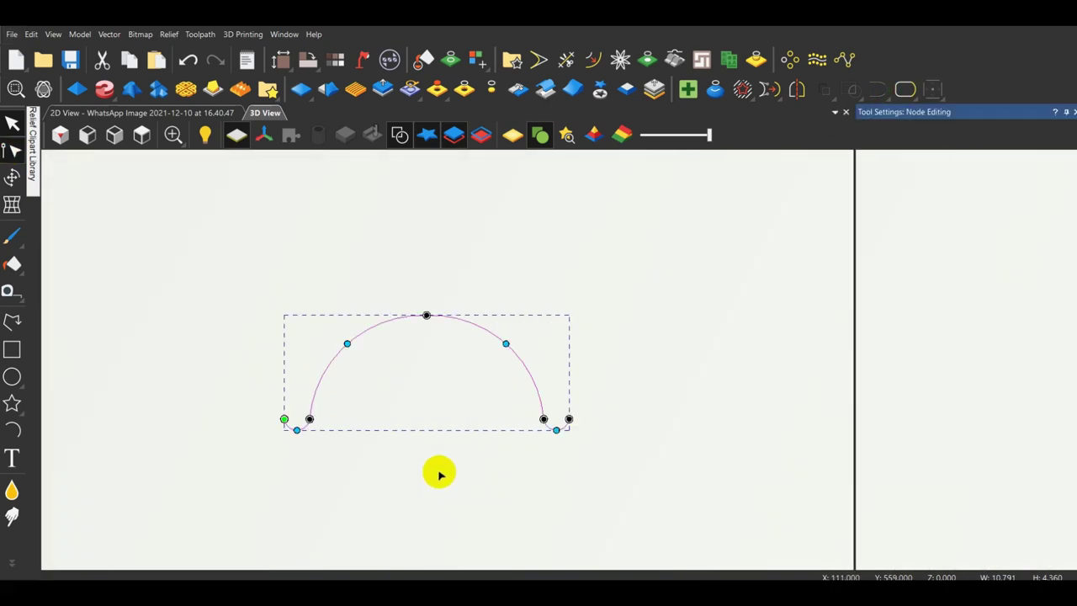
scroll(309, 429, up, 5)
drag(315, 391, 310, 422)
key(c)
scroll(324, 427, down, 5)
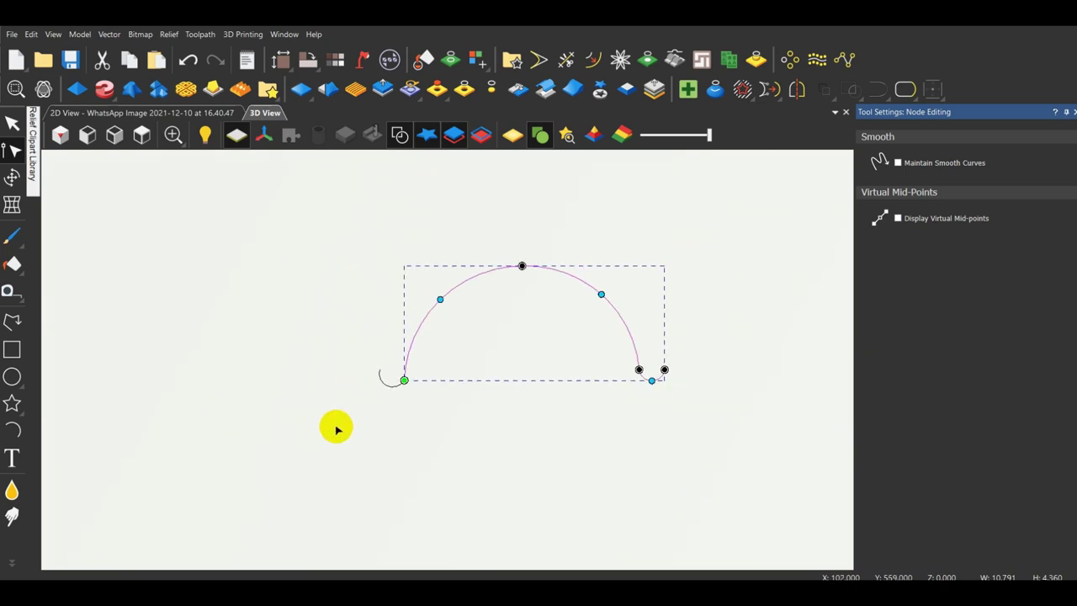
key(Escape)
click(506, 386)
right_click(560, 442)
click(589, 163)
scroll(547, 334, down, 3)
Mirror the one-hooked profile horizontally to make a flipped copy beside it.
click(553, 335)
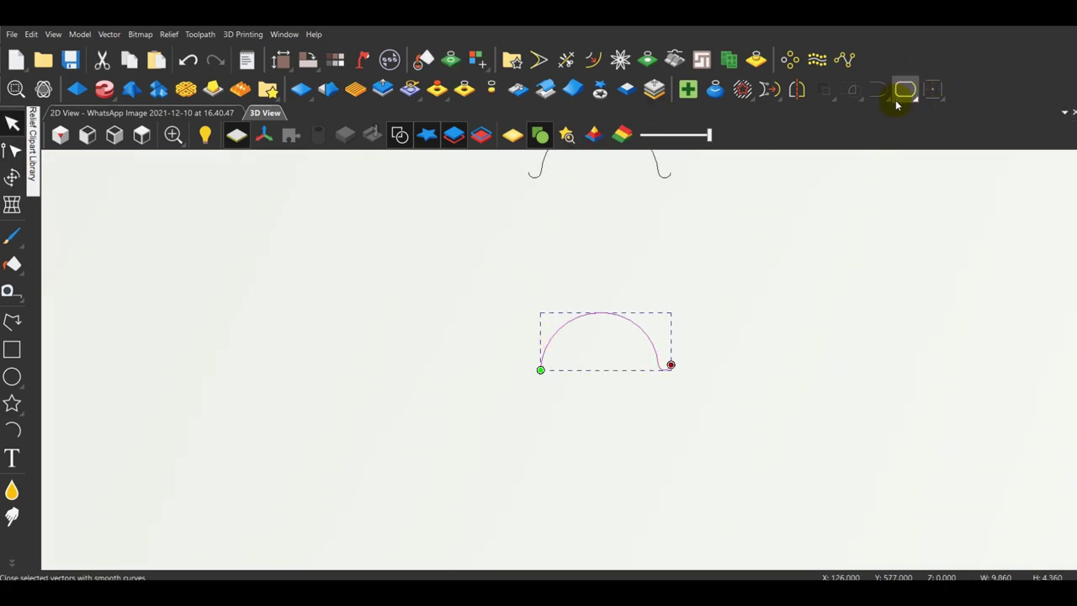
click(797, 93)
click(360, 325)
click(409, 264)
drag(491, 315, 469, 300)
Cut the one-hooked profile at the lowest point of its right hook and delete the hook's outer half.
scroll(637, 361, up, 5)
click(717, 386)
scroll(738, 387, up, 3)
key(n)
scroll(565, 386, up, 12)
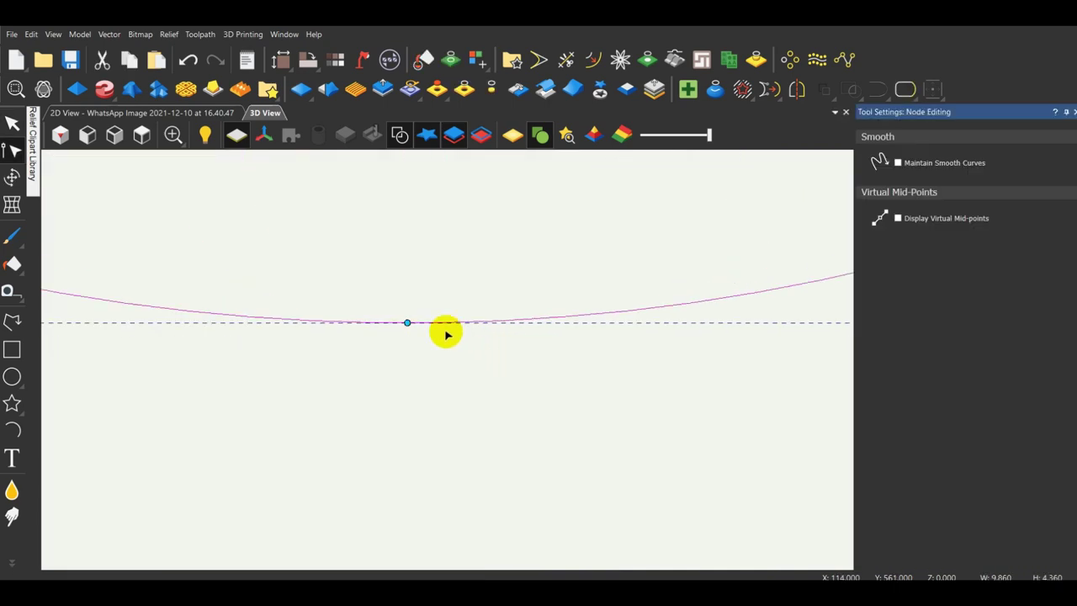
key(c)
key(c)
scroll(440, 350, down, 6)
key(n)
scroll(456, 359, down, 8)
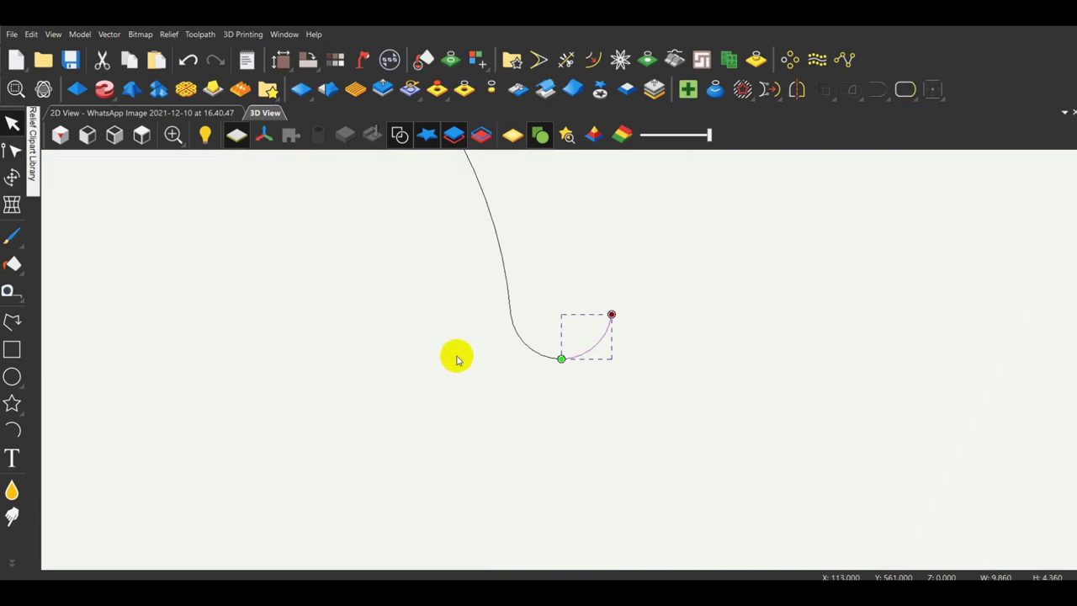
key(Delete)
scroll(480, 352, down, 4)
Delete the untrimmed mirrored copy and put a mirror of the trimmed one-hooked profile in its place.
click(549, 354)
scroll(549, 355, down, 3)
drag(179, 247, 459, 460)
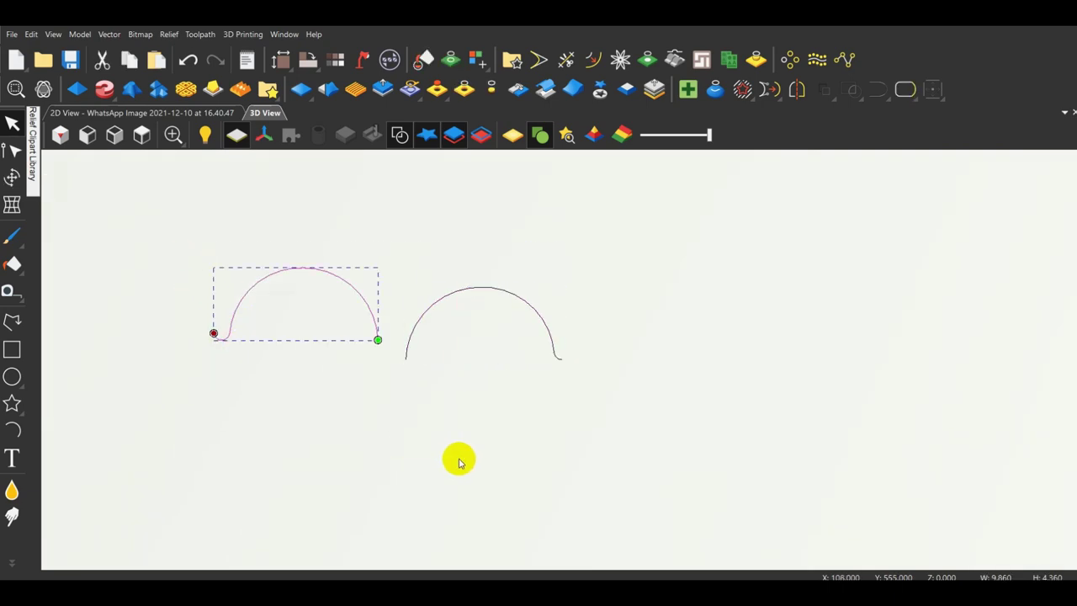
key(Delete)
drag(400, 293, 614, 455)
drag(334, 165, 634, 391)
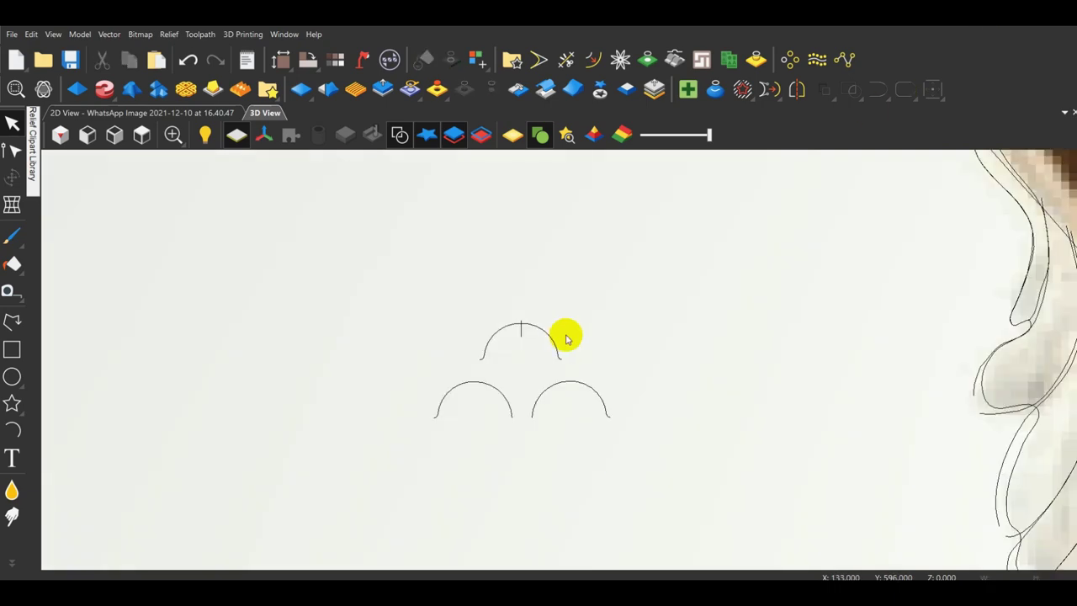
Move the symmetrical two-hooked profile away from the short vertical line to below and right of the mirrored pair.
scroll(564, 334, up, 5)
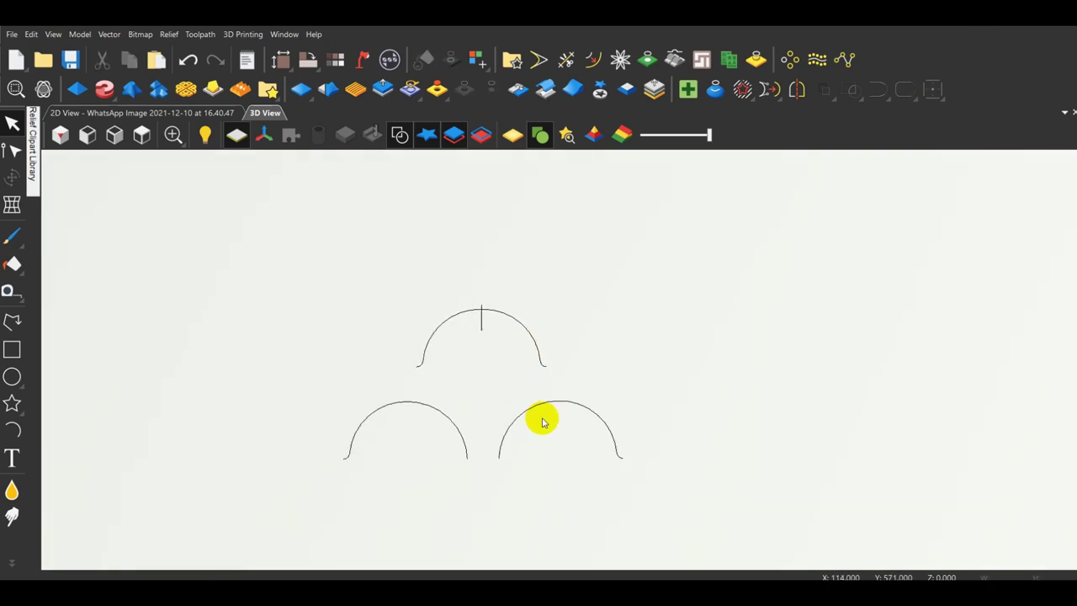
click(528, 311)
scroll(589, 337, down, 5)
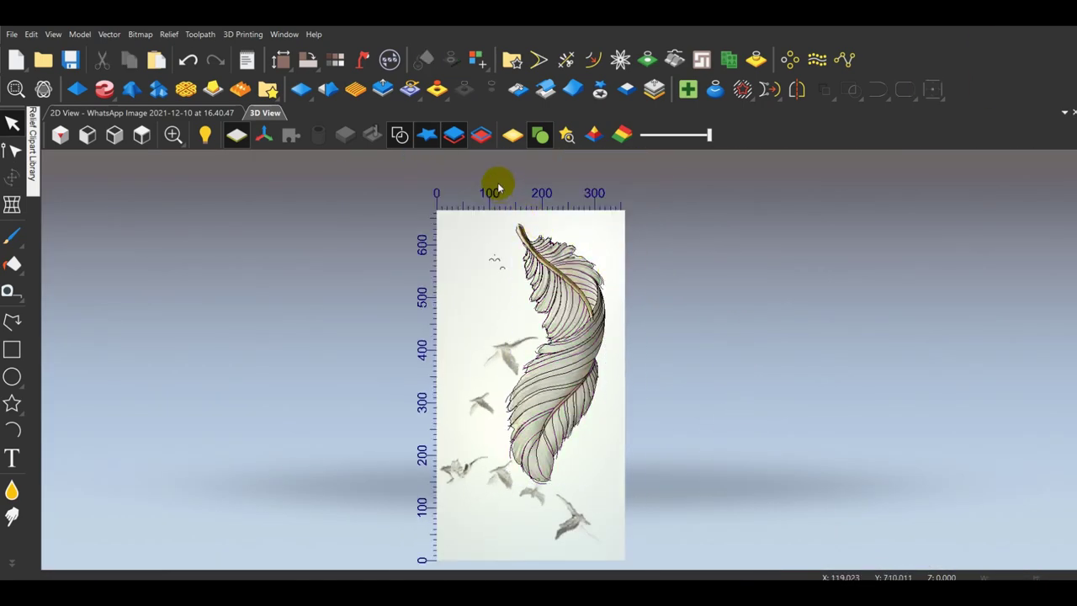
Move the feather's barb vectors, without the shaft and outer outline, to a new vector layer.
drag(493, 185, 782, 548)
shift+click(493, 275)
middle_drag(497, 274, 502, 359)
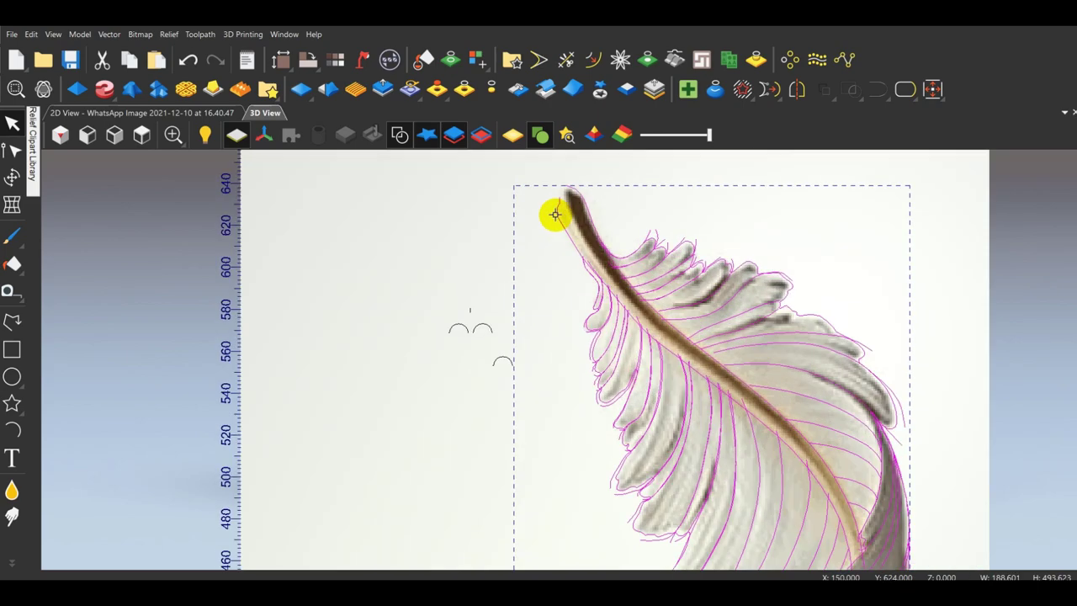
scroll(555, 214, up, 1)
shift+click(581, 180)
scroll(636, 253, up, 5)
scroll(538, 514, down, 1)
scroll(537, 515, up, 1)
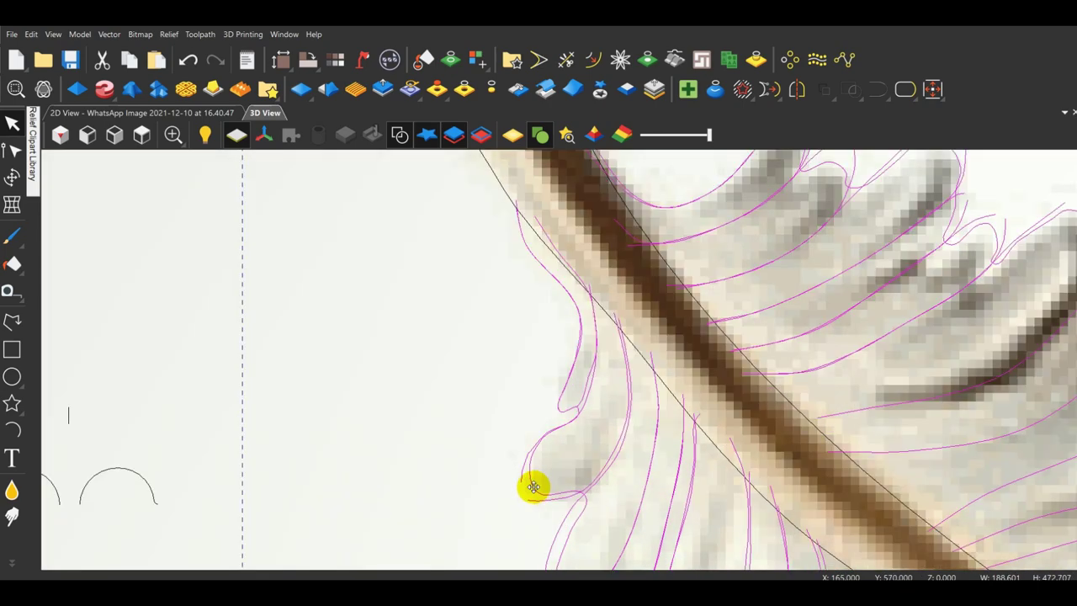
shift+click(530, 486)
scroll(534, 481, down, 1)
scroll(702, 227, up, 1)
shift+click(714, 210)
scroll(669, 212, down, 6)
scroll(678, 227, down, 1)
scroll(570, 459, up, 2)
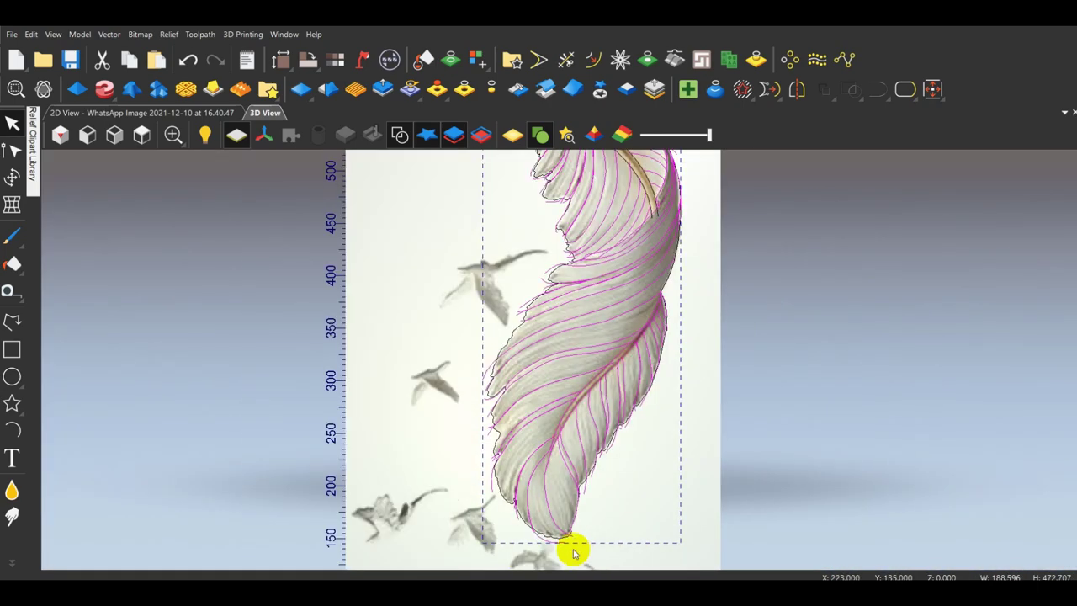
scroll(572, 548, up, 1)
scroll(647, 469, down, 1)
scroll(664, 446, down, 1)
right_click(484, 244)
mouse_move(538, 297)
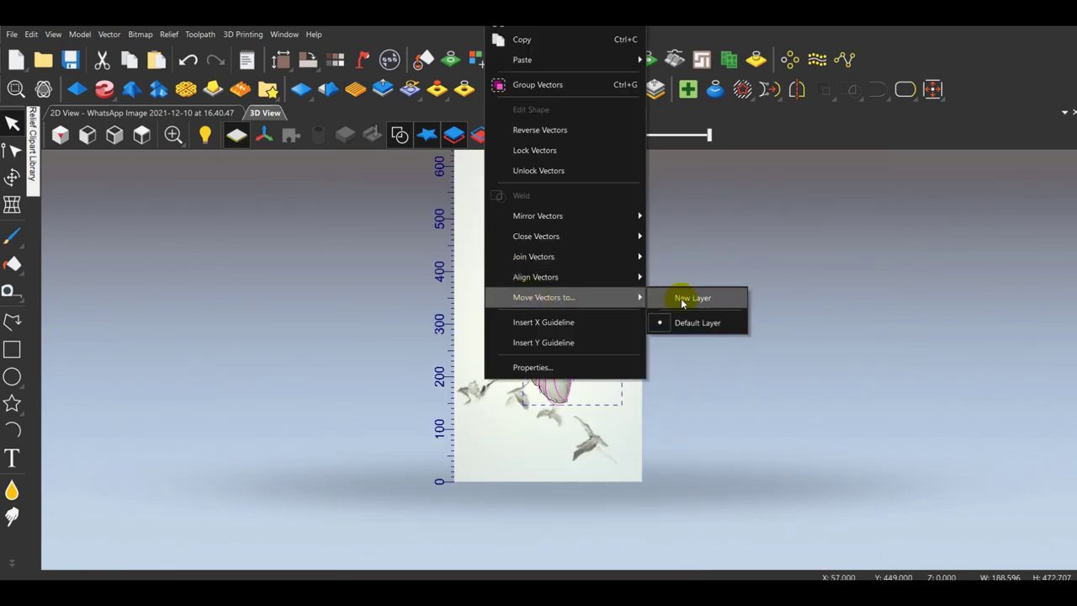
click(682, 296)
Display the project tree with the vector layers expanded.
click(284, 34)
mouse_move(403, 229)
click(562, 264)
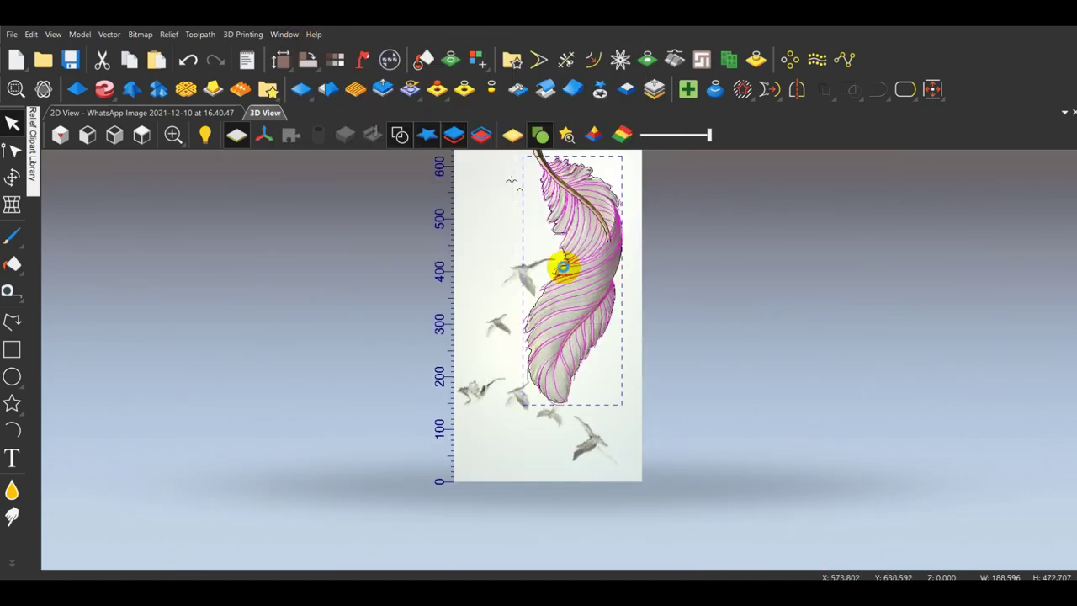
click(866, 172)
click(867, 143)
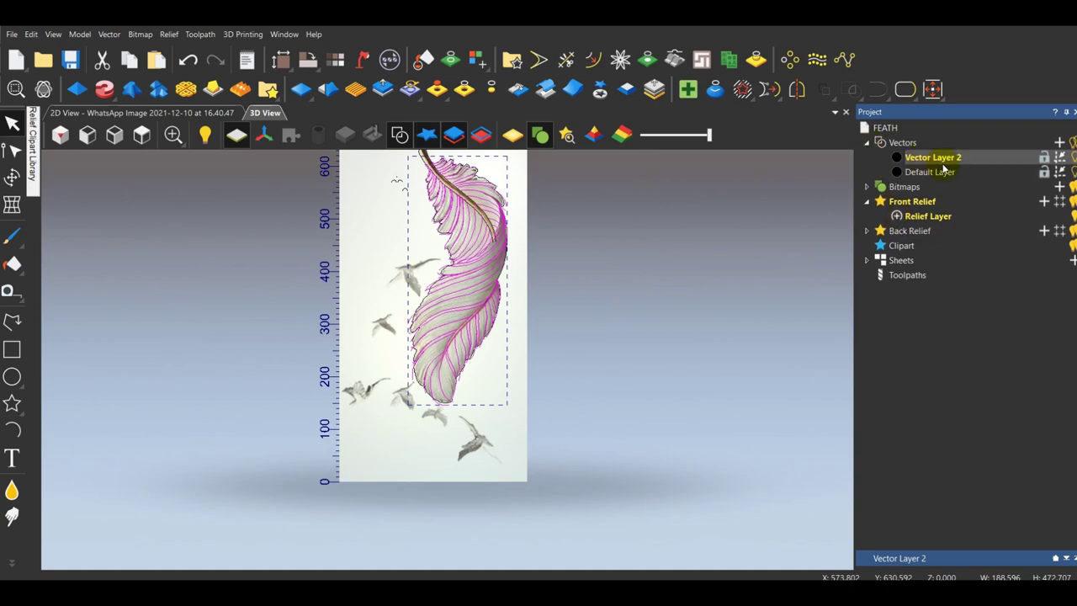
Set the colour of the Default Layer's vectors to red.
click(897, 172)
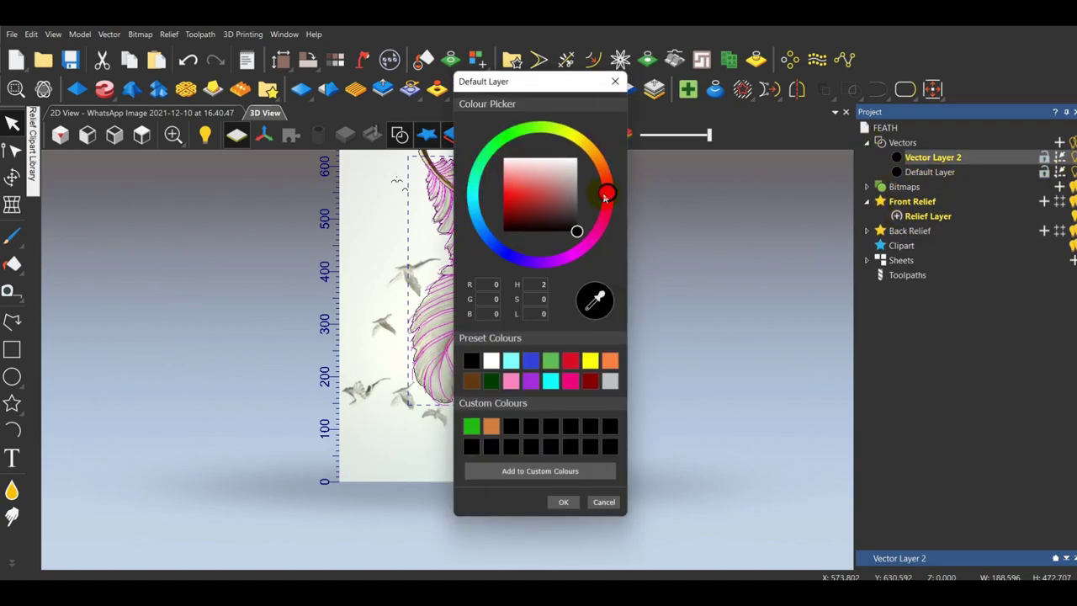
click(561, 501)
scroll(429, 173, up, 5)
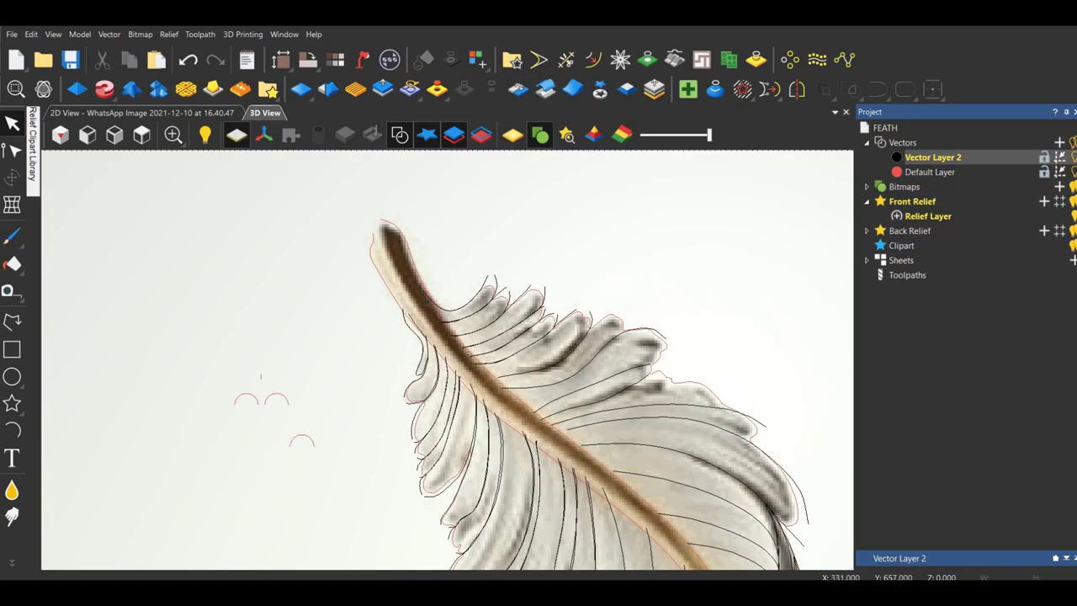
Make the Default Layer active and hide Vector Layer 2.
click(993, 172)
click(1073, 157)
scroll(669, 196, down, 6)
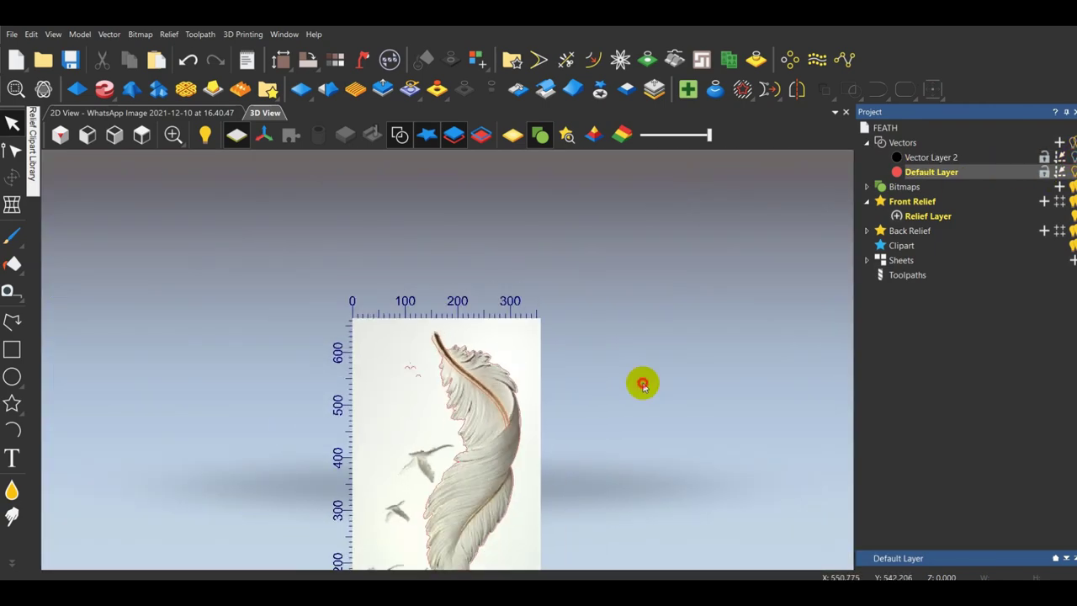
Start a smooth polyline at the feather's lower tip and trace it up onto the left edge of the lower quill.
scroll(518, 404, up, 3)
click(12, 322)
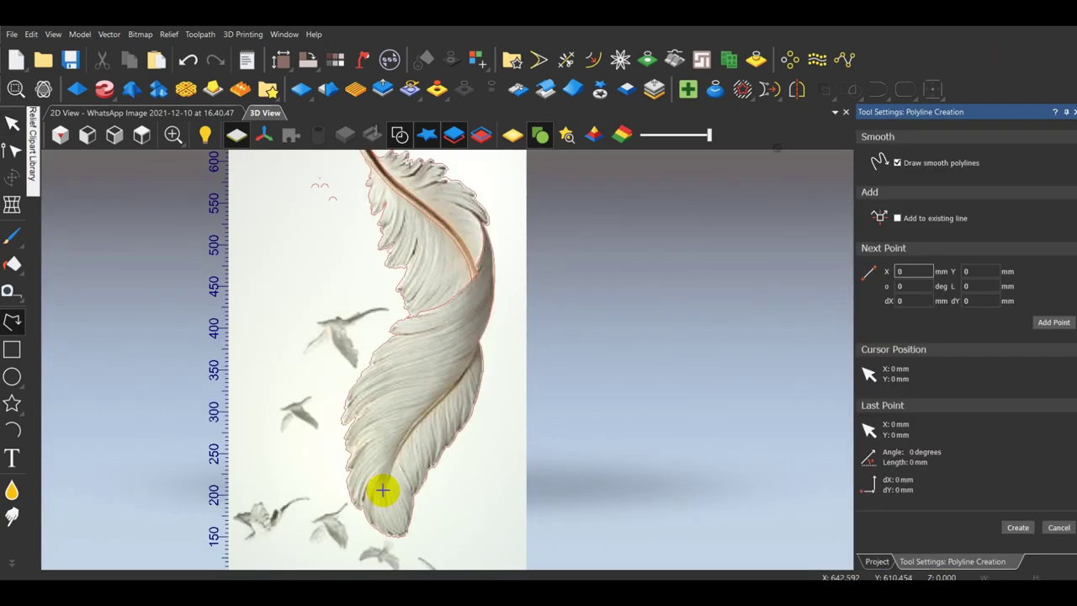
scroll(450, 523, up, 6)
click(553, 503)
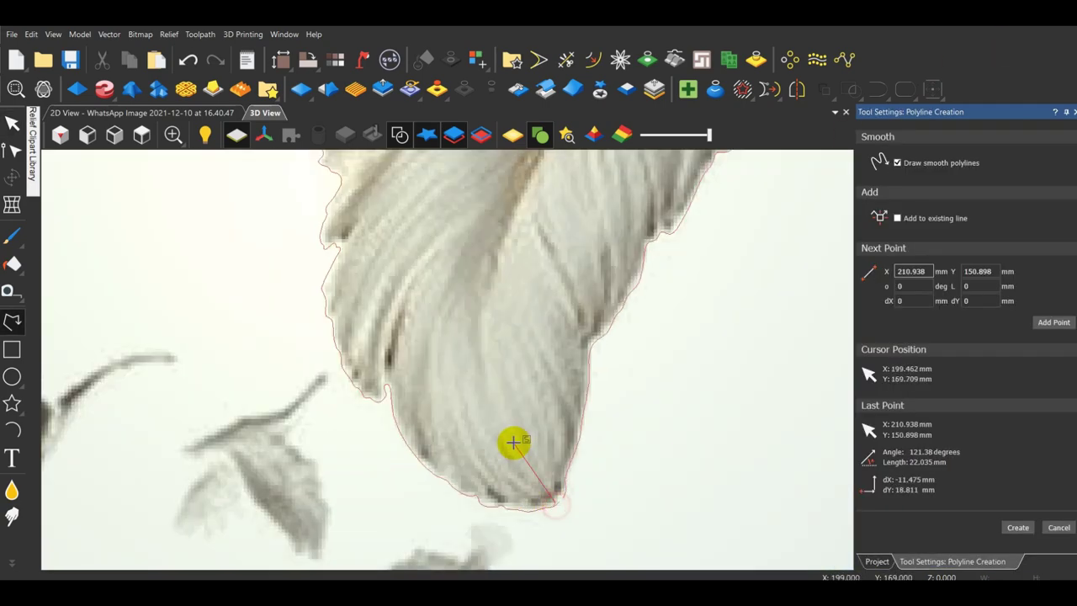
click(485, 386)
click(484, 301)
scroll(512, 214, down, 3)
scroll(476, 290, up, 4)
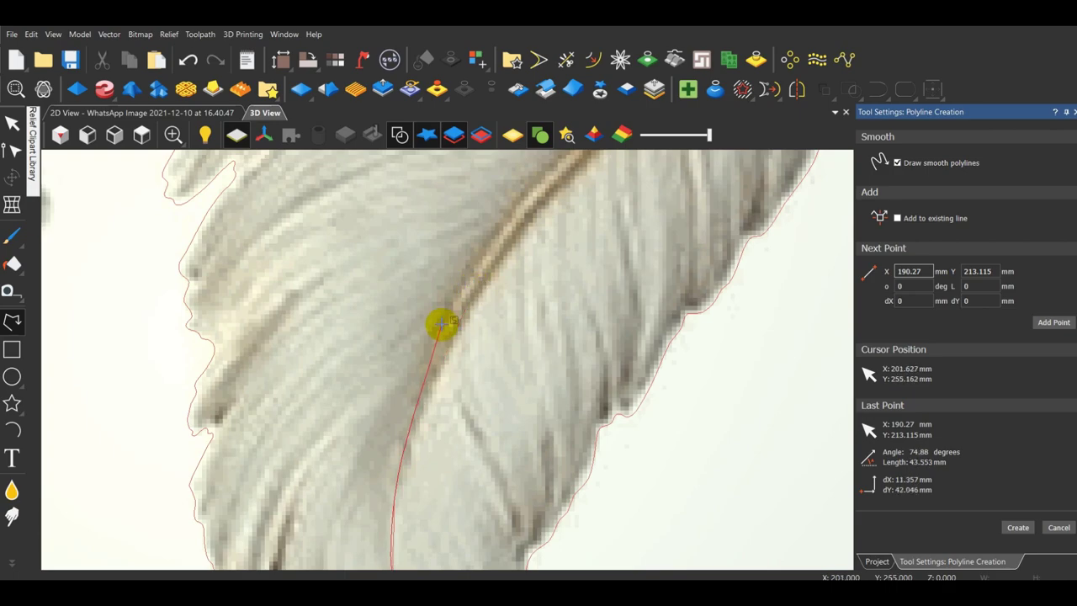
click(490, 241)
click(535, 179)
Continue the smooth polyline along the upper part of the lower quill and past the notch on the feather's right edge.
scroll(530, 189, down, 4)
scroll(526, 197, up, 3)
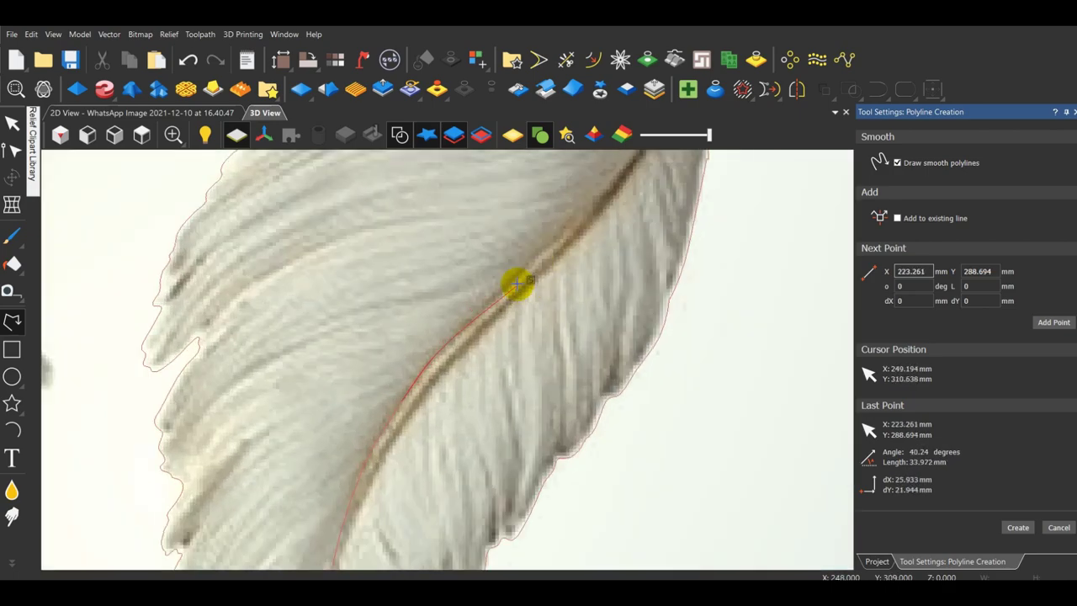
click(579, 216)
scroll(572, 227, down, 2)
scroll(542, 277, up, 2)
scroll(612, 212, down, 2)
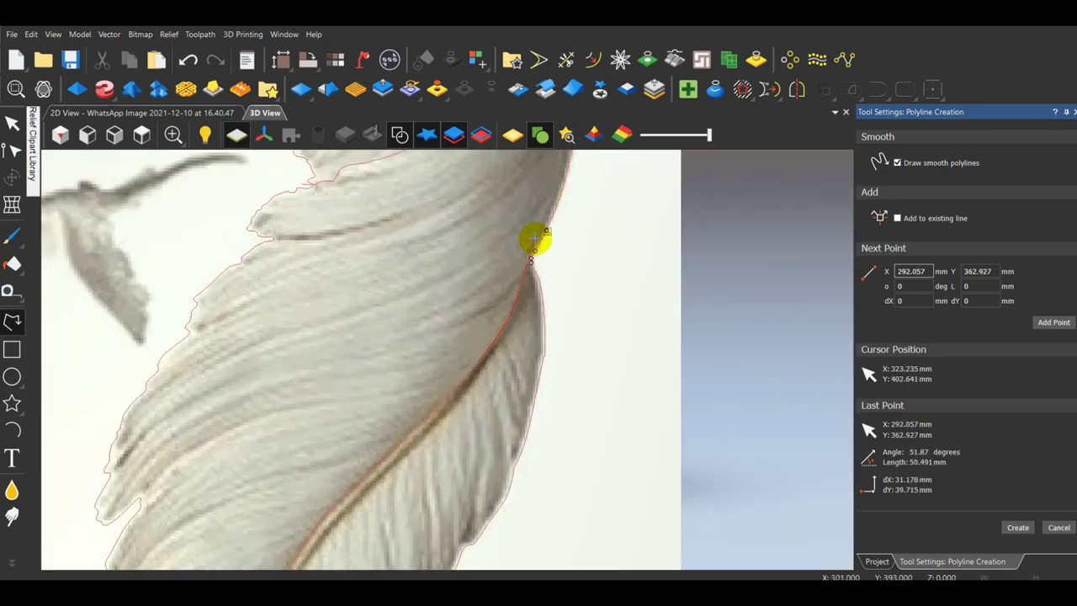
scroll(533, 235, up, 2)
click(526, 276)
click(557, 214)
Trace the feather's right edge up to the dark fold beneath the upper barbs and finish the polyline.
scroll(555, 233, down, 2)
scroll(508, 261, up, 2)
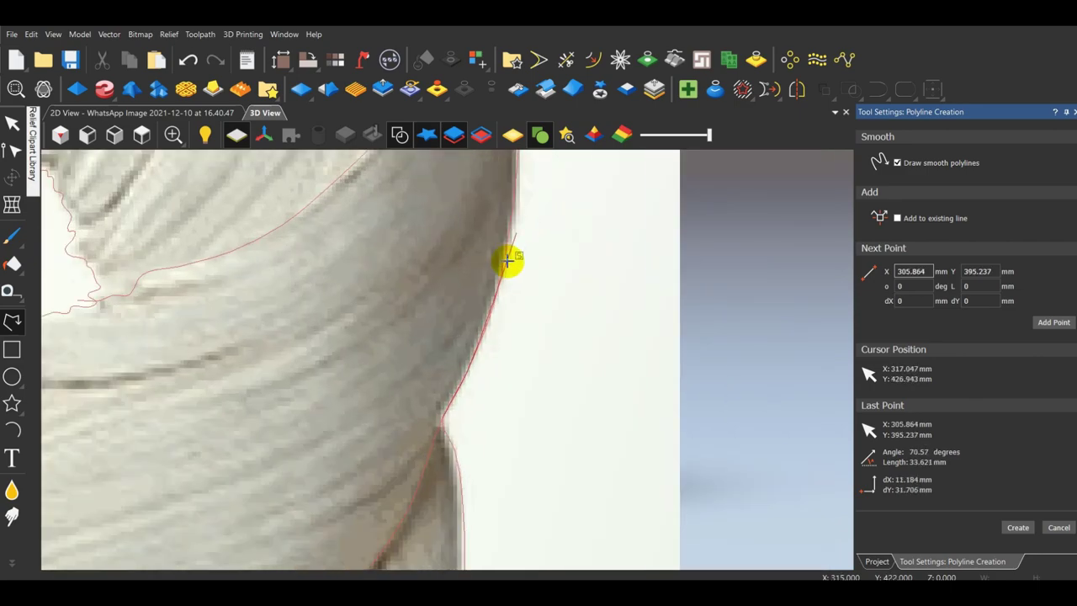
click(516, 190)
scroll(515, 192, down, 2)
scroll(487, 210, up, 2)
click(482, 225)
scroll(481, 225, down, 2)
scroll(458, 260, up, 2)
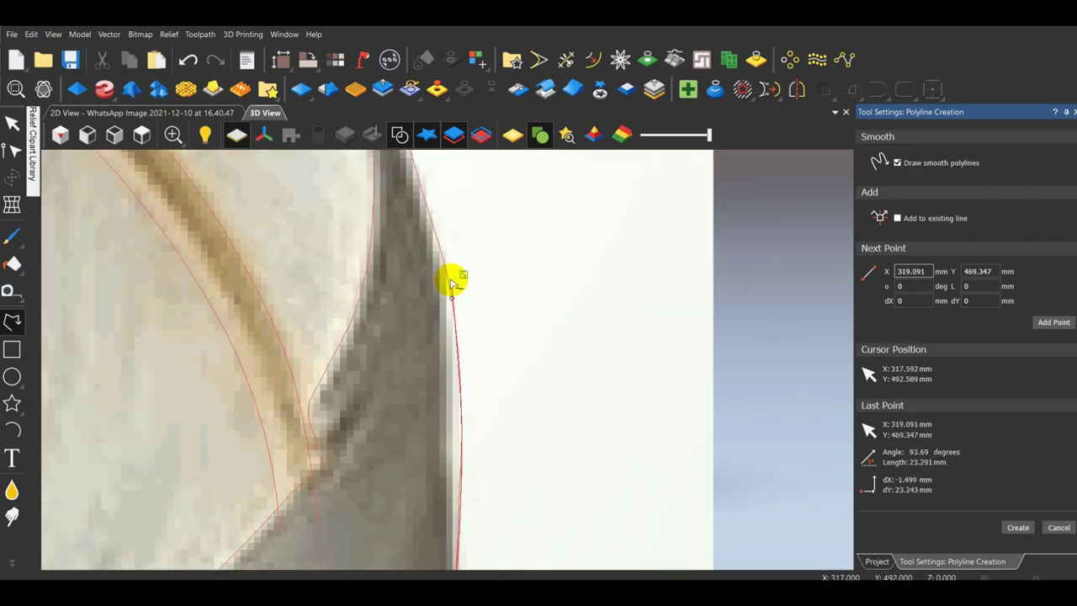
scroll(423, 219, down, 2)
click(413, 253)
scroll(405, 245, up, 2)
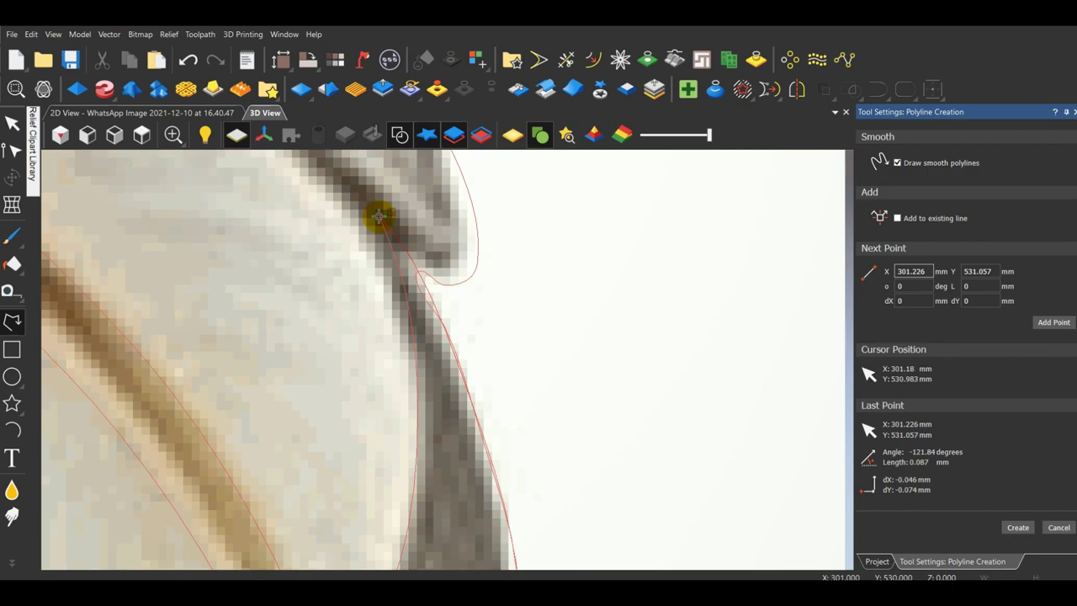
scroll(460, 266, down, 3)
Start a second smooth polyline at the feather's lower tip and trace it up beside the first line onto the lower quill.
scroll(428, 456, up, 3)
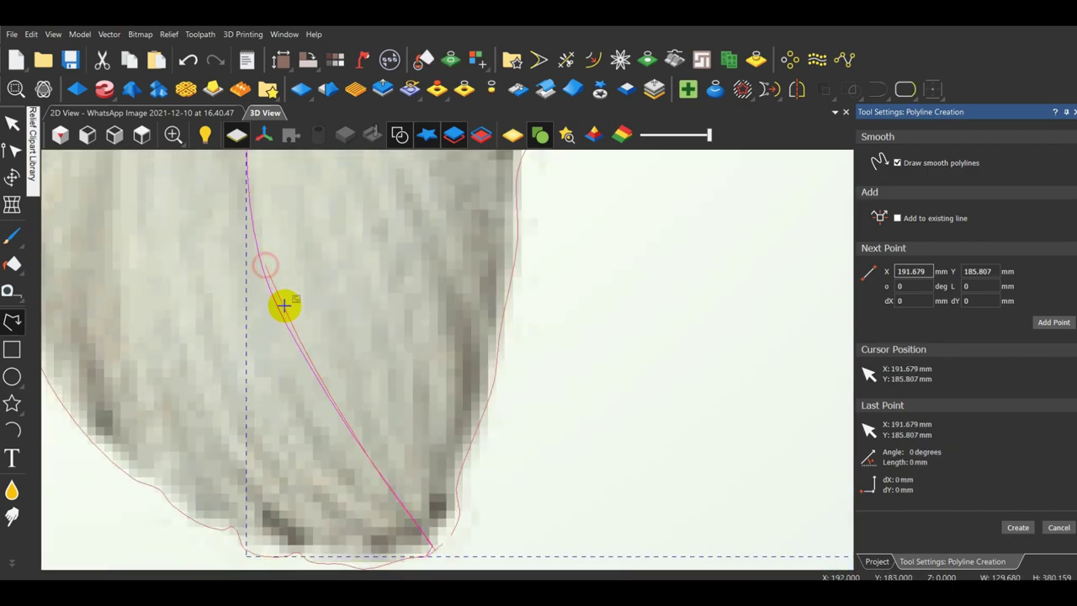
scroll(286, 309, down, 2)
scroll(386, 301, up, 2)
click(384, 314)
scroll(423, 323, down, 3)
scroll(455, 216, up, 2)
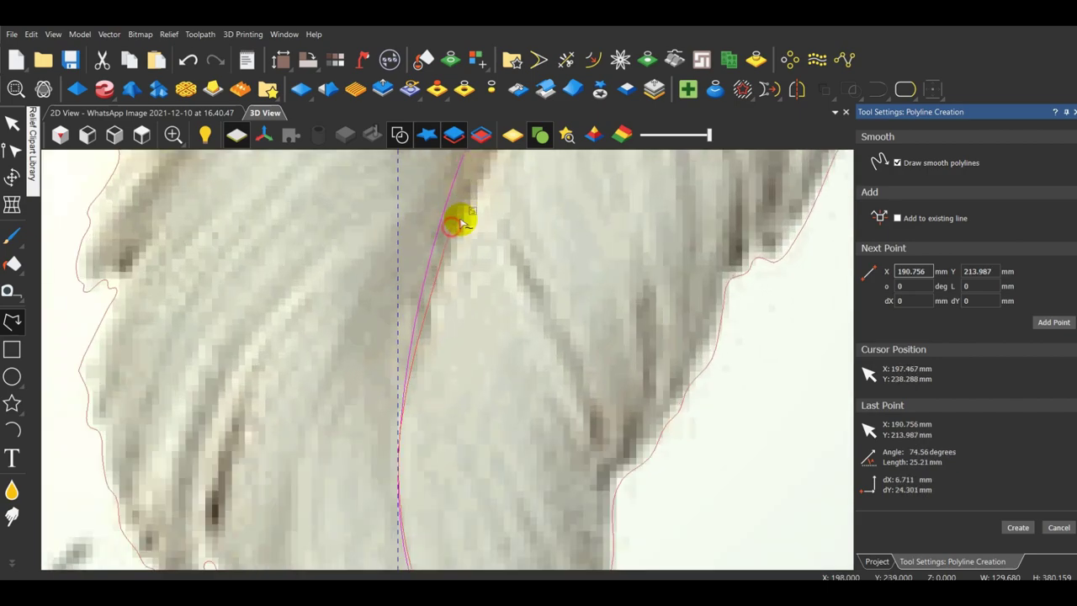
click(462, 218)
scroll(462, 218, down, 3)
scroll(486, 193, up, 2)
click(527, 166)
Continue the second polyline along the lower quill, end it at the notch on the feather's right edge, and clear the selection.
scroll(527, 165, down, 2)
scroll(524, 241, up, 2)
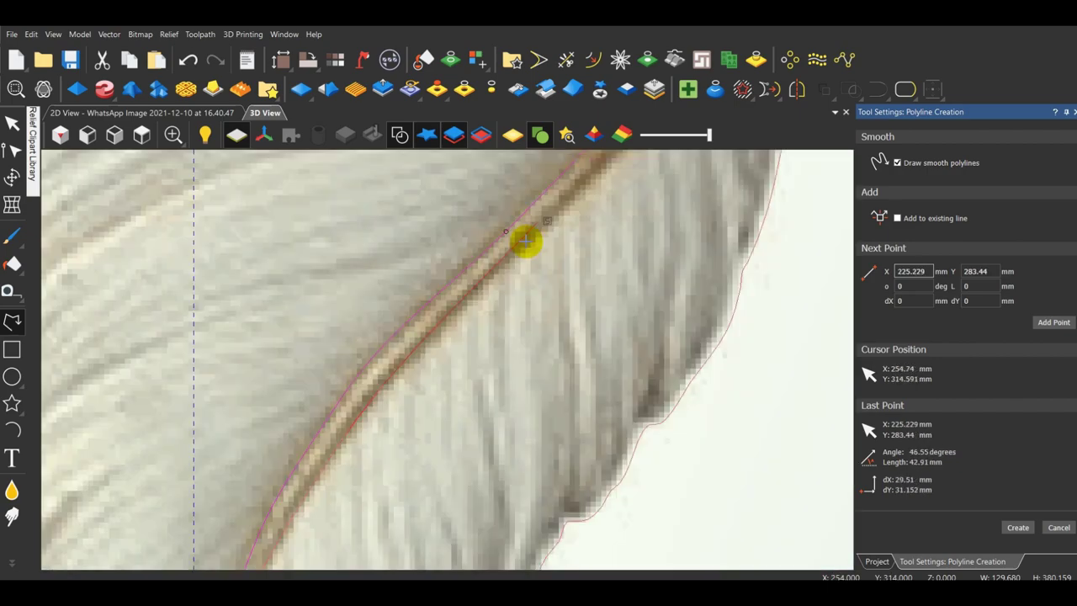
click(603, 173)
scroll(603, 173, up, 2)
click(564, 212)
scroll(562, 215, down, 2)
scroll(557, 217, up, 2)
click(504, 273)
scroll(505, 274, down, 3)
scroll(526, 232, up, 3)
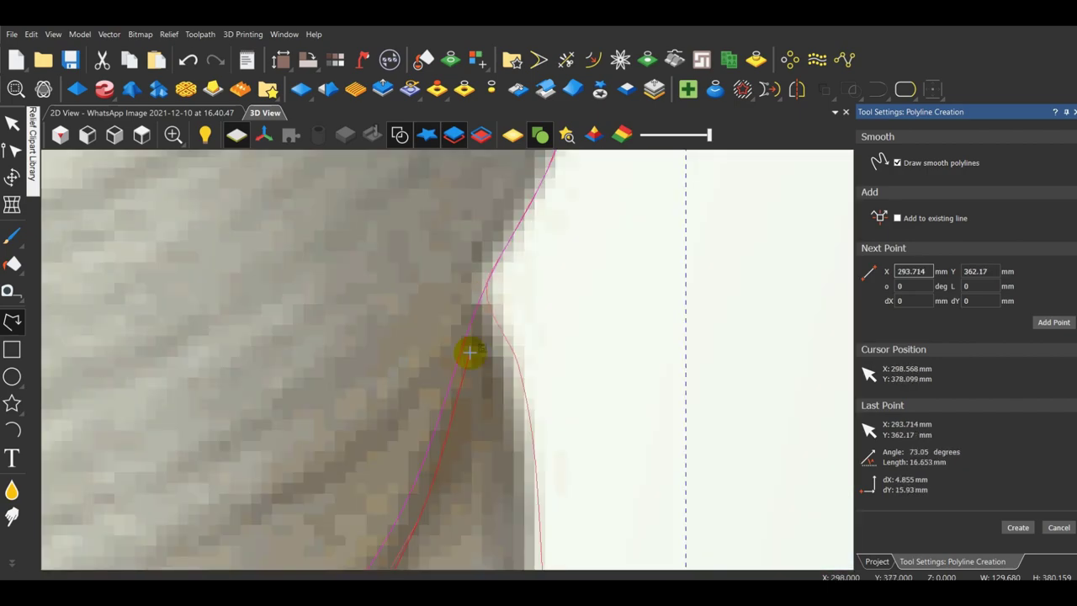
scroll(549, 252, down, 4)
key(Escape)
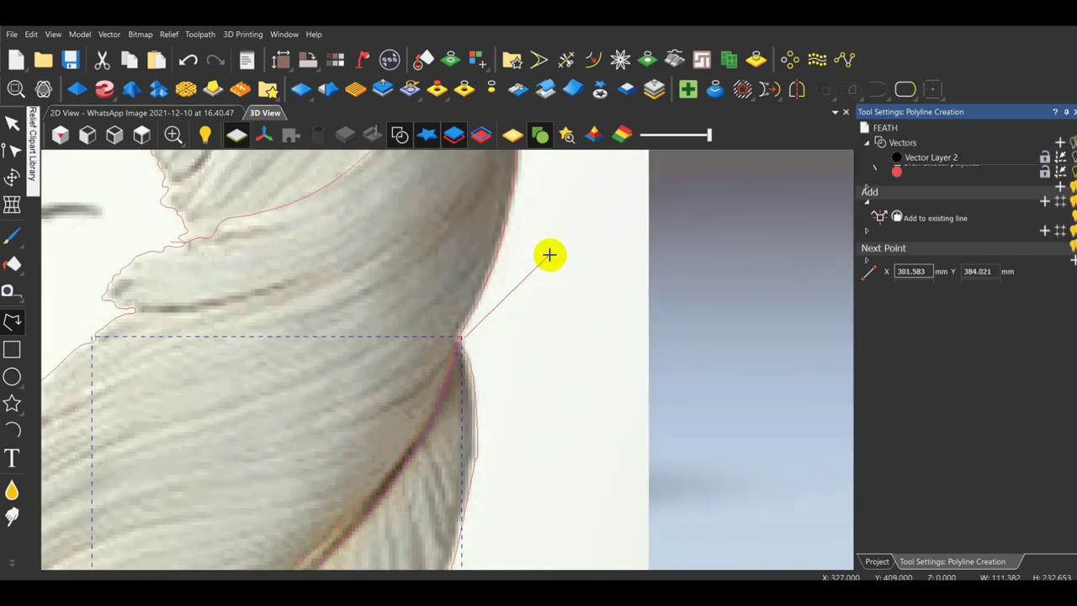
scroll(574, 309, down, 3)
click(542, 297)
Examine the traced outlines around the feather's upper half and quill.
scroll(505, 262, down, 1)
scroll(365, 250, up, 2)
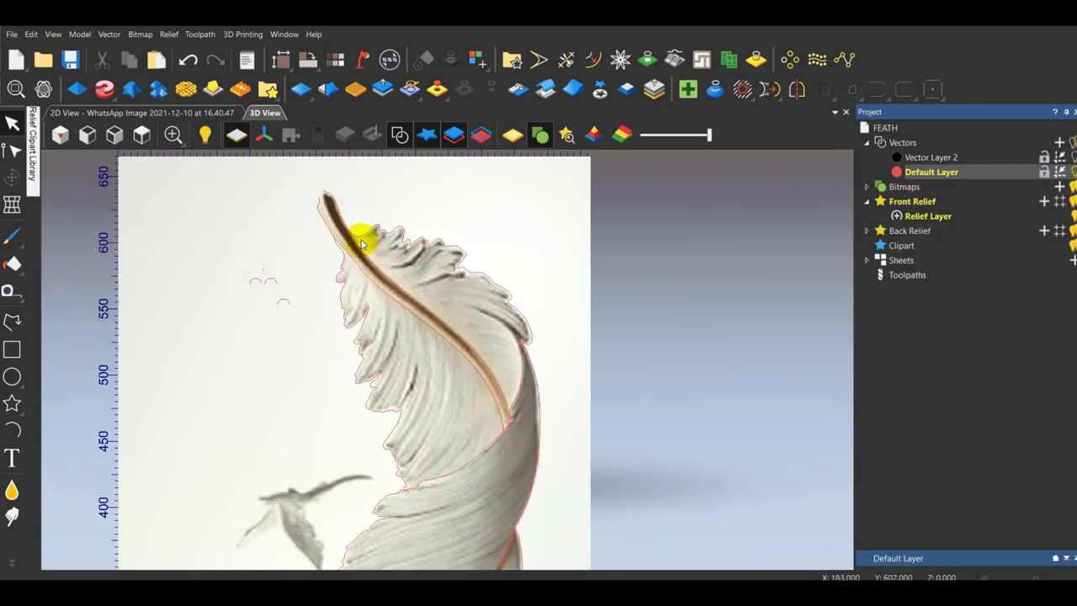
scroll(458, 303, down, 4)
scroll(589, 336, down, 1)
scroll(426, 383, up, 4)
scroll(412, 380, down, 3)
scroll(420, 307, up, 4)
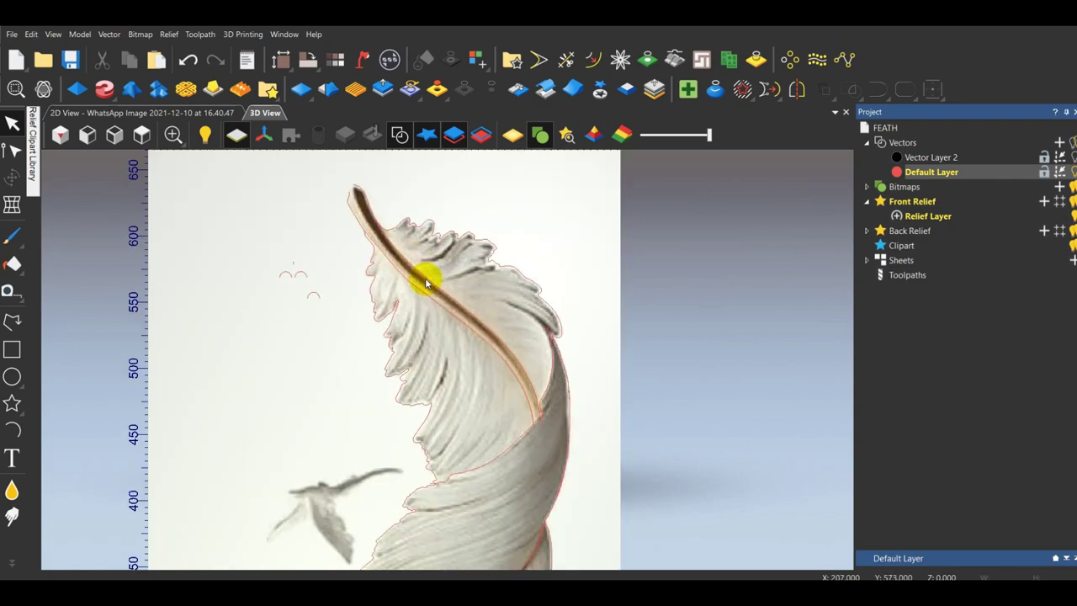
scroll(440, 336, down, 2)
scroll(510, 356, up, 3)
Start a smooth polyline in the dark fold at about X 312, Y 496 mm and run it loosely outside the upper right barbs.
click(10, 427)
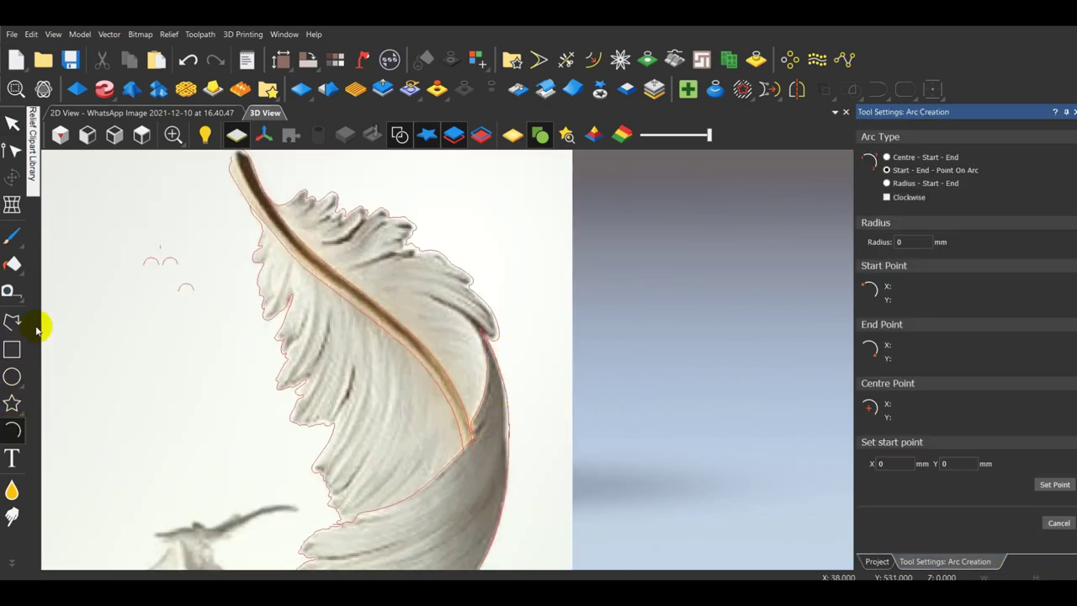
click(14, 325)
scroll(485, 424, up, 3)
scroll(496, 429, down, 1)
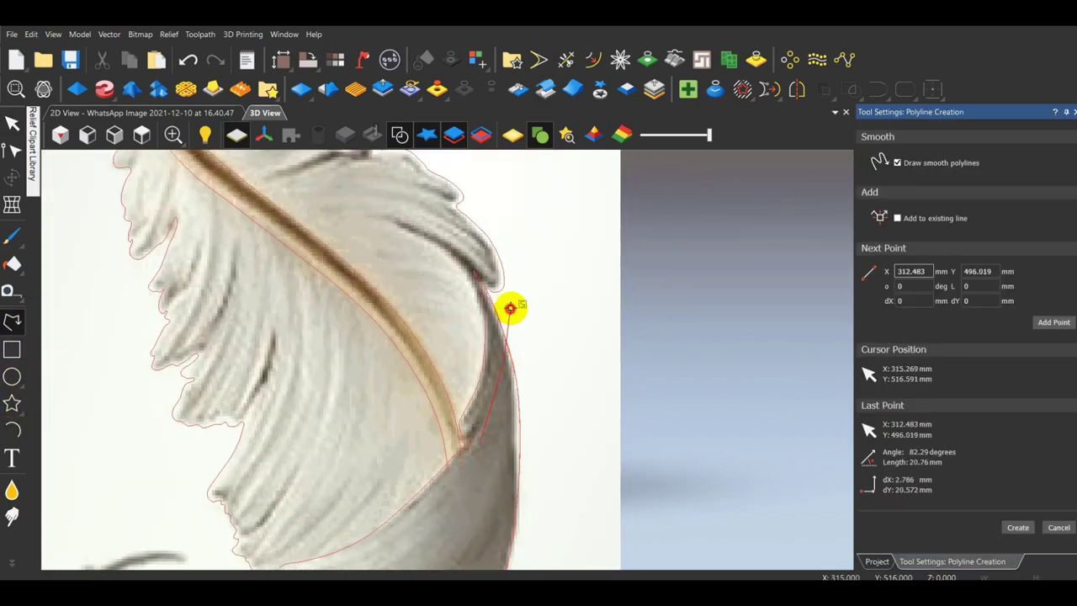
click(498, 221)
click(455, 173)
scroll(437, 206, down, 4)
scroll(403, 238, up, 5)
click(429, 284)
click(360, 255)
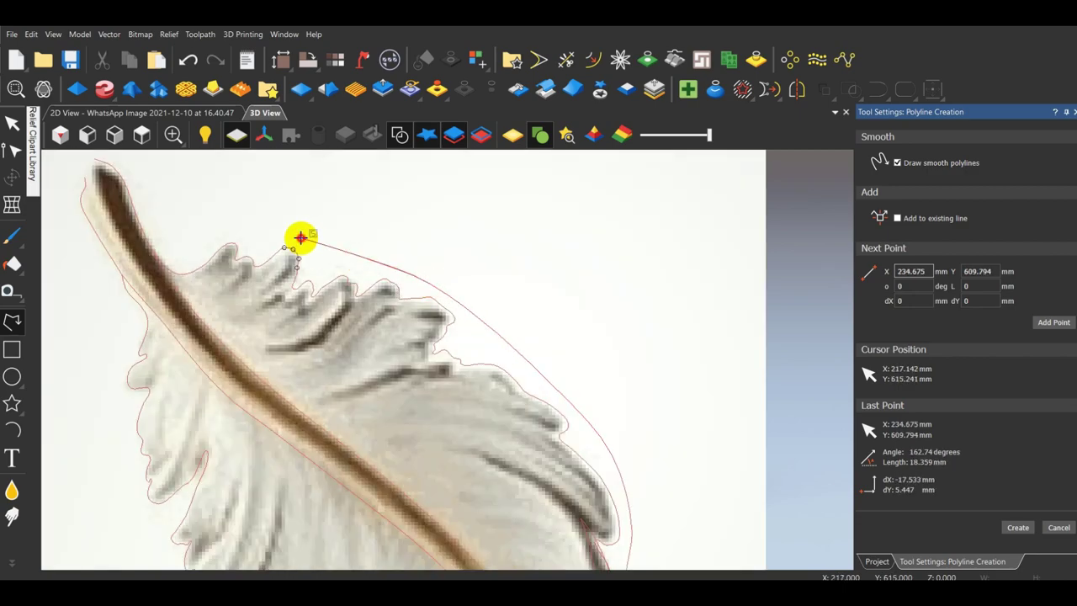
Continue the loose outline over the topmost barbs and end the polyline on the upper quill.
click(234, 233)
scroll(216, 236, up, 3)
click(194, 255)
click(149, 260)
double_click(106, 243)
scroll(363, 303, down, 6)
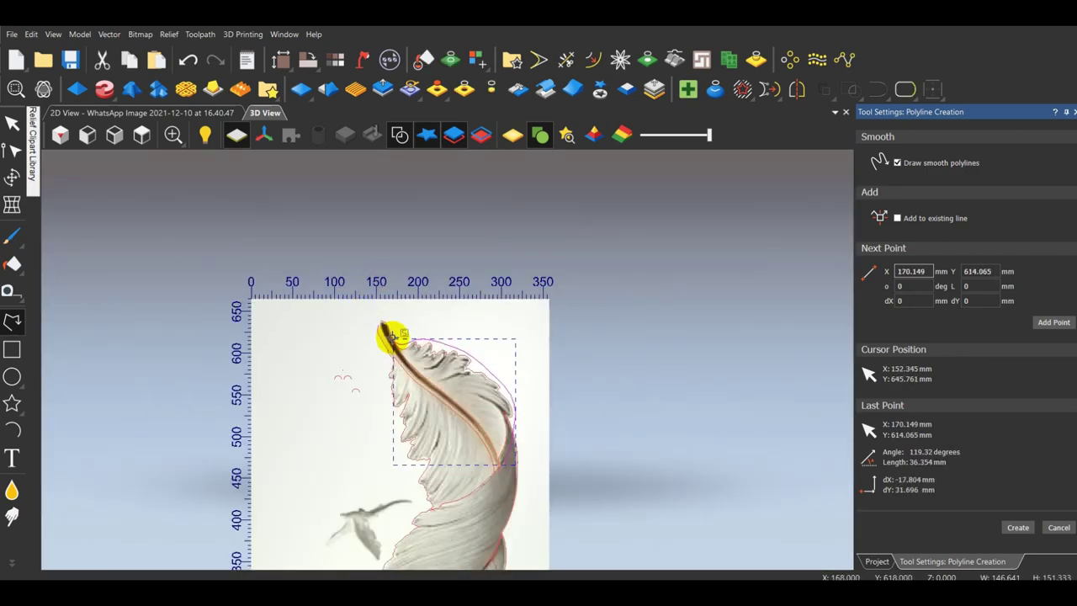
Start a smooth polyline left of the quill at about X 163, Y 600 mm and run it down outside the upper left barbs.
scroll(407, 421, up, 2)
scroll(383, 329, up, 6)
click(355, 247)
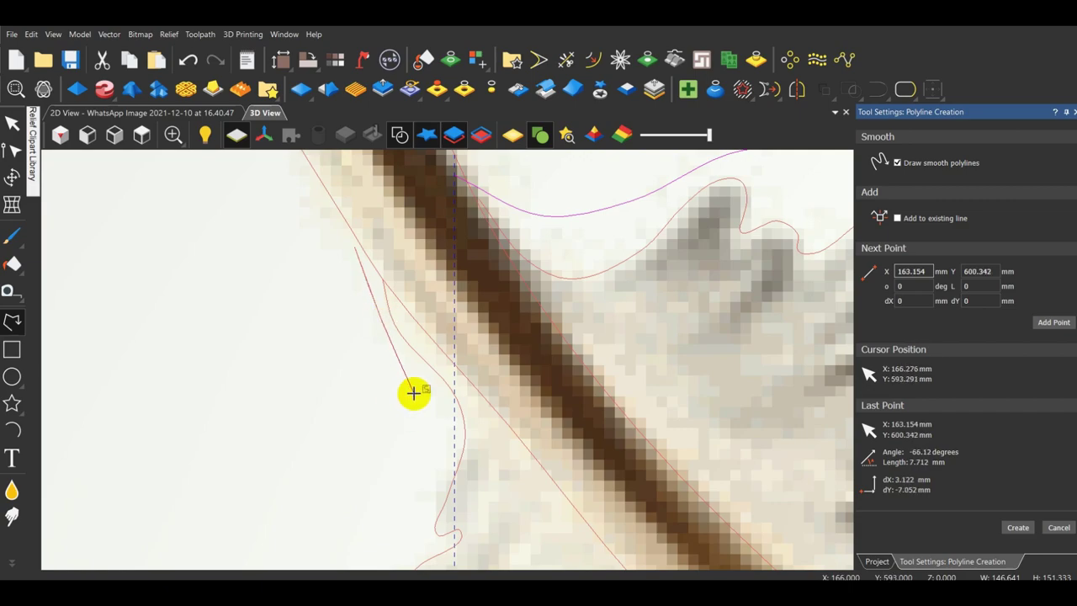
click(411, 506)
scroll(417, 463, down, 4)
scroll(421, 538, up, 3)
click(446, 508)
scroll(454, 387, down, 5)
scroll(485, 530, up, 3)
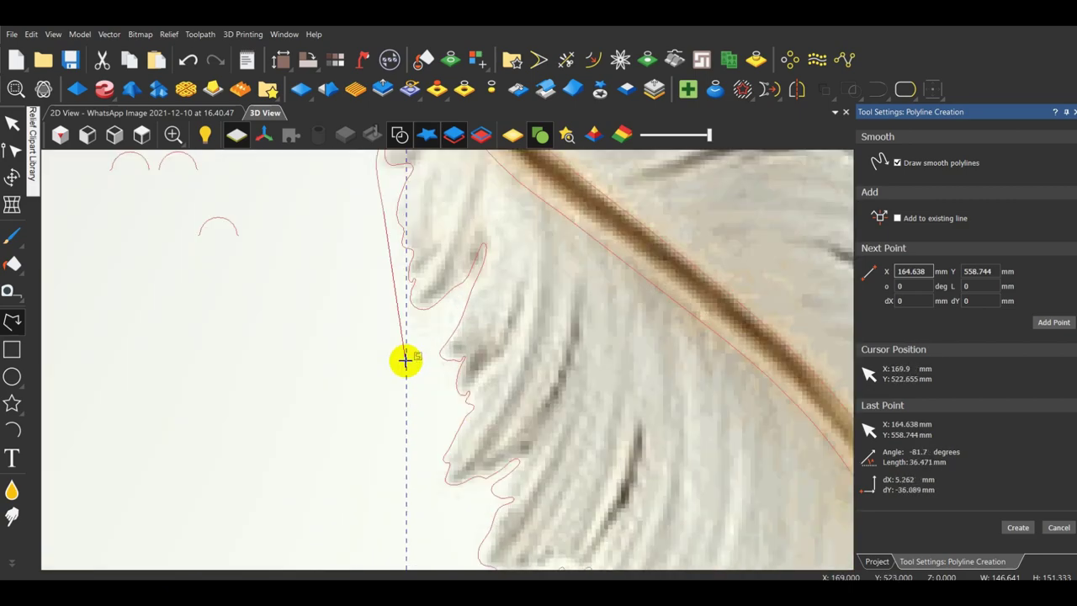
click(453, 521)
Continue the loose left outline down to the lower edge of the upper vane, end it inside the fold, and clear the selection.
scroll(454, 404, down, 4)
scroll(464, 496, up, 3)
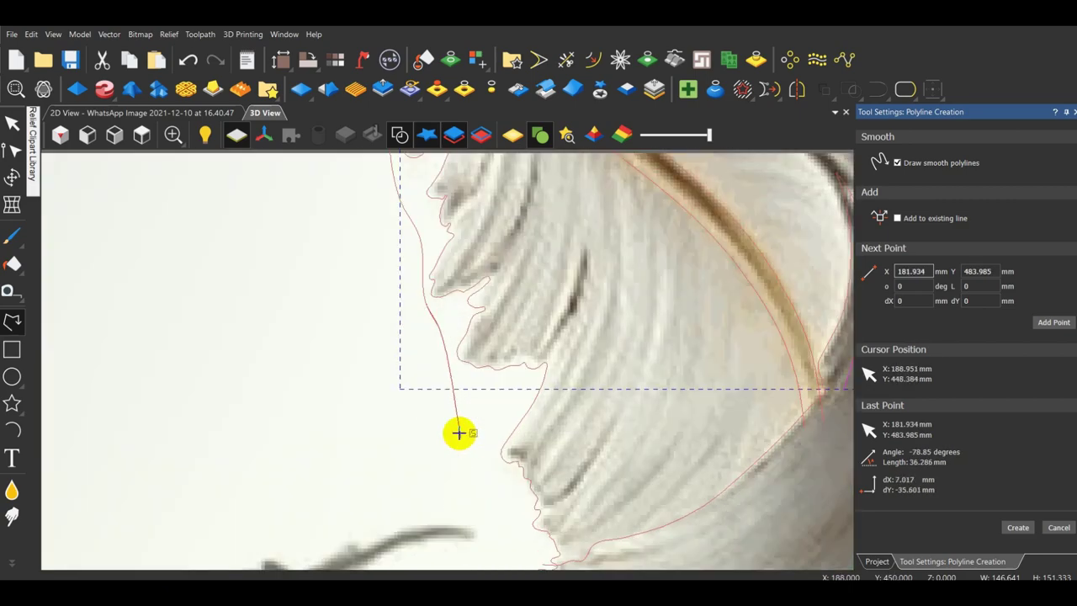
click(507, 482)
middle_drag(510, 481, 435, 359)
scroll(434, 362, up, 3)
click(426, 328)
click(451, 350)
click(528, 393)
scroll(528, 393, down, 5)
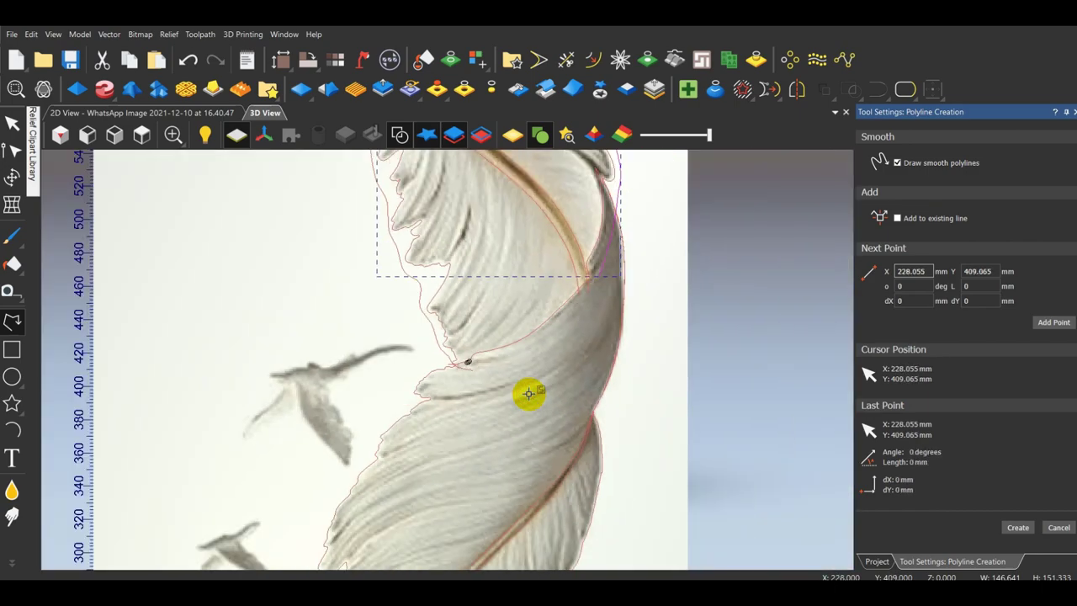
key(Escape)
click(654, 357)
scroll(501, 353, up, 3)
scroll(474, 348, down, 6)
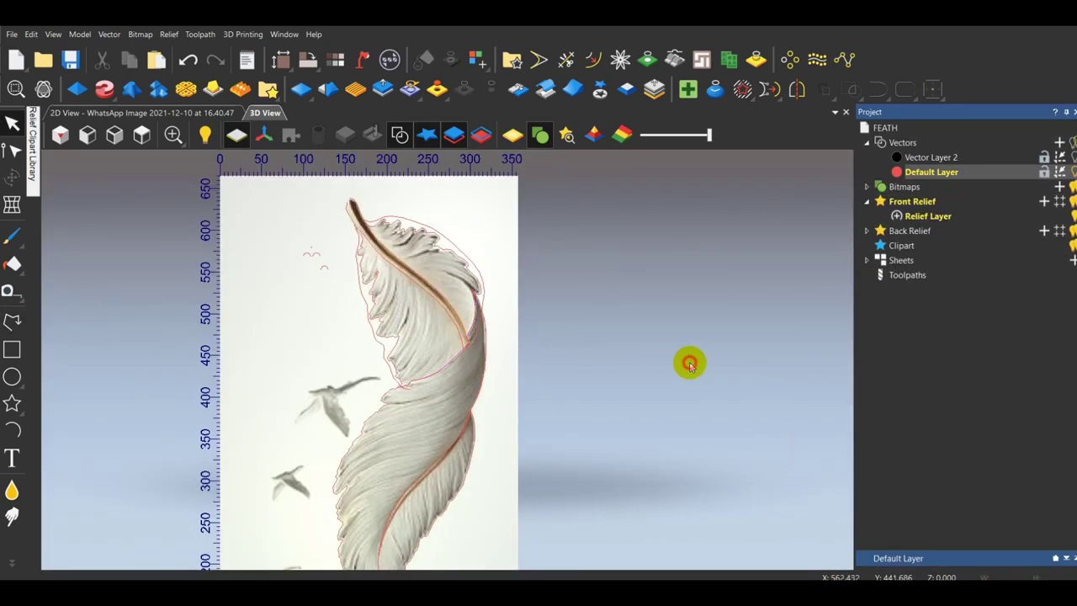
scroll(437, 476, up, 2)
click(12, 326)
scroll(477, 215, up, 4)
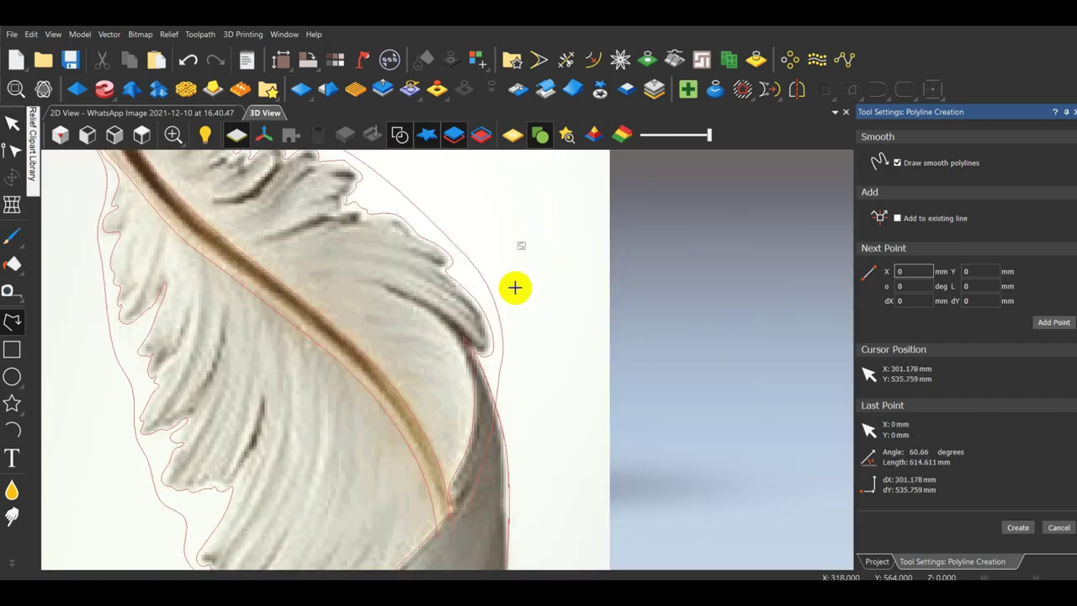
scroll(513, 286, down, 3)
scroll(502, 391, up, 2)
key(Escape)
Start a smooth polyline at the left end of the fold and run it loosely down outside the lower vane's left barbs.
click(420, 394)
click(12, 323)
scroll(340, 417, up, 3)
click(328, 418)
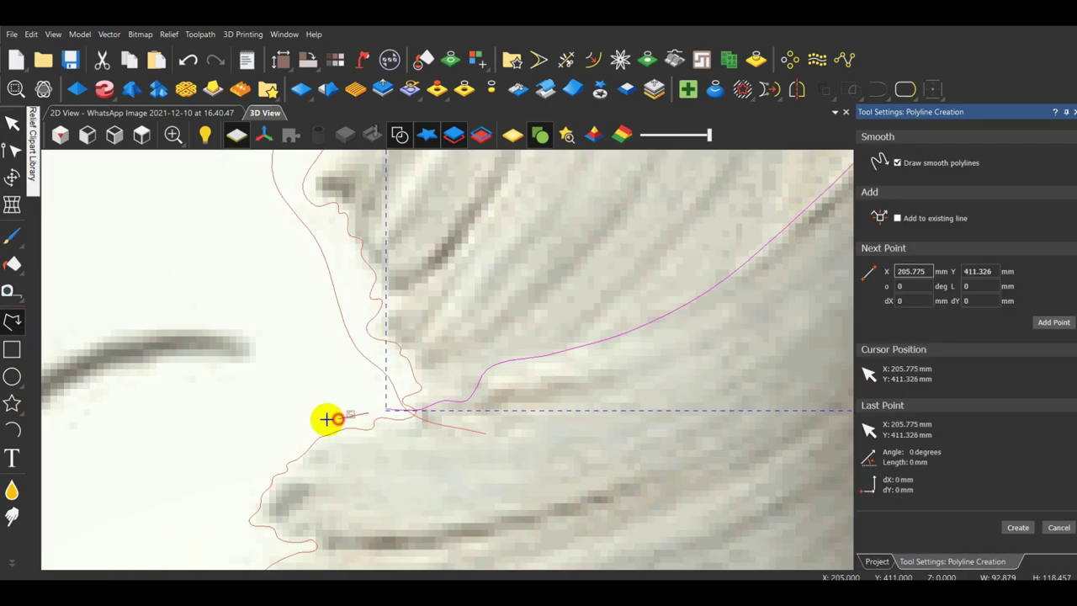
click(229, 518)
scroll(252, 513, down, 3)
scroll(347, 456, up, 3)
click(360, 450)
middle_drag(351, 482, 492, 296)
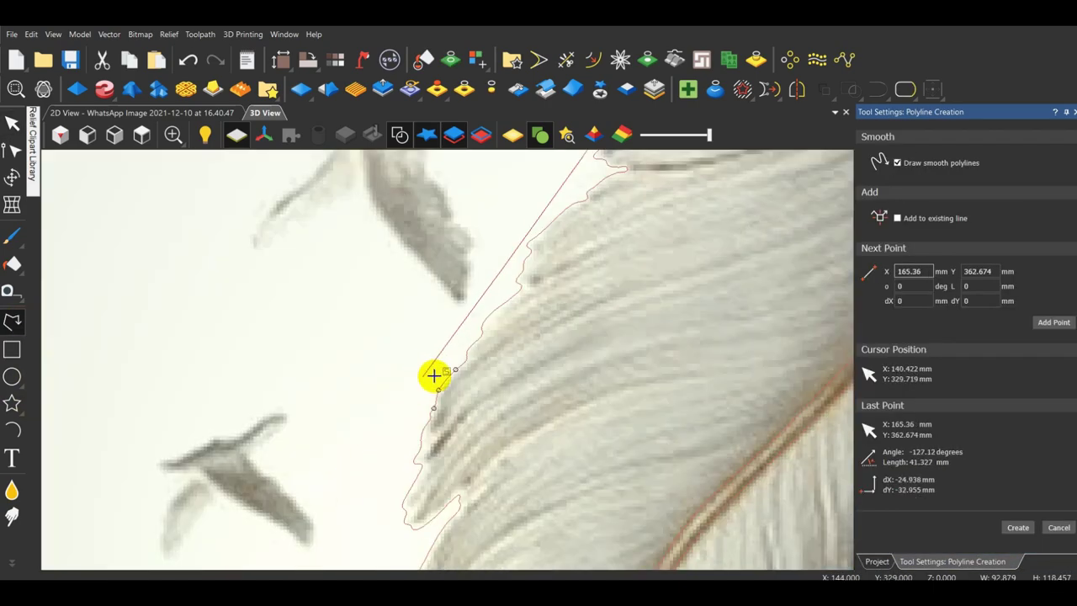
click(430, 376)
click(387, 527)
Continue the loose outline down the lower vane's left side towards the last barbs above the tip.
middle_drag(387, 527, 431, 392)
scroll(431, 395, down, 3)
scroll(414, 519, up, 3)
click(432, 375)
scroll(433, 381, down, 4)
scroll(437, 505, up, 2)
click(445, 407)
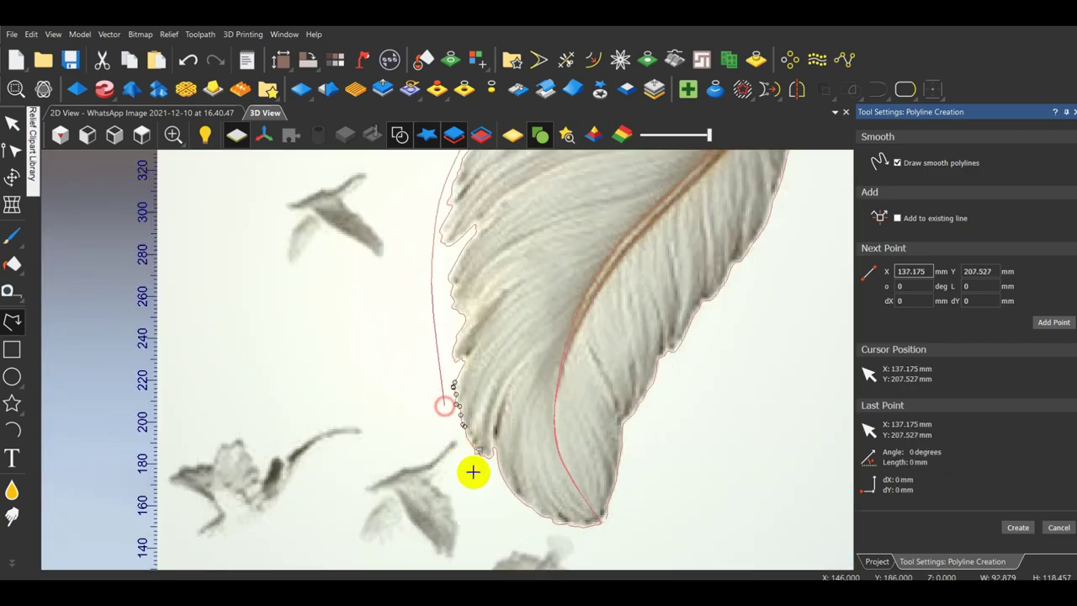
click(478, 469)
Round the feather's lower end with the loose outline, finish it just past the tip, and clear the selection.
scroll(493, 447, up, 3)
click(487, 407)
scroll(510, 426, up, 1)
click(561, 440)
click(691, 448)
scroll(693, 449, down, 10)
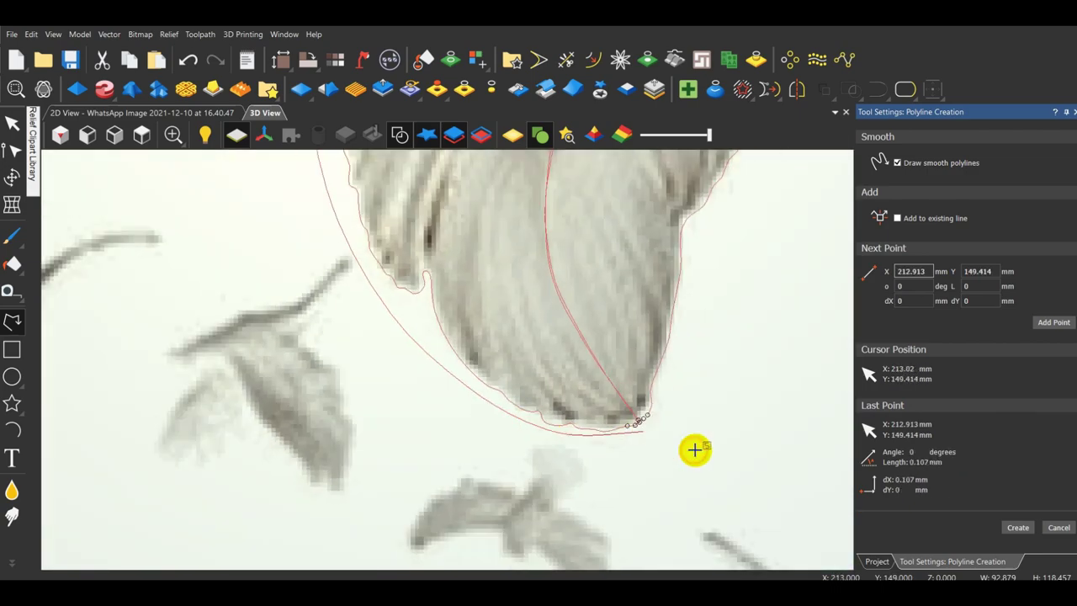
key(Escape)
click(609, 304)
Draw a 357 x 665 mm rectangle around the whole reference image.
scroll(444, 206, up, 6)
scroll(471, 387, down, 4)
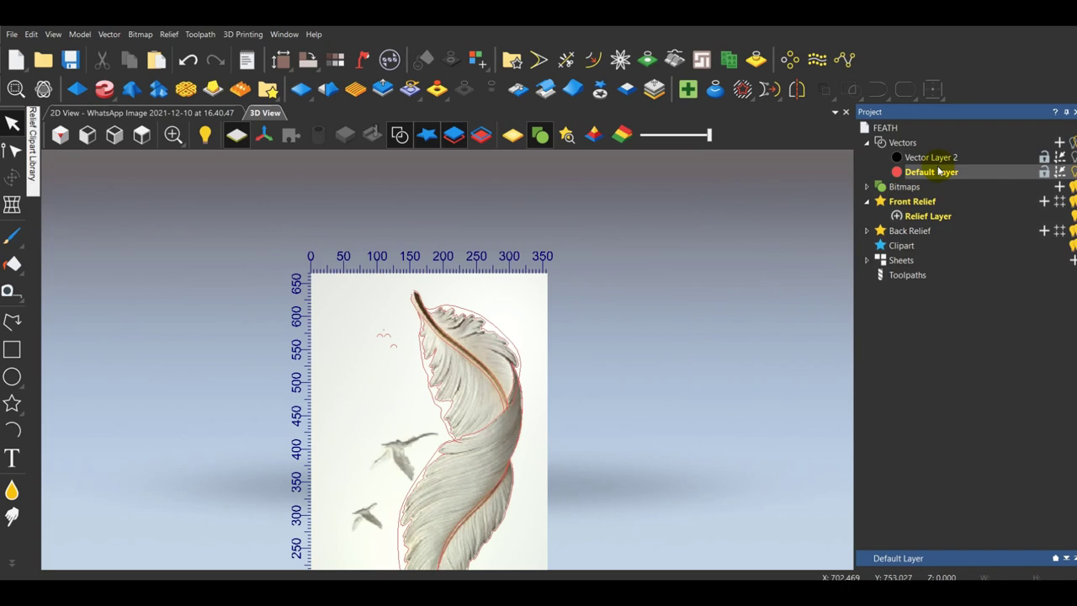
scroll(560, 425, down, 2)
scroll(398, 291, down, 1)
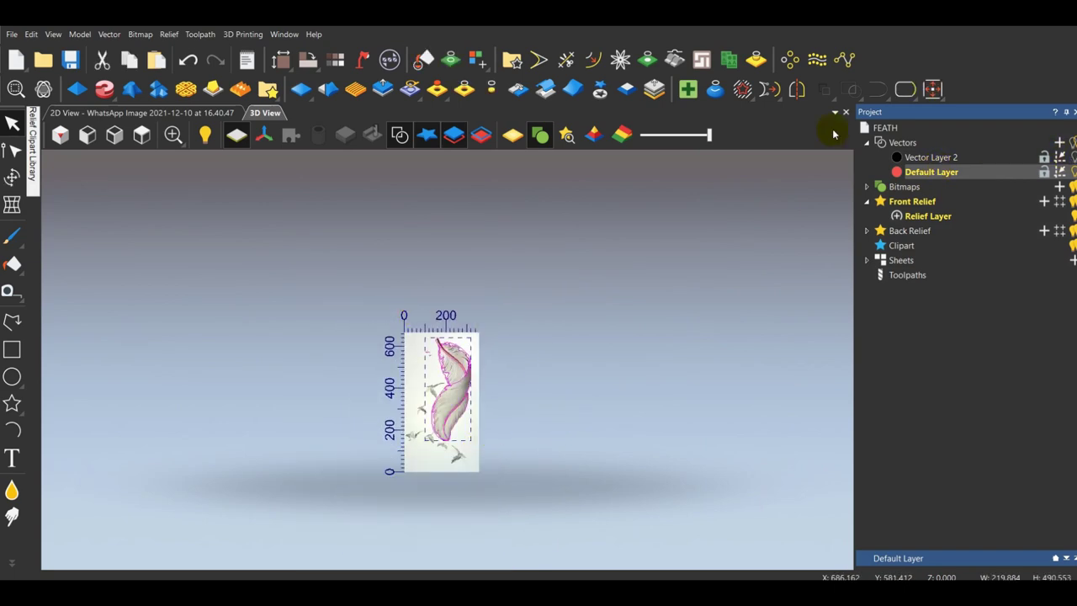
click(21, 357)
scroll(447, 497, up, 1)
drag(489, 463, 394, 289)
key(Escape)
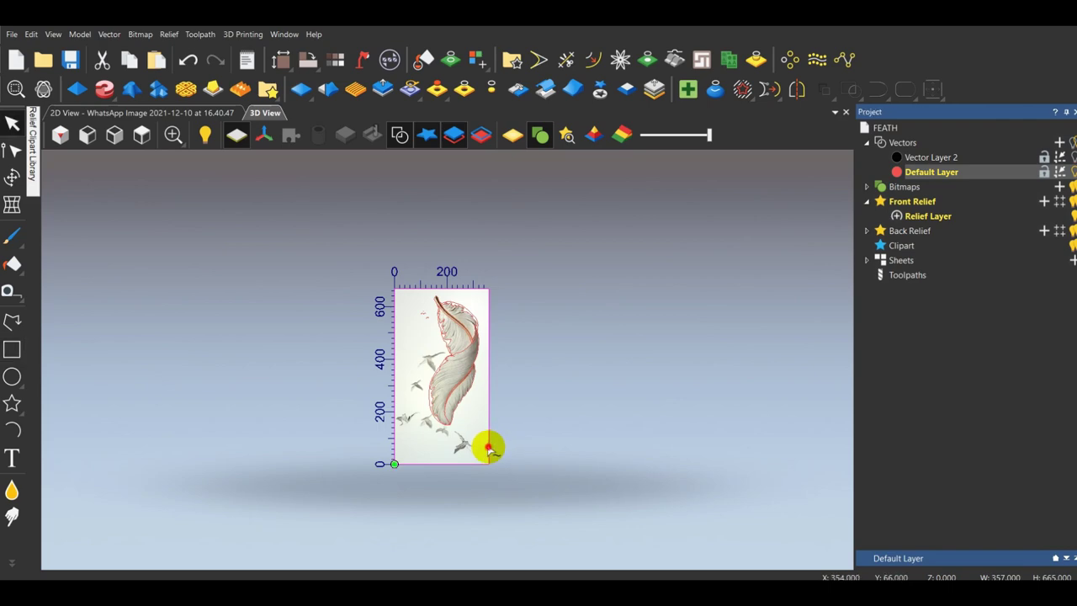
Place the rectangle clear of the reference image on its right side and deselect it.
drag(489, 448, 612, 362)
click(682, 389)
scroll(597, 332, down, 2)
Resize the rectangle beside the image to 1220 mm wide and 2275 mm high, and move it about 1403 mm further right.
click(523, 262)
click(11, 177)
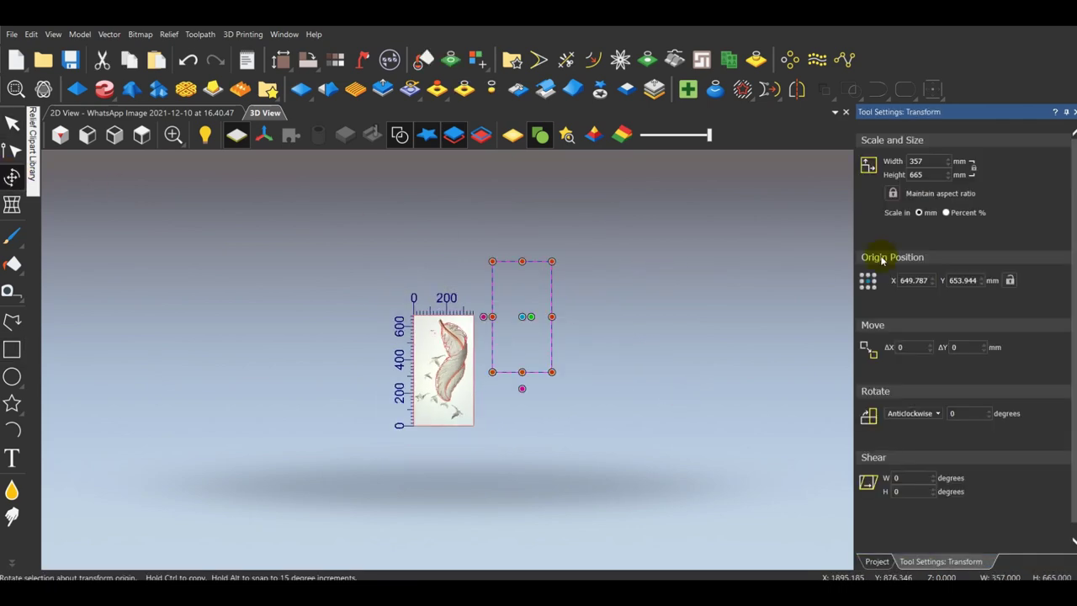
click(942, 161)
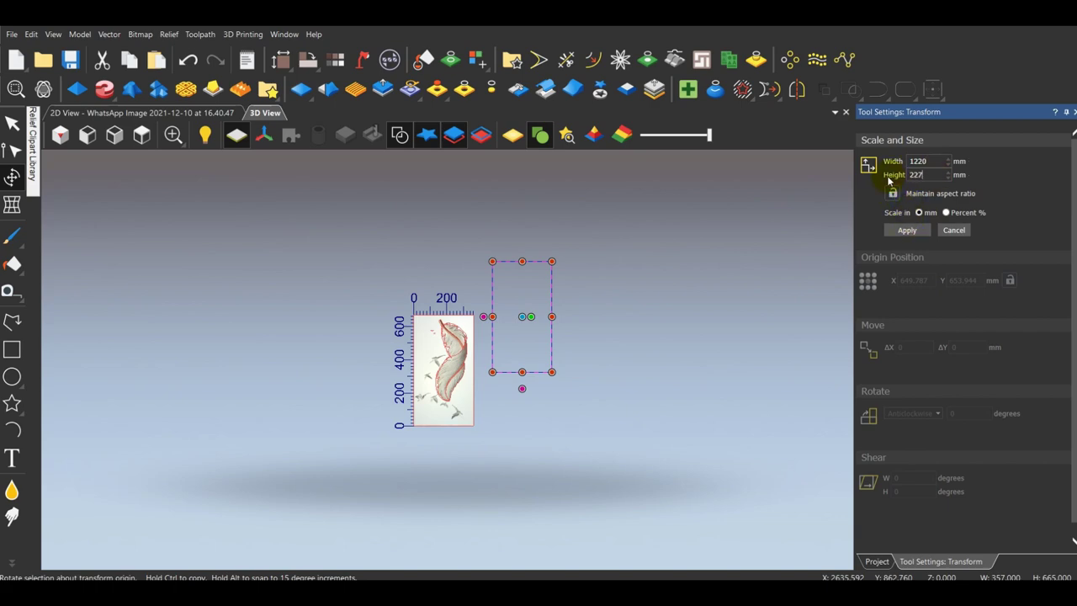
click(907, 233)
scroll(540, 336, down, 2)
drag(537, 319, 654, 319)
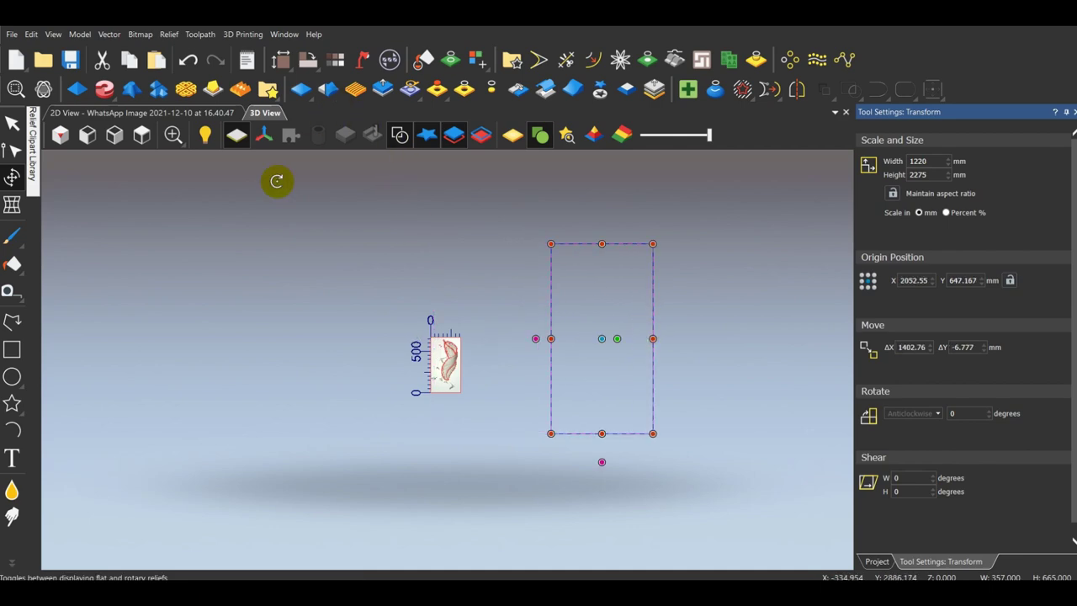
Undo the last changes to the enlarged rectangle beside the reference image and delete that rectangle.
click(190, 61)
click(191, 61)
key(Delete)
scroll(491, 352, up, 3)
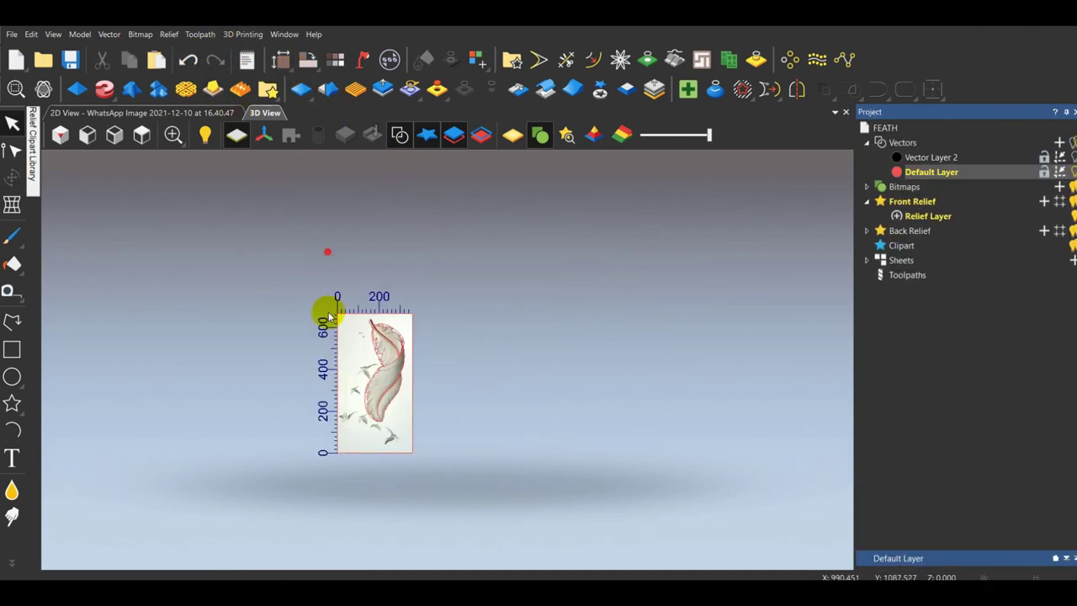
Make Vector Layer 2 visible and scale all feather vectors with their frame to 1220 mm wide, keeping the aspect ratio.
drag(326, 311, 424, 468)
click(1073, 157)
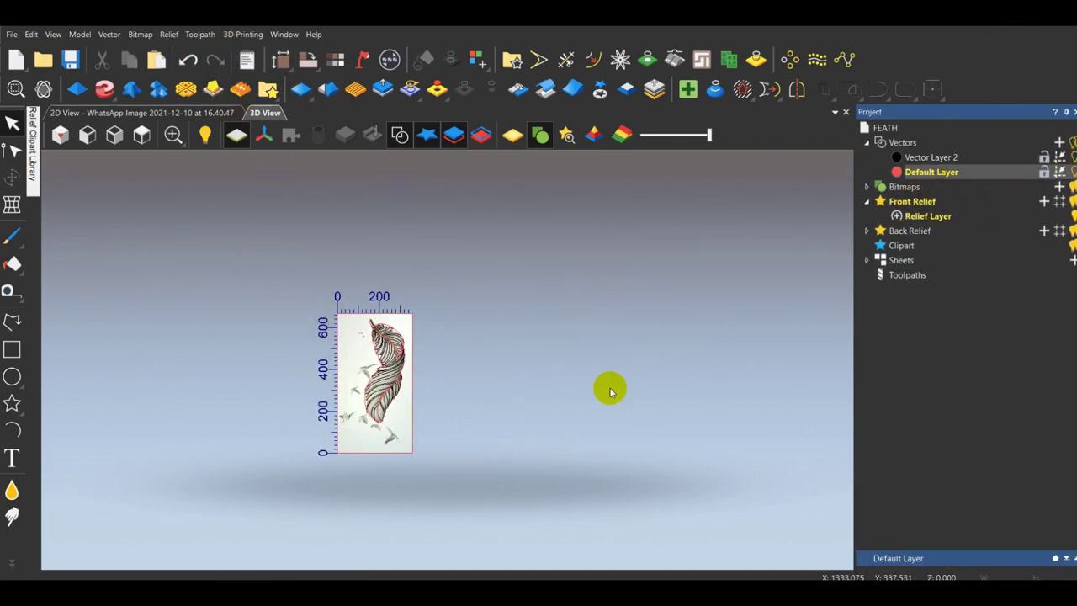
drag(315, 270, 448, 497)
click(11, 176)
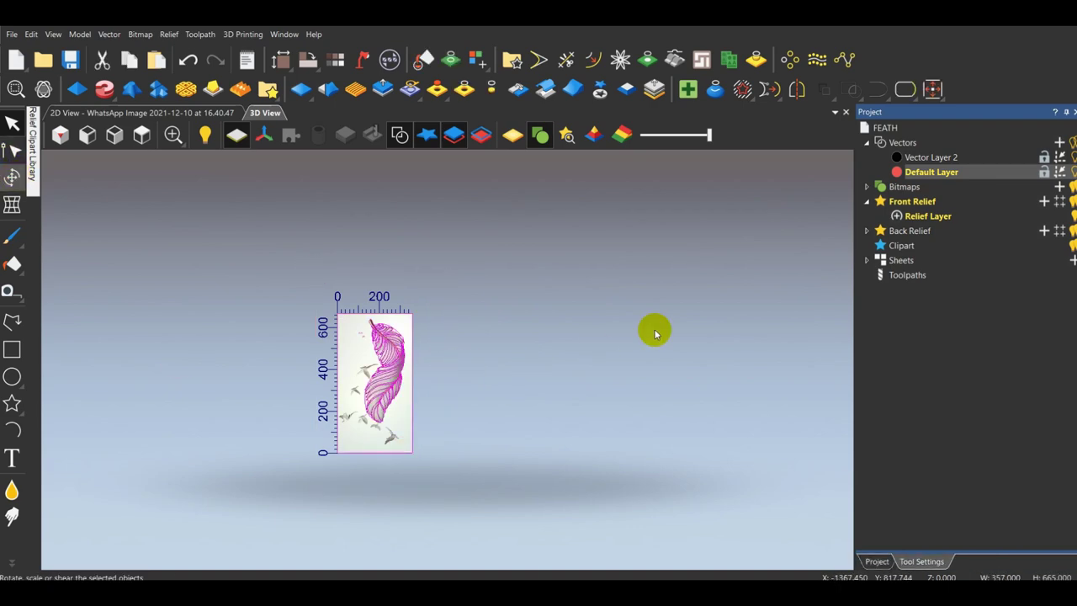
click(894, 194)
drag(934, 162, 910, 164)
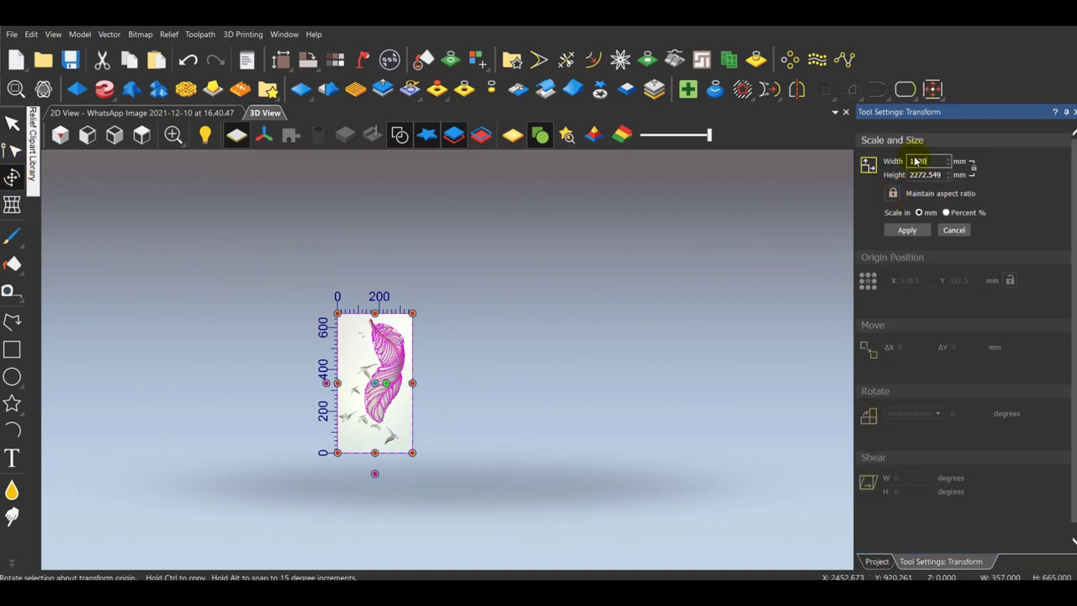
click(906, 232)
Move the scaled feather vectors and frame clear of the reference image on its right side and deselect them.
scroll(504, 309, down, 2)
drag(481, 289, 636, 288)
click(705, 296)
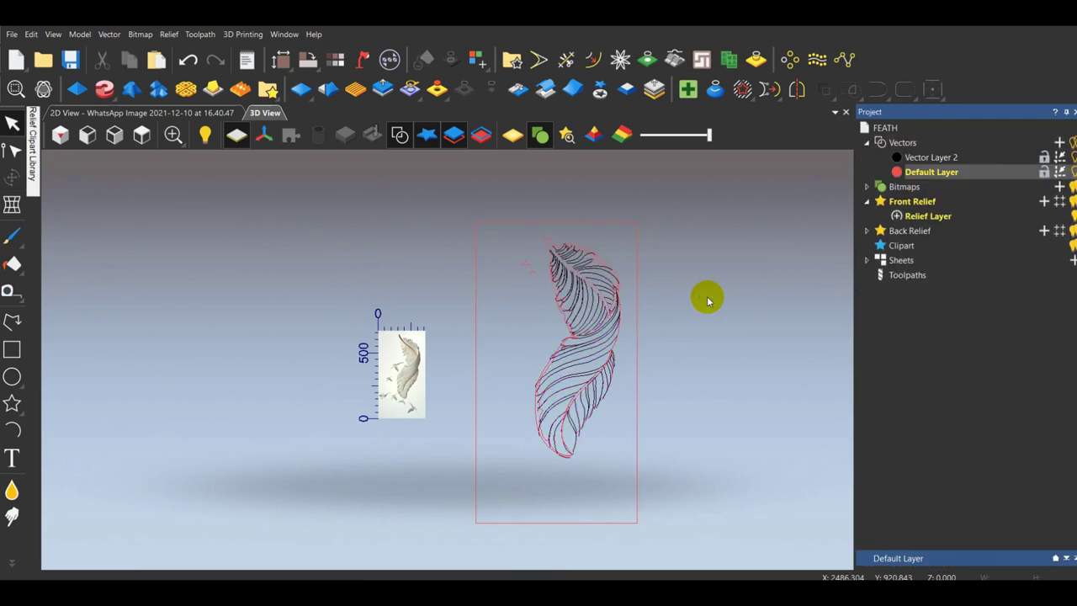
click(693, 272)
Try to cut the scaled feather vectors and frame for a new model, and undo the cut.
scroll(679, 248, up, 2)
scroll(570, 243, down, 2)
drag(384, 240, 546, 467)
right_click(614, 405)
click(652, 57)
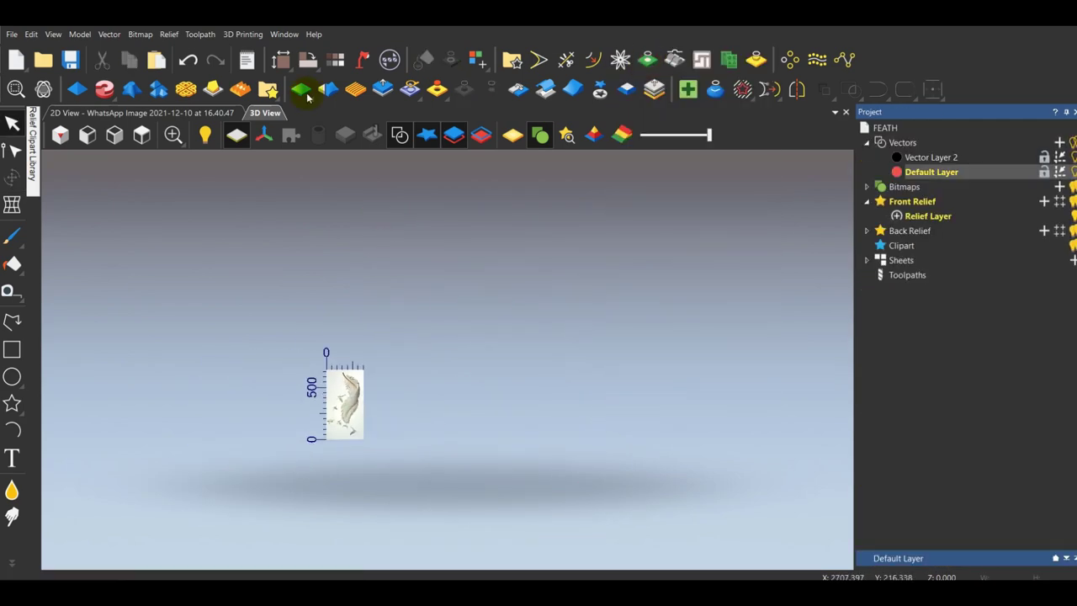
click(17, 61)
click(675, 189)
click(189, 62)
drag(366, 229, 590, 561)
click(19, 178)
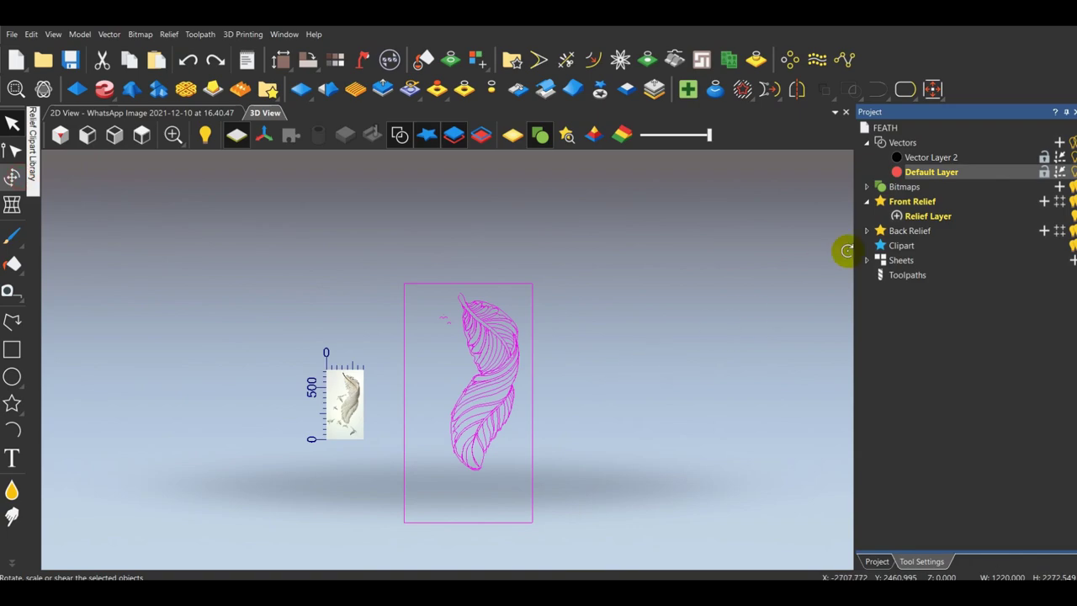
click(803, 254)
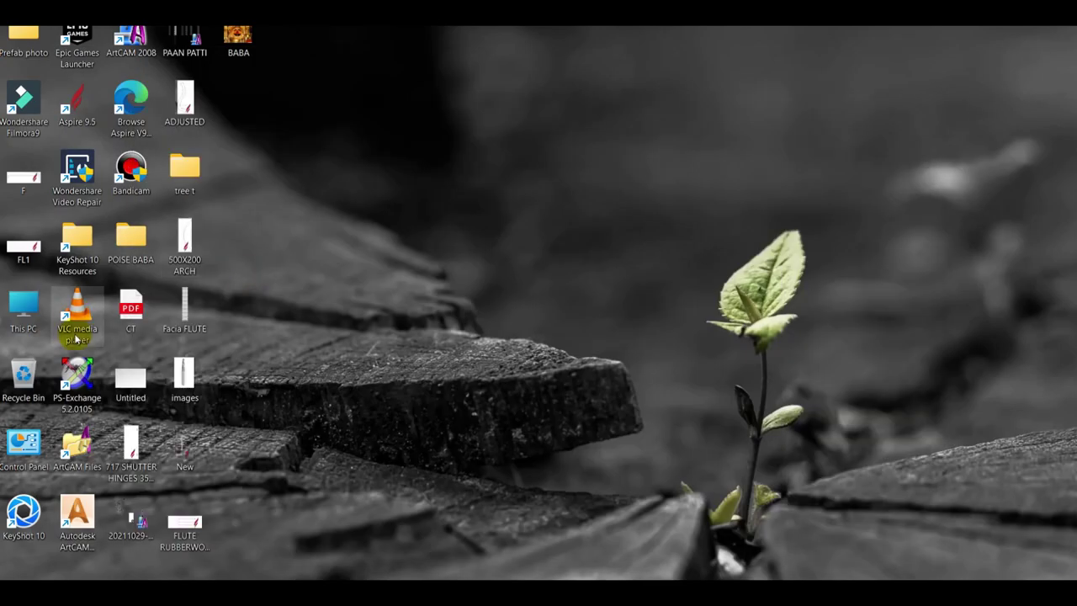
Launch a second Autodesk ArtCAM session and create a new model 1220 mm wide and 2275 mm high.
double_click(76, 518)
click(629, 545)
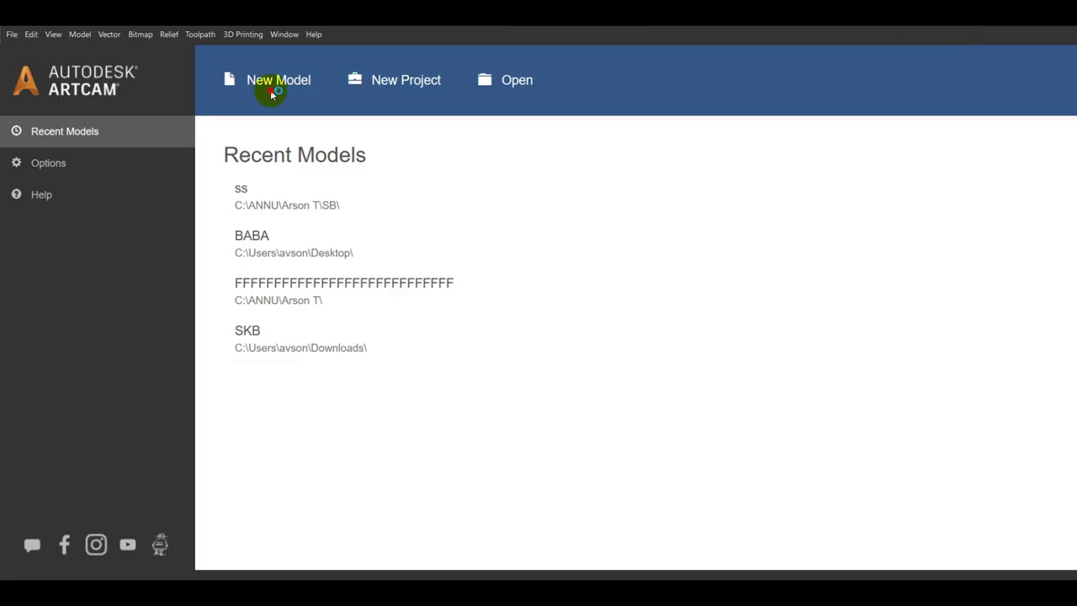
click(269, 91)
drag(616, 188, 436, 175)
drag(294, 228, 216, 211)
text(1220)
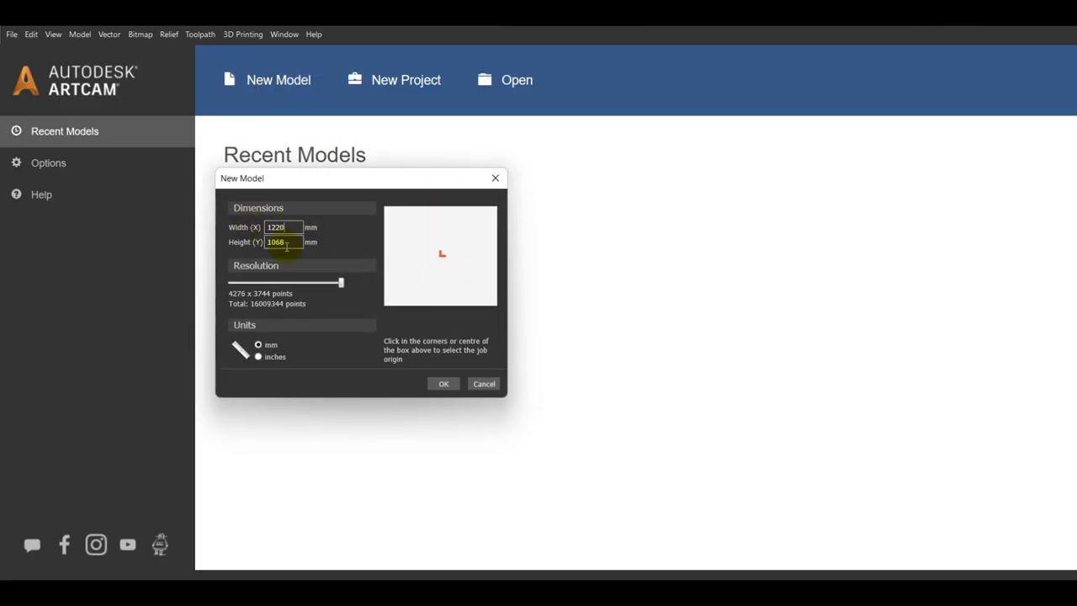
drag(289, 241, 247, 236)
text(2275)
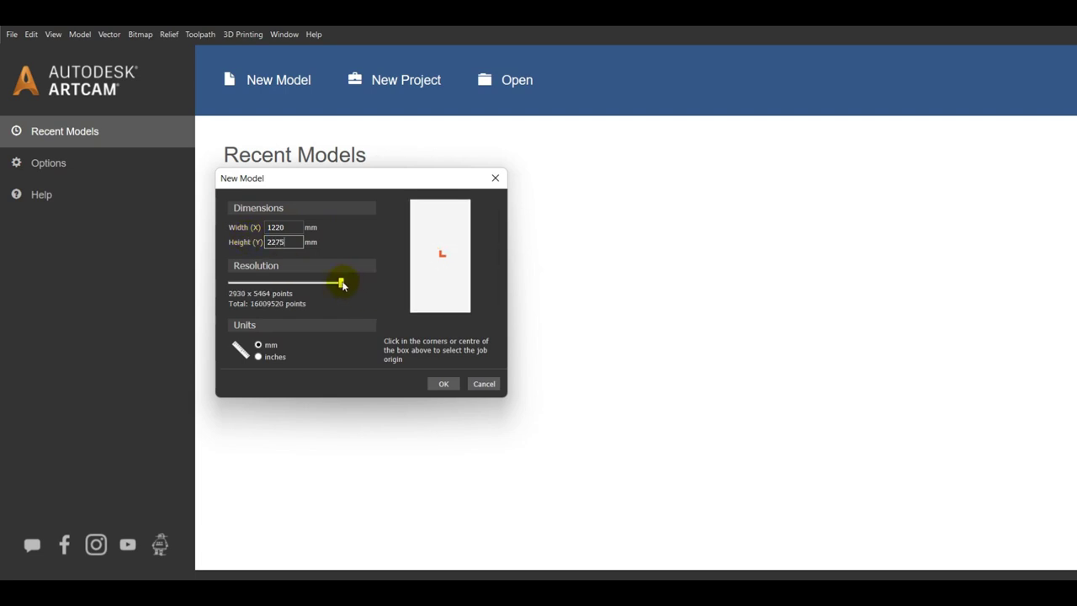
click(443, 383)
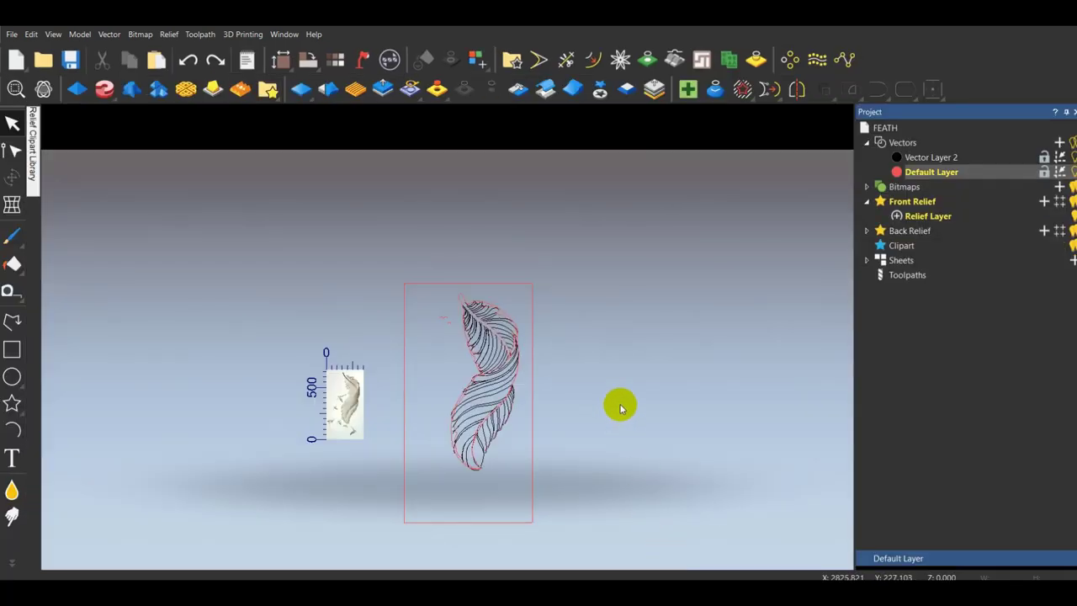
In the FEATH model, hide Vector Layer 2 and copy the outline and frame vectors of the Default Layer.
click(1074, 172)
click(1074, 173)
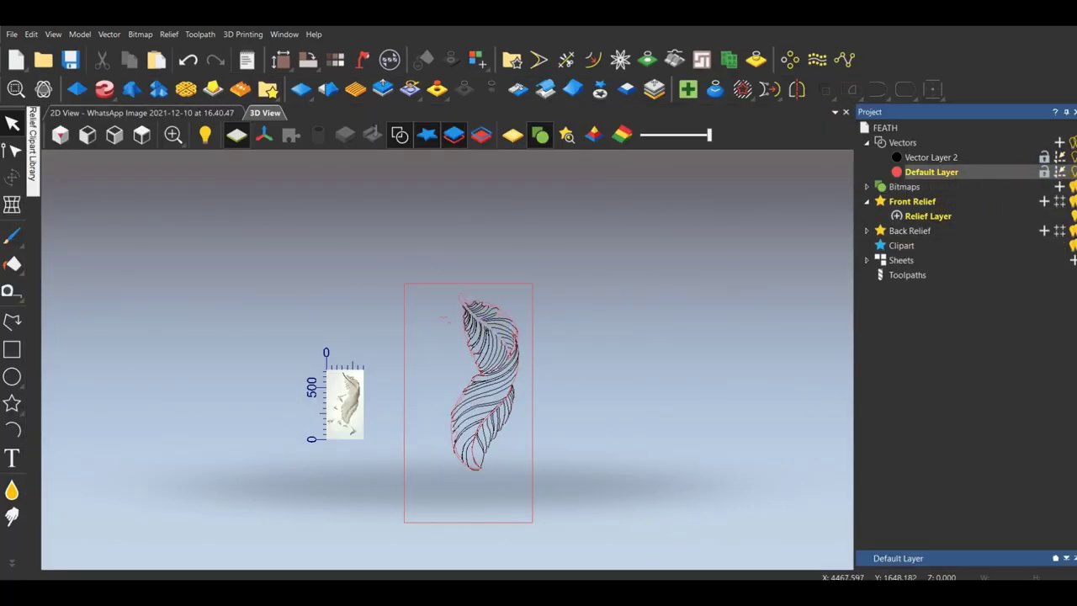
click(1074, 158)
drag(393, 248, 571, 557)
right_click(487, 372)
click(620, 378)
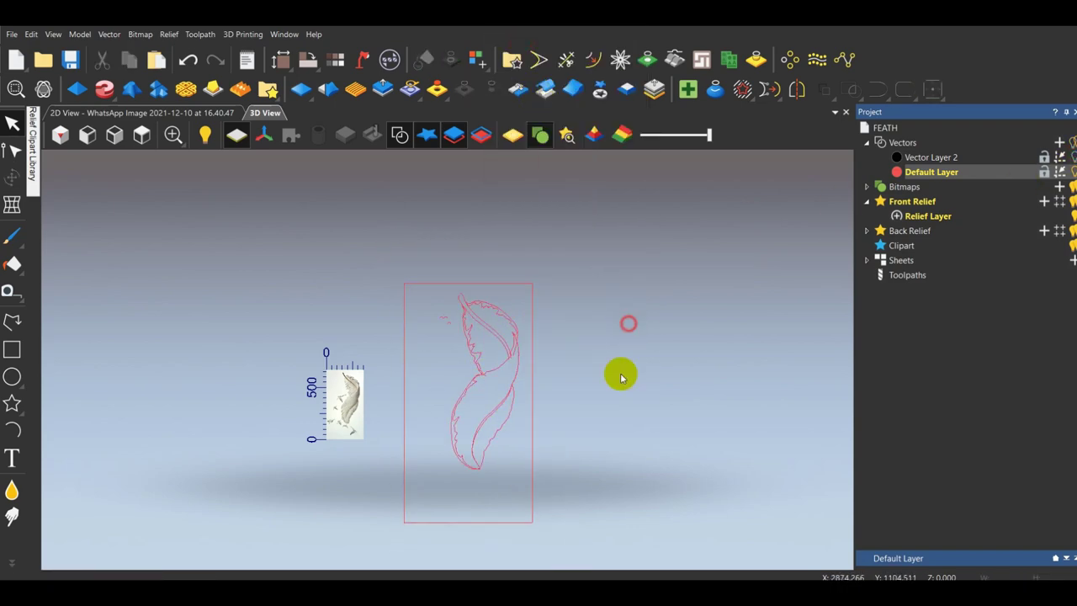
Switch to the untitled ArtCAM model and paste the copied outline and frame vectors into it.
mouse_move(664, 593)
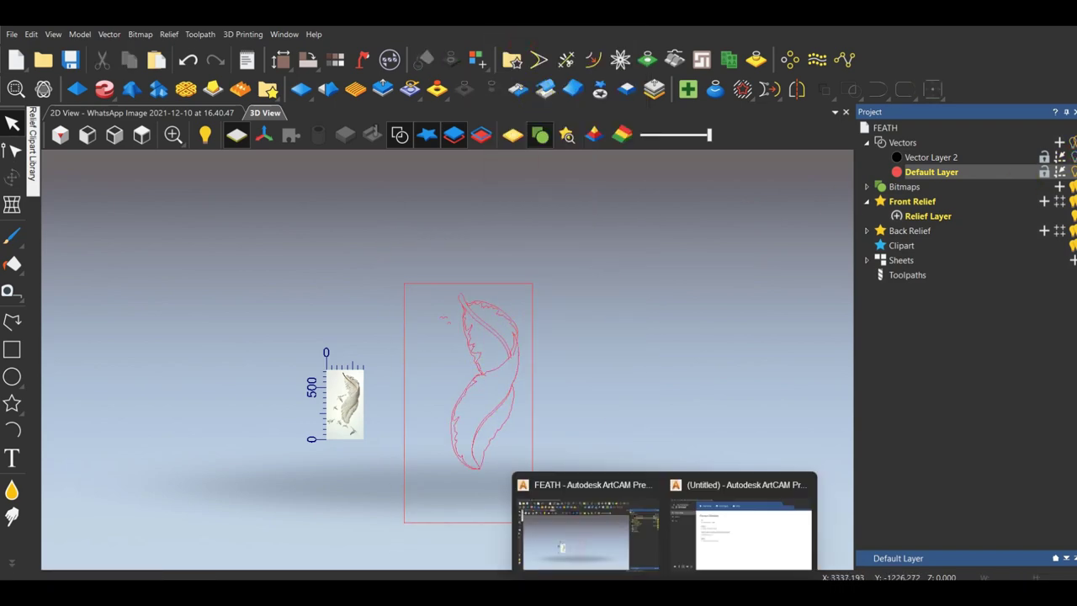
click(714, 529)
click(363, 217)
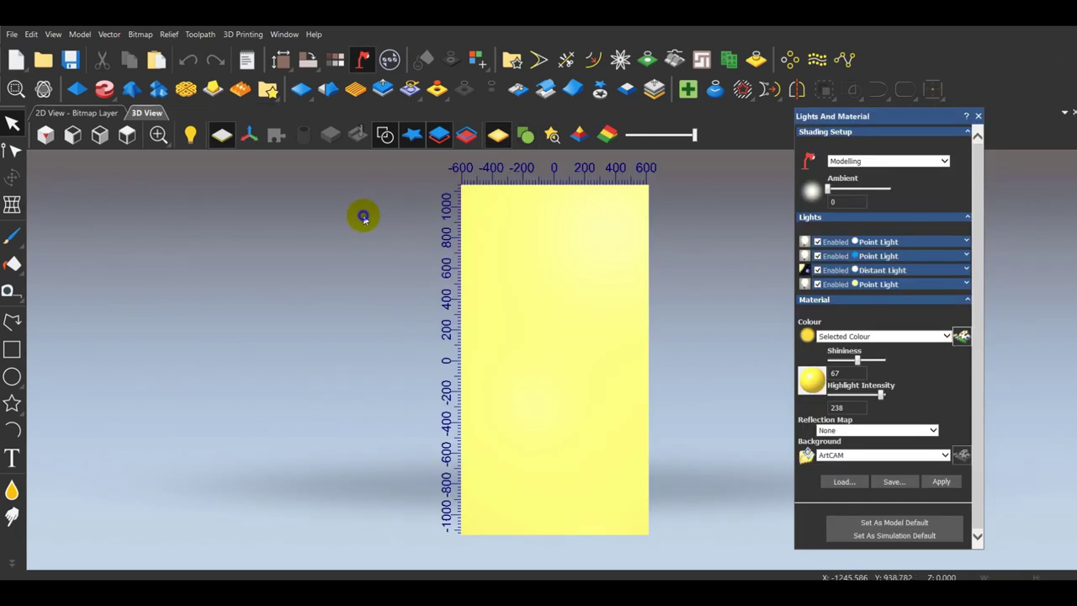
right_click(363, 217)
mouse_move(390, 222)
click(502, 222)
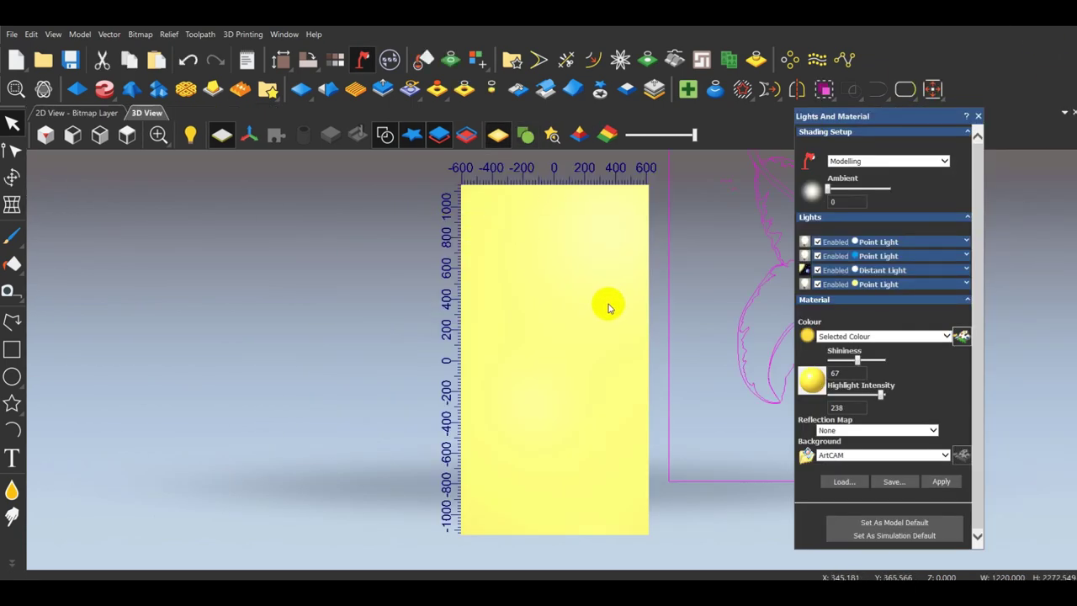
Try to centre the pasted outline and frame on the model, and undo the move.
key(F9)
click(187, 59)
click(505, 300)
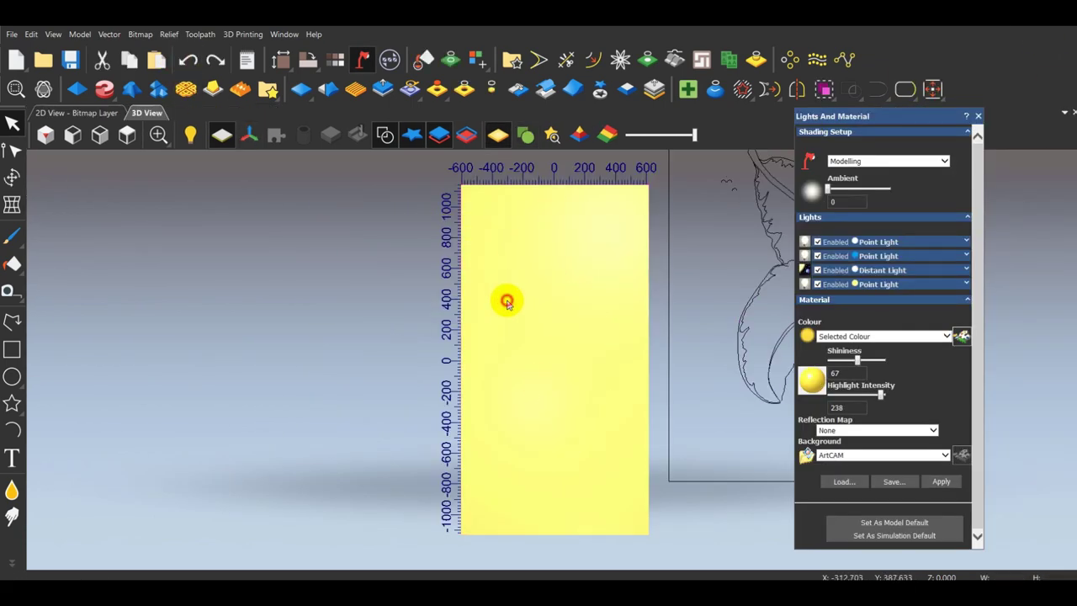
Switch back to the FEATH model, show only Vector Layer 2 and copy all its feather detail vectors.
mouse_move(661, 592)
click(611, 541)
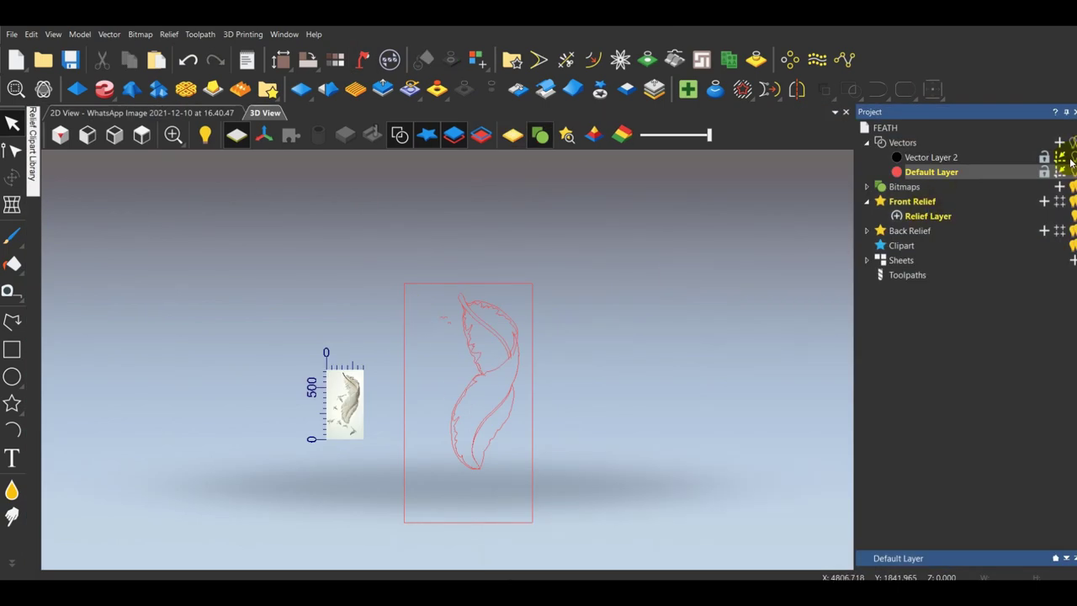
click(1071, 160)
click(1029, 160)
click(1072, 171)
key(ctrl+a)
right_click(567, 394)
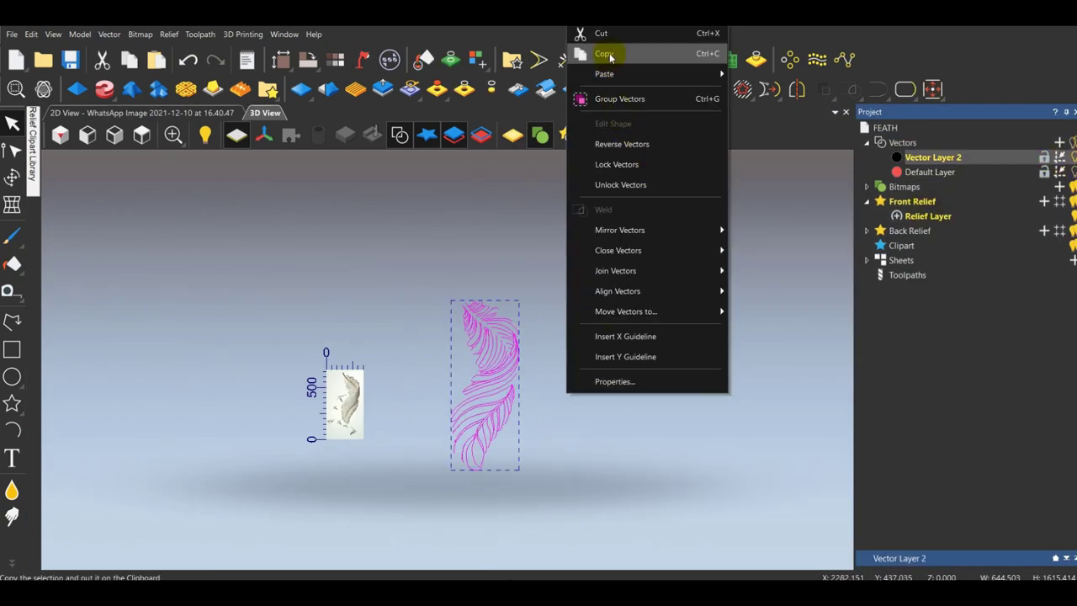
click(609, 58)
Switch to the untitled ArtCAM model and move the Lights and Material window away from the vectors.
mouse_move(660, 592)
click(710, 553)
drag(903, 115, 301, 215)
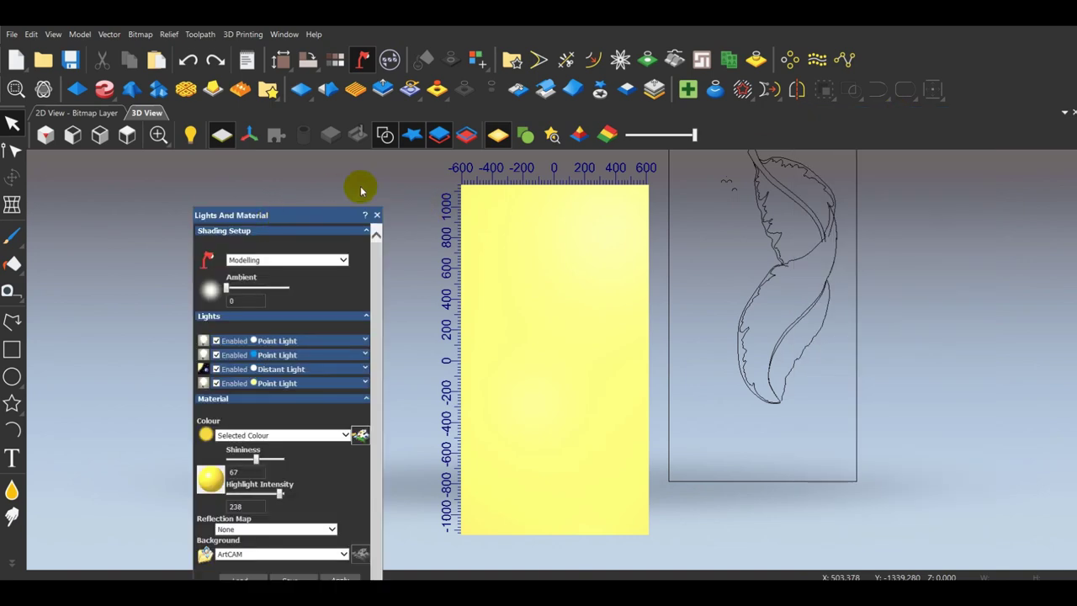
Try to paste the copied feather detail vectors into the new model, and undo the paste.
right_click(392, 190)
mouse_move(468, 202)
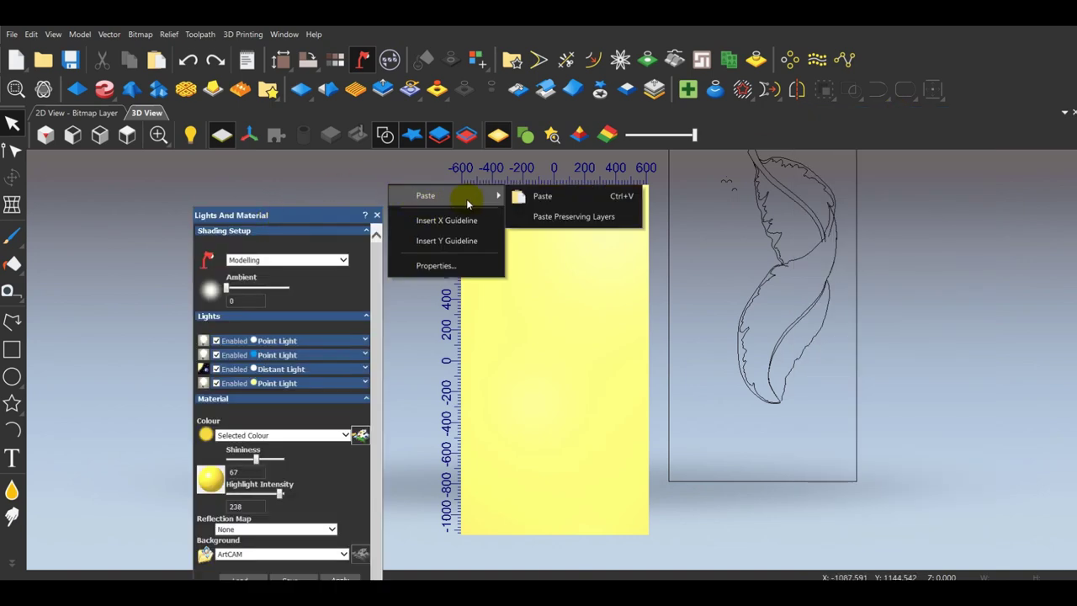
click(550, 217)
click(928, 372)
click(187, 59)
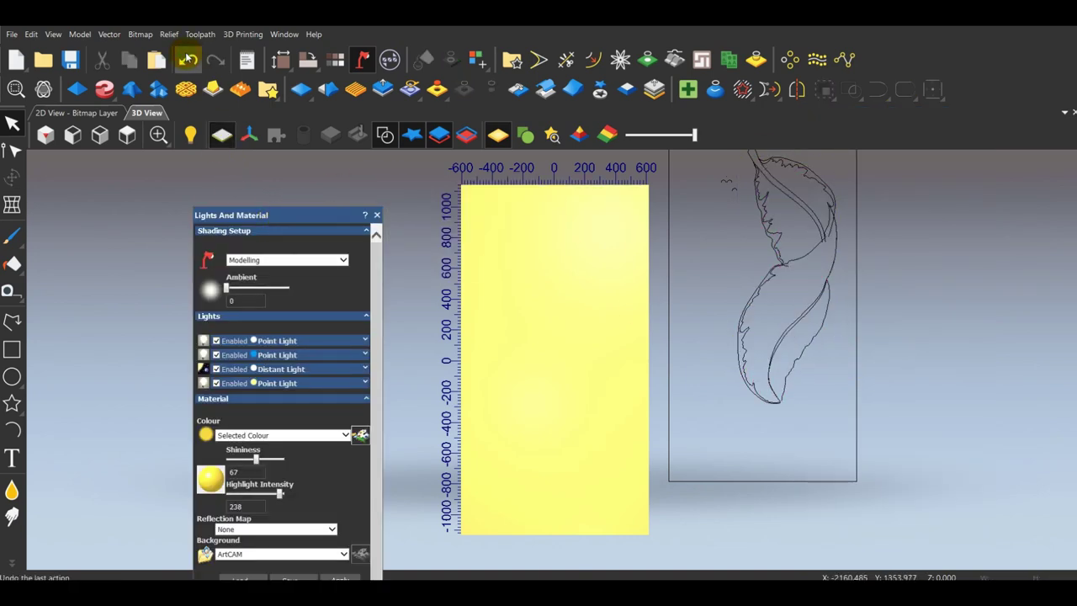
Display the Project panel and close the Lights and Material window.
click(283, 37)
mouse_move(382, 222)
click(494, 270)
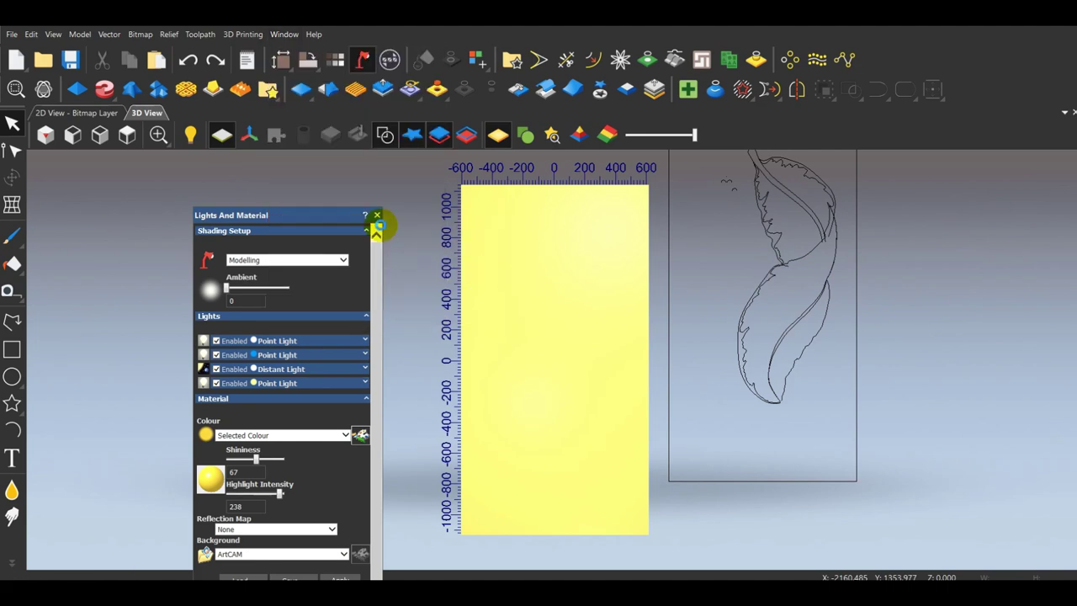
click(377, 216)
Add a new vector layer to the model and set its colour to red.
click(867, 142)
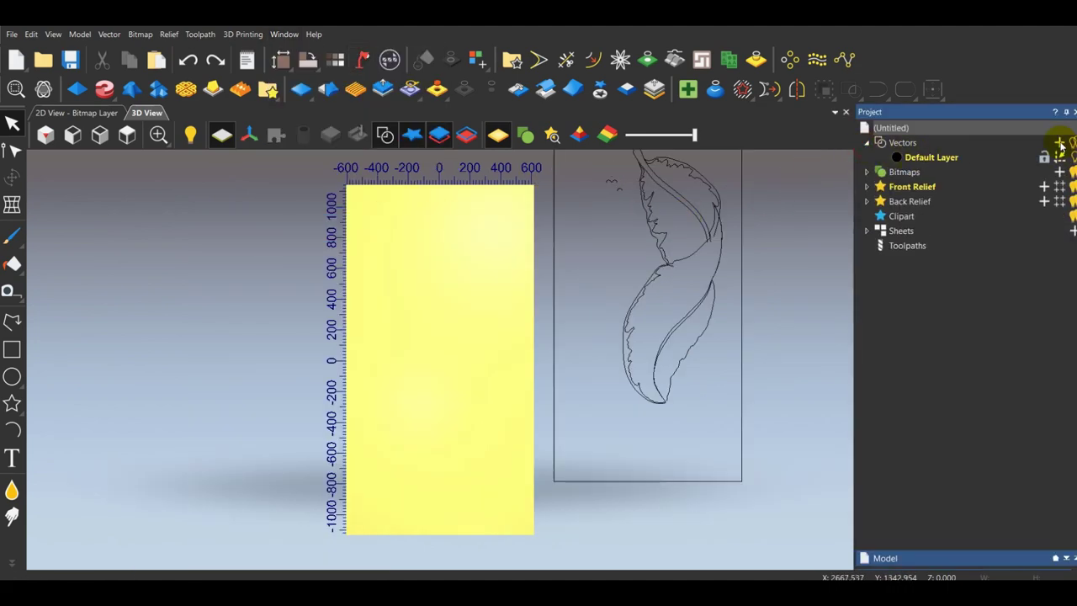
click(1058, 143)
click(895, 157)
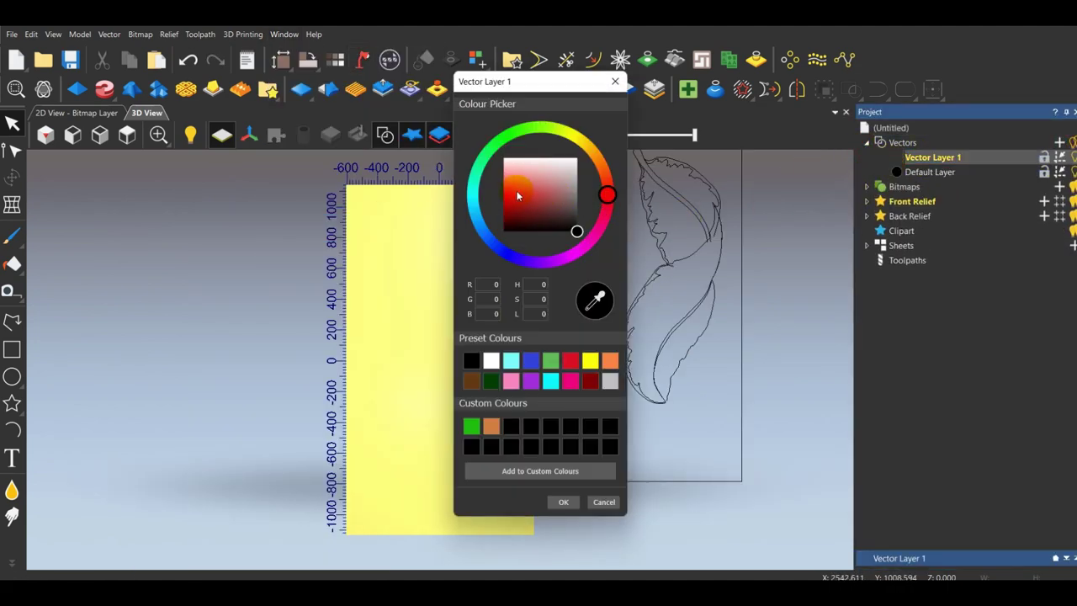
click(567, 502)
Paste the copied feather detail vectors onto the red vector layer and deselect them.
right_click(397, 234)
mouse_move(434, 245)
click(581, 249)
click(774, 341)
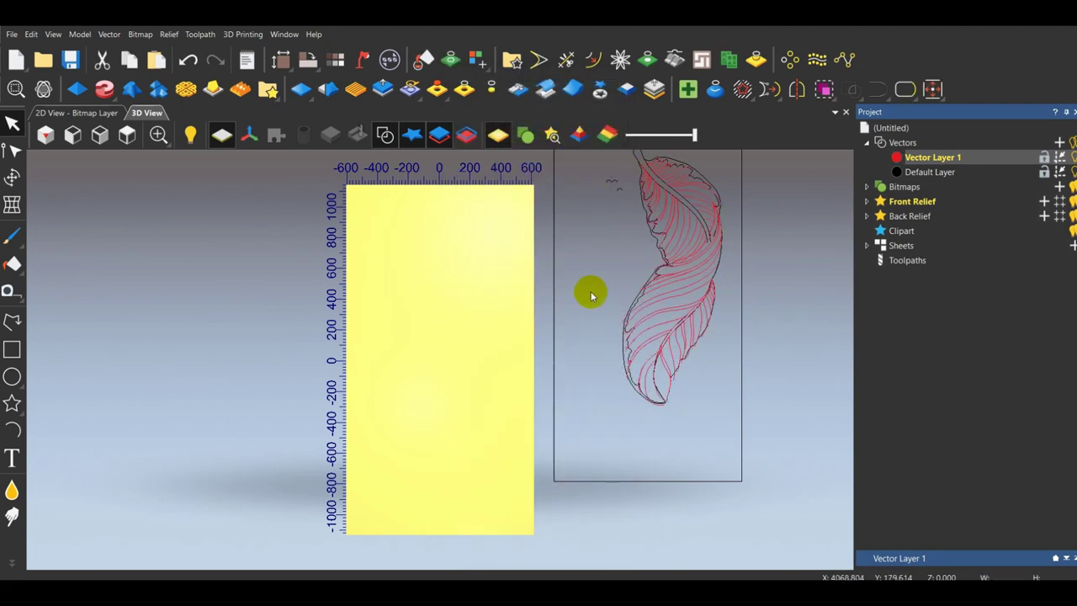
Select the frame with all feather vectors and centre them together on the model.
scroll(591, 294, down, 3)
drag(477, 219, 609, 447)
key(F9)
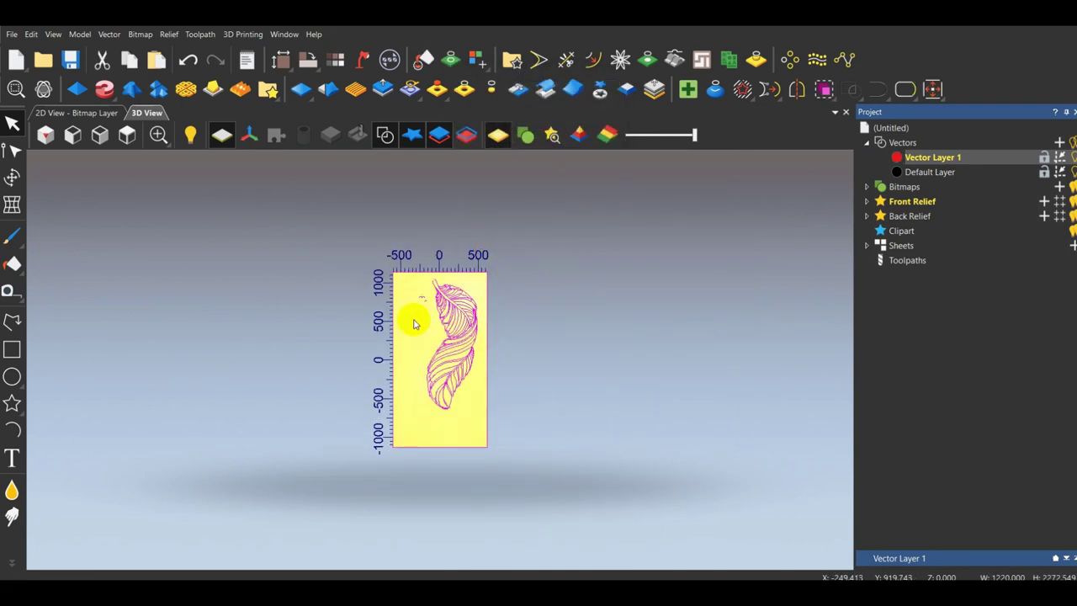
scroll(414, 325, up, 3)
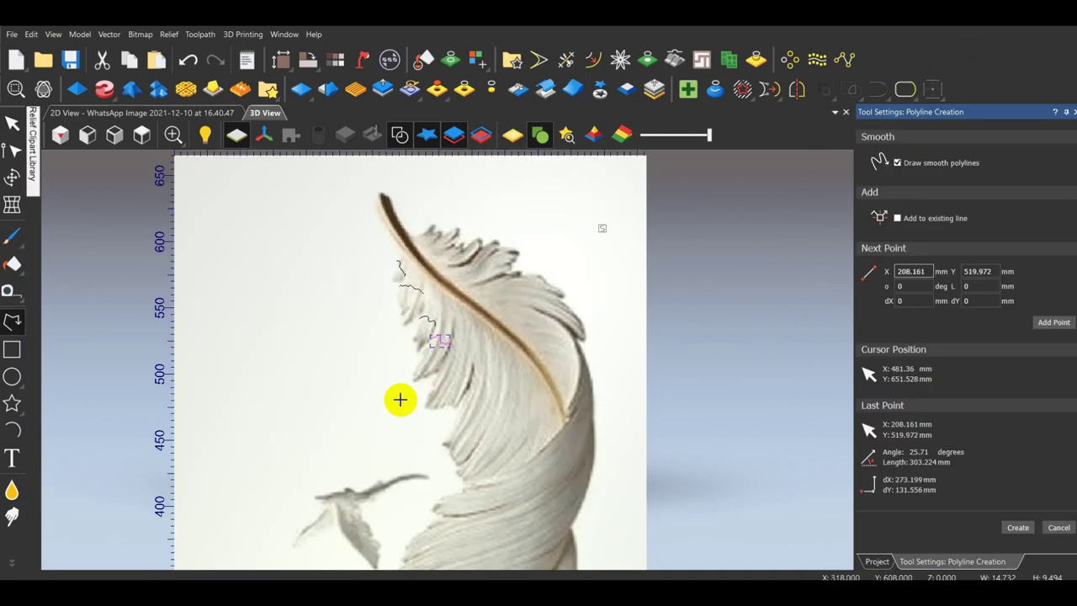
In the FEATH model, draw an arched smooth polyline about 6.7 x 3.6 mm below the last wavy line on the feather's left barbs.
scroll(399, 396, up, 5)
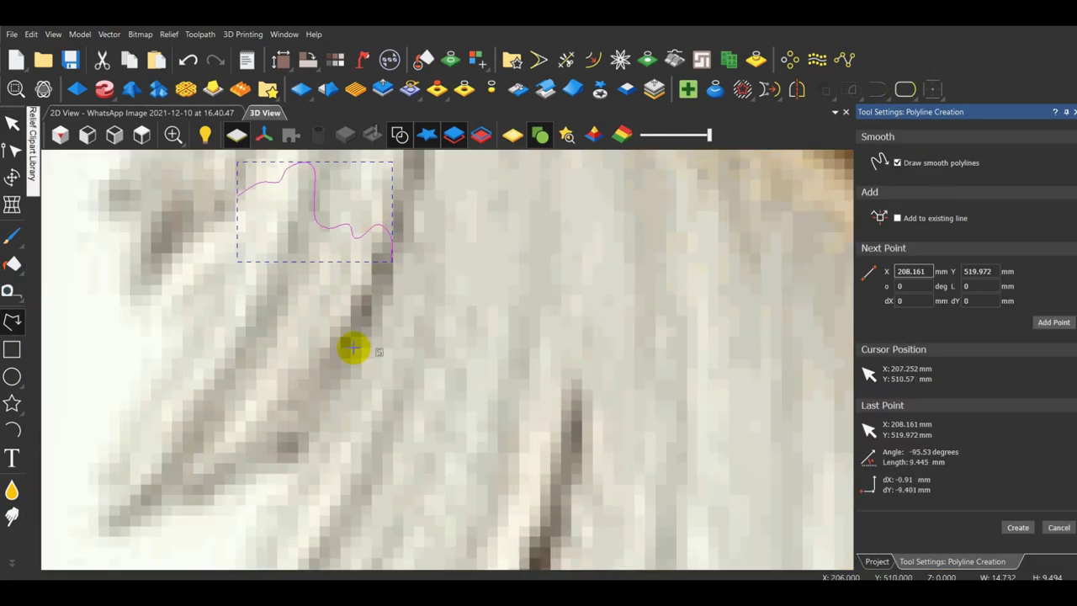
click(358, 350)
click(384, 334)
click(412, 321)
click(428, 335)
click(429, 359)
right_click(446, 359)
Draw a wavy smooth polyline about 9.1 mm wide and 6.9 mm high, stepping down to the right of the short arch.
click(426, 383)
click(452, 370)
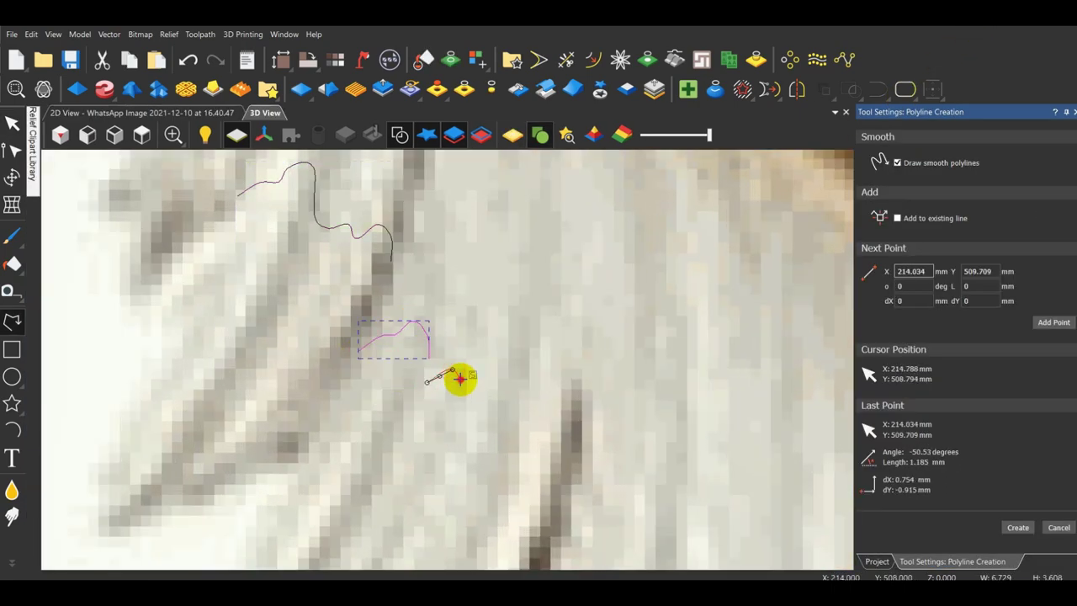
click(463, 391)
click(480, 386)
click(503, 392)
click(507, 410)
click(523, 441)
right_click(515, 443)
Draw an arched smooth polyline about 5.3 x 4.4 mm across to the dark gap between the barbs.
middle_drag(507, 471, 457, 316)
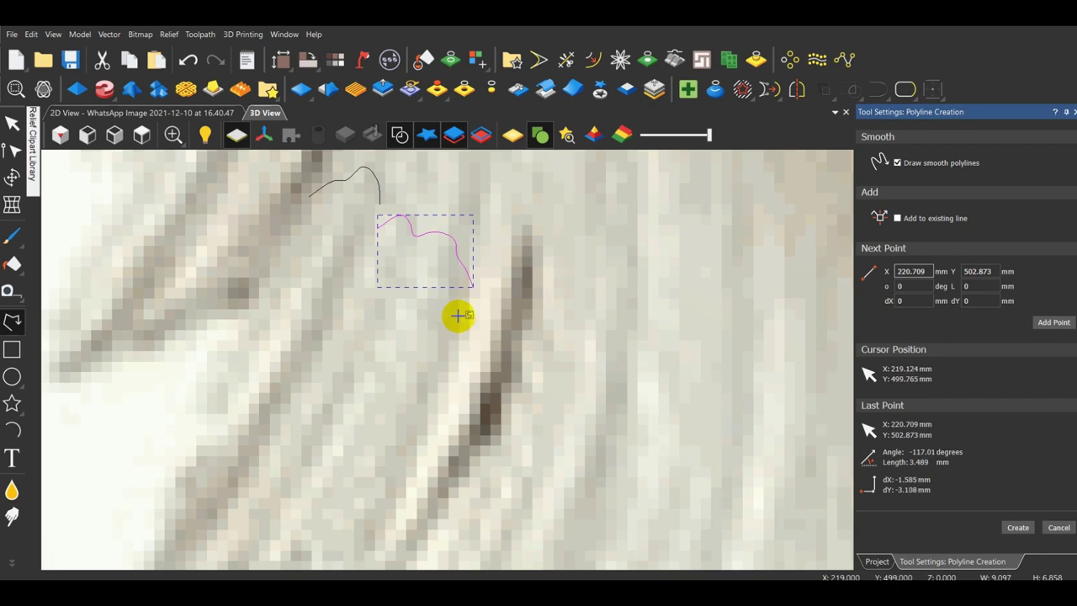
click(461, 312)
click(489, 298)
click(514, 314)
click(511, 344)
right_click(509, 344)
Draw a wavy smooth polyline about 9.9 x 4.7 mm from the dark gap towards the feather's centre.
scroll(510, 375, up, 1)
middle_drag(510, 375, 481, 354)
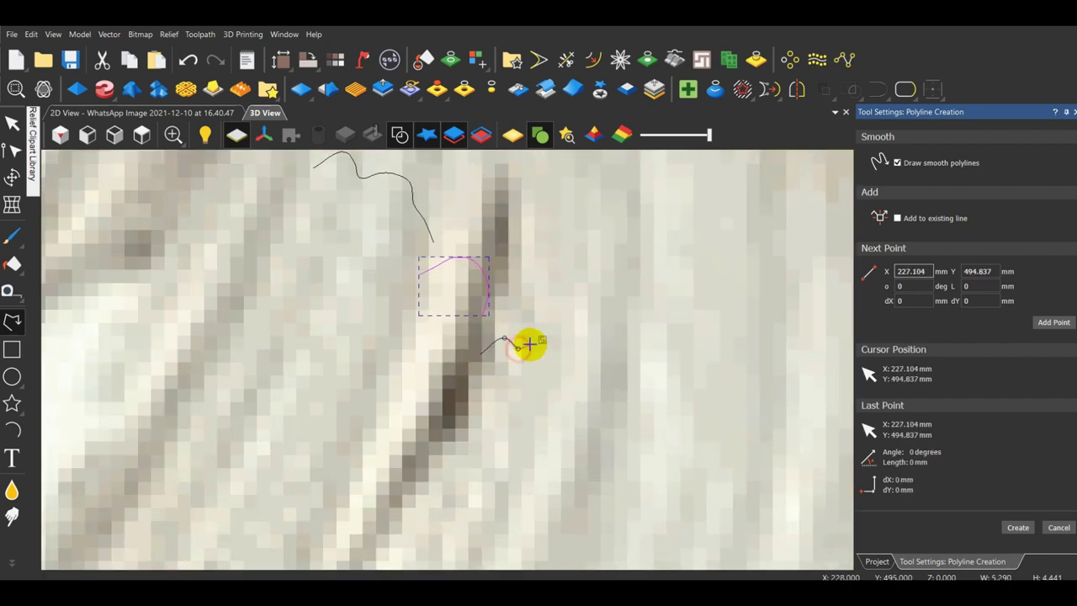
drag(529, 343, 587, 364)
right_click(592, 392)
Draw a wavy smooth polyline about 15.1 mm wide and 10.4 mm high across the barbs further down the feather.
scroll(500, 453, down, 2)
middle_drag(500, 453, 443, 358)
click(508, 404)
click(526, 396)
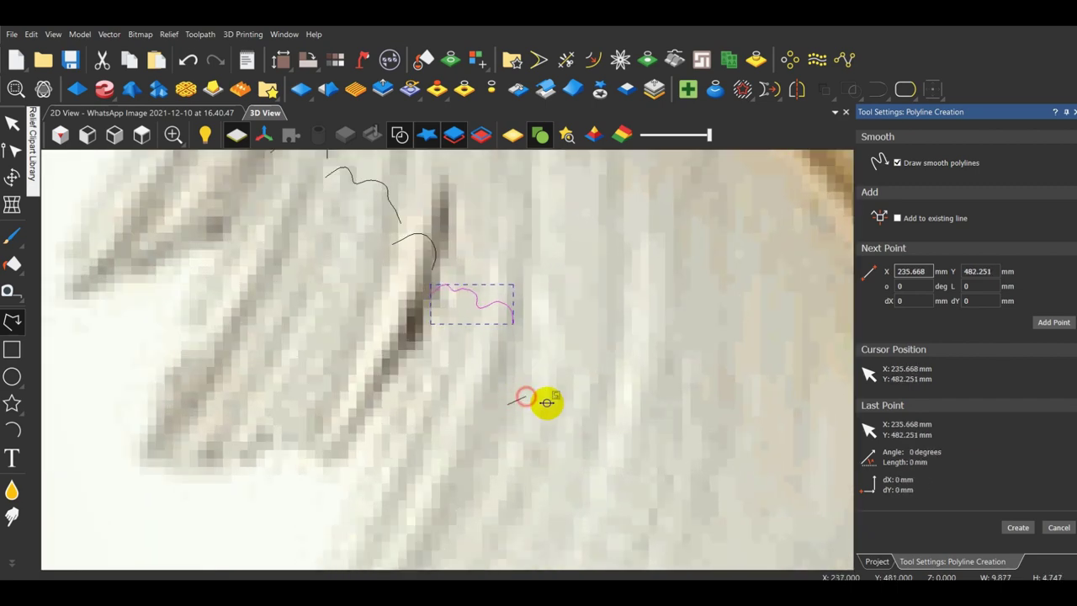
click(551, 420)
click(579, 415)
click(597, 435)
click(632, 483)
right_click(632, 488)
scroll(545, 402, down, 6)
scroll(524, 430, up, 5)
middle_drag(543, 475, 434, 331)
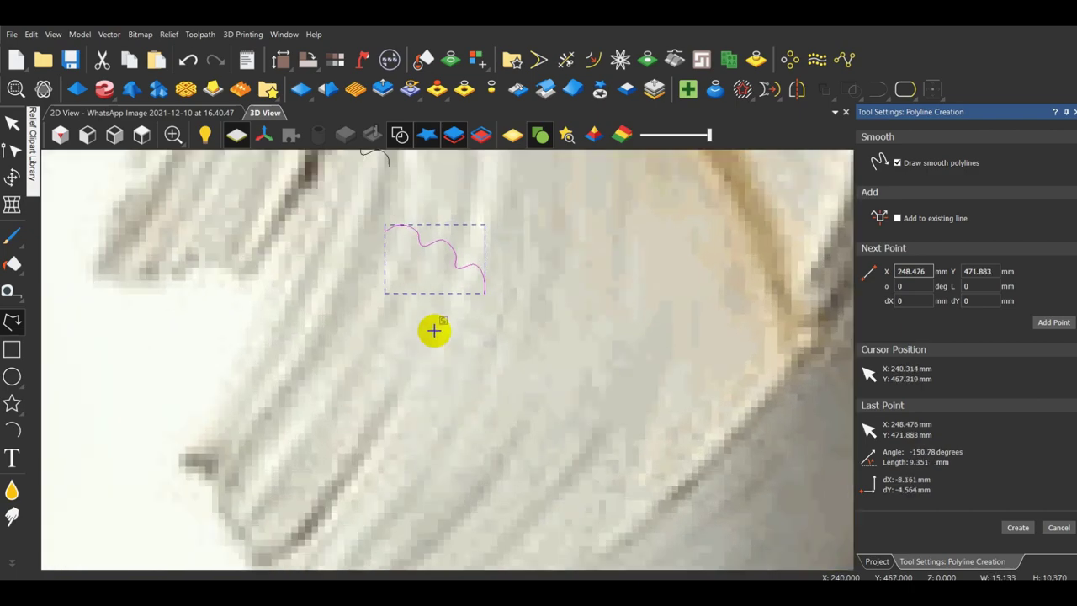
Draw two wavy smooth polylines stepping down across the barbs, about 11.1 x 10.0 mm and 6.7 x 5.9 mm.
click(504, 394)
right_click(504, 397)
scroll(488, 413, down, 3)
scroll(490, 416, up, 6)
middle_drag(538, 488, 450, 355)
click(413, 317)
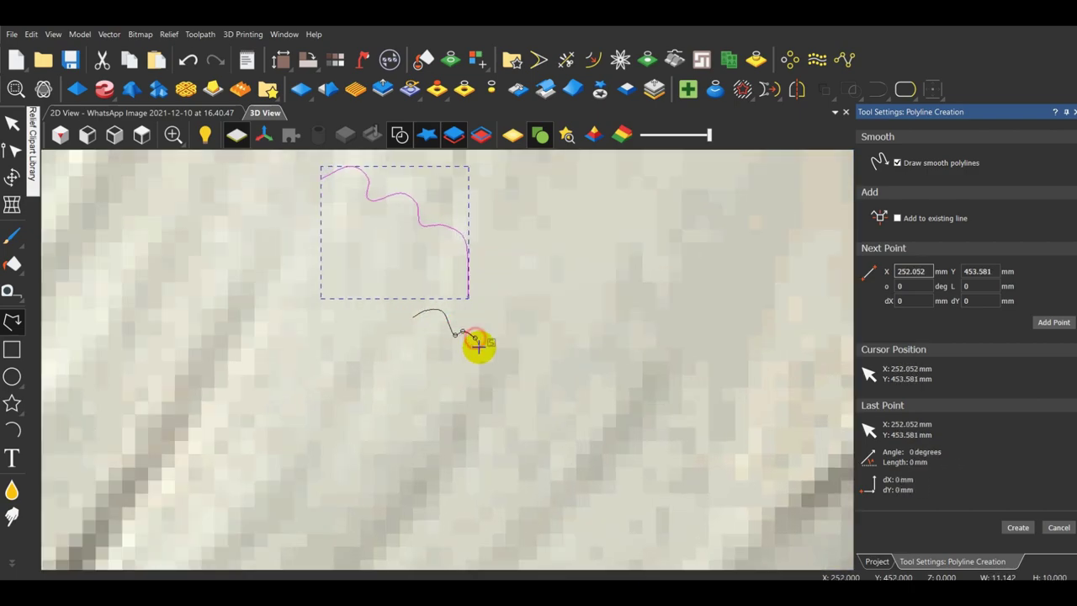
click(501, 387)
right_click(501, 387)
Draw a wavy smooth polyline about 7.7 mm wide and 5.9 mm high, continuing the barb detail lines downwards.
scroll(454, 386, down, 6)
scroll(464, 411, up, 7)
click(434, 364)
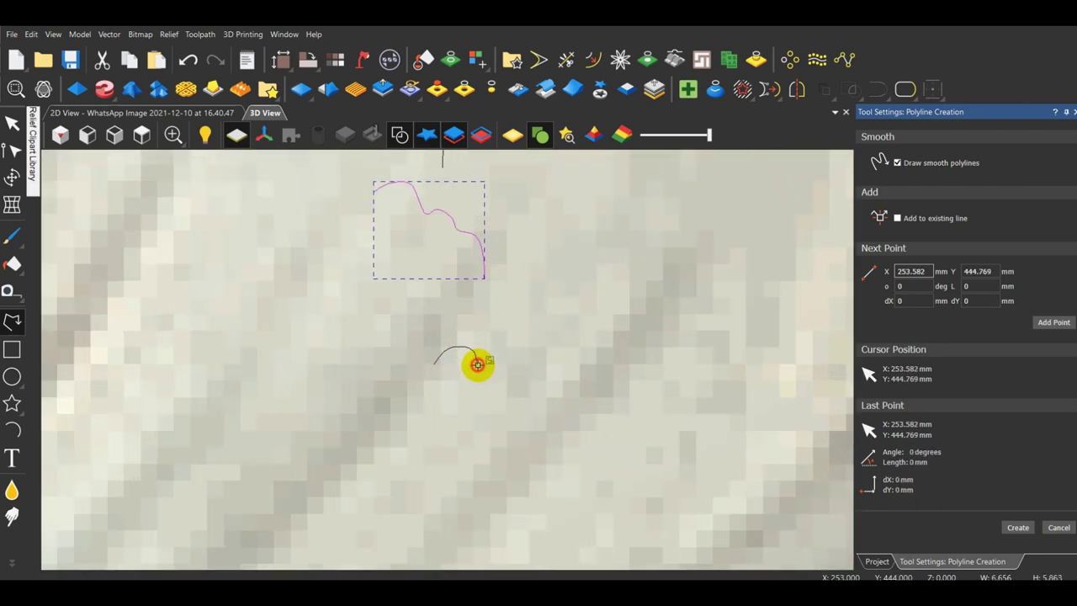
scroll(504, 429, down, 3)
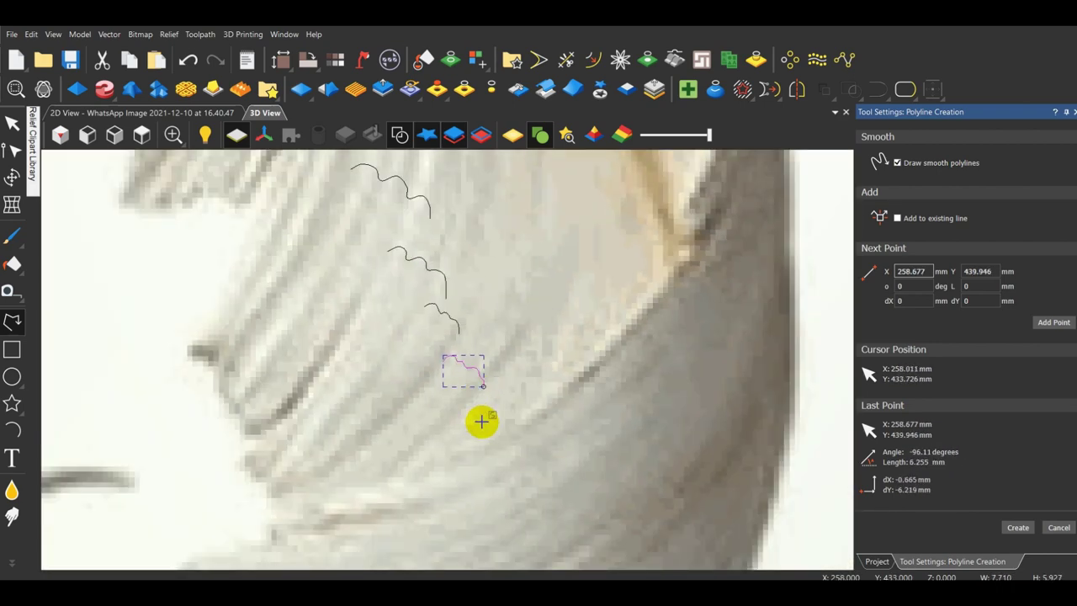
Draw two short smooth polylines on the lower left barbs, about 2.5 x 3.9 mm and 2.0 x 6.6 mm.
scroll(458, 353, up, 4)
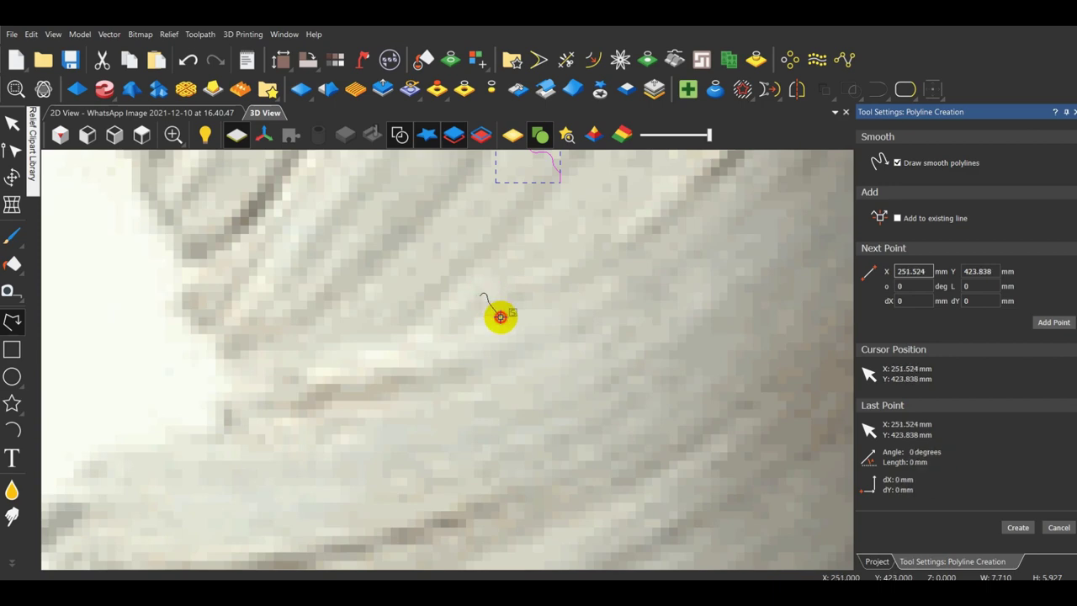
scroll(498, 322, up, 1)
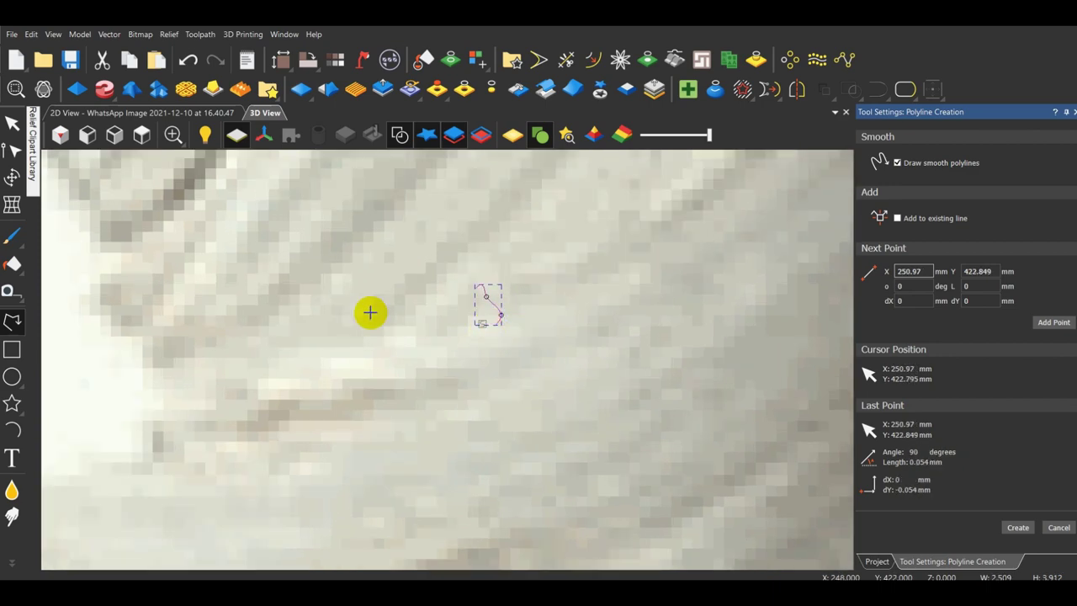
scroll(370, 312, down, 4)
scroll(382, 356, up, 3)
click(387, 355)
click(396, 391)
right_click(389, 408)
Draw a wavy smooth polyline about 9.0 x 18.3 mm down the barb lobe to its dark lower edge.
scroll(385, 410, down, 3)
scroll(386, 409, up, 3)
click(390, 367)
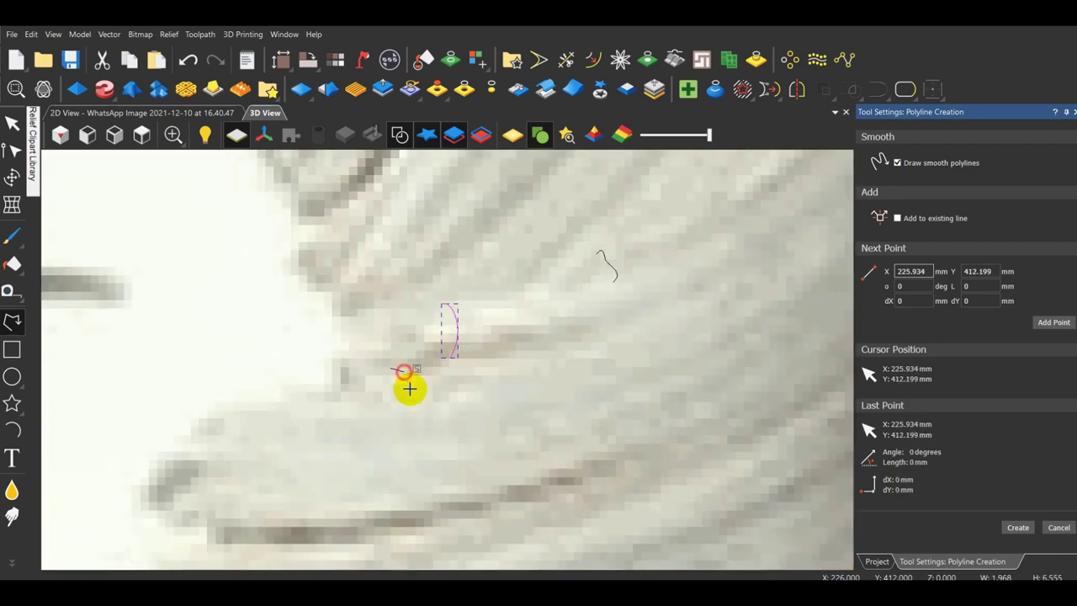
click(464, 496)
right_click(454, 520)
Draw a long wavy smooth polyline about 10.1 x 34.0 mm down from the dark edge beneath the barb lobe.
scroll(446, 497, down, 3)
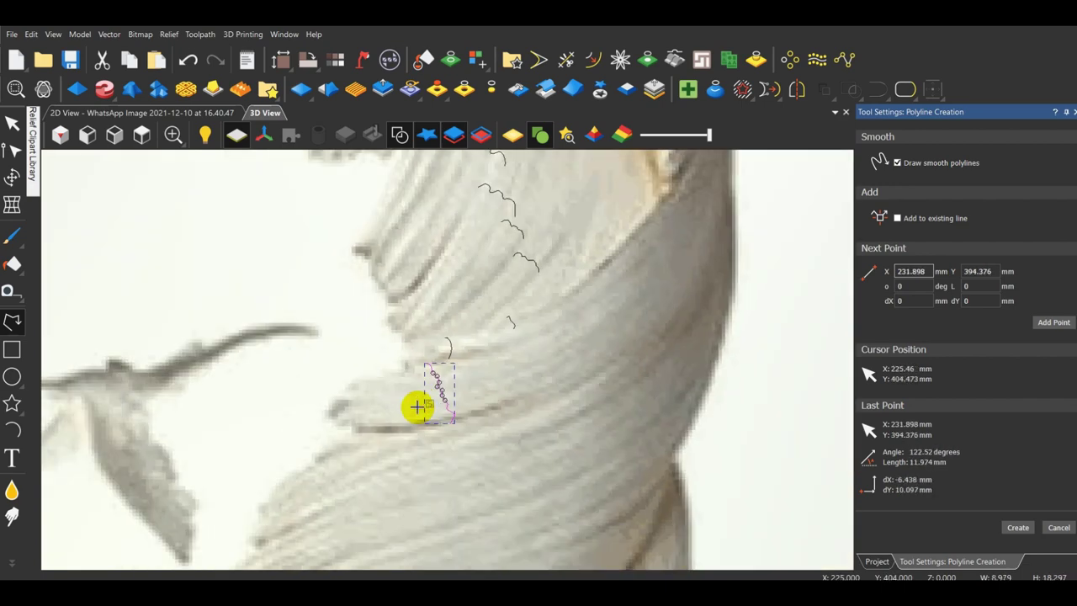
scroll(408, 420, up, 3)
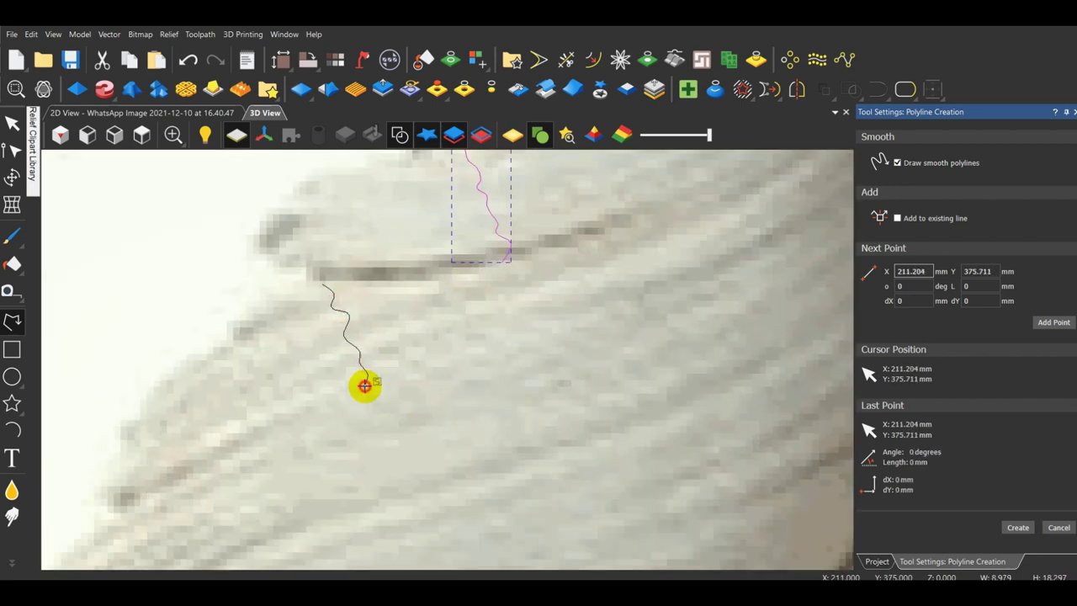
right_click(366, 510)
Draw a wavy smooth polyline about 4.6 x 11.2 mm just below the end of the long wavy line.
scroll(404, 437, down, 4)
scroll(413, 412, up, 5)
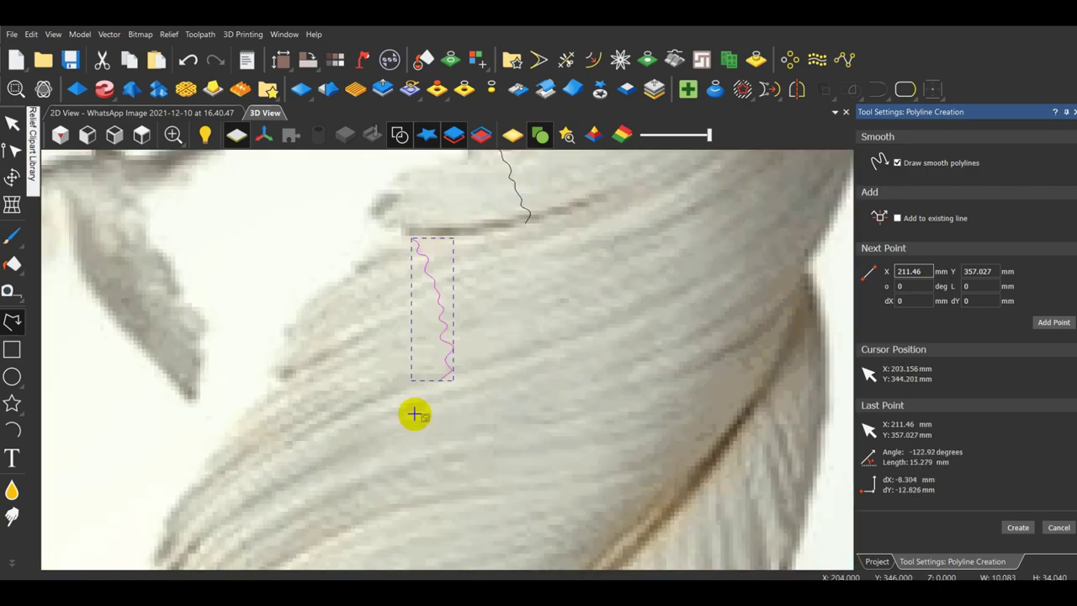
click(381, 370)
click(395, 378)
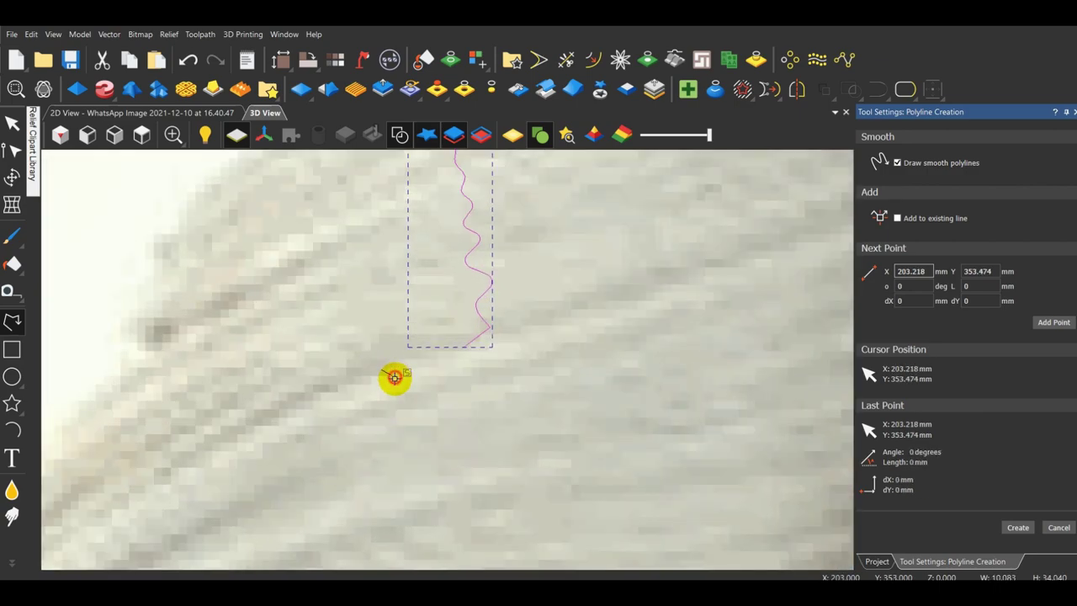
right_click(404, 463)
Draw a wavy smooth polyline about 6.1 x 14.4 mm below the 11.2 mm high line.
scroll(402, 429, down, 3)
scroll(411, 353, up, 4)
click(360, 304)
click(377, 305)
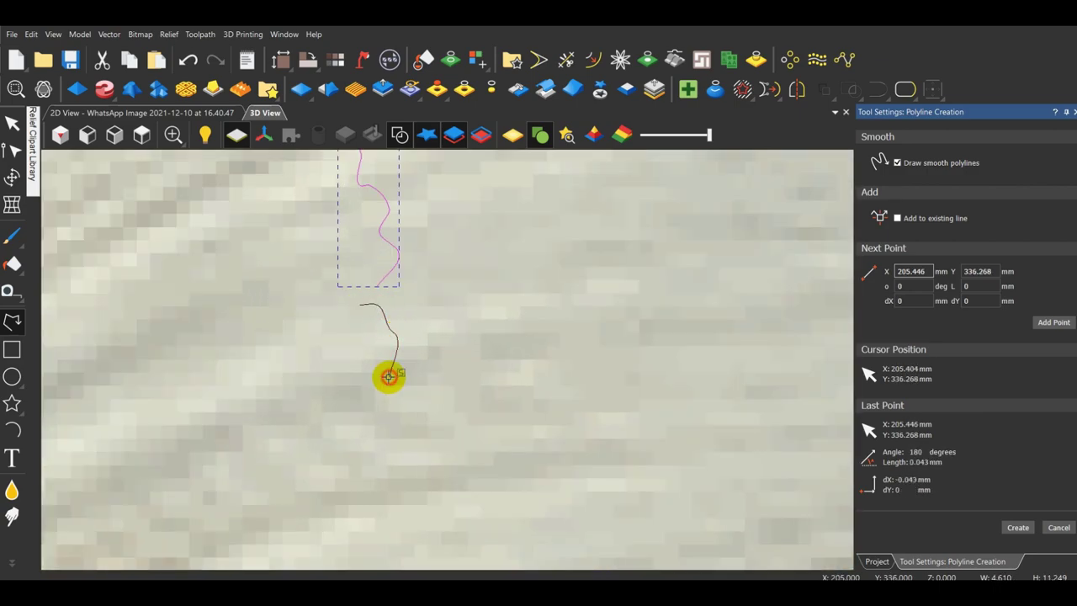
right_click(425, 494)
Draw a wavy smooth polyline about 3.3 mm wide and 10.3 mm high, continuing the column of detail lines downwards.
scroll(424, 446, down, 4)
scroll(423, 435, up, 4)
click(430, 314)
click(443, 325)
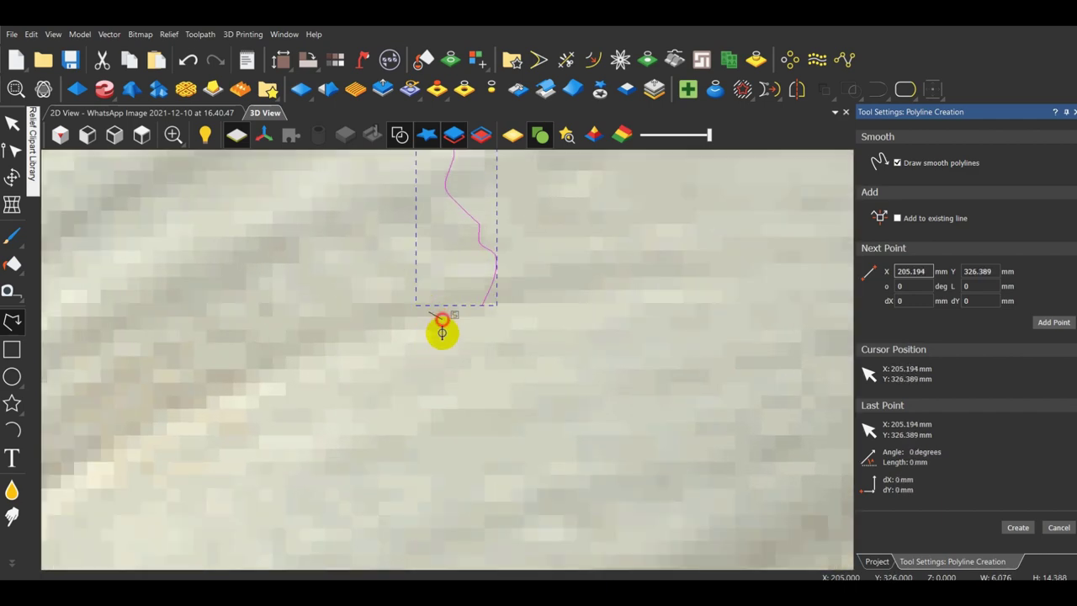
click(464, 370)
right_click(461, 448)
Draw two wavy smooth polylines one below the other under the column of lines, the upper one about 4.6 x 7.5 mm.
scroll(452, 404, down, 2)
scroll(449, 375, down, 2)
scroll(450, 462, up, 4)
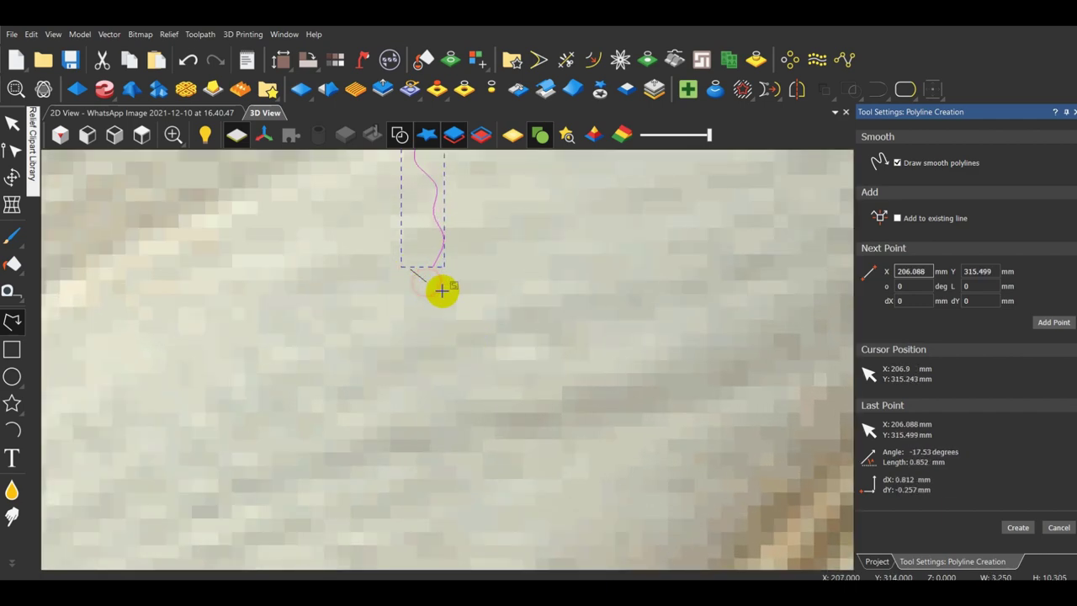
click(470, 344)
click(448, 367)
right_click(402, 392)
click(443, 418)
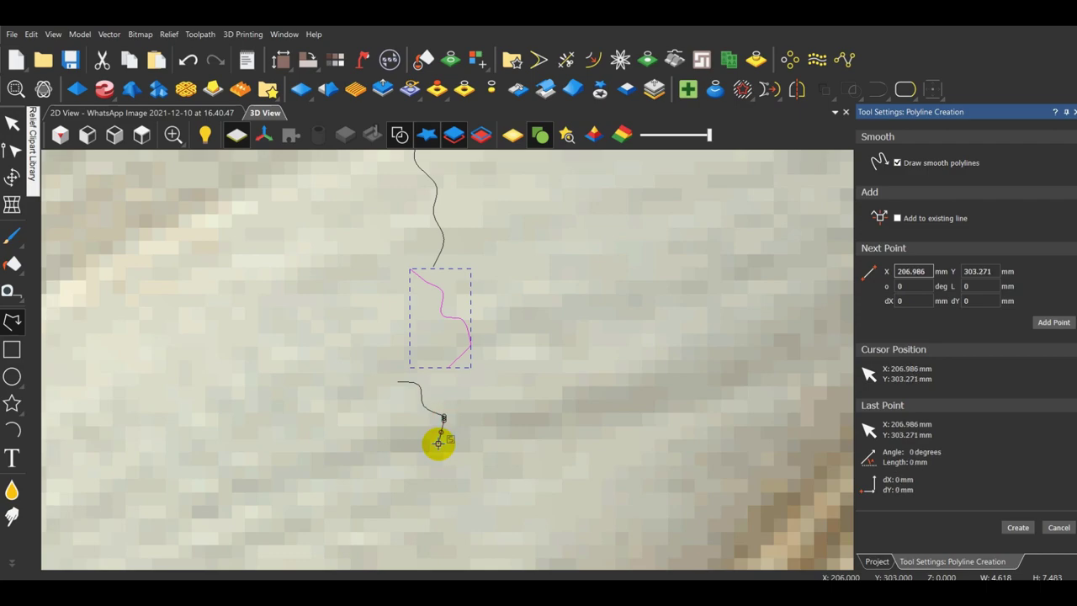
right_click(439, 443)
Draw a short smooth polyline about 3.7 x 4.5 mm at the lower end of the column of lines.
scroll(421, 345, down, 4)
scroll(389, 346, up, 4)
click(375, 333)
click(425, 341)
click(433, 383)
Draw a wavy smooth polyline about 7.8 x 19.5 mm across the barbs, further left and down from the column.
scroll(433, 353, down, 5)
scroll(434, 353, up, 5)
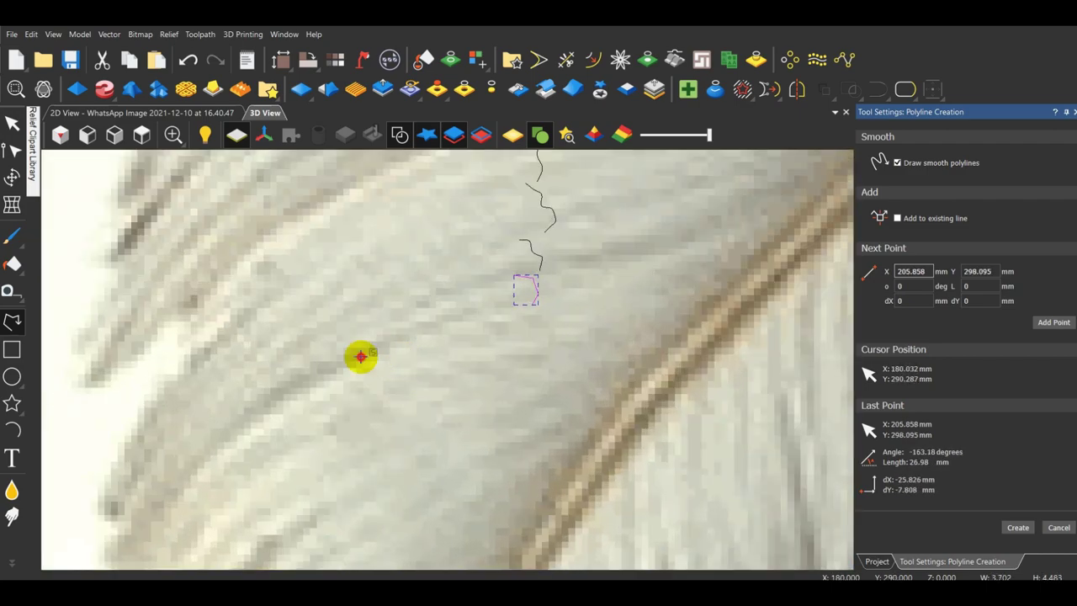
click(413, 450)
click(401, 486)
right_click(402, 485)
Draw a wavy smooth polyline about 7.3 x 22.6 mm down from the upper end of the dark diagonal barb gap.
scroll(401, 332, down, 4)
scroll(384, 339, up, 5)
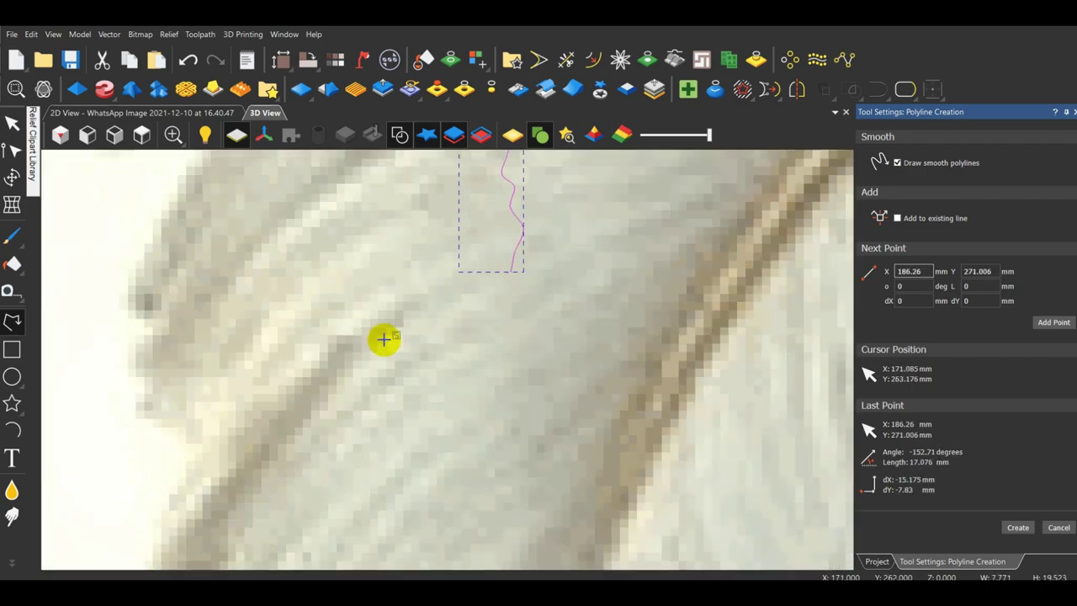
click(430, 431)
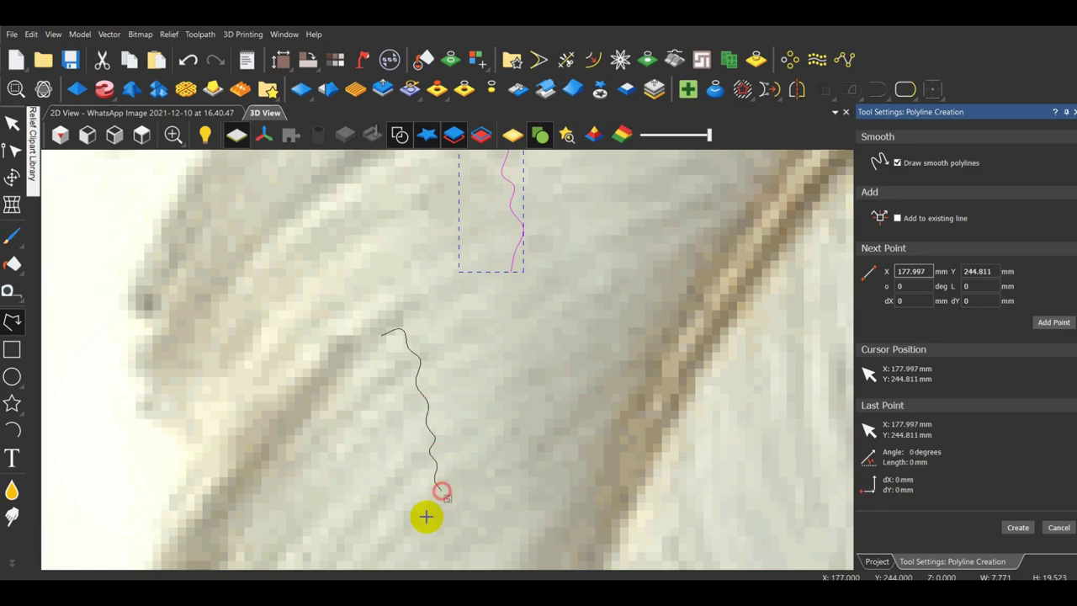
click(427, 516)
right_click(426, 516)
Draw an arched smooth polyline and a smaller one about 2.3 x 3.3 mm beneath the 22.6 mm high line.
scroll(404, 348, down, 4)
scroll(412, 393, up, 5)
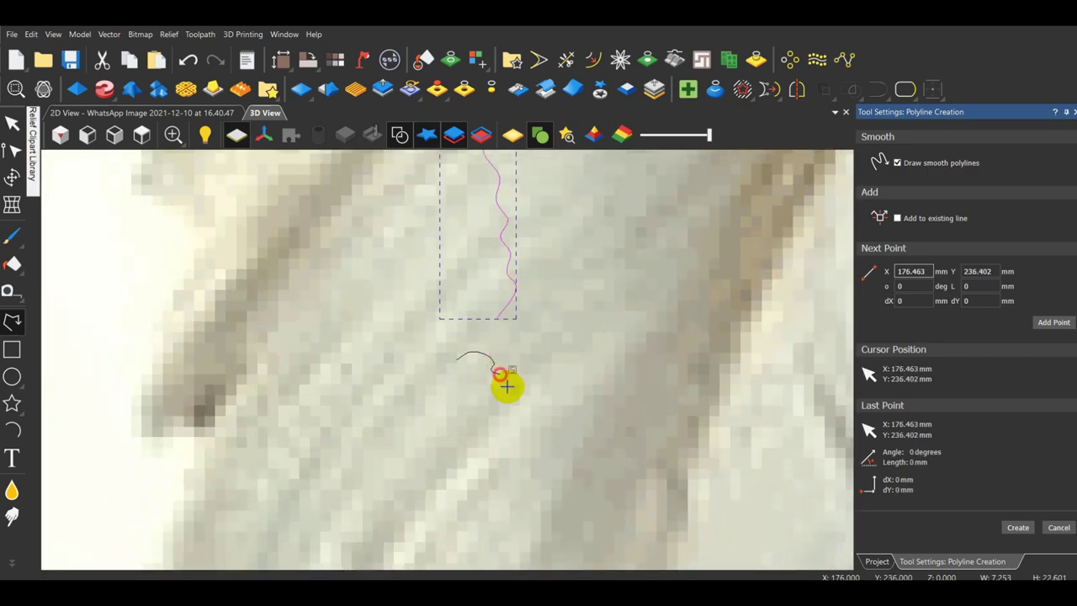
click(502, 414)
right_click(502, 416)
right_click(501, 476)
Draw a wavy smooth polyline about 9.0 x 8.0 mm from the top of the narrow dark gap near the feather's base.
scroll(412, 336, down, 4)
scroll(442, 445, up, 4)
click(310, 345)
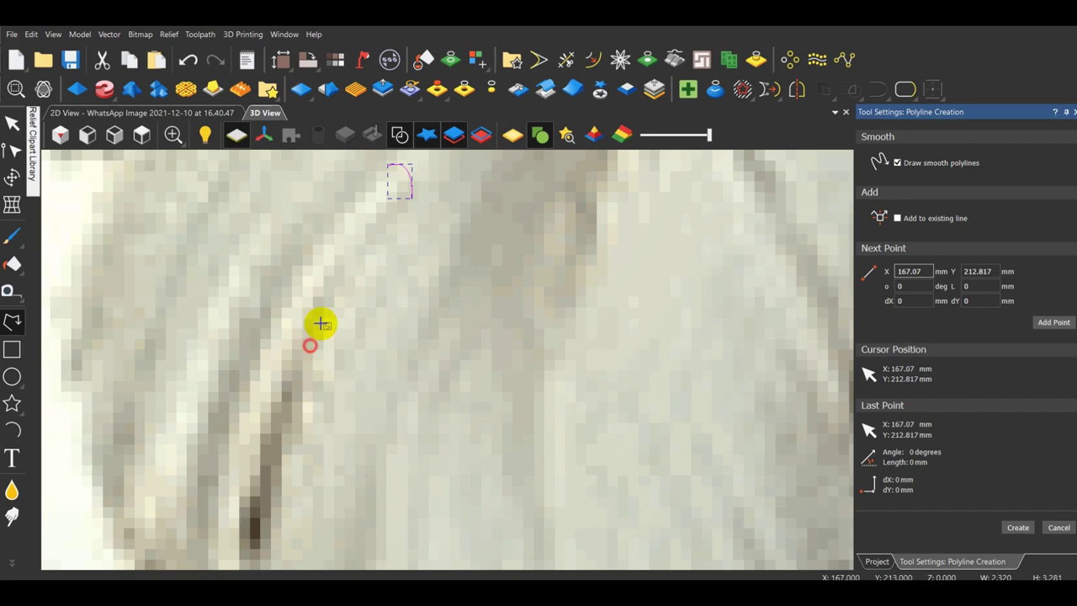
click(404, 405)
right_click(404, 404)
Draw a wide wavy smooth polyline about 47.4 x 12.9 mm across the feather's lower part to its right edge.
scroll(421, 353, down, 4)
scroll(424, 383, up, 4)
click(429, 370)
click(459, 362)
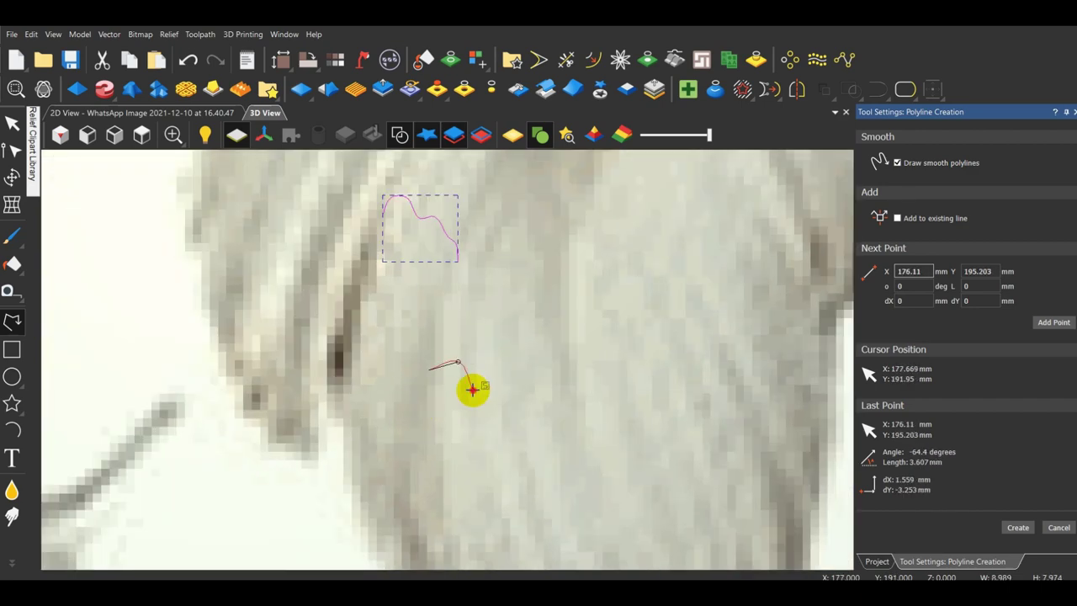
click(473, 390)
click(510, 387)
click(639, 433)
click(667, 416)
click(684, 430)
click(699, 409)
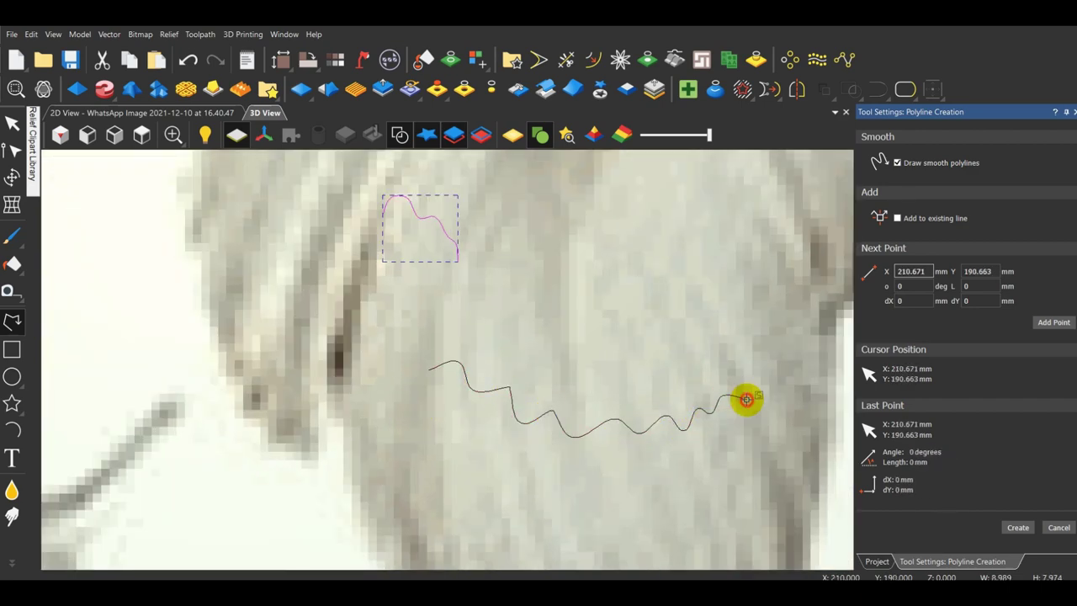
click(763, 373)
click(789, 371)
click(795, 333)
click(825, 333)
right_click(825, 333)
Draw a short smooth polyline about 2.7 x 3.0 mm just above the right end of the wide wavy line.
scroll(705, 334, down, 3)
scroll(548, 353, up, 4)
click(540, 329)
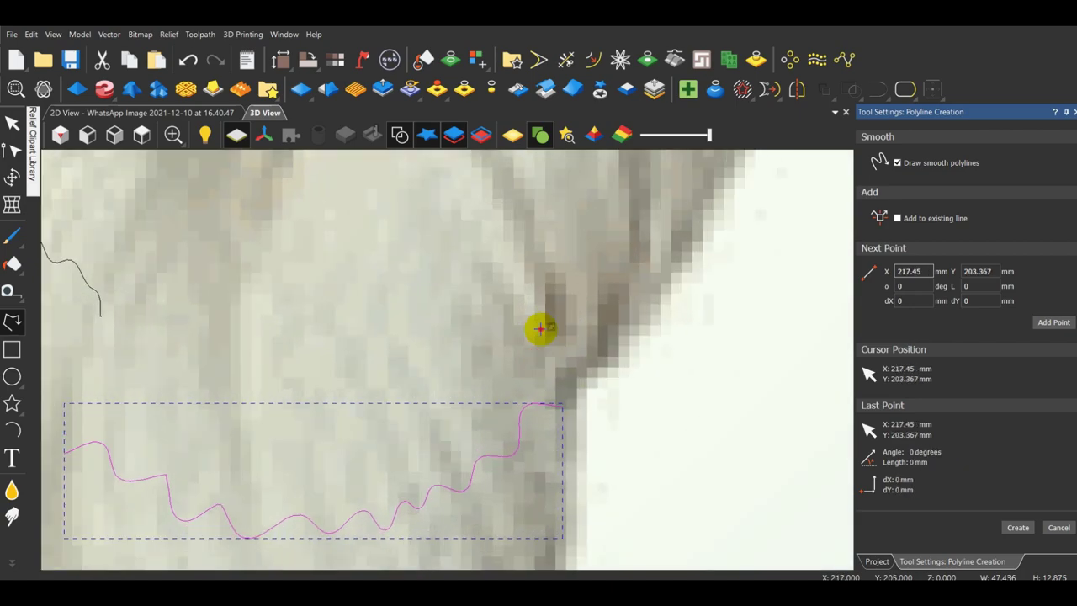
click(564, 295)
Draw a wavy smooth polyline about 15.8 x 17.3 mm rising along the feather's lower right edge.
click(628, 214)
click(651, 217)
scroll(651, 217, down, 5)
scroll(541, 245, up, 7)
click(473, 403)
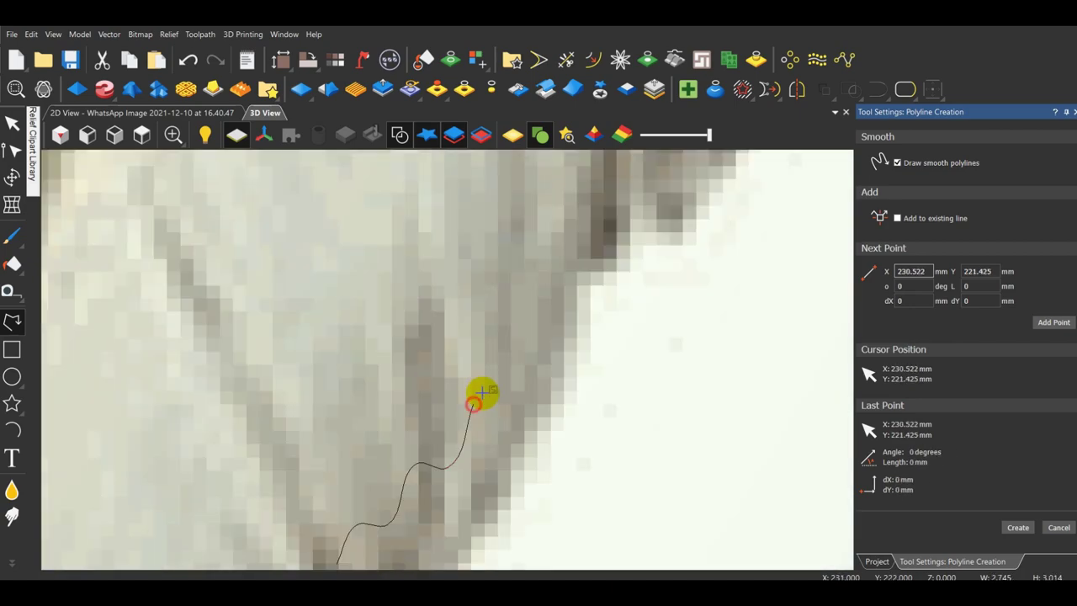
click(508, 377)
click(545, 335)
right_click(545, 335)
Draw two smooth polylines side by side above the dark notch in the right edge, the second about 5.6 x 4.2 mm.
scroll(548, 251, down, 3)
scroll(463, 291, up, 1)
click(452, 334)
click(457, 312)
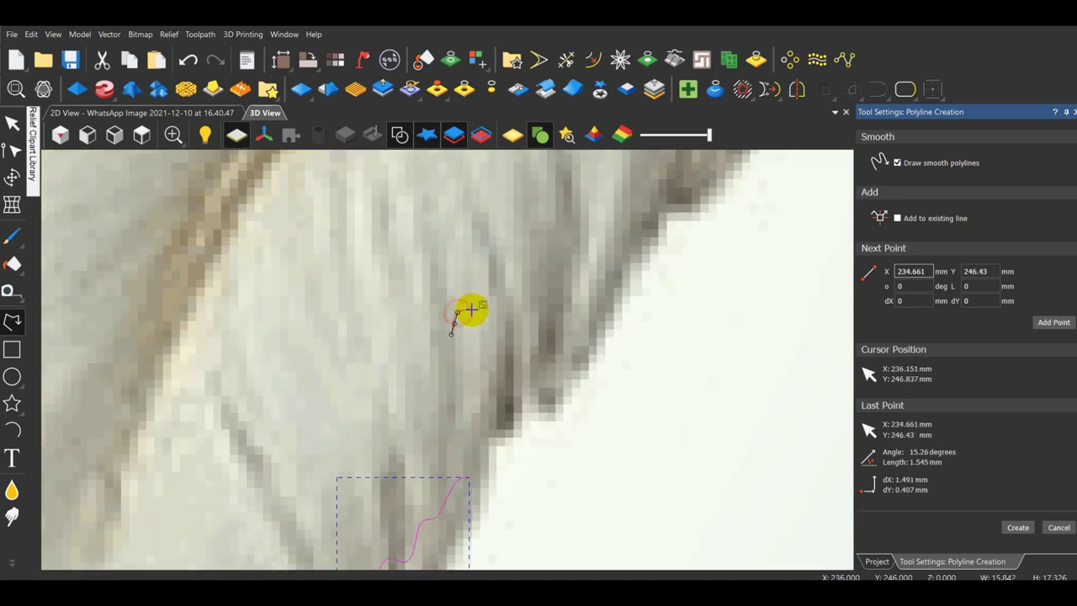
click(471, 310)
click(486, 285)
click(506, 287)
right_click(507, 288)
right_click(557, 320)
Draw an arched smooth polyline about 7.0 x 6.5 mm, further up the barbs near the right edge.
scroll(542, 307, down, 4)
scroll(383, 420, up, 4)
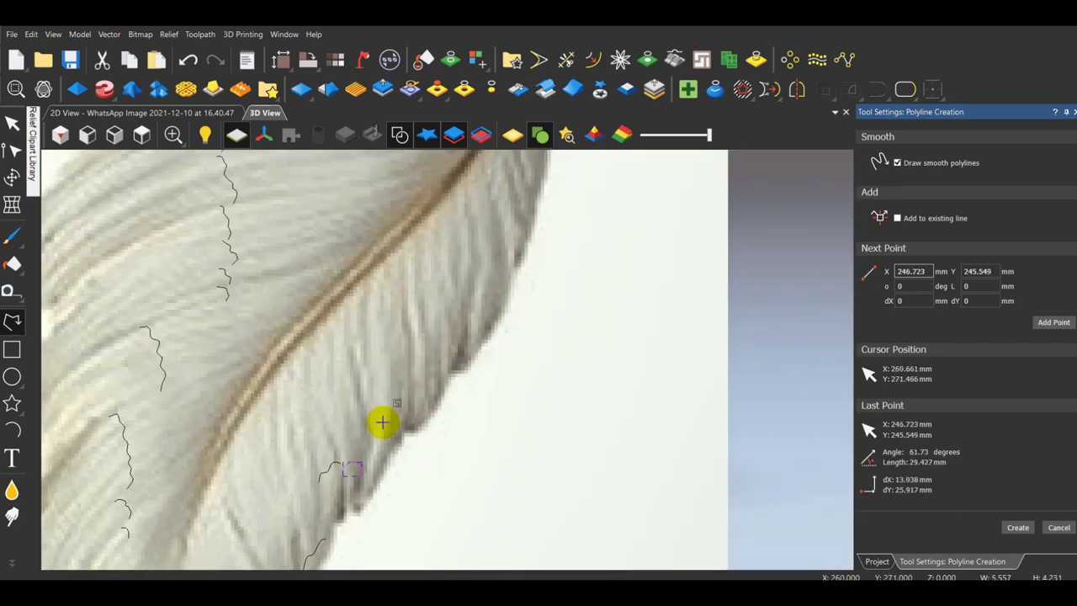
click(362, 440)
click(370, 433)
click(391, 390)
click(412, 392)
click(419, 416)
right_click(420, 417)
Draw a wavy smooth polyline about 14.0 x 3.9 mm across the barbs to the right of the brown quill.
scroll(414, 370, down, 4)
scroll(407, 283, up, 5)
click(435, 280)
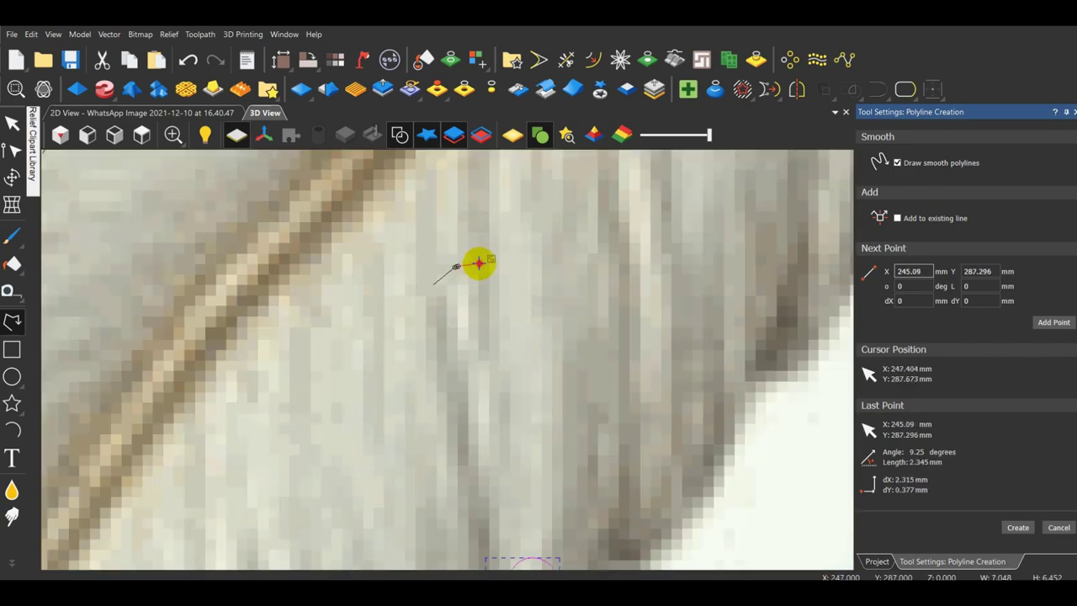
click(546, 262)
right_click(580, 300)
Draw an arched smooth polyline about 5.4 x 3.6 mm to the right of the 14 mm wide wavy line.
scroll(559, 296, down, 3)
scroll(555, 296, down, 2)
scroll(507, 332, up, 5)
click(436, 359)
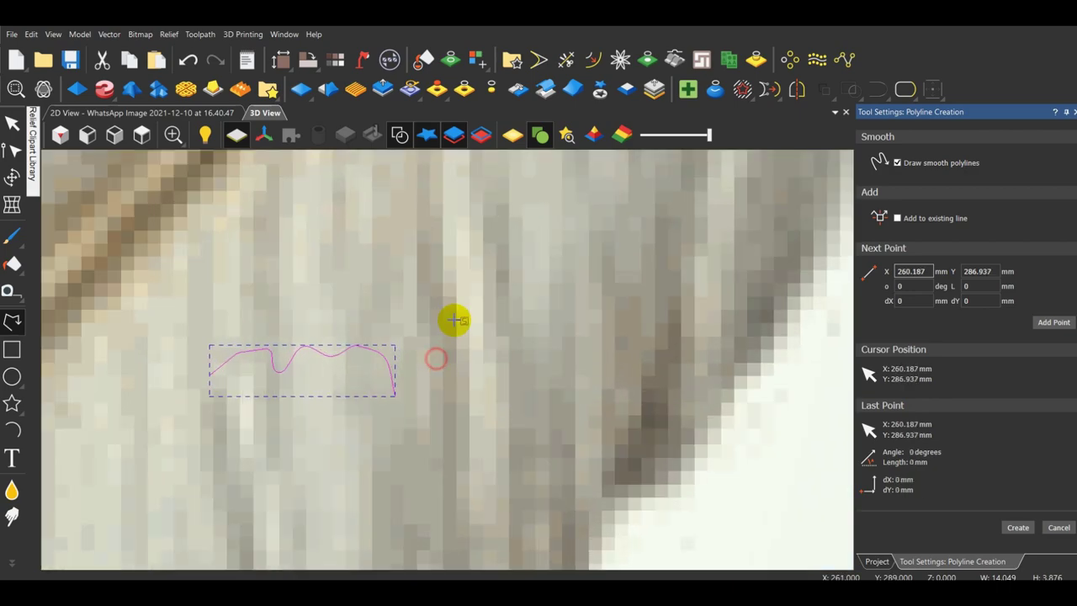
right_click(507, 337)
Draw a wavy smooth polyline about 10.8 x 8.4 mm, stepping down to the right of the 5.4 mm wide arch.
scroll(501, 335, down, 4)
scroll(432, 343, up, 3)
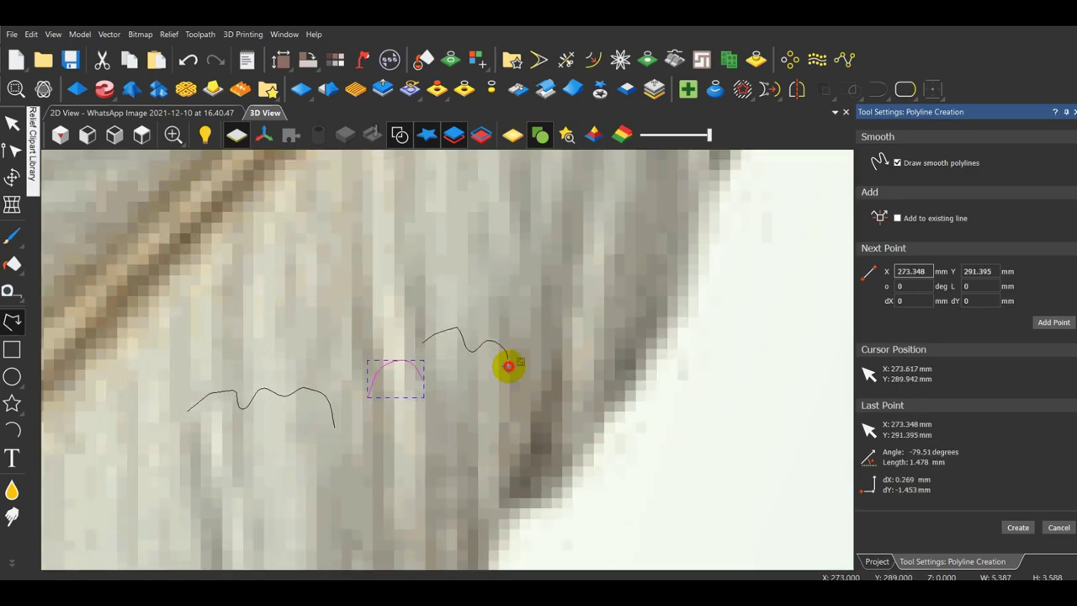
click(533, 415)
right_click(532, 415)
Draw a wavy smooth polyline about 10.5 x 3.4 mm from the dark notch to the feather's right edge.
scroll(520, 399, down, 4)
scroll(495, 363, up, 4)
click(464, 375)
click(469, 360)
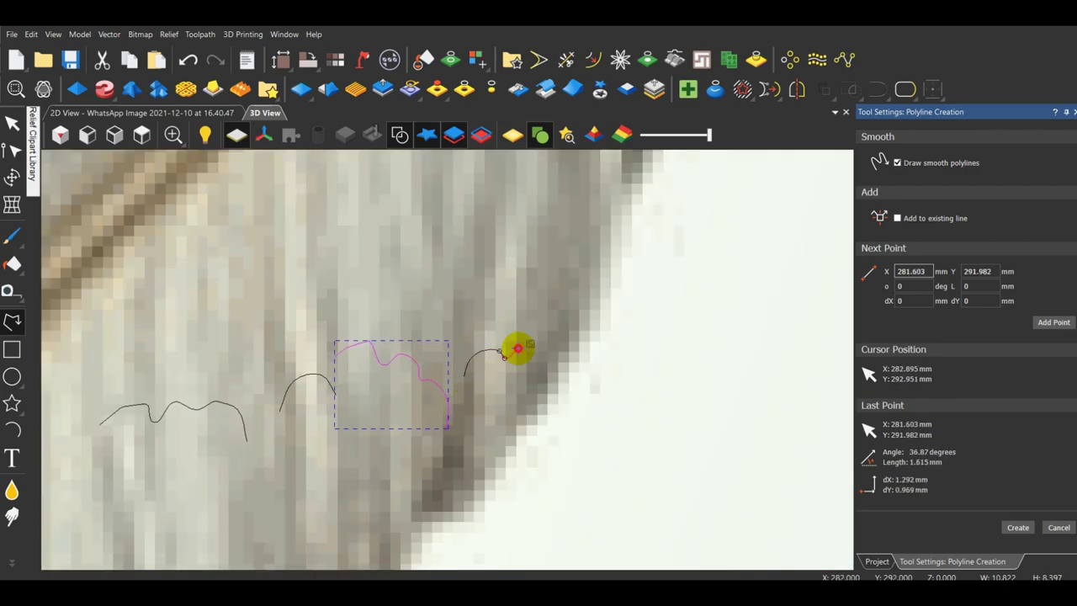
right_click(573, 355)
Draw a stepped smooth polyline rising over the next dark notch to the feather's right edge.
scroll(520, 356, down, 4)
scroll(473, 331, up, 4)
click(447, 380)
click(453, 349)
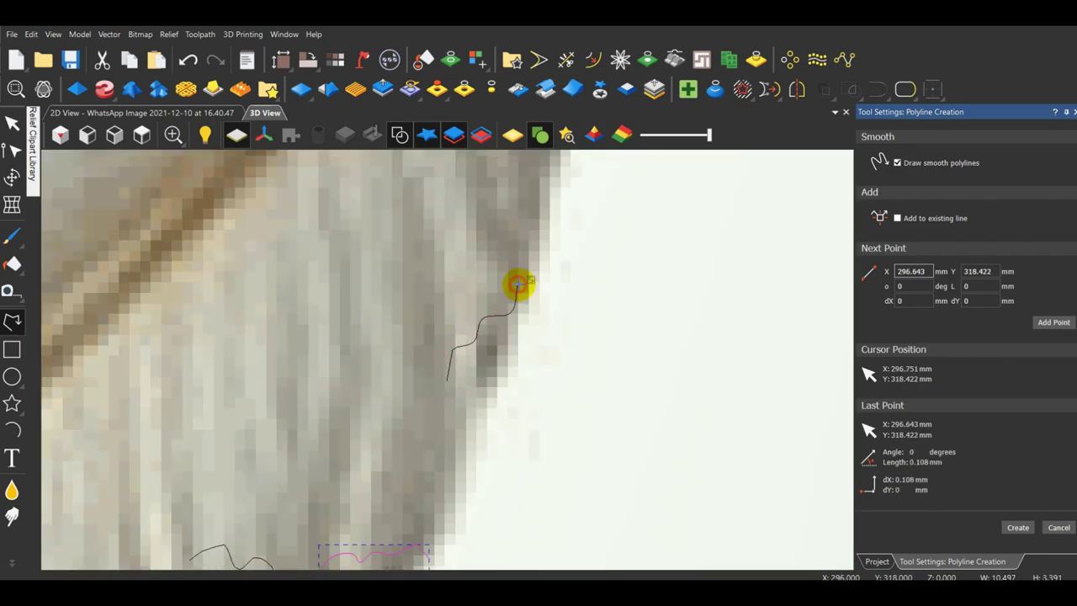
click(538, 284)
right_click(538, 285)
Draw two stepped smooth polylines further up the right edge, about 7.5 x 6.3 mm and 5.3 x 4.8 mm.
scroll(529, 320, down, 4)
scroll(414, 341, up, 4)
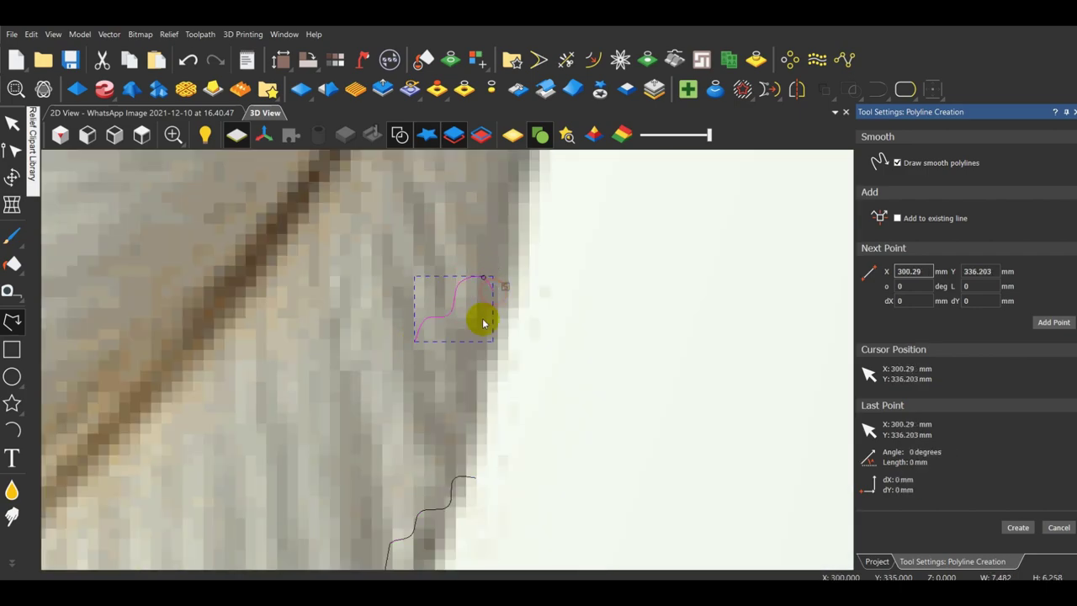
scroll(480, 333, down, 4)
scroll(447, 331, up, 4)
Draw a stepped smooth polyline about 5.1 x 5.5 mm at the right edge, above the 5.3 mm wide one.
click(481, 249)
click(487, 223)
click(506, 214)
click(514, 191)
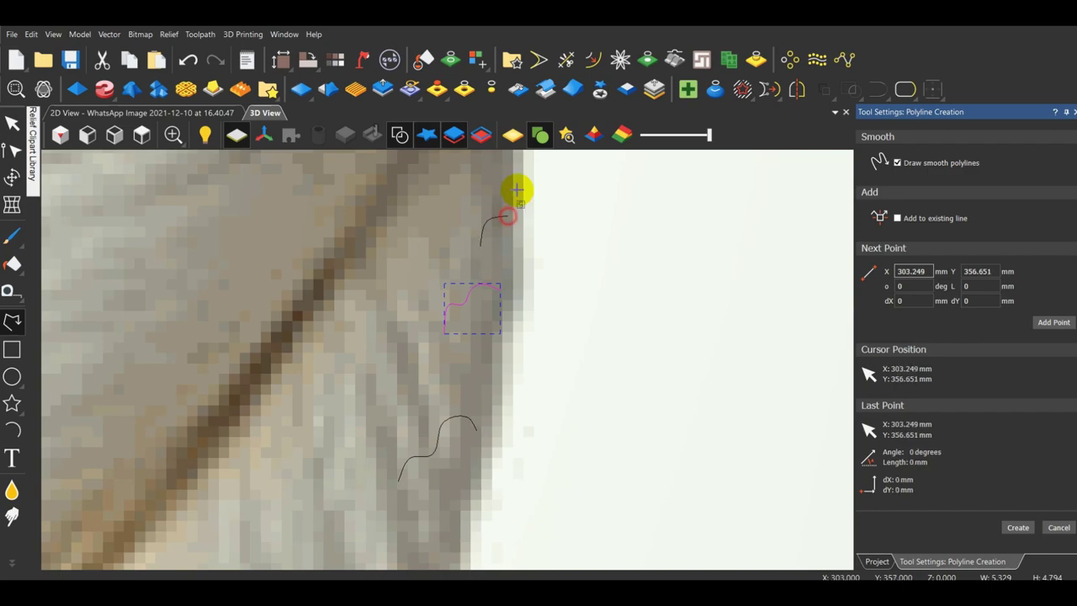
click(533, 198)
right_click(535, 200)
Draw a short smooth polyline about 4.1 x 3.7 mm at the first dark notch of the upper feather's right side.
scroll(560, 328, down, 5)
scroll(378, 221, up, 4)
scroll(349, 209, up, 3)
click(334, 210)
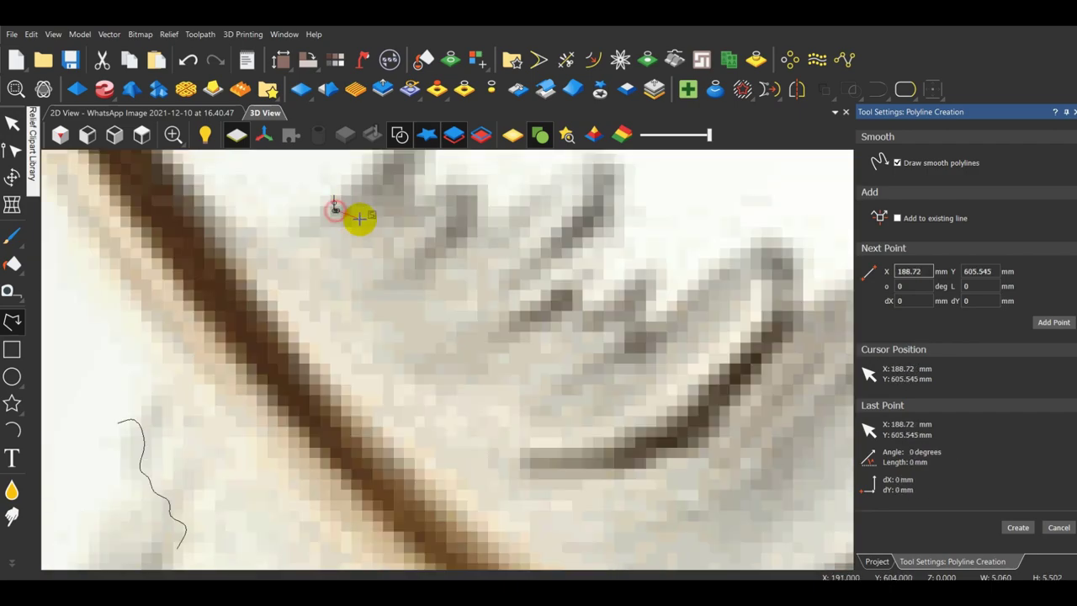
click(379, 233)
right_click(380, 235)
Draw two stepped smooth polylines descending past the next dark notches, the second about 6.9 x 5.3 mm.
scroll(448, 333, down, 4)
scroll(448, 324, up, 5)
click(344, 316)
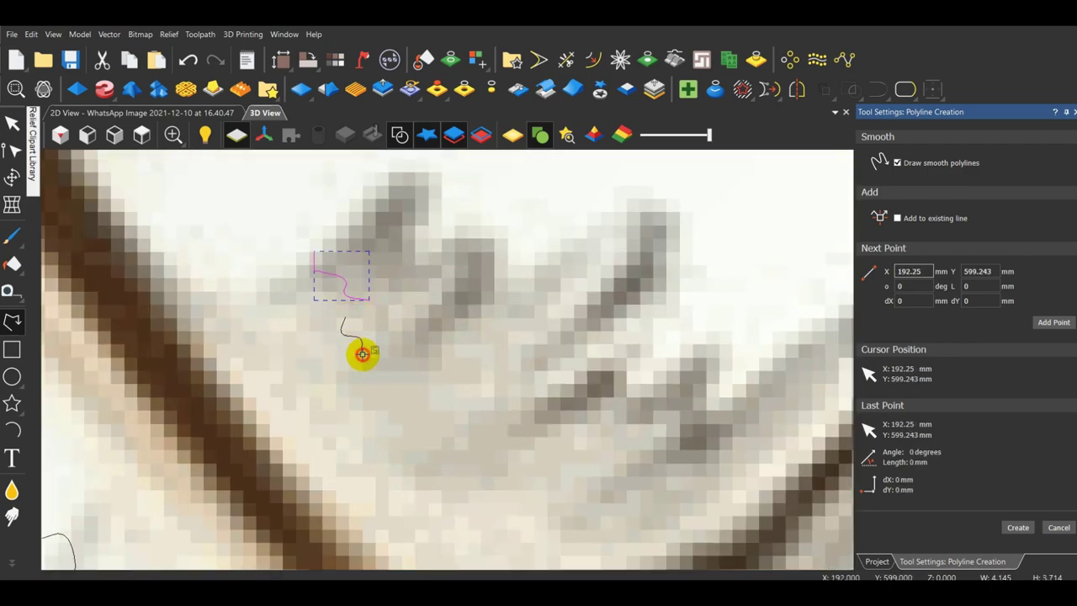
drag(361, 354, 419, 343)
right_click(509, 413)
Draw a wavy smooth polyline about 7.7 x 7.0 mm descending between the small notches and the long dark barb line.
click(473, 428)
click(479, 449)
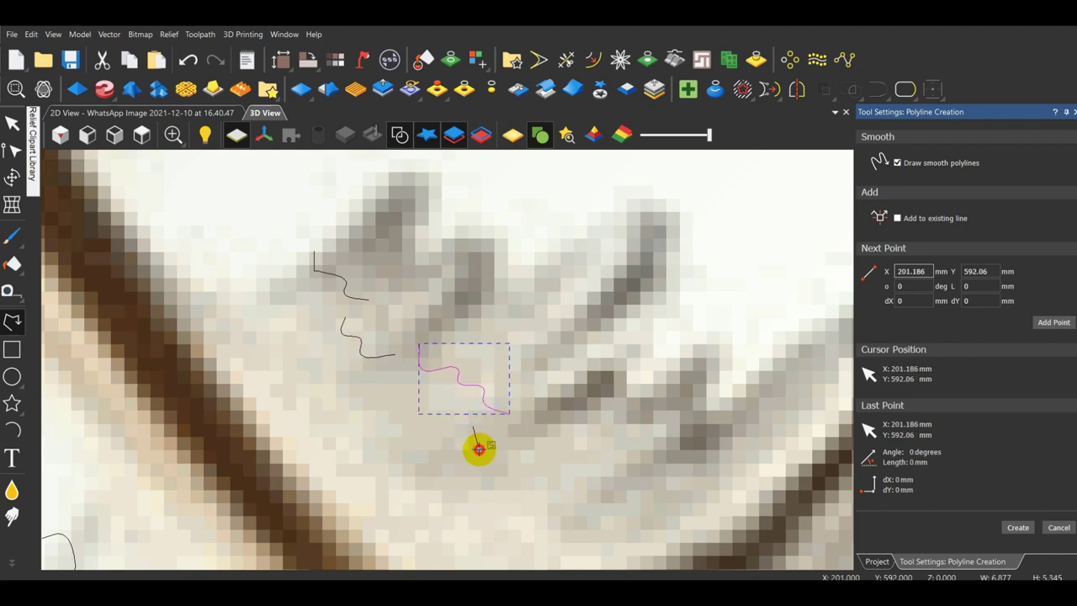
click(529, 441)
click(524, 467)
click(574, 516)
right_click(575, 516)
Draw a stepped smooth polyline about 4.3 x 5.2 mm down to the upper side of the long dark barb line.
scroll(576, 515, down, 3)
scroll(555, 492, up, 3)
click(460, 334)
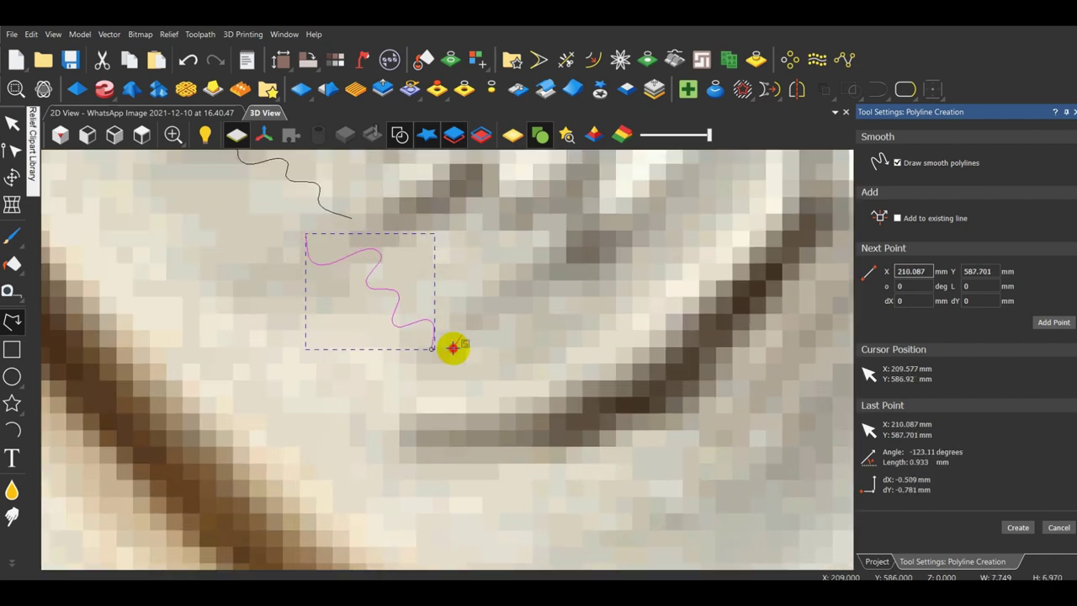
click(453, 348)
click(500, 376)
click(498, 398)
click(524, 421)
right_click(524, 420)
Draw a curved smooth polyline about 7.5 x 5.5 mm starting just below the long dark barb line.
scroll(520, 431, down, 3)
click(530, 425)
click(528, 446)
click(577, 439)
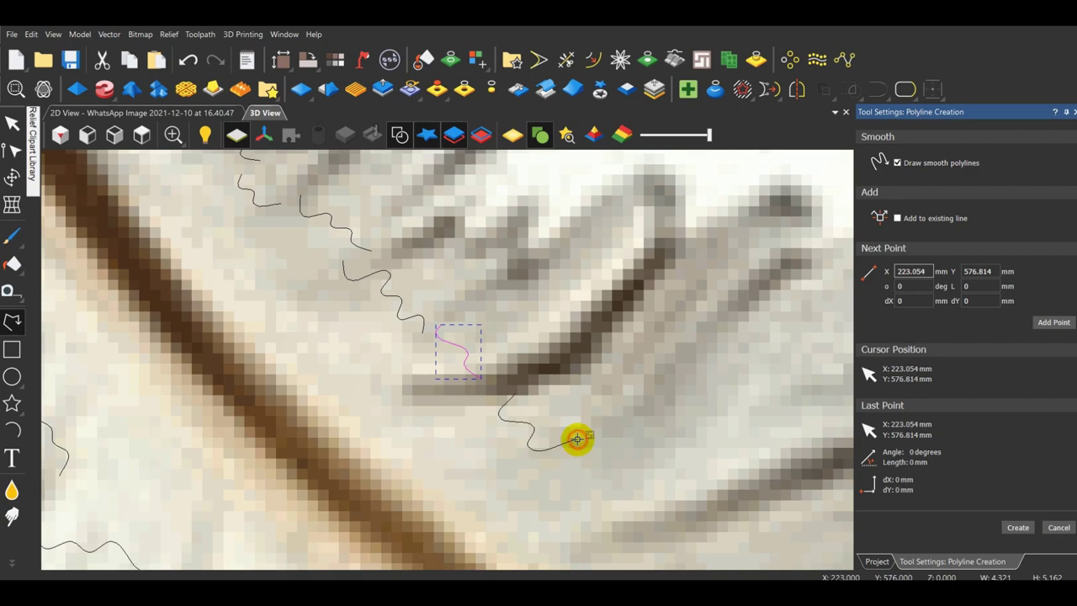
right_click(577, 439)
Draw a zigzag smooth polyline about 5.8 x 10.1 mm down to the next dark barb line.
scroll(577, 439, down, 3)
scroll(440, 332, up, 3)
click(342, 344)
click(346, 383)
click(367, 396)
click(356, 415)
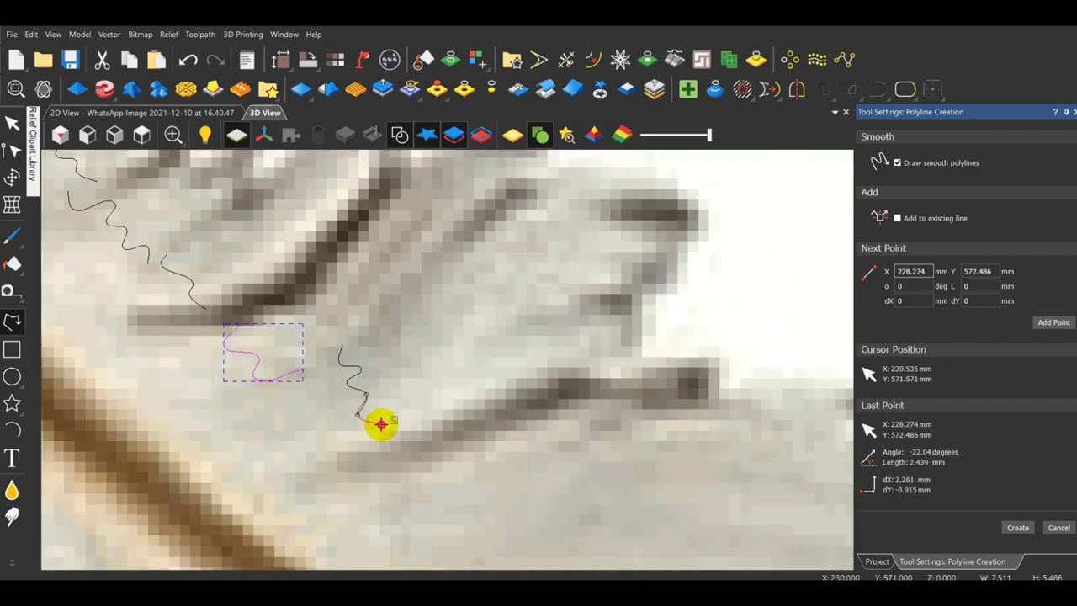
click(381, 424)
click(378, 444)
click(397, 451)
right_click(397, 452)
Draw a long wavy smooth polyline about 13.4 x 25.9 mm descending from the dark barb end at the right edge.
scroll(439, 374, down, 3)
click(476, 368)
click(499, 404)
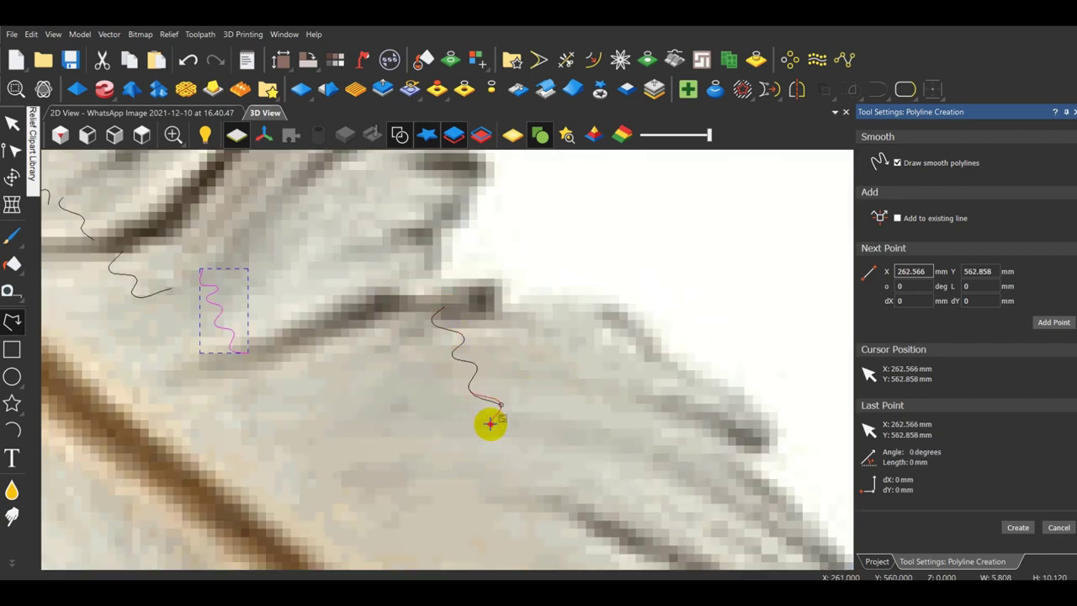
click(490, 423)
click(495, 466)
click(513, 494)
click(545, 522)
right_click(544, 522)
Draw a long wavy smooth polyline about 14.1 x 53.9 mm between the quill and the feather's right edge, and finish polyline drawing.
scroll(544, 522, down, 3)
scroll(437, 299, up, 1)
click(411, 266)
click(398, 280)
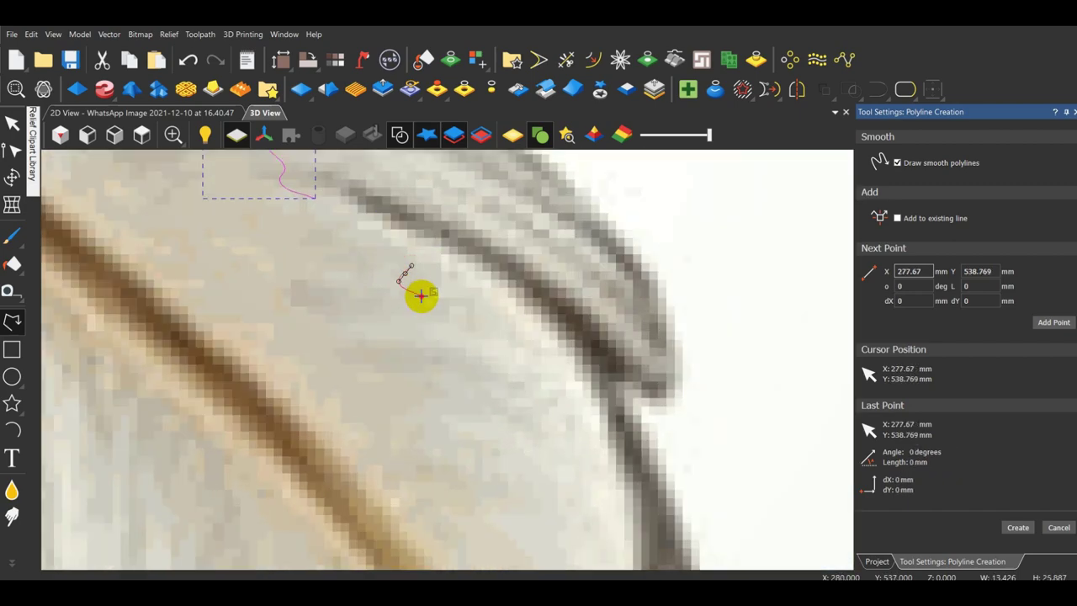
click(436, 344)
click(458, 383)
click(459, 448)
click(499, 504)
click(478, 527)
scroll(521, 469, down, 2)
scroll(450, 354, up, 3)
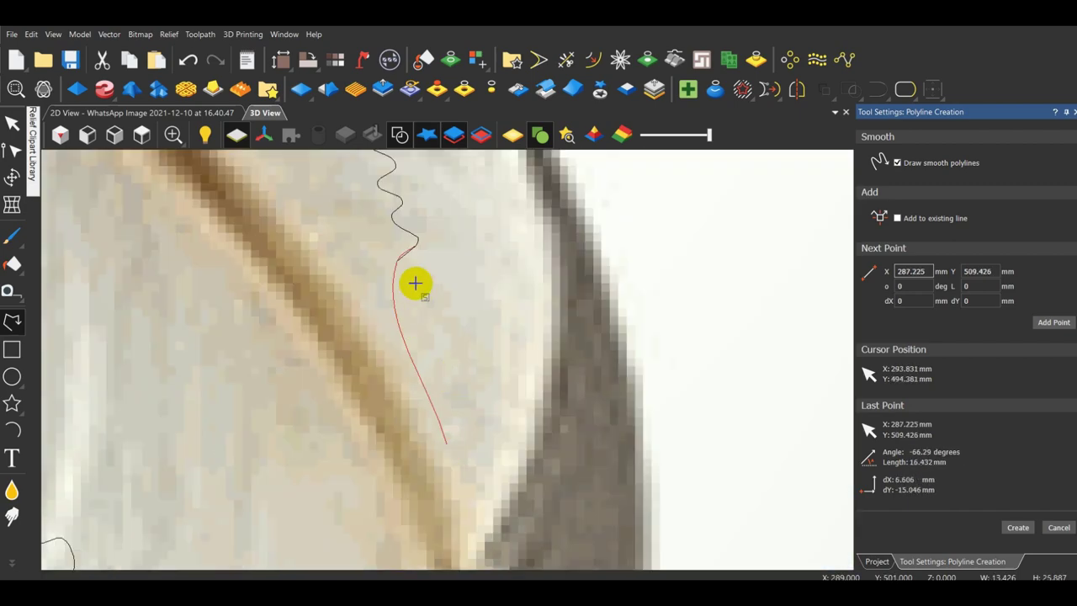
click(430, 319)
click(394, 346)
click(412, 426)
click(432, 459)
right_click(432, 458)
scroll(454, 366, down, 4)
scroll(477, 375, down, 3)
key(Escape)
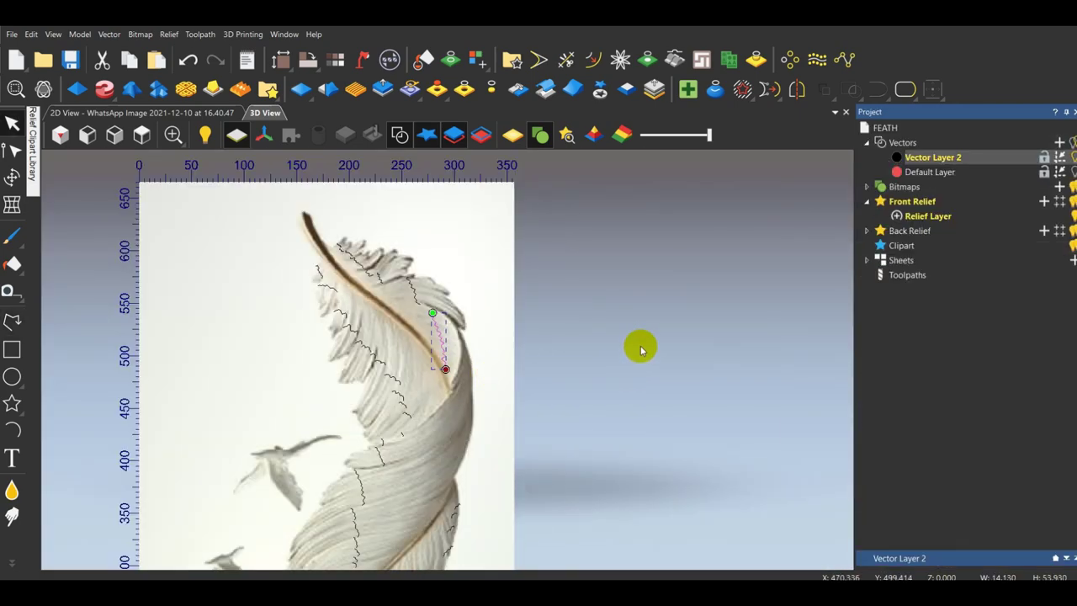
Draw a 357 x 665 mm rectangle around the reference image and select it together with all the detail polylines.
click(641, 348)
scroll(542, 338, down, 4)
click(13, 349)
scroll(393, 317, down, 3)
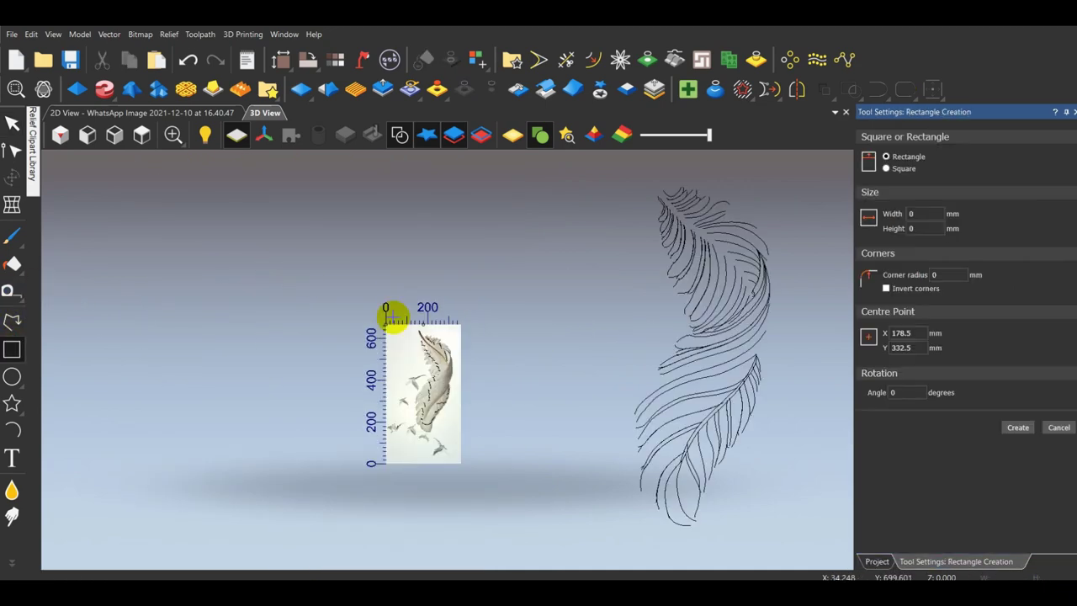
drag(432, 436, 460, 463)
key(Escape)
drag(355, 287, 482, 476)
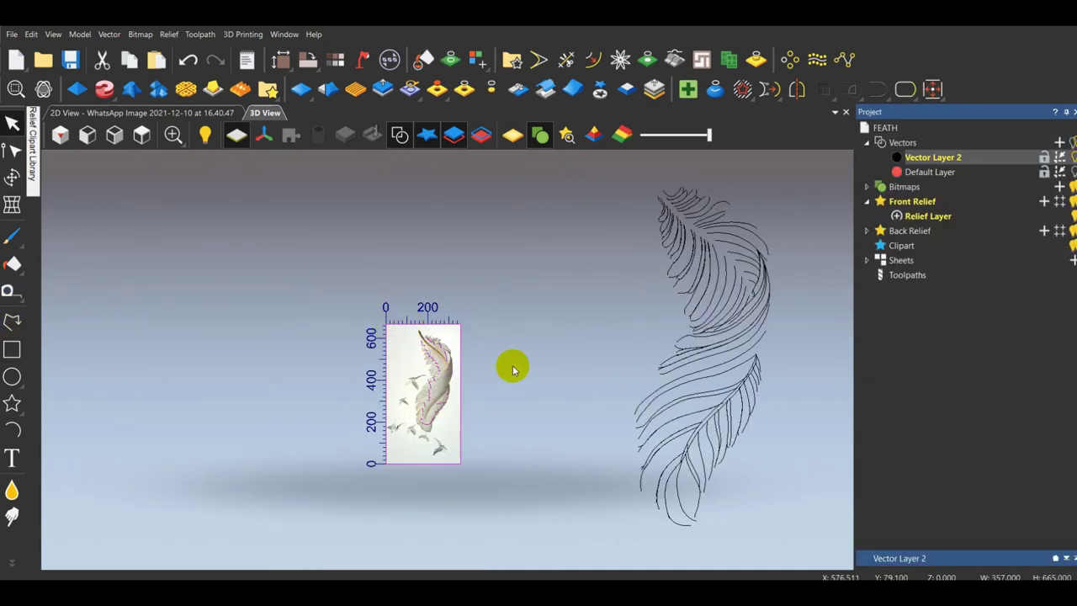
Cut the selected polylines and rectangle, and paste them back at their original position over the reference image.
right_click(513, 372)
click(548, 40)
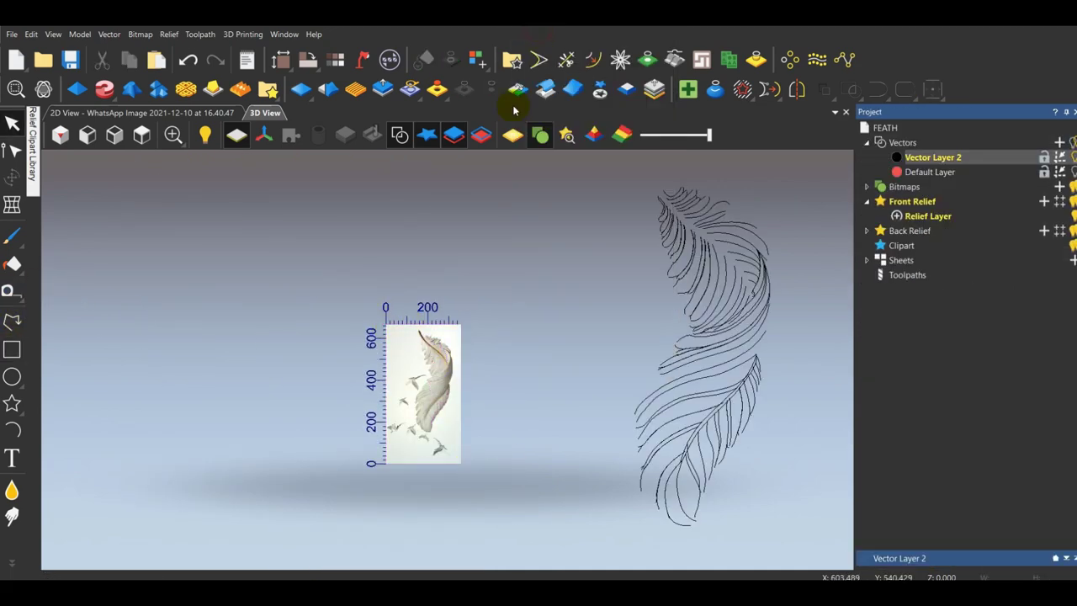
click(189, 72)
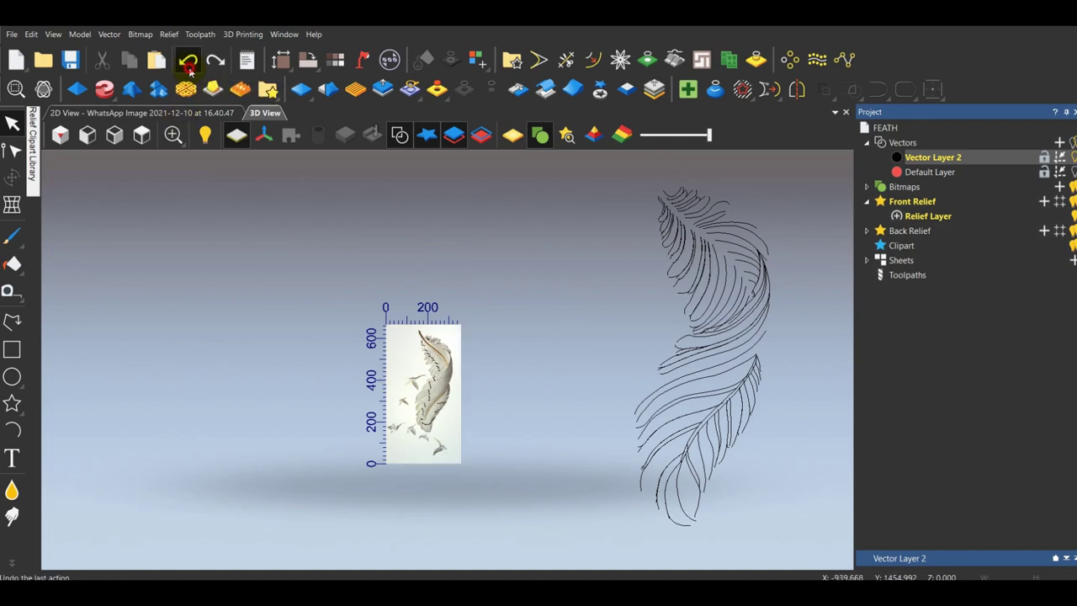
right_click(265, 217)
click(277, 168)
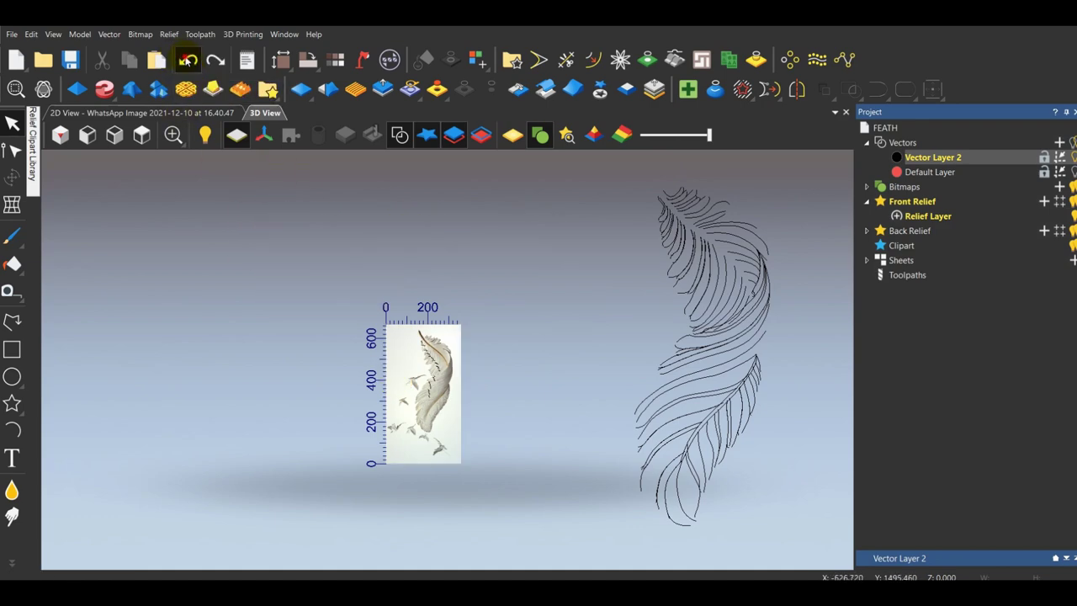
click(187, 60)
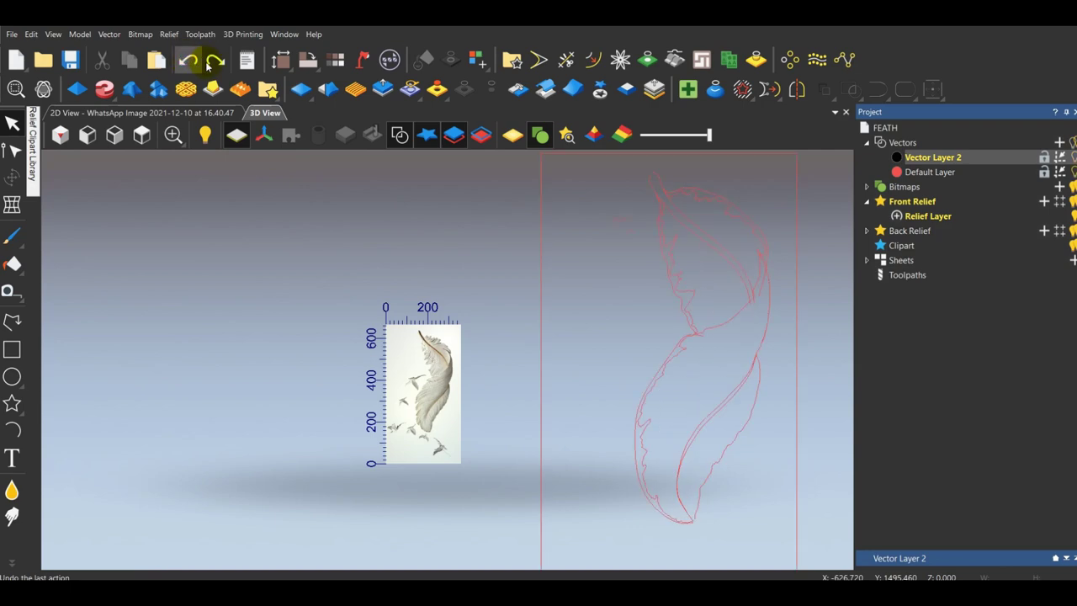
click(216, 62)
right_click(326, 261)
mouse_move(355, 277)
click(482, 278)
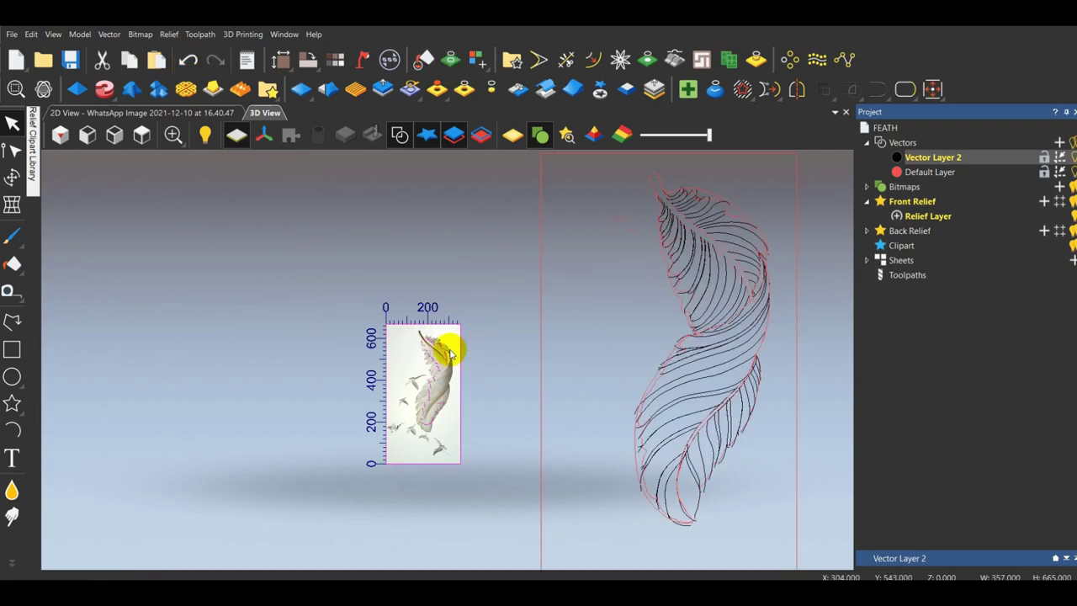
Scale the selected vectors proportionally to a width of 1220 mm and move them about 479 mm to the left.
scroll(452, 337, down, 4)
click(11, 178)
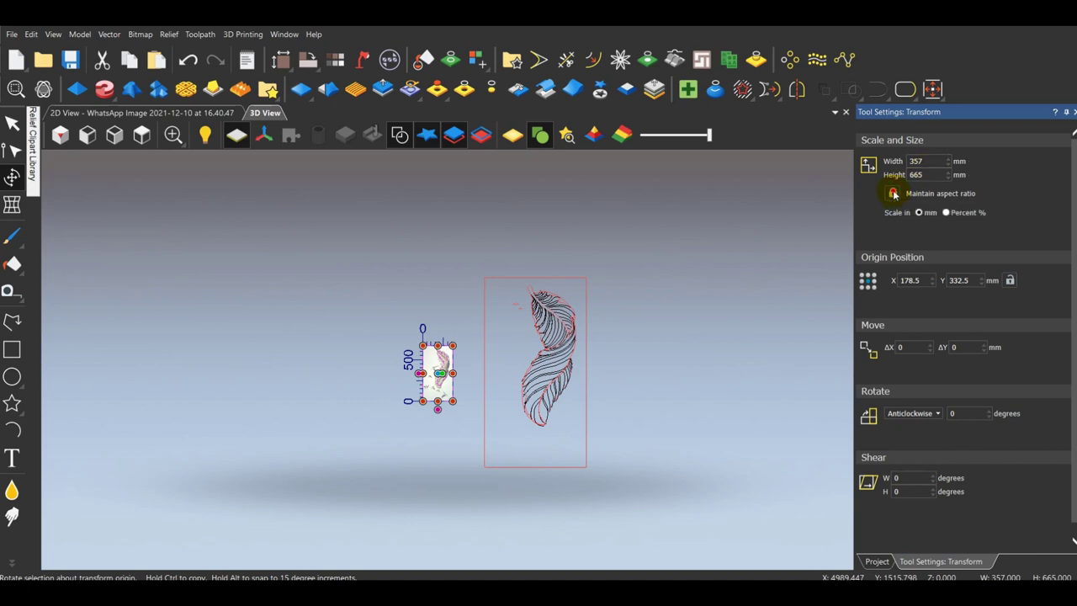
click(893, 192)
click(906, 234)
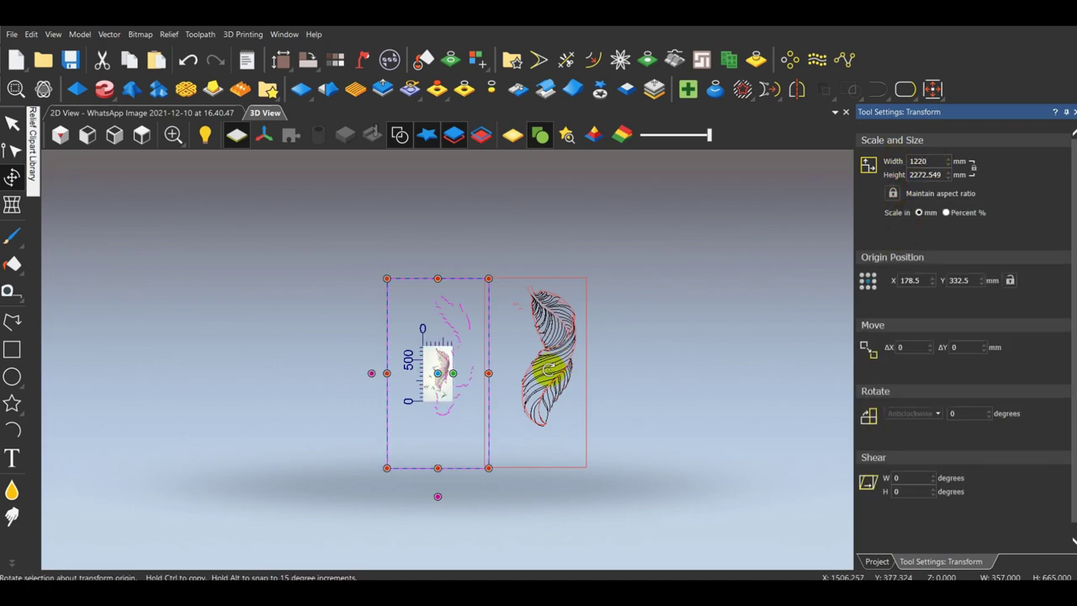
scroll(459, 454, up, 2)
drag(459, 405, 396, 404)
Cut the scaled vectors and switch to the untitled relief model that holds the traced feather.
right_click(396, 403)
click(434, 66)
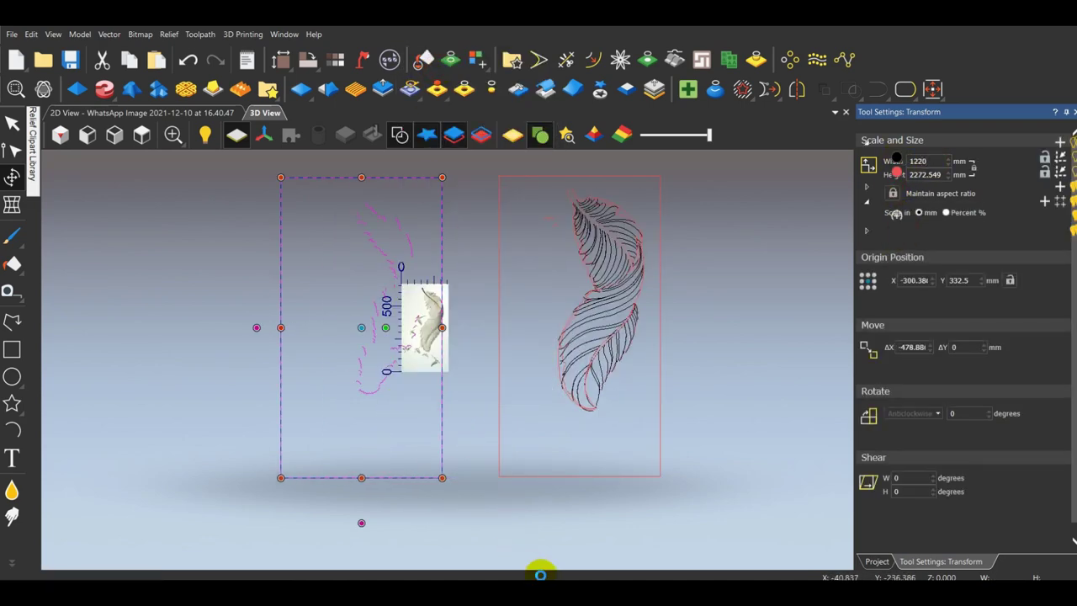
mouse_move(663, 589)
click(692, 520)
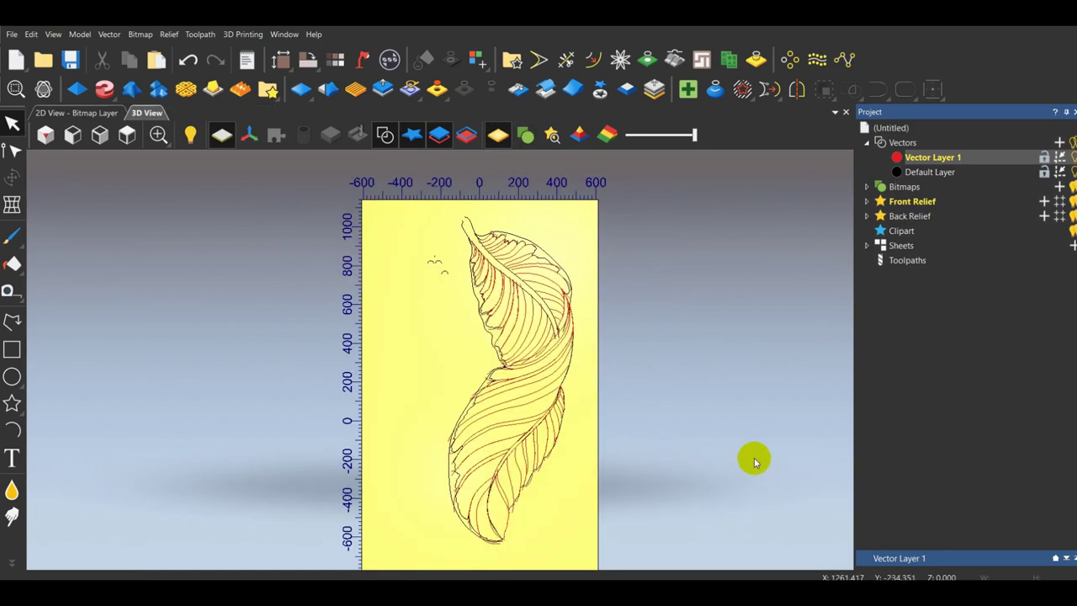
Add a new vector layer and colour it light cyan.
click(1059, 143)
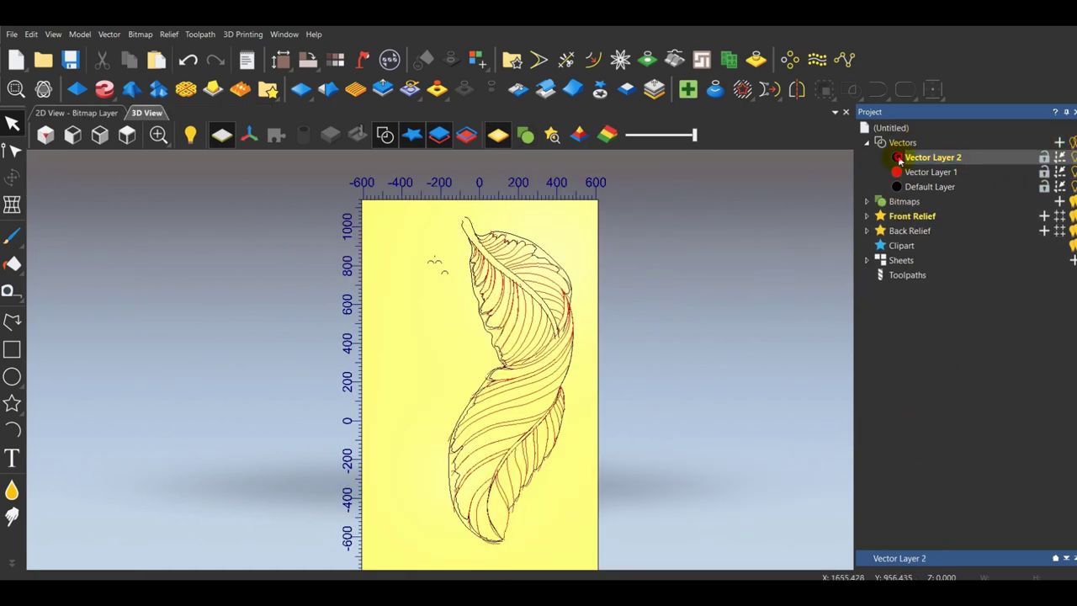
click(897, 158)
click(510, 361)
click(563, 503)
Paste the scaled vectors onto the new layer over the relief's feather and clear the selection.
right_click(755, 188)
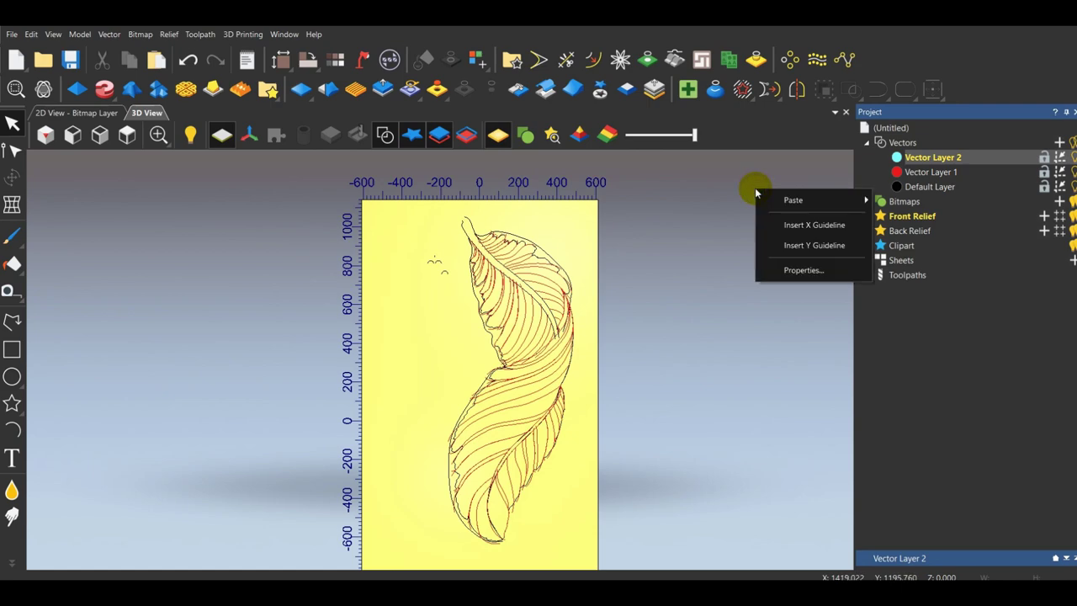
mouse_move(815, 200)
click(911, 198)
scroll(625, 256, down, 1)
scroll(625, 256, down, 2)
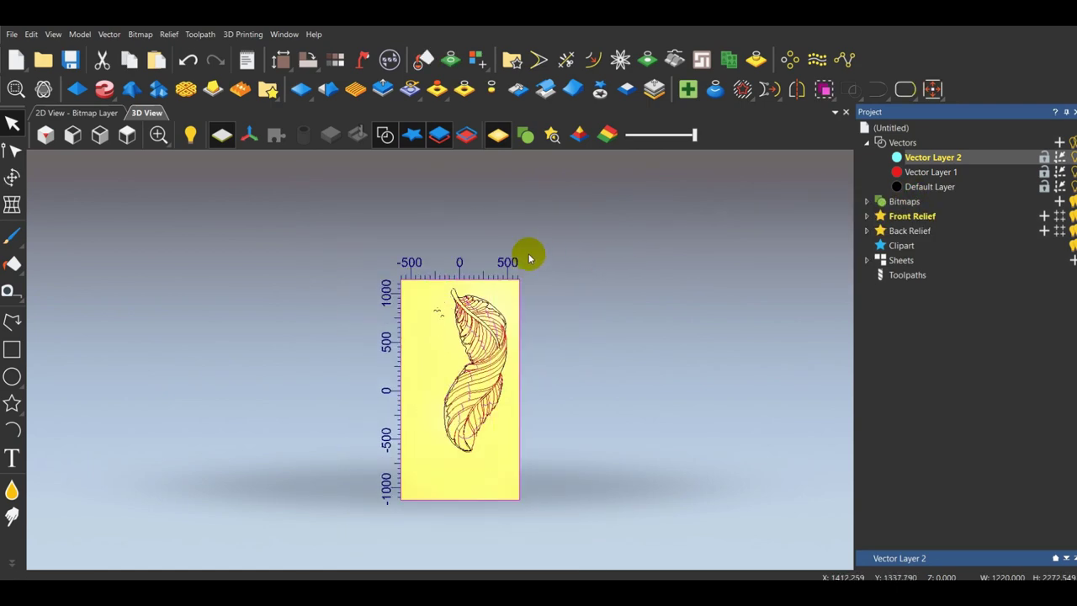
click(612, 359)
Change the new vector layer's colour to bright green, RGB 35, 220, 67.
scroll(478, 320, up, 6)
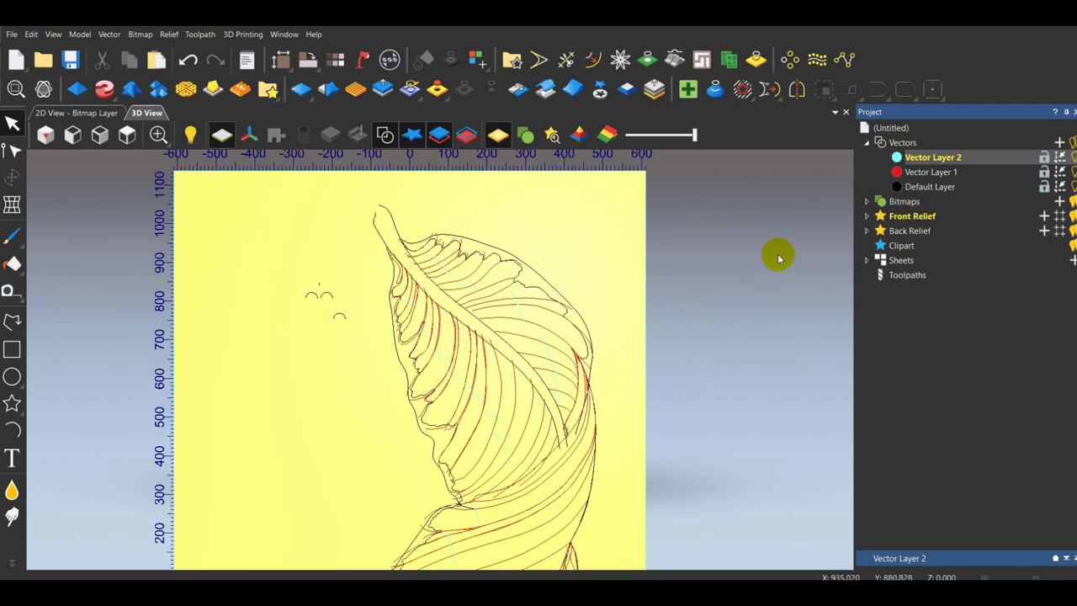
click(896, 157)
click(575, 266)
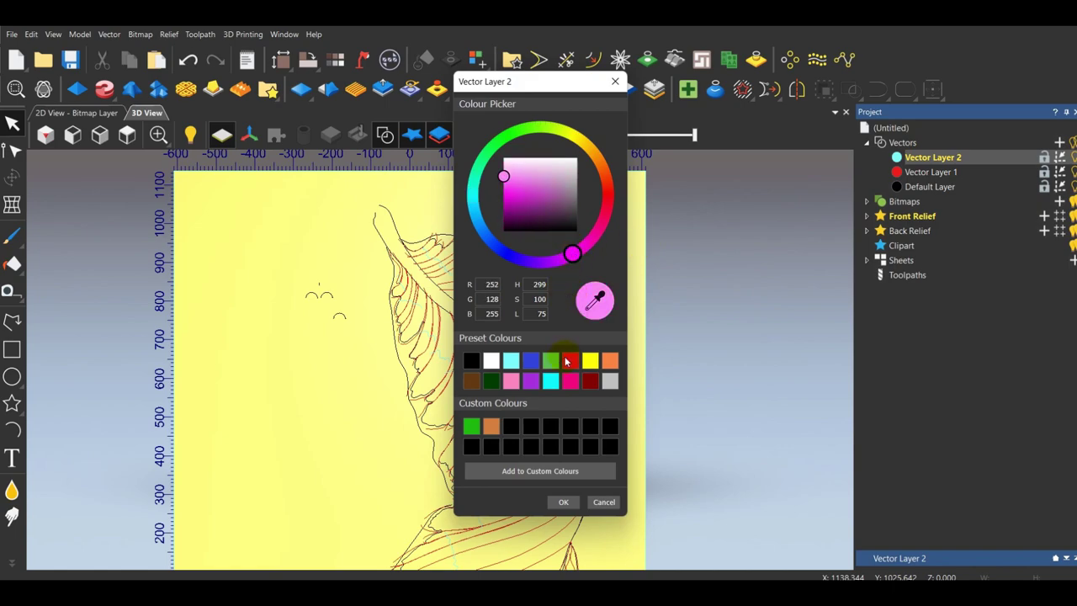
click(473, 424)
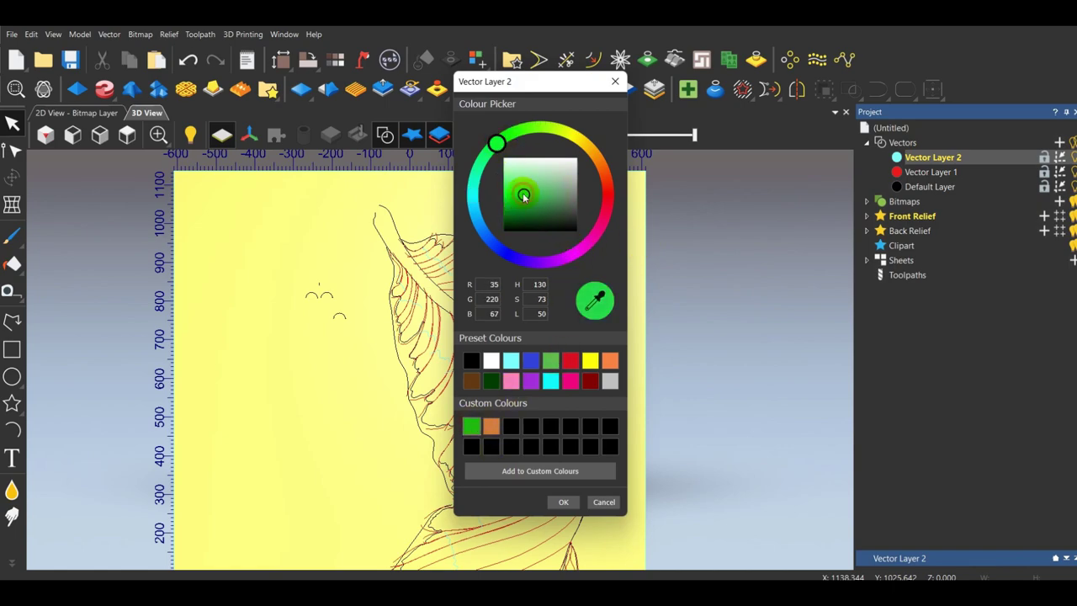
click(563, 501)
scroll(712, 348, down, 3)
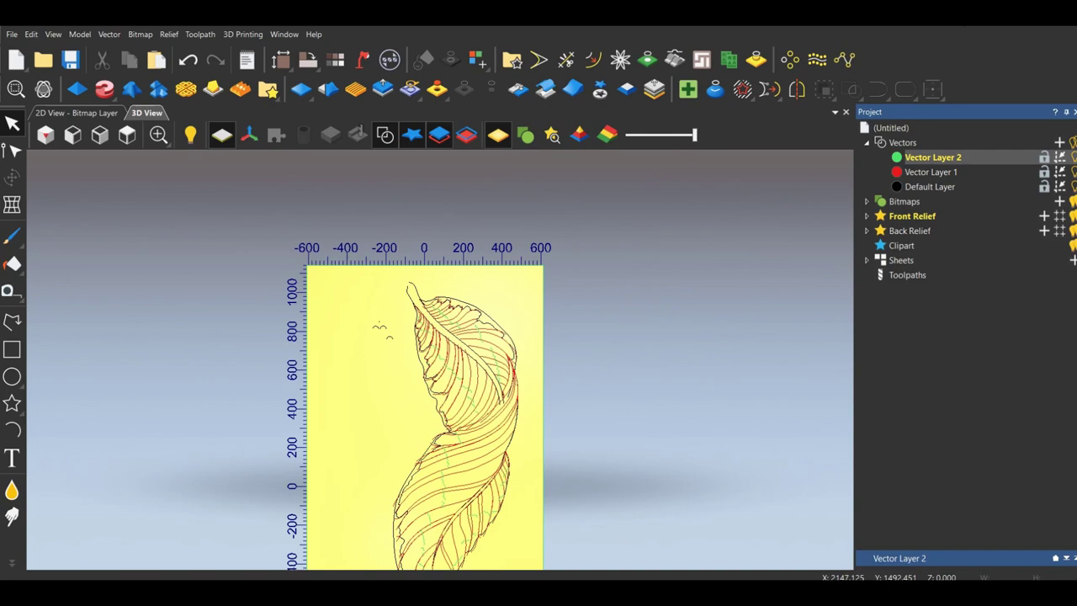
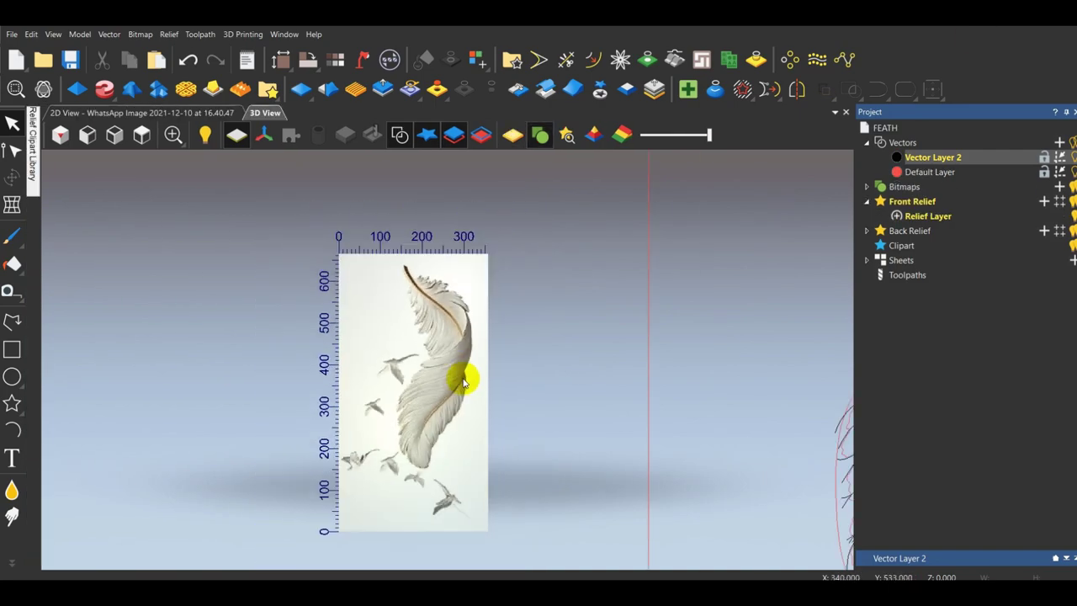
In the FEATH model, draw a three-point arc about 11.9 x 18.7 mm at the feather's lower tip.
scroll(469, 372, up, 3)
scroll(376, 551, up, 4)
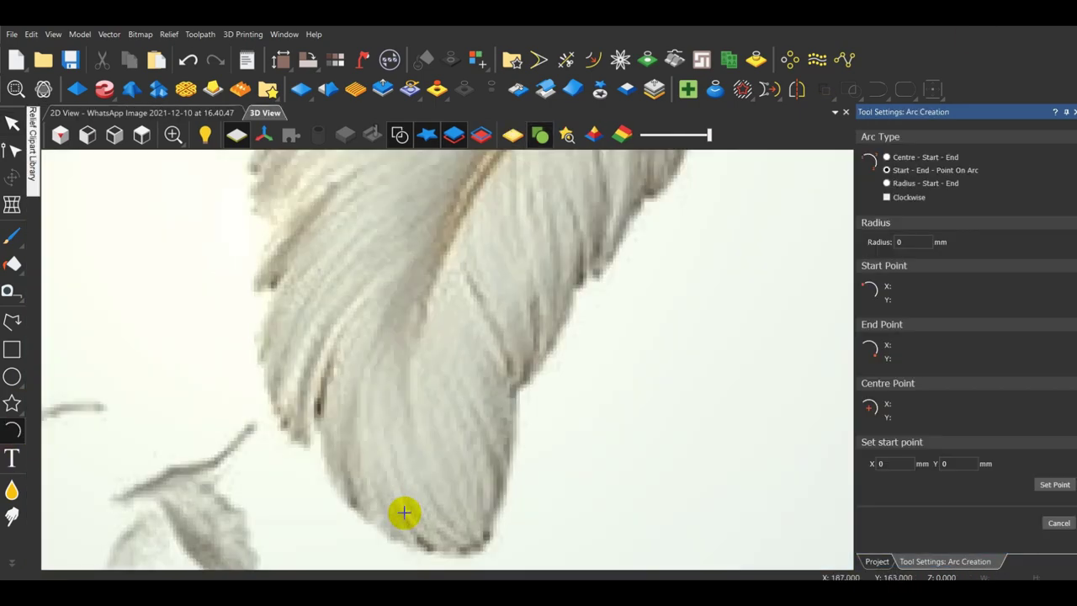
click(384, 535)
click(423, 473)
scroll(417, 481, up, 2)
click(402, 486)
Draw a three-point arc about 49.5 x 17.7 mm from the lower feather's left edge to the end of the quill.
scroll(402, 353, down, 4)
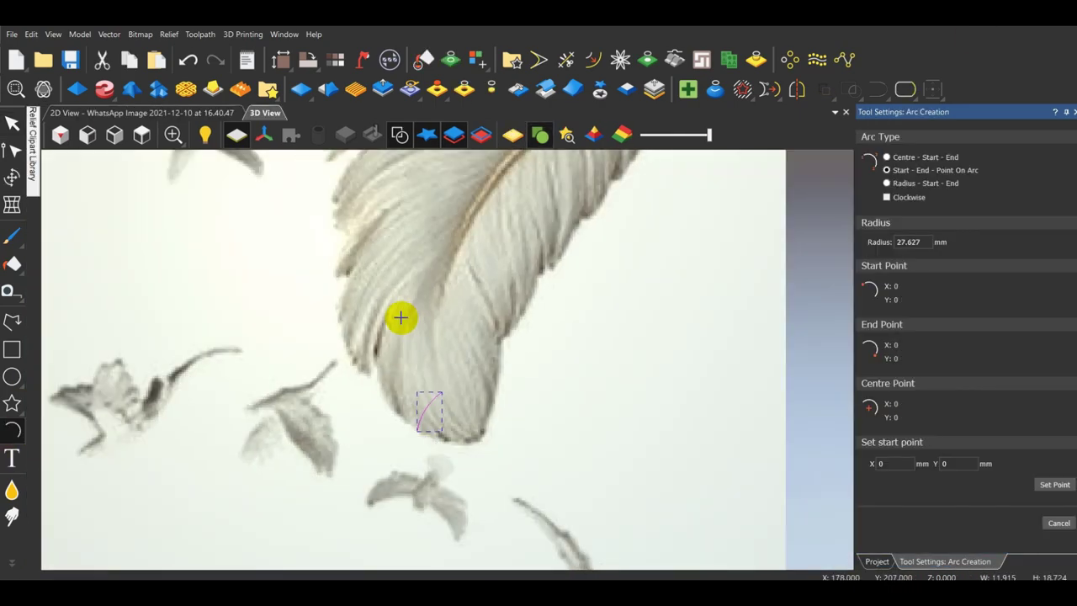
scroll(399, 318, up, 2)
click(470, 293)
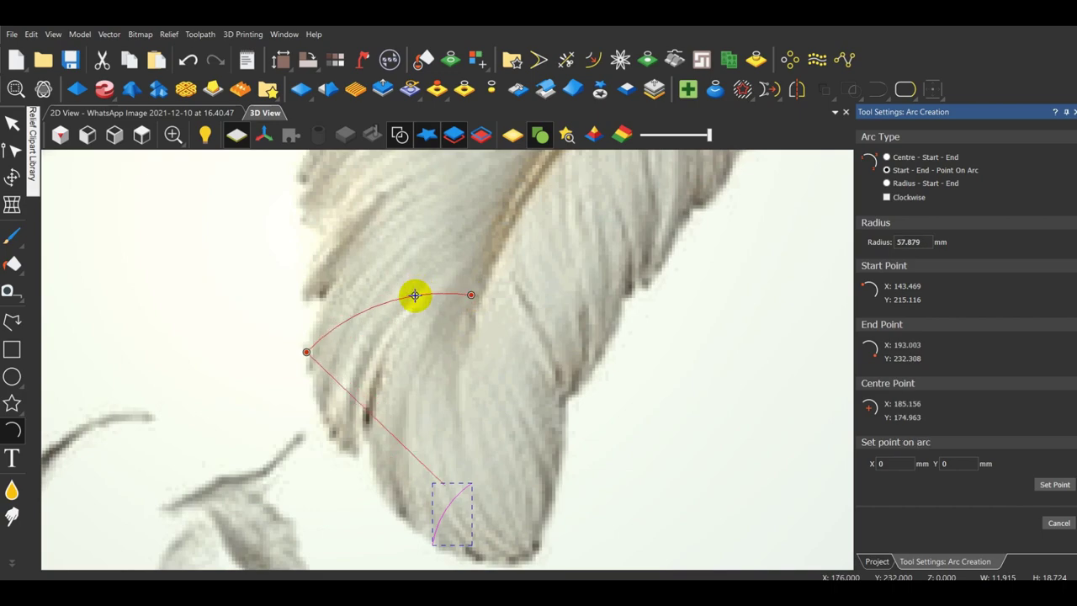
click(415, 296)
Draw a shallow three-point arc about 52.6 x 5.9 mm from the middle of the quill across the left barbs.
scroll(454, 304, down, 3)
scroll(486, 272, up, 1)
click(494, 315)
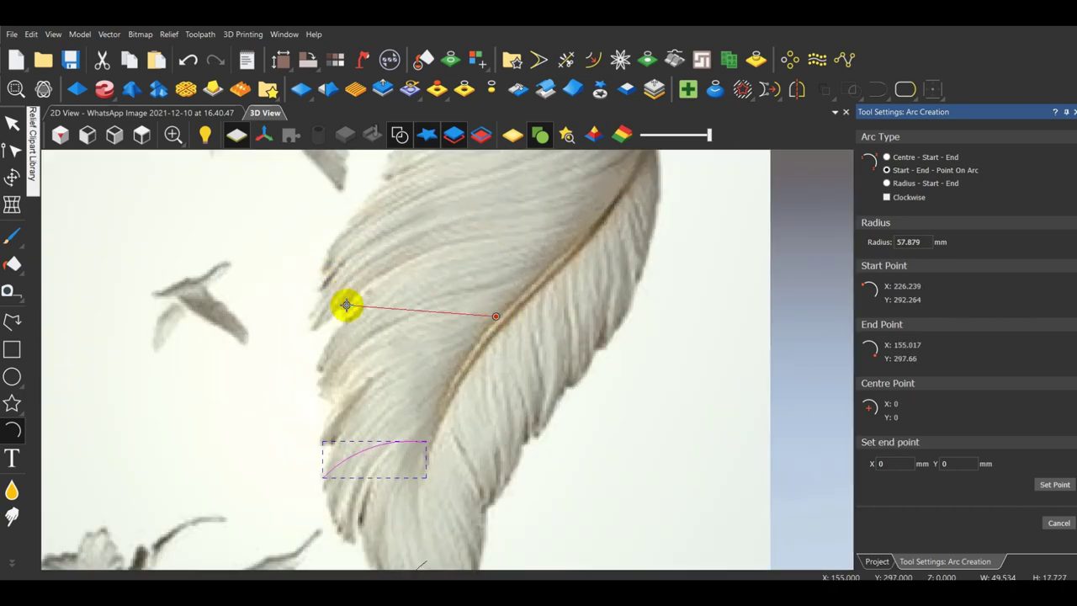
click(394, 319)
scroll(445, 322, up, 2)
click(435, 294)
scroll(430, 308, down, 3)
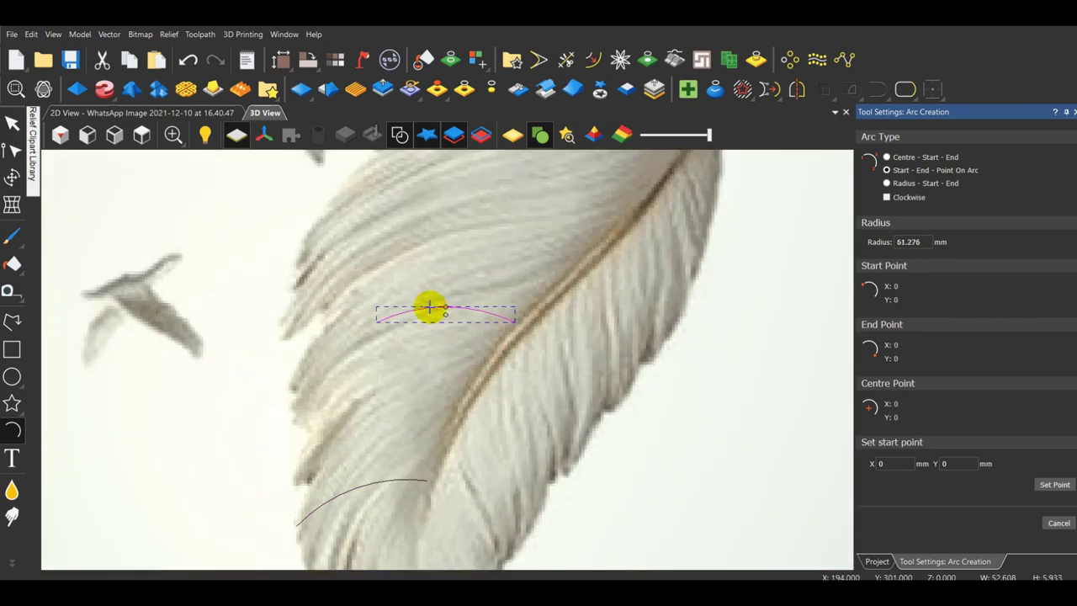
Draw a small three-point arc about 1.2 x 4.4 mm at the feather edge beside the lower cross arc's left end.
click(12, 125)
click(610, 384)
scroll(442, 444, up, 2)
click(417, 430)
scroll(439, 432, down, 2)
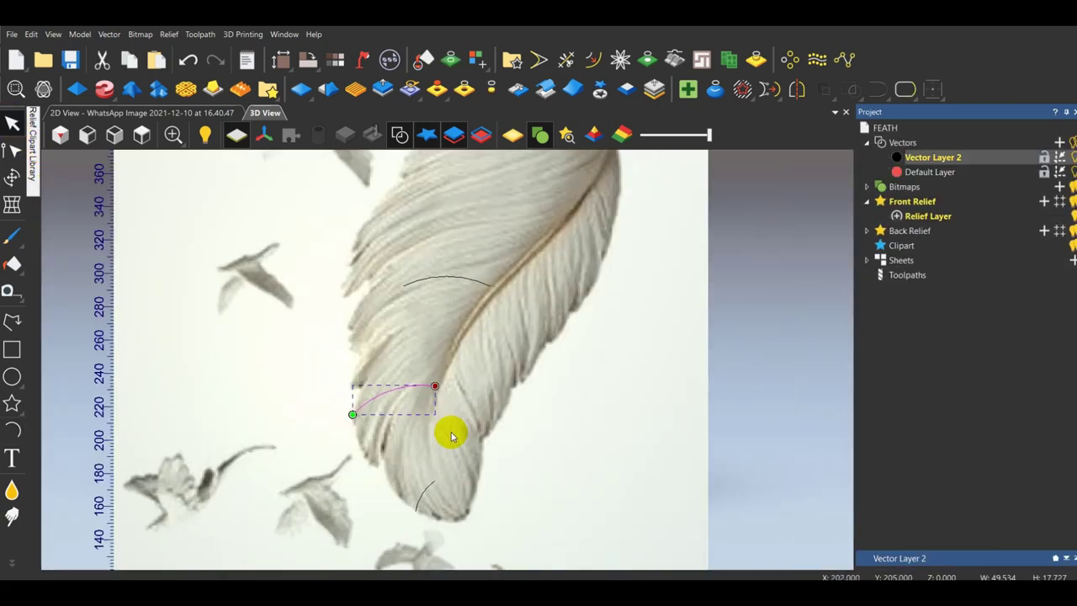
scroll(447, 435, up, 3)
click(13, 152)
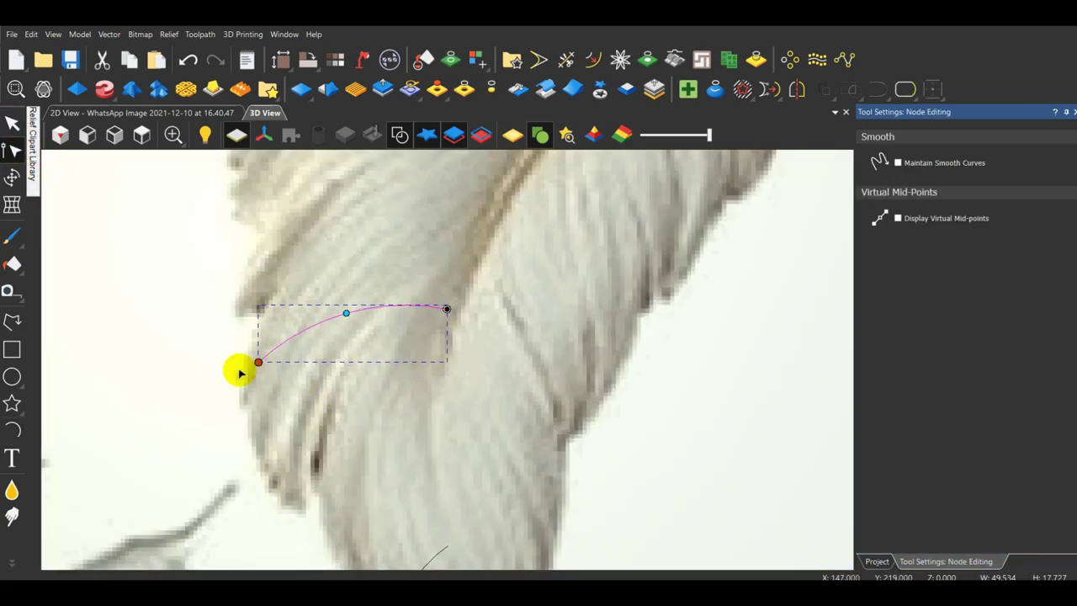
click(12, 431)
scroll(202, 380, up, 2)
click(289, 388)
click(297, 341)
scroll(290, 350, up, 1)
click(287, 356)
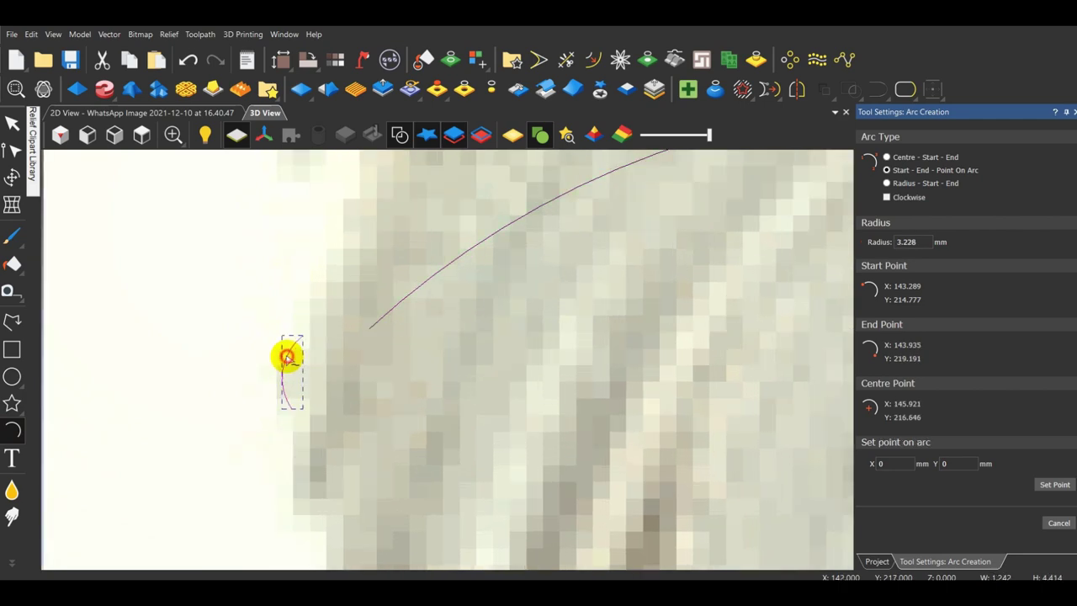
Pull the lower cross arc's left end inward and join it to the small edge arc with a smooth link.
scroll(336, 347, down, 3)
click(409, 343)
key(n)
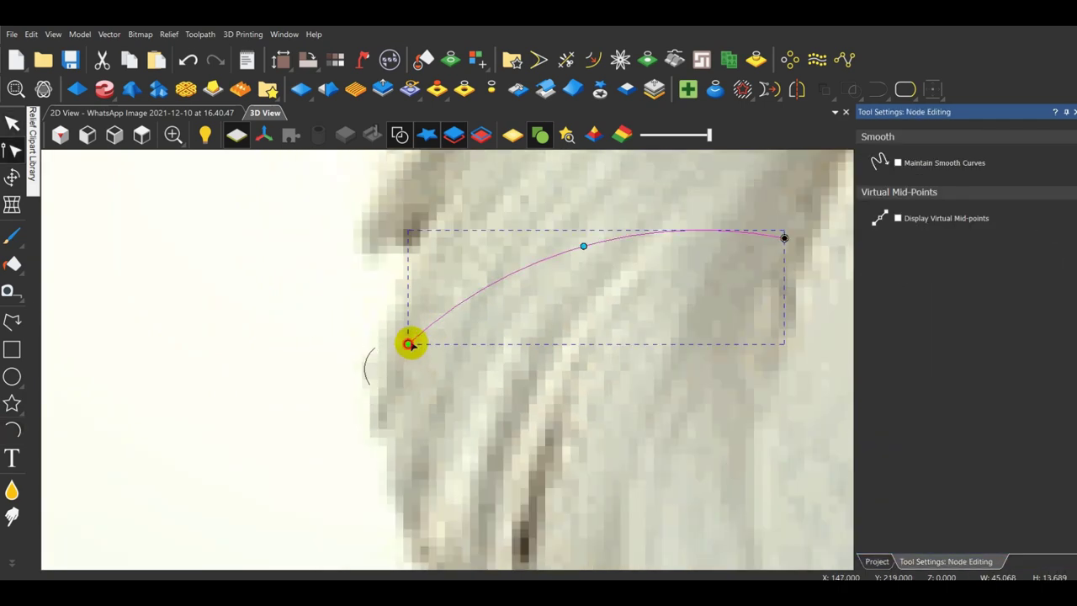
drag(410, 343, 441, 331)
scroll(439, 356, down, 1)
key(n)
shift+click(386, 356)
click(878, 92)
scroll(448, 360, down, 3)
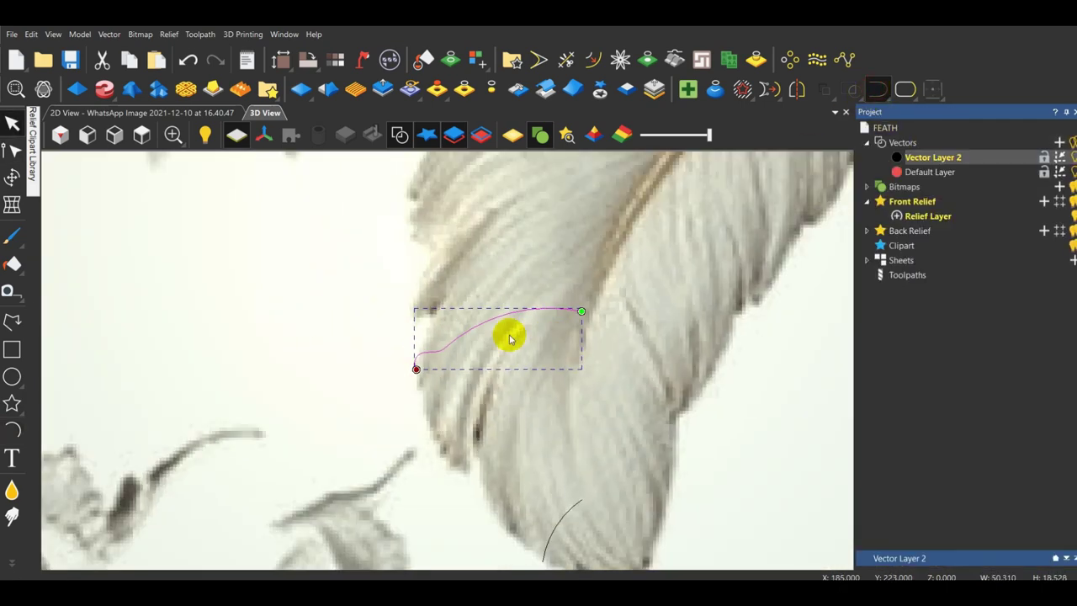
Move the joint node and mid-point of the joined lower curve to smooth its transition and flatten its bow.
key(n)
scroll(435, 362, up, 3)
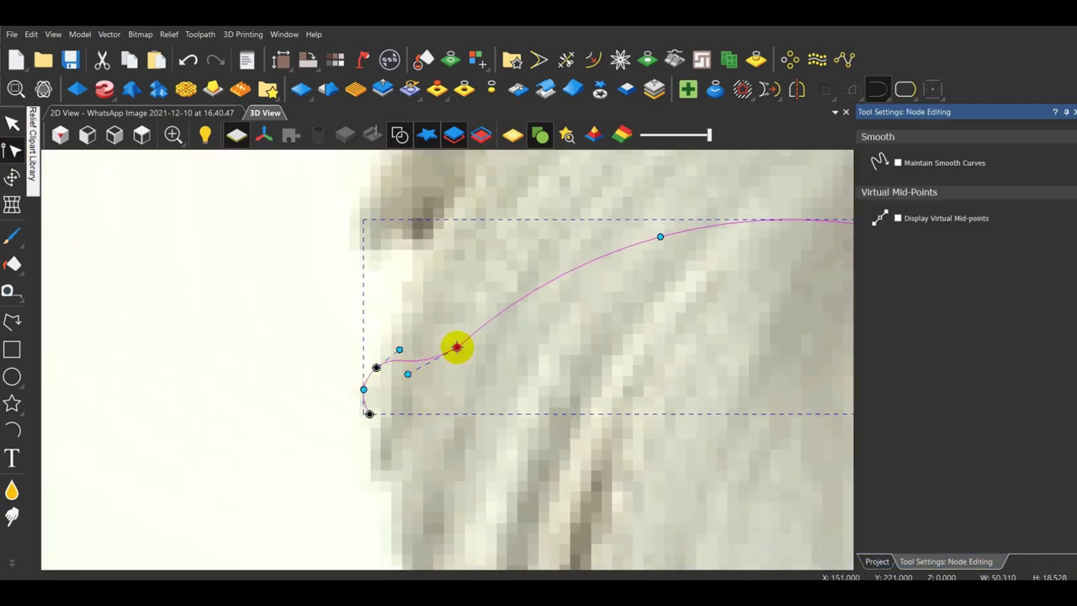
drag(457, 348, 467, 345)
drag(665, 236, 670, 250)
scroll(683, 252, down, 3)
click(697, 376)
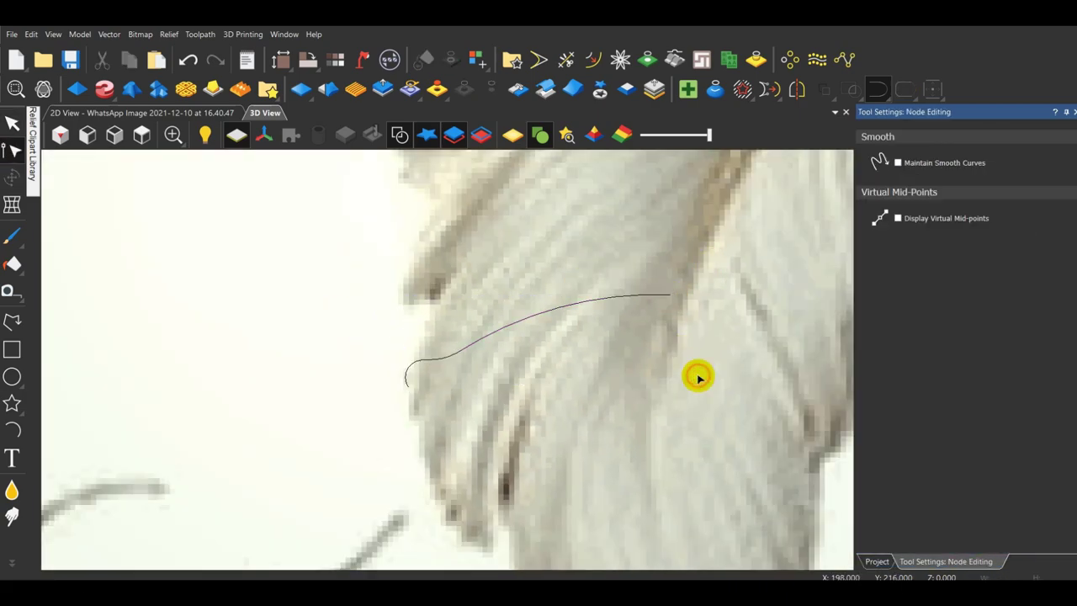
Rotate the lower cross curve clockwise so it lies more level across the barbs.
click(580, 303)
click(12, 178)
drag(676, 299, 685, 334)
click(705, 384)
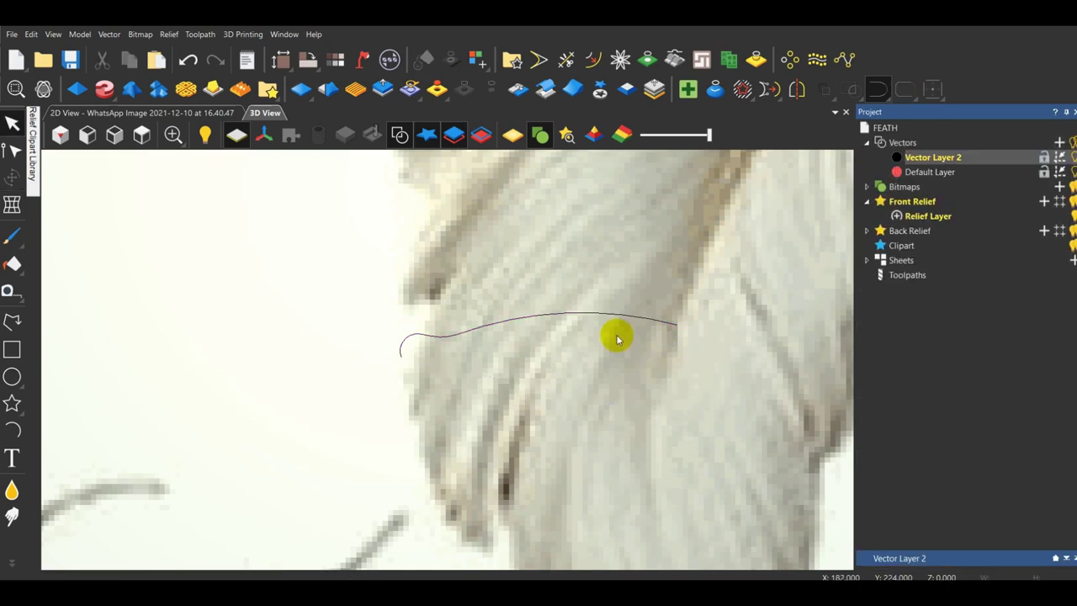
Lower the cross curve's right end node at the quill and reshape its mid-point into a gentle bow.
click(616, 338)
click(13, 430)
scroll(654, 325, up, 3)
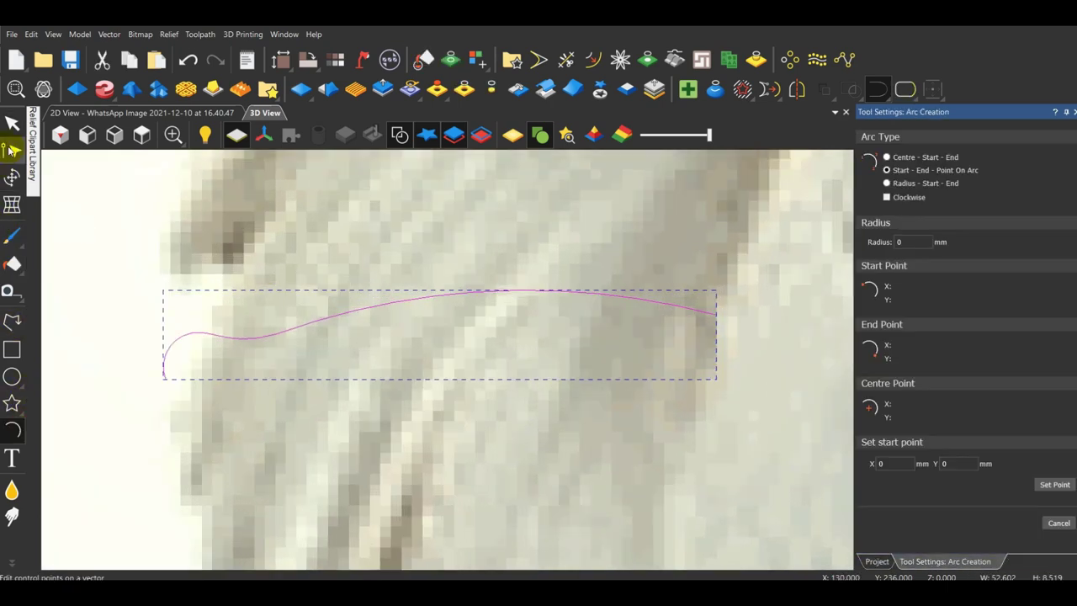
click(13, 151)
drag(716, 315, 719, 376)
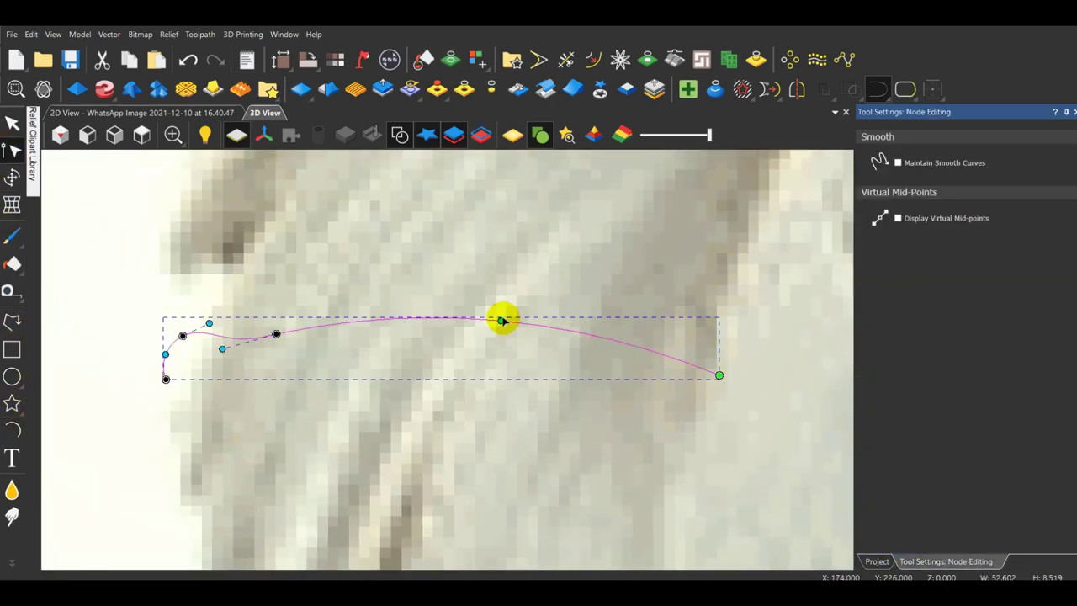
drag(503, 320, 512, 296)
click(515, 257)
scroll(513, 286, down, 5)
key(Escape)
click(487, 357)
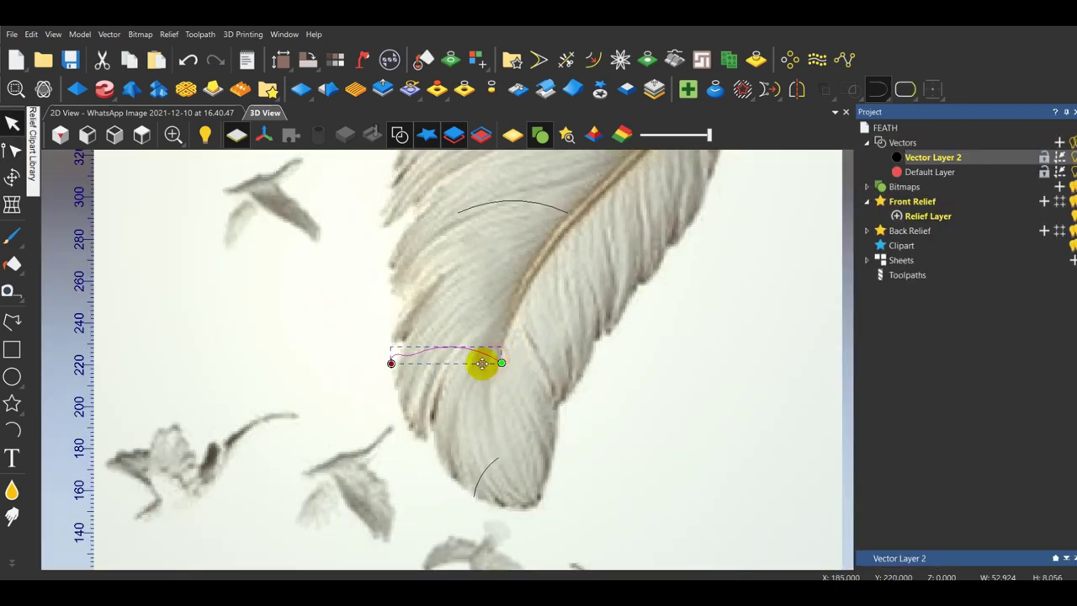
Rotate the small arc at the feather's lower tip by about -54 degrees so it spans across the tip.
click(483, 478)
click(12, 178)
scroll(512, 452, up, 2)
drag(517, 446, 549, 512)
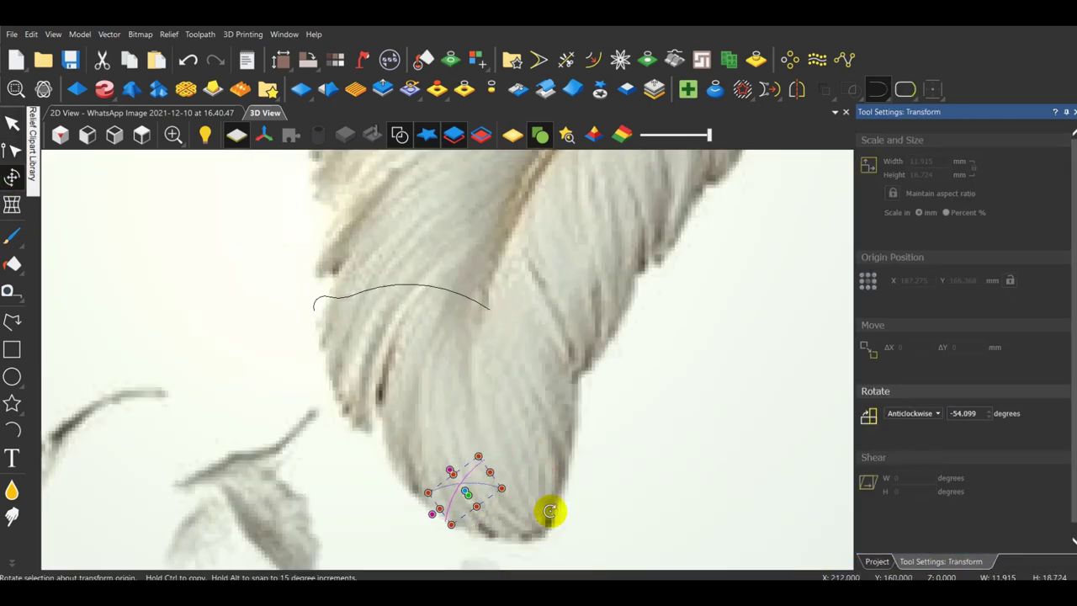
Draw a tiny three-point arc about 0.5 x 0.7 mm curving down from the tip arc's left end.
scroll(488, 485, up, 2)
click(7, 156)
scroll(474, 488, up, 2)
scroll(435, 448, down, 1)
scroll(376, 512, up, 3)
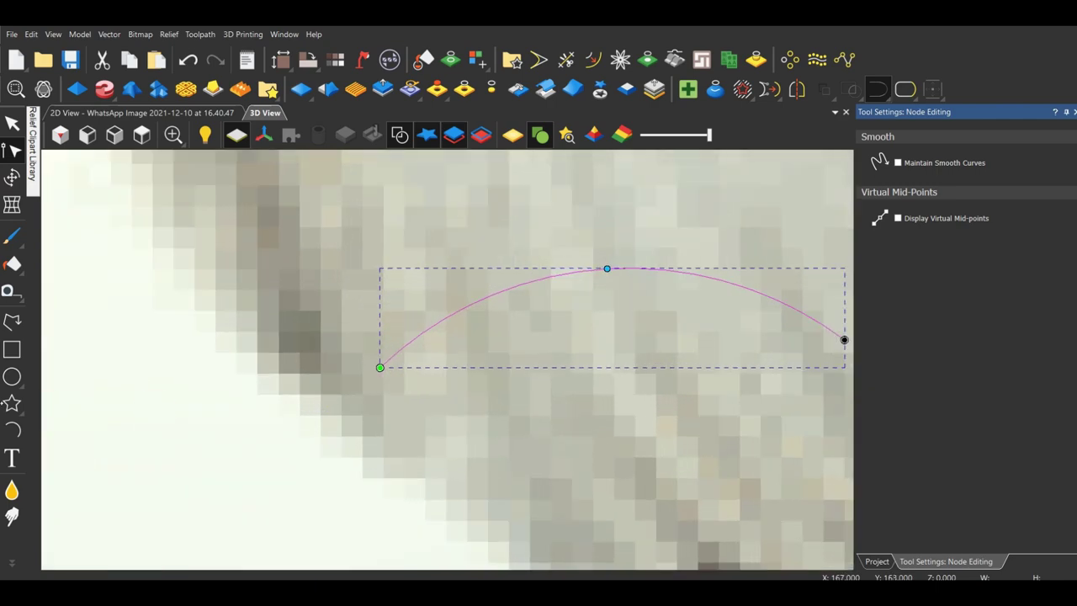
click(13, 431)
scroll(311, 400, up, 1)
scroll(393, 371, up, 2)
click(452, 342)
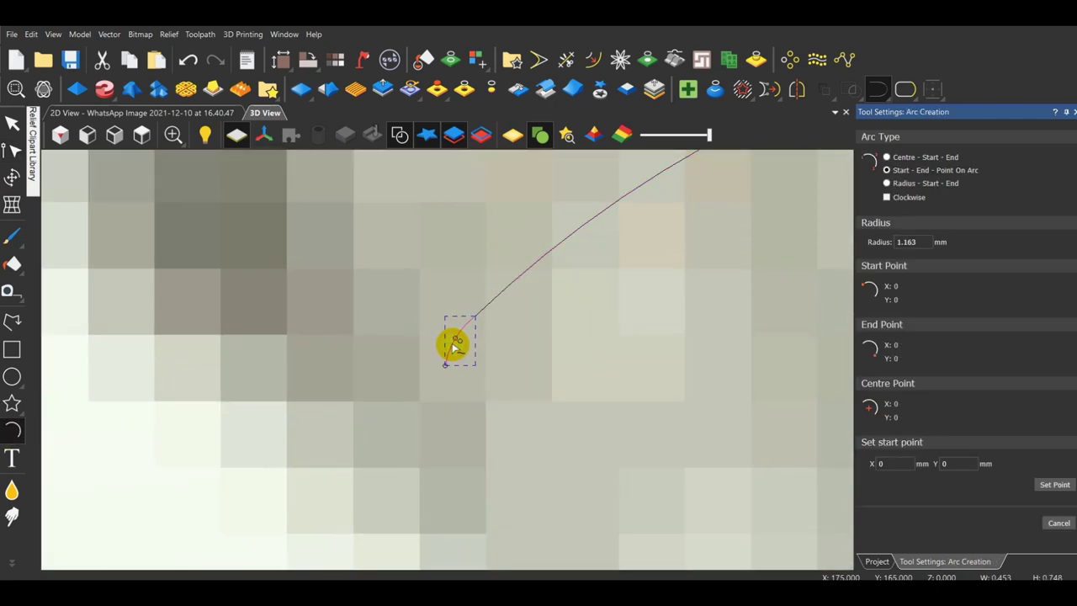
Adjust the end nodes where the tiny arc meets the tip arc and join the two smoothly.
click(12, 151)
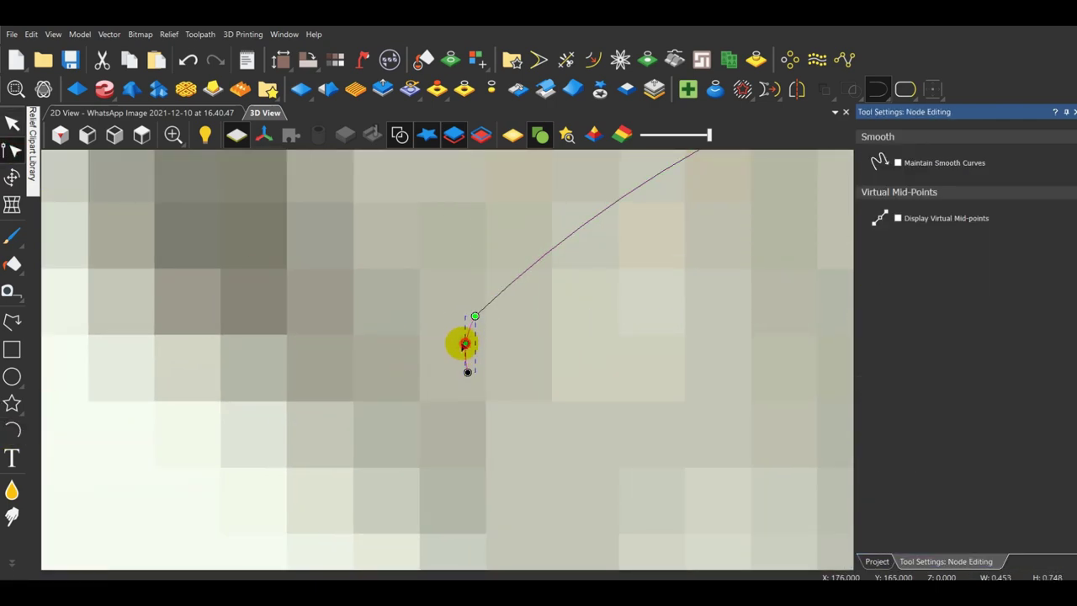
scroll(473, 327, up, 2)
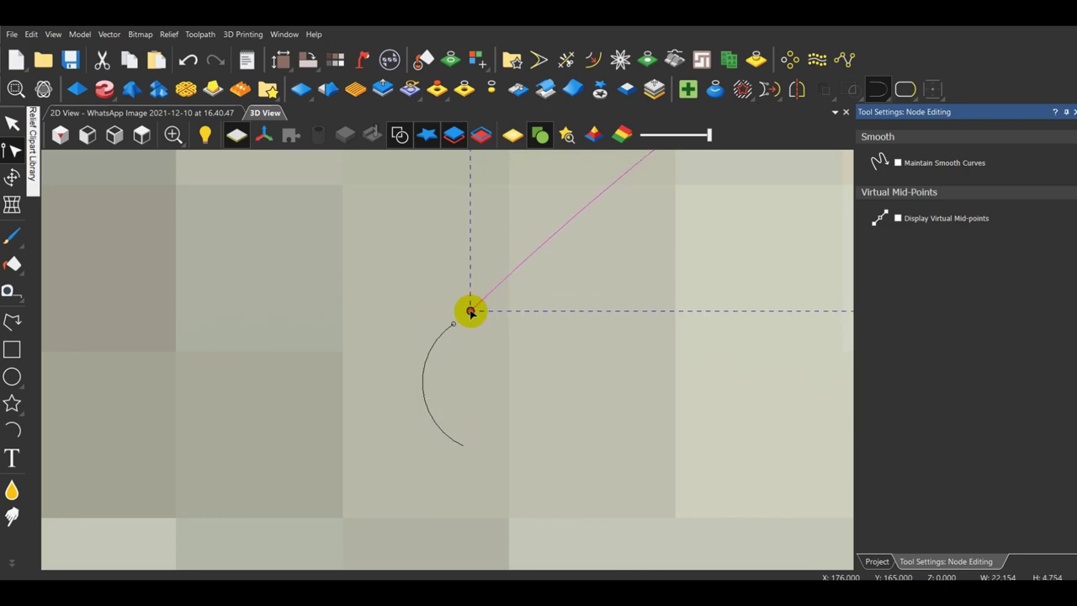
key(Escape)
scroll(303, 345, down, 15)
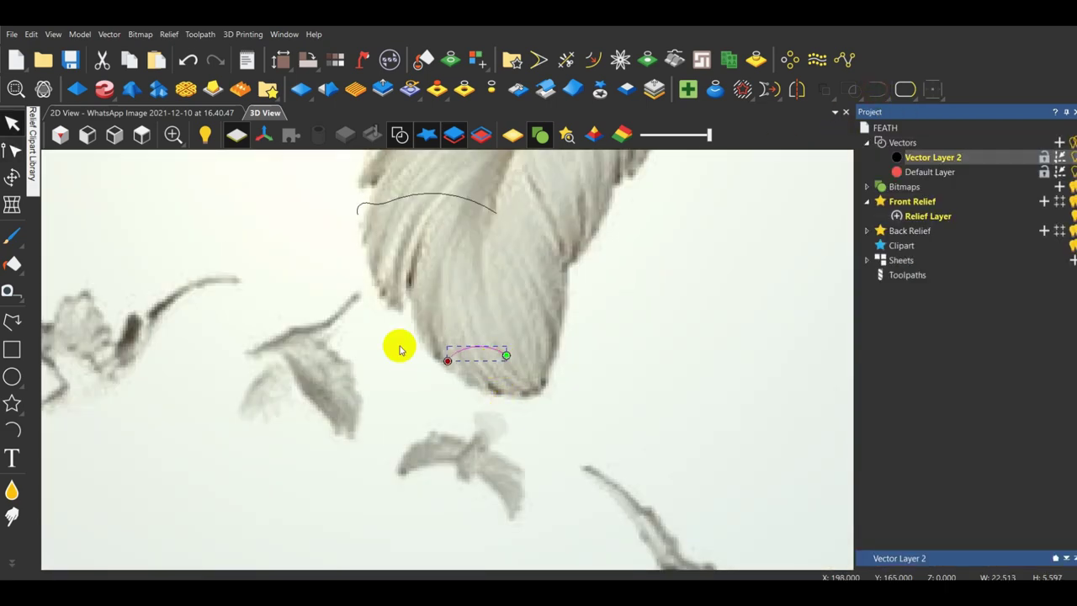
Lower the right end node of the joined tip arc so it drops further down the feather's tip.
scroll(401, 351, up, 1)
click(12, 152)
scroll(497, 359, up, 7)
drag(602, 315, 620, 345)
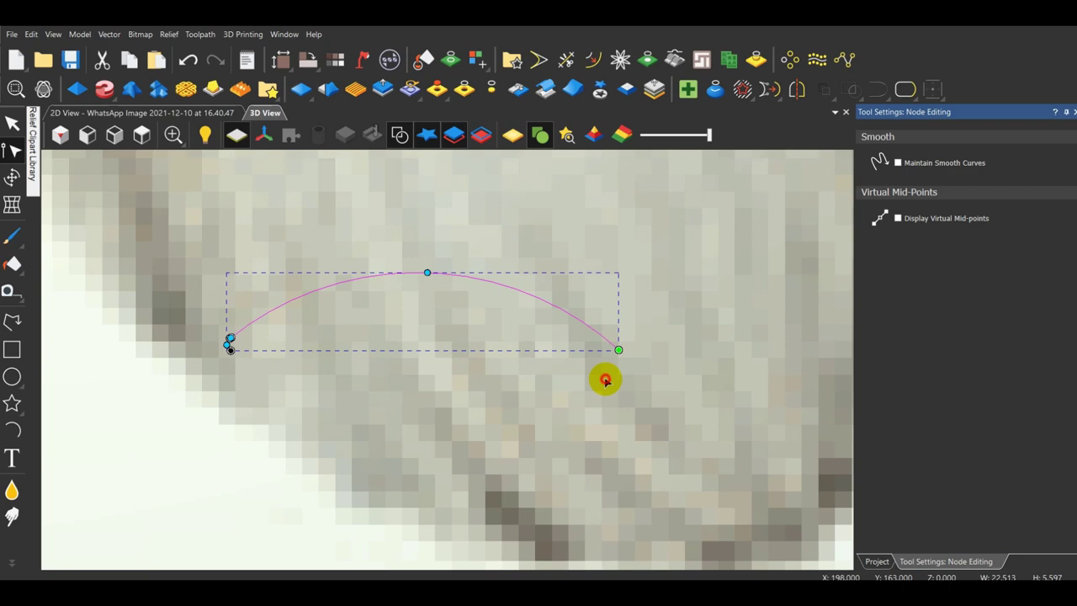
scroll(450, 365, down, 12)
key(Escape)
Reshape the middle cross arc by raising its left end and bow and sliding its right end down beside the quill.
scroll(458, 236, up, 5)
click(338, 330)
key(n)
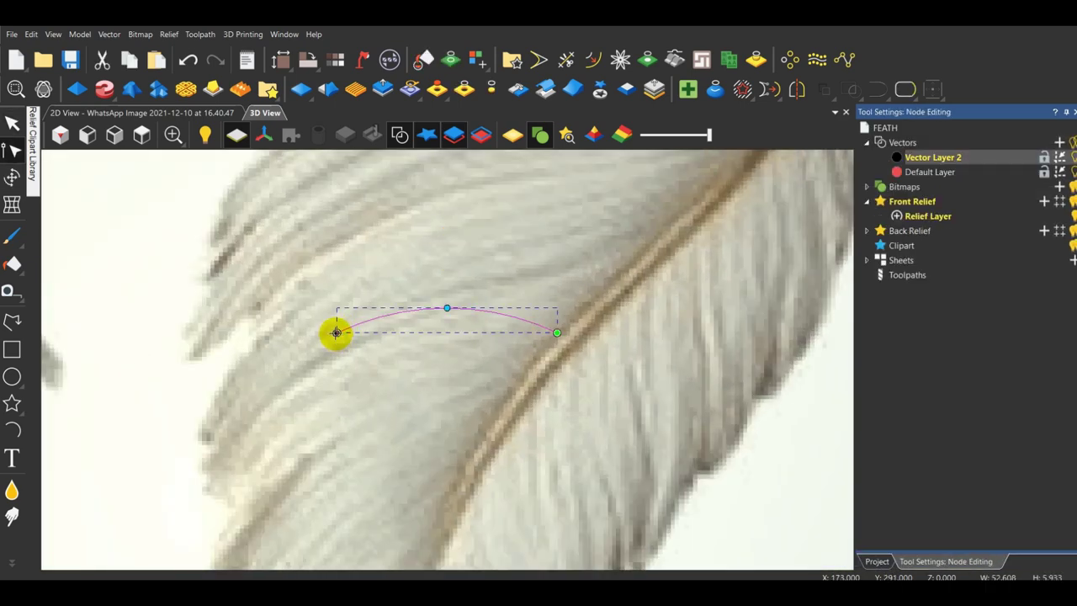
drag(335, 333, 328, 318)
drag(447, 308, 445, 293)
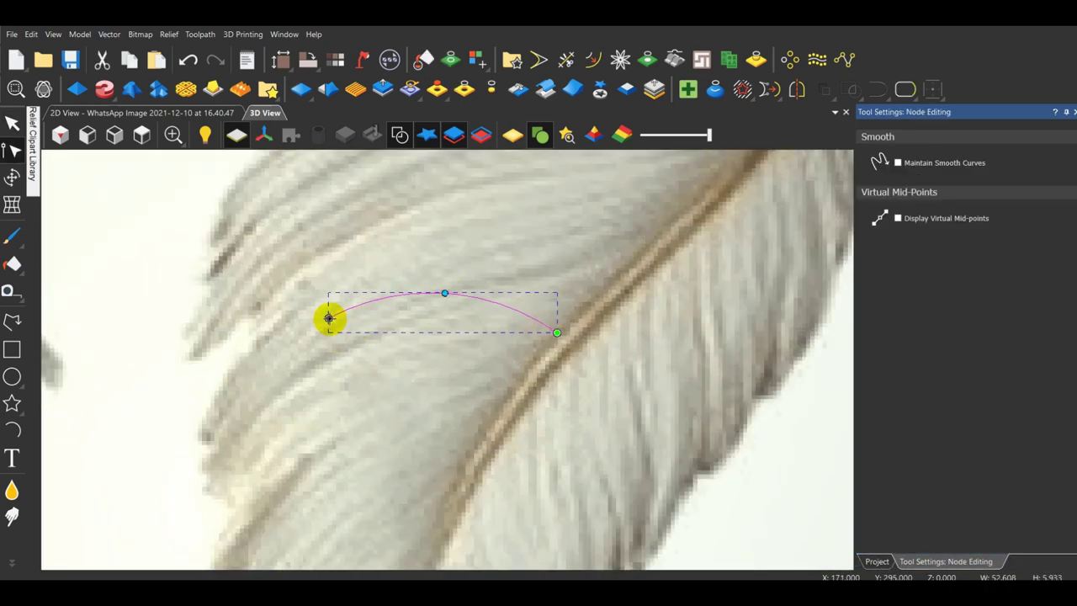
scroll(267, 367, down, 2)
click(12, 323)
scroll(385, 339, up, 3)
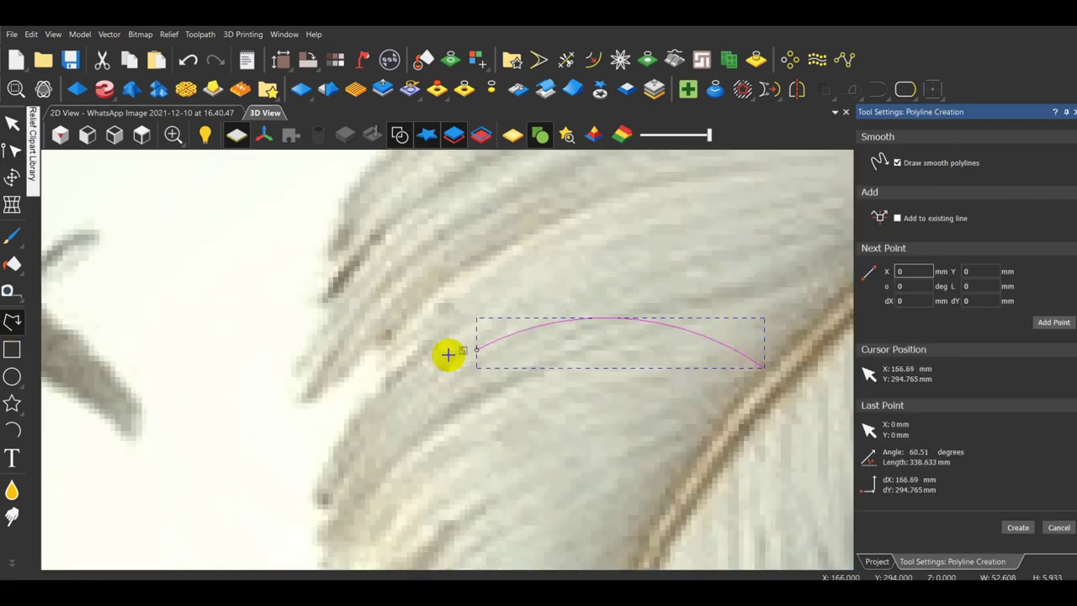
click(11, 150)
drag(477, 350, 468, 321)
drag(764, 368, 740, 380)
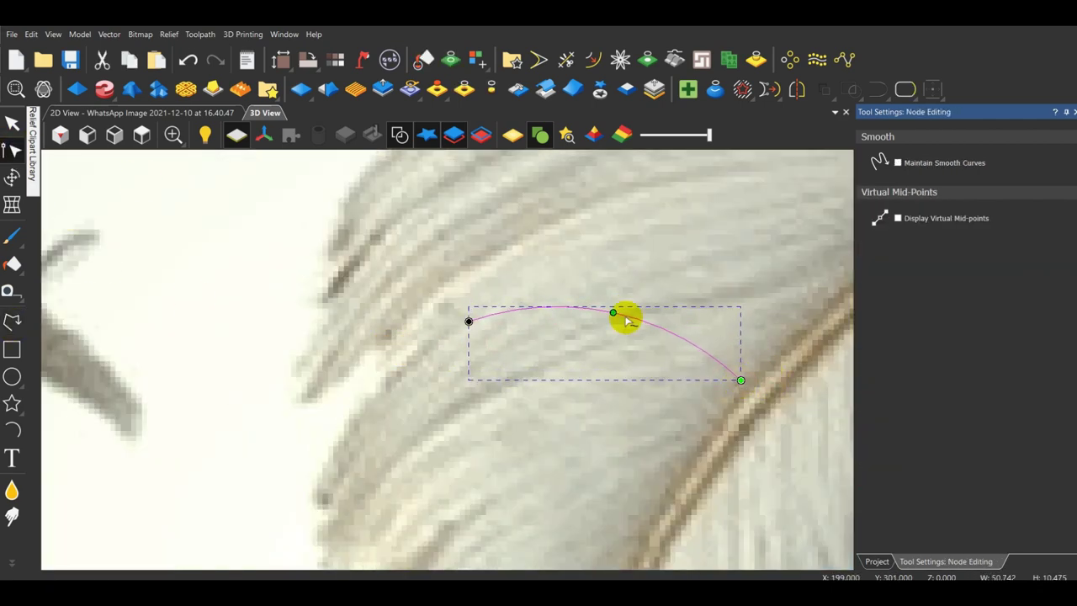
Draw a shallow upward-curving three-point arc about 19.6 x 3.4 mm across the left barb tips beside the middle arc.
click(11, 429)
scroll(311, 386, up, 1)
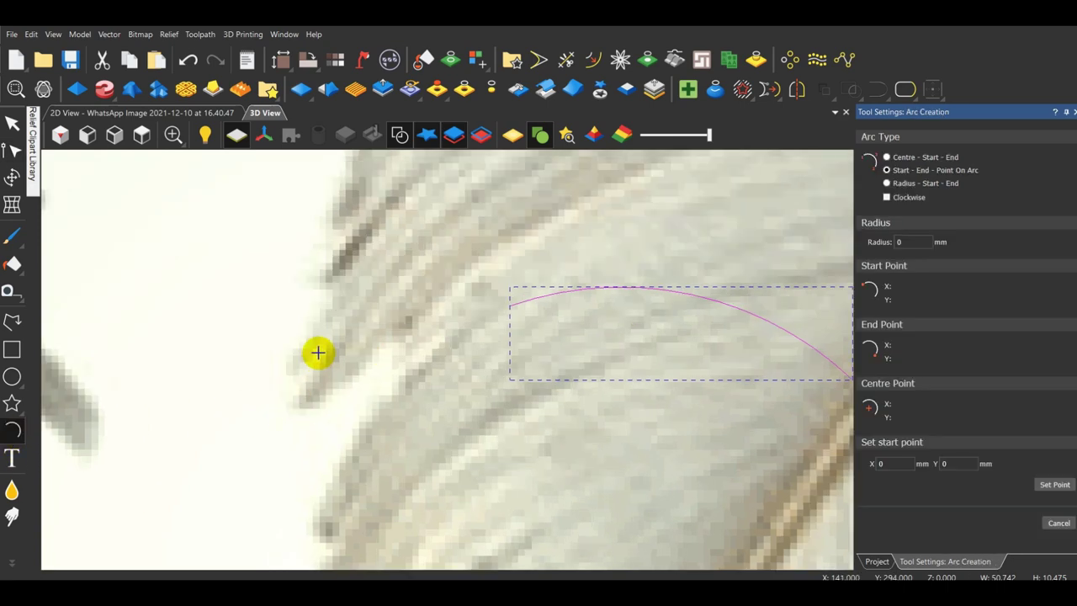
click(450, 325)
click(382, 346)
click(11, 151)
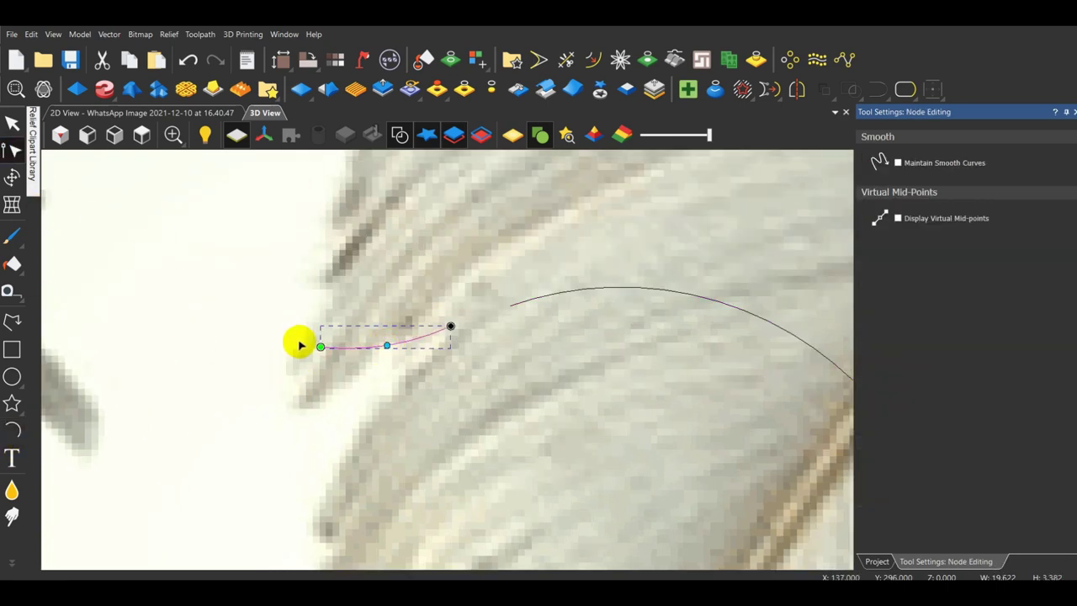
Add a horizontal guideline and align it with the middle arc's right end at the quill.
scroll(315, 358, down, 1)
key(n)
right_click(639, 373)
click(695, 338)
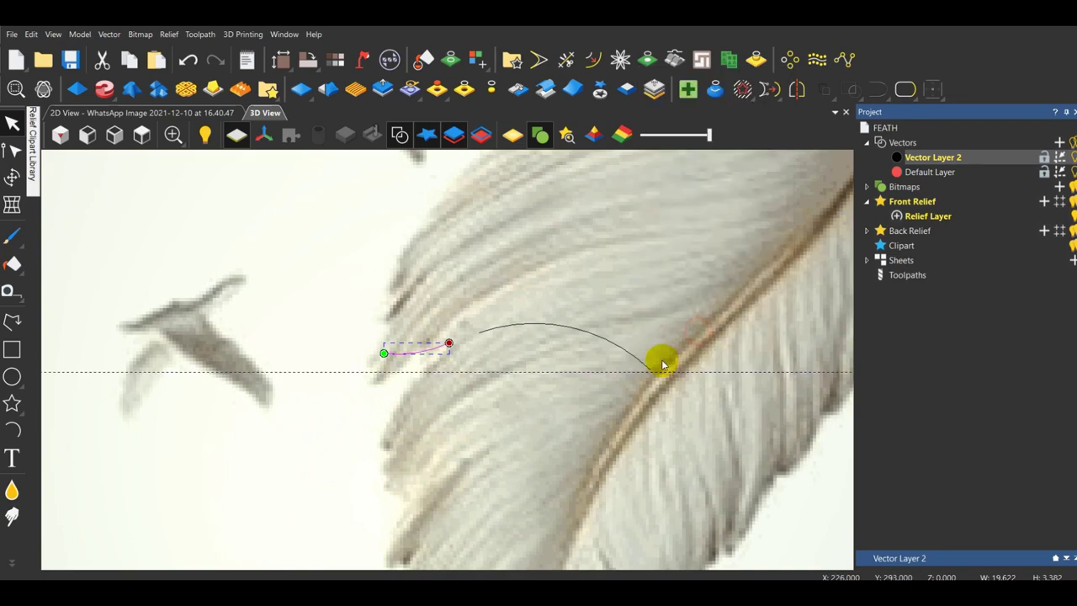
scroll(656, 363, up, 2)
drag(635, 393, 637, 384)
scroll(639, 383, down, 6)
click(648, 380)
scroll(359, 371, up, 4)
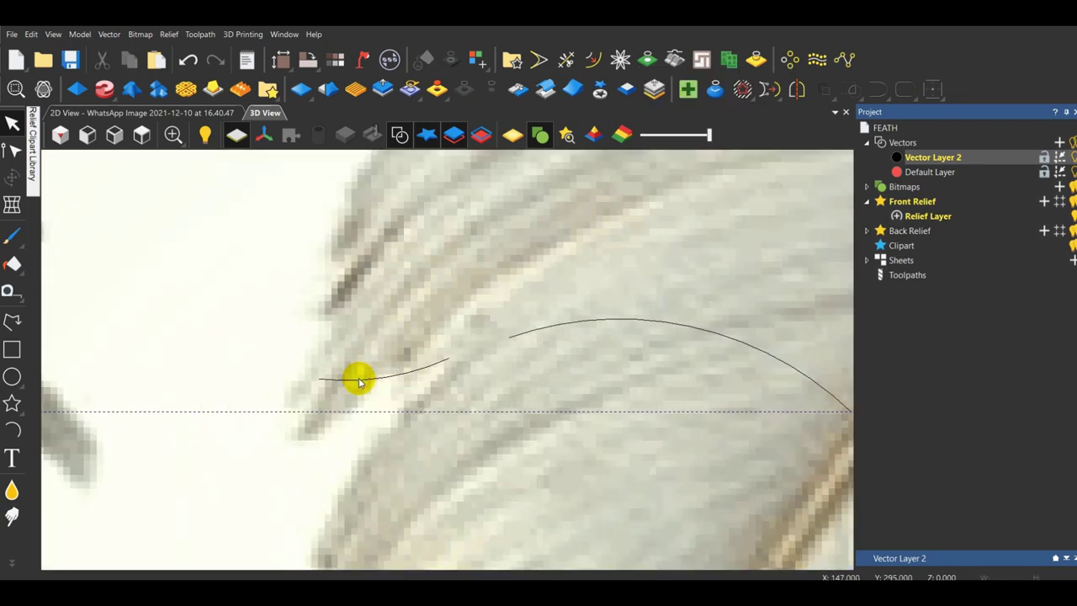
Move both end nodes of the barb-tip arc inward to make it shorter and steeper.
scroll(164, 309, down, 3)
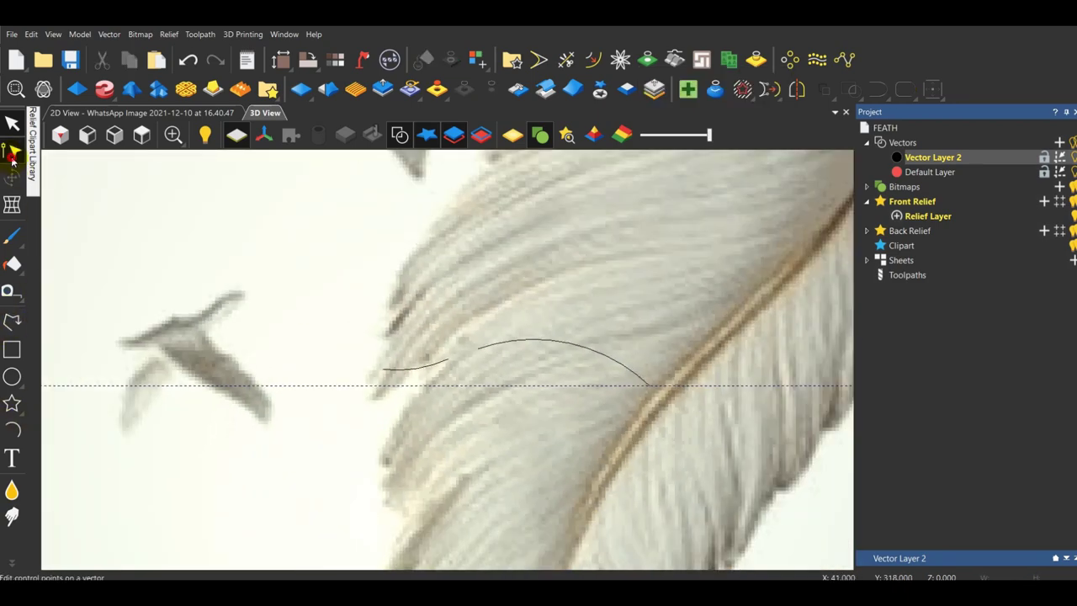
click(12, 154)
click(441, 361)
scroll(443, 361, up, 3)
drag(454, 357, 432, 354)
scroll(326, 377, up, 2)
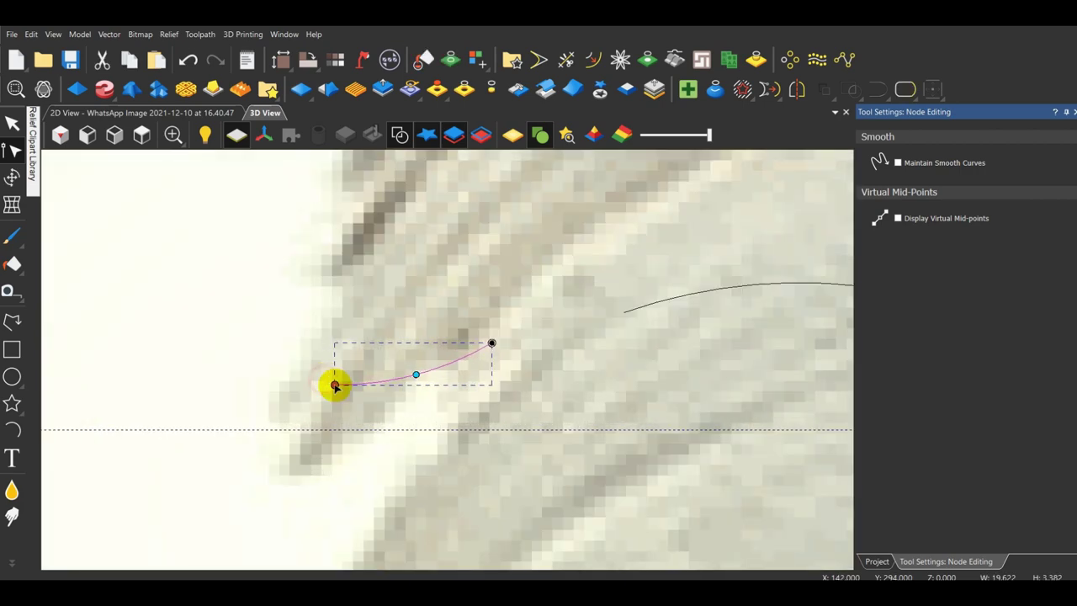
scroll(262, 422, up, 2)
click(11, 158)
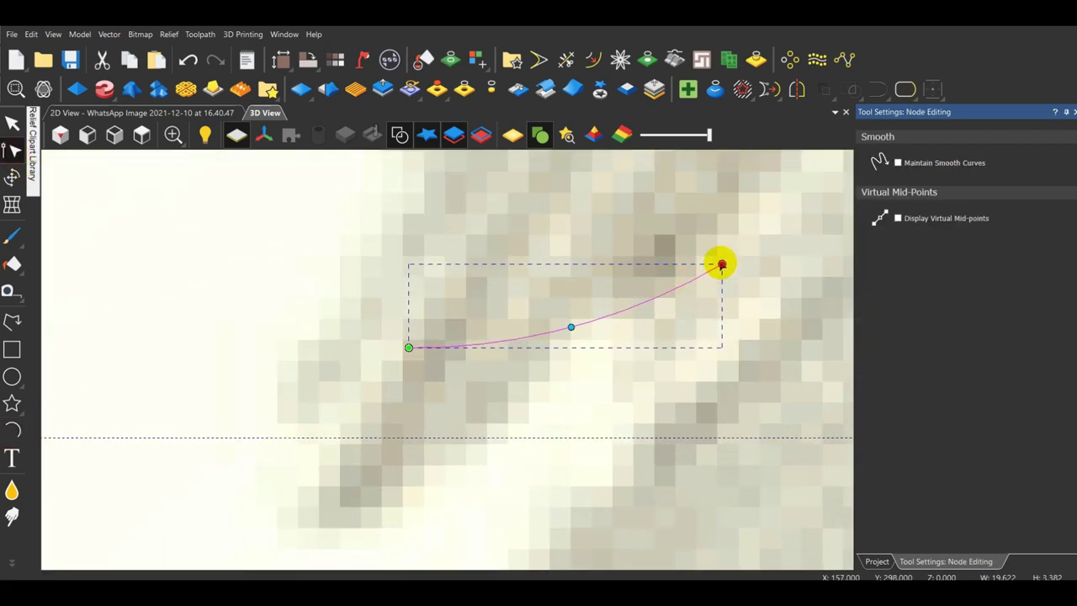
drag(722, 264, 709, 247)
drag(409, 347, 413, 372)
click(11, 430)
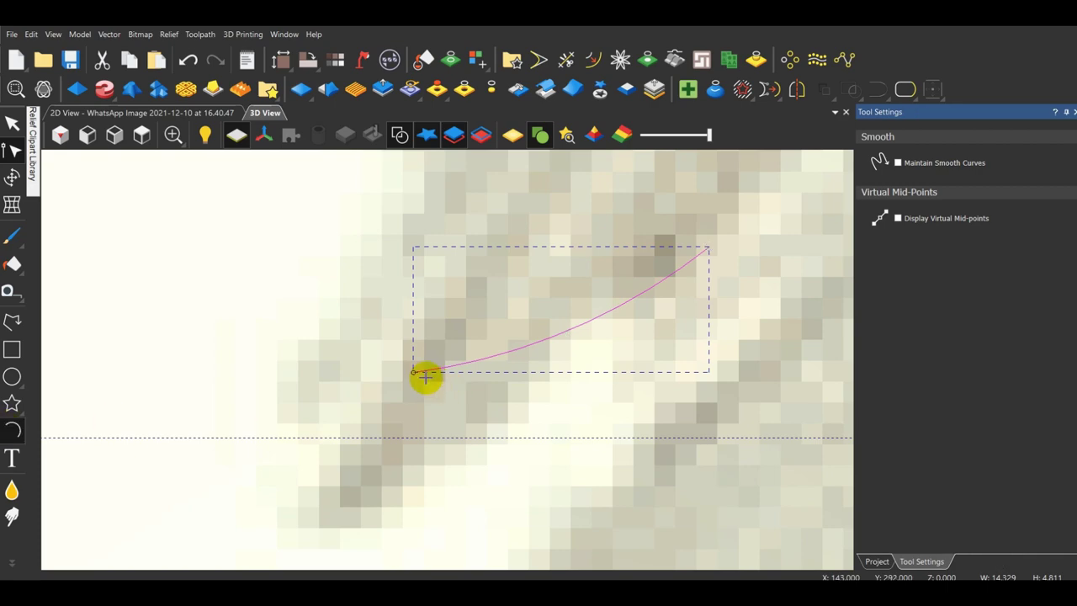
Draw a small three-point arc from the barb-tip arc's left end down to the horizontal guideline.
click(414, 372)
click(341, 438)
scroll(361, 398, up, 2)
click(363, 380)
Pull the barb-tip arc's left end back and join it smoothly to the small arc on the guideline.
click(474, 351)
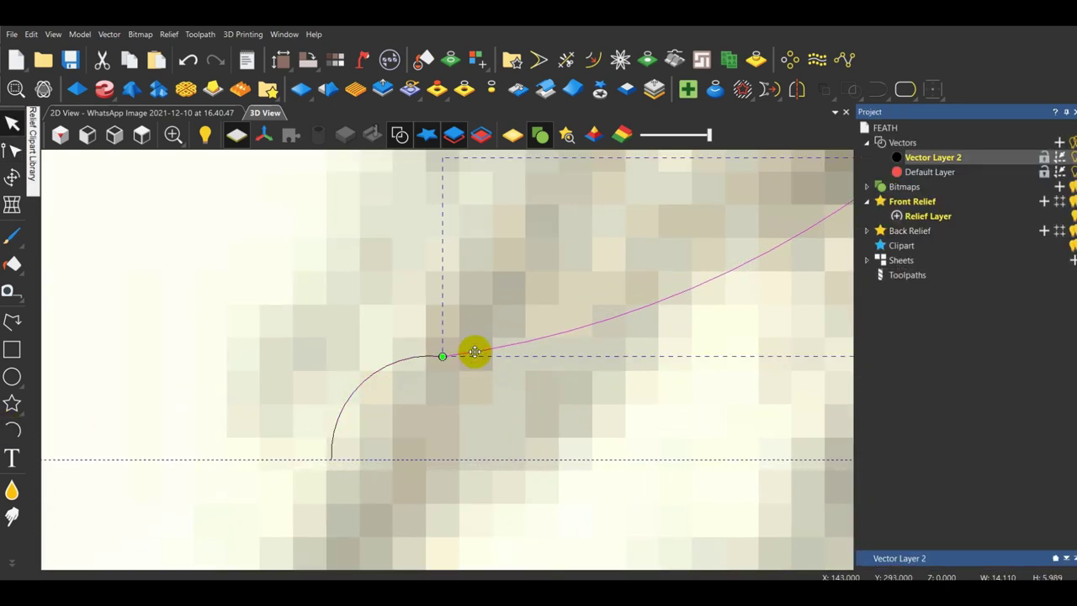
key(n)
drag(442, 357, 519, 332)
key(n)
shift+click(438, 357)
click(871, 89)
Move the middle arc's left end slightly up and outward and join it smoothly to the barb-tip curve.
scroll(671, 223, down, 5)
scroll(565, 325, up, 1)
click(567, 324)
key(n)
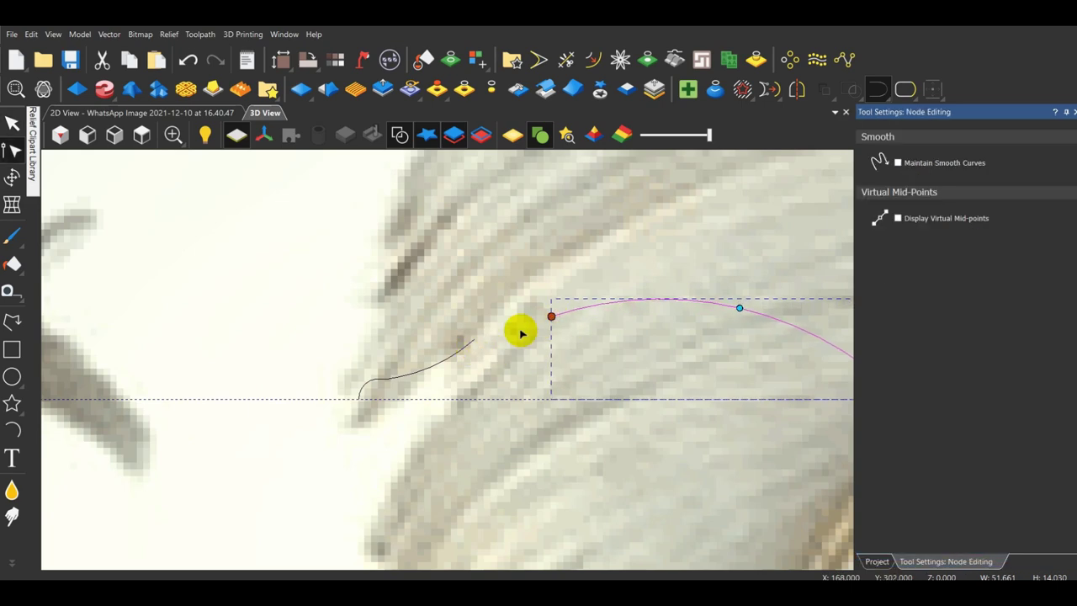
scroll(474, 340, up, 1)
click(475, 339)
click(596, 302)
drag(595, 302, 582, 293)
shift+click(471, 341)
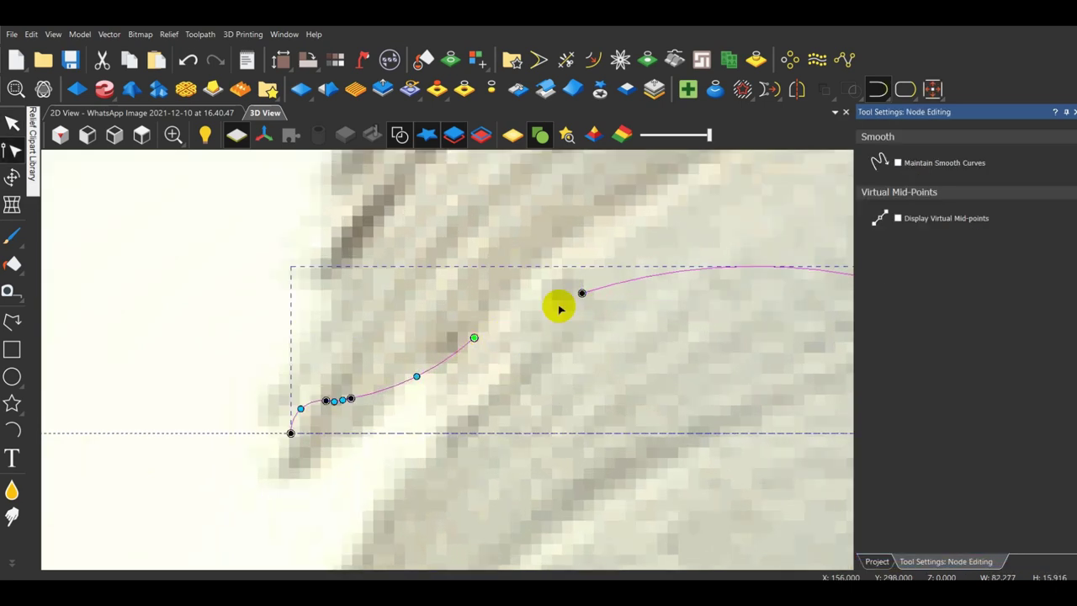
click(876, 92)
Adjust the joint node of the combined middle cross curve to smooth the transition, finishing with the curve deselected.
scroll(651, 270, up, 1)
drag(405, 358, 411, 374)
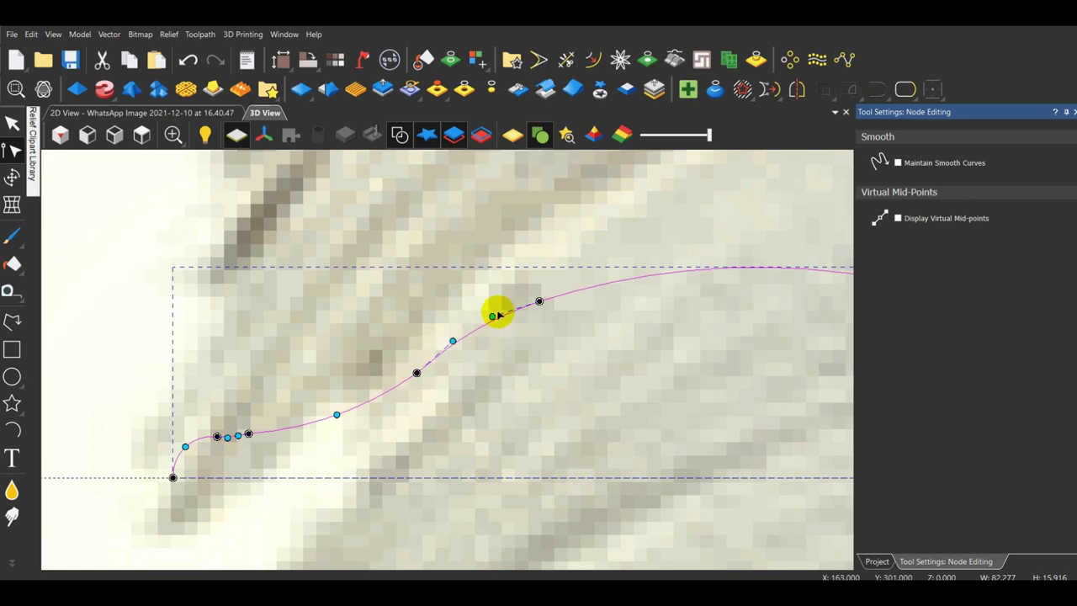
scroll(471, 336, down, 3)
key(n)
scroll(360, 399, up, 3)
scroll(396, 379, down, 5)
scroll(411, 367, down, 8)
click(675, 415)
scroll(471, 359, up, 8)
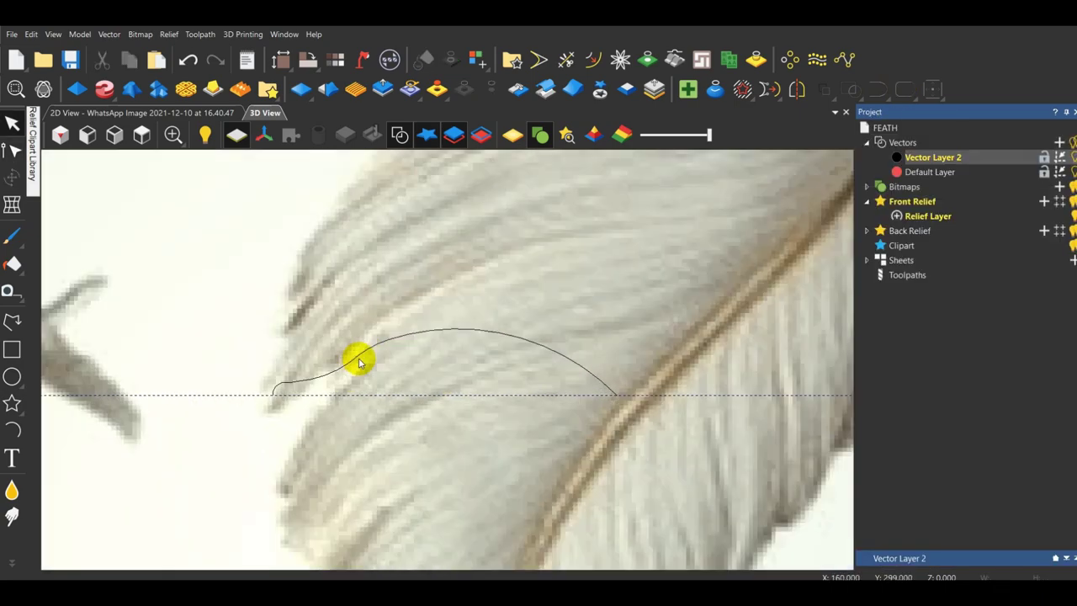
Select the middle cross curve for node editing and move the node ending its small left arc slightly down.
scroll(345, 324, down, 2)
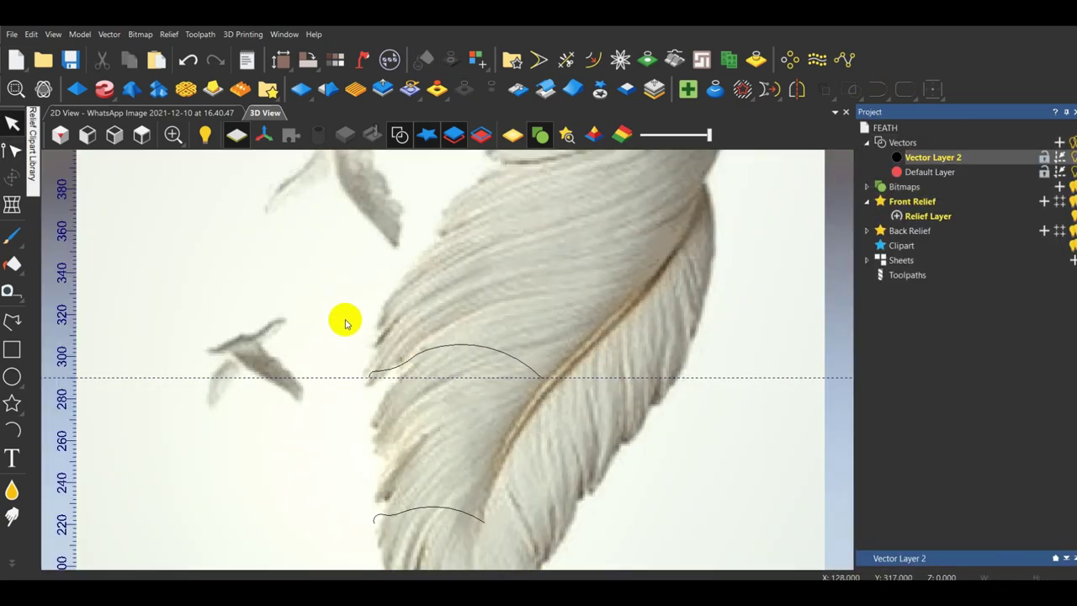
scroll(362, 337, up, 3)
click(382, 354)
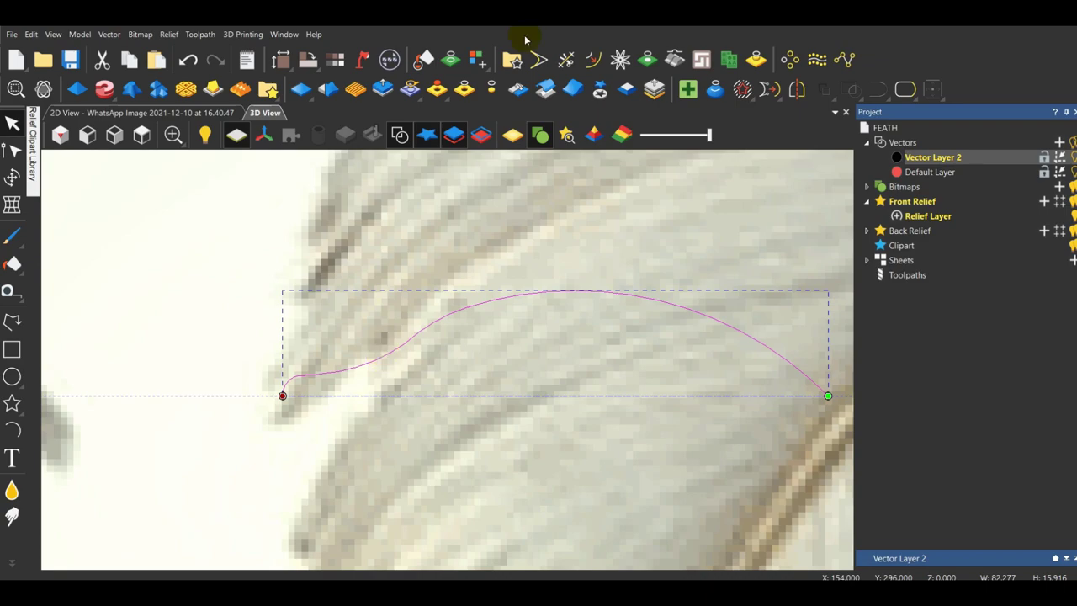
scroll(378, 328, down, 3)
scroll(420, 353, up, 4)
key(n)
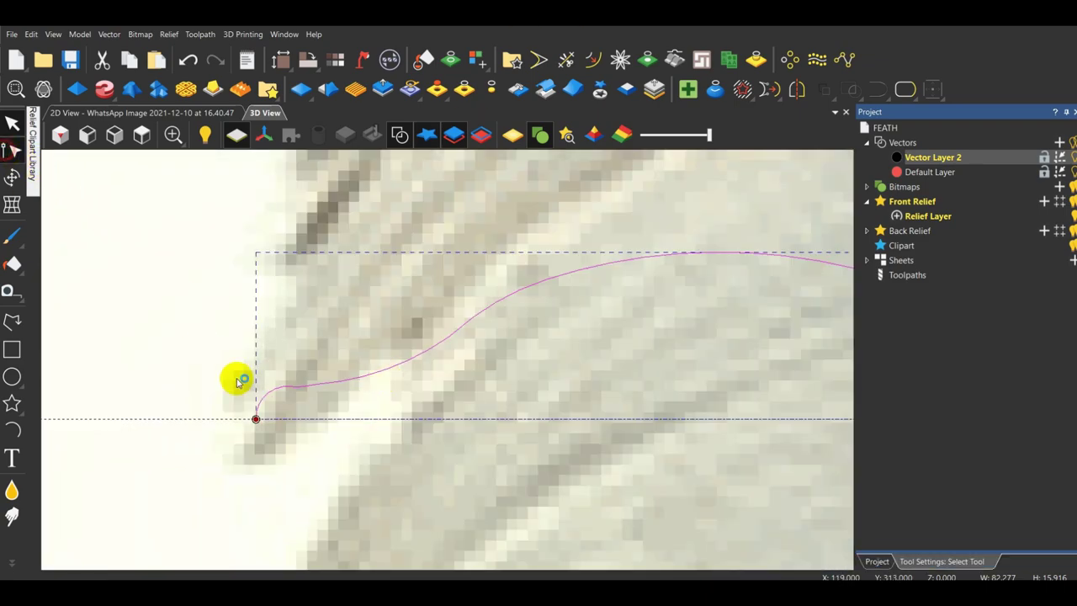
scroll(291, 400, up, 3)
drag(353, 365, 357, 373)
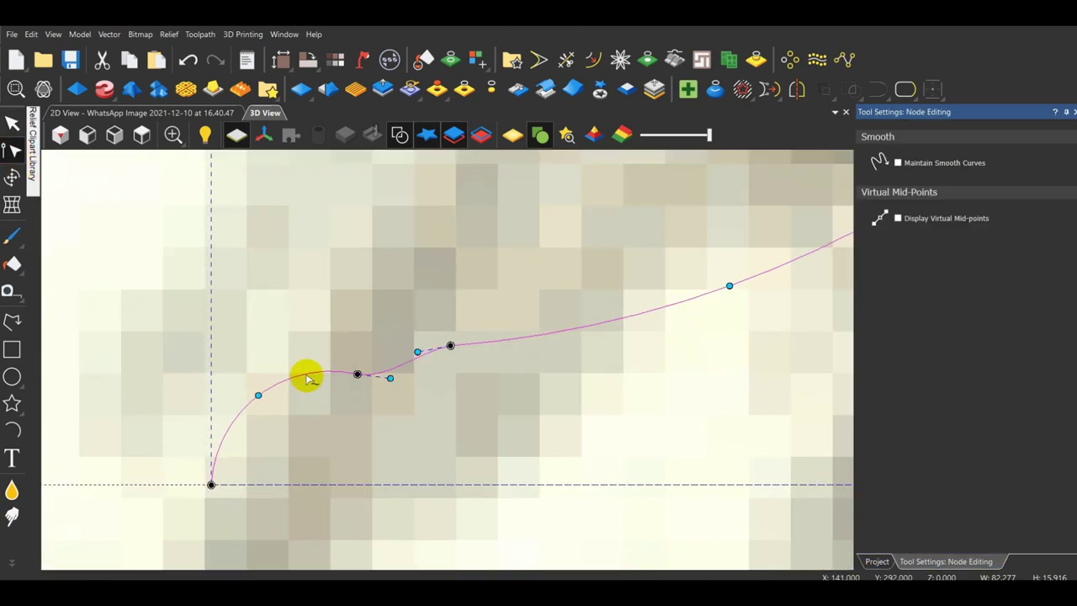
Cut the middle cross curve at the nodes on both sides of the bump near its left end.
key(c)
scroll(362, 376, down, 3)
click(461, 352)
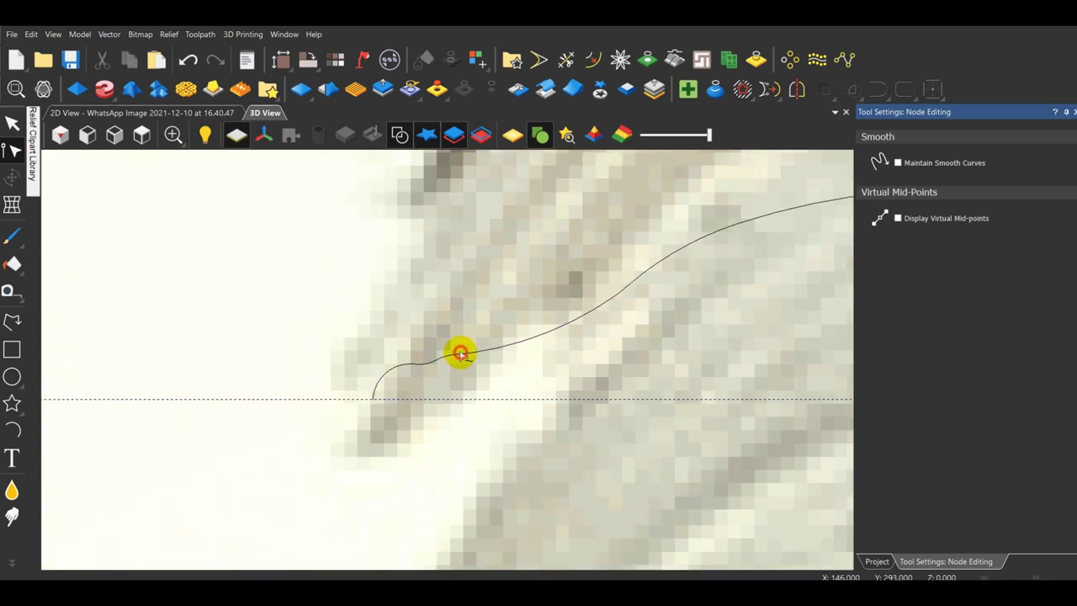
scroll(469, 352, up, 2)
key(c)
key(n)
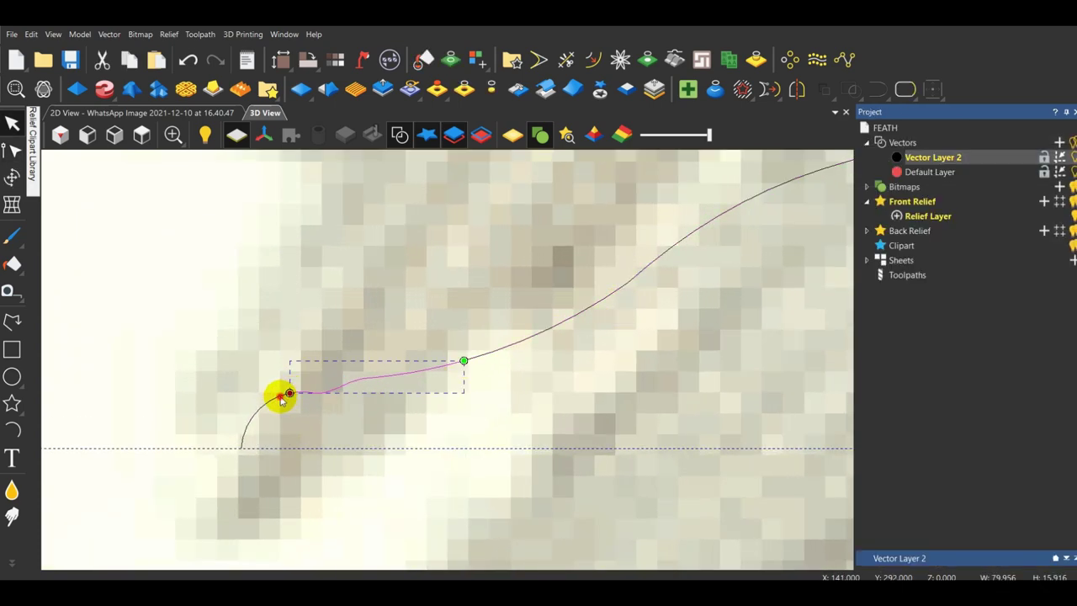
Delete the bumpy piece and join the small left arc smoothly to the rest of the middle cross curve.
click(280, 396)
shift+click(547, 333)
drag(193, 290, 485, 420)
key(Delete)
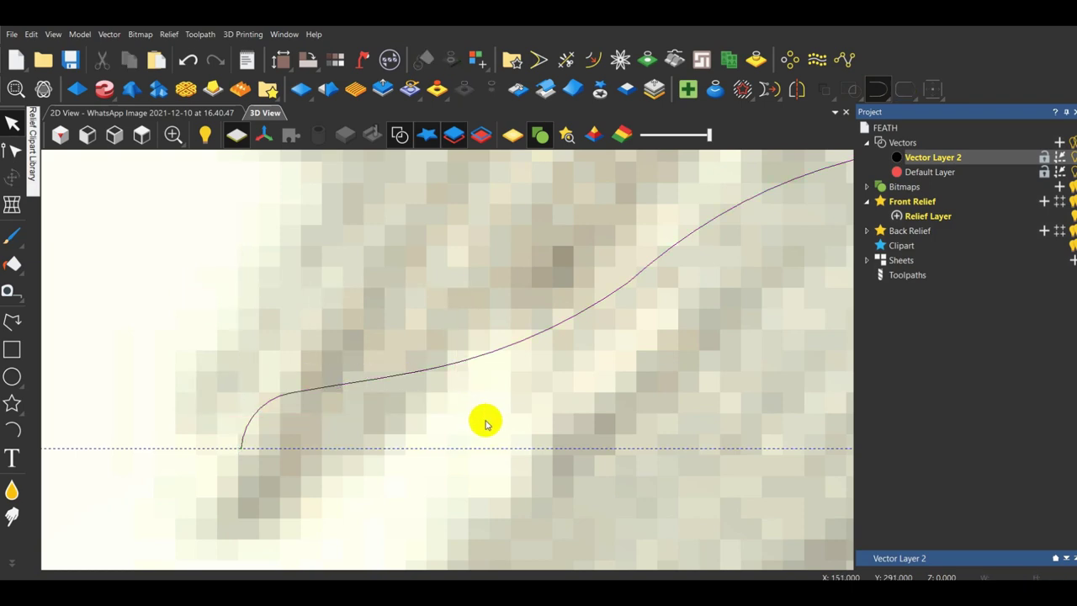
Shift the node between the middle cross curve's two bends slightly left to even its slope, then deselect the curve.
scroll(485, 422, down, 2)
click(474, 353)
click(11, 152)
scroll(492, 343, up, 2)
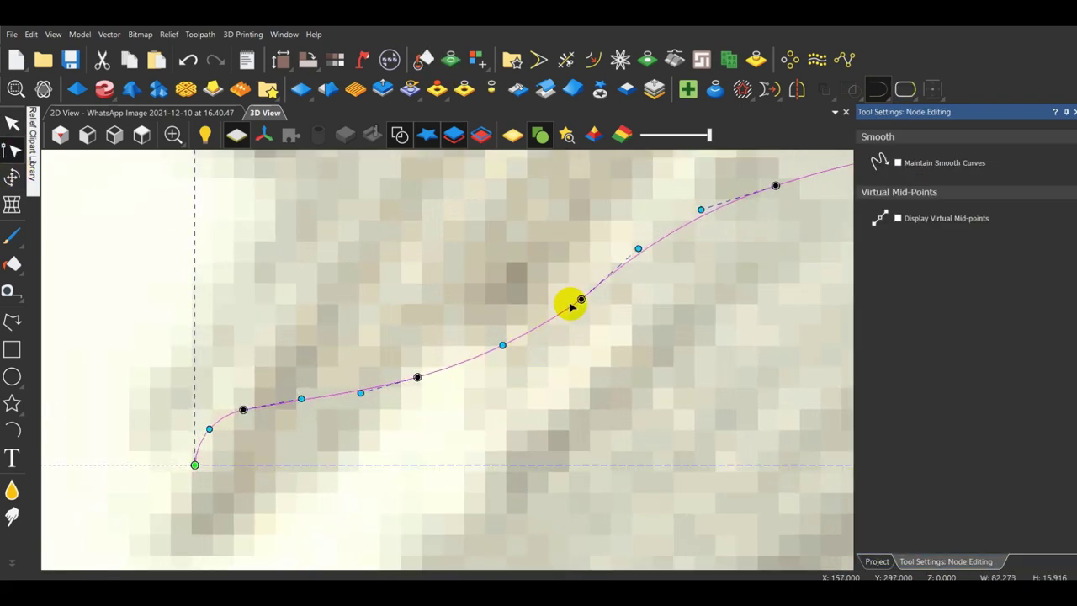
drag(581, 299, 562, 302)
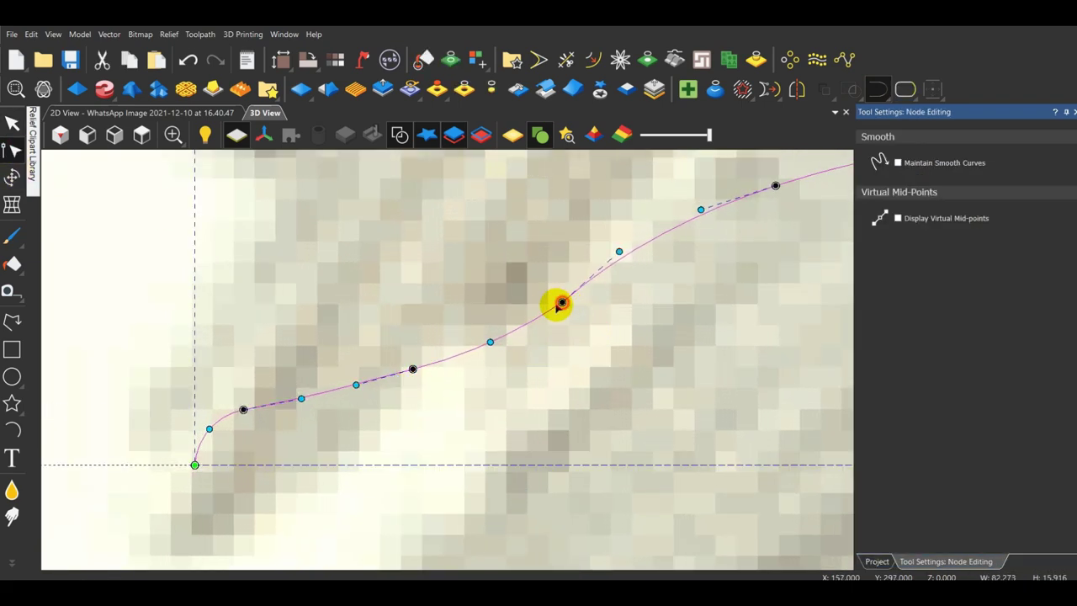
scroll(598, 263, down, 3)
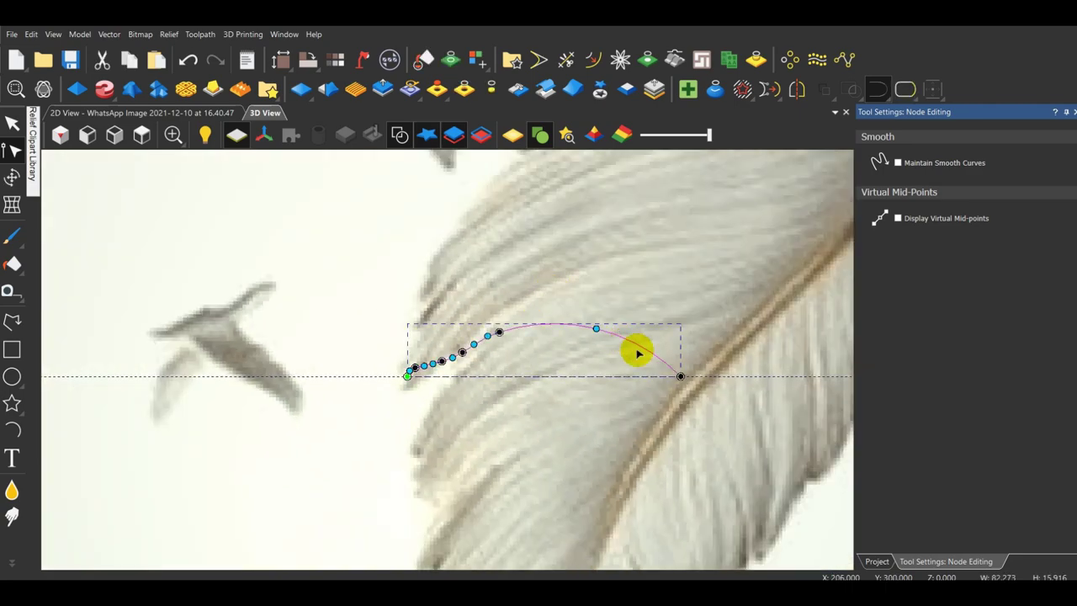
scroll(648, 345, down, 2)
key(Escape)
Draw a three-point arc about 9 mm wide and 22 mm high along the dark upper-right edge of the feather, radius about 34.9 mm.
scroll(581, 282, down, 5)
scroll(525, 240, up, 6)
click(12, 429)
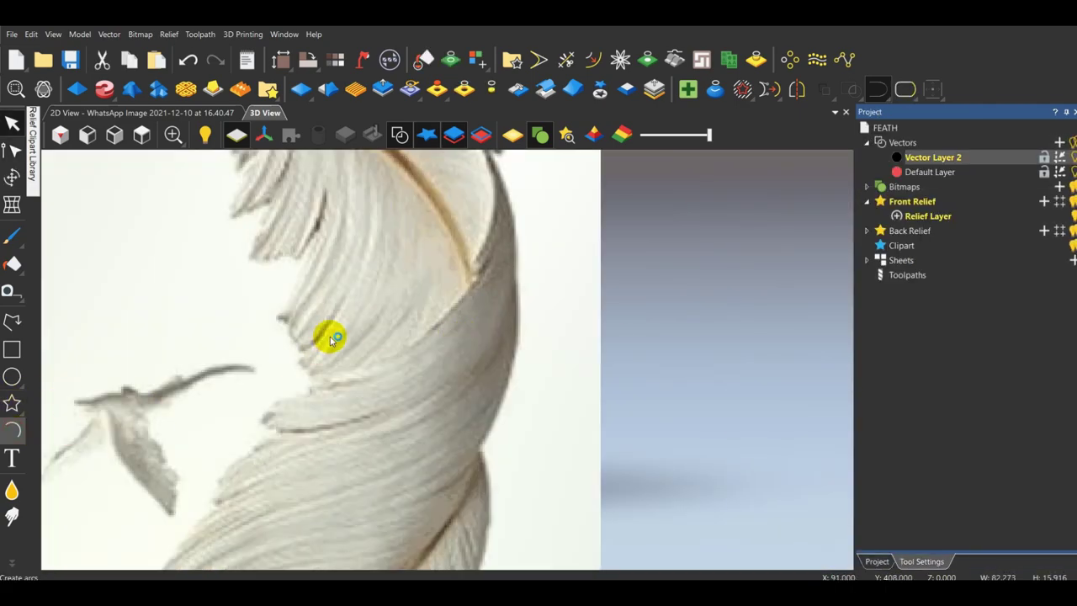
scroll(404, 343, down, 2)
scroll(472, 347, up, 3)
scroll(473, 346, up, 5)
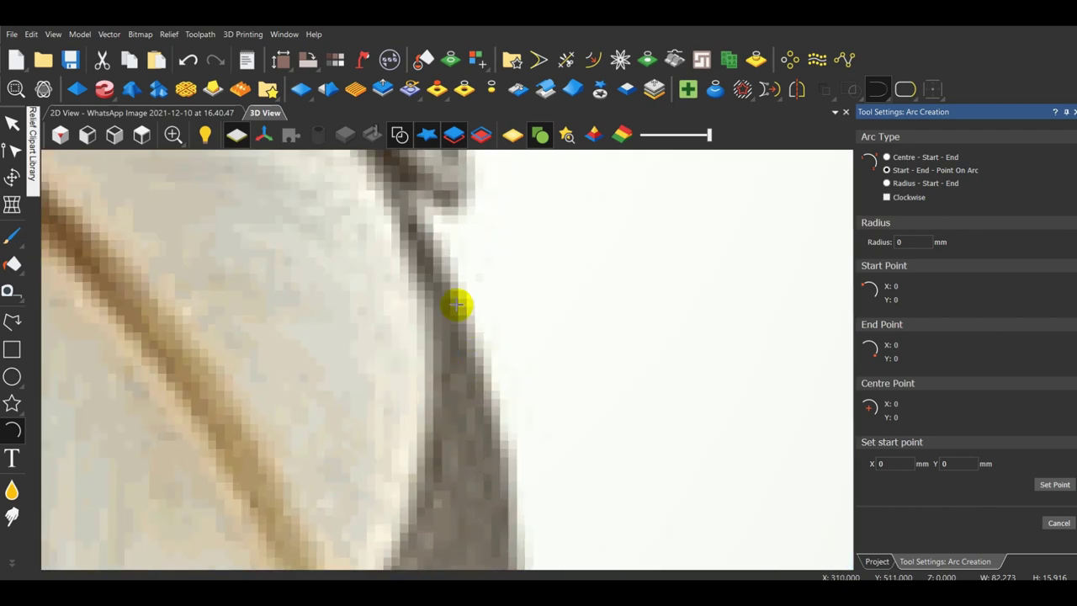
click(507, 472)
click(494, 393)
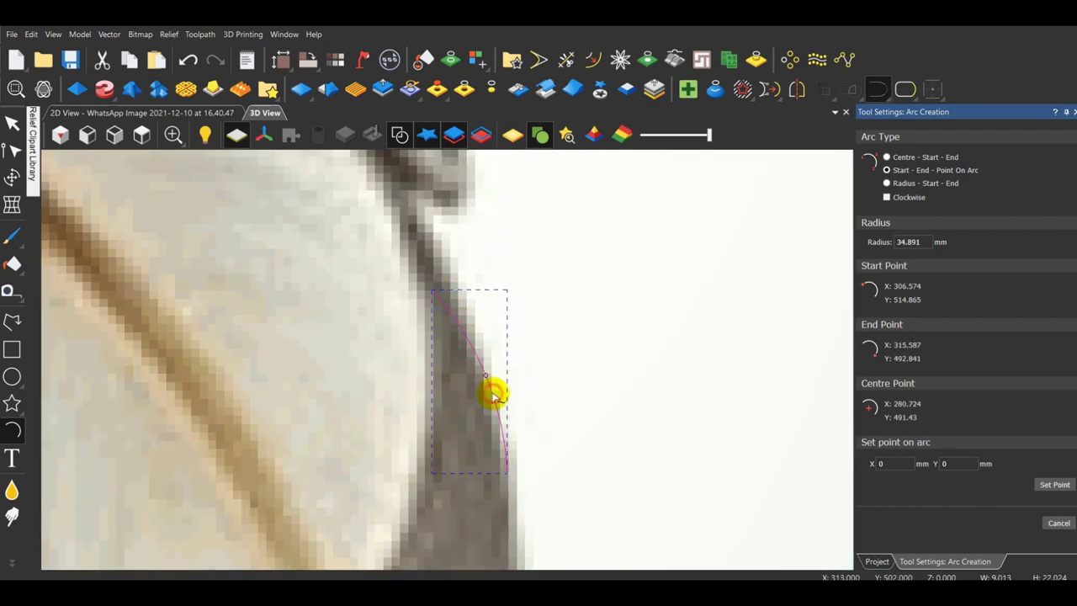
Draw a small three-point arc about 2.9 mm wide from the long arc's upper end toward the feather's interior.
scroll(336, 304, up, 1)
scroll(354, 288, up, 1)
click(485, 283)
click(450, 297)
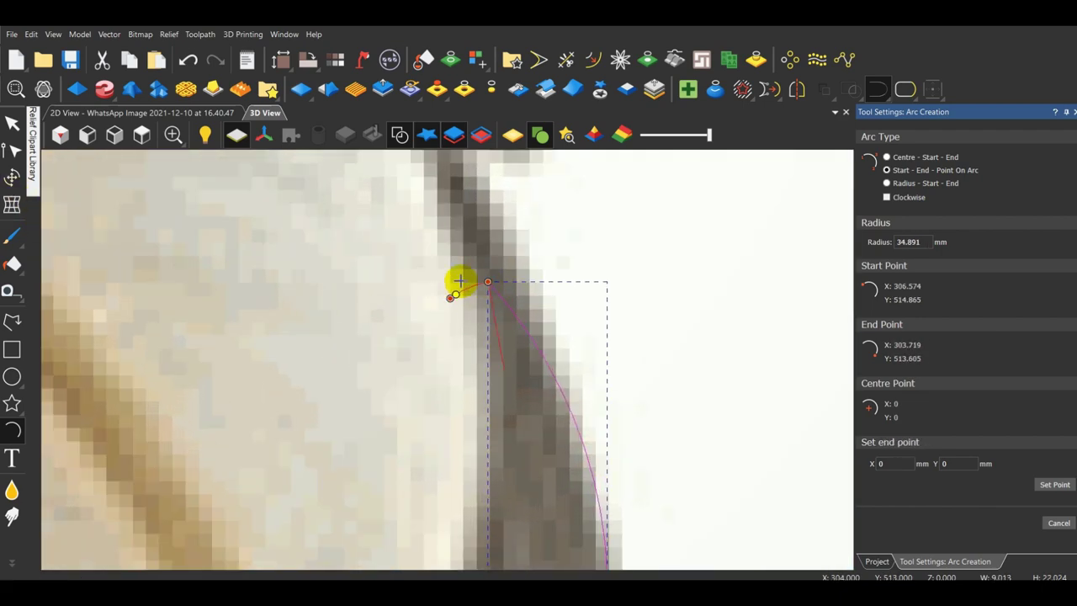
scroll(459, 281, up, 1)
click(464, 285)
scroll(446, 360, down, 1)
Raise the small arc's curvature, pull the long arc's upper end back and join the two arcs smoothly.
click(12, 151)
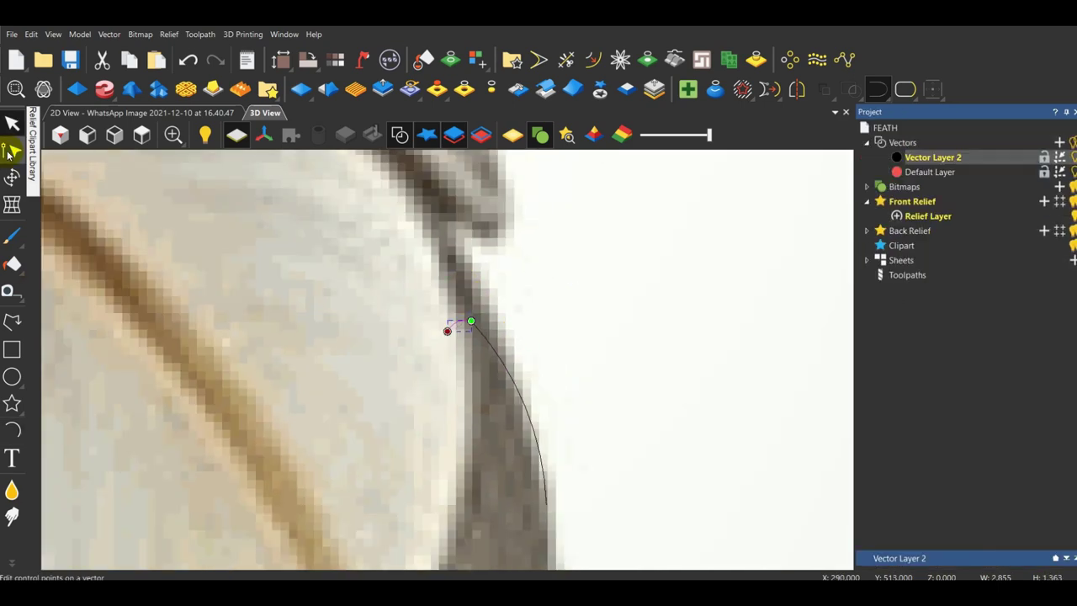
scroll(475, 323, up, 3)
drag(316, 318, 308, 301)
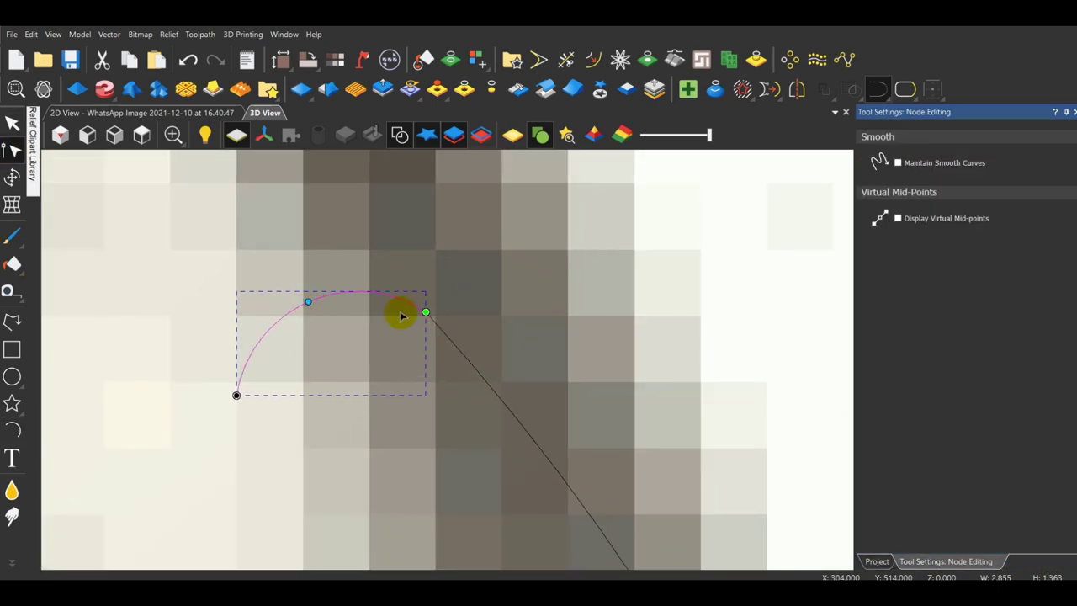
click(440, 326)
drag(426, 313, 481, 384)
shift+click(416, 307)
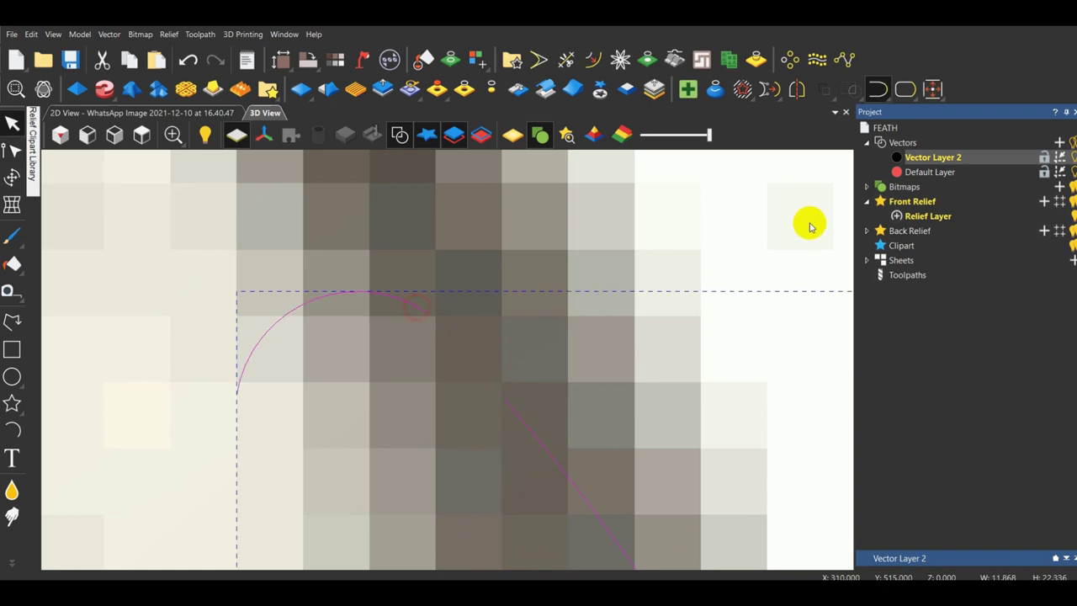
click(875, 92)
Draw a straight line from the small arc's free end down to the long arc's lower-end level and join it smoothly to the profile.
scroll(513, 287, down, 8)
click(12, 321)
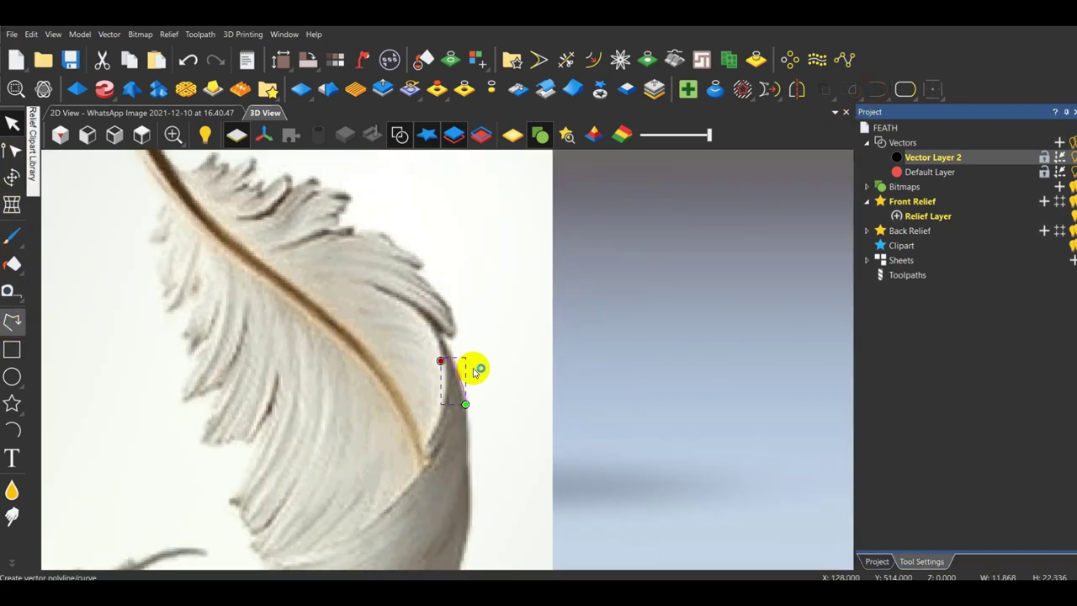
scroll(456, 383, up, 4)
scroll(419, 338, up, 4)
click(406, 317)
scroll(406, 319, down, 4)
scroll(361, 421, up, 3)
click(461, 430)
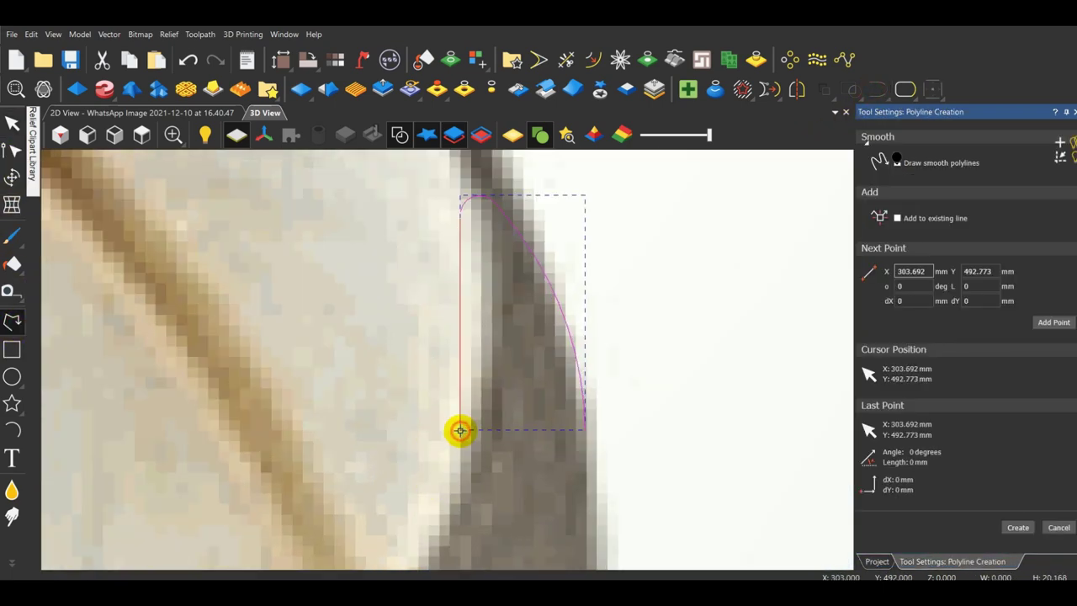
key(Escape)
shift+click(487, 199)
click(878, 90)
Move the joined upper-edge profile off the feather onto the blank area to its right and deselect it.
scroll(581, 288, down, 4)
drag(484, 324, 550, 247)
scroll(597, 309, down, 9)
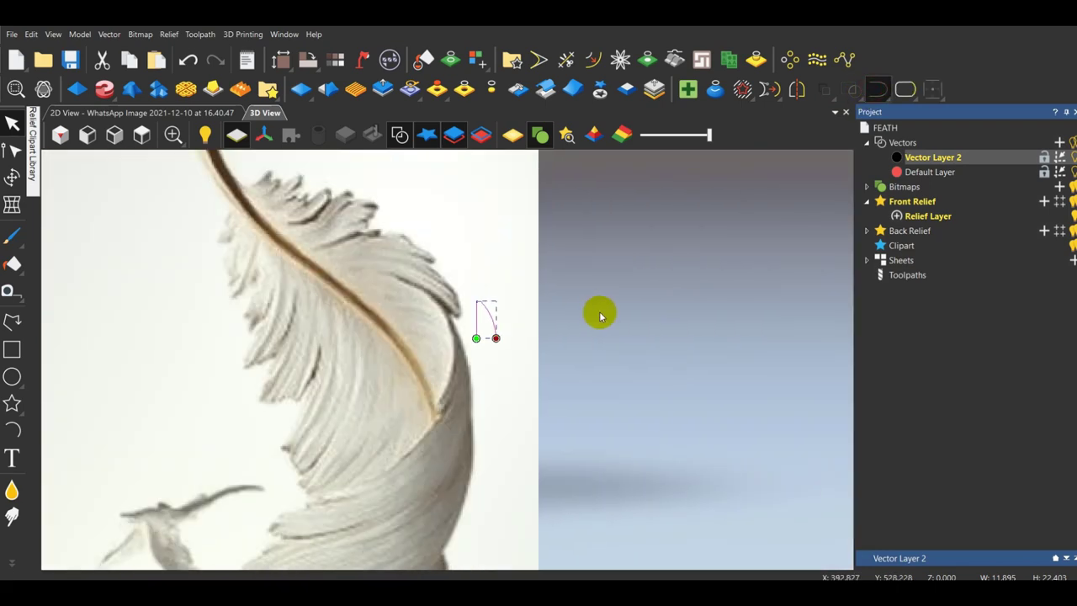
click(560, 368)
scroll(409, 404, up, 3)
scroll(410, 405, down, 3)
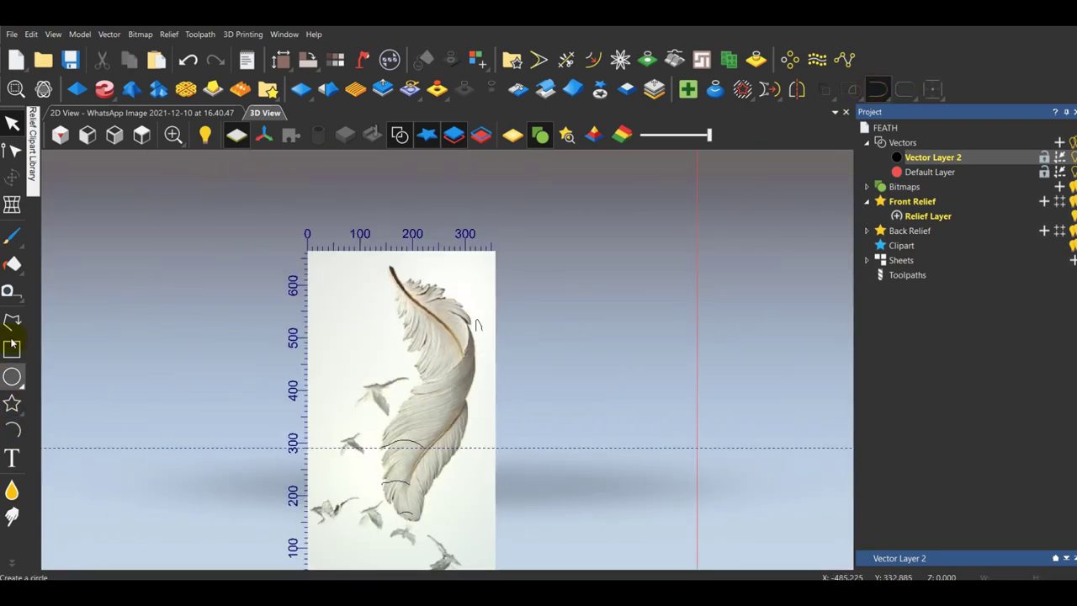
click(12, 321)
scroll(162, 408, up, 2)
click(107, 413)
scroll(108, 411, up, 8)
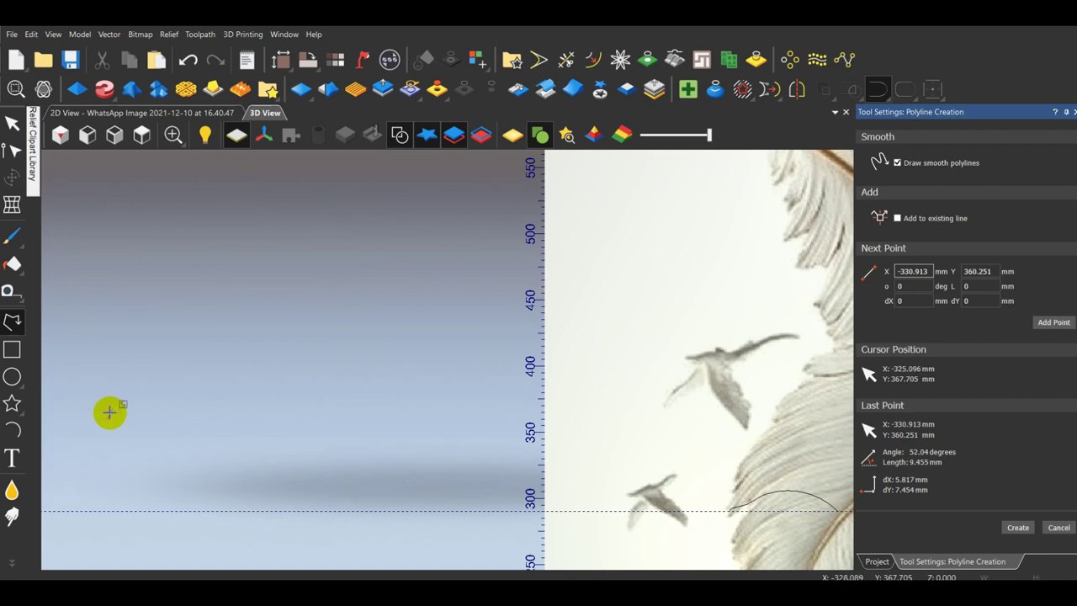
click(105, 417)
click(132, 406)
key(Escape)
right_click(139, 431)
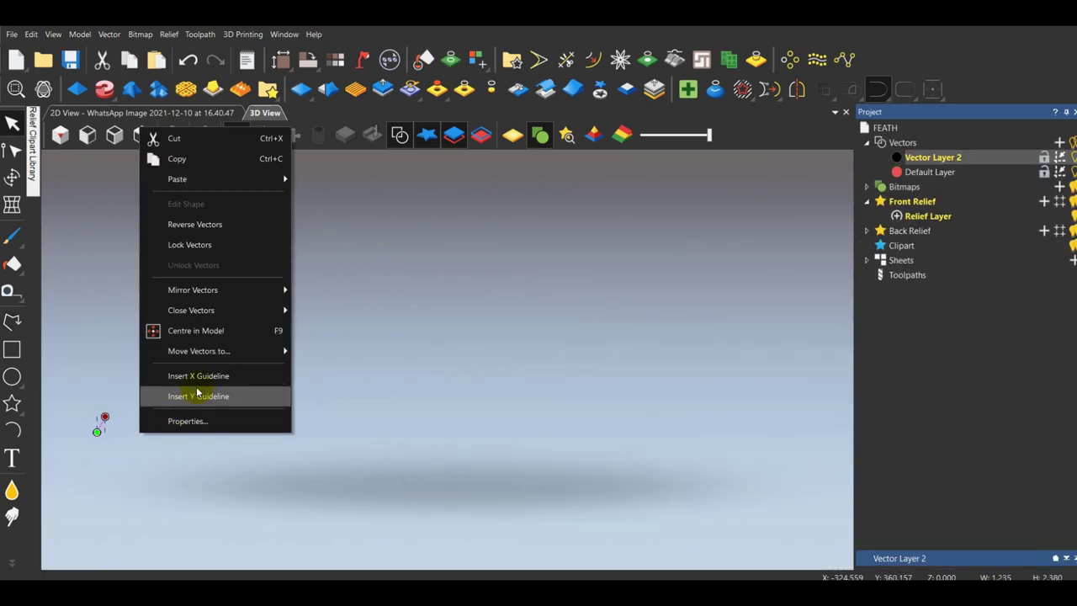
click(214, 377)
right_click(137, 429)
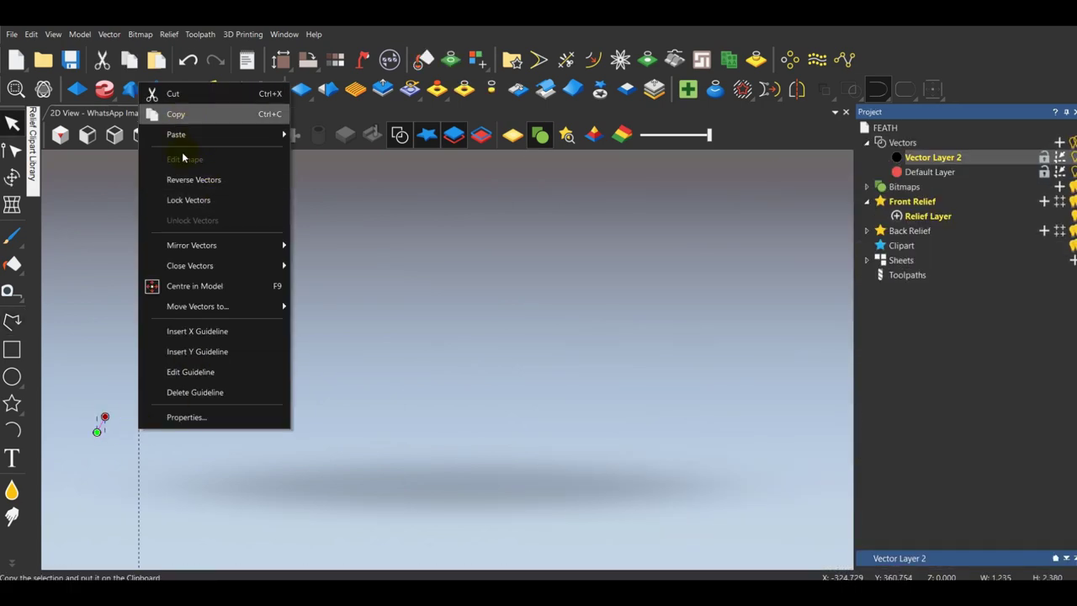
click(187, 391)
Insert a horizontal guideline just below the feather tip at about Y 149 mm and delete the stray short line.
right_click(130, 440)
click(189, 397)
drag(63, 391, 161, 470)
key(Delete)
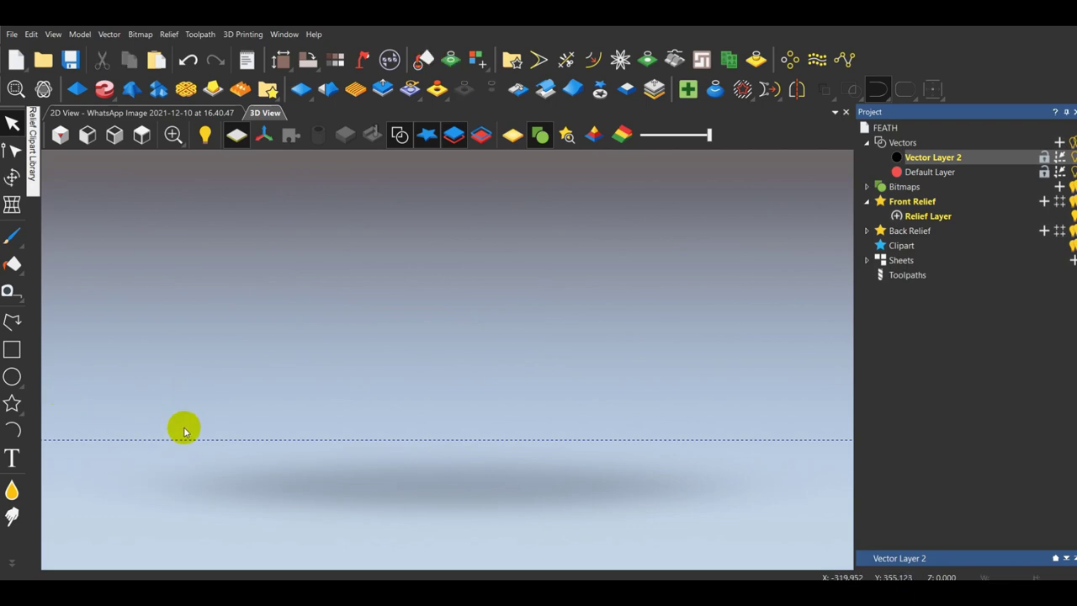
scroll(283, 396, down, 8)
drag(731, 359, 698, 533)
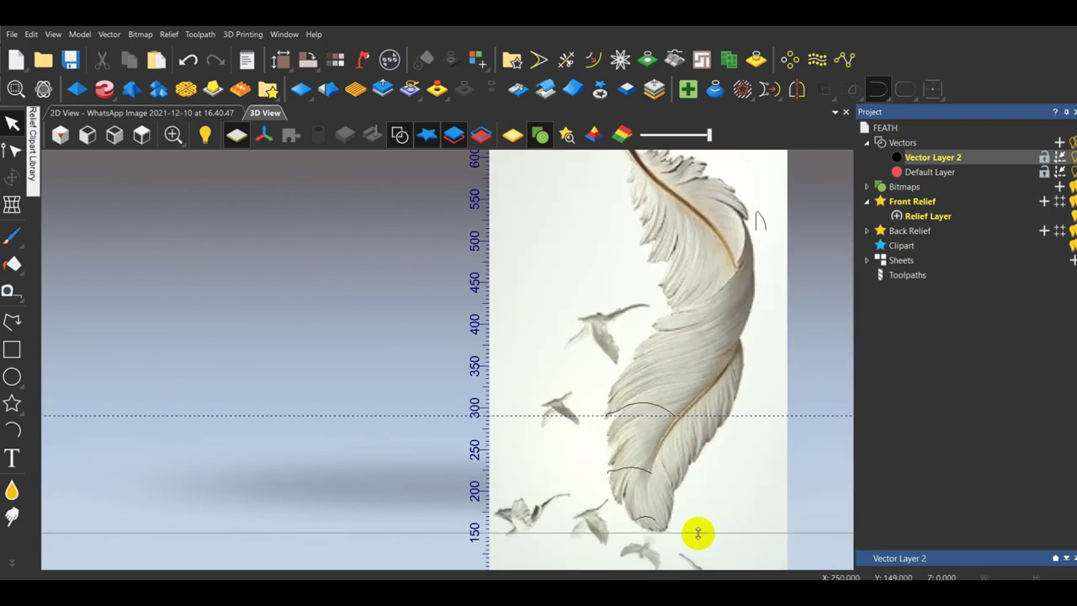
Start a smooth polyline on the lower guideline beside the feather tip, passing through about (227, 154), (270, 165) and (298, 167) mm.
scroll(403, 389, down, 2)
click(12, 326)
scroll(605, 464, up, 9)
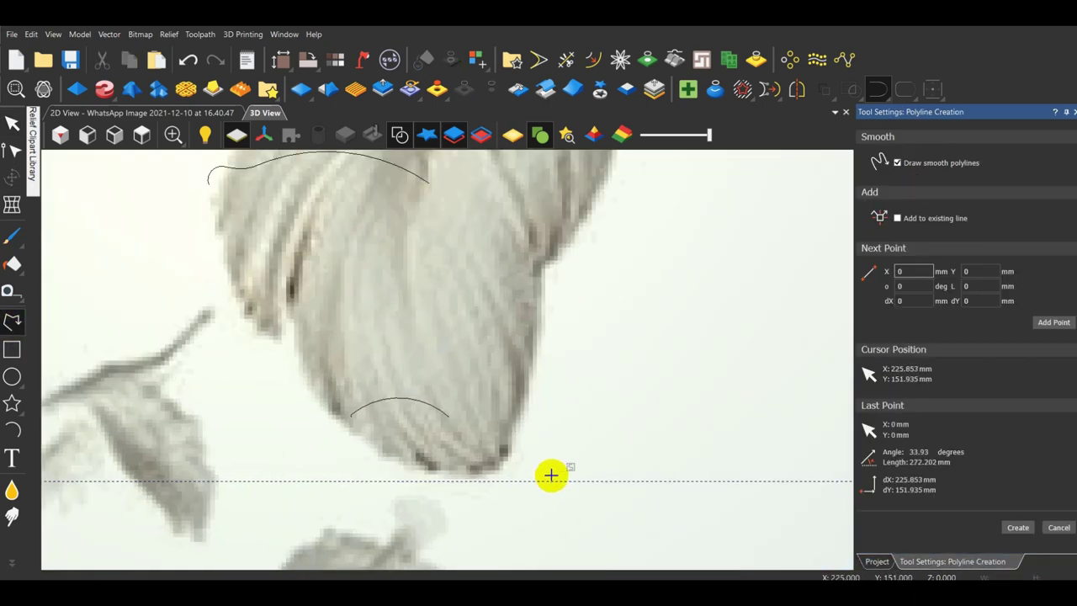
scroll(538, 479, up, 2)
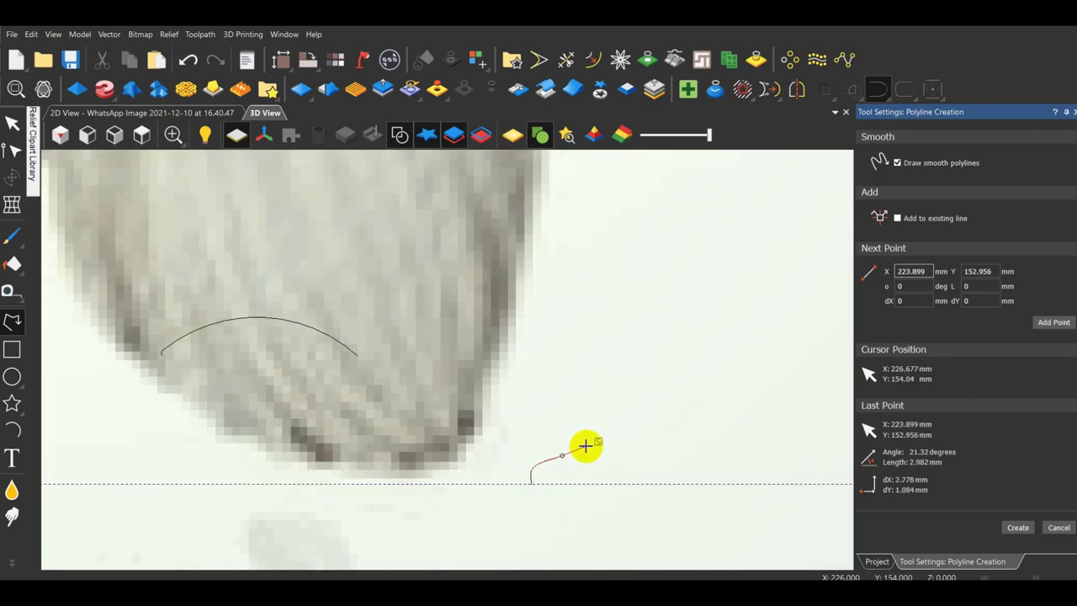
scroll(624, 378, down, 3)
scroll(576, 372, up, 1)
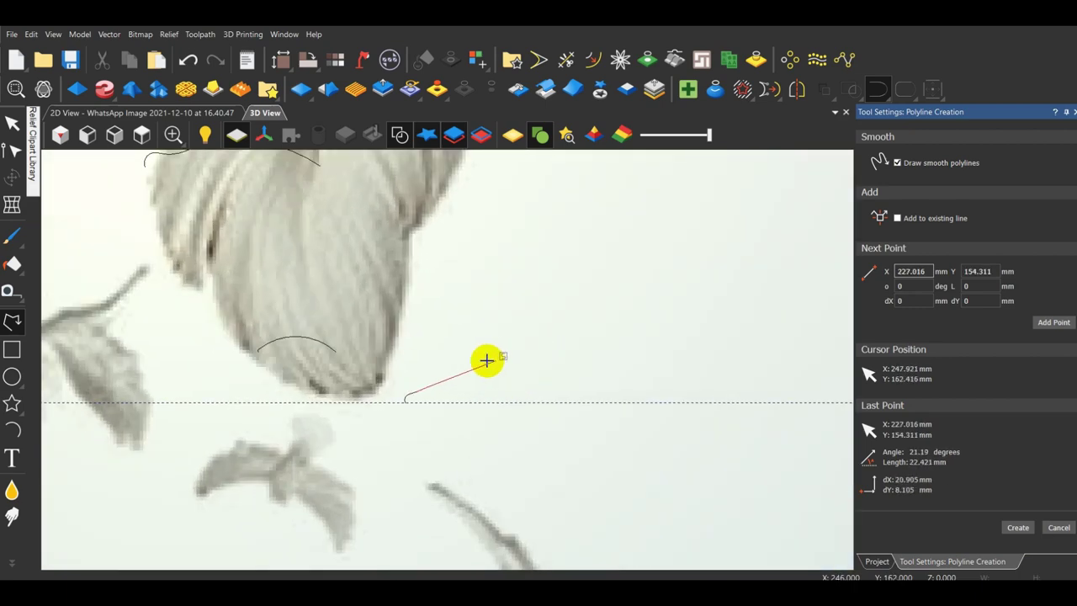
click(570, 350)
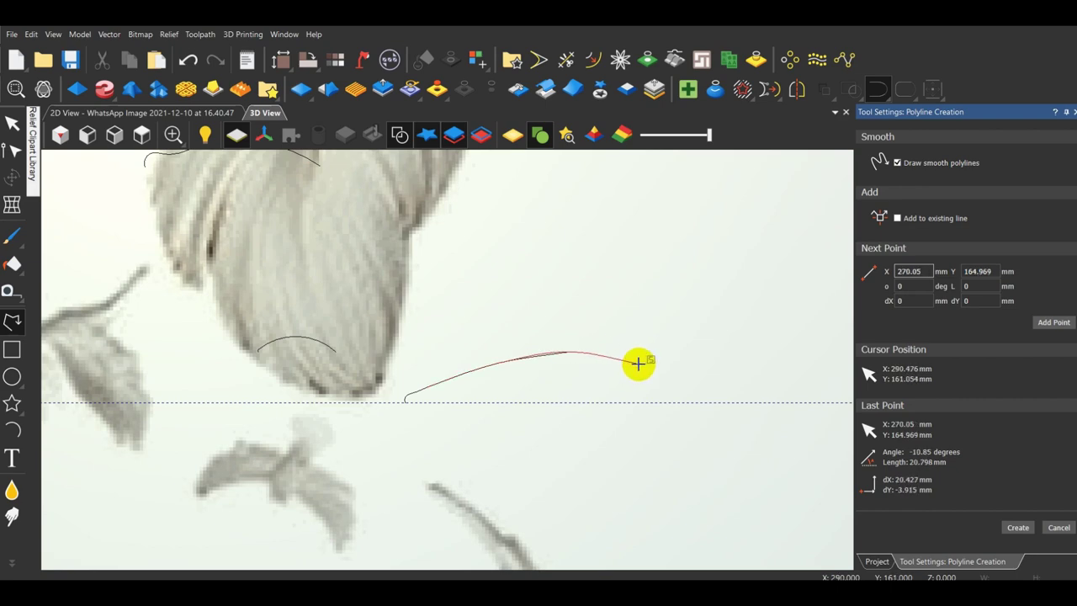
scroll(639, 353, down, 2)
scroll(588, 349, up, 1)
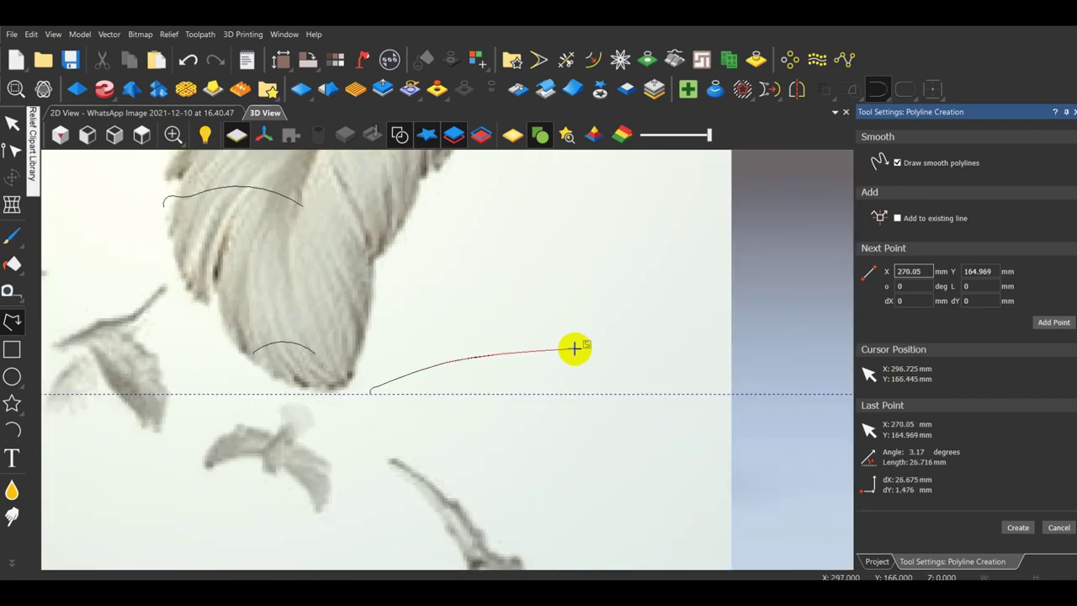
click(580, 345)
Extend the smooth polyline through about (370, 172) and (458, 200) mm, finish it at about (554, 212) mm and deselect it.
scroll(577, 344, down, 2)
scroll(576, 338, up, 1)
scroll(564, 350, up, 2)
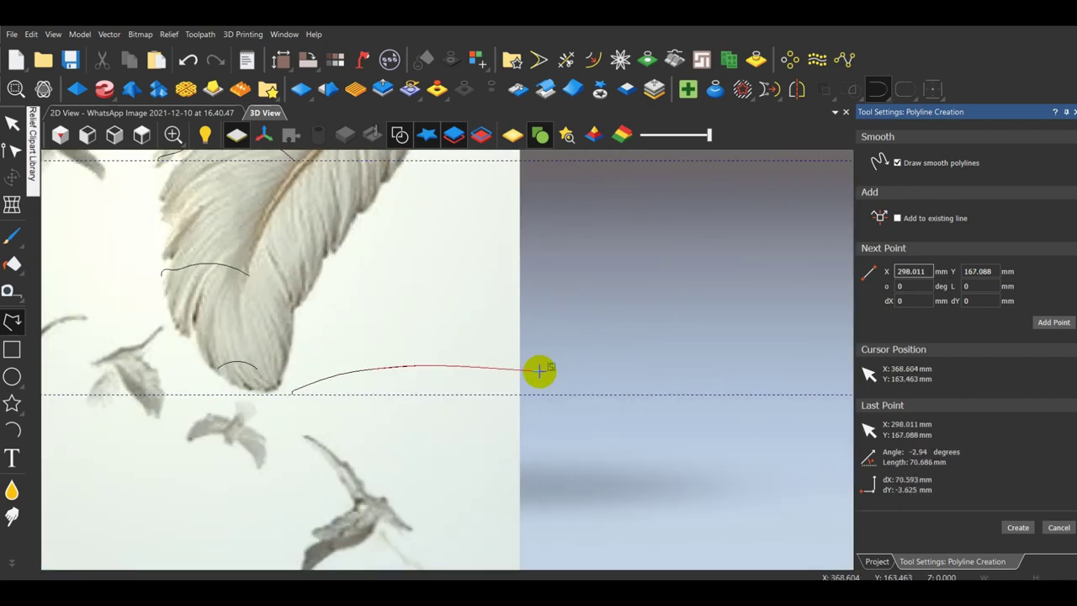
click(542, 355)
scroll(567, 341, down, 2)
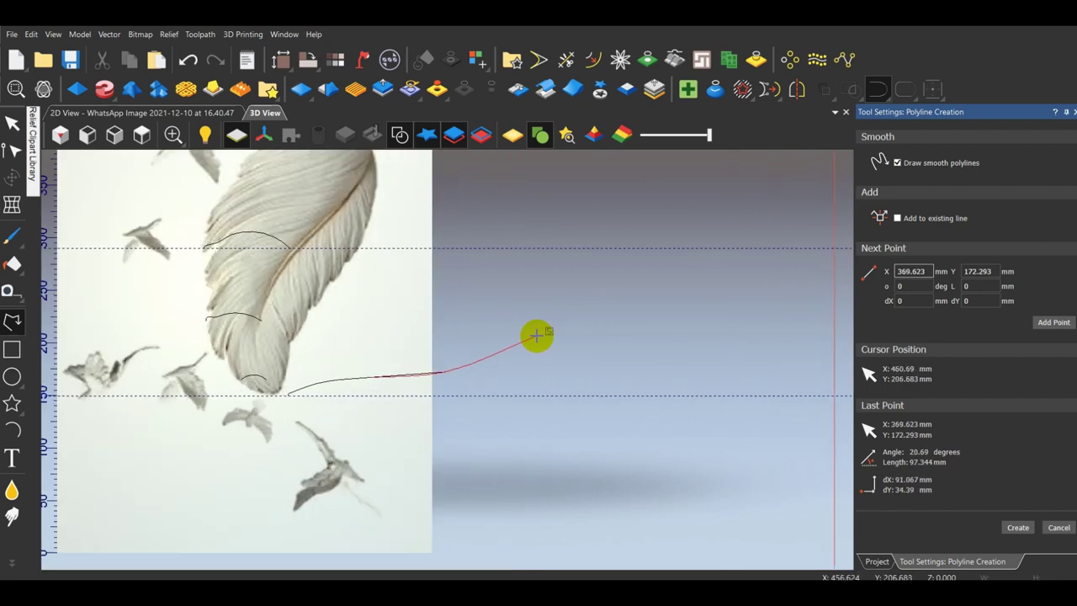
click(538, 342)
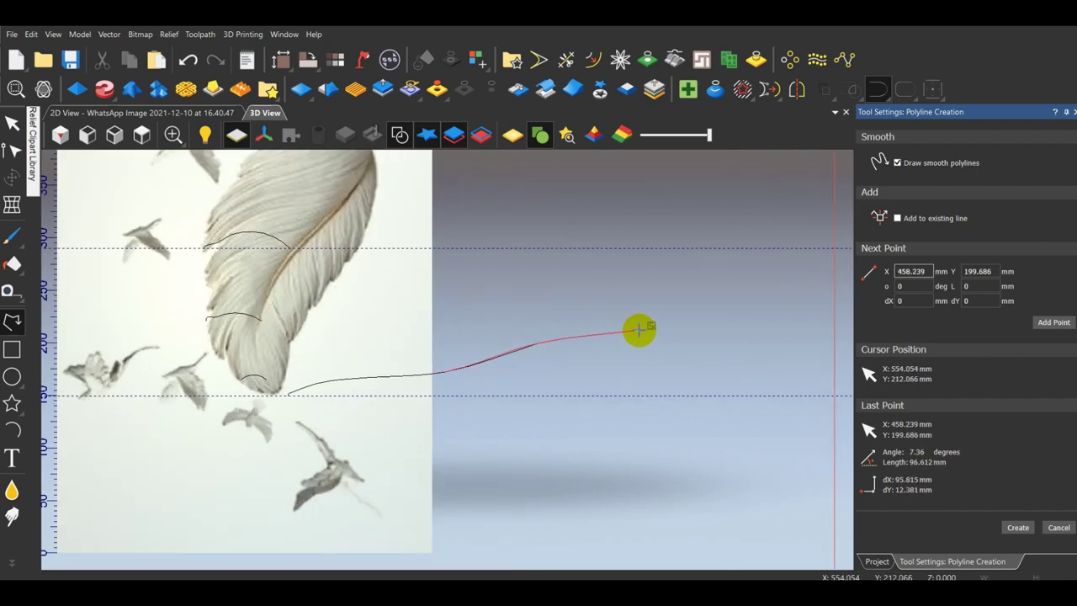
click(639, 330)
key(Escape)
click(647, 439)
scroll(537, 350, down, 4)
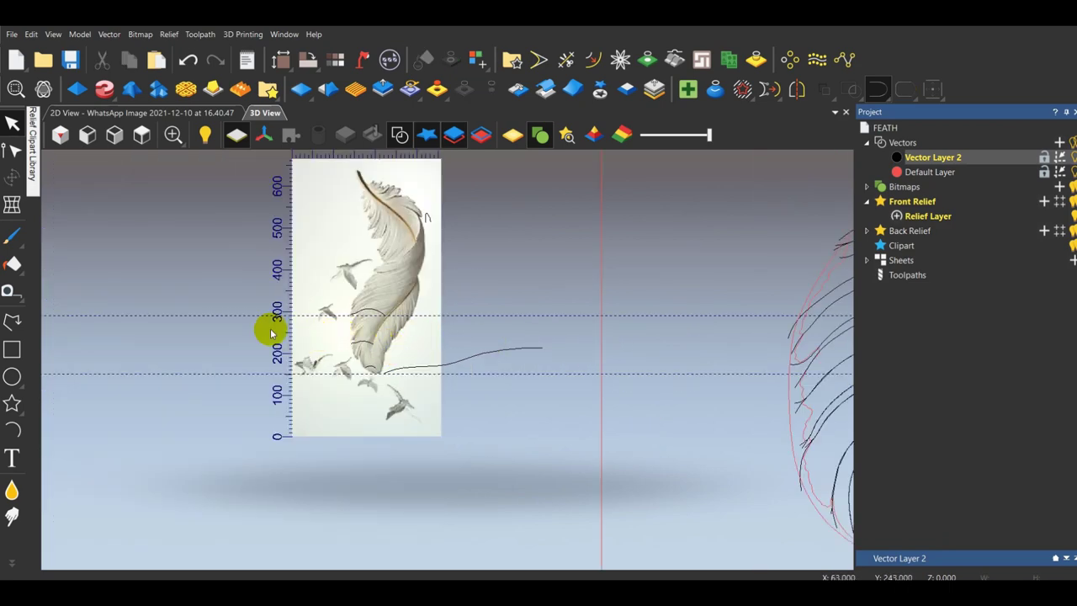
Edit the nodes near the outer end of the long profile beside the feather tip, shifting points and deleting the surplus node.
scroll(416, 327, up, 5)
click(474, 451)
click(12, 152)
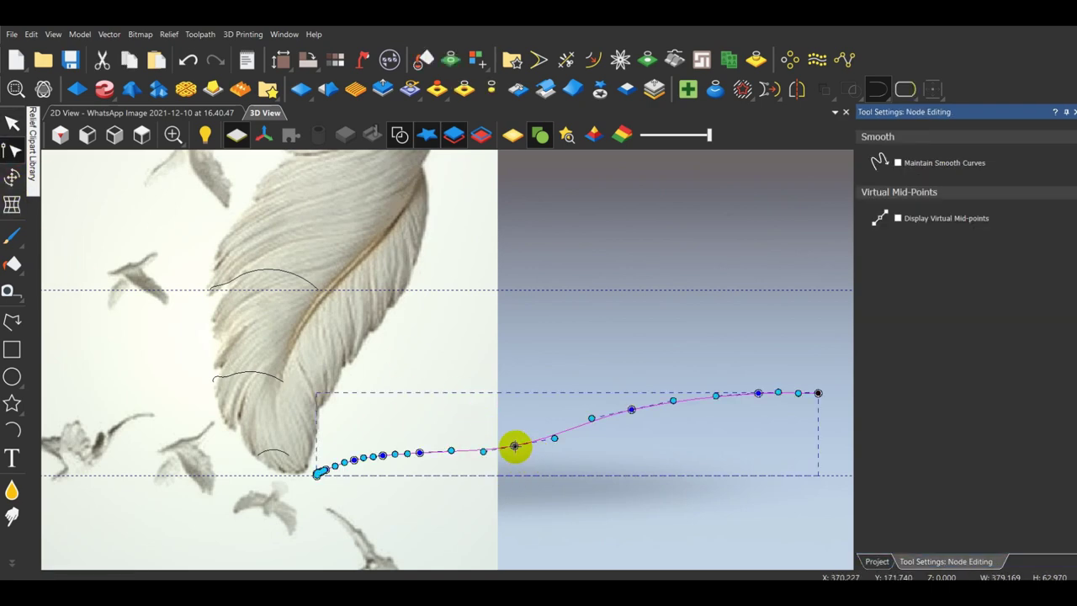
scroll(634, 347, down, 2)
scroll(636, 340, up, 4)
drag(482, 390, 435, 364)
drag(574, 367, 590, 397)
scroll(590, 397, up, 2)
key(Delete)
scroll(586, 395, down, 5)
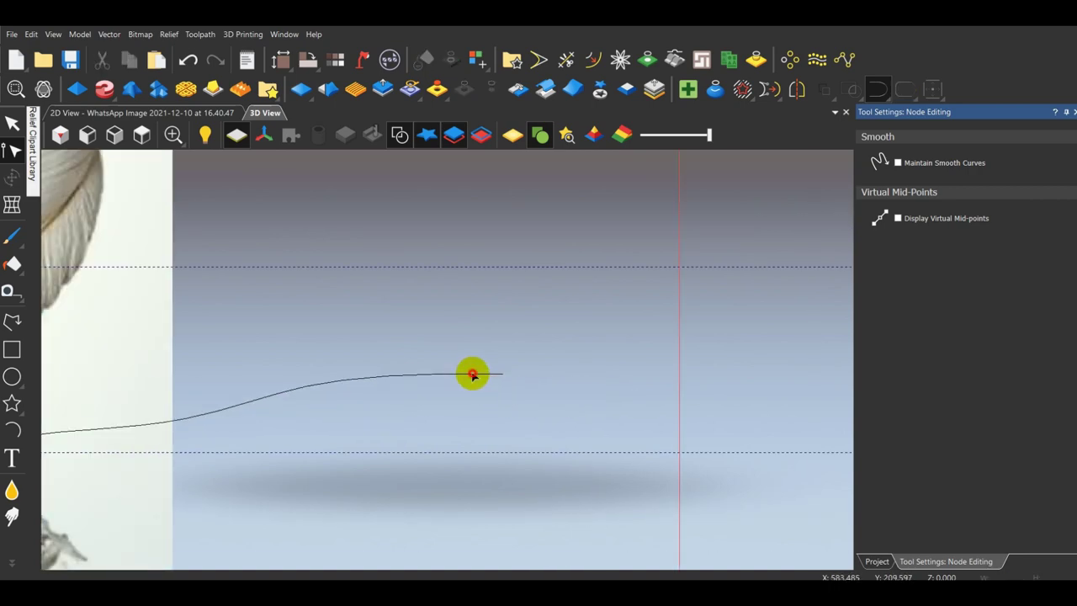
Move the long profile's end node to about (586, 220) mm and adjust its tangent so the end levels off.
click(474, 374)
scroll(496, 374, up, 2)
drag(522, 377, 461, 350)
drag(330, 351, 366, 354)
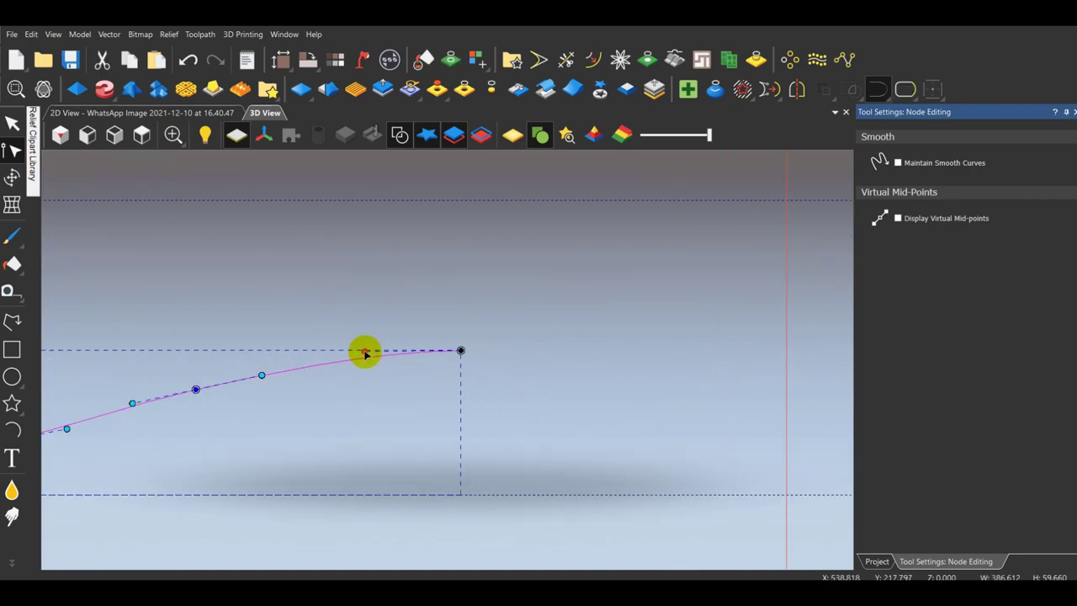
scroll(433, 360, down, 4)
scroll(450, 363, up, 3)
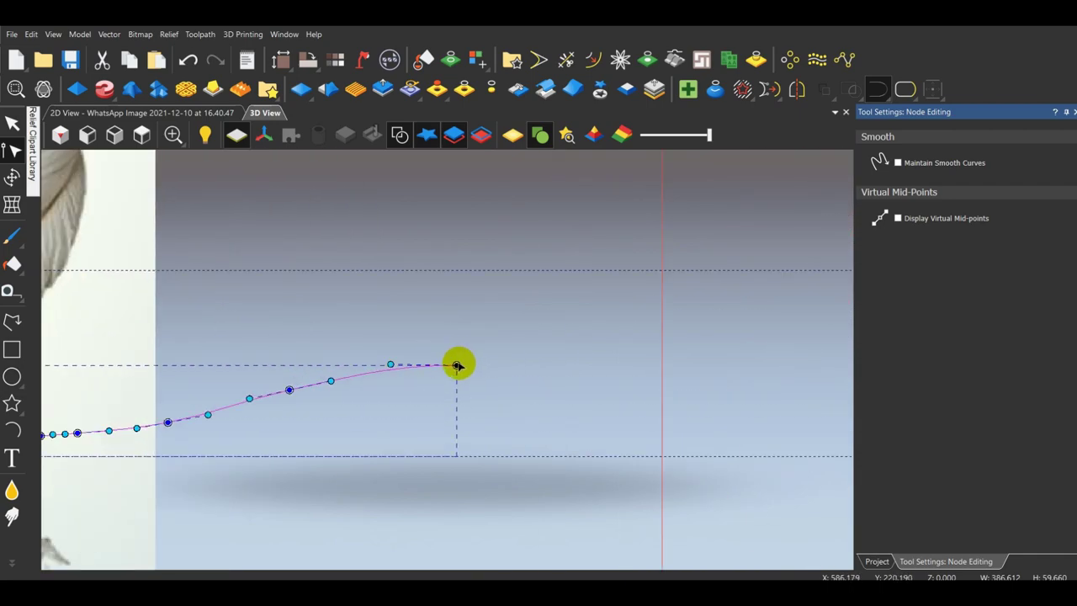
Draw a descending arc about 57 x 18 mm outward from the long profile's end and join it smoothly to the profile.
click(19, 430)
scroll(375, 390, down, 3)
scroll(469, 375, up, 5)
click(612, 473)
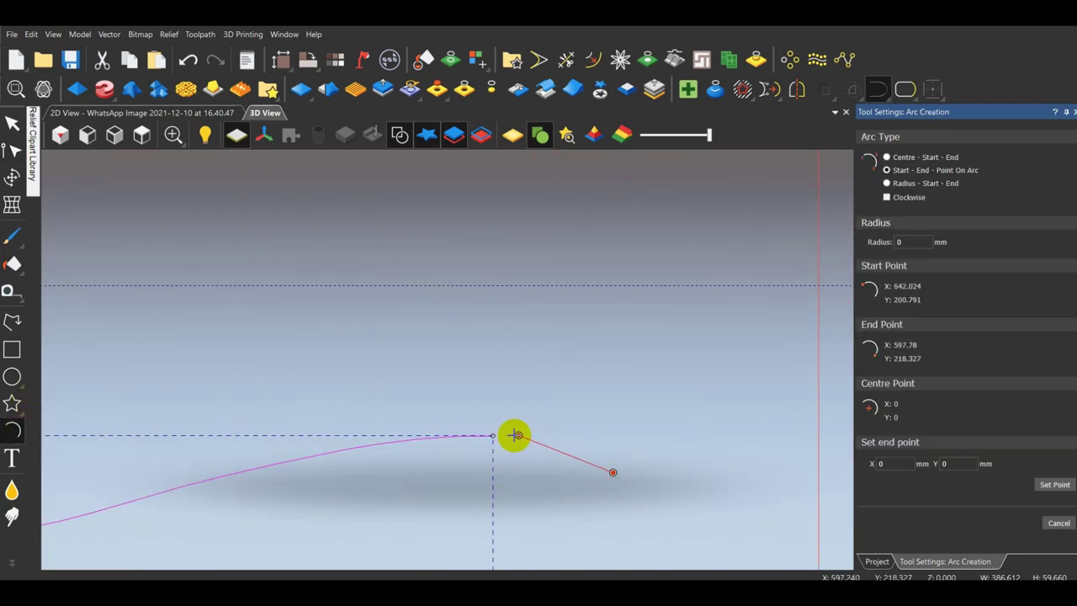
click(493, 436)
scroll(499, 442, up, 4)
click(555, 432)
scroll(539, 427, down, 4)
key(Escape)
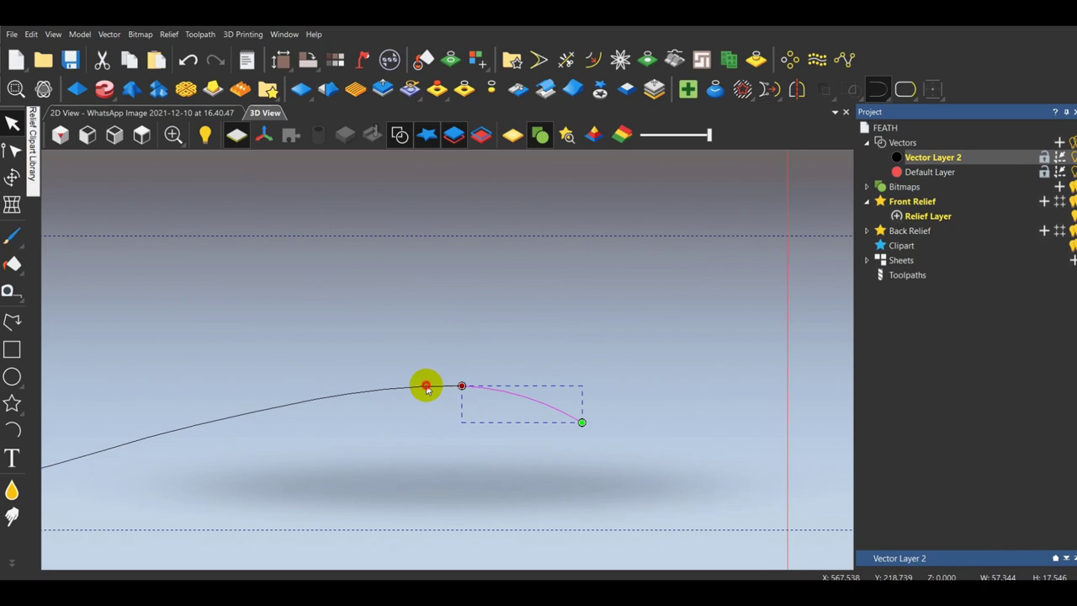
shift+click(427, 387)
scroll(446, 362, down, 4)
click(877, 89)
Draw a vertical line from the arc's outer end down to the lowest guideline, join it to the profile and deselect it.
click(12, 322)
scroll(475, 384, up, 3)
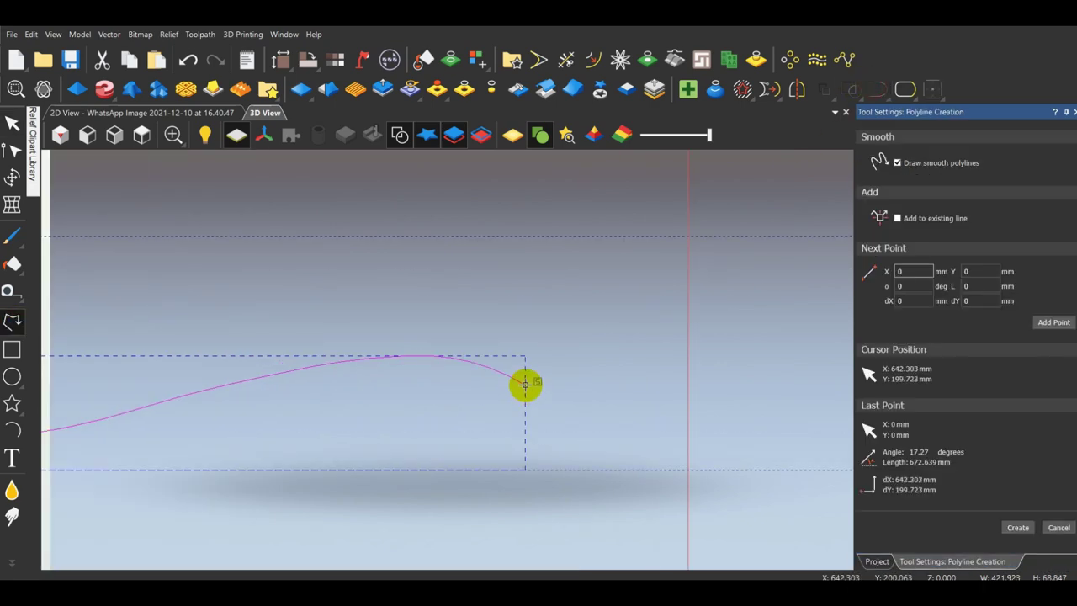
click(525, 385)
click(524, 469)
key(Escape)
shift+click(506, 374)
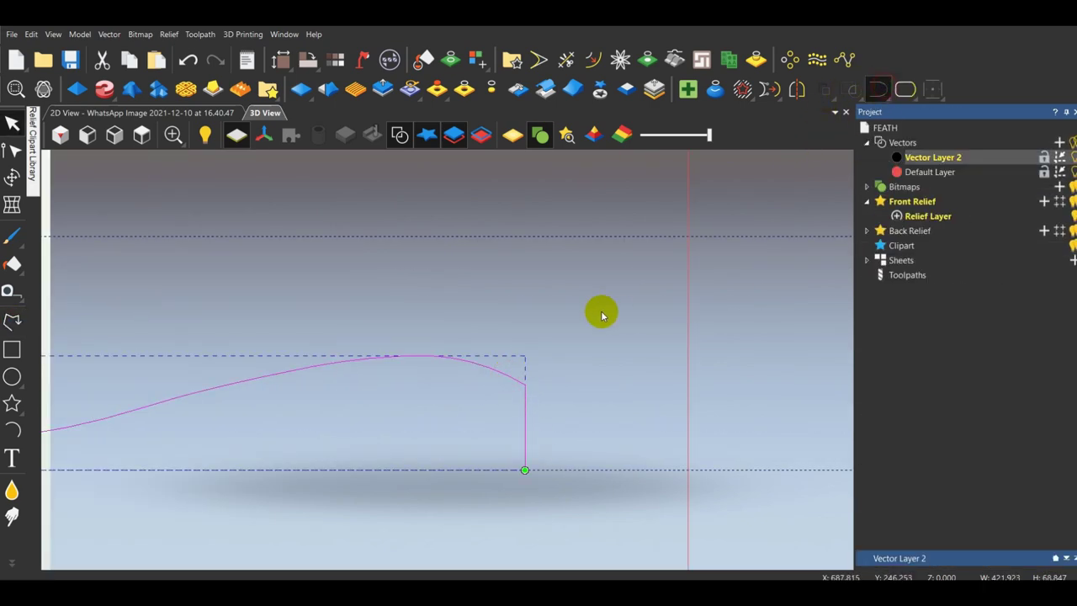
scroll(412, 479, down, 3)
click(409, 484)
Draw a smooth hump-shaped polyline about 38 x 73 mm over the feather's upper twist, starting at about (274, 399) mm, and deselect it.
scroll(483, 402, down, 5)
scroll(340, 278, up, 7)
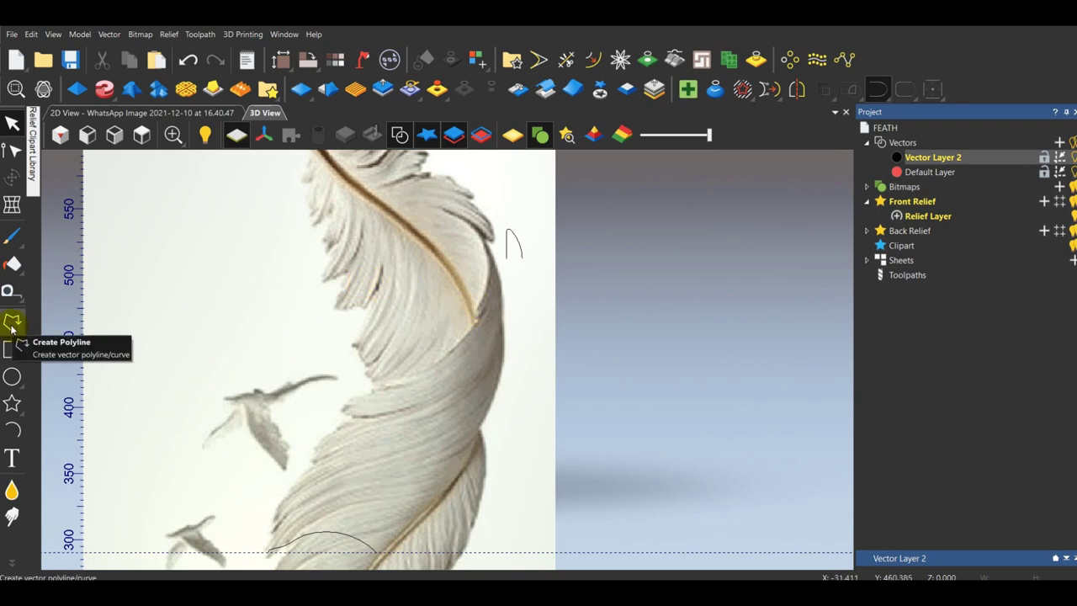
click(11, 323)
scroll(440, 385, up, 2)
click(437, 452)
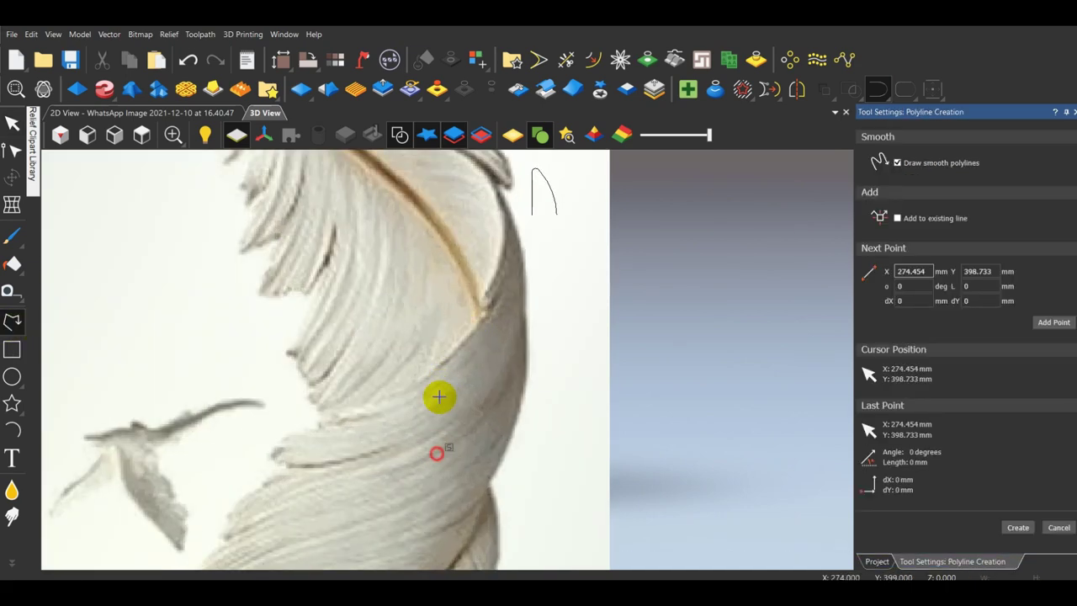
scroll(440, 317, up, 2)
click(441, 296)
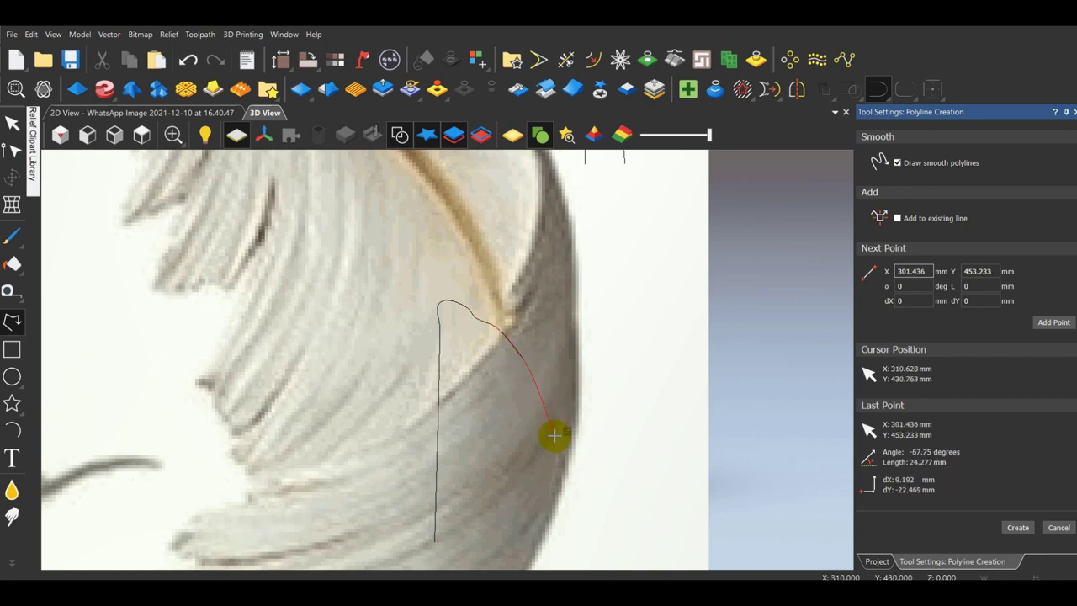
key(Escape)
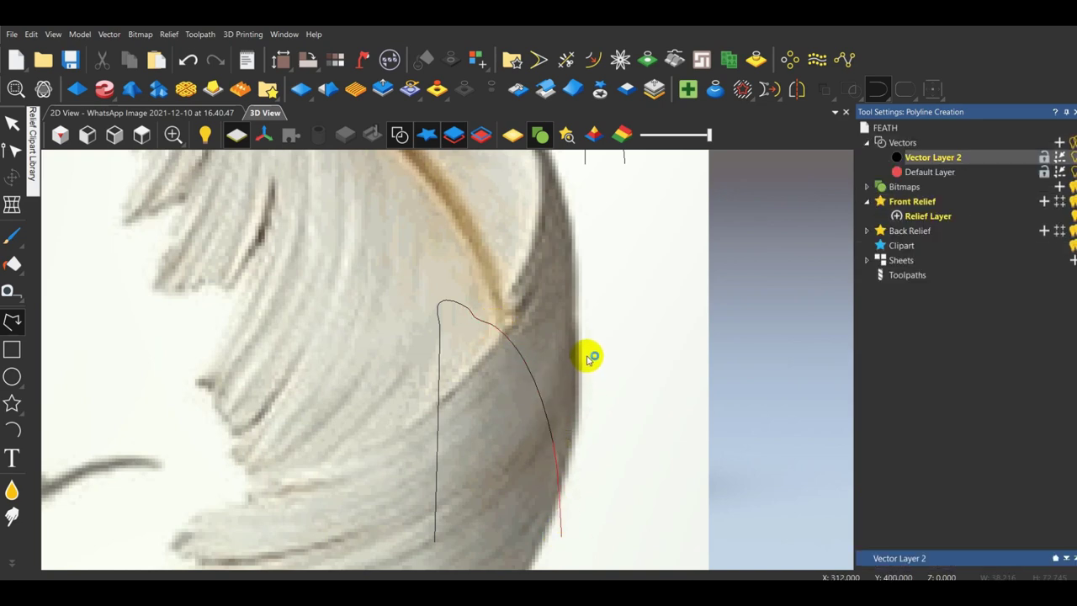
scroll(586, 354, down, 5)
click(572, 397)
Draw a smooth cross-section polyline about 92 x 38 mm over the middle of the feather, from its outer edge towards the central rib.
scroll(439, 394, down, 1)
click(12, 324)
scroll(404, 412, up, 6)
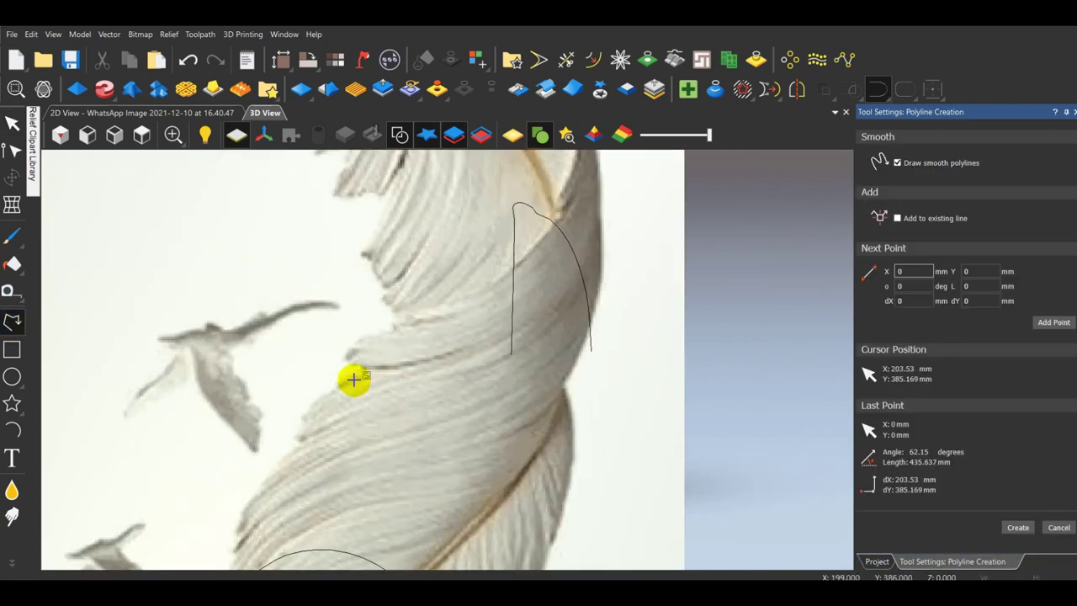
click(386, 348)
click(416, 342)
click(484, 340)
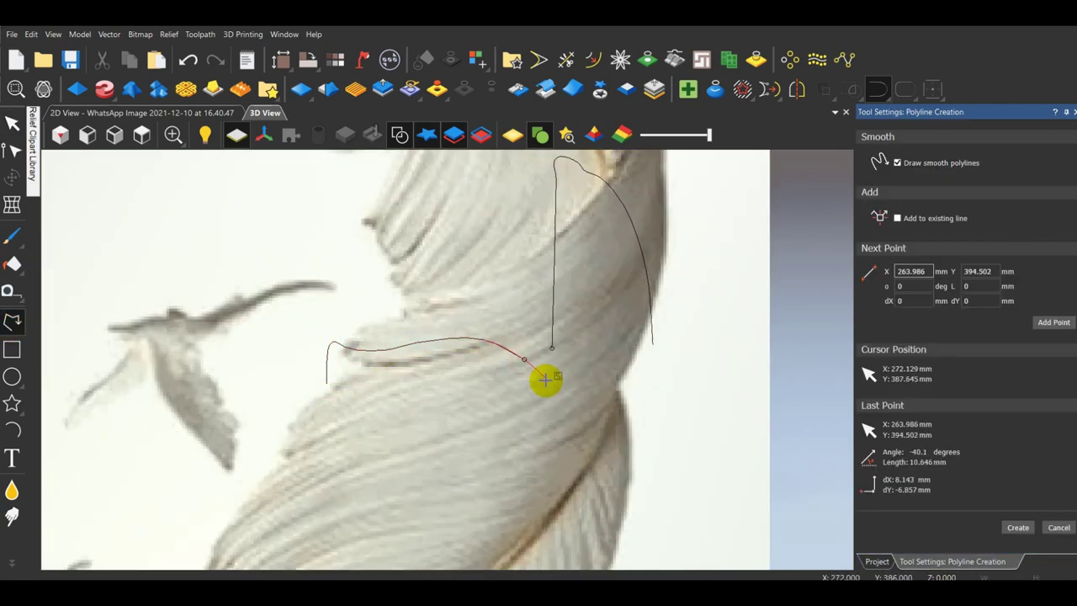
click(569, 438)
key(Escape)
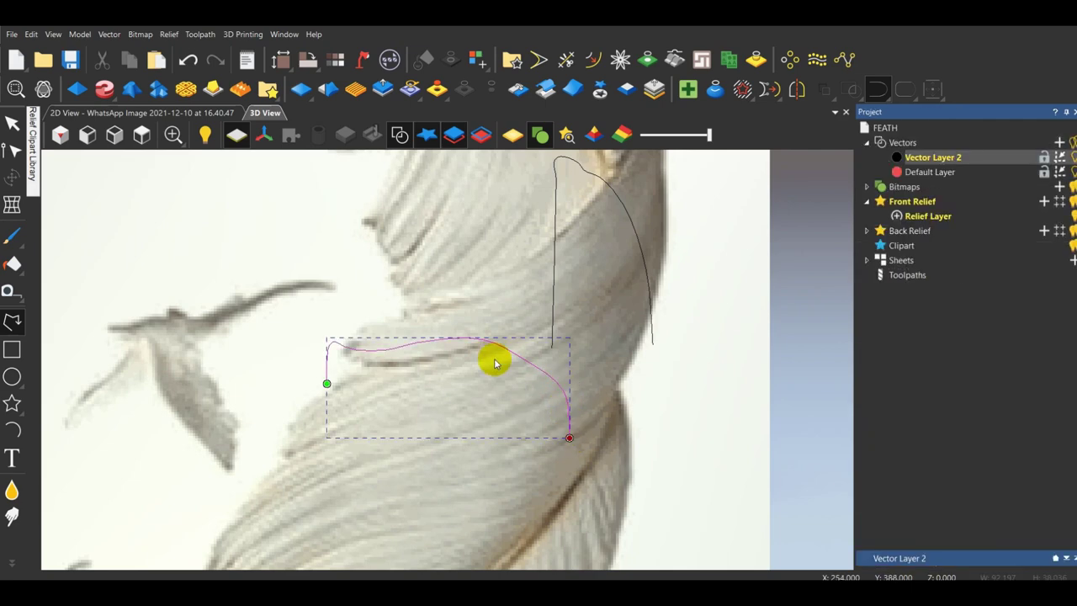
Move the new cross-section curve down the feather, tilt it anticlockwise and widen it to about 104 mm to span edge to rib.
drag(494, 344, 480, 386)
drag(656, 509, 673, 484)
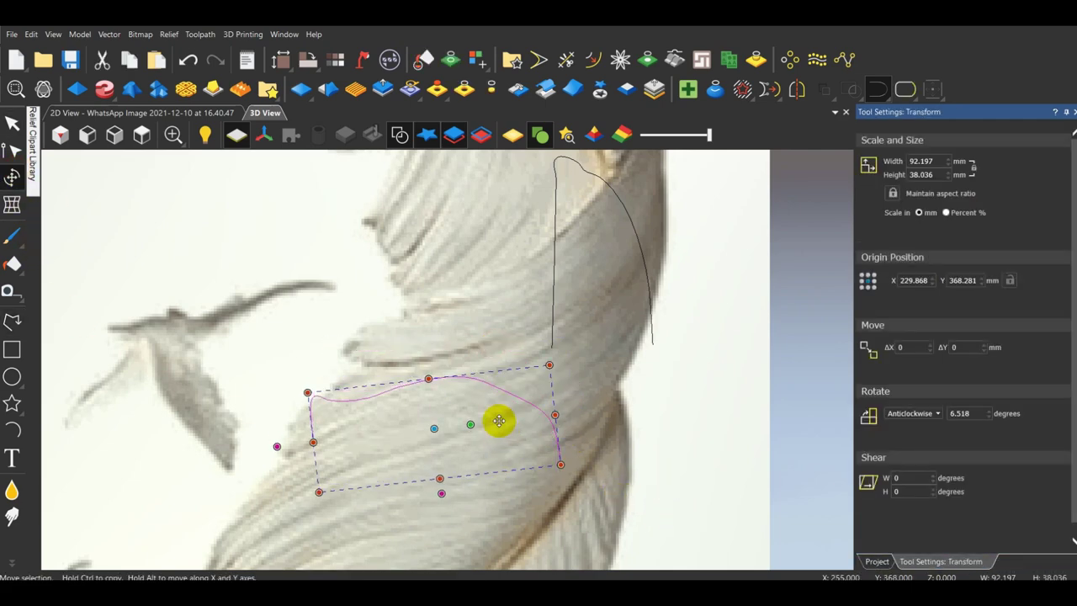
drag(499, 392, 455, 440)
drag(512, 461, 543, 457)
drag(654, 477, 651, 471)
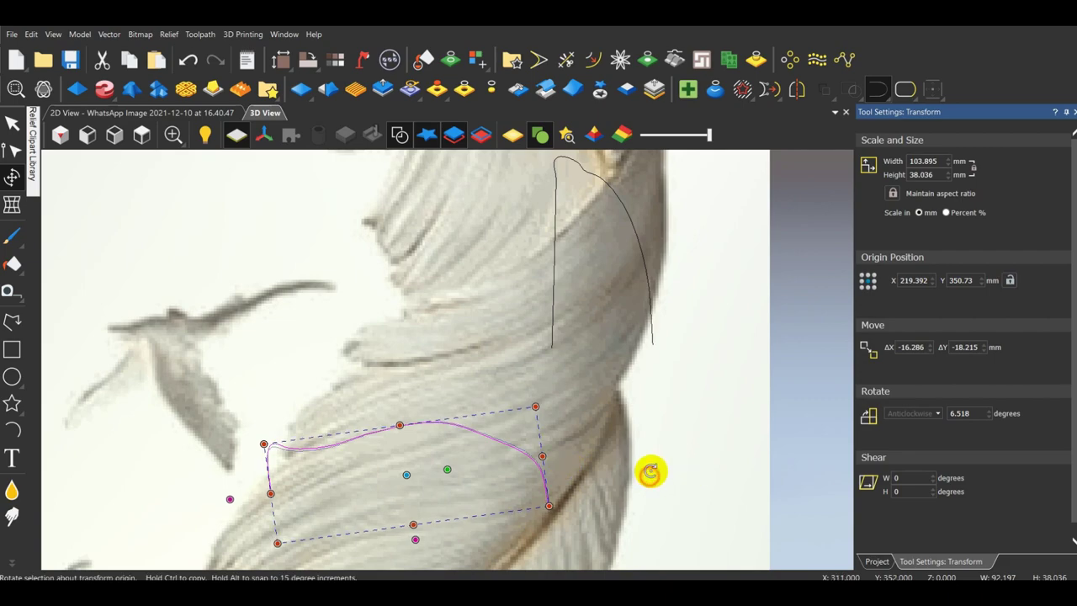
right_click(661, 456)
click(735, 404)
Insert a vertical guideline at about X 314 mm and a horizontal guideline, aligning the horizontal one with the cross-section curve's rib-side end.
right_click(656, 475)
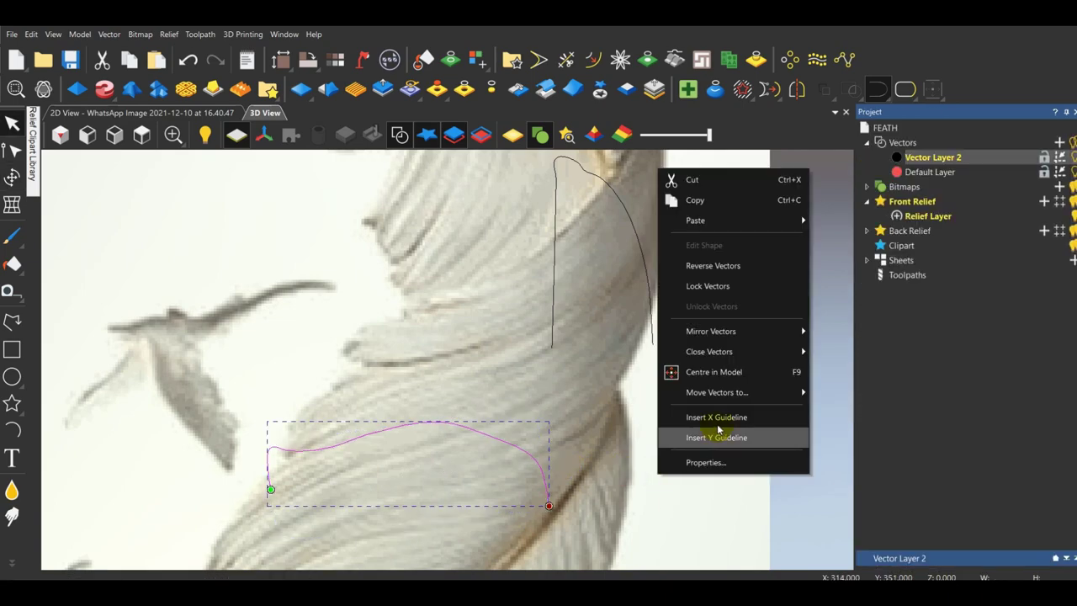
click(717, 432)
right_click(717, 441)
click(775, 396)
drag(631, 440, 547, 504)
scroll(564, 497, down, 2)
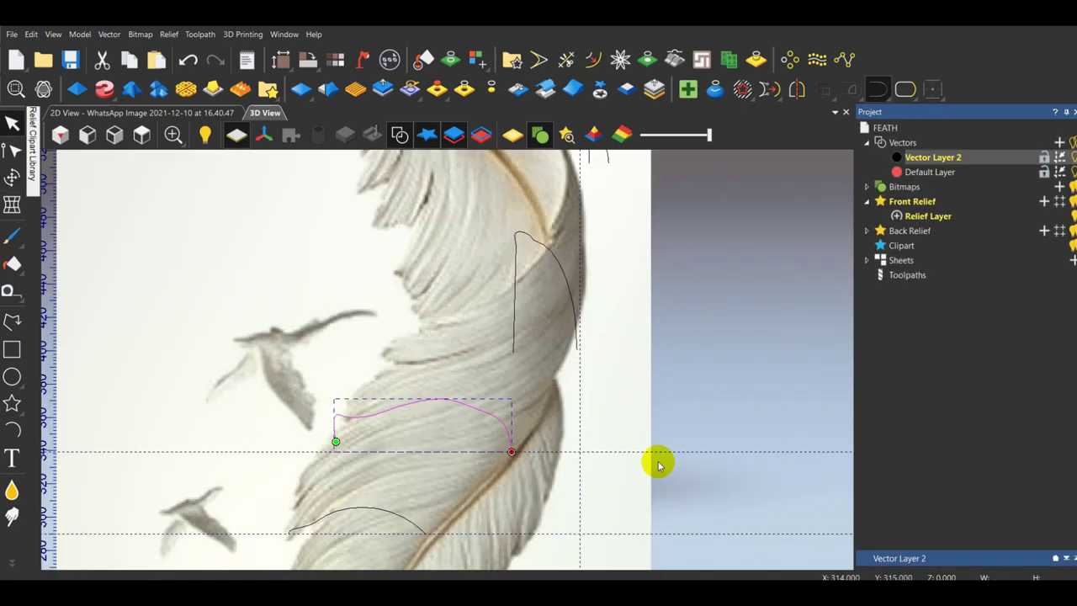
click(658, 462)
Rotate and stretch the cross-section curve so its outer end sits closer to the new horizontal guideline at the feather's edge.
click(334, 435)
click(12, 177)
scroll(349, 403, up, 4)
drag(327, 349, 316, 370)
drag(329, 450, 316, 473)
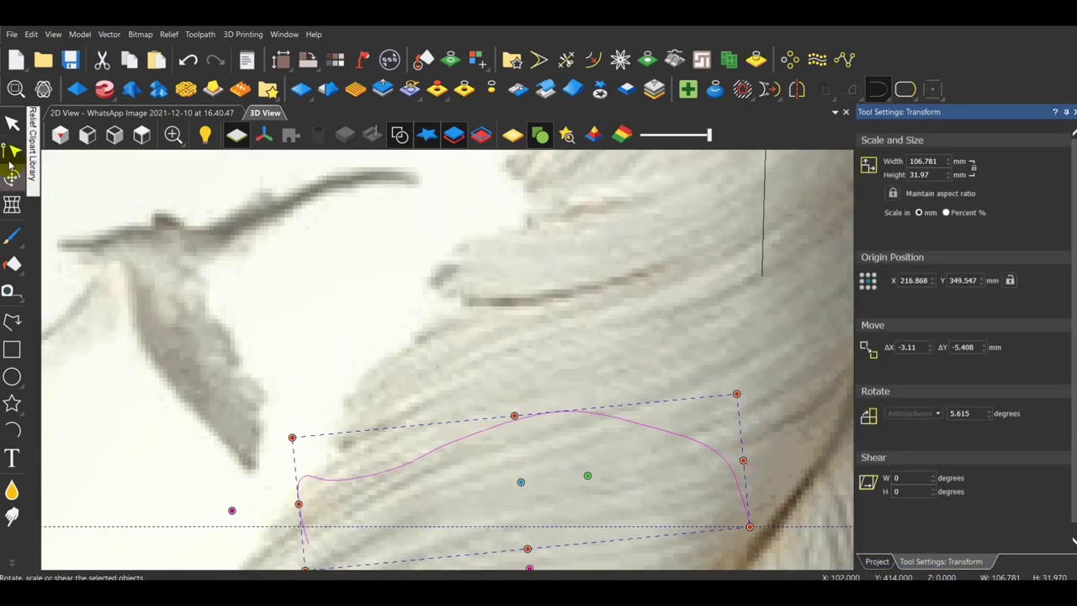
Bring the cross-section curve's outer end node down onto the horizontal guideline and deselect the curve.
click(12, 152)
scroll(305, 526, up, 3)
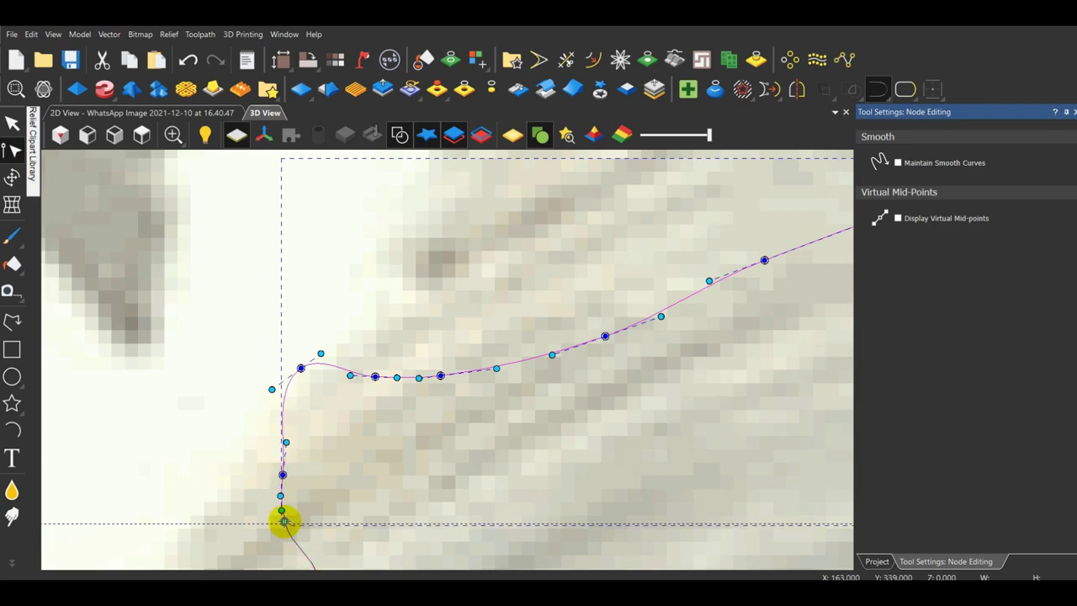
scroll(284, 521, down, 2)
click(373, 376)
scroll(446, 437, down, 3)
click(562, 315)
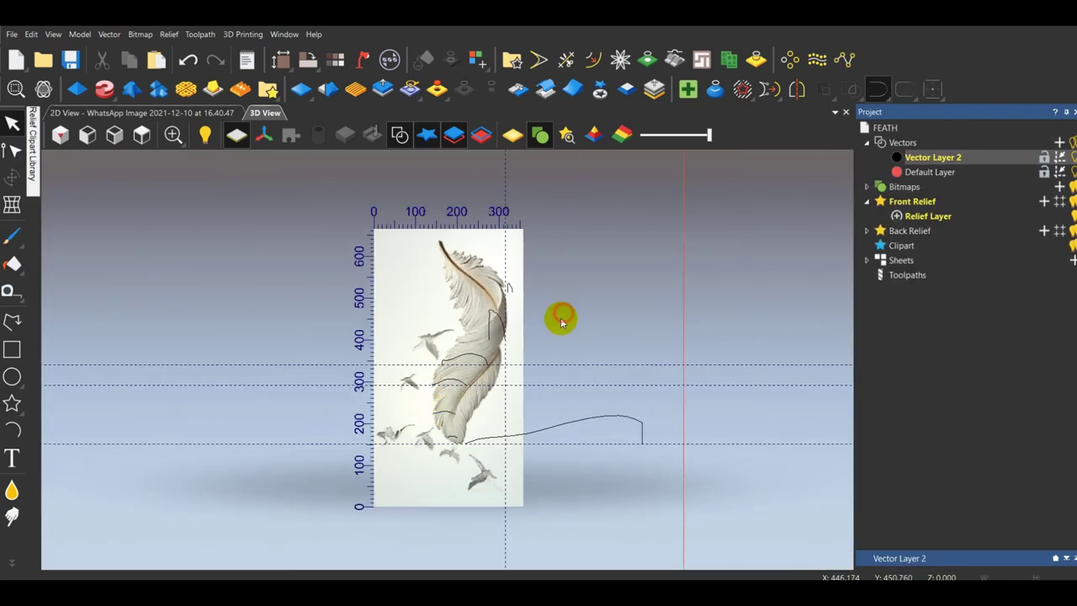
Draw a 357 x 665 mm rectangle around the feather reference image.
scroll(529, 429, up, 3)
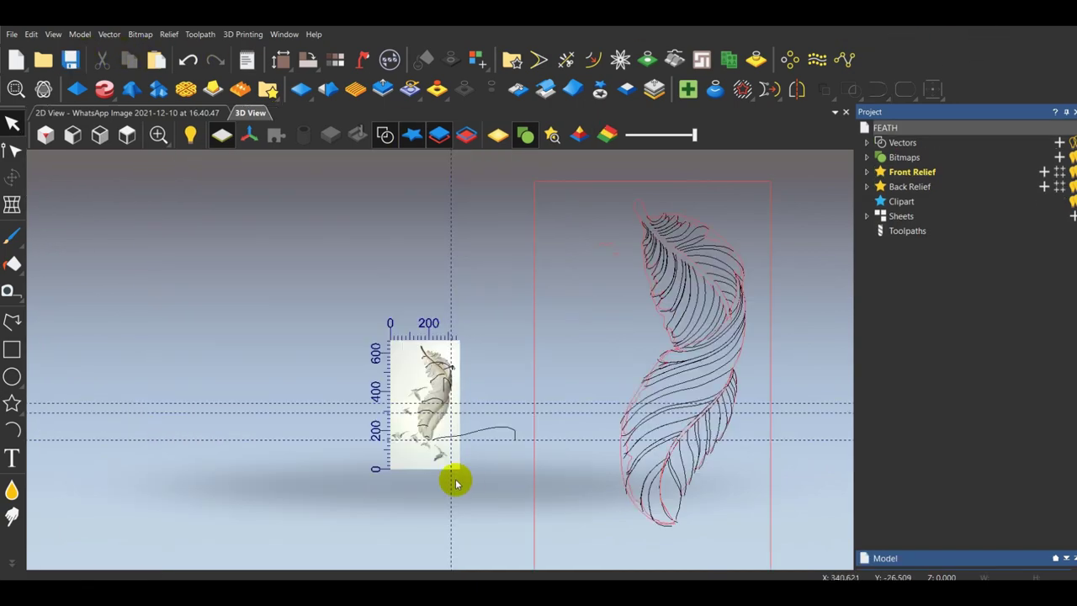
scroll(458, 482, up, 3)
click(11, 351)
drag(313, 200, 450, 456)
key(Escape)
Duplicate the rectangle and the curves inside it, without the long profile, onto the blank area beside the image's ruler.
scroll(315, 225, down, 1)
drag(315, 225, 573, 488)
scroll(413, 291, down, 1)
scroll(474, 363, up, 1)
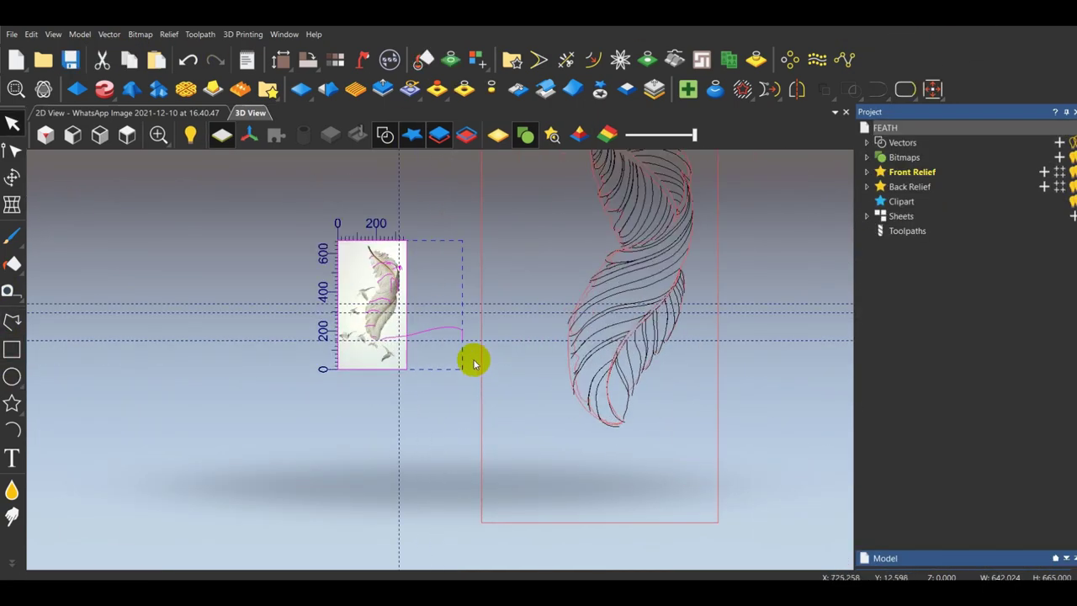
ctrl+drag(340, 243, 200, 231)
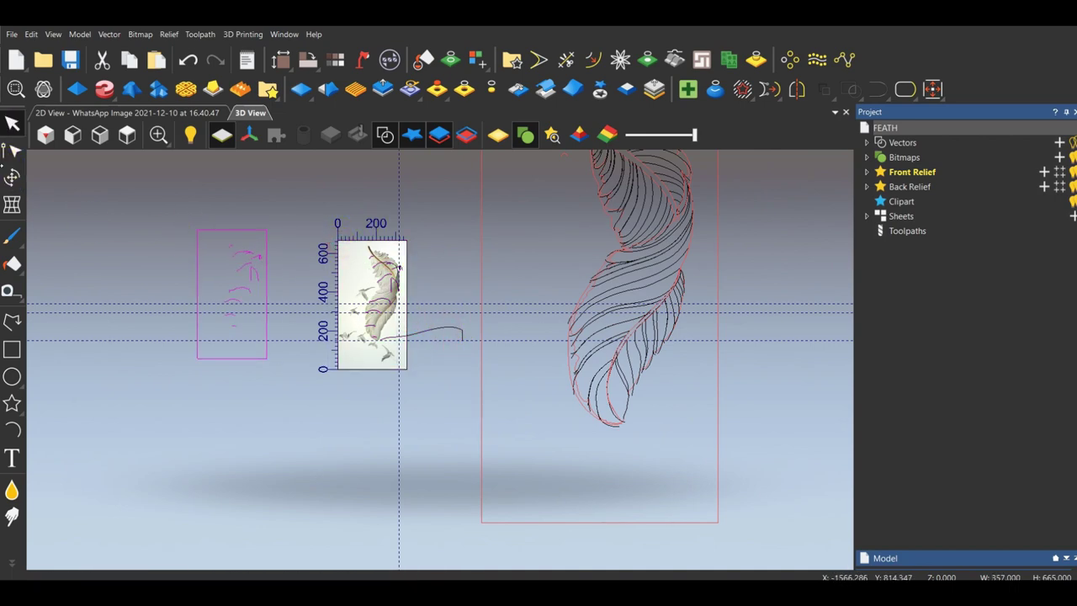
Scale the duplicated rectangle and curves proportionally to a width of 1220 mm.
click(12, 177)
scroll(840, 244, down, 1)
drag(937, 160, 881, 163)
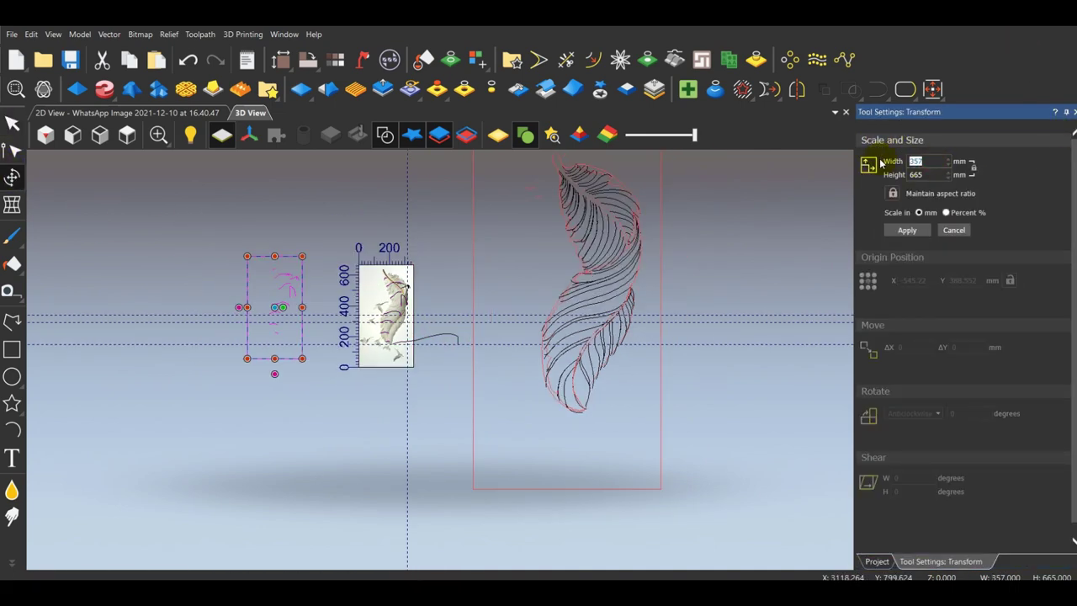
click(911, 231)
scroll(580, 282, down, 2)
Cut the scaled rectangle and curves to the clipboard and switch to the open vg model.
right_click(306, 271)
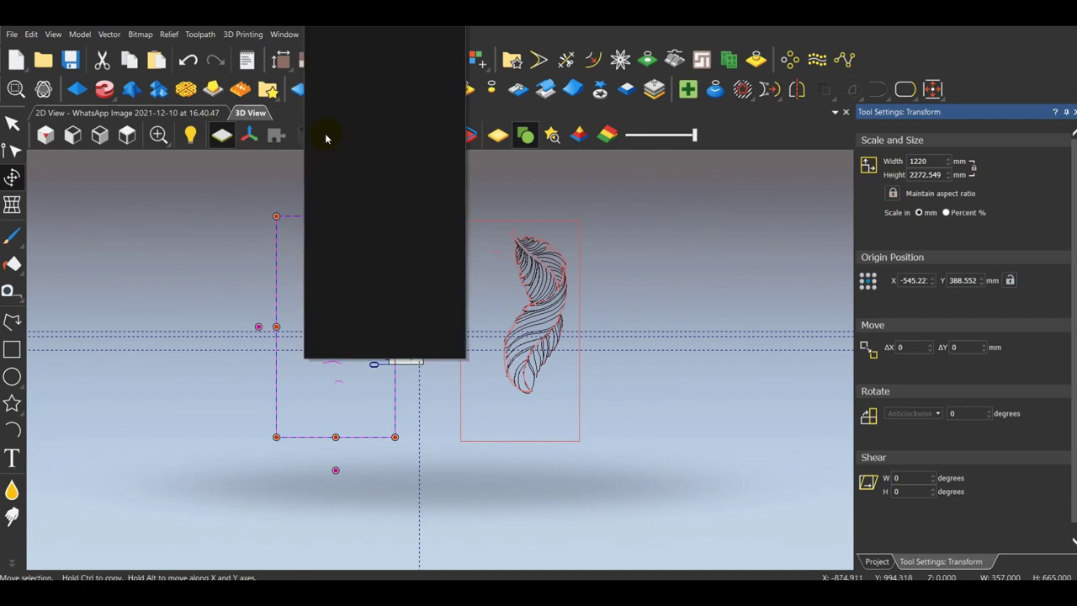
click(338, 40)
click(649, 592)
click(554, 523)
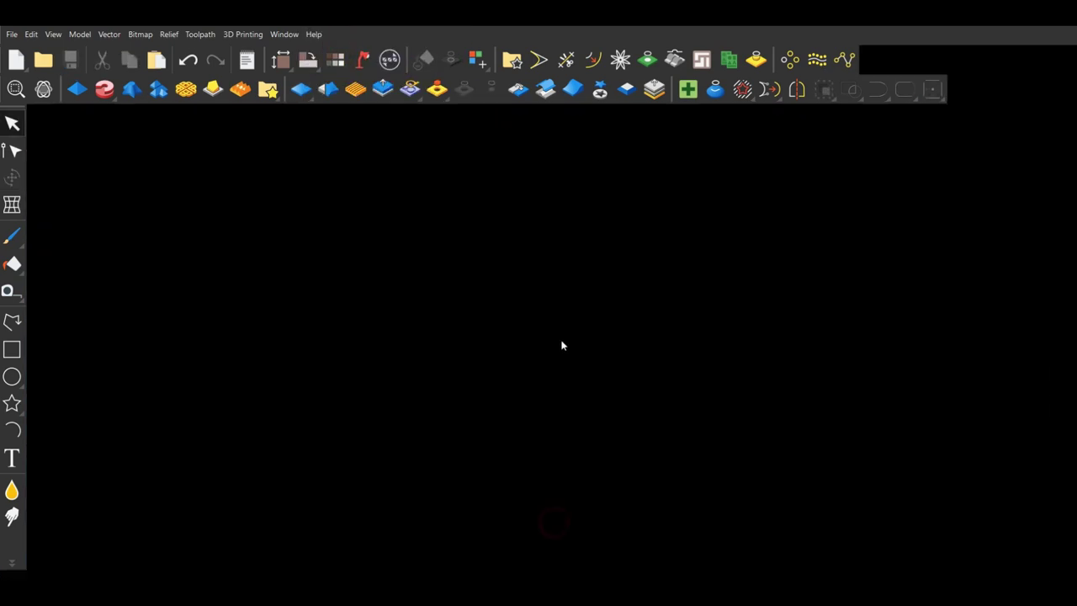
Add Vector Layer 3 to the vg model and set its colour to the preset orange.
click(1061, 144)
click(898, 158)
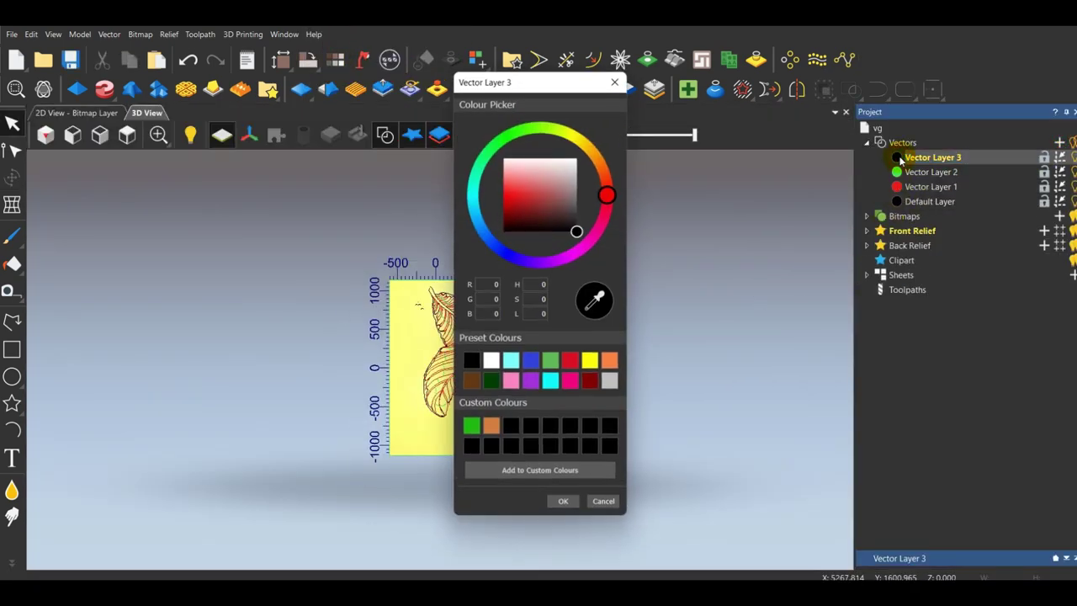
click(598, 155)
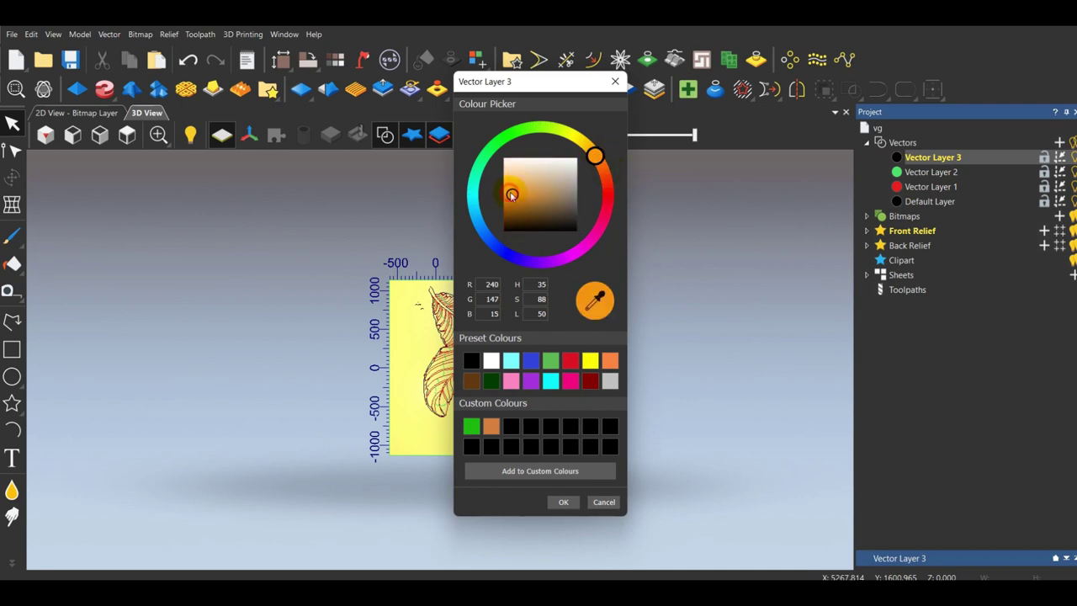
click(611, 359)
click(573, 506)
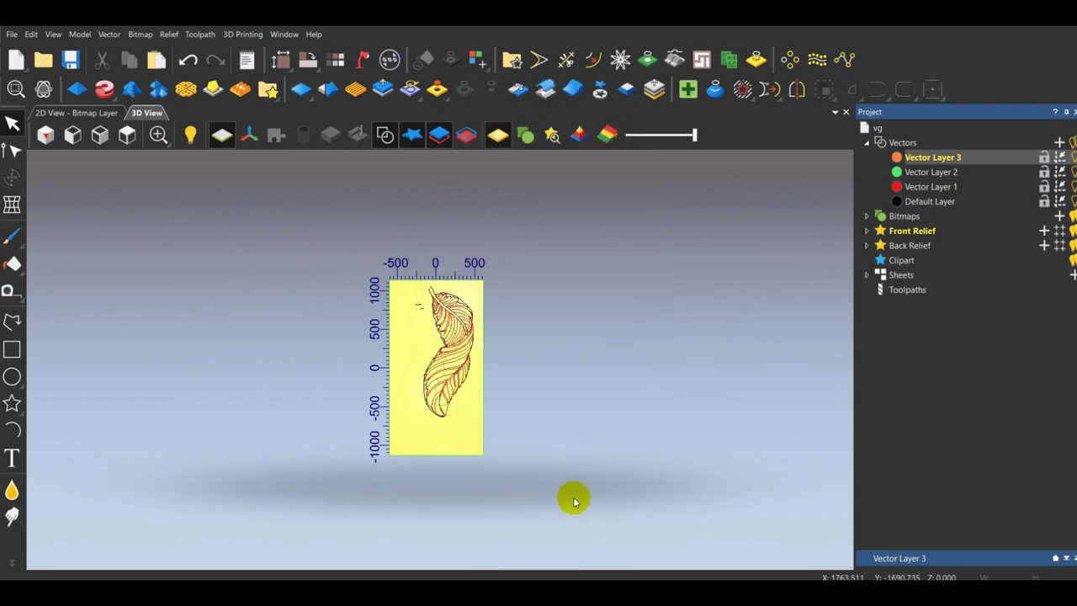
Paste the scaled rectangle and curves onto Vector Layer 3, centre them in the model and deselect them.
scroll(509, 360, up, 3)
right_click(528, 275)
mouse_move(580, 287)
click(683, 288)
scroll(608, 316, down, 2)
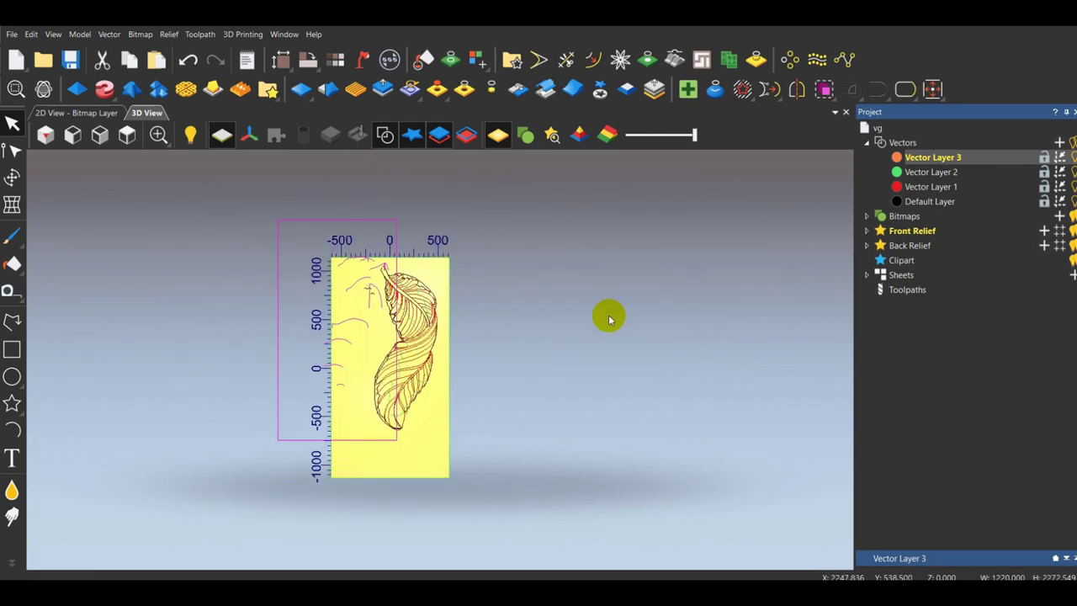
key(F9)
click(573, 328)
scroll(368, 366, up, 4)
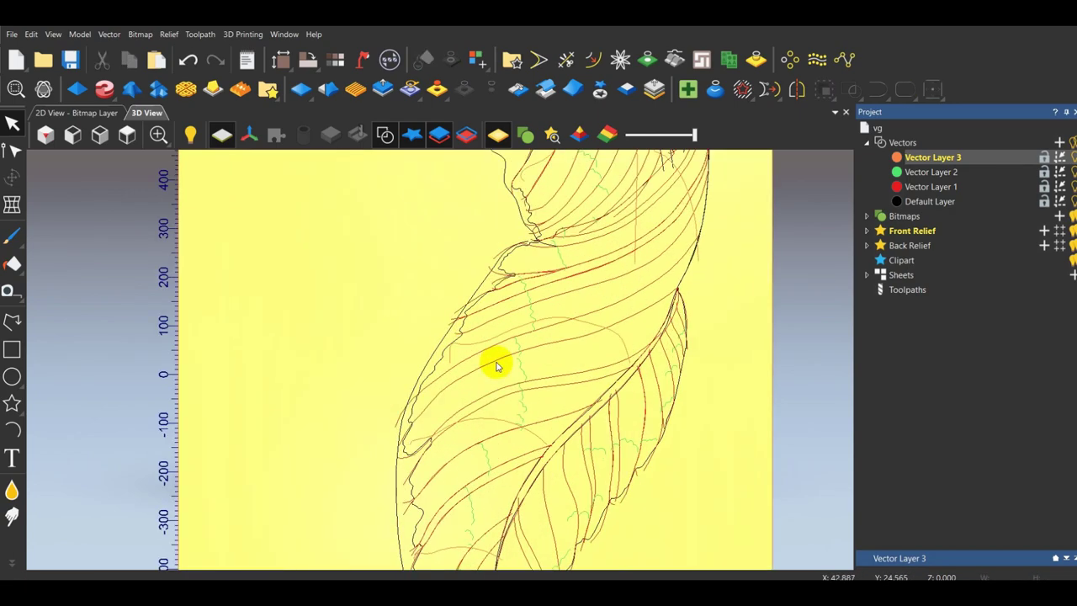
Change the colour of Vector Layer 3 to magenta.
click(896, 159)
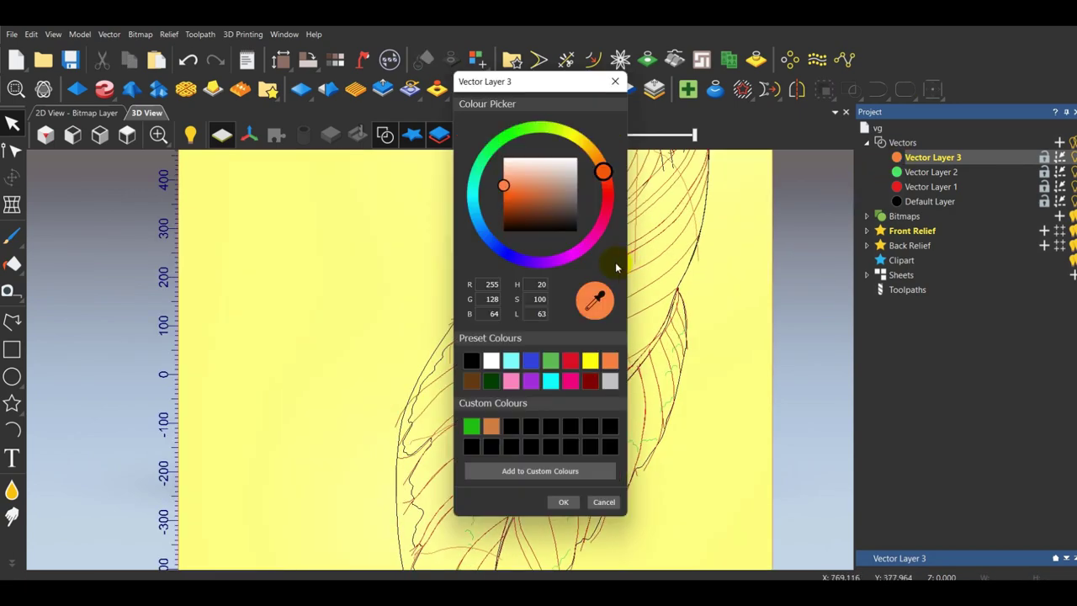
click(564, 502)
scroll(614, 303, down, 4)
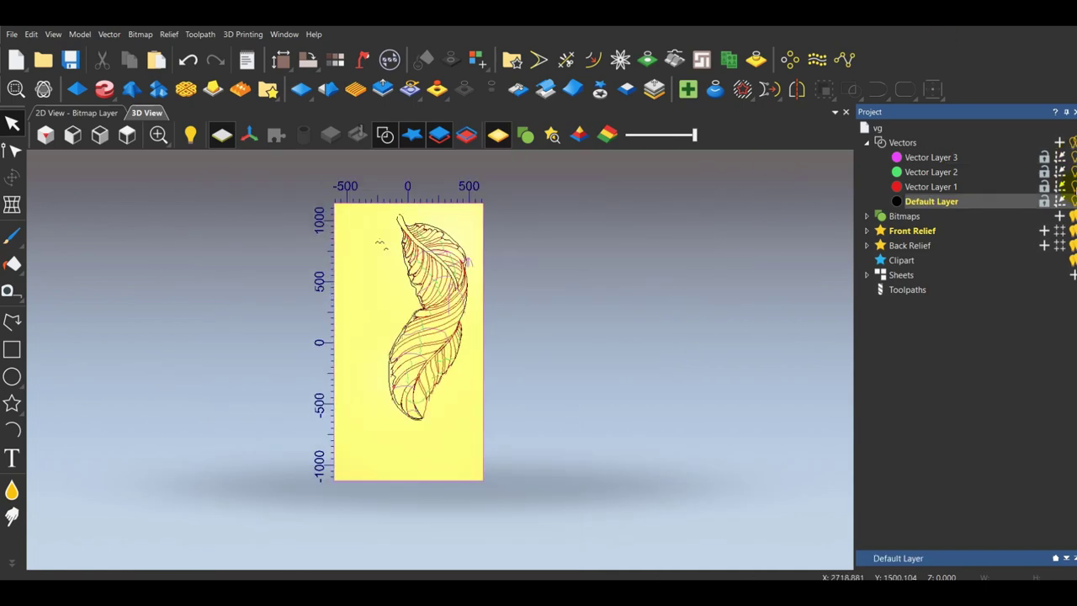
Hide Vector Layer 1 and inspect the control points at the inner end of the magenta profile curve beside the feather.
click(1073, 188)
scroll(425, 385, up, 5)
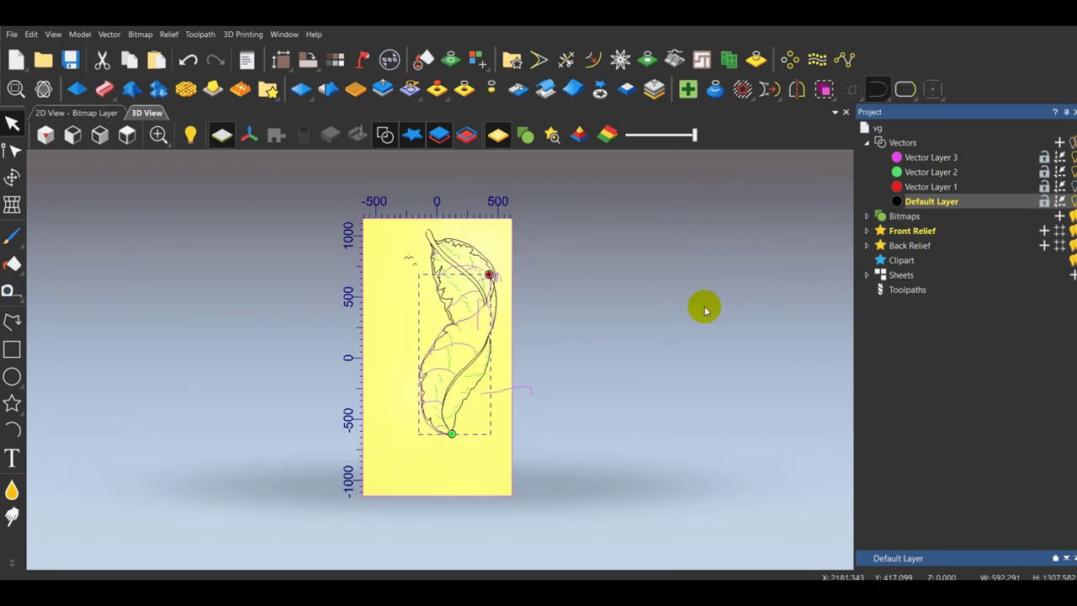
scroll(483, 383, up, 3)
click(488, 393)
scroll(486, 392, up, 6)
click(9, 150)
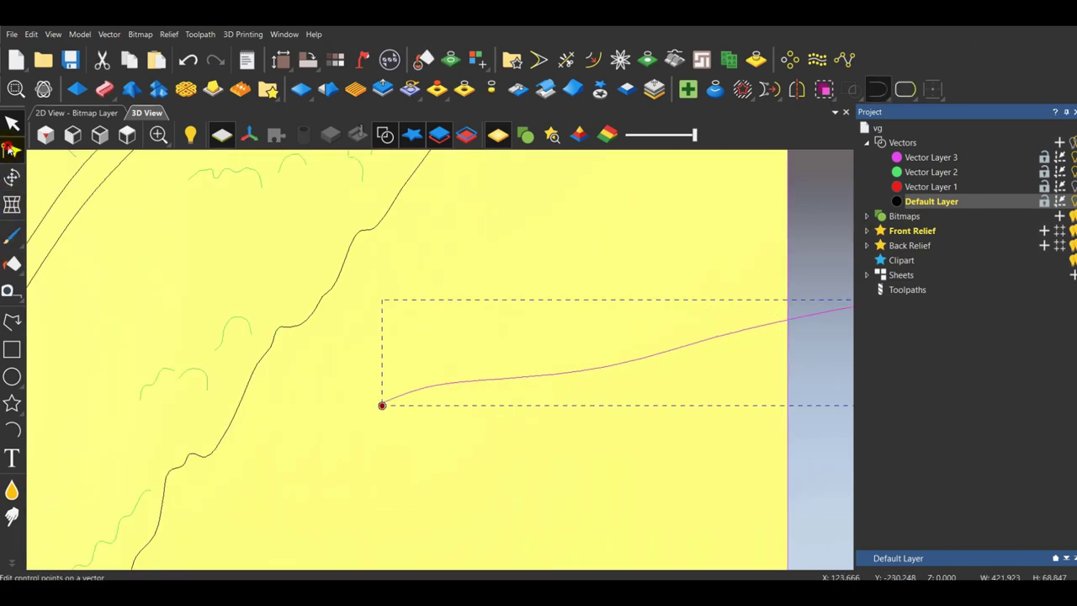
click(12, 149)
scroll(228, 437, up, 5)
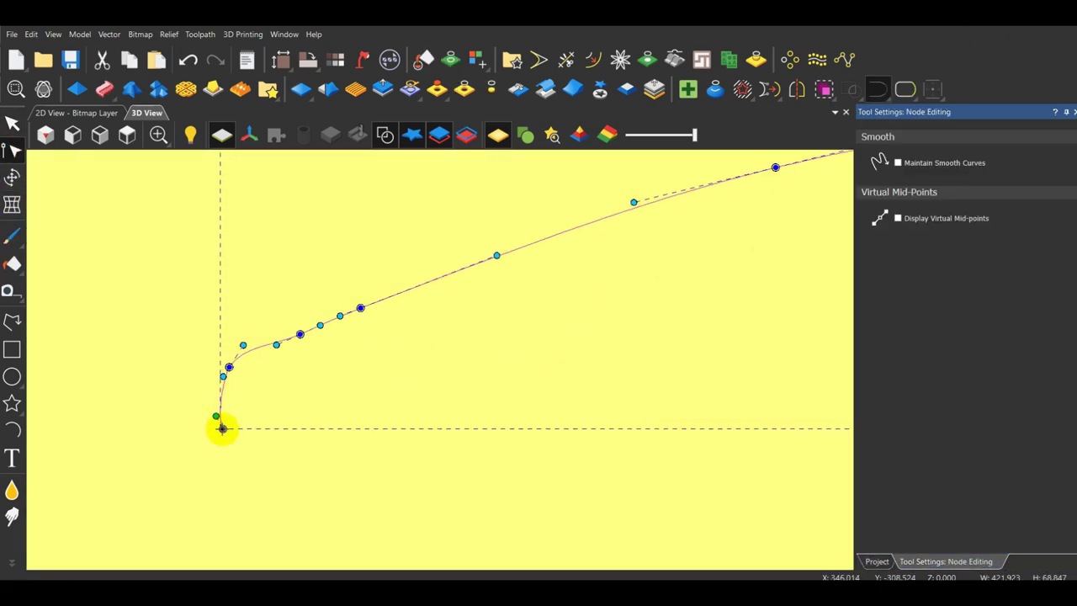
scroll(315, 350, down, 12)
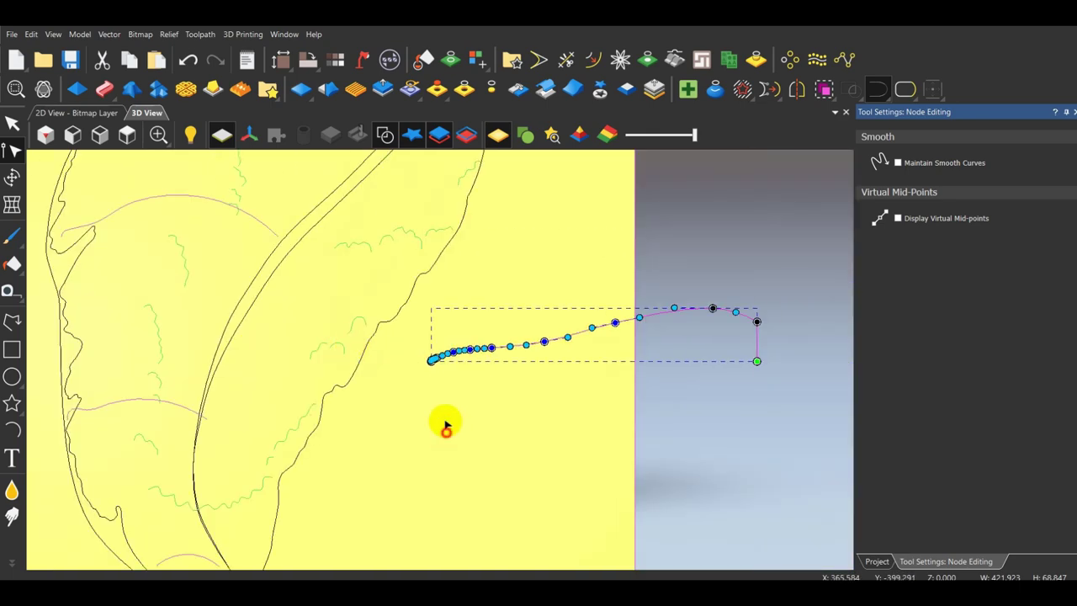
Start a Two Rail Sweep with the two outline curves of the feather's lower part as drive rails.
click(445, 426)
click(358, 434)
scroll(390, 328, up, 1)
scroll(389, 328, down, 2)
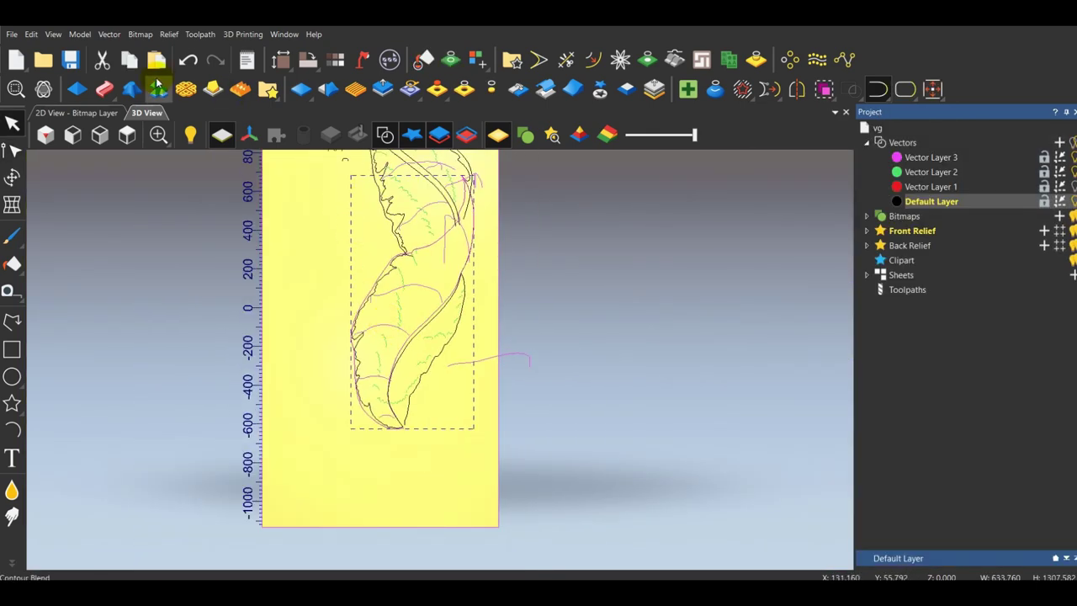
click(104, 90)
scroll(385, 444, up, 2)
Add the first three magenta cross sections to the sweep, working upward from the feather's lower tip.
click(388, 394)
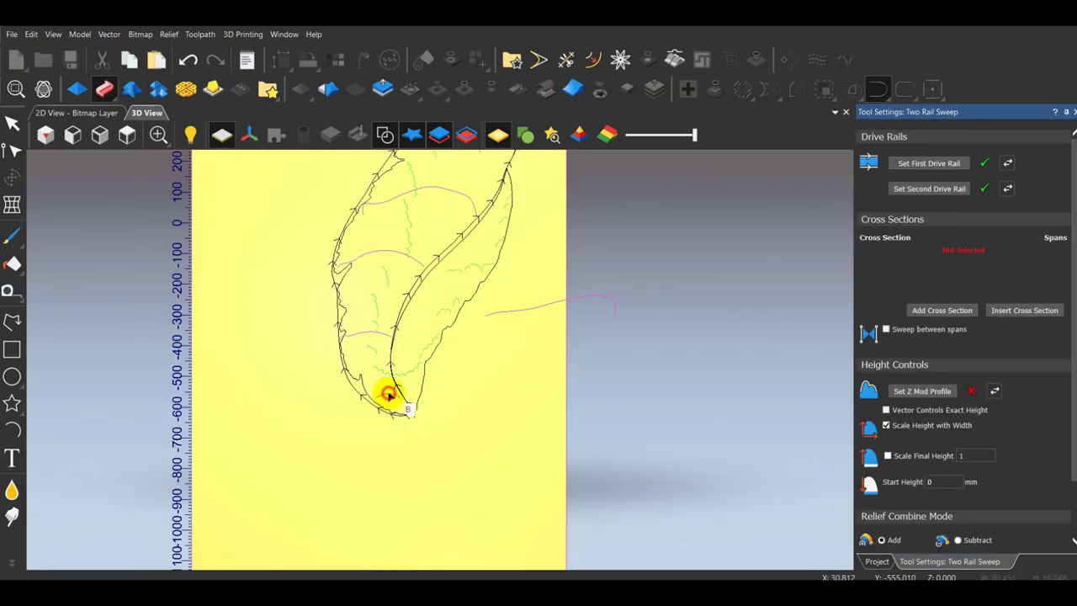
click(931, 313)
scroll(381, 338, up, 2)
click(377, 329)
click(932, 313)
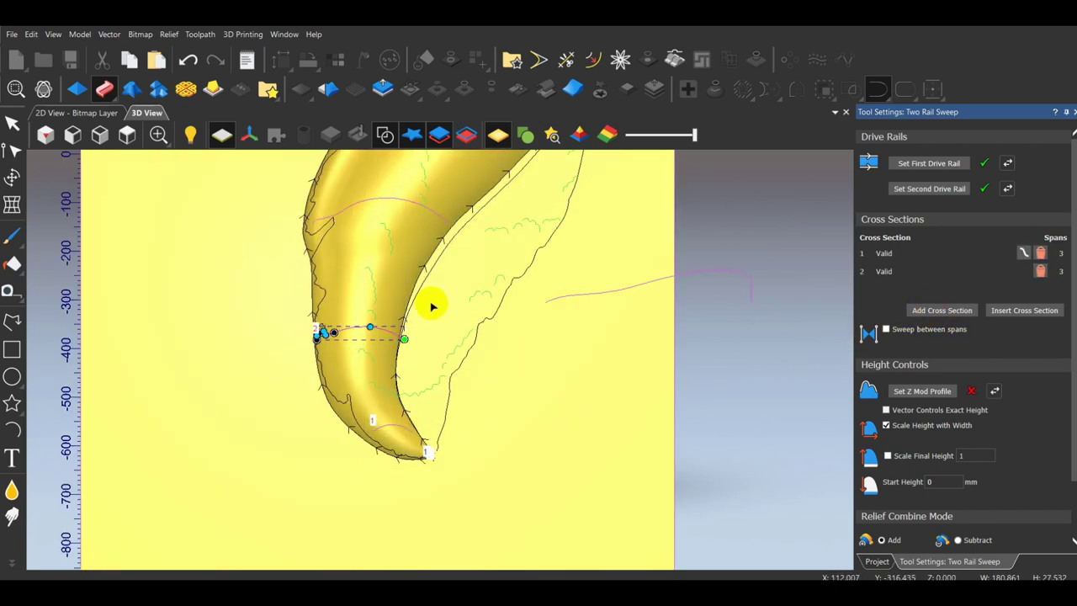
click(956, 310)
Add the wide curve across the feather's middle and the tall hooked curve above it as cross sections four and five.
scroll(480, 181, down, 3)
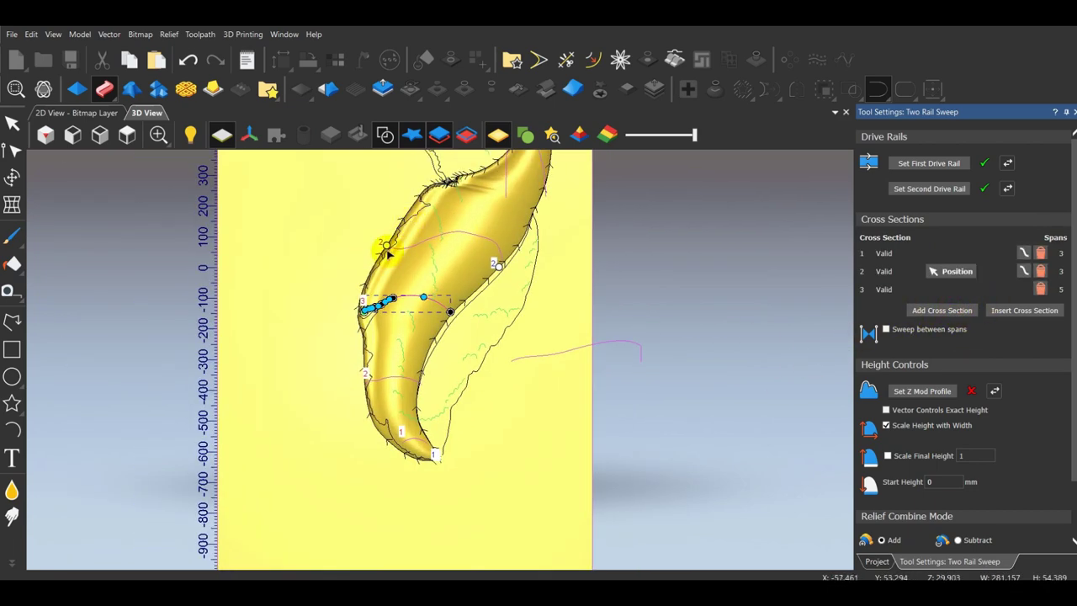
scroll(417, 270, down, 3)
scroll(425, 306, up, 5)
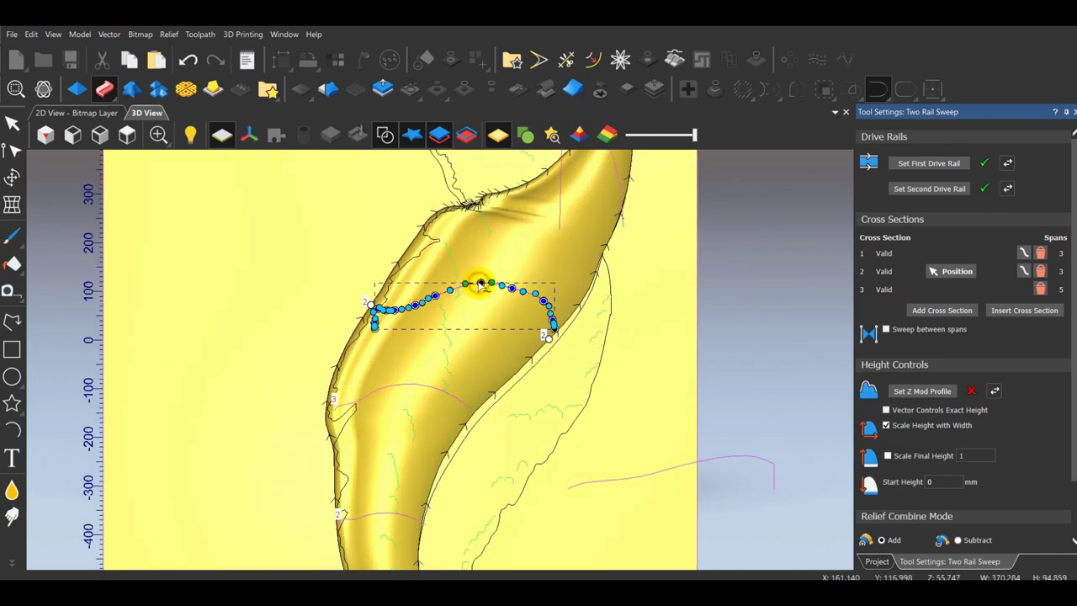
click(938, 309)
scroll(548, 336, down, 3)
scroll(521, 235, up, 2)
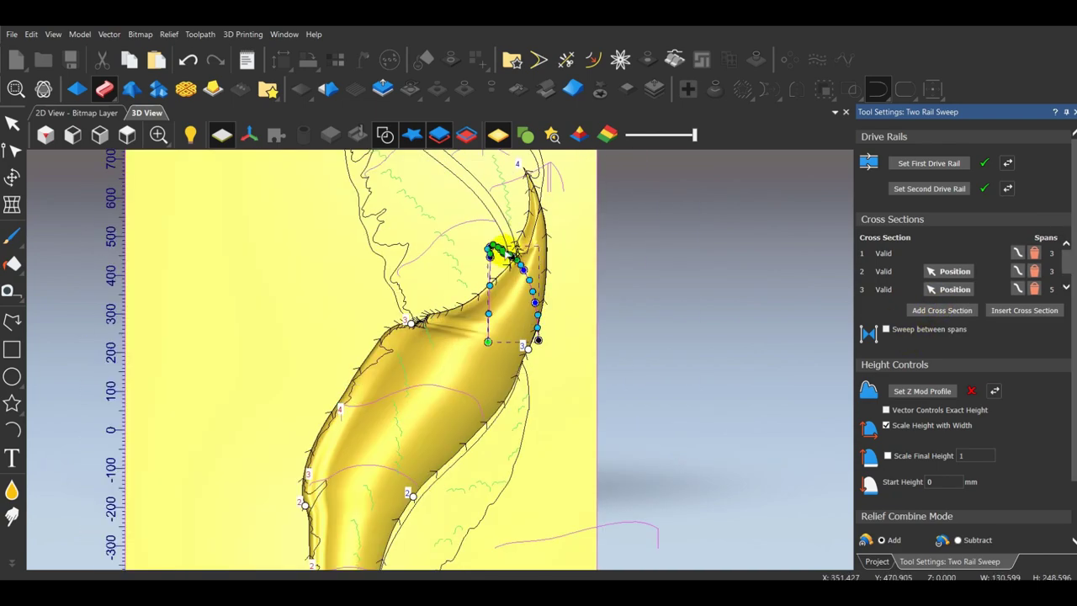
click(931, 311)
Add the small magenta curve beside the sweep's upper tip as the sixth cross section.
scroll(545, 186, up, 1)
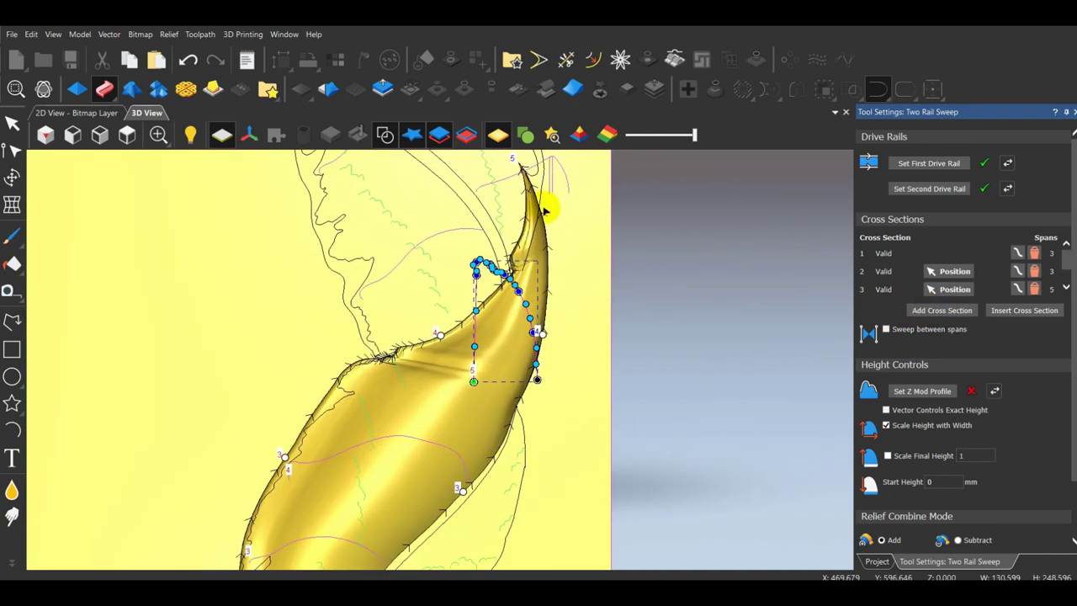
scroll(446, 357, down, 2)
scroll(502, 270, up, 1)
scroll(541, 343, down, 1)
scroll(477, 263, up, 3)
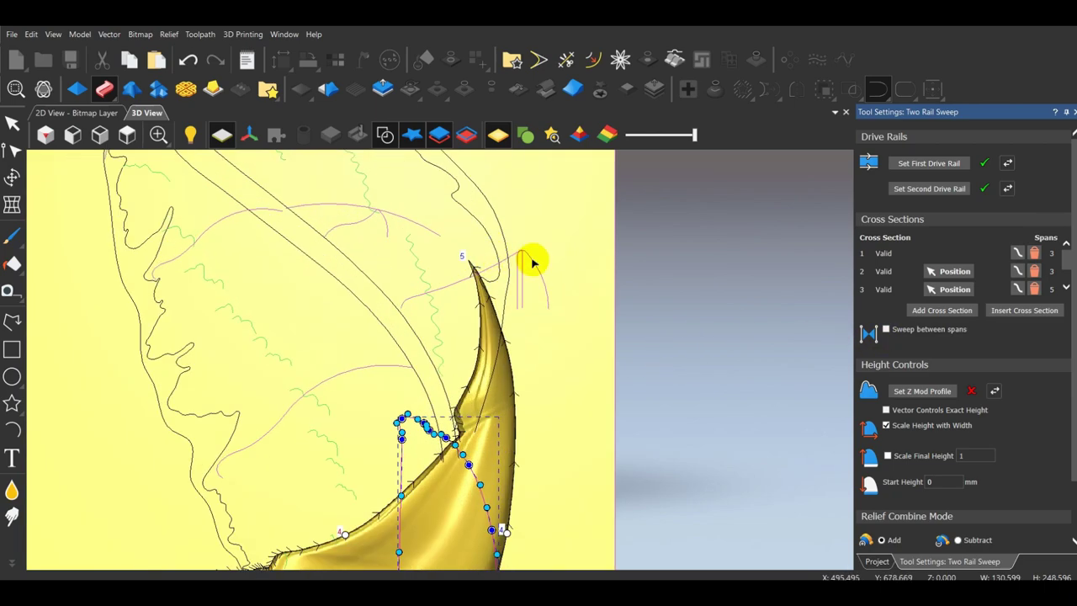
click(928, 311)
Slide the fifth cross section's anchor downward along the outer right drive rail.
scroll(442, 362, down, 2)
scroll(437, 497, up, 2)
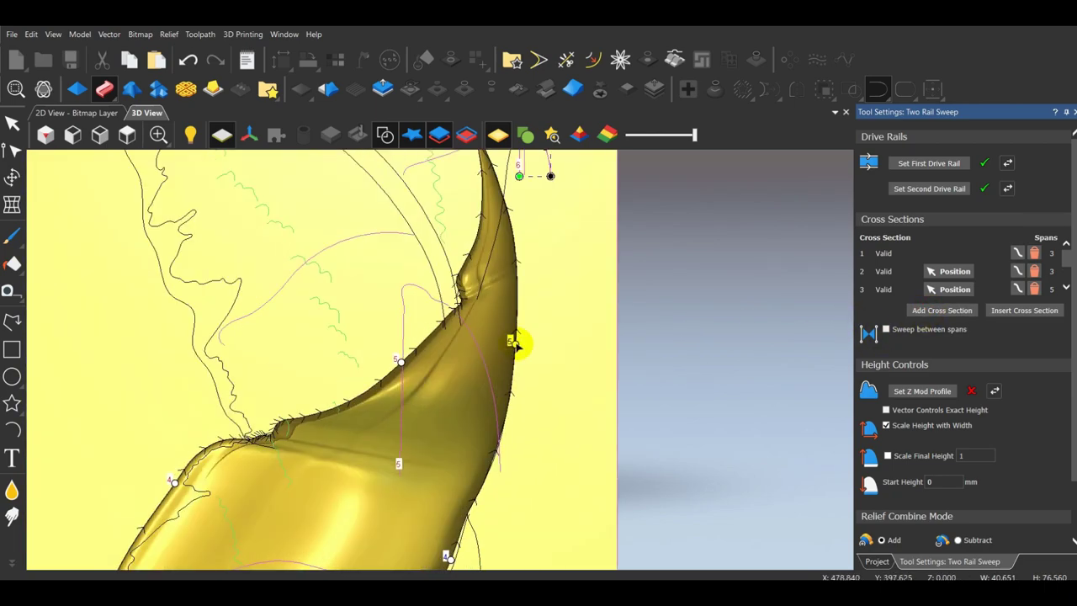
drag(515, 343, 498, 457)
drag(507, 504, 618, 412)
scroll(760, 295, down, 3)
click(127, 134)
Slide the fourth cross section's anchors downward along both drive rails.
scroll(483, 340, up, 5)
scroll(457, 346, down, 2)
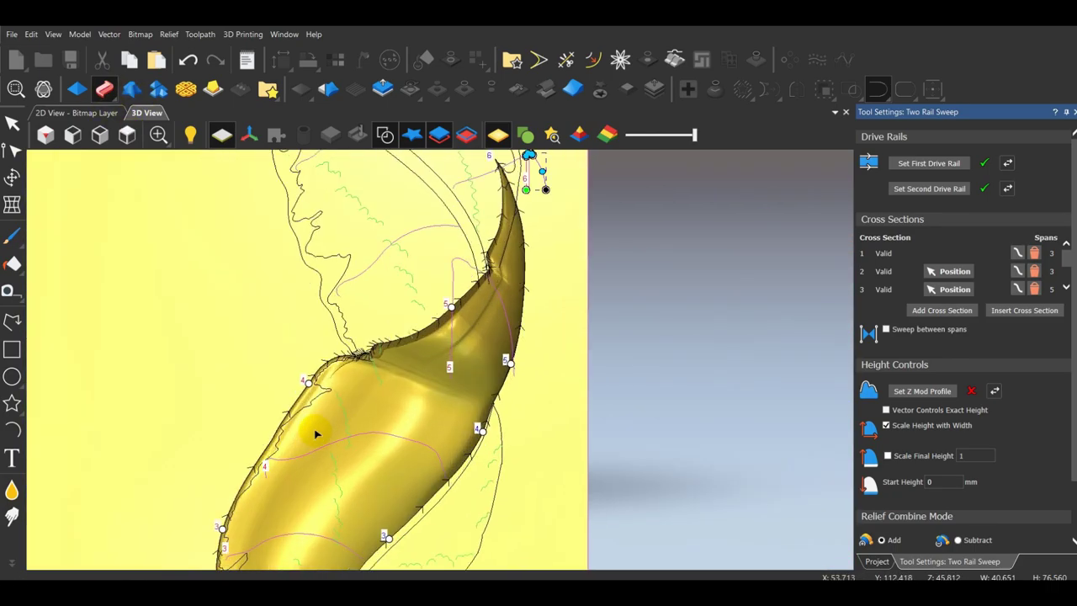
scroll(314, 416, up, 2)
drag(301, 370, 223, 491)
scroll(225, 496, down, 3)
scroll(236, 521, up, 2)
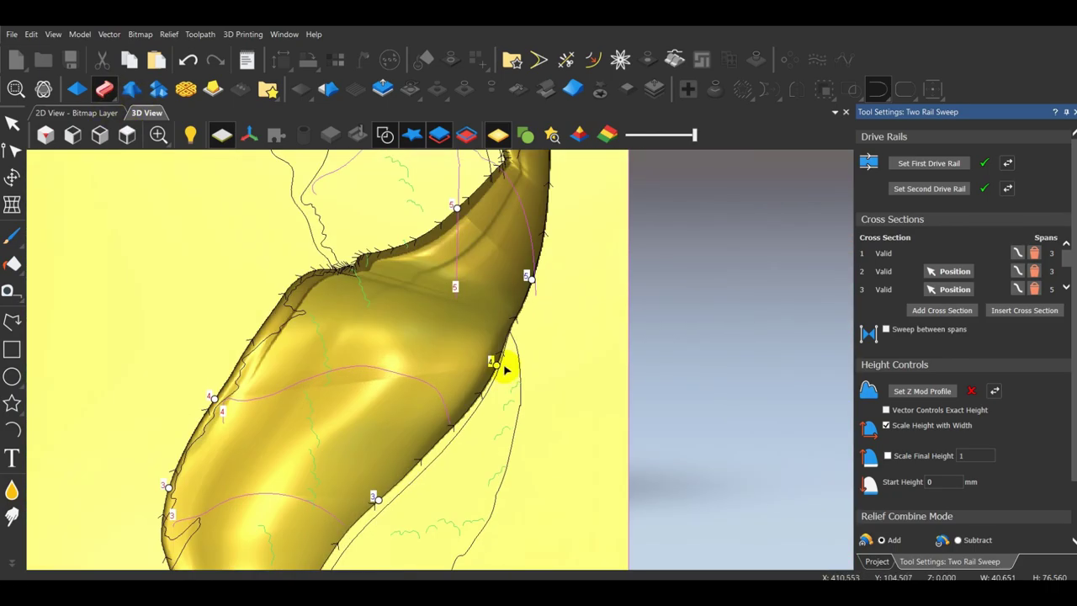
drag(496, 364, 435, 439)
Select the fifth cross section and move its nodes to make the curve shallower.
scroll(473, 478, down, 3)
drag(476, 482, 256, 365)
scroll(671, 460, down, 1)
scroll(449, 457, down, 3)
scroll(449, 456, up, 3)
click(129, 136)
scroll(501, 281, up, 5)
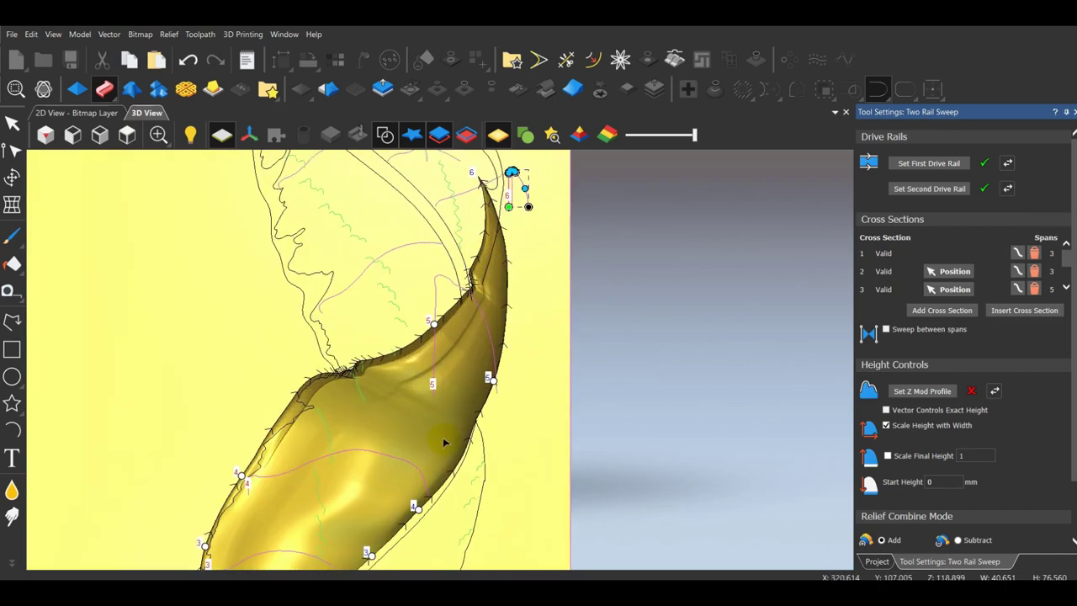
scroll(434, 290, up, 2)
click(476, 325)
drag(476, 325, 465, 457)
scroll(433, 353, up, 3)
scroll(562, 390, down, 2)
scroll(524, 403, up, 4)
drag(437, 555, 457, 412)
Turn off Scale Height with Width and enable Scale Final Height with a value of 25.
scroll(535, 401, down, 4)
middle_drag(690, 336, 202, 421)
scroll(595, 458, down, 2)
scroll(595, 457, down, 4)
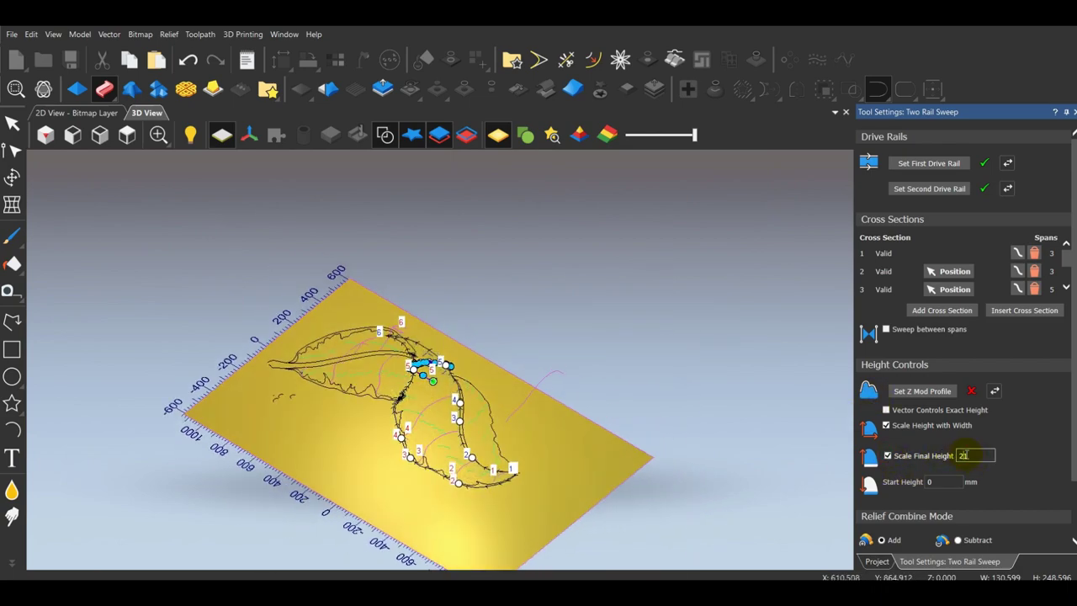
scroll(404, 427, up, 4)
middle_drag(404, 428, 767, 318)
scroll(653, 389, down, 4)
scroll(677, 396, up, 3)
scroll(348, 399, up, 4)
scroll(255, 385, down, 4)
scroll(434, 233, up, 4)
scroll(767, 318, down, 4)
drag(767, 318, 248, 250)
scroll(839, 337, up, 4)
scroll(247, 250, down, 3)
scroll(247, 250, up, 2)
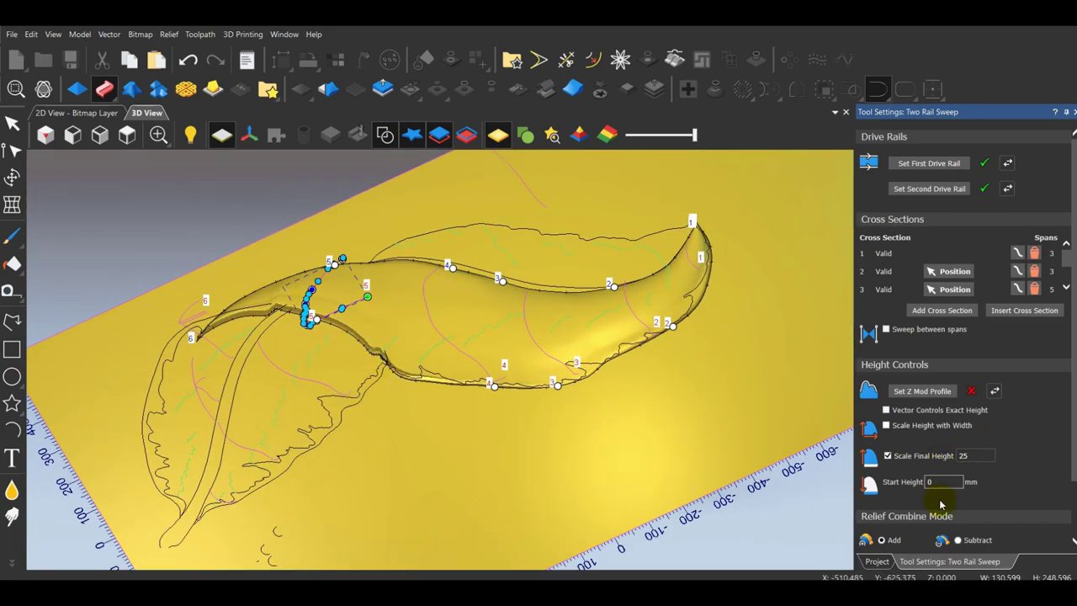
Apply the Two Rail Sweep in Merge High mode and undo it.
scroll(940, 505, down, 3)
click(881, 495)
click(1072, 111)
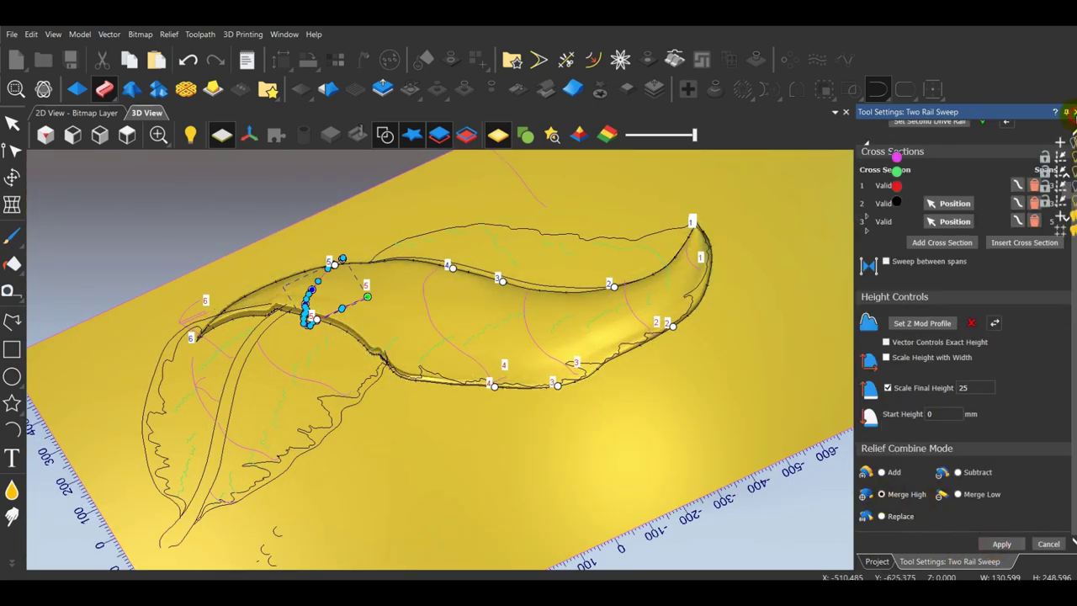
click(127, 135)
click(211, 89)
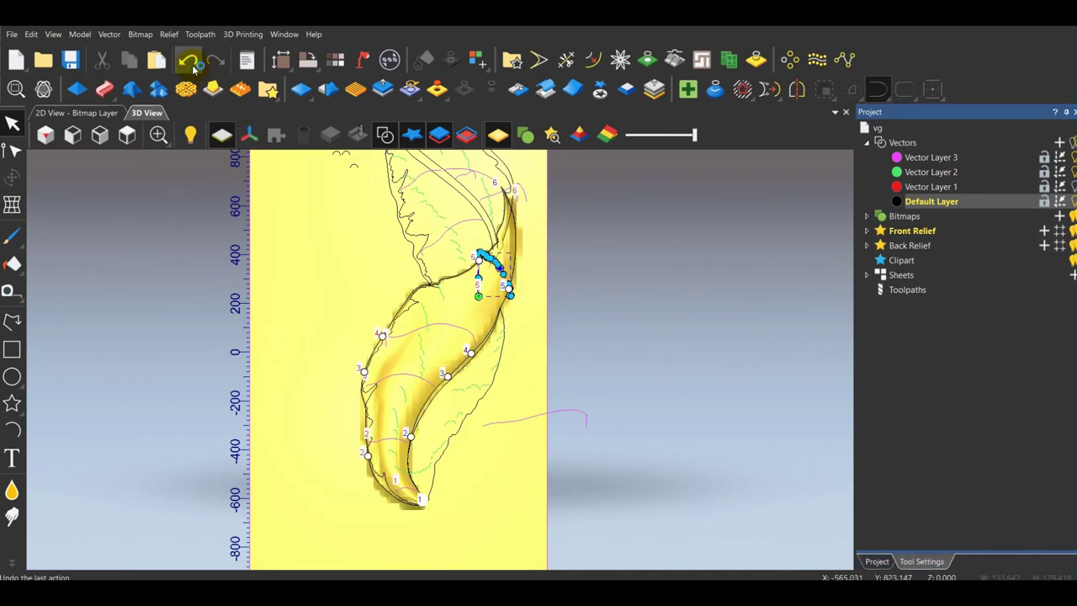
Set up the Two Rail Sweep again with the magenta curve beside the feather as Z Mod Profile and height scaled with width.
drag(466, 526, 572, 324)
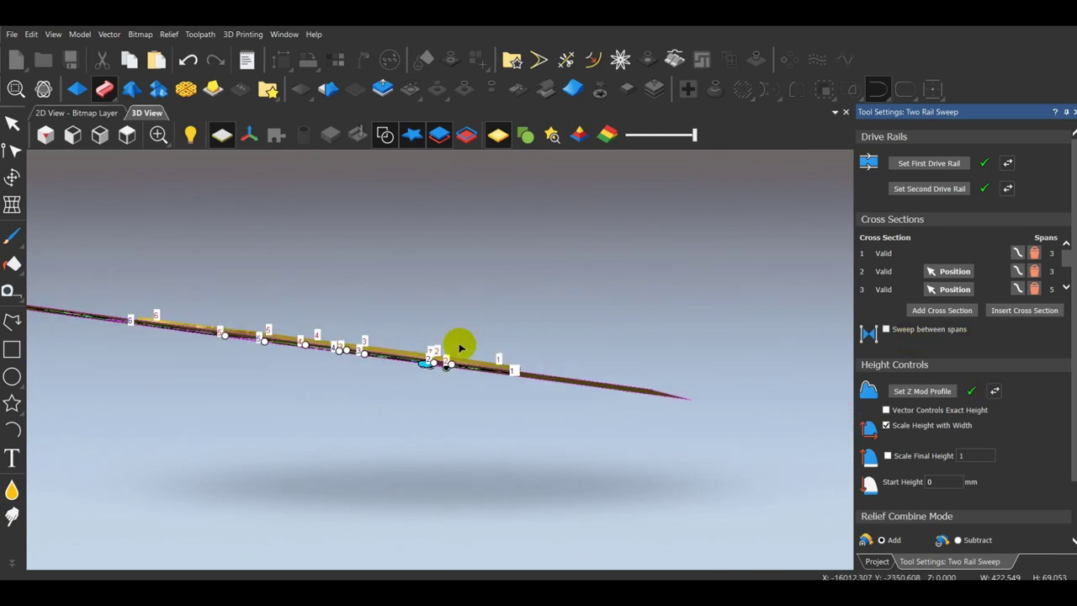
drag(461, 348, 615, 310)
scroll(589, 404, down, 4)
drag(564, 471, 455, 367)
scroll(455, 366, up, 6)
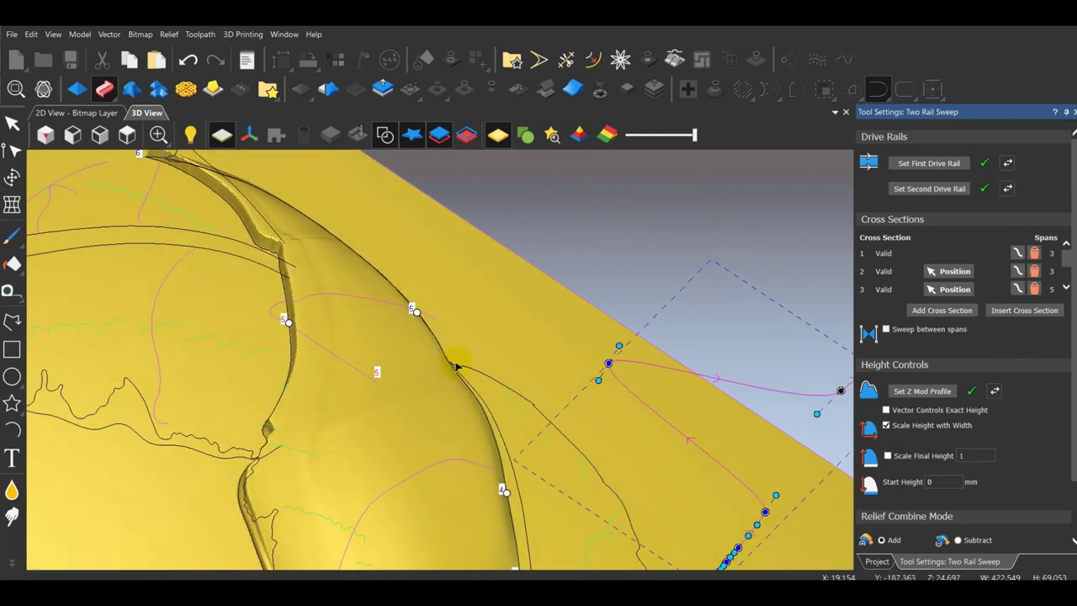
scroll(539, 420, down, 3)
scroll(568, 467, up, 4)
scroll(502, 404, down, 1)
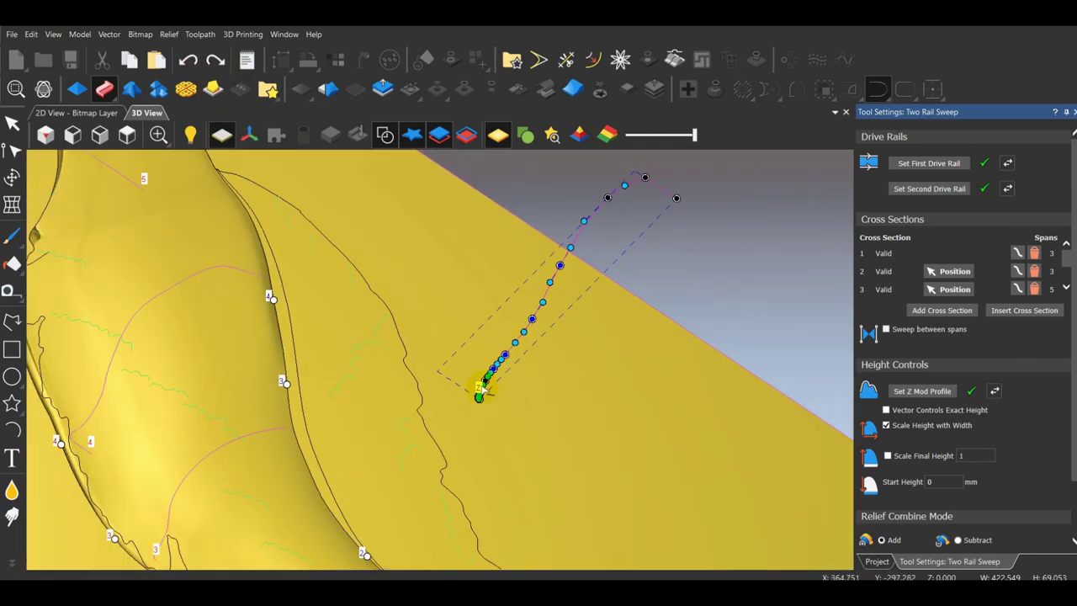
Apply the Z-modulated Two Rail Sweep to the relief in Add mode and close the tool.
drag(485, 380, 428, 340)
scroll(450, 353, down, 4)
scroll(458, 368, up, 2)
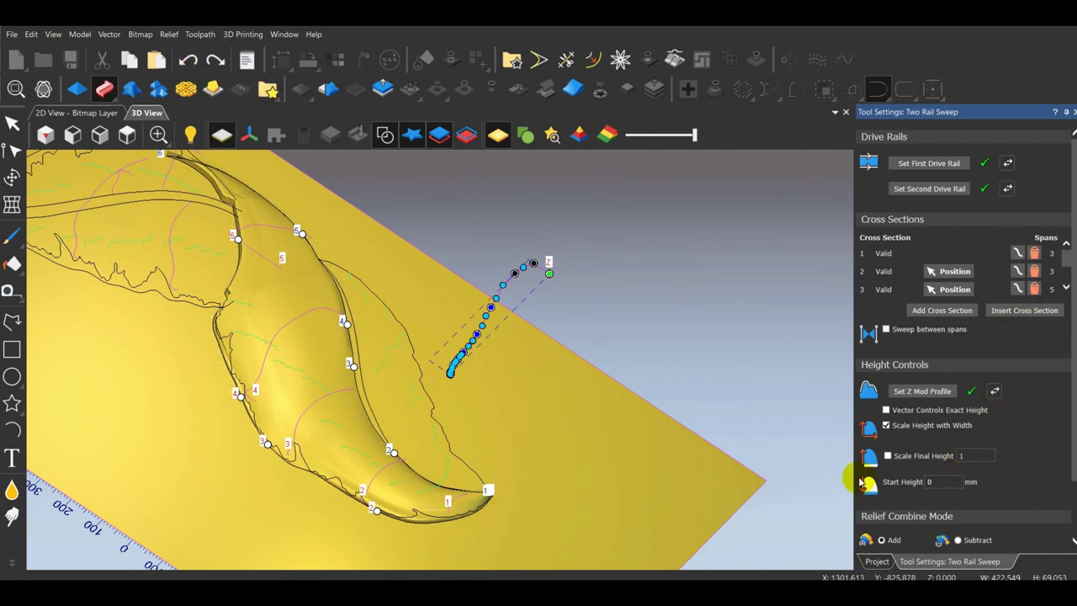
scroll(577, 361, down, 4)
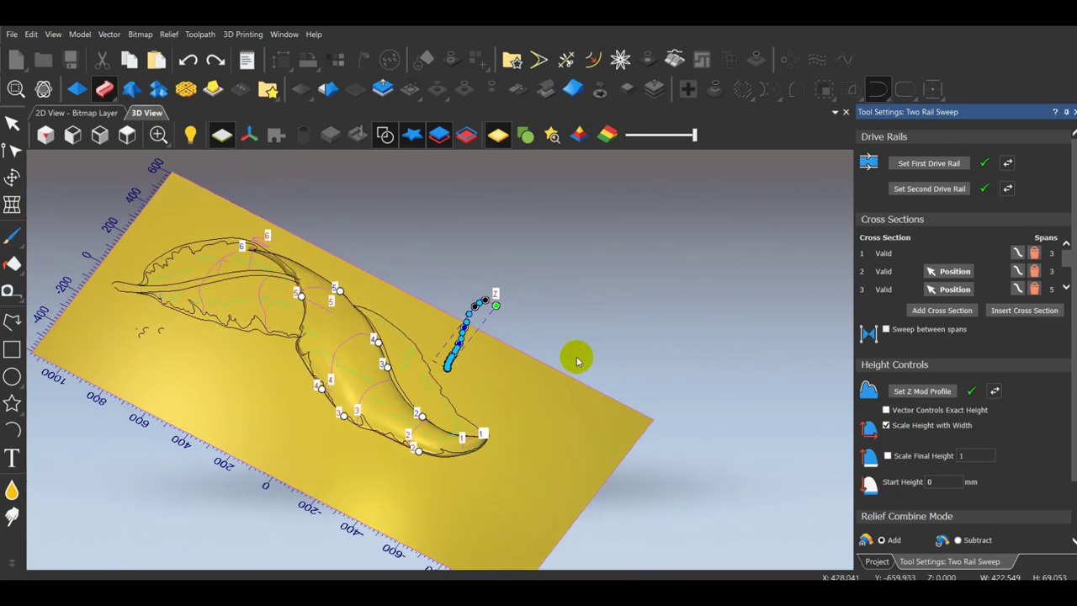
drag(577, 361, 471, 337)
scroll(361, 457, up, 4)
drag(360, 456, 572, 504)
scroll(980, 504, down, 3)
click(989, 545)
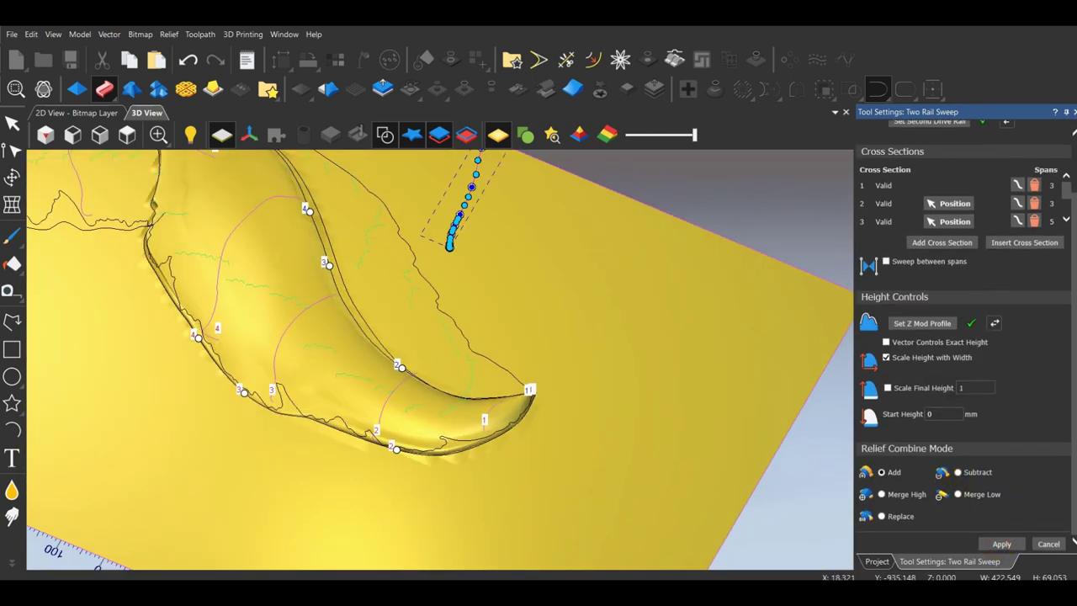
click(575, 281)
Examine the swept relief from above with the vectors hidden, and its lower tip from an angle with them shown.
click(127, 135)
click(385, 134)
scroll(427, 465, up, 3)
click(384, 135)
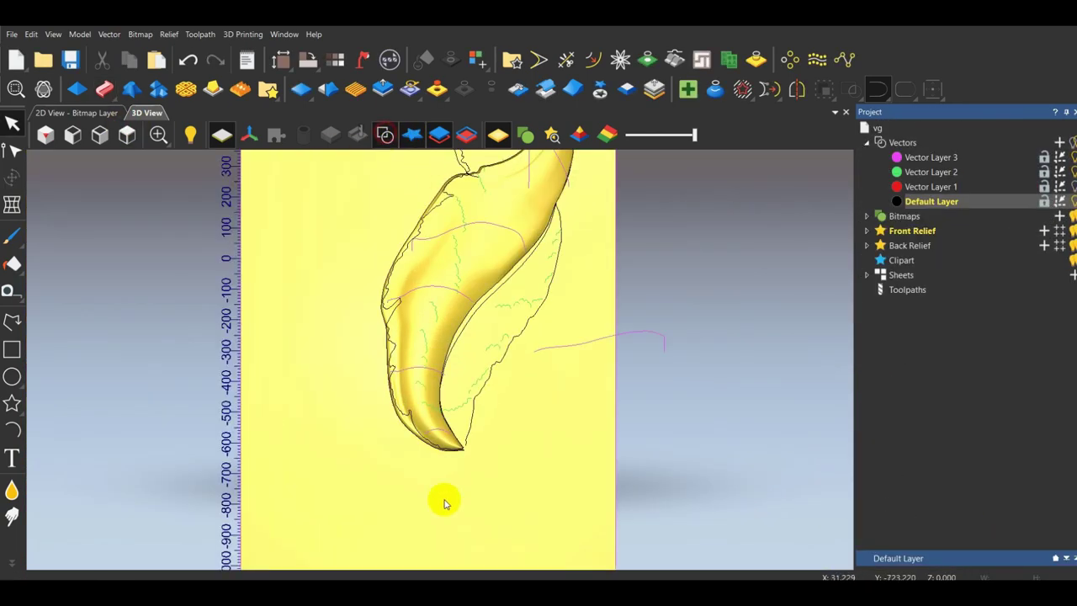
drag(445, 502, 715, 415)
scroll(502, 413, up, 4)
drag(502, 413, 479, 416)
Erase around the relief's lower tip to the base plane with a round Eraser of 156 pixels radius and 1% strength.
click(13, 562)
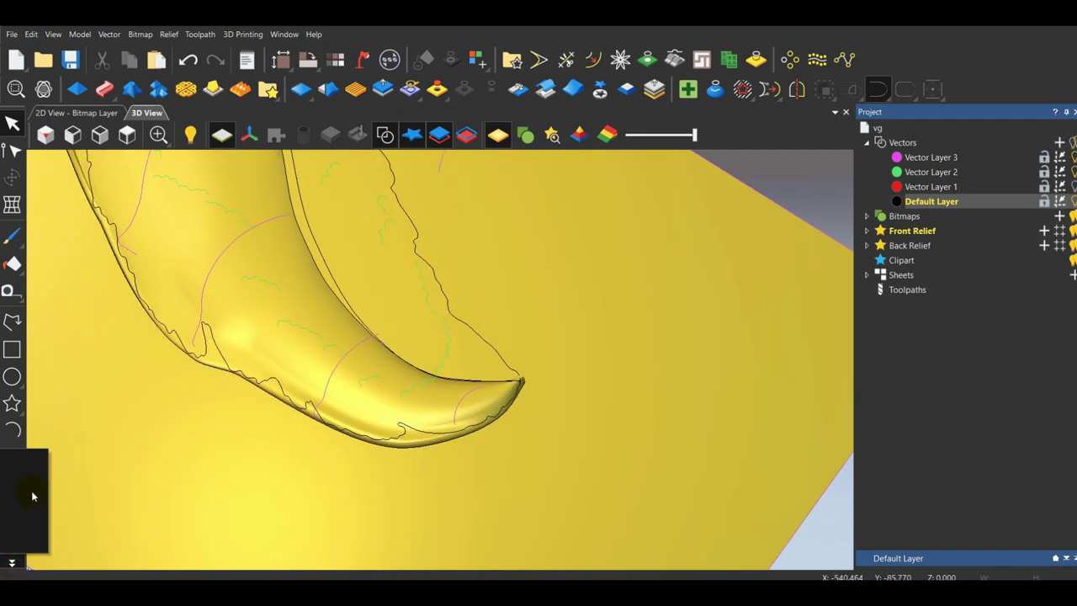
click(25, 502)
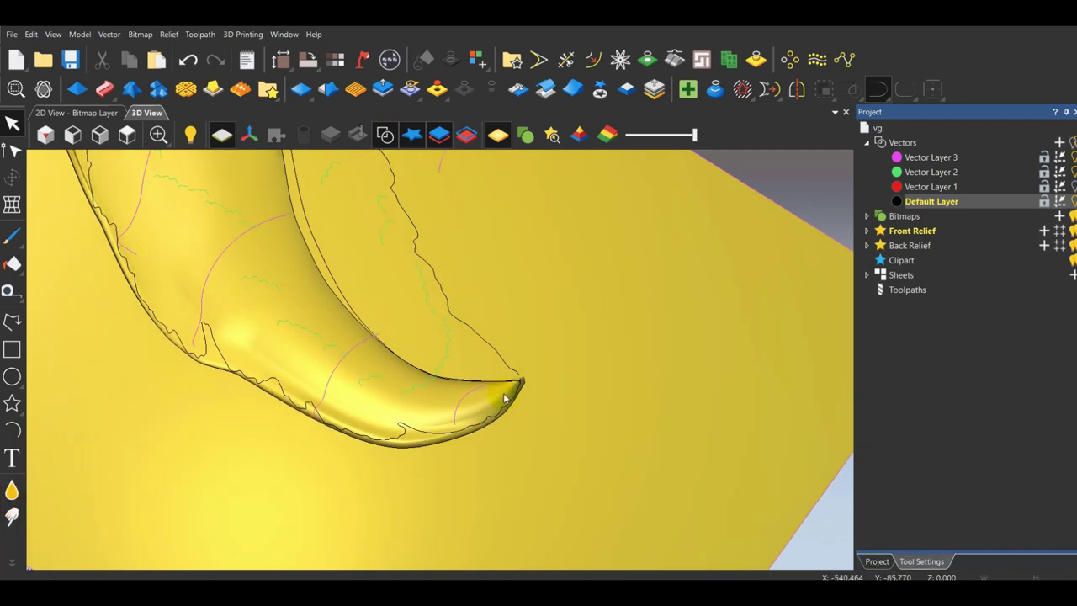
scroll(504, 402, up, 3)
drag(919, 241, 965, 242)
scroll(635, 374, up, 1)
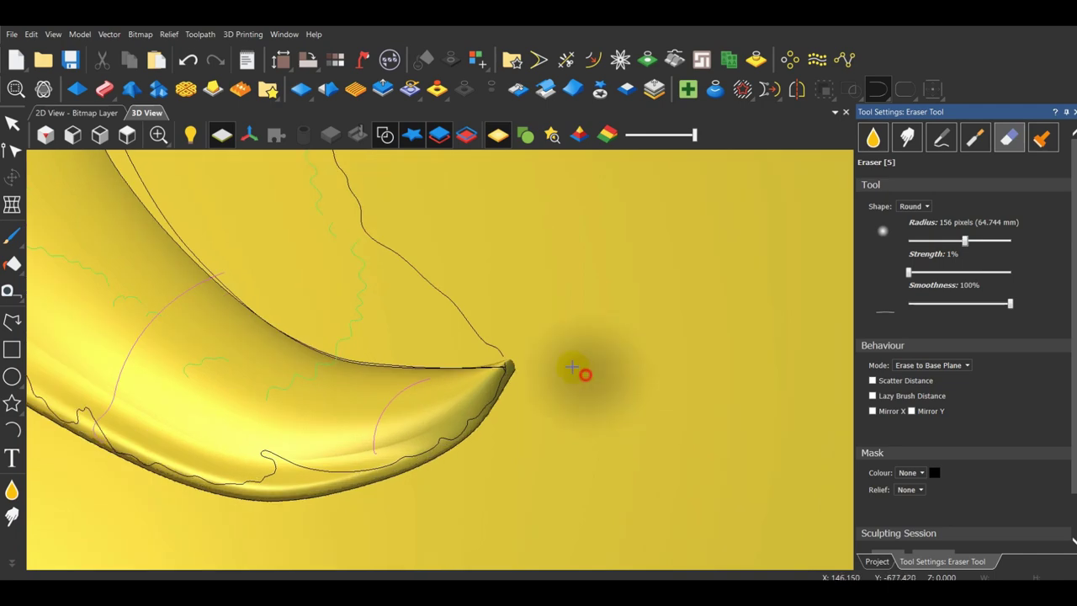
drag(584, 374, 526, 367)
middle_drag(531, 438, 486, 470)
Reduce the eraser radius to 61 pixels and erase at the very end of the lower tip.
drag(964, 241, 940, 241)
scroll(572, 396, up, 1)
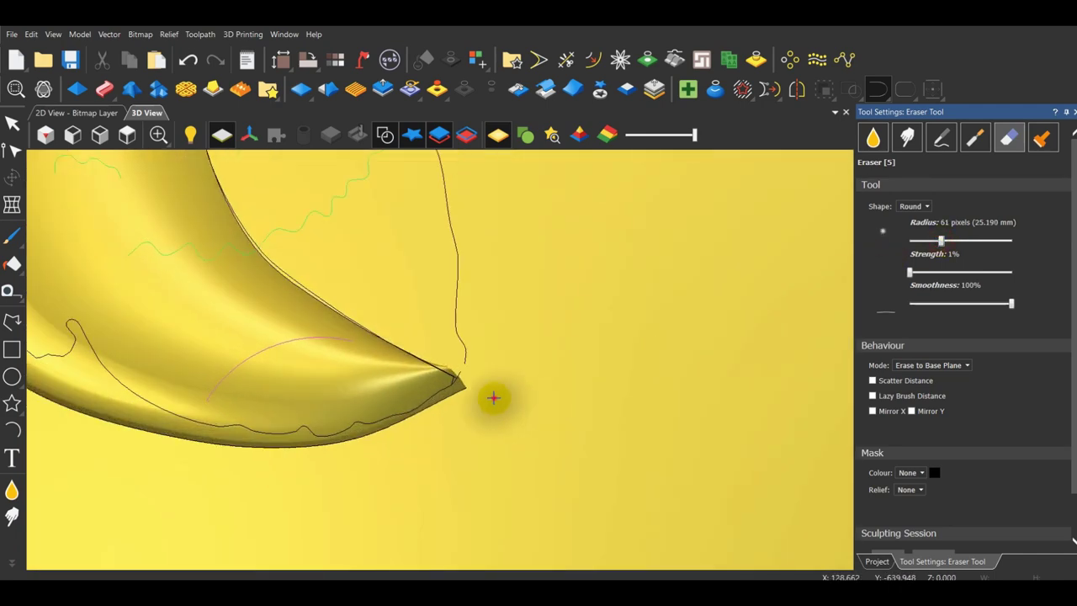
drag(493, 397, 478, 385)
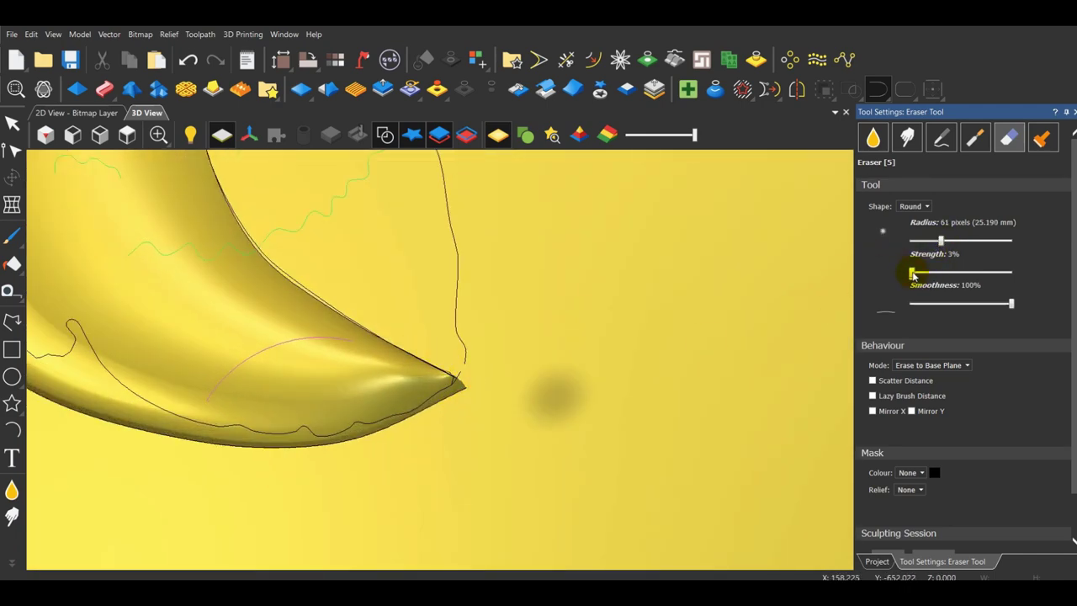
Enlarge the eraser radius, set its strength to 2% and erase the raised edge at the tip and along its underside.
drag(944, 241, 954, 241)
drag(522, 415, 472, 390)
mouse_move(396, 435)
mouse_down()
mouse_move(529, 390)
mouse_move(404, 430)
mouse_up()
mouse_move(490, 446)
middle_down()
mouse_move(517, 399)
mouse_move(476, 471)
middle_up()
scroll(432, 409, down, 2)
Set the eraser radius to 400 pixels and leave the Eraser tool.
drag(952, 241, 1010, 242)
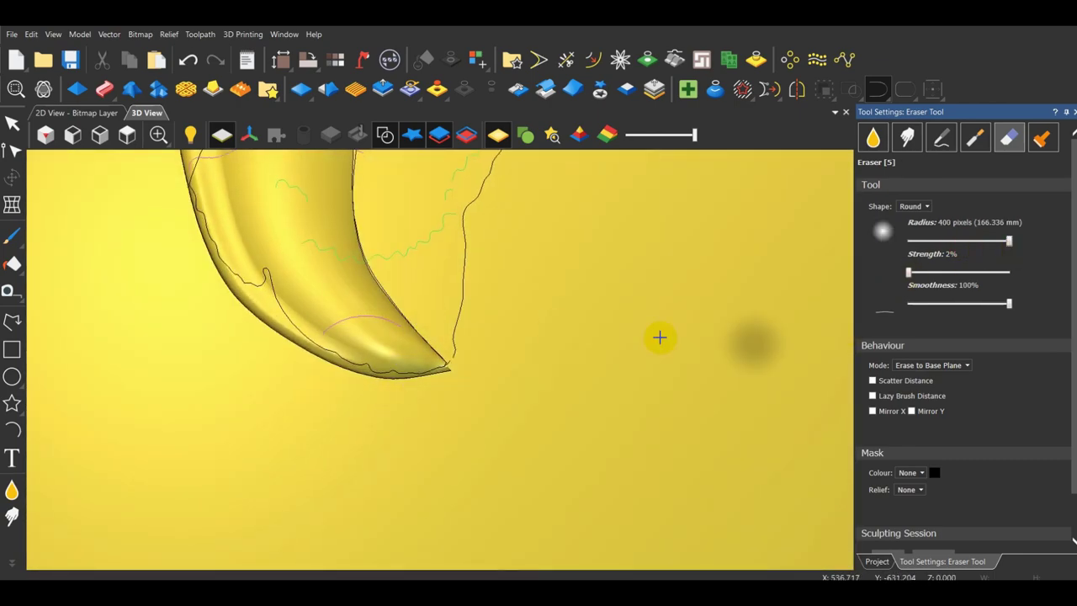
scroll(422, 457, down, 3)
mouse_move(421, 457)
middle_down()
mouse_move(538, 346)
mouse_move(491, 509)
middle_up()
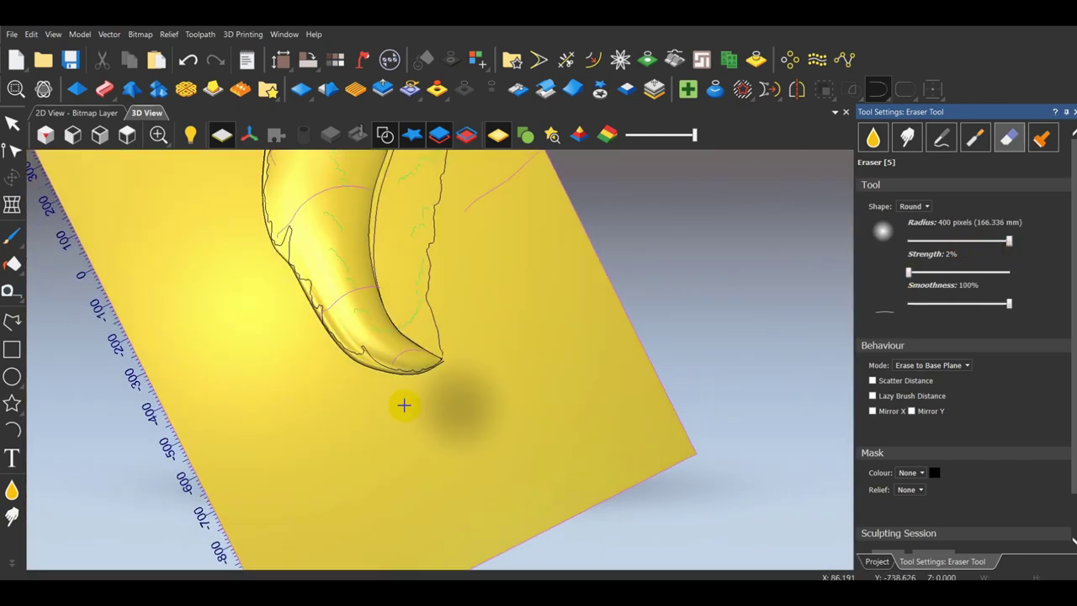
key(Escape)
click(101, 135)
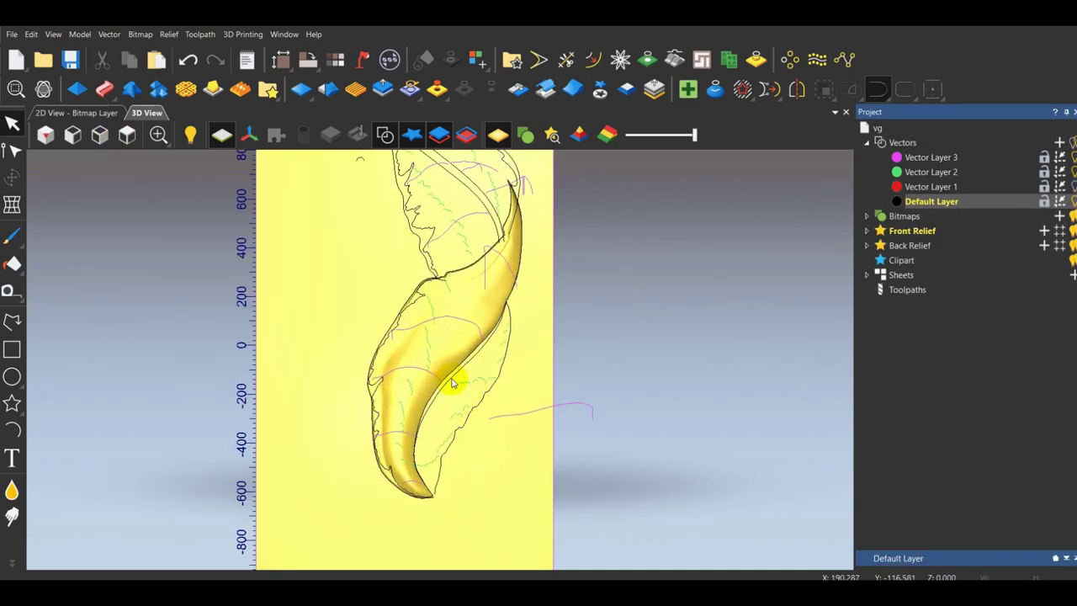
Start a smooth polyline at about X 134, Y -591 mm beside the lower tip and trace just outside the lower side vane's ragged edge.
click(460, 456)
click(479, 393)
click(471, 434)
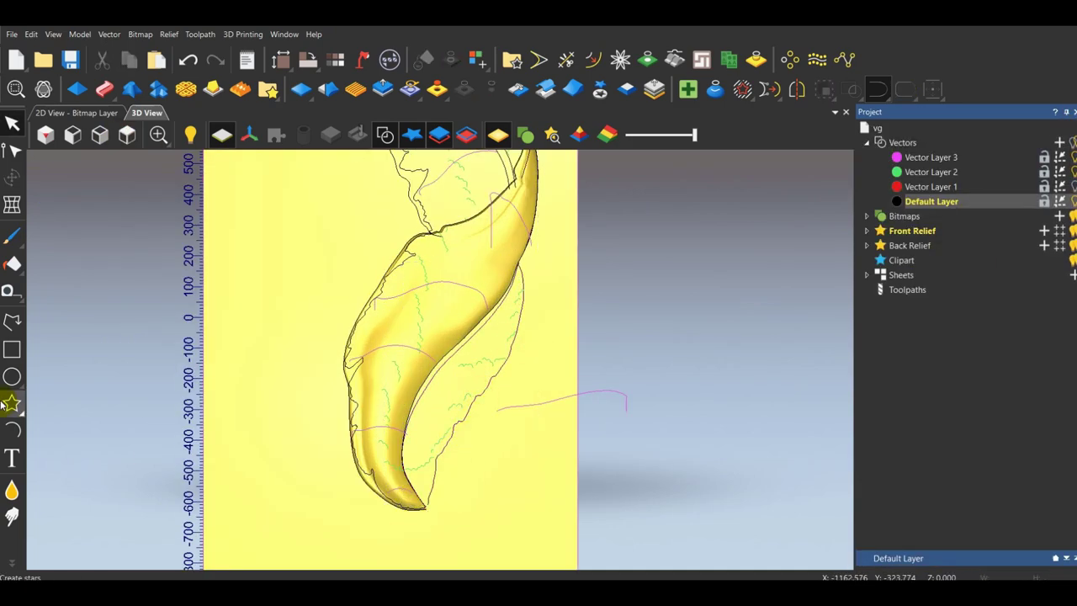
click(12, 321)
scroll(432, 496, up, 6)
click(424, 540)
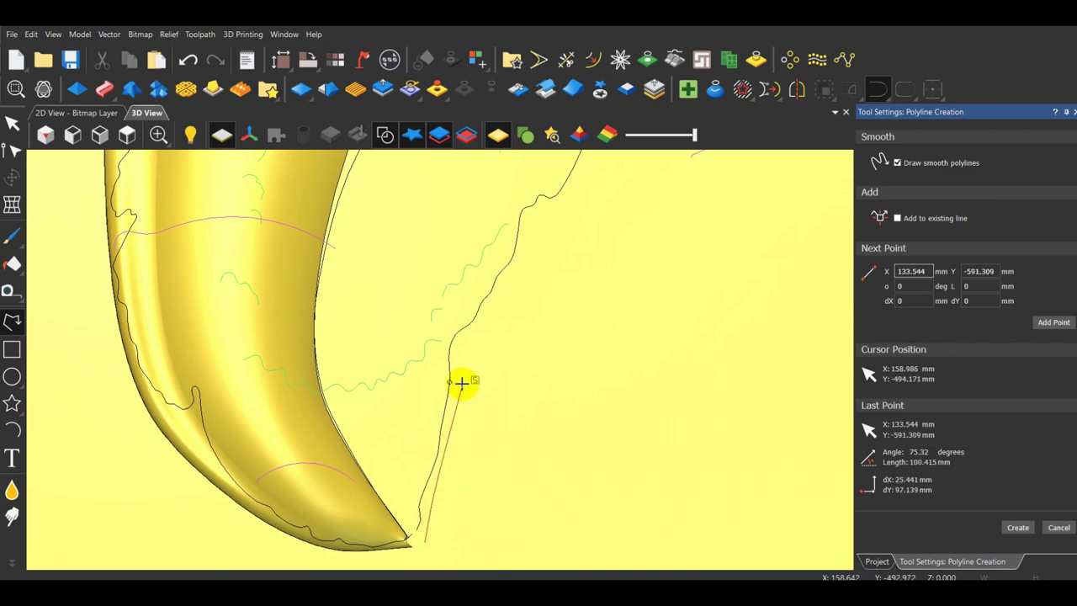
click(471, 344)
click(549, 221)
click(584, 158)
scroll(557, 203, down, 1)
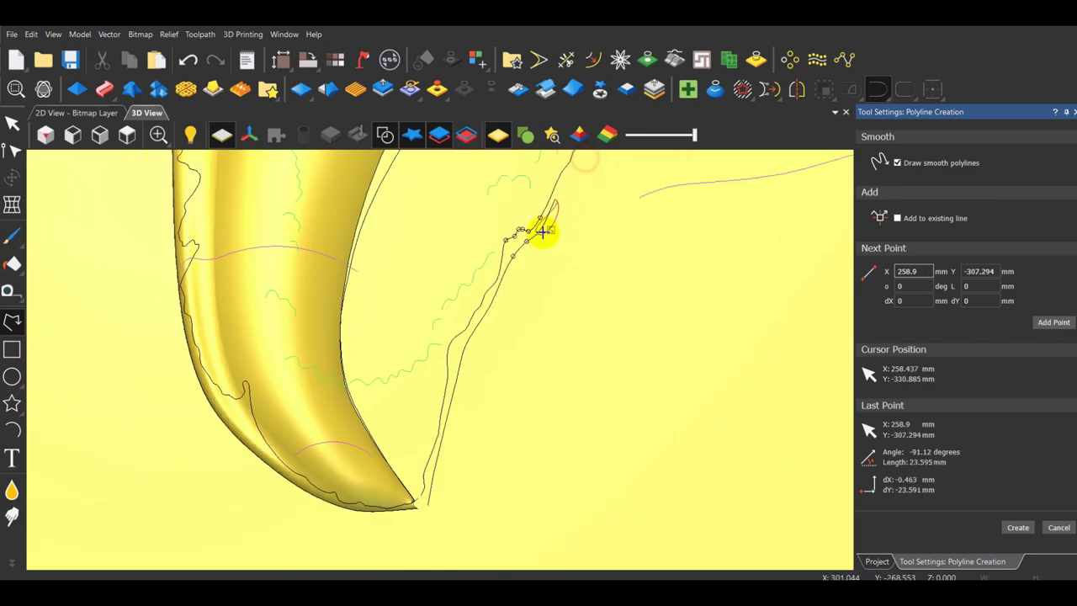
Continue the polyline up the middle of the side vane's outer edge, smoothing over its small notches.
scroll(543, 227, up, 3)
click(524, 247)
click(573, 186)
scroll(546, 220, down, 2)
scroll(532, 239, up, 1)
scroll(532, 239, up, 1)
click(517, 254)
click(541, 173)
scroll(530, 195, down, 3)
scroll(494, 225, up, 3)
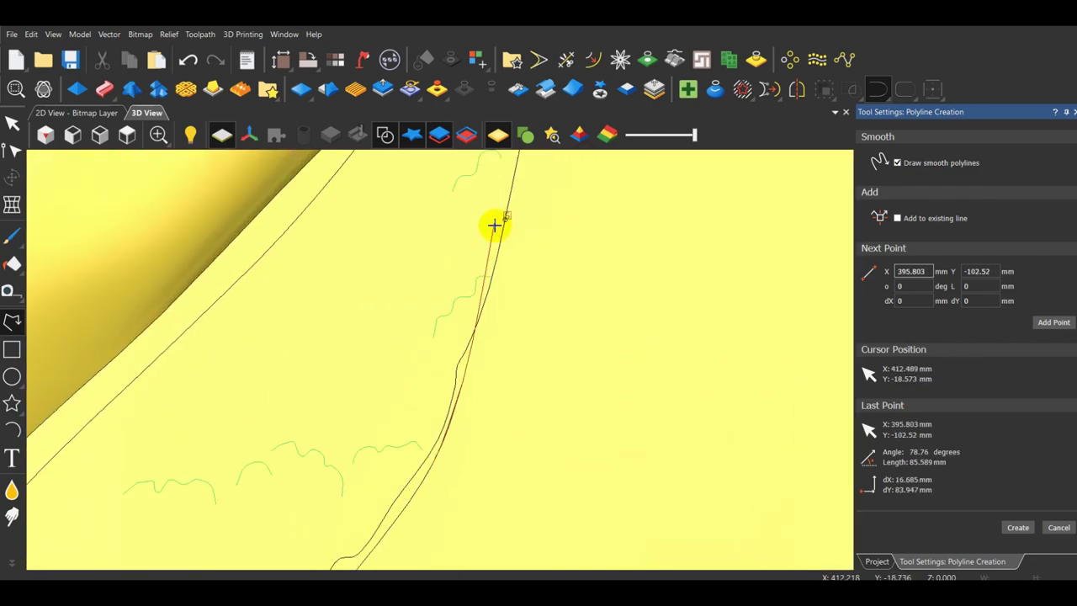
click(496, 233)
Finish the polyline where the side vane meets the main relief, giving a curve about 311 mm wide and 806 mm tall.
scroll(502, 291, down, 3)
scroll(462, 286, up, 3)
click(459, 255)
scroll(457, 233, down, 3)
scroll(441, 177, up, 5)
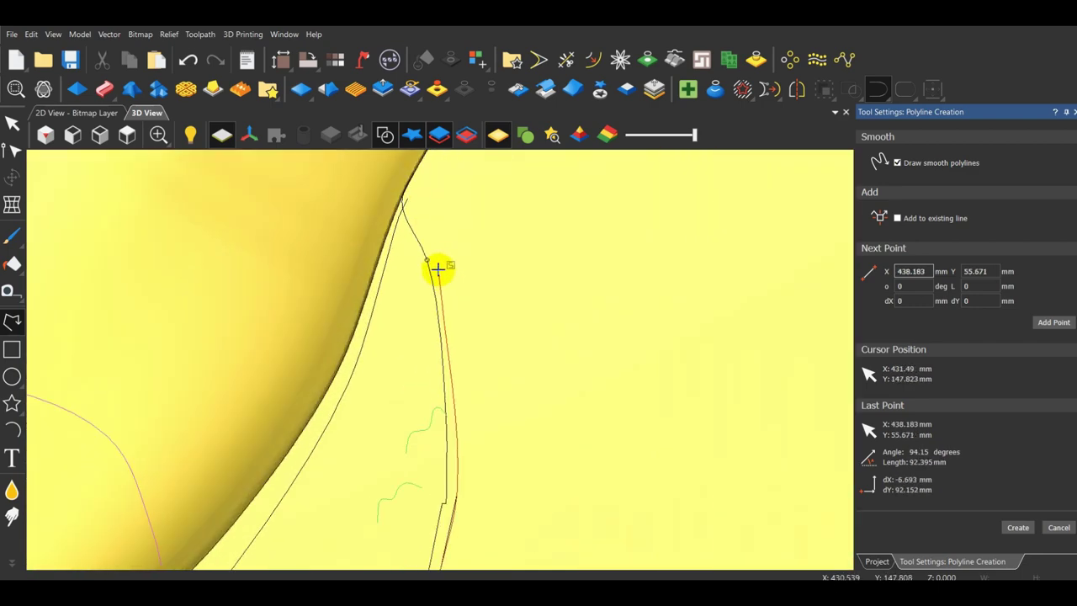
click(438, 269)
scroll(405, 204, up, 2)
click(402, 164)
scroll(446, 324, down, 4)
key(Escape)
scroll(454, 298, down, 2)
Edit the new polyline's nodes so its upper end sits just outside the main relief's edge.
scroll(413, 291, up, 5)
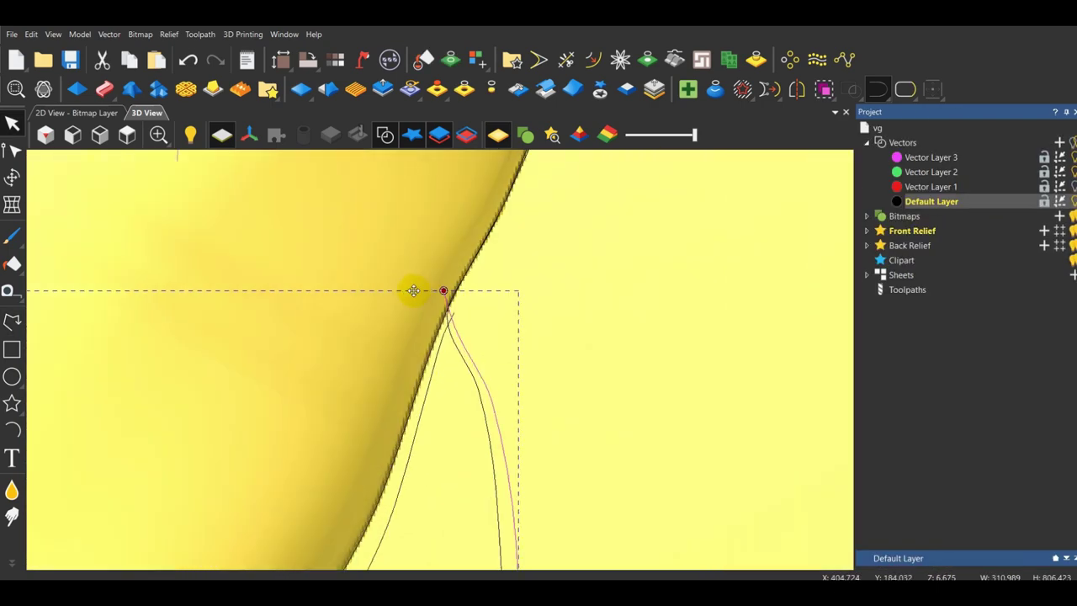
key(n)
scroll(441, 290, up, 3)
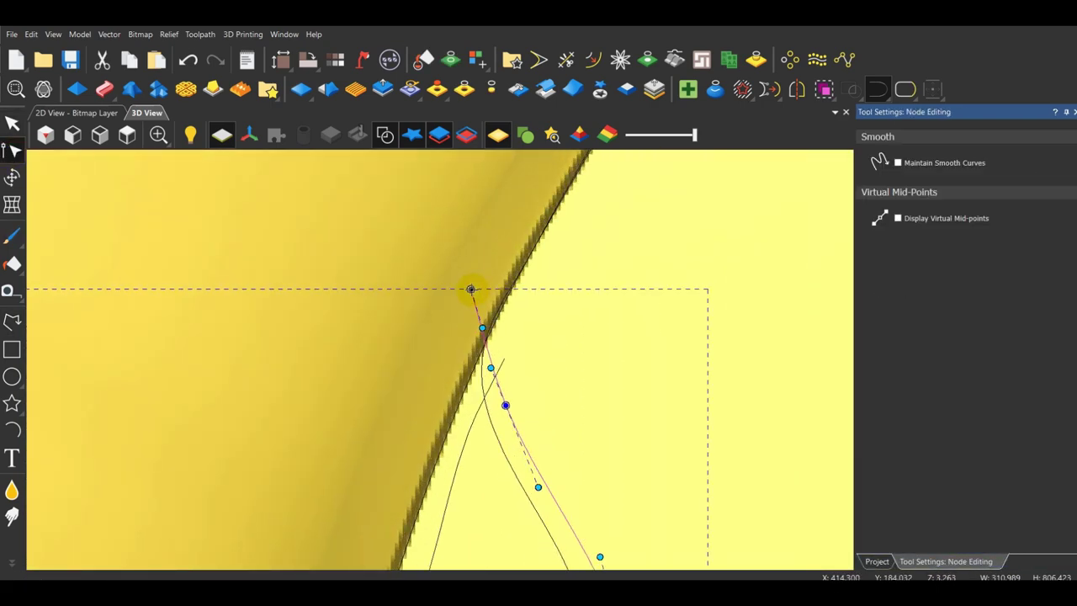
drag(513, 393, 506, 370)
scroll(496, 377, up, 2)
Reposition the upper end nodes of the side vane's inner rail curve beside the outer rail's end.
click(498, 379)
scroll(519, 314, down, 8)
scroll(438, 355, up, 8)
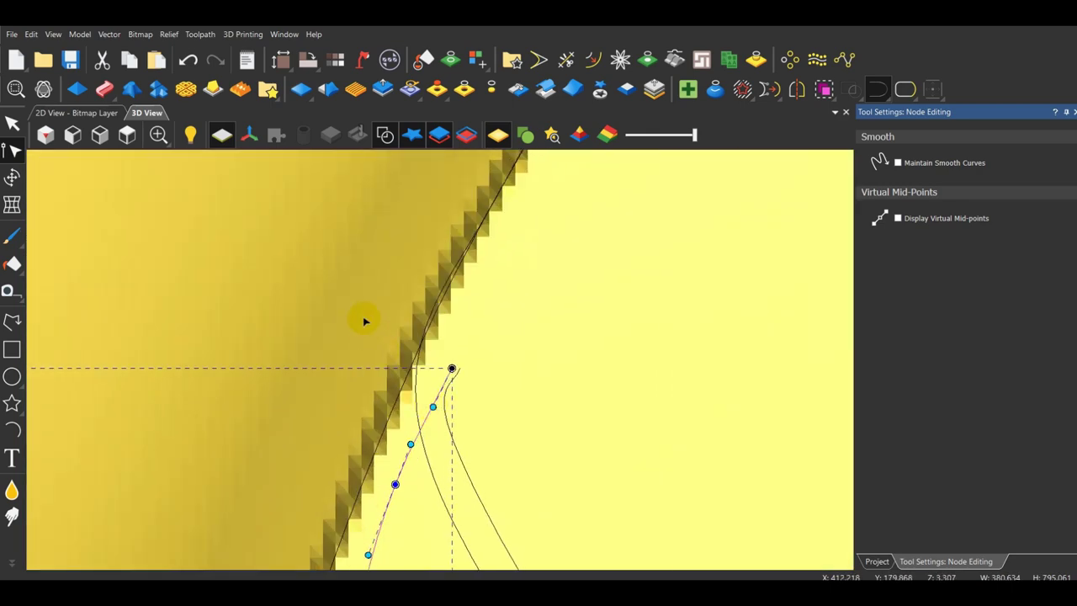
click(453, 369)
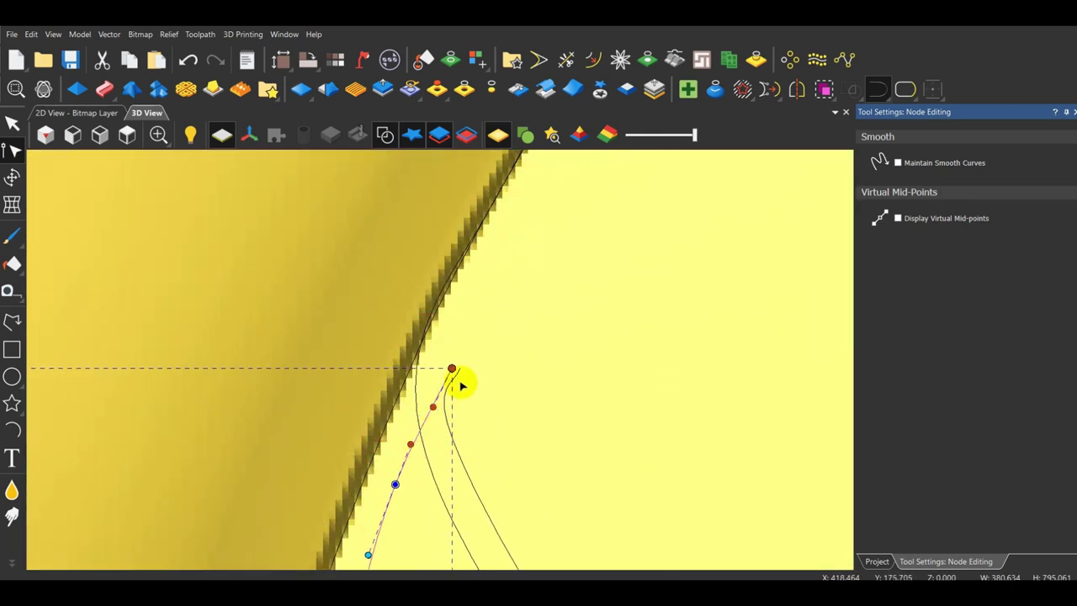
click(413, 430)
drag(399, 430, 411, 431)
click(410, 430)
key(n)
click(452, 379)
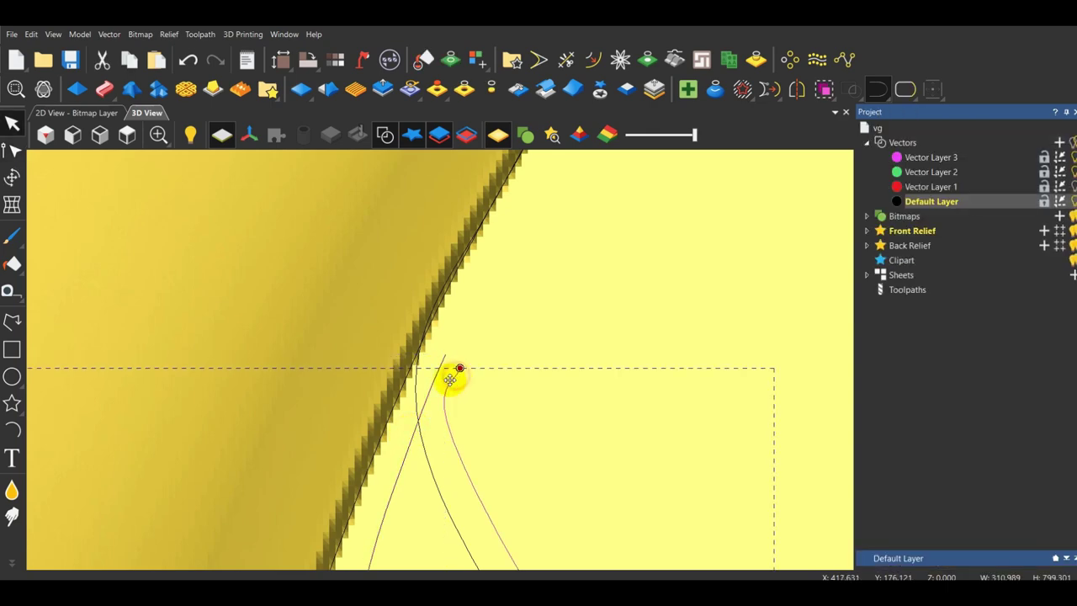
shift+click(437, 375)
scroll(455, 386, down, 10)
scroll(433, 426, up, 5)
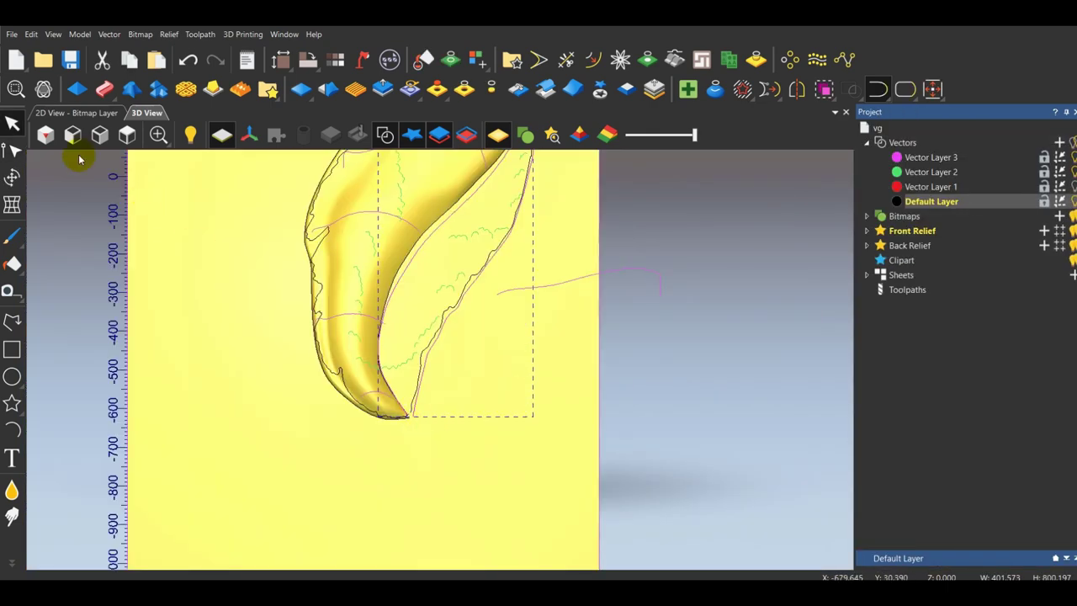
click(106, 101)
scroll(440, 360, down, 3)
key(Escape)
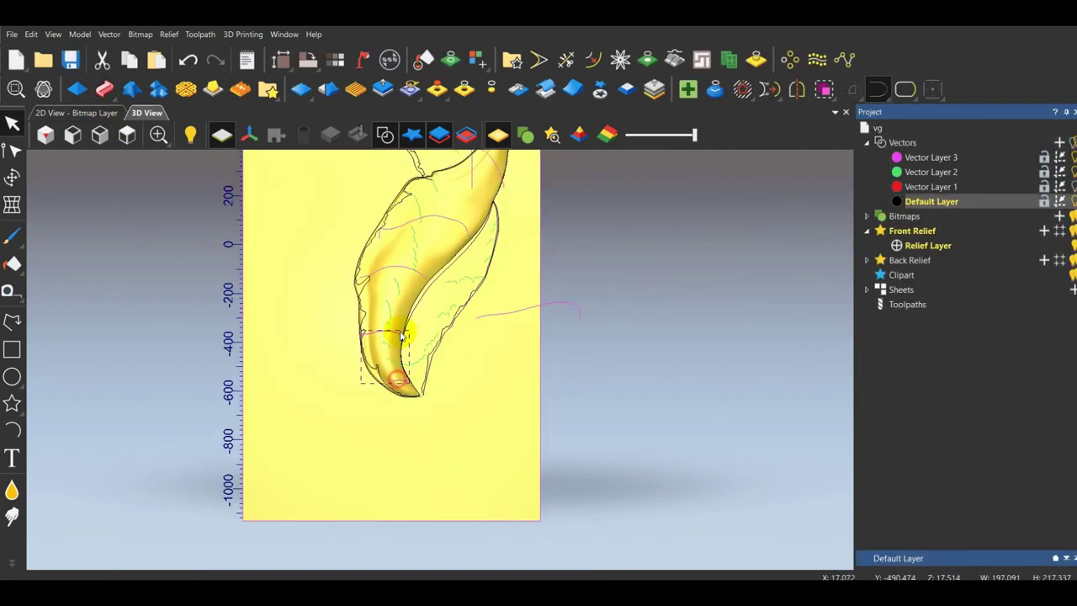
Create horizontally mirrored copies of the four lower cross-section curves on their left side.
click(799, 90)
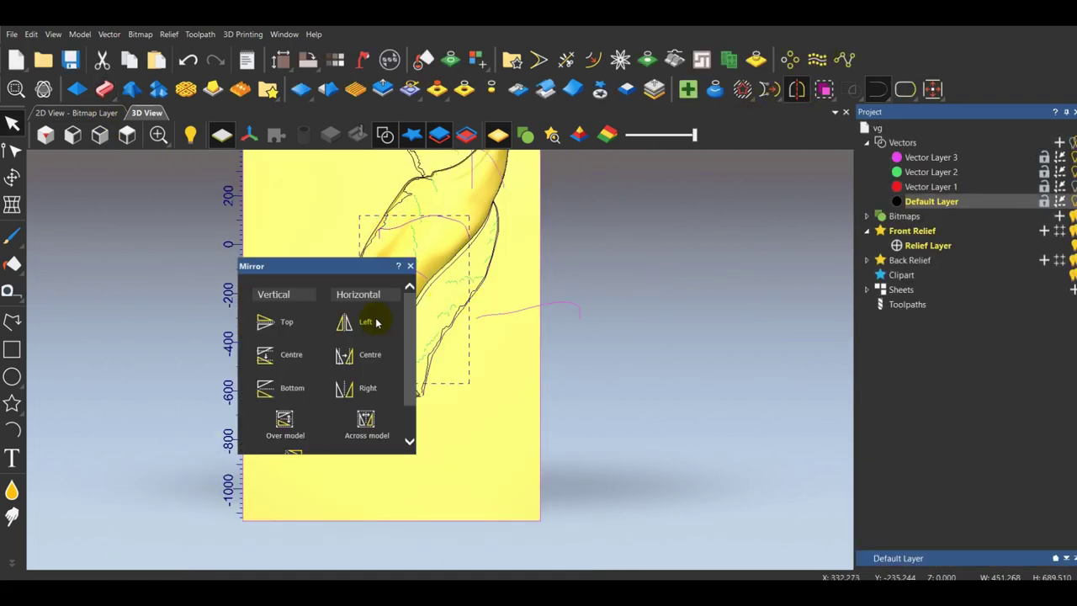
click(409, 266)
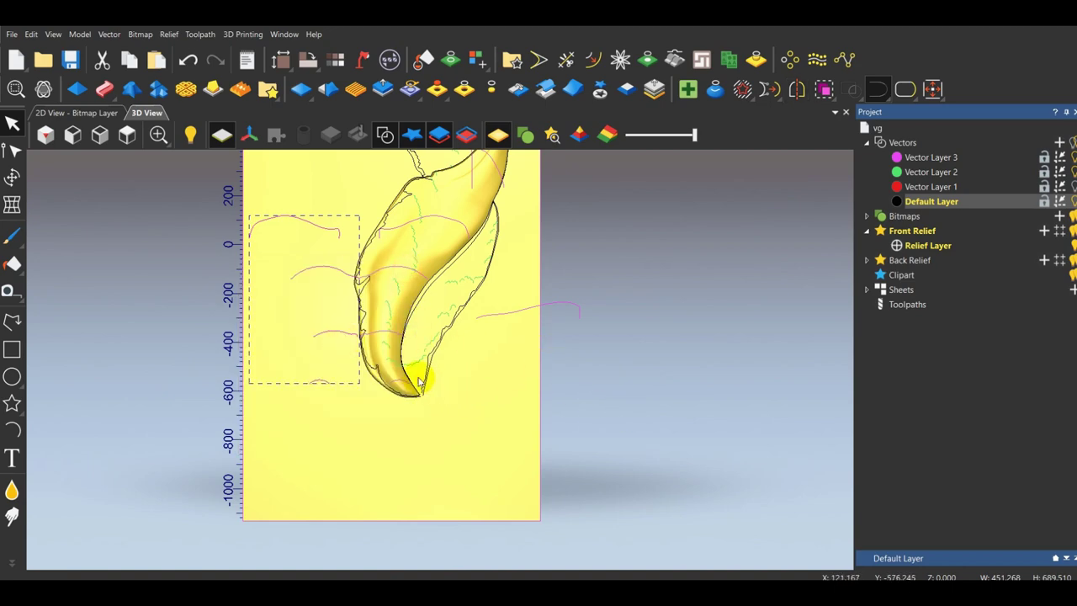
Add a new layer to the Front Relief and make it active for the side vane.
scroll(414, 314, up, 2)
click(416, 308)
scroll(434, 392, down, 2)
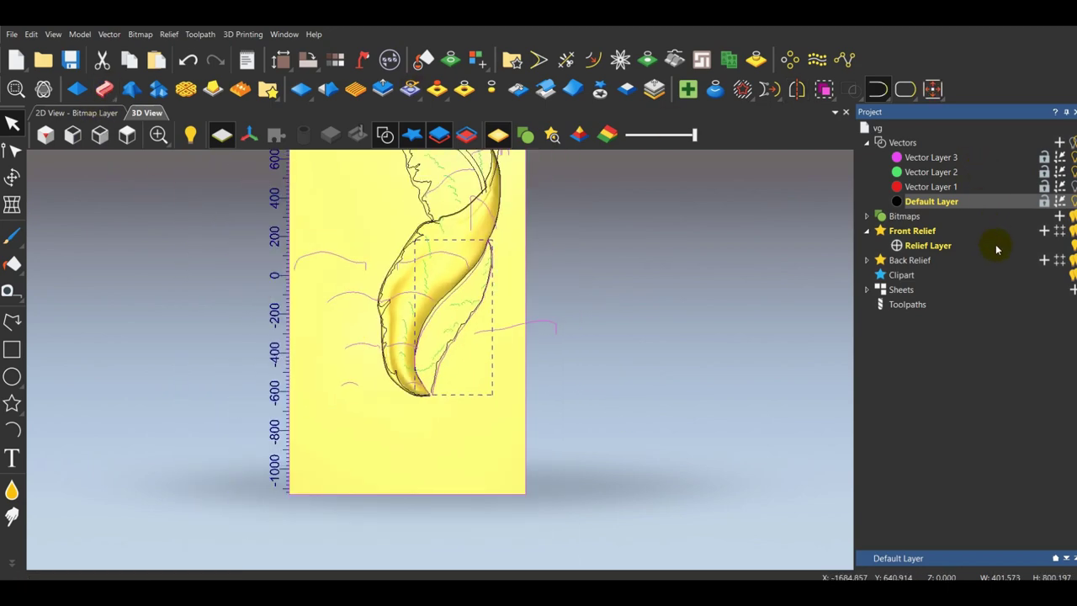
click(1043, 230)
click(983, 245)
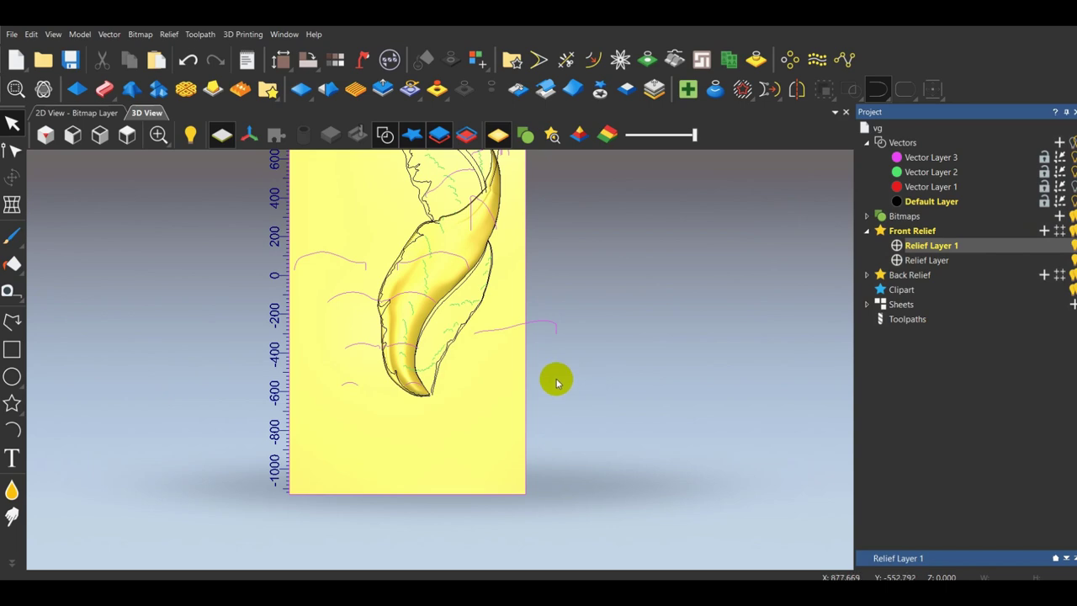
Set up a Two Rail Sweep along the side vane's two rails, adding the three lowest mirrored curves as cross sections from the tip upwards.
scroll(338, 277, up, 2)
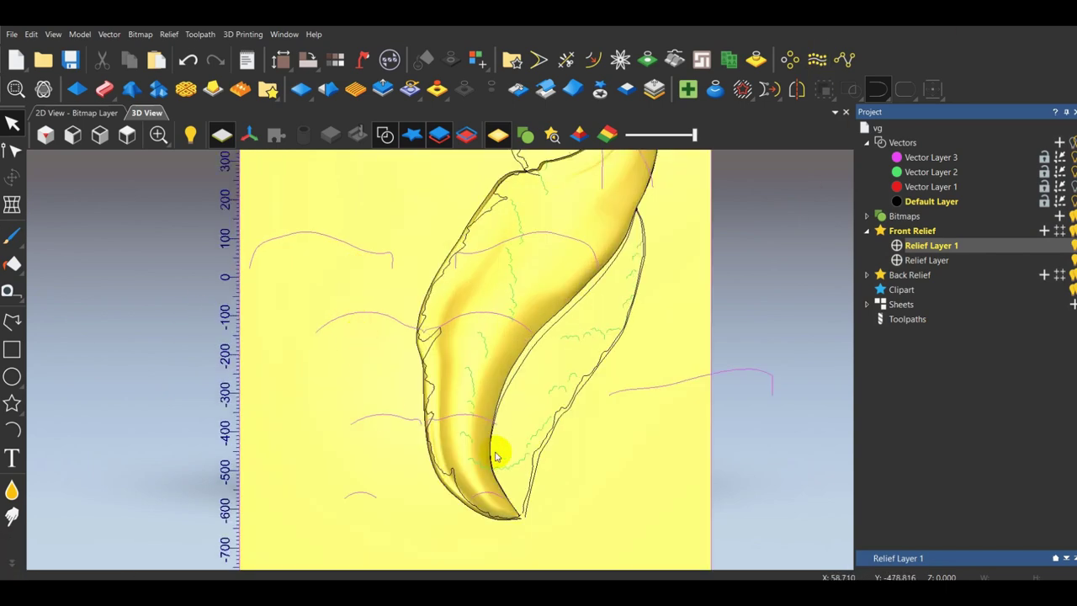
click(514, 374)
click(105, 90)
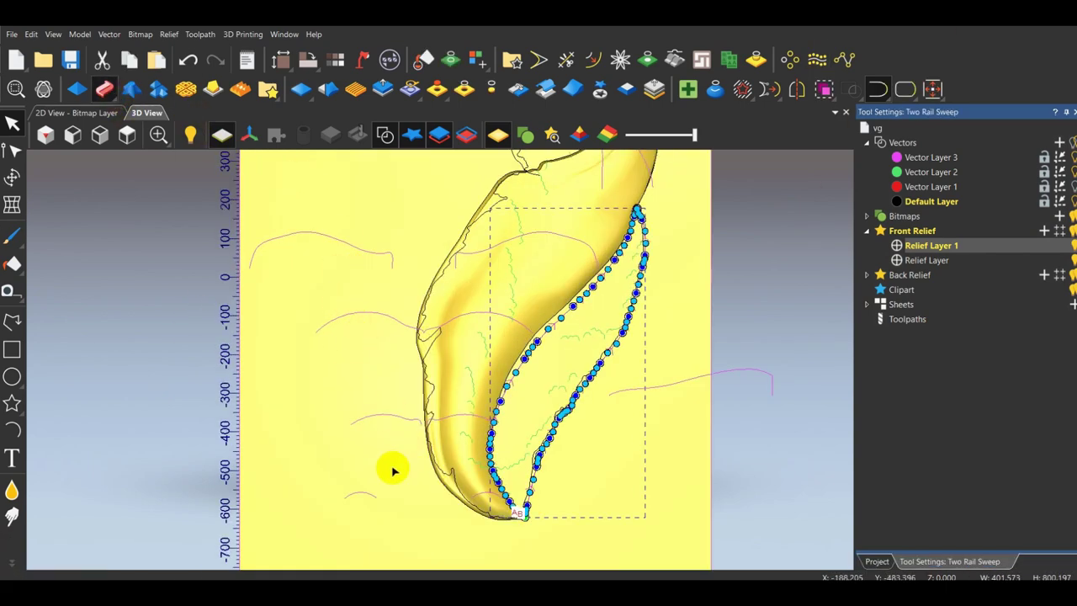
click(940, 308)
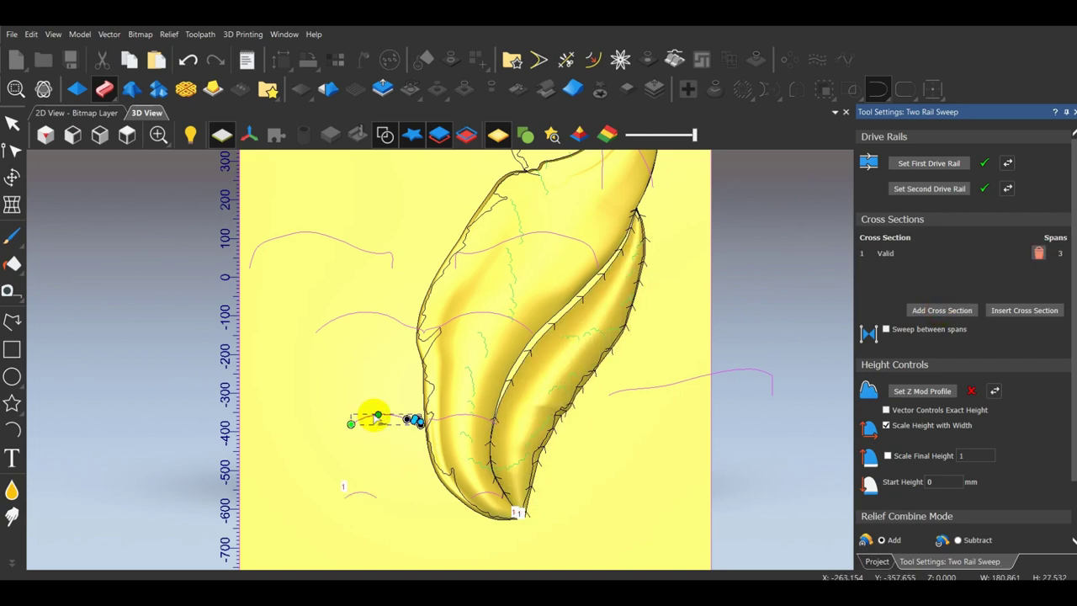
click(921, 311)
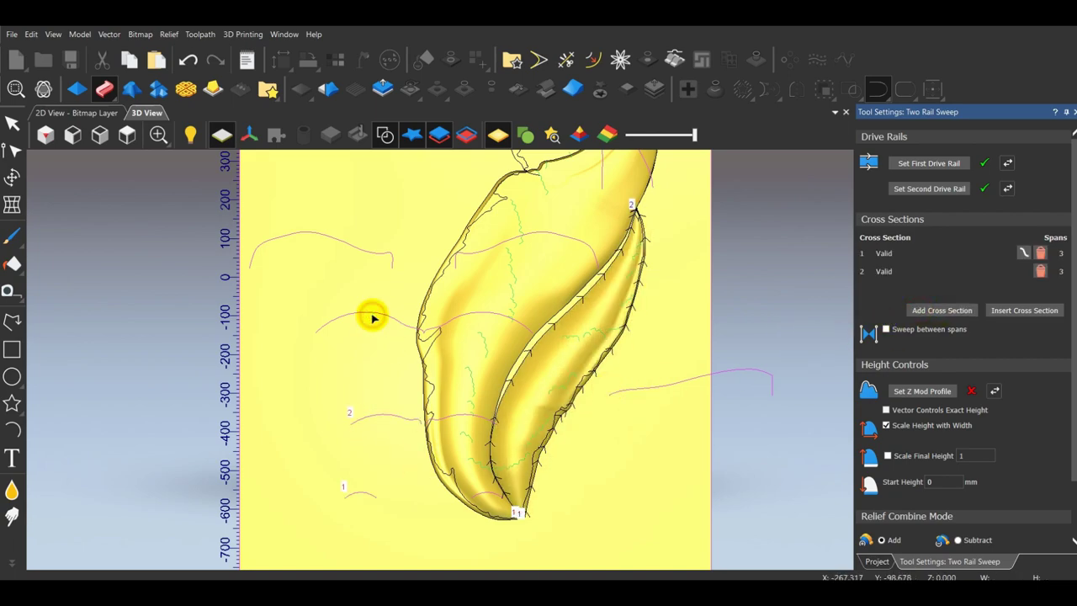
click(941, 311)
Scale the sweep's final height to 25, set the combine mode to Merge High, apply it and close the sweep settings.
scroll(344, 245, down, 3)
drag(344, 245, 562, 289)
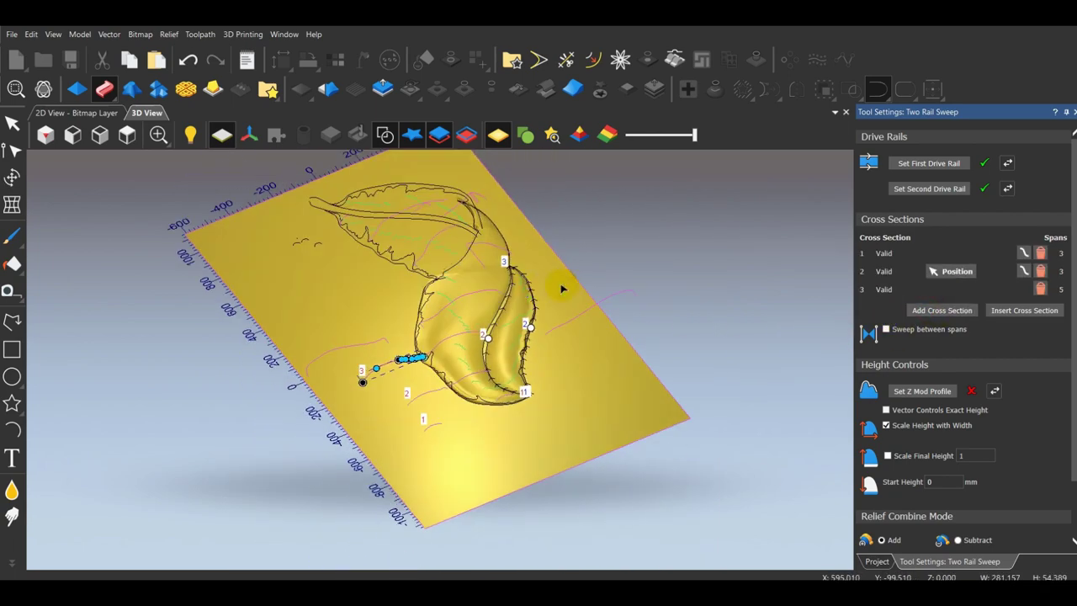
scroll(562, 288, up, 4)
drag(665, 316, 447, 286)
scroll(446, 286, up, 3)
scroll(353, 269, up, 3)
drag(331, 222, 495, 347)
scroll(495, 348, down, 4)
scroll(495, 347, down, 5)
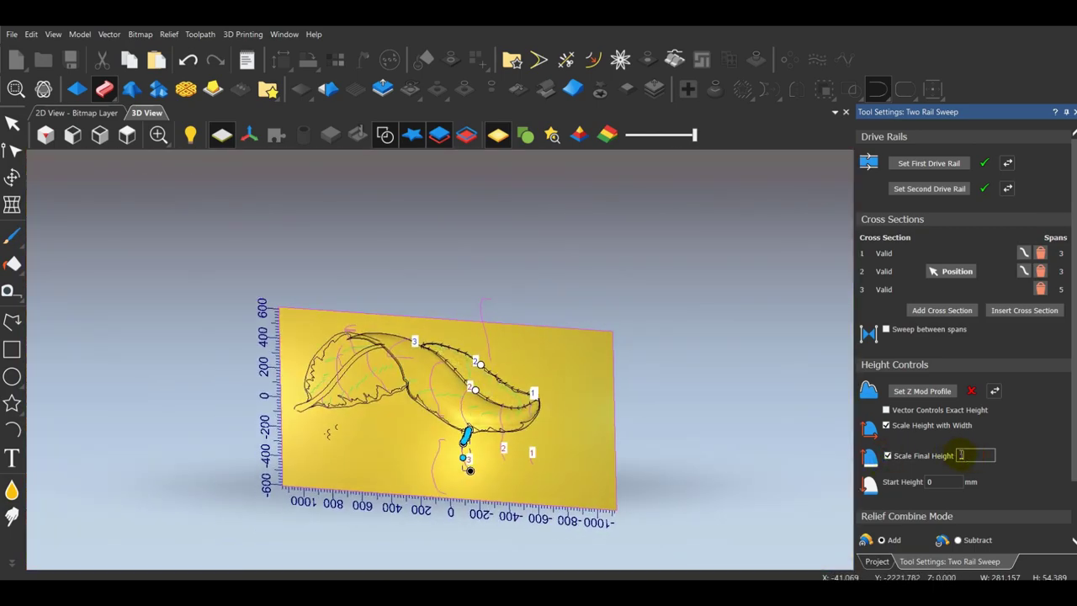
drag(634, 463, 320, 534)
scroll(589, 488, up, 4)
drag(592, 490, 508, 380)
scroll(963, 525, down, 2)
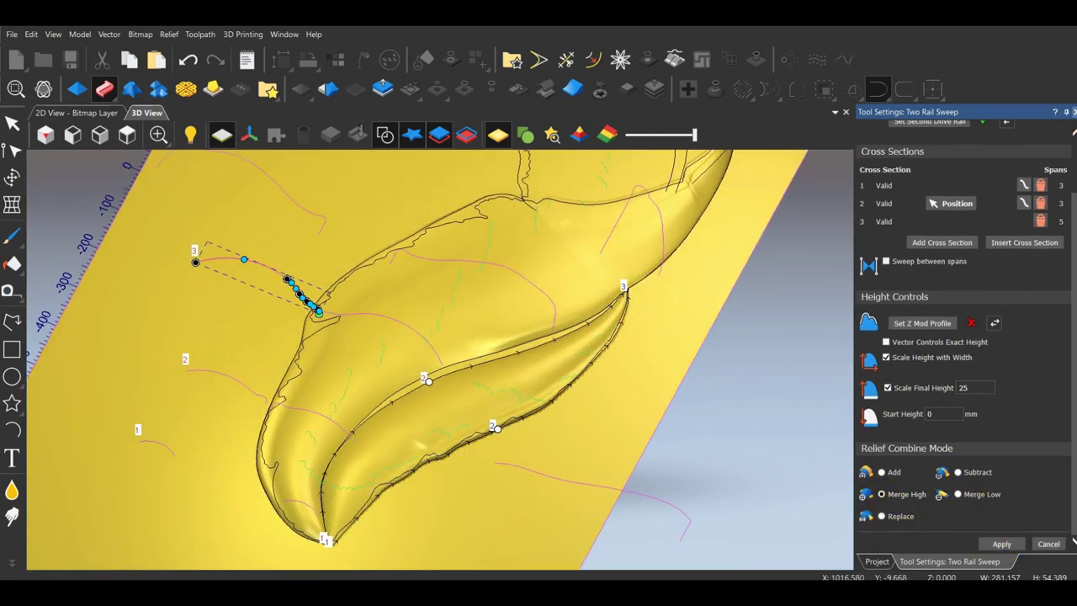
click(1048, 544)
Add another layer to the Front Relief and make it active for the upper vane.
scroll(721, 307, down, 7)
drag(570, 527, 334, 325)
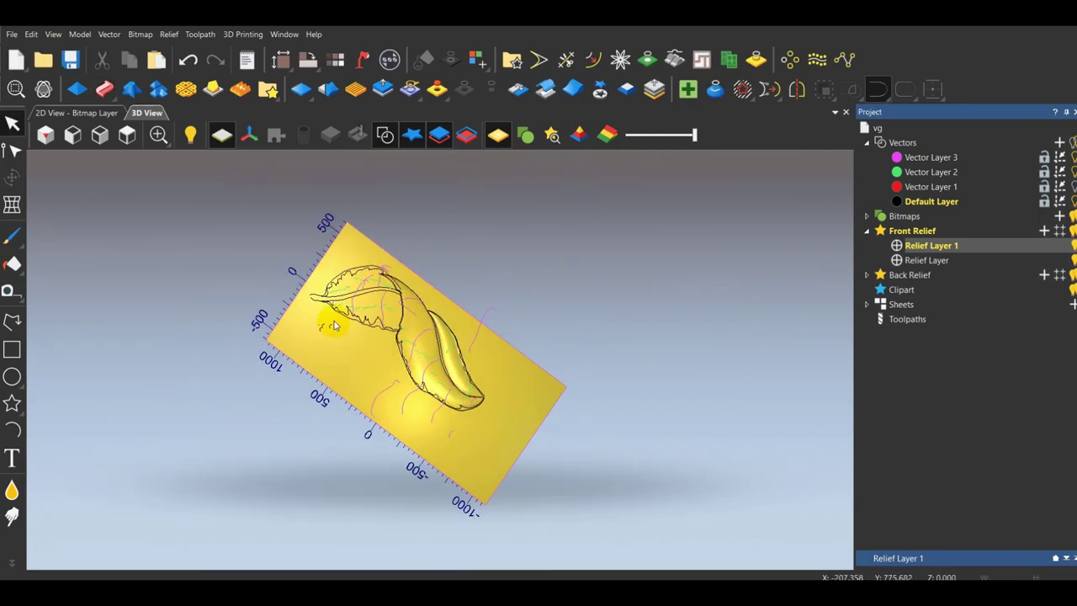
scroll(415, 292, up, 6)
scroll(415, 292, down, 3)
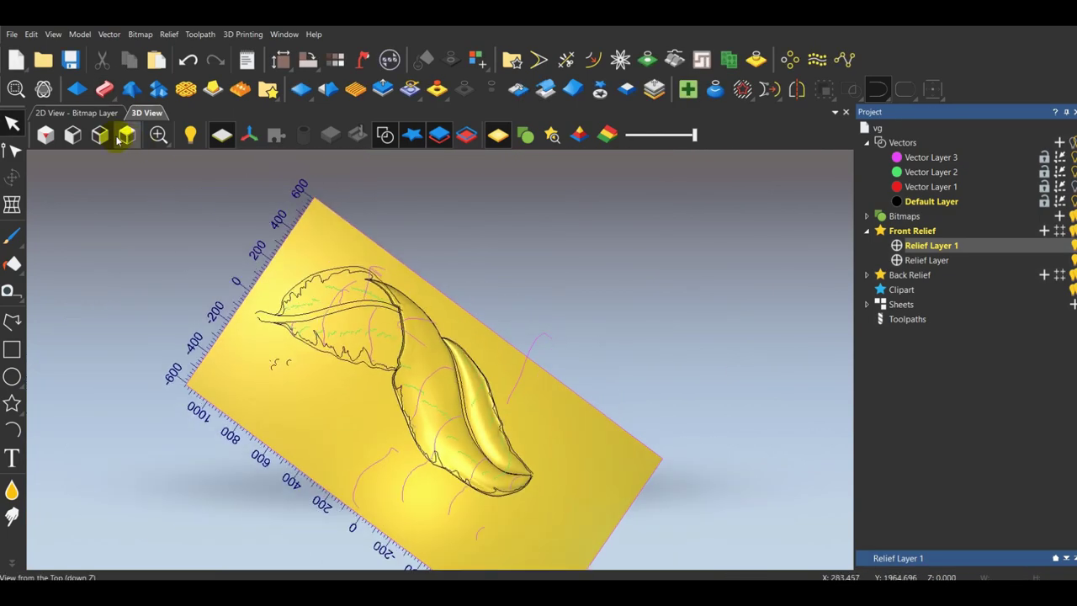
click(127, 135)
scroll(503, 288, up, 3)
click(405, 325)
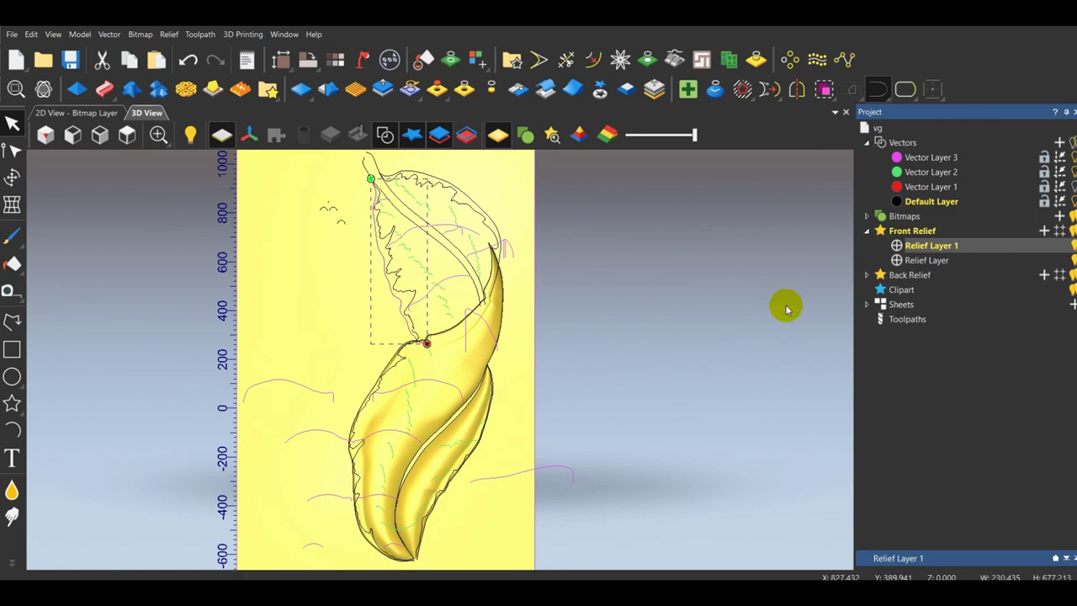
click(1044, 230)
click(680, 417)
click(897, 246)
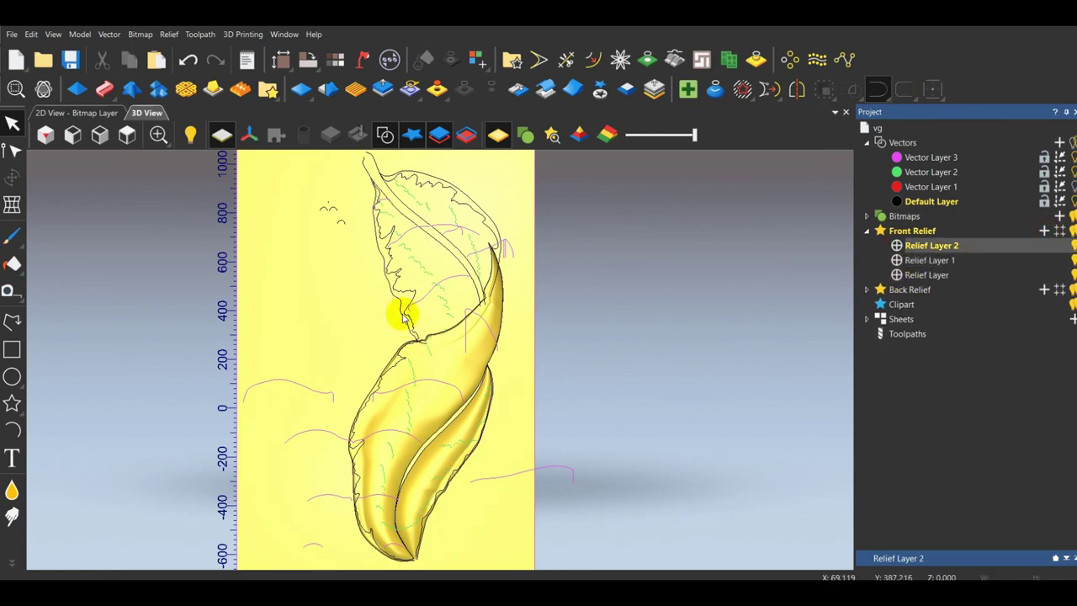
click(420, 336)
scroll(420, 335, up, 4)
scroll(539, 263, down, 4)
scroll(522, 294, up, 4)
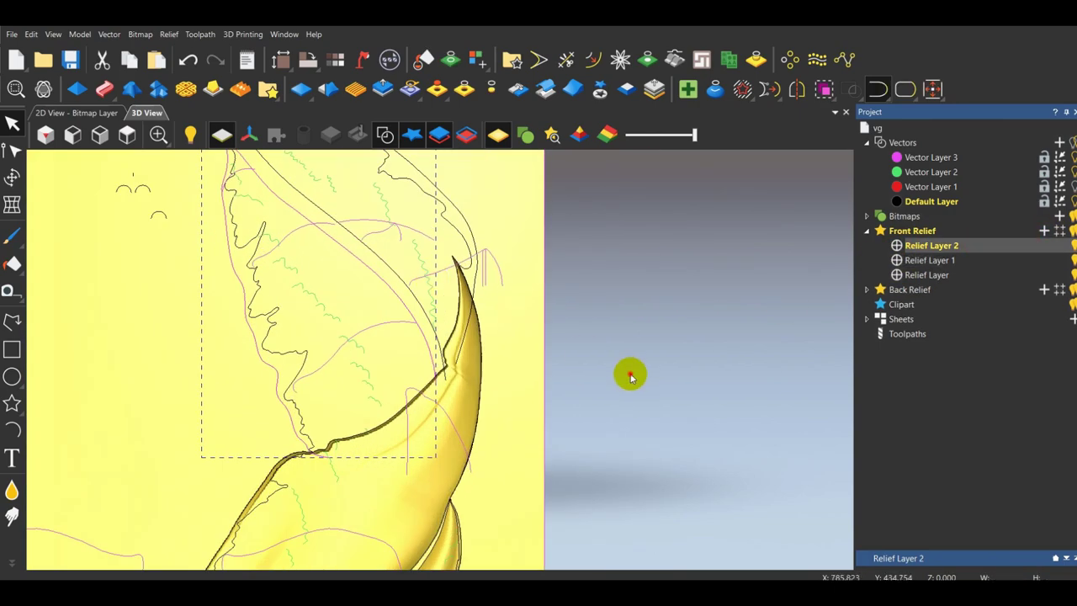
click(629, 375)
Start a smooth polyline at the upper end of the central shaft and trace the shaft's left edge down to about X 105, Y 766 mm.
scroll(522, 346, down, 3)
scroll(329, 242, up, 6)
click(14, 325)
scroll(338, 237, up, 6)
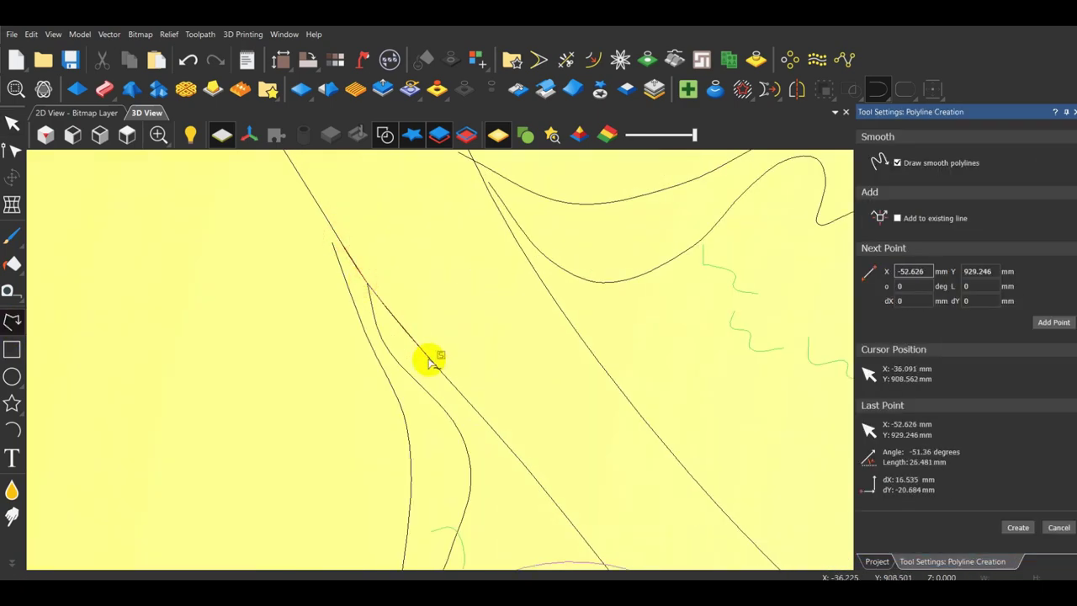
click(503, 442)
scroll(485, 384, down, 4)
scroll(526, 425, up, 3)
click(508, 459)
scroll(492, 396, down, 4)
scroll(530, 446, up, 3)
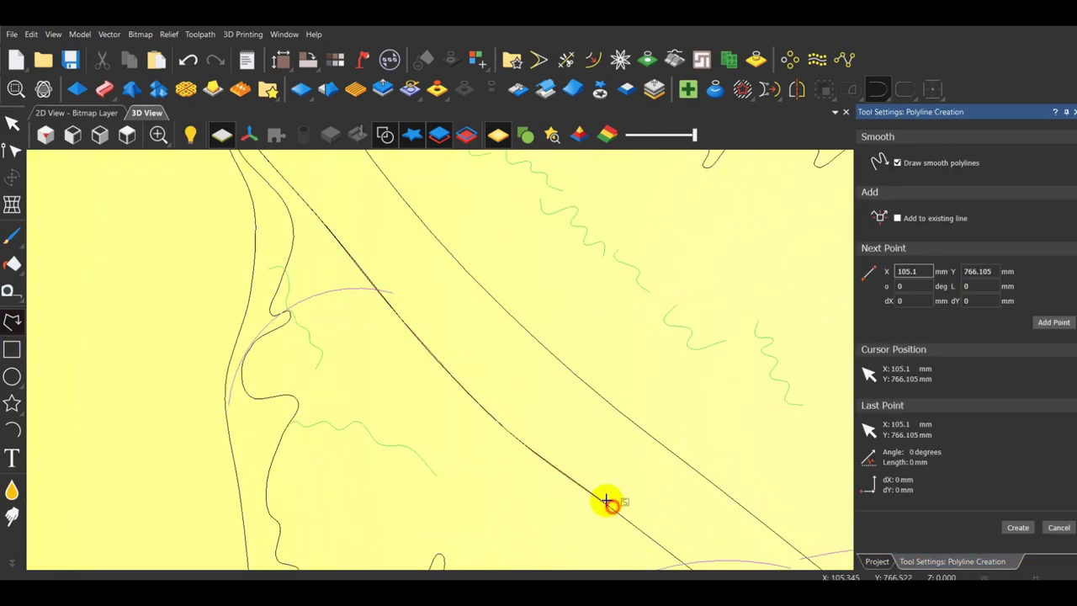
Continue the polyline down the shaft's left edge and finish it over the main relief at about X 385, Y 378 mm.
scroll(606, 502, down, 3)
scroll(582, 513, up, 3)
click(704, 534)
scroll(694, 522, down, 4)
scroll(672, 492, up, 3)
click(475, 429)
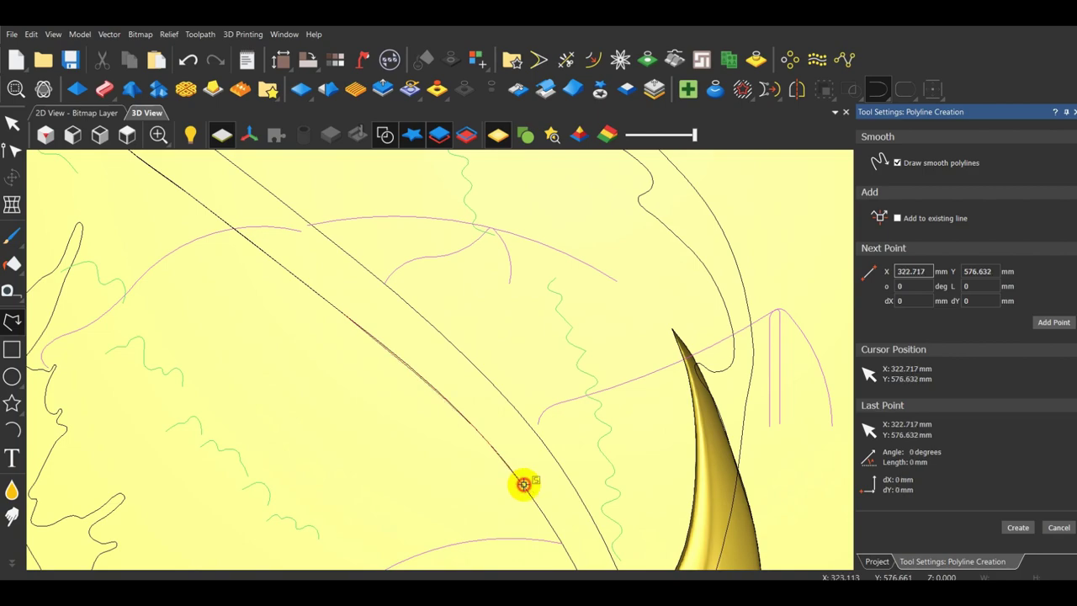
scroll(523, 484, down, 4)
scroll(565, 549, up, 3)
scroll(454, 415, down, 3)
scroll(446, 451, up, 3)
click(446, 401)
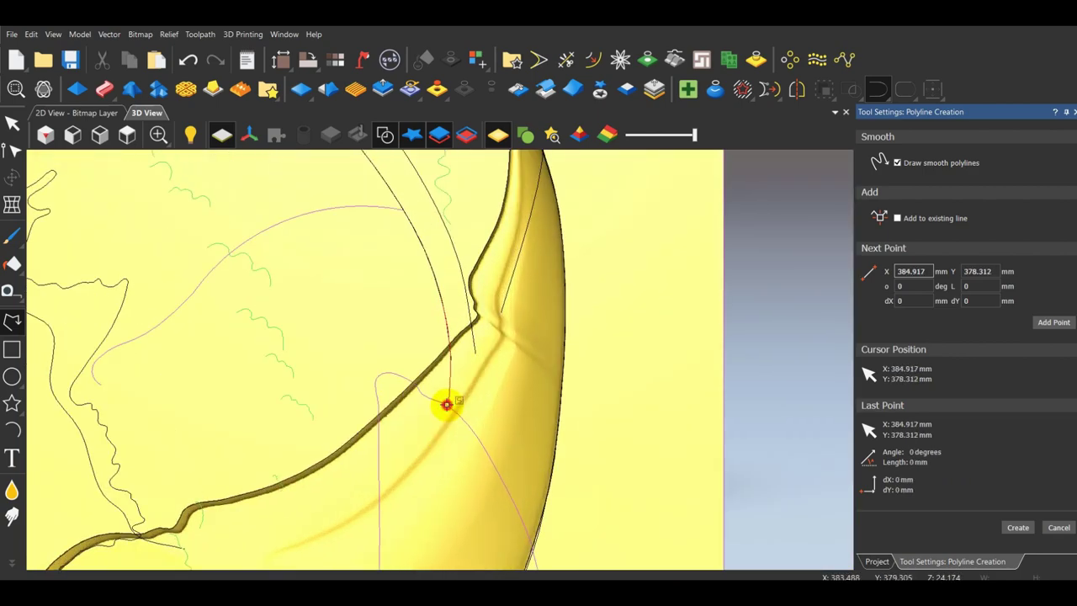
key(Escape)
scroll(378, 410, down, 2)
shift+click(224, 435)
scroll(231, 432, down, 6)
scroll(221, 362, down, 3)
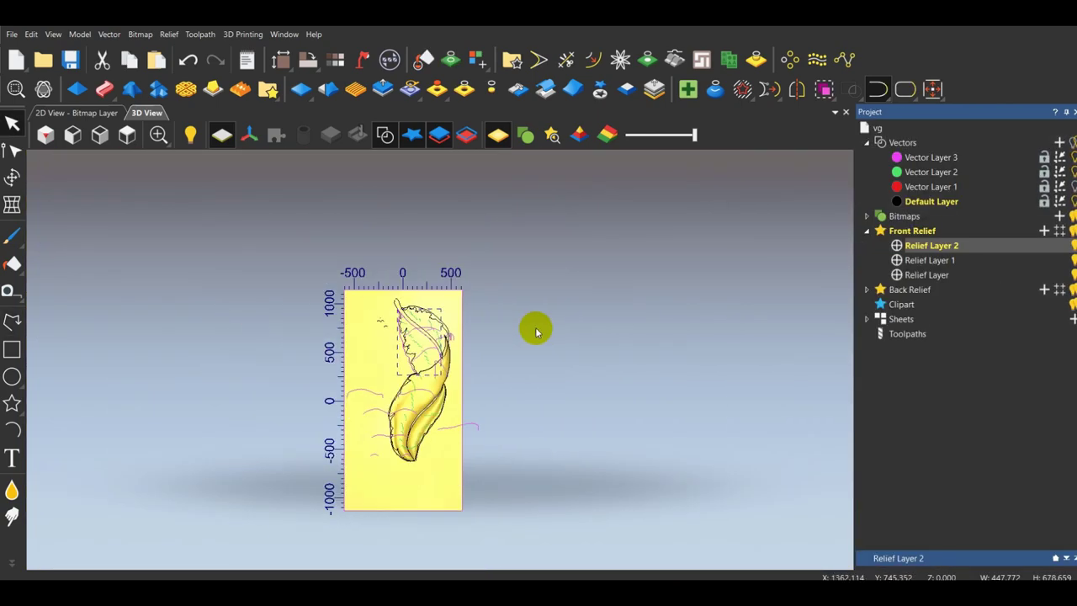
click(561, 323)
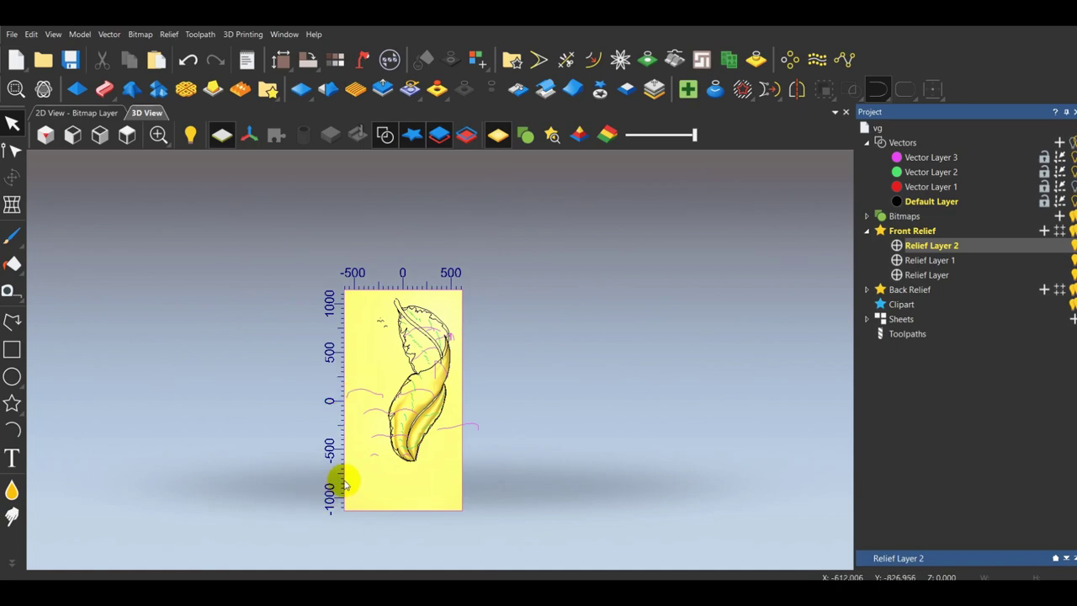
scroll(420, 349, up, 9)
scroll(395, 377, down, 4)
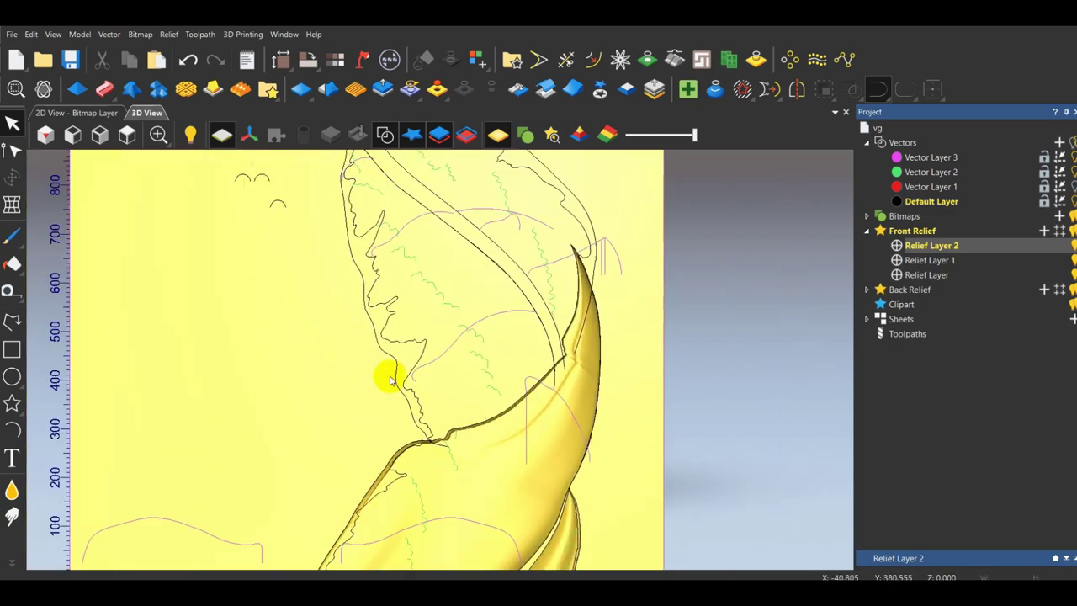
Try a two-rail sweep between the shaft edge and the upper vane's outer outline, using the three in-place curves as cross sections.
scroll(411, 360, down, 2)
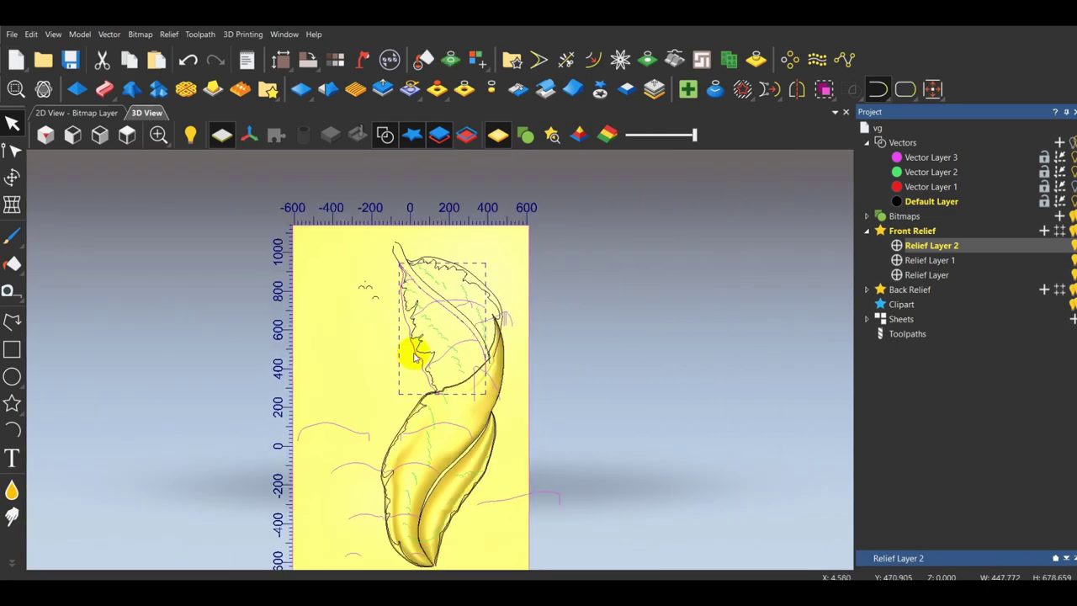
click(105, 89)
scroll(415, 284, up, 3)
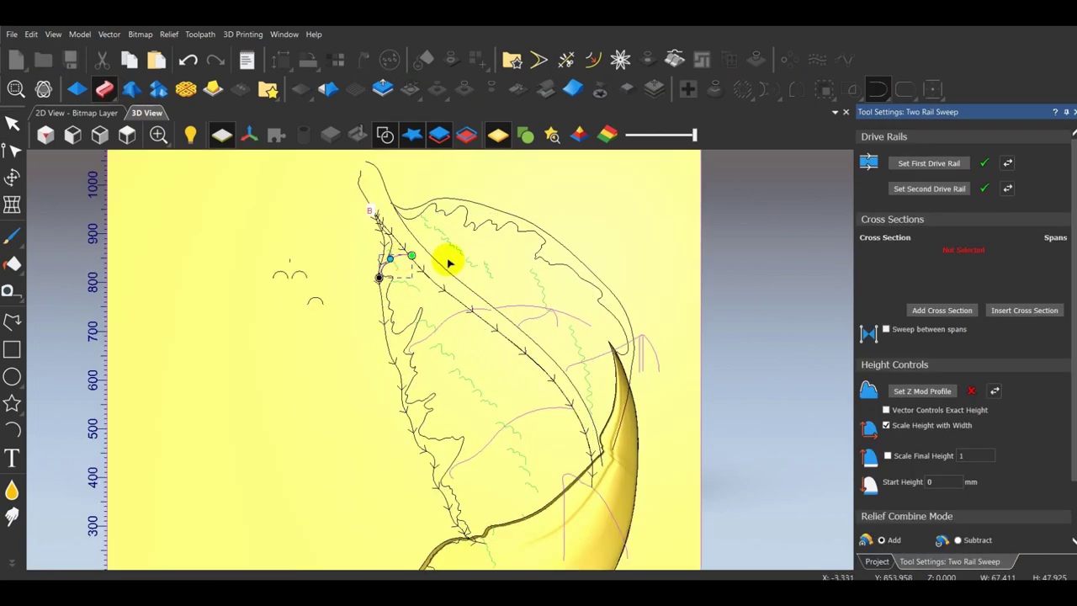
click(926, 314)
click(933, 315)
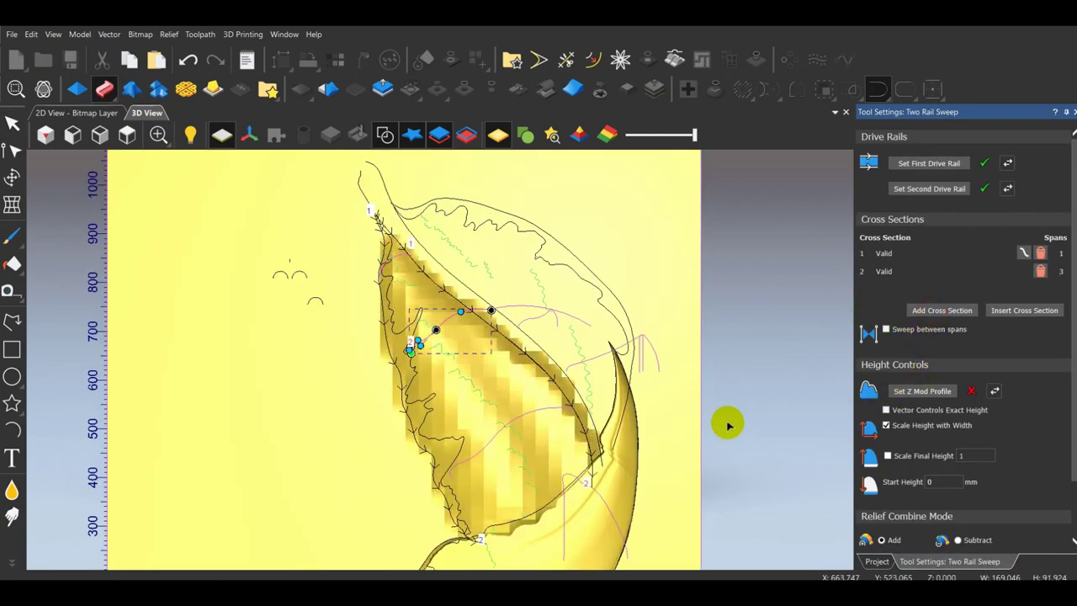
click(499, 434)
drag(639, 429, 841, 341)
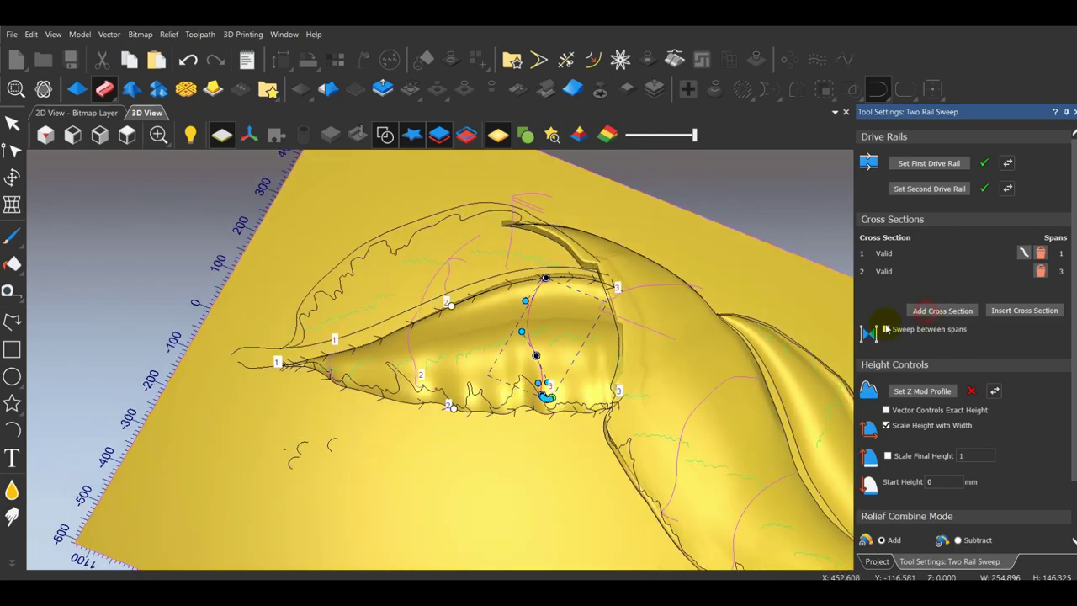
Try the sweep with both drive rails reversed, check its shape and cancel it.
drag(555, 508, 565, 481)
click(1008, 164)
click(1007, 189)
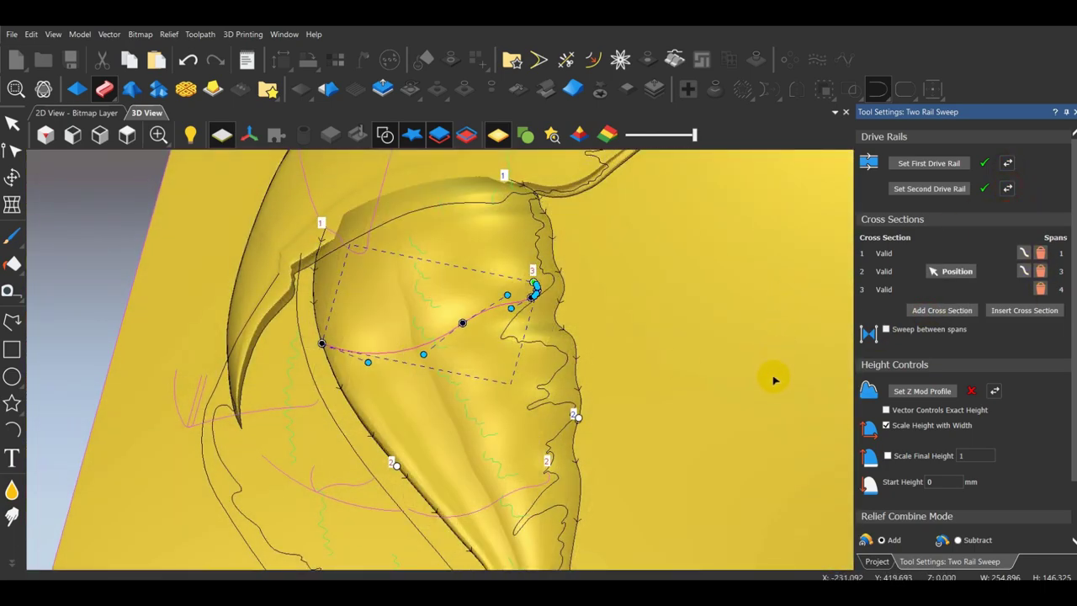
drag(774, 380, 286, 229)
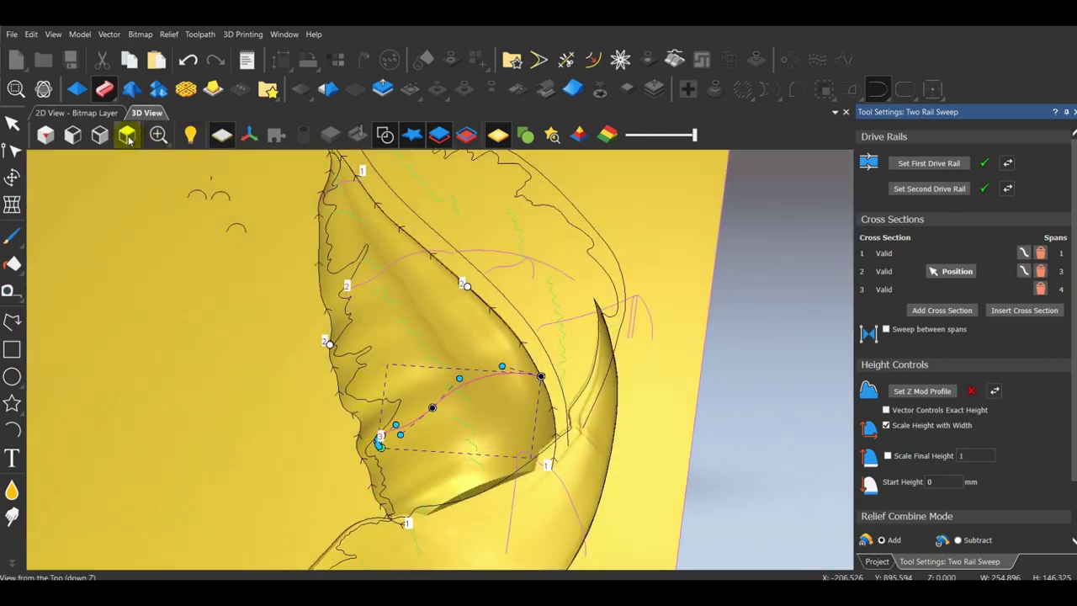
click(129, 138)
scroll(452, 250, up, 2)
key(Escape)
Make horizontally mirrored copies of the upper vane's three cross-section curves and place them apart on the empty area left of the feather.
scroll(477, 518, down, 1)
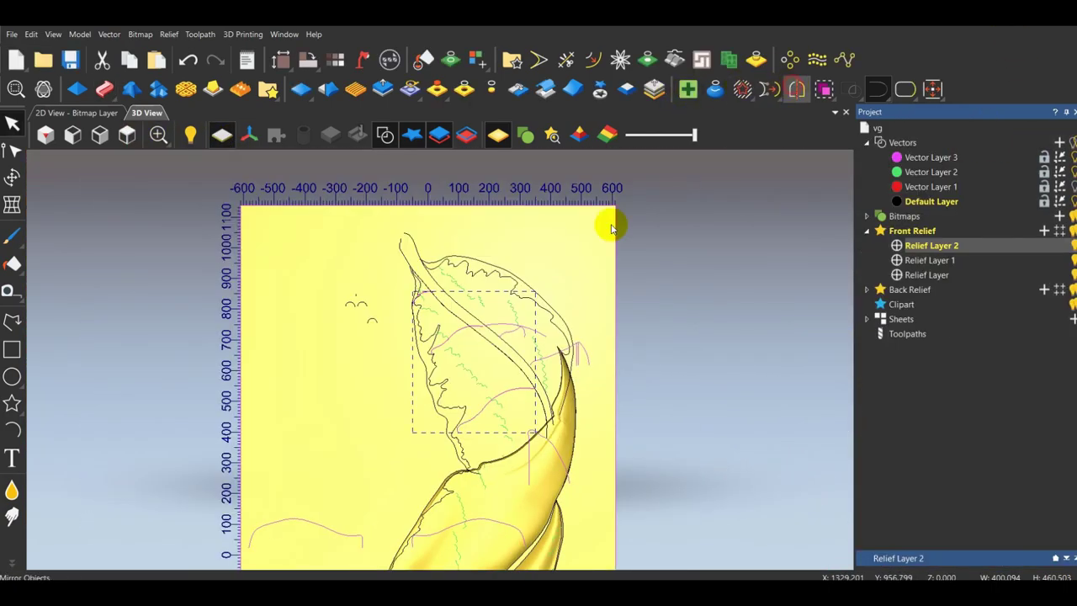
click(348, 327)
click(410, 268)
drag(377, 338, 309, 367)
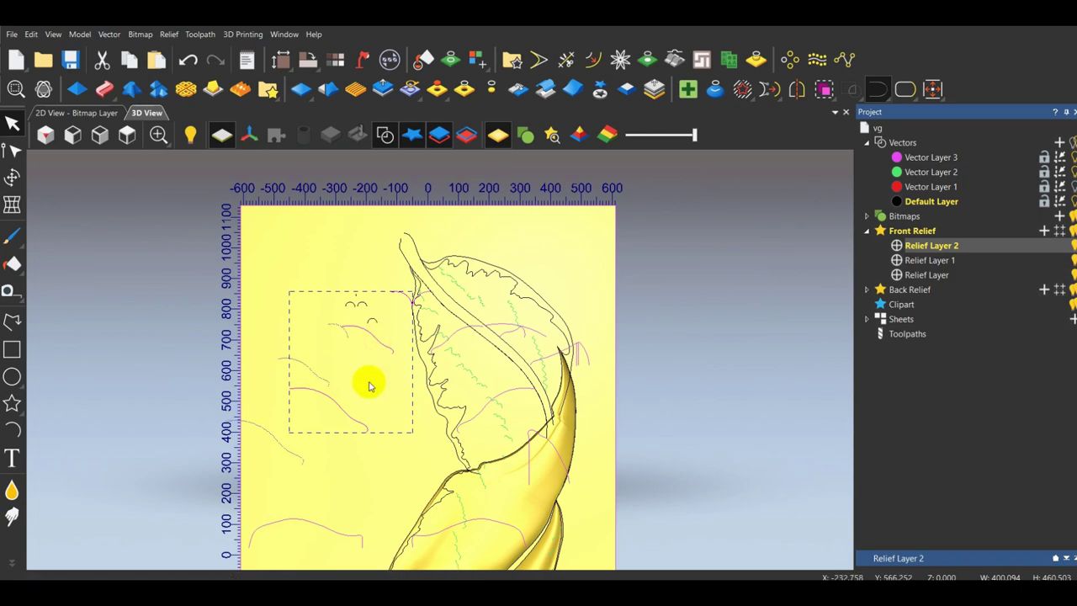
click(370, 385)
scroll(365, 386, down, 4)
scroll(437, 381, up, 5)
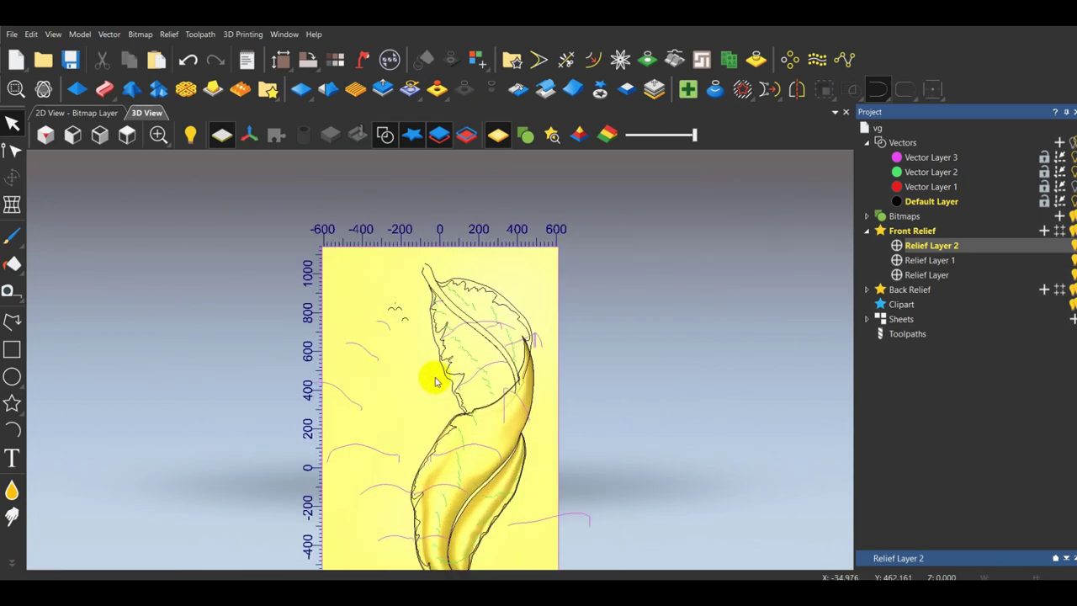
Rotate the three mirrored curve copies so that each one lies level beside the feather.
click(458, 379)
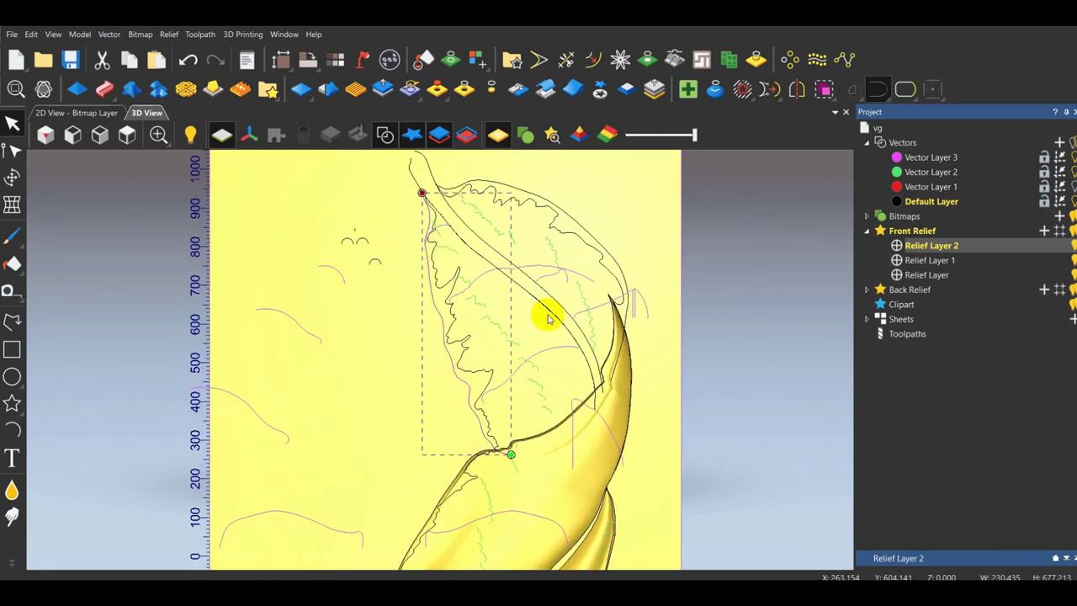
click(105, 90)
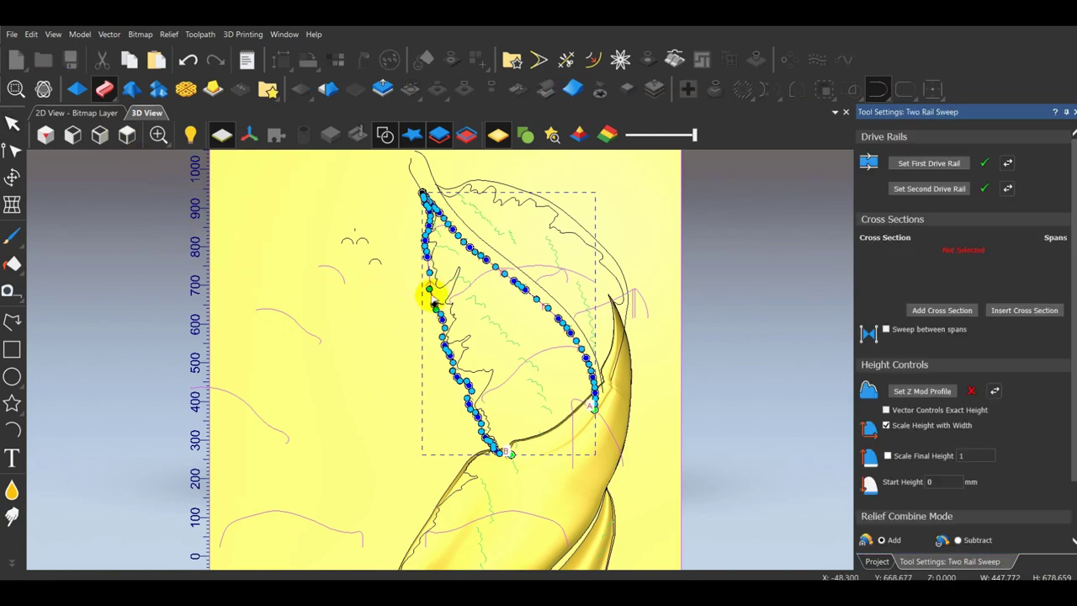
scroll(391, 259, up, 2)
click(348, 300)
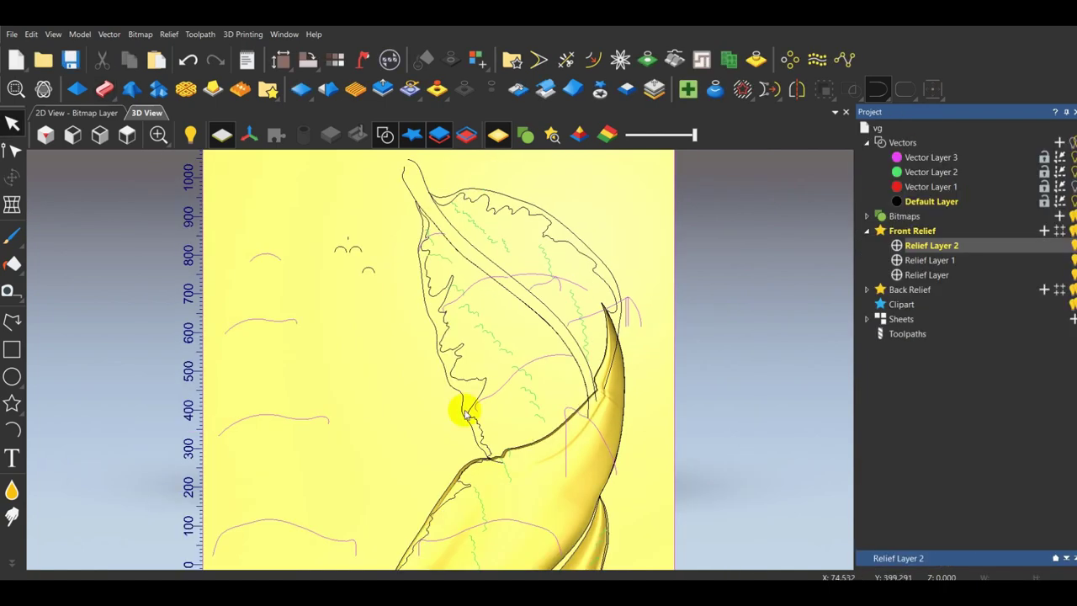
Try a two-rail sweep along the shaft edge and outer outline, adding the lower, middle and upper levelled curves as cross sections.
click(453, 242)
click(104, 88)
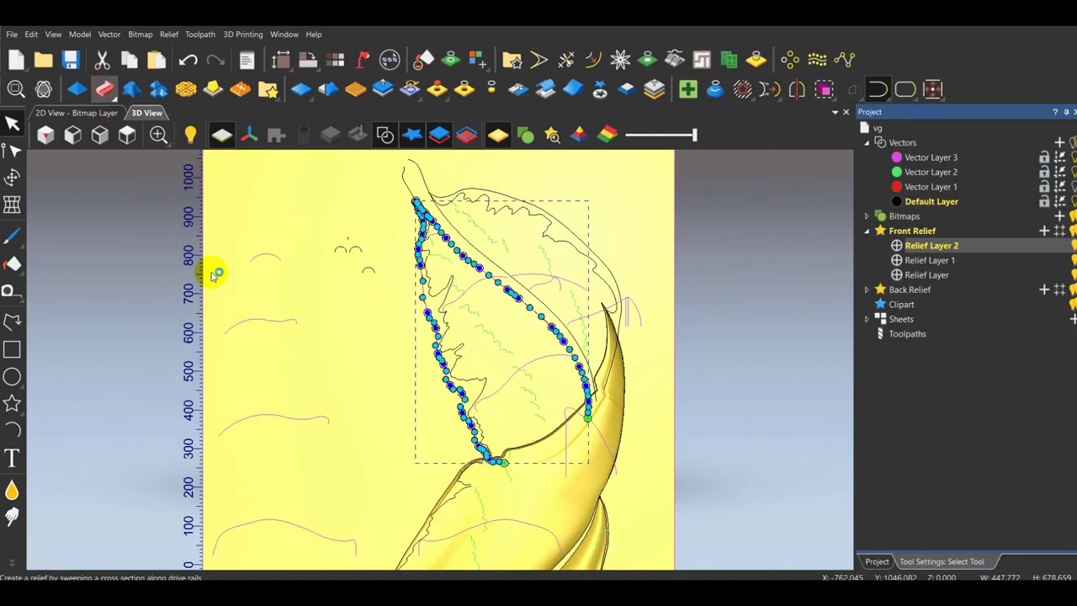
click(273, 418)
click(930, 313)
click(934, 314)
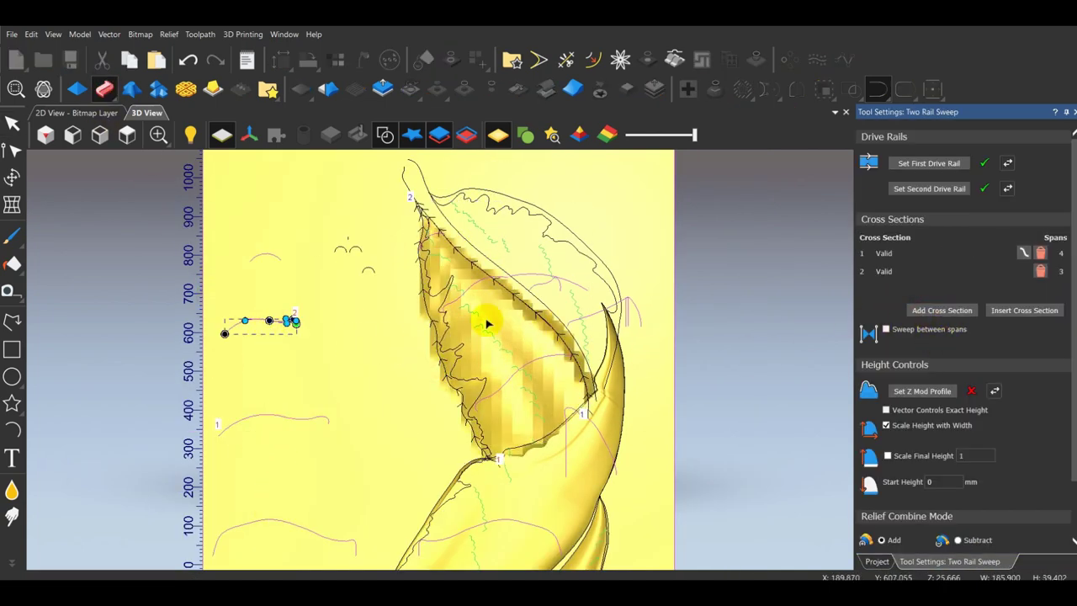
scroll(259, 274, up, 2)
click(279, 252)
click(965, 311)
Check the sweep preview and reverse the direction of the middle levelled curve.
middle_drag(703, 511, 257, 407)
scroll(429, 370, down, 3)
drag(429, 370, 576, 375)
scroll(351, 378, up, 3)
click(355, 378)
right_click(354, 378)
click(400, 233)
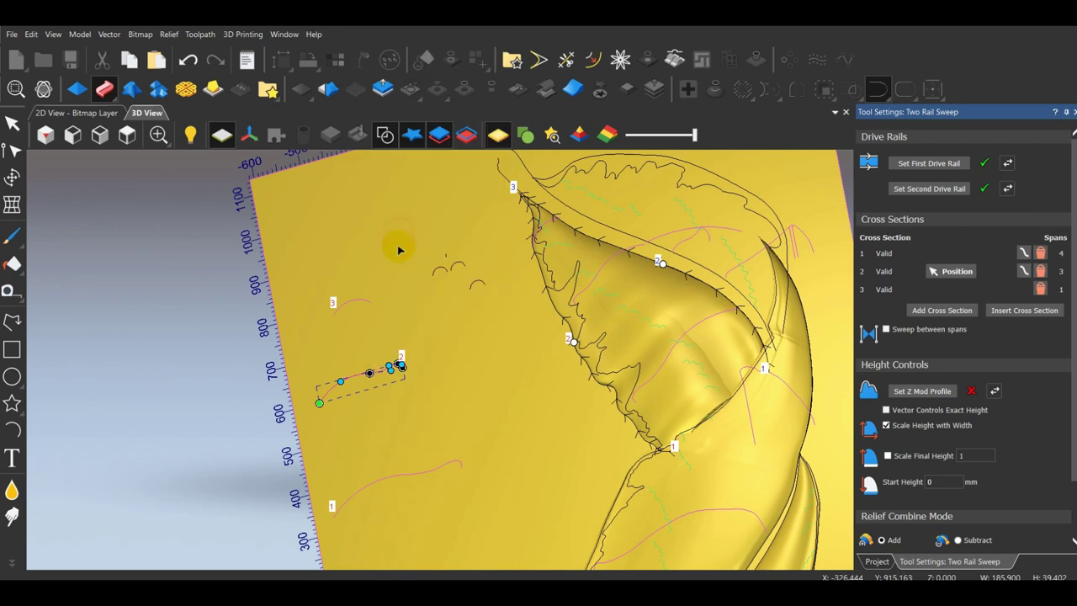
Remove all three cross sections and add the lower, middle and upper levelled curves again.
click(1041, 289)
click(1042, 271)
click(1041, 253)
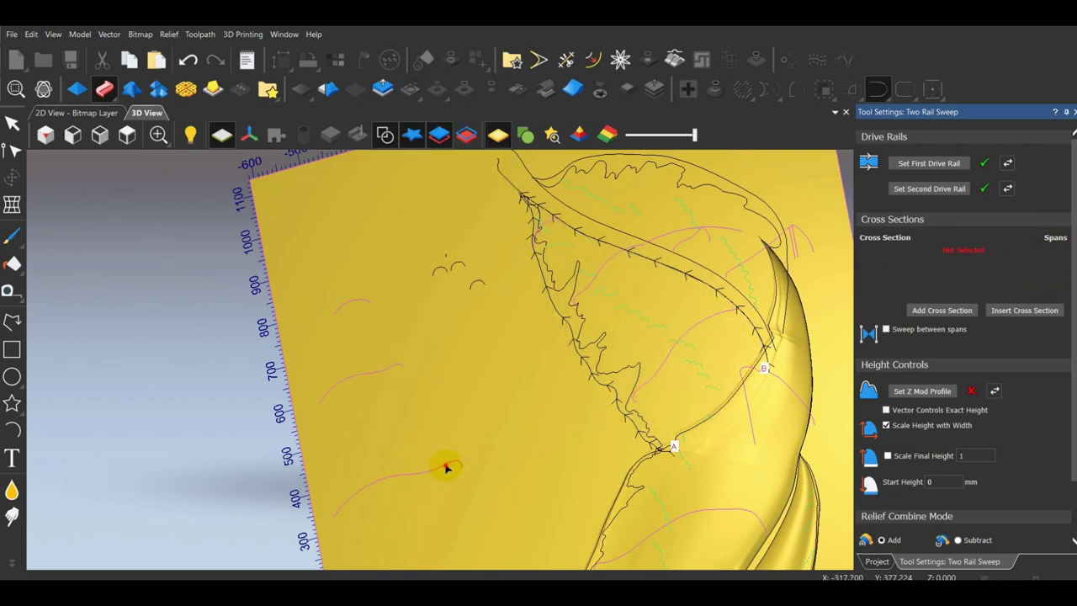
click(941, 311)
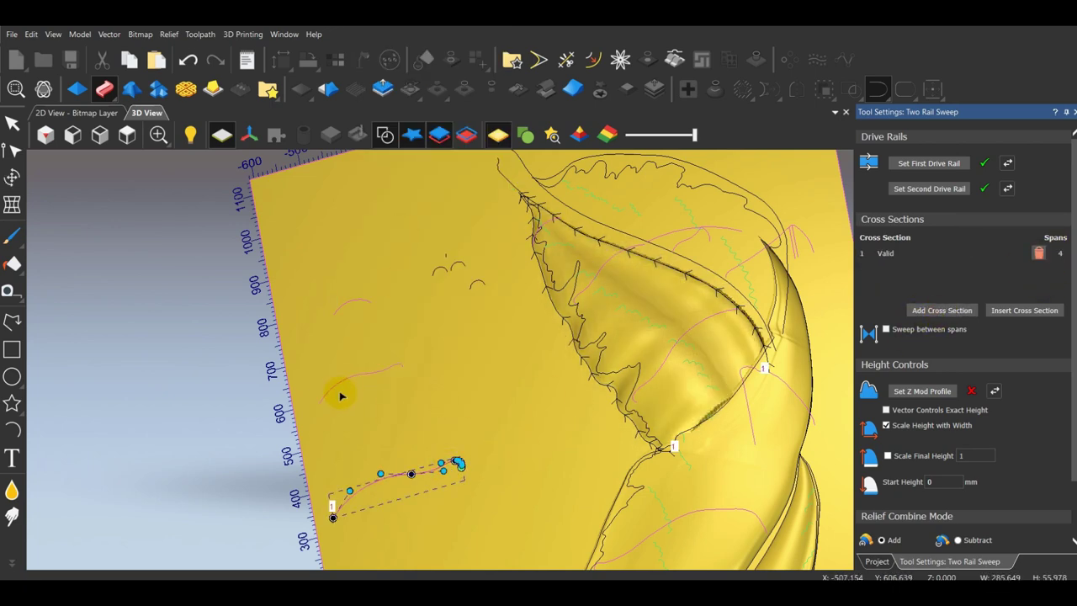
click(919, 311)
click(371, 302)
click(933, 312)
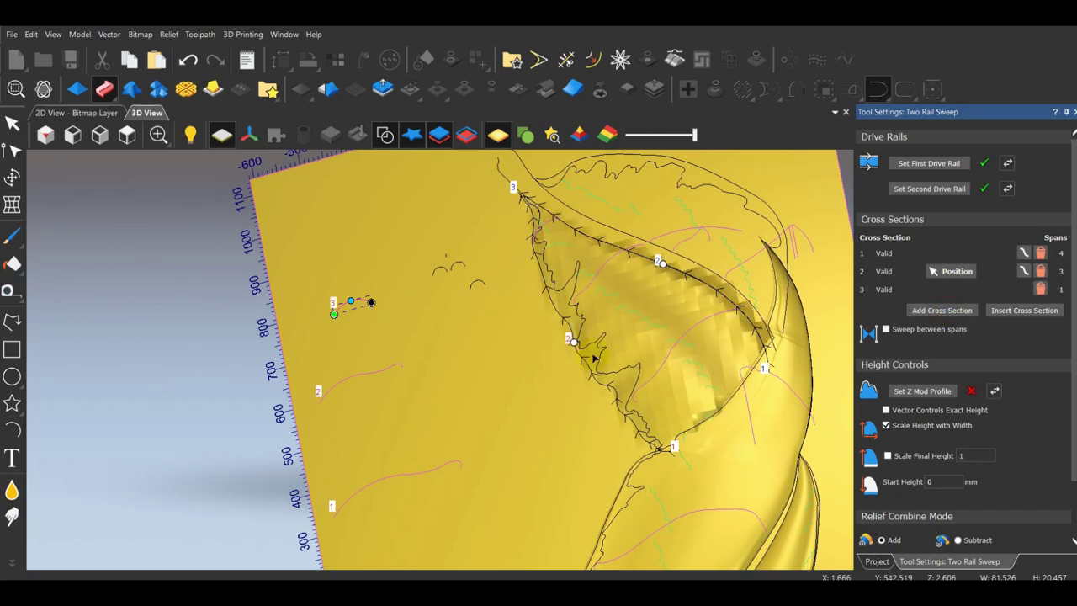
Compare the sweep preview with the FEATH model, try it with reversed drive rails and cancel the sweep.
click(129, 141)
scroll(440, 237, up, 4)
drag(612, 446, 543, 450)
scroll(396, 339, down, 3)
mouse_move(648, 588)
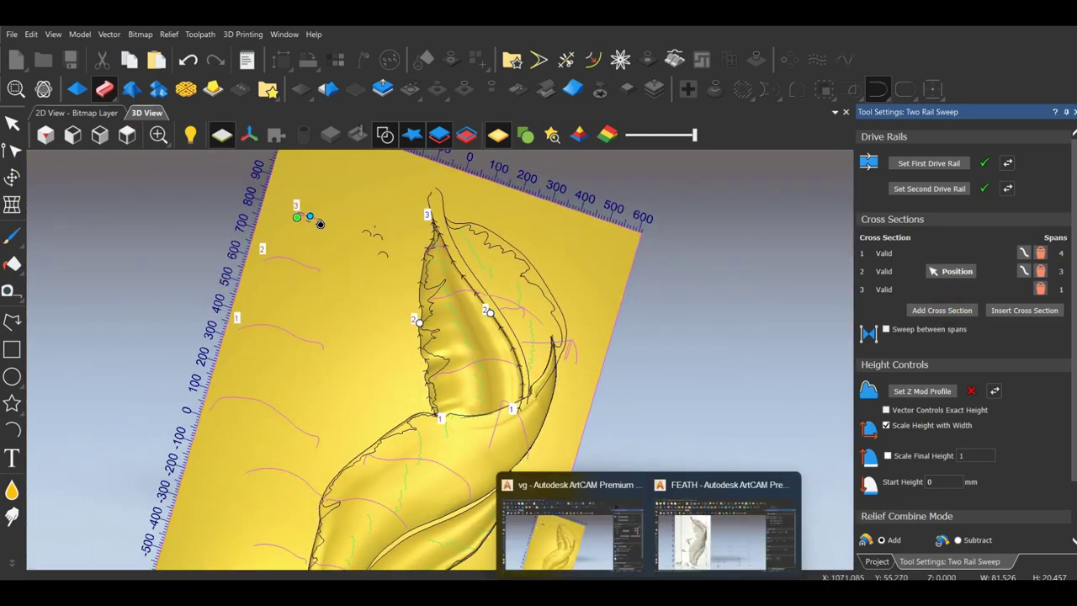
click(717, 551)
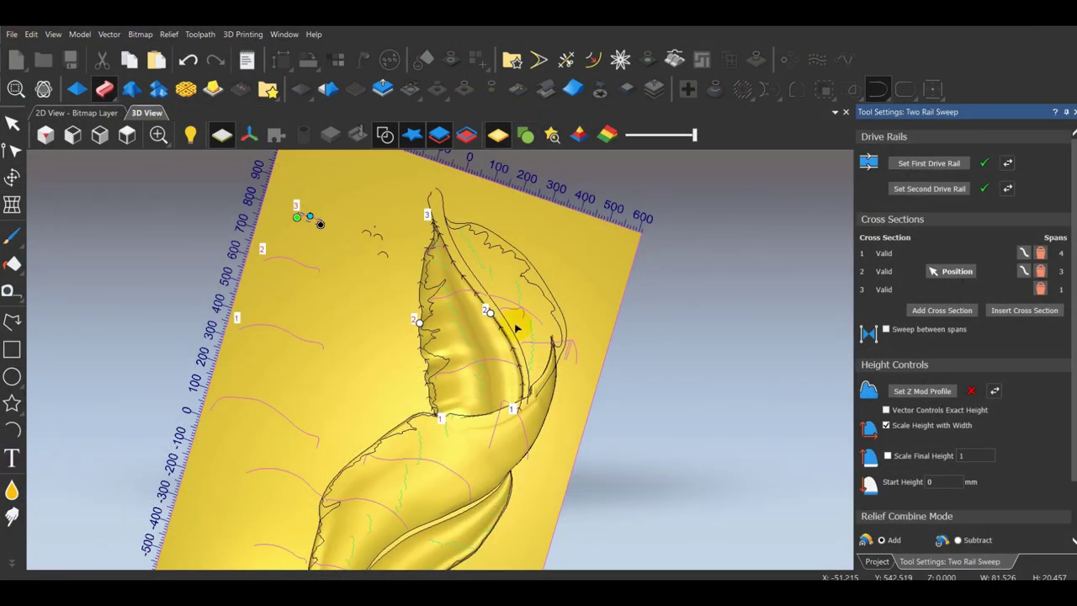
click(1009, 192)
scroll(567, 446, up, 3)
drag(567, 455, 536, 343)
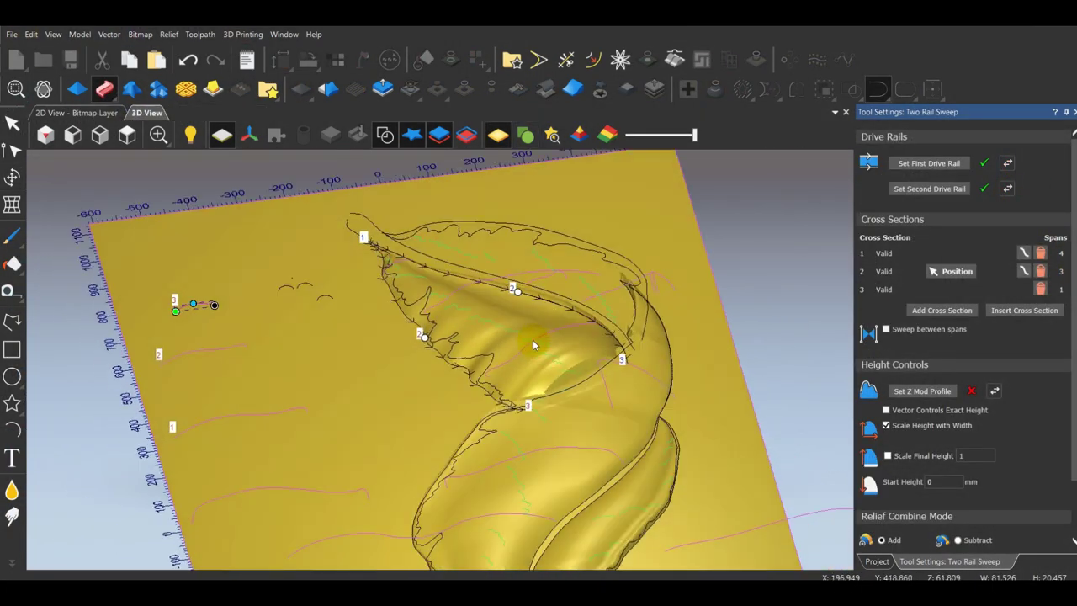
key(Escape)
Reverse the direction of the lower levelled curve beside the feather.
click(127, 137)
drag(354, 180, 356, 232)
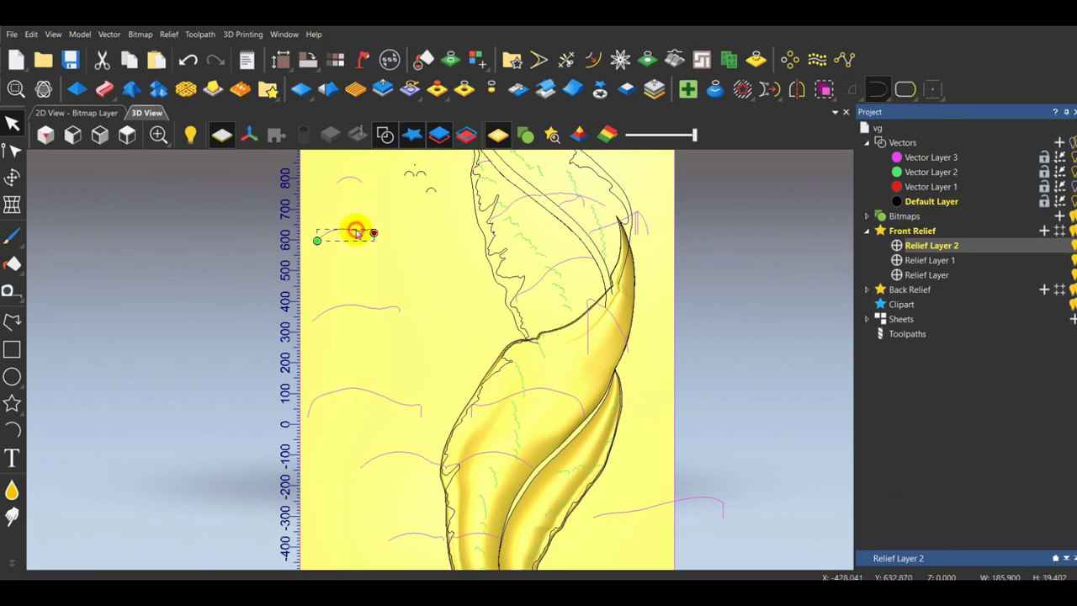
right_click(355, 313)
click(409, 106)
click(276, 181)
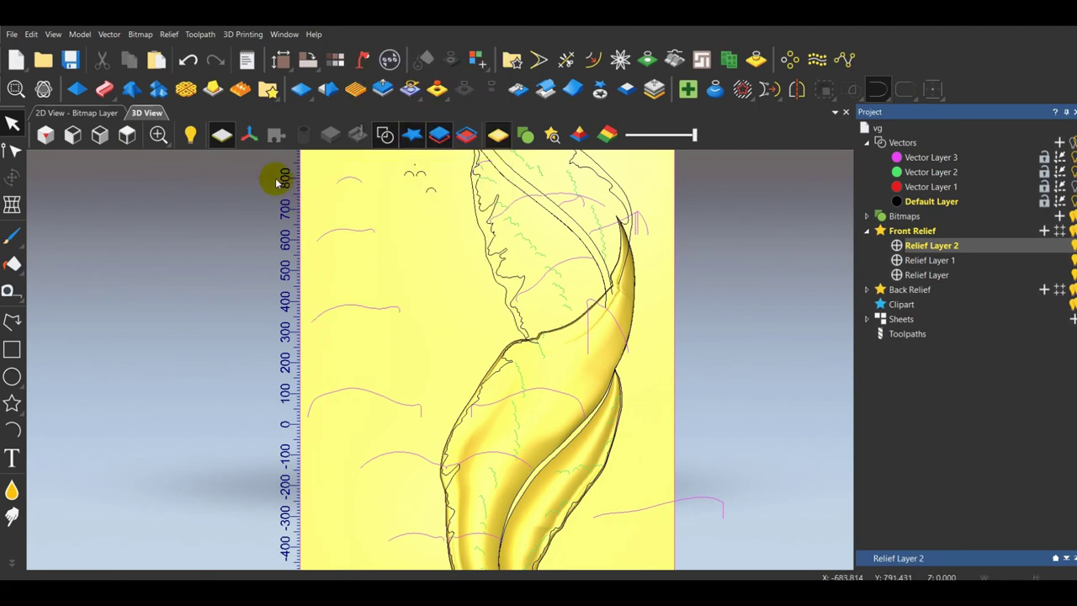
Mirror the three levelled curves horizontally to their left while keeping the originals.
drag(404, 337, 404, 335)
click(796, 89)
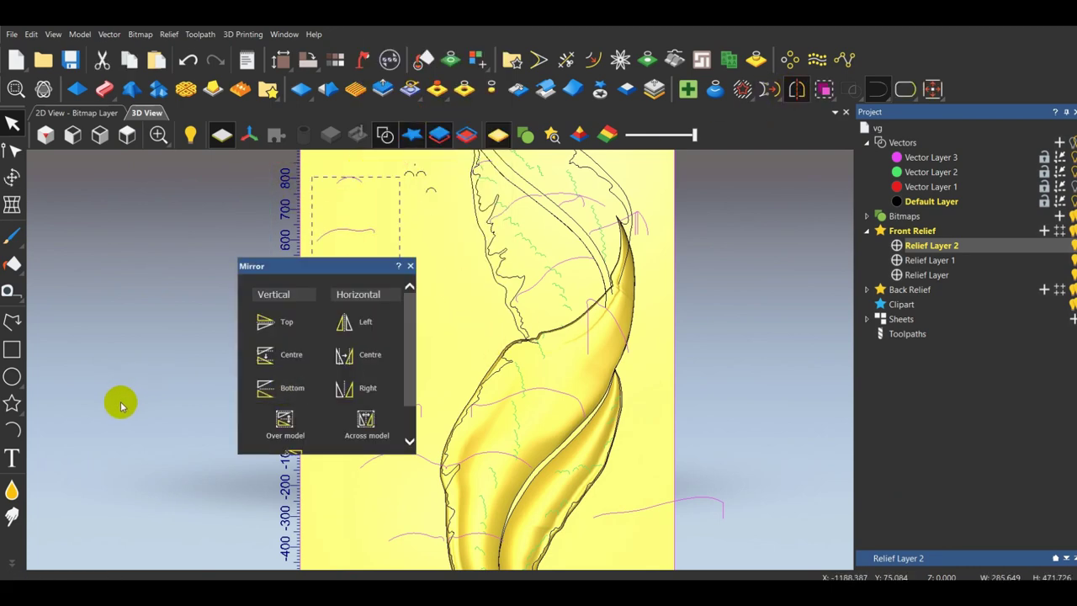
click(410, 266)
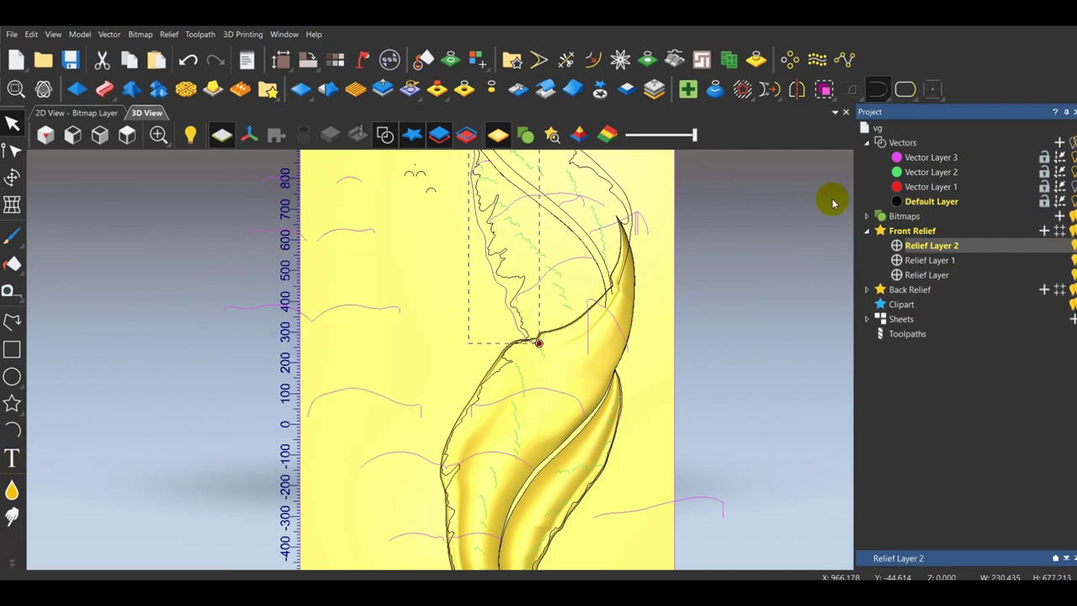
Start a two-rail sweep along the shaft edge and the upper vane's outer outline, and reverse both rails so they run upward.
click(105, 89)
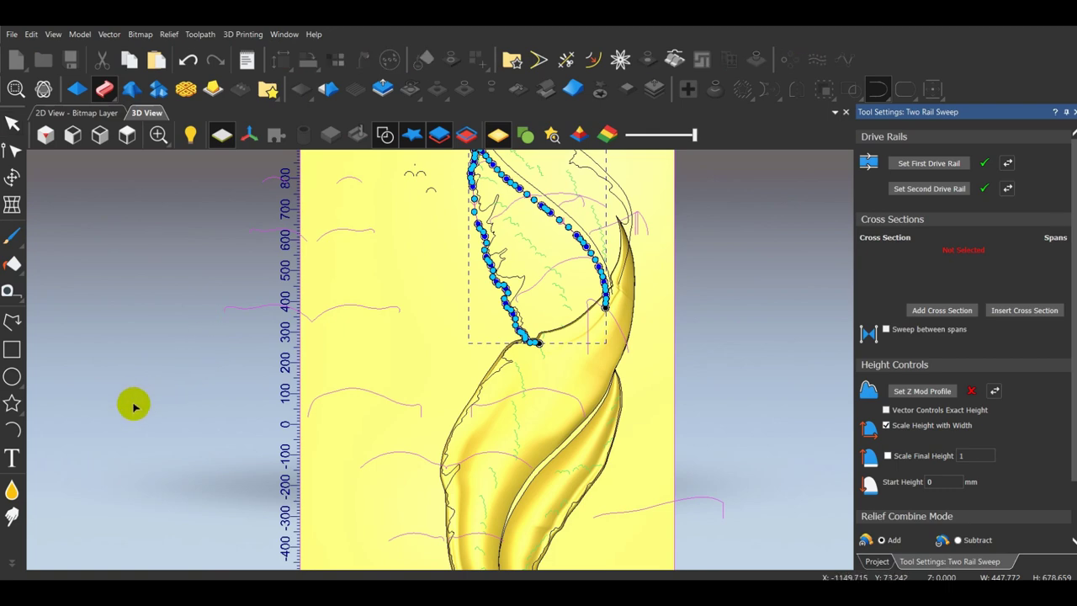
click(370, 308)
click(941, 310)
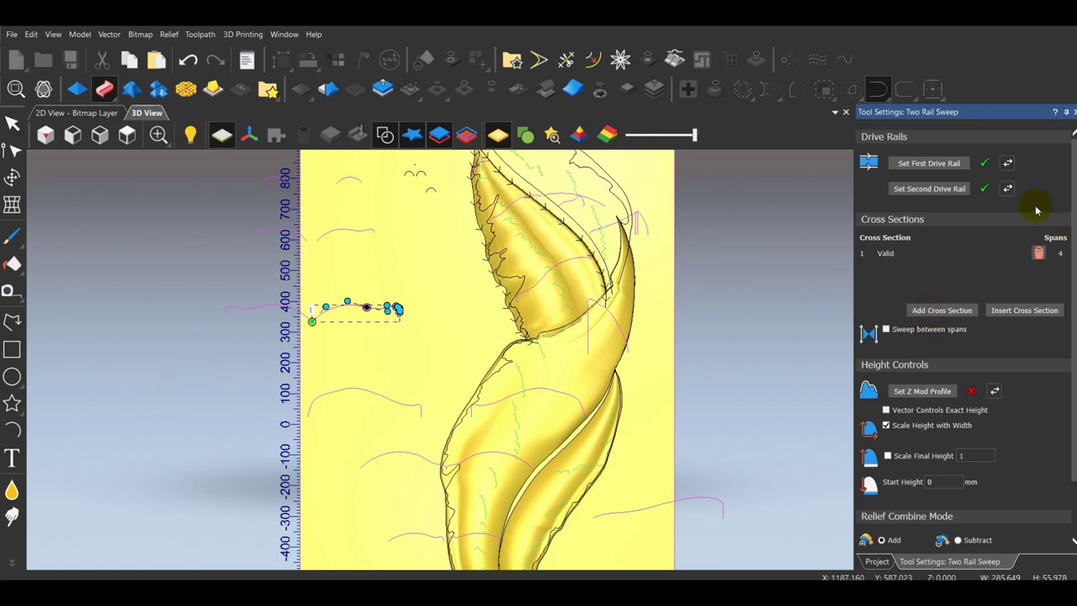
click(1037, 252)
Try the newly mirrored lower and middle curves as the first two cross sections.
click(291, 308)
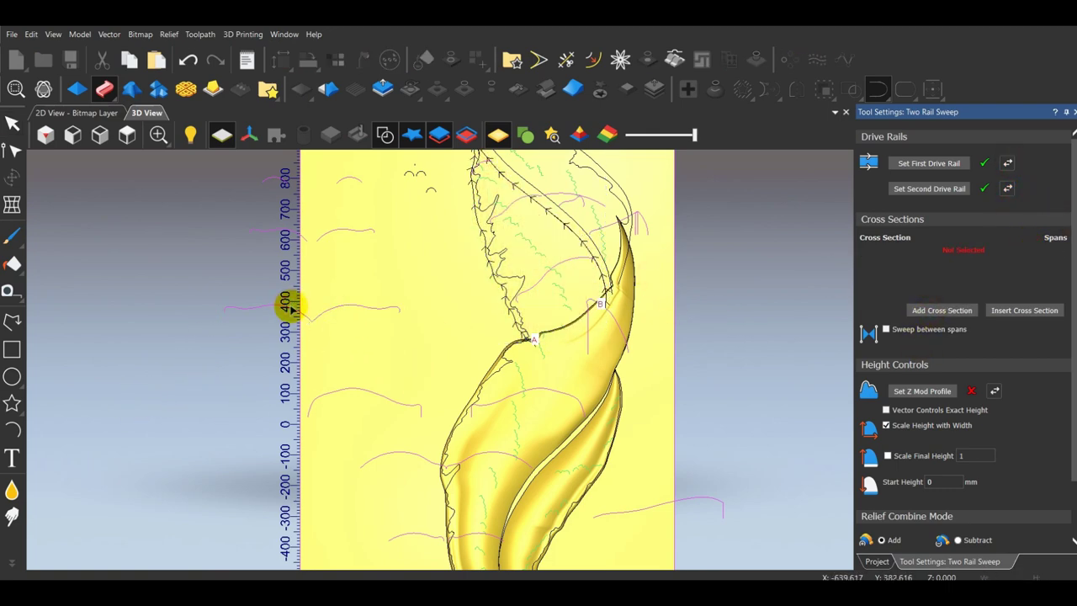
click(911, 313)
click(932, 311)
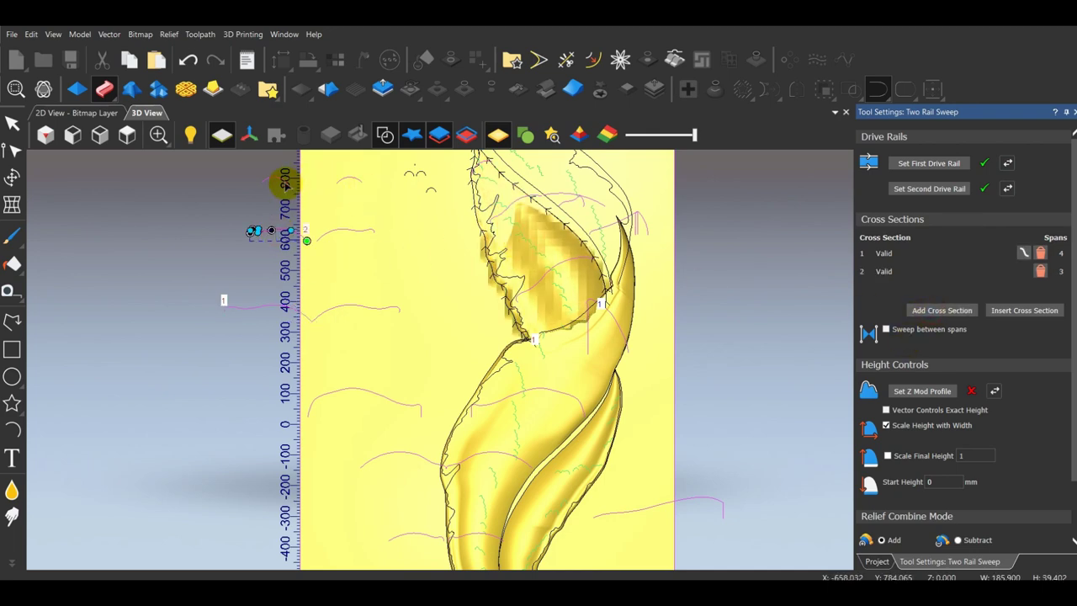
scroll(276, 178, up, 2)
click(1040, 274)
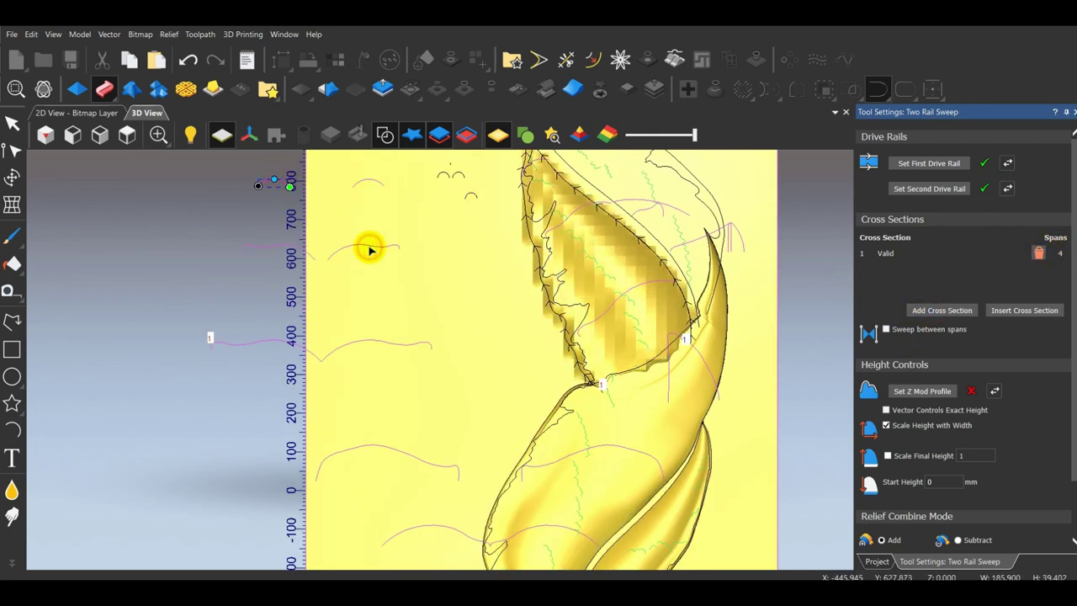
Use the levelled lower, middle and upper curves inside the model as the sweep's three cross sections.
click(369, 246)
click(934, 313)
scroll(225, 242, down, 1)
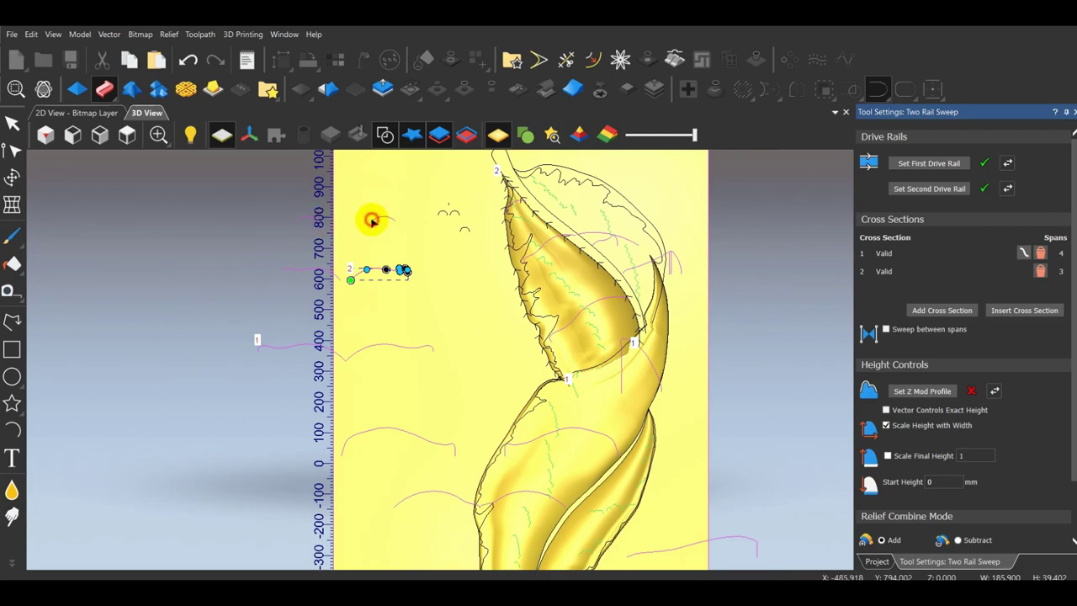
click(937, 316)
Examine the upper vane's sweep preview from several angles, especially where it meets the main relief.
scroll(612, 318, up, 2)
drag(615, 345, 740, 274)
scroll(394, 261, up, 2)
drag(346, 390, 252, 420)
scroll(449, 500, down, 2)
scroll(527, 344, up, 2)
scroll(252, 421, down, 2)
scroll(403, 290, up, 2)
drag(404, 291, 434, 416)
Scale the sweep's final height to 25, set the combine mode to Merge High, apply it and close the sweep settings.
scroll(918, 486, down, 2)
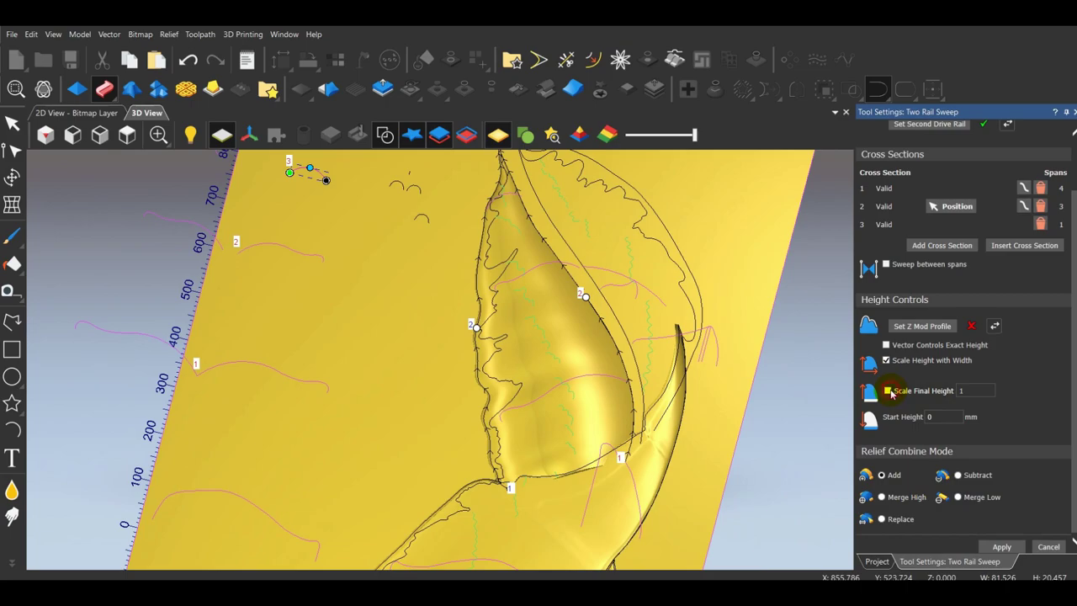
click(887, 391)
drag(970, 391, 952, 395)
text(25)
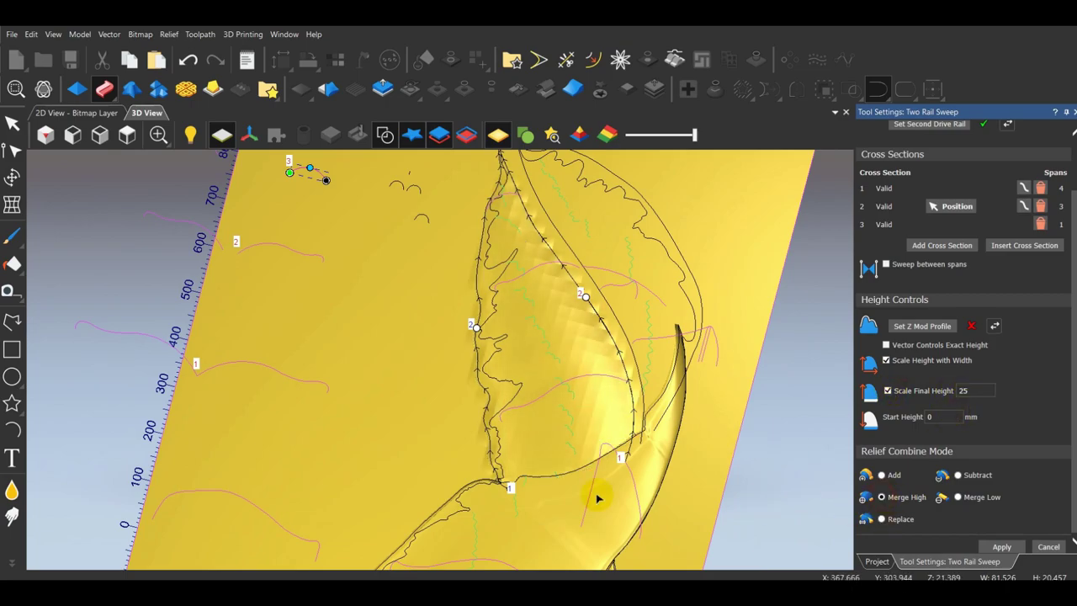
drag(597, 498, 408, 403)
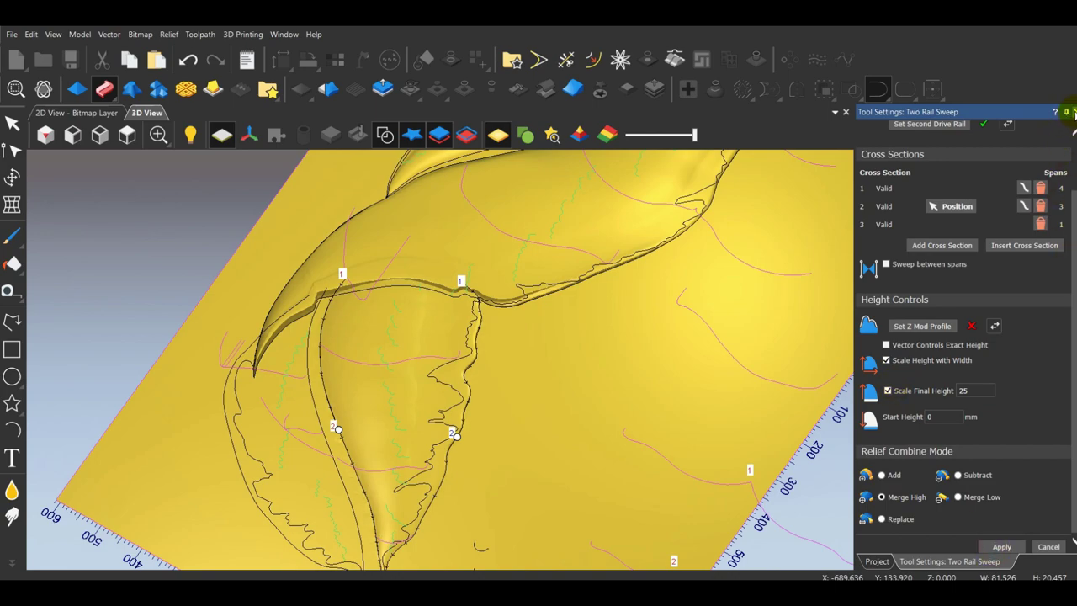
click(1074, 114)
click(127, 135)
Start the Eraser with a 400-pixel round brush at 2% strength and lower the upper vane where it meets the main relief.
scroll(473, 281, up, 3)
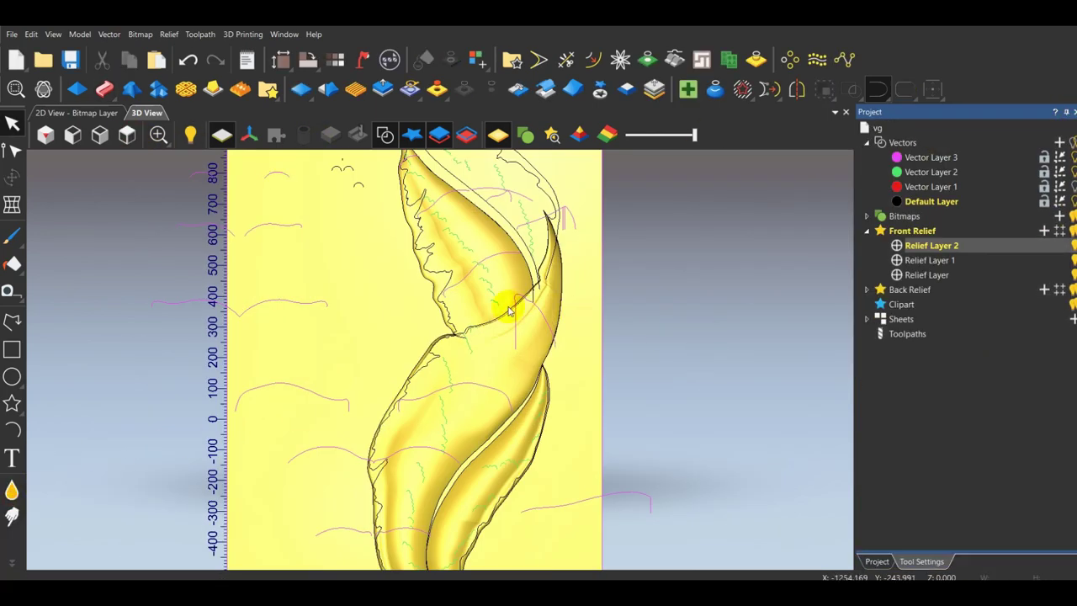
scroll(508, 307, up, 3)
drag(509, 307, 704, 353)
scroll(474, 278, up, 3)
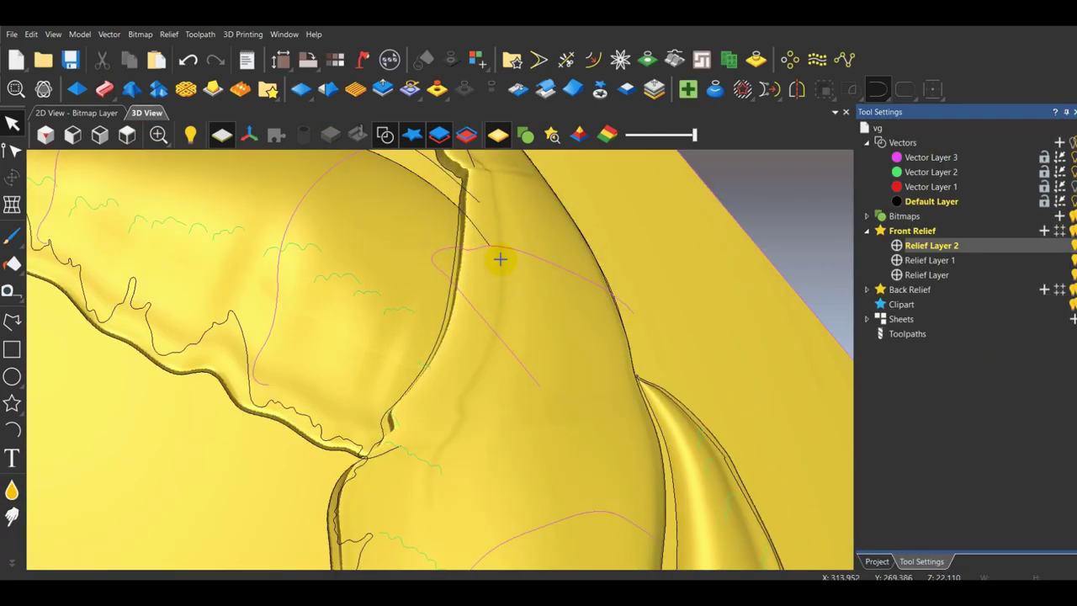
scroll(500, 259, down, 3)
drag(500, 259, 560, 411)
scroll(493, 271, up, 3)
key(5)
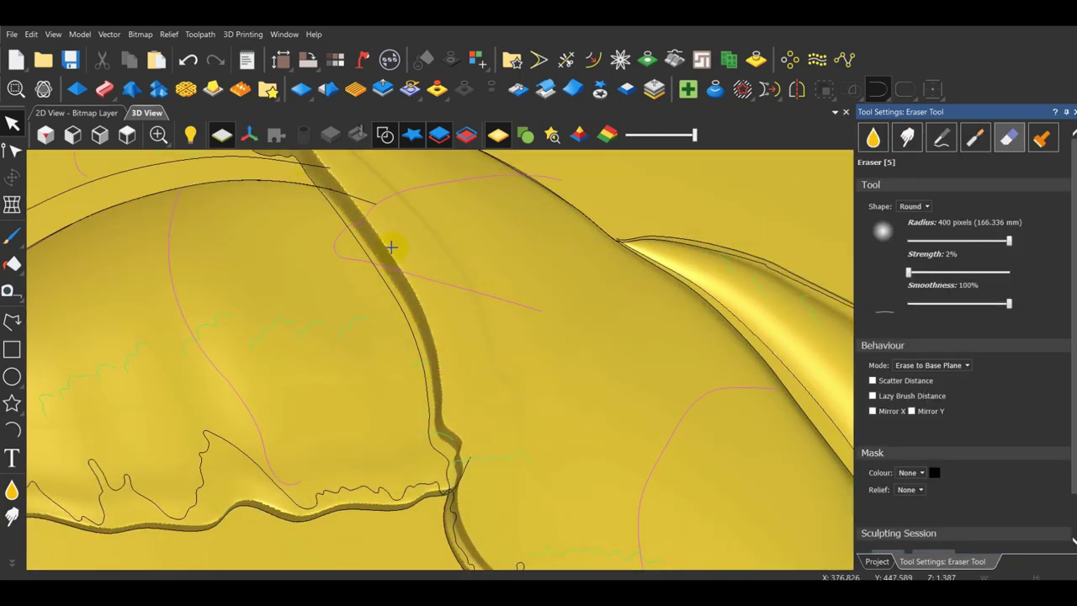
middle_drag(471, 433, 715, 459)
scroll(505, 378, down, 4)
scroll(390, 395, up, 4)
drag(389, 410, 407, 392)
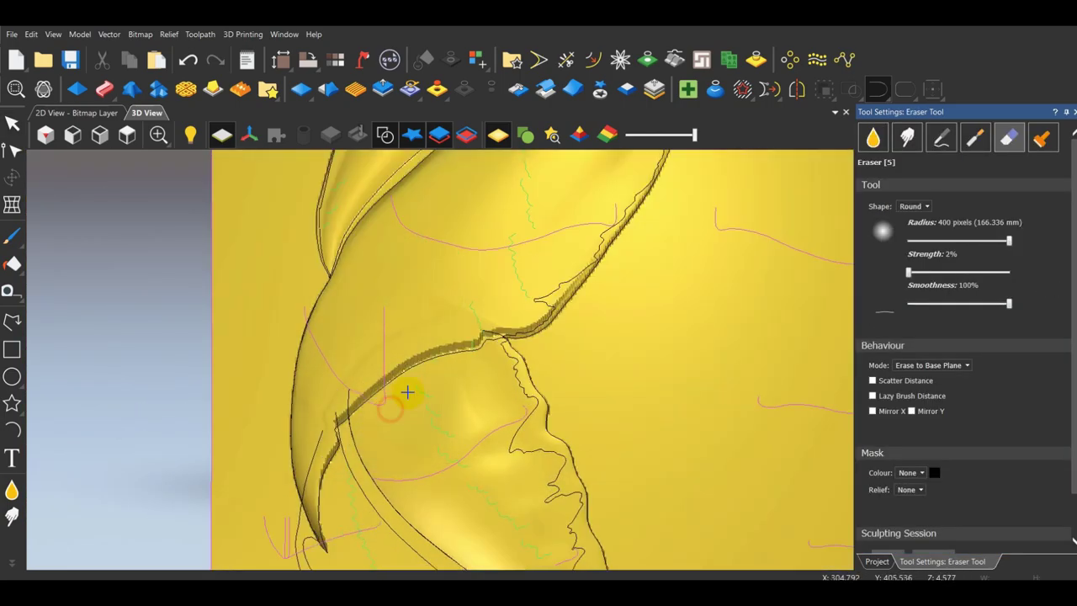
Erase further along the seam between the upper vane and the main relief, and leave sculpting.
scroll(419, 413, down, 4)
middle_drag(418, 413, 404, 317)
scroll(398, 336, up, 4)
drag(404, 417, 486, 348)
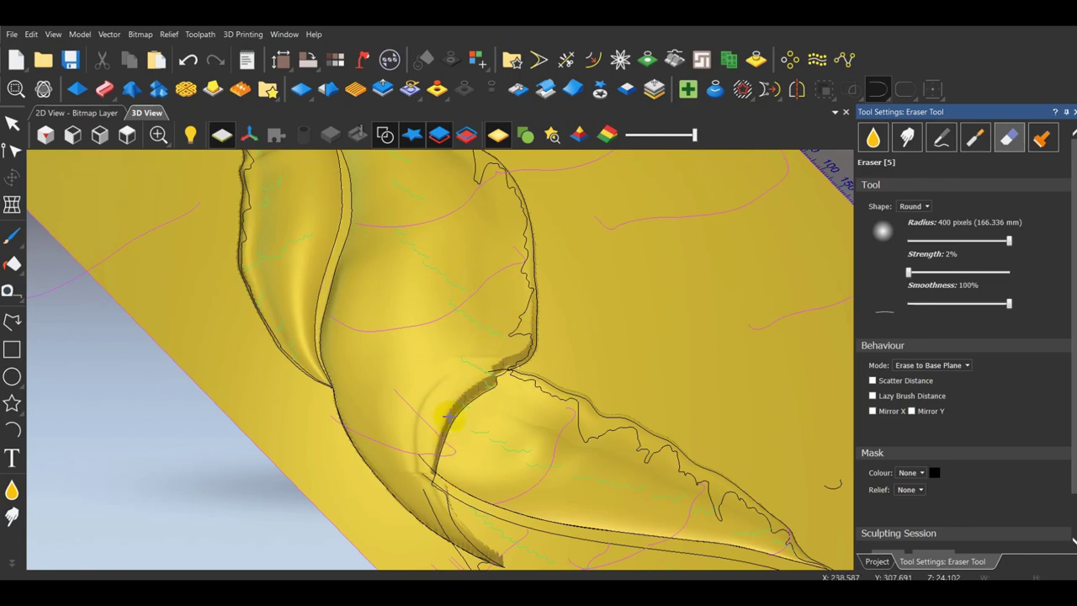
scroll(450, 416, down, 4)
key(Escape)
scroll(418, 512, up, 4)
scroll(418, 512, down, 3)
mouse_move(418, 512)
middle_down()
mouse_move(419, 451)
mouse_move(450, 420)
middle_up()
scroll(450, 421, up, 3)
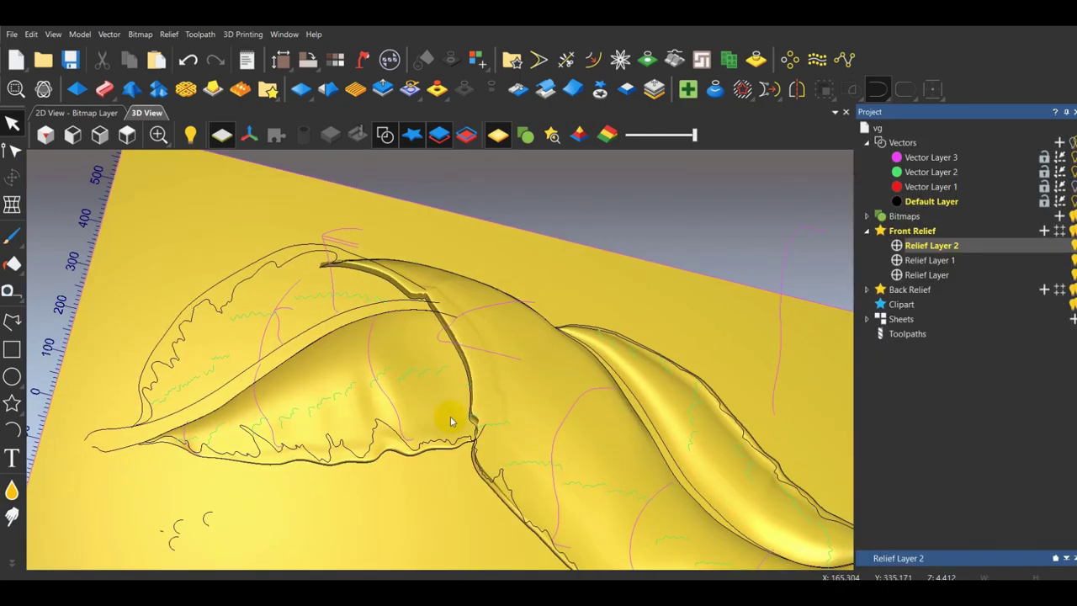
Examine the upper leaf's outline and midrib vectors and the fold where its end meets the twisted leaf, seen from above.
scroll(450, 420, down, 4)
click(127, 135)
scroll(503, 264, up, 3)
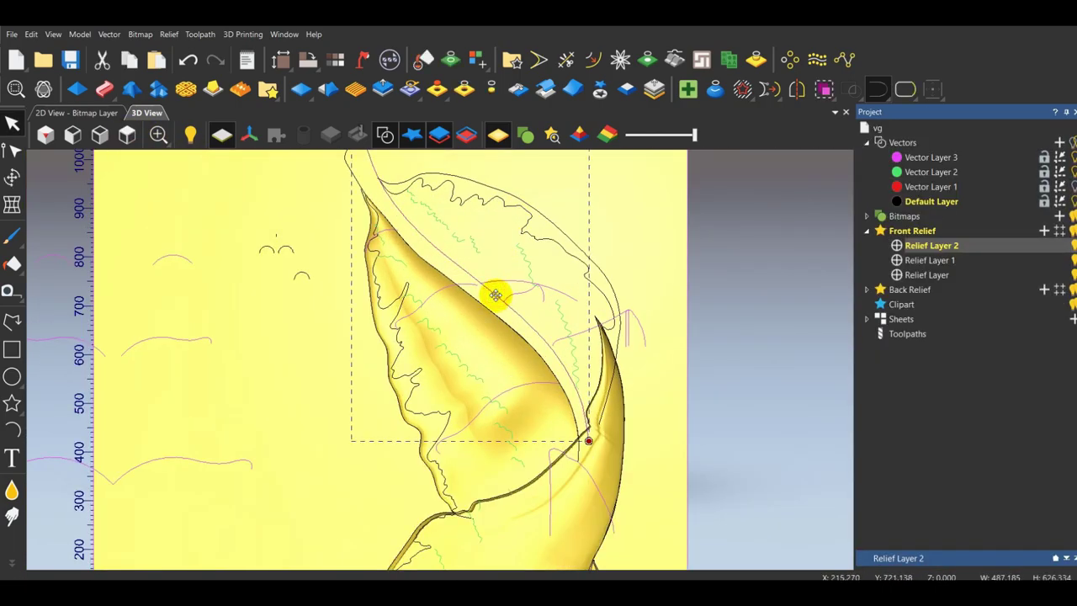
scroll(626, 377, up, 2)
scroll(630, 374, down, 3)
click(621, 389)
scroll(425, 473, up, 4)
click(407, 465)
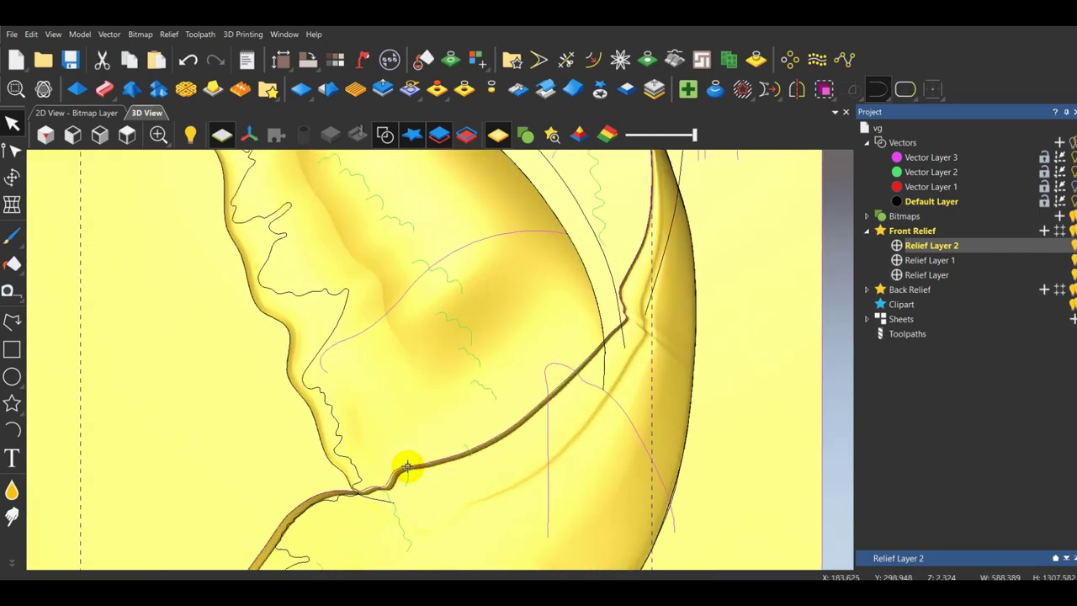
scroll(406, 467, down, 5)
scroll(546, 336, up, 5)
scroll(510, 392, down, 3)
scroll(505, 423, up, 4)
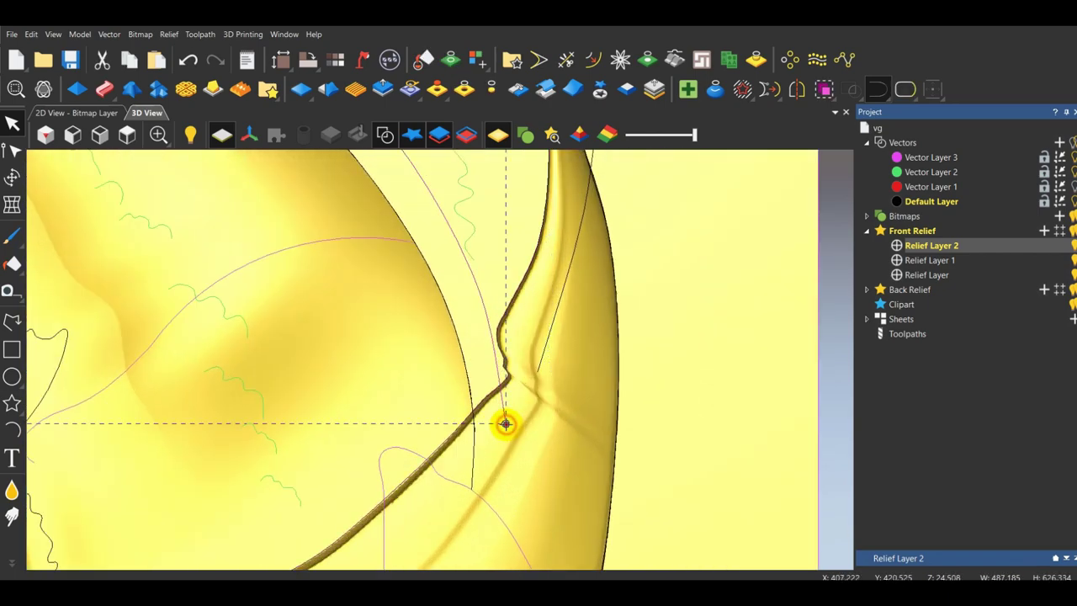
scroll(504, 423, down, 1)
scroll(508, 418, down, 3)
Add a new relief layer to the Front Relief and make it the active layer.
click(1044, 231)
click(747, 333)
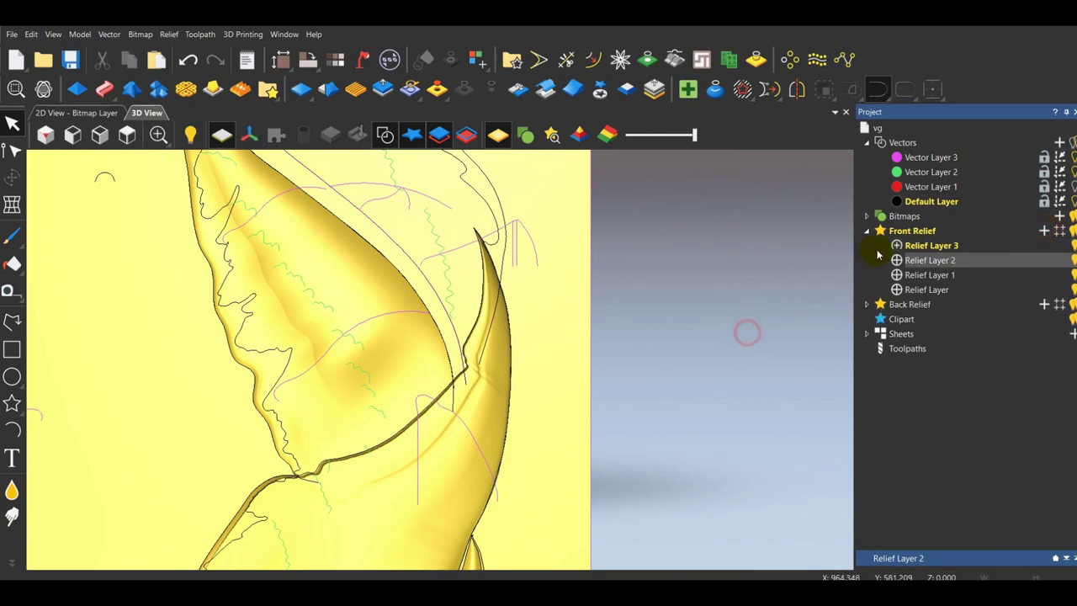
click(966, 246)
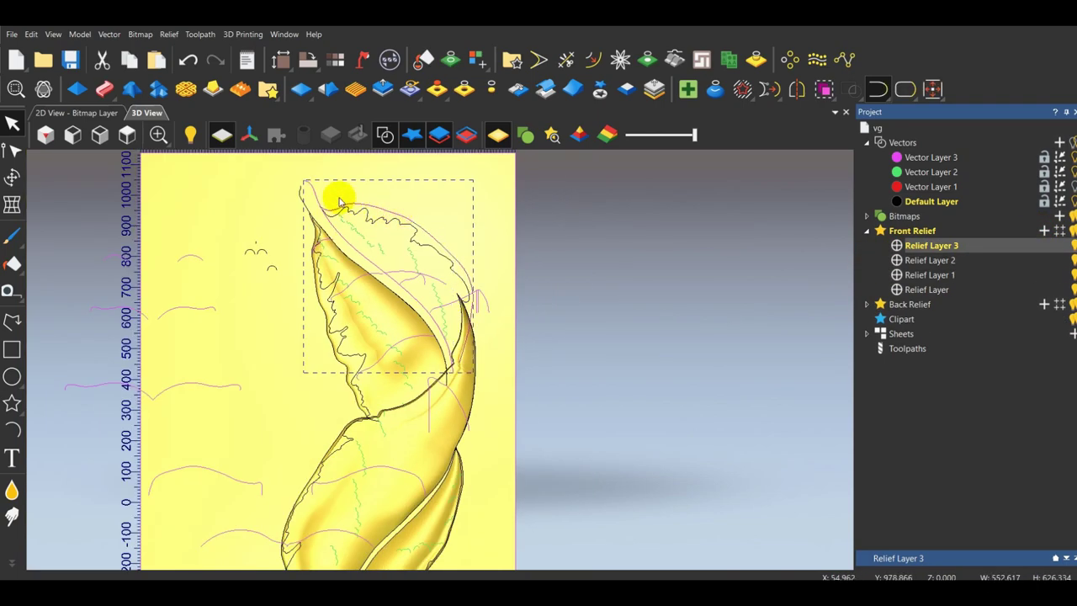
Start a smooth polyline at the upper leaf's tip and trace the midrib curve down to about X 271, Y 673 mm.
click(11, 321)
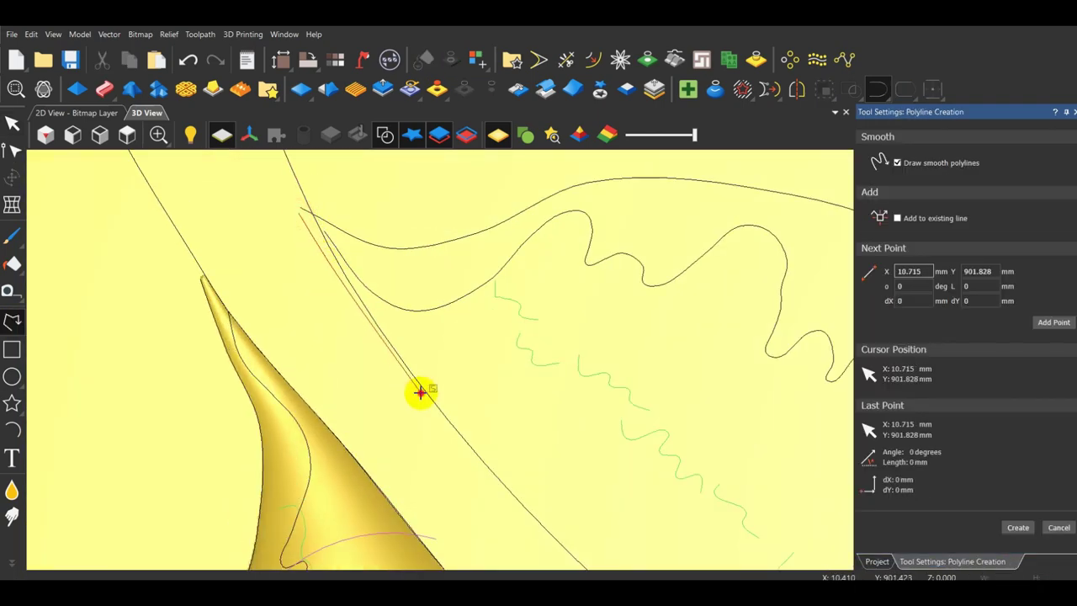
middle_drag(537, 527, 474, 411)
click(474, 412)
middle_drag(640, 563, 434, 369)
click(434, 368)
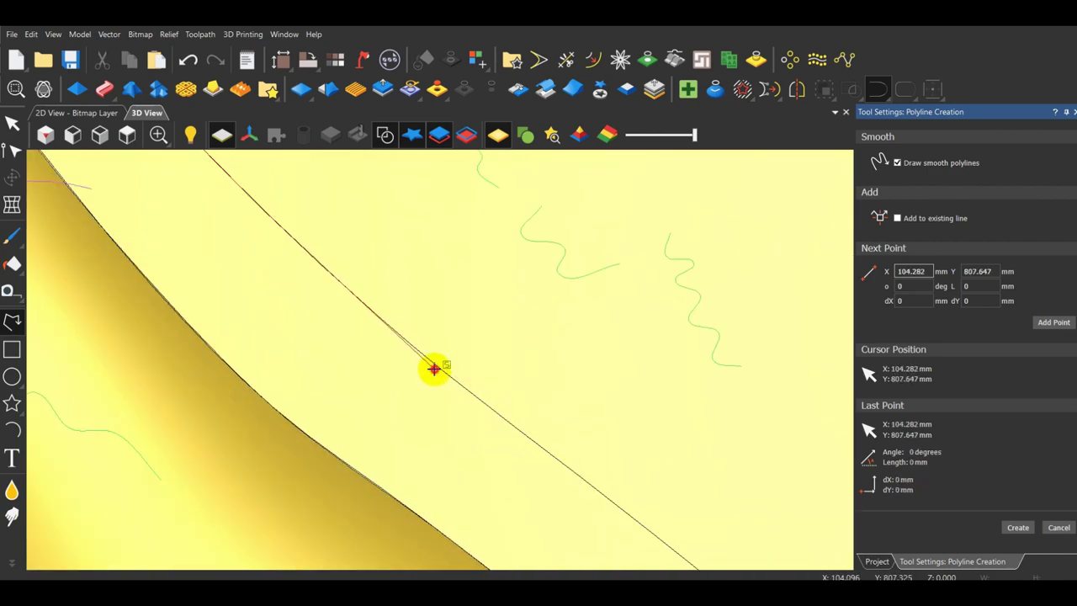
click(572, 473)
scroll(572, 472, down, 3)
scroll(577, 467, up, 3)
click(479, 413)
scroll(480, 413, down, 3)
scroll(554, 447, up, 3)
click(513, 444)
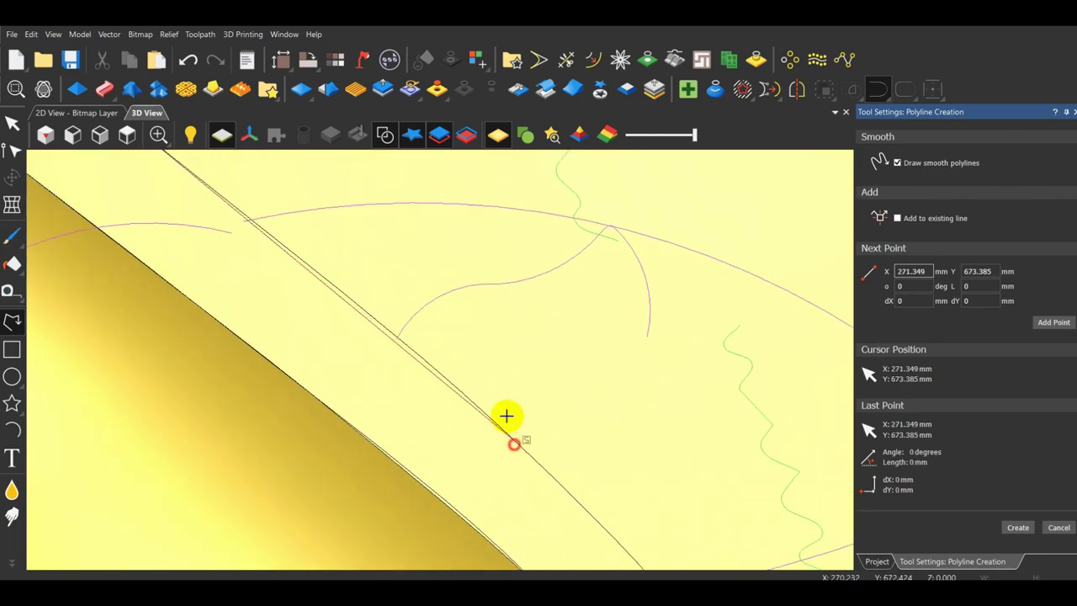
Continue the smooth polyline along the rest of the midrib down to the fold and finish it.
scroll(507, 415, down, 3)
scroll(531, 447, up, 3)
click(526, 445)
scroll(525, 442, down, 3)
scroll(469, 390, up, 3)
click(466, 403)
scroll(465, 400, down, 3)
scroll(439, 401, up, 3)
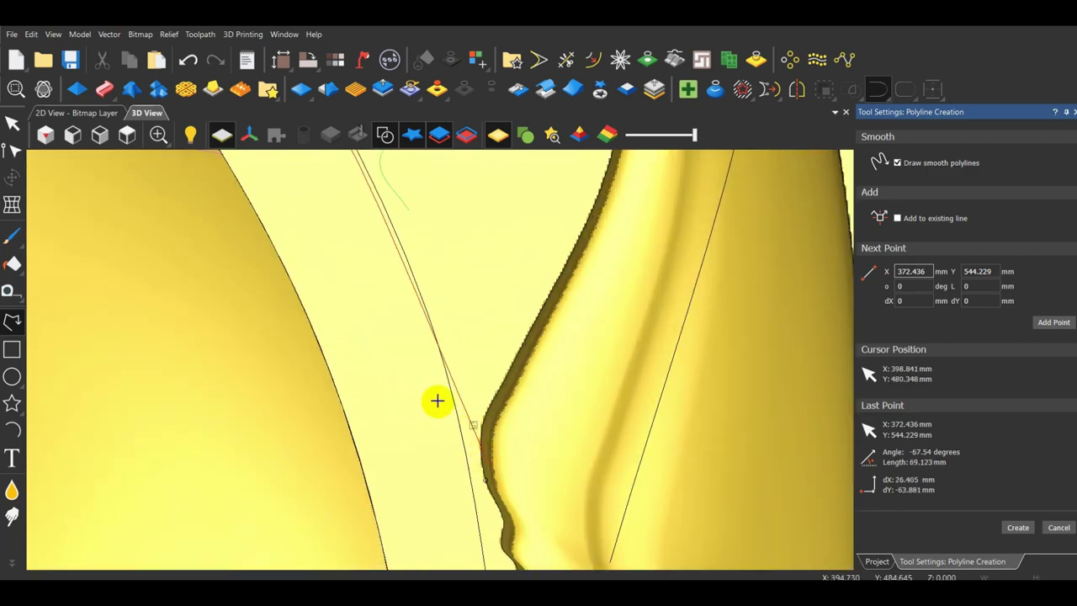
scroll(443, 373, down, 3)
scroll(463, 419, up, 4)
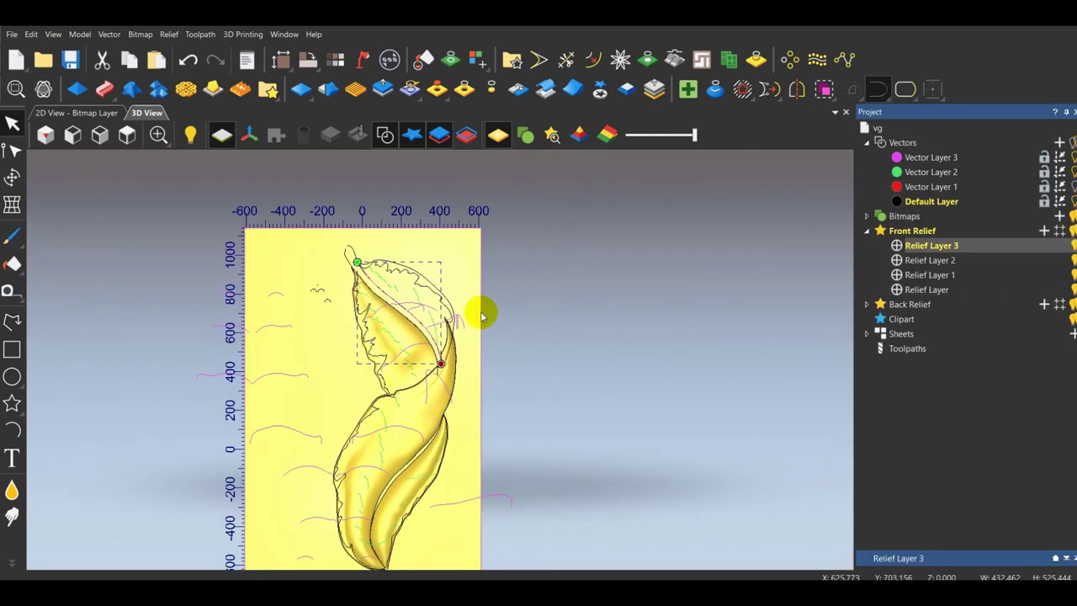
Smudge the raised leaf half outward near its tip with a round 262-pixel brush at 10% strength and 100% smoothness.
scroll(480, 307, up, 3)
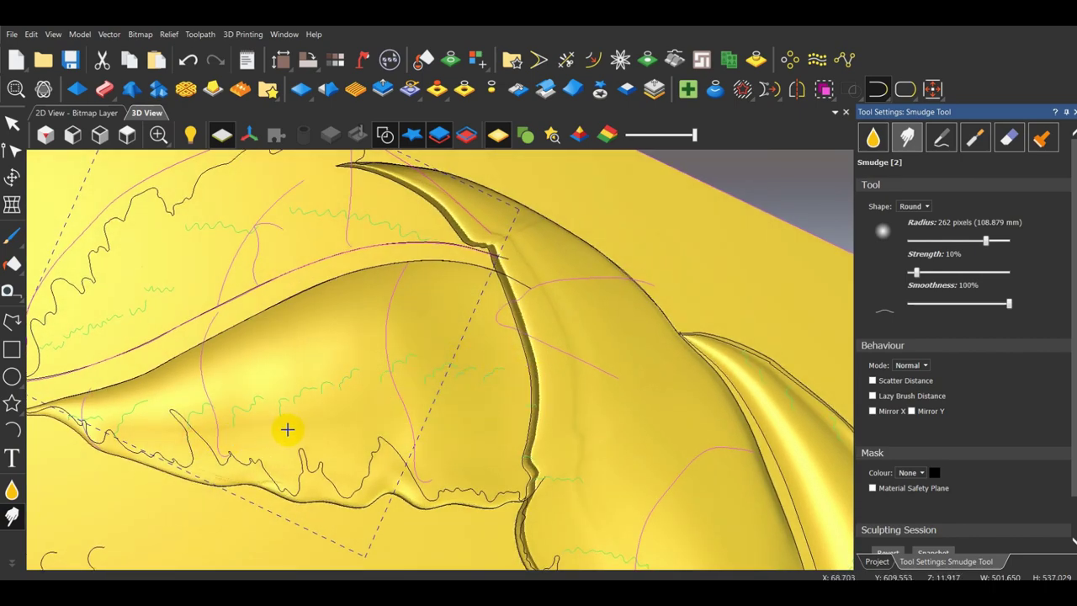
drag(287, 429, 154, 443)
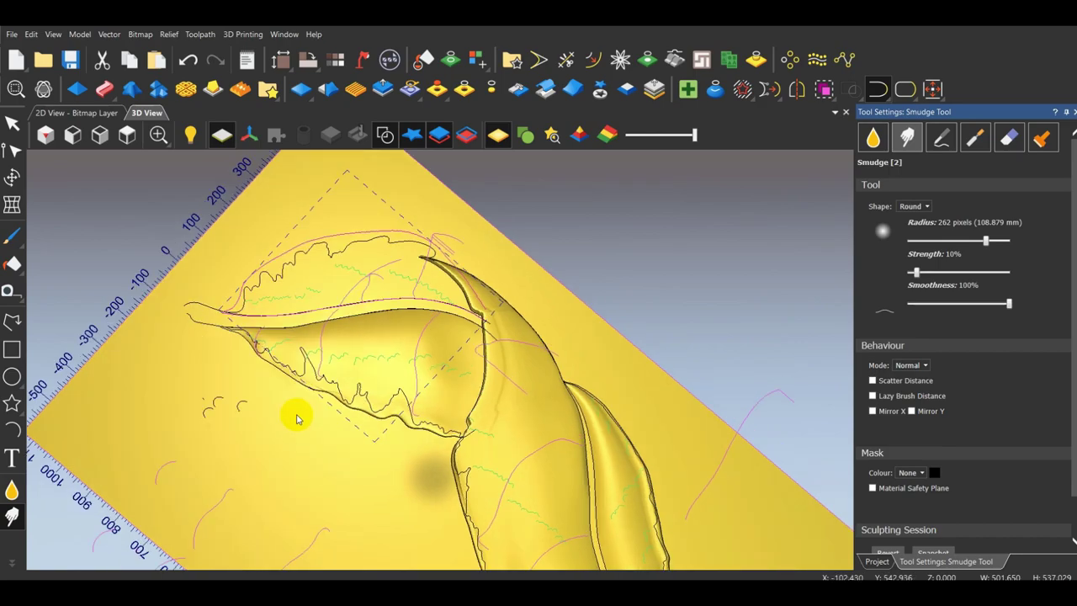
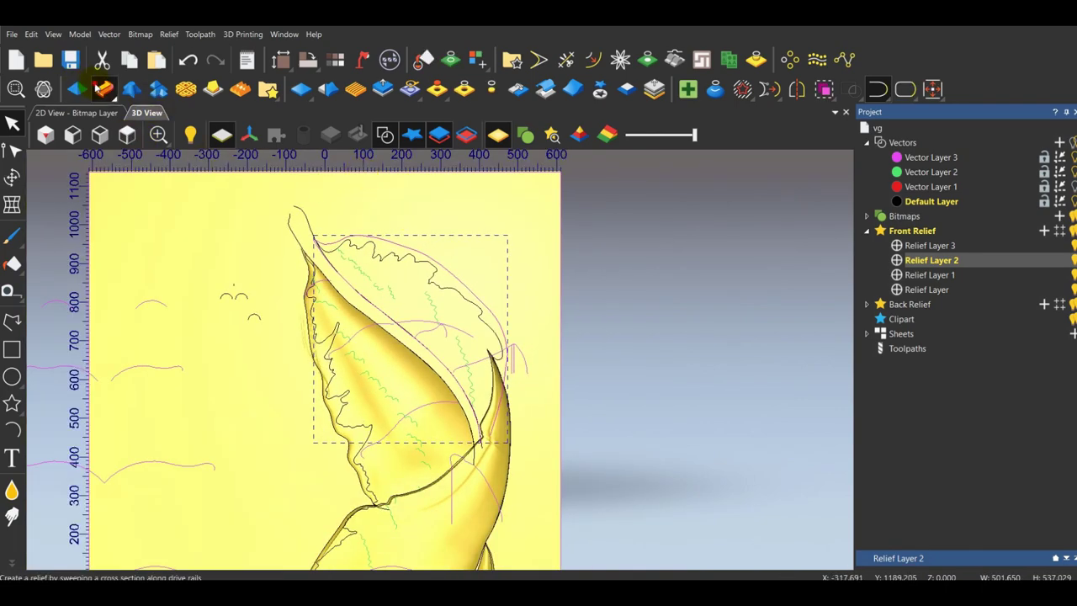
Try a Two Rail Sweep between the upper leaf's midrib and outer outline, adding the profile beside the pointed fold as first cross section.
click(103, 89)
click(477, 362)
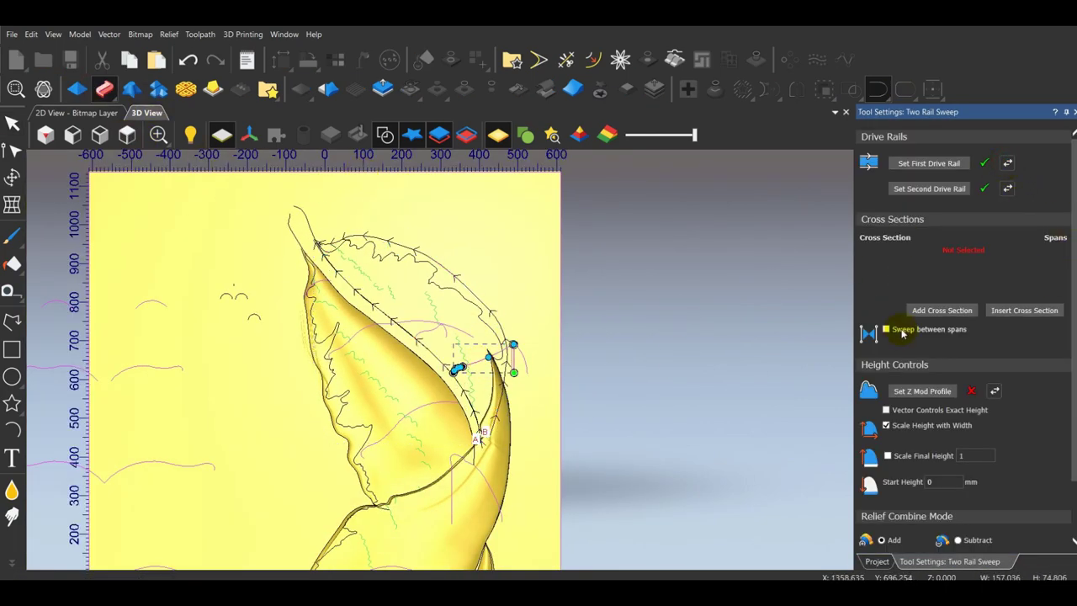
click(927, 311)
scroll(457, 352, up, 3)
scroll(564, 325, down, 3)
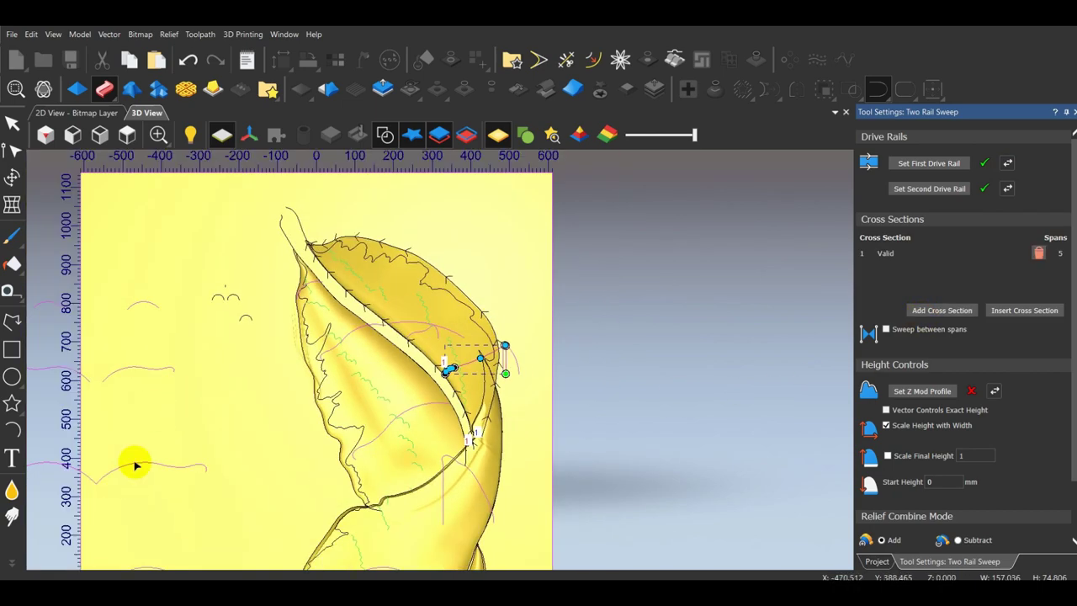
scroll(420, 326, up, 1)
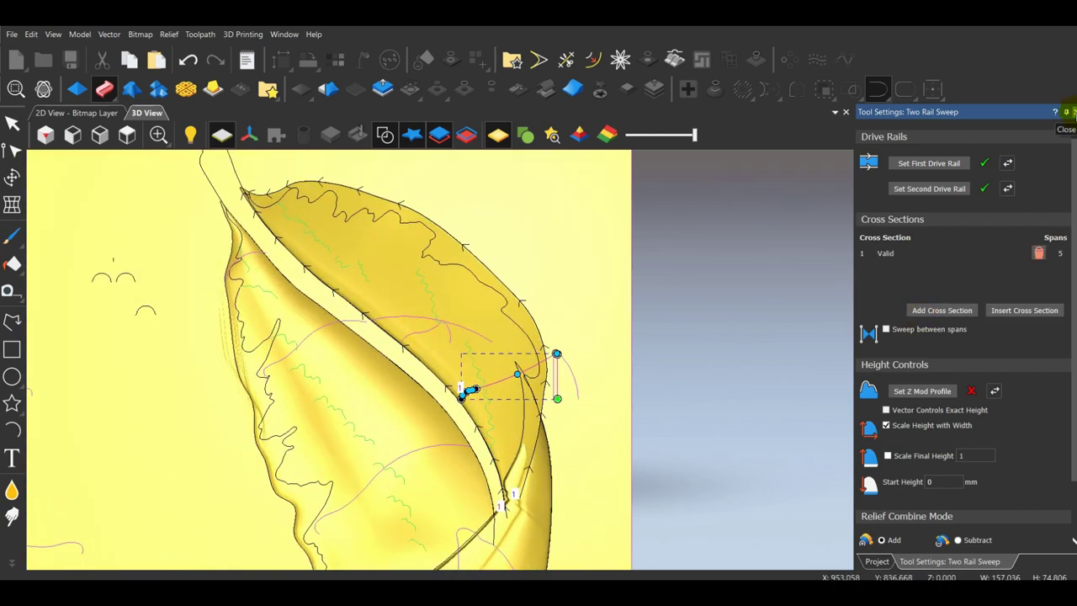
scroll(435, 331, down, 2)
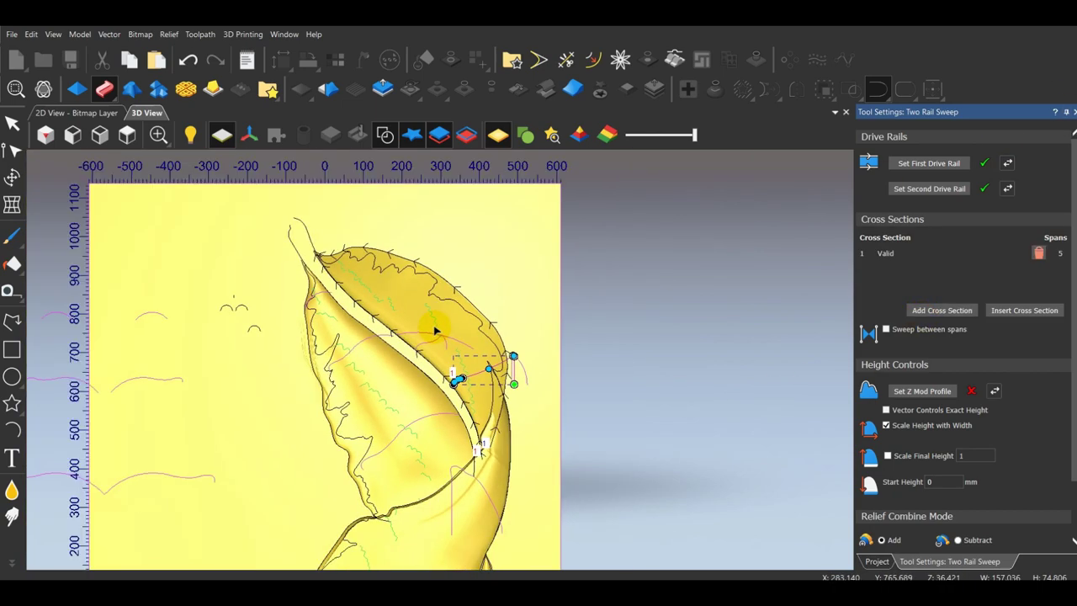
Add three of the wavy profiles drawn beside the leaf to the sweep as cross sections 2, 3 and 4.
click(934, 311)
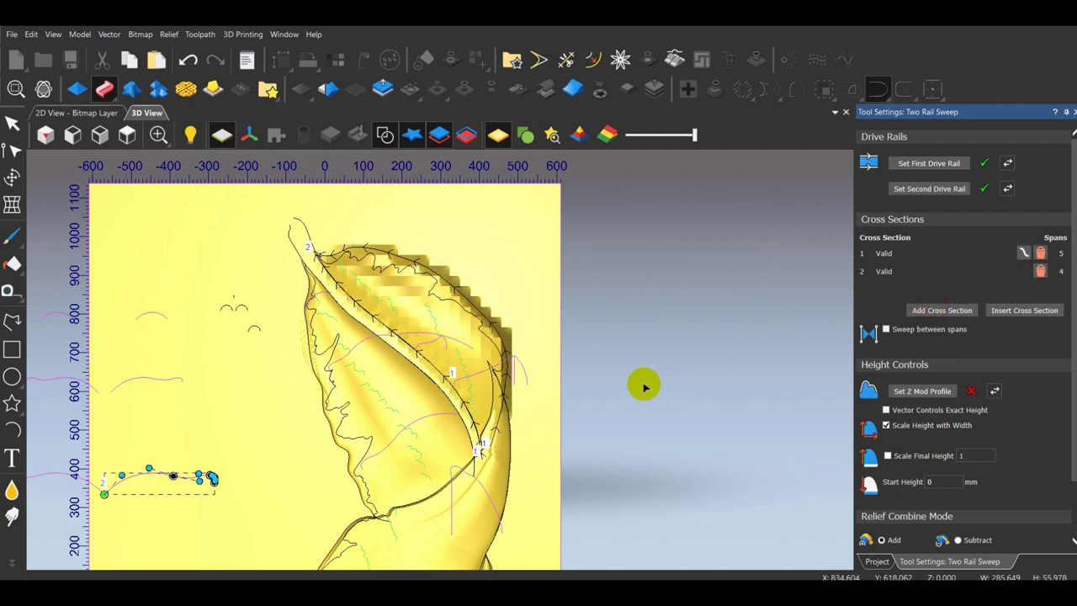
click(923, 316)
click(924, 312)
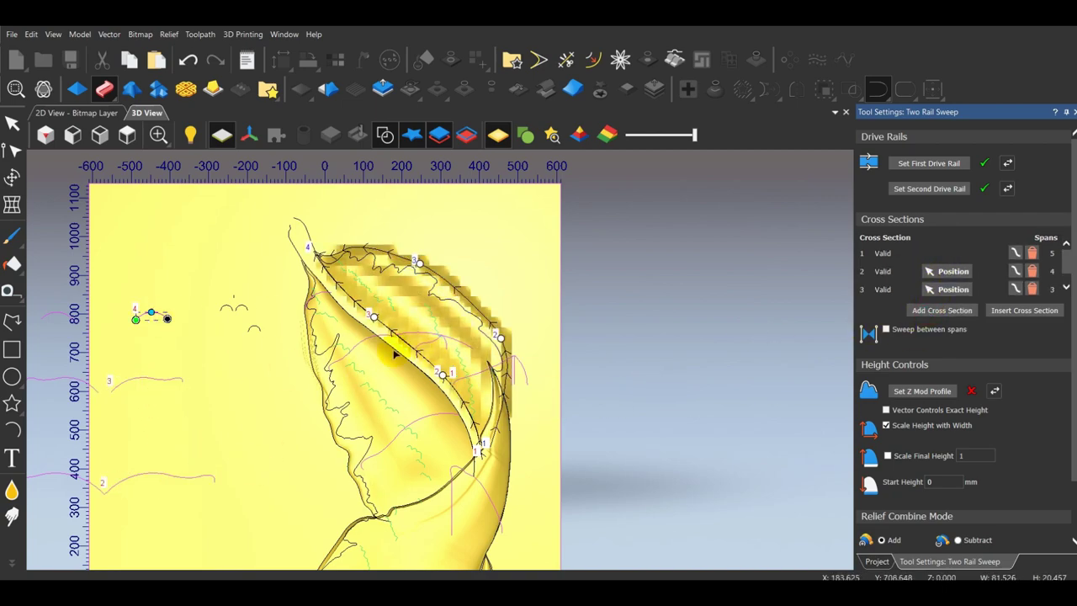
mouse_move(397, 353)
mouse_down()
mouse_move(714, 430)
mouse_move(423, 404)
mouse_move(680, 259)
mouse_move(588, 336)
mouse_up()
scroll(385, 265, up, 5)
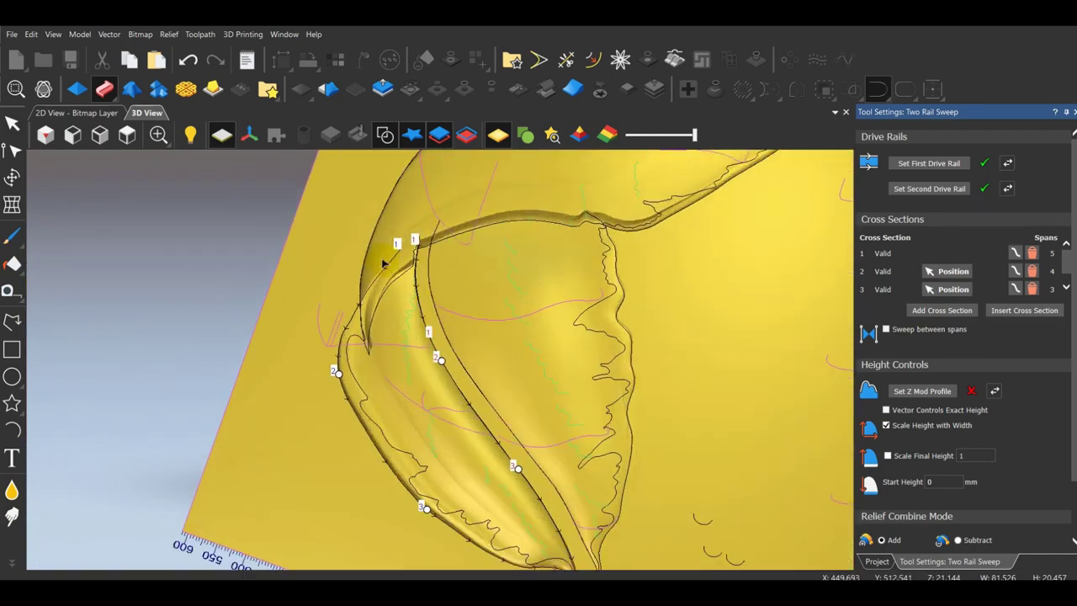
Turn off Scale Height with Width, try a Scale Final Height of 25 in the sweep, and close the tool without creating the relief.
drag(385, 264, 539, 316)
click(887, 424)
click(890, 456)
drag(973, 455, 959, 455)
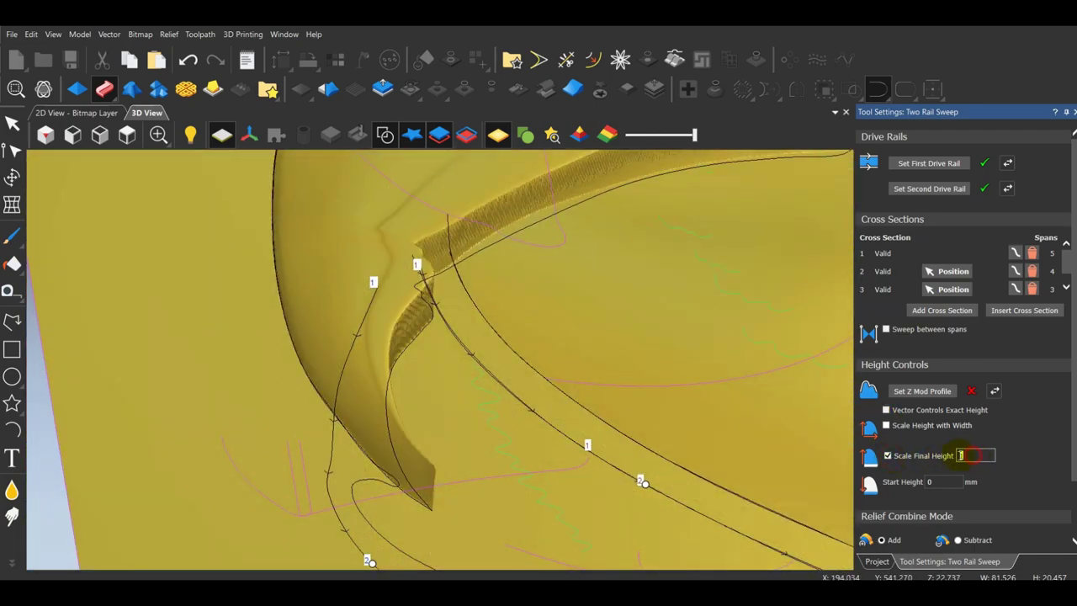
drag(362, 294, 480, 378)
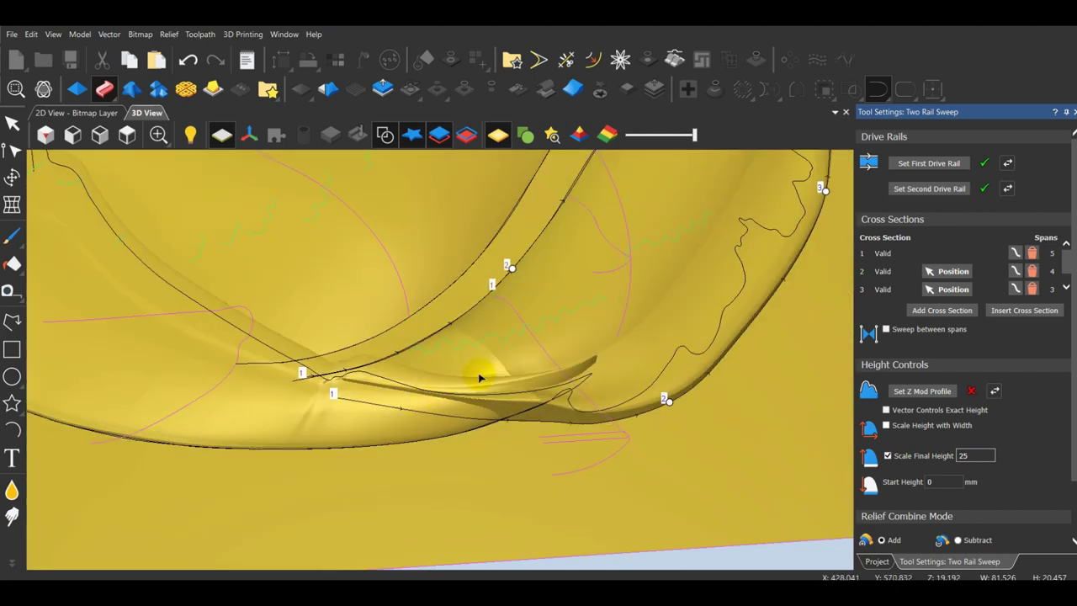
scroll(478, 376, down, 4)
click(1074, 112)
Select the newest front relief layer and move the arched vector starting on the upper leaf's midrib to the Default Layer.
click(993, 246)
click(127, 135)
scroll(494, 217, up, 8)
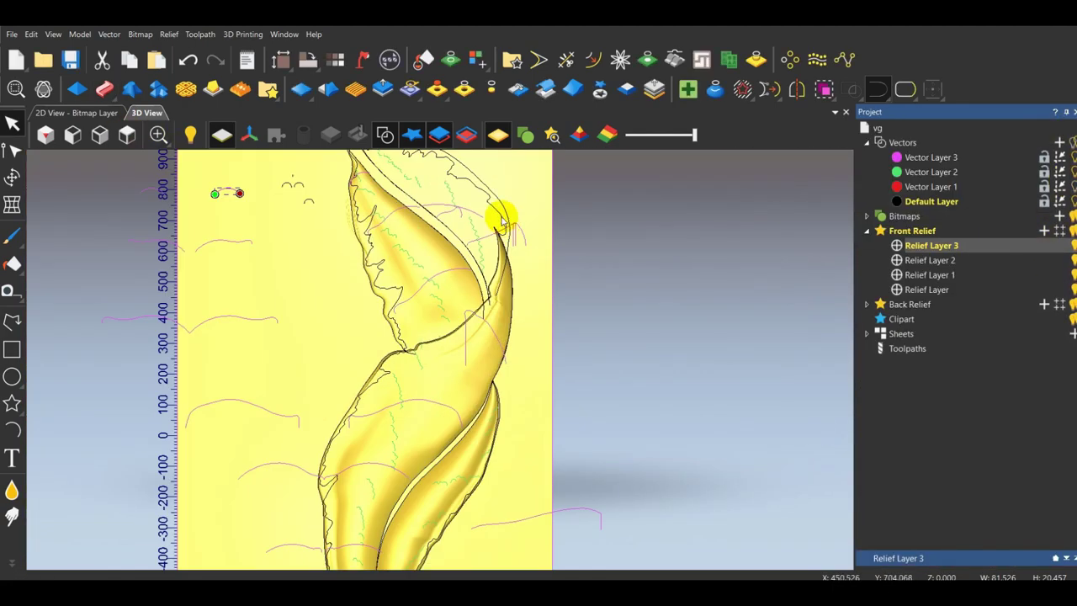
middle_drag(614, 378, 577, 433)
scroll(469, 322, up, 1)
scroll(370, 286, down, 2)
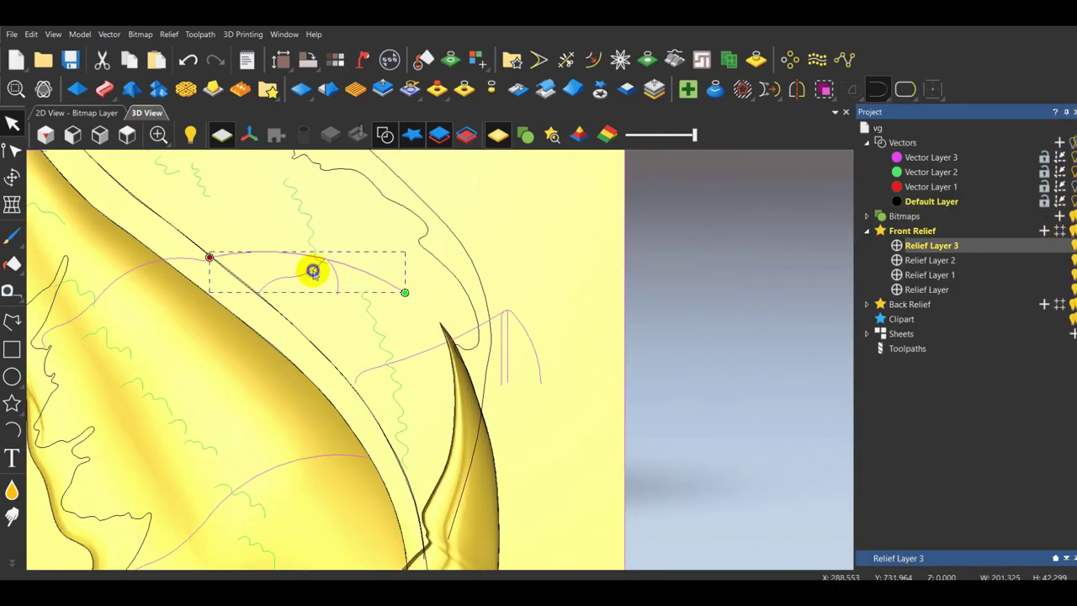
right_click(312, 271)
mouse_move(411, 497)
click(505, 490)
click(744, 412)
scroll(471, 349, down, 1)
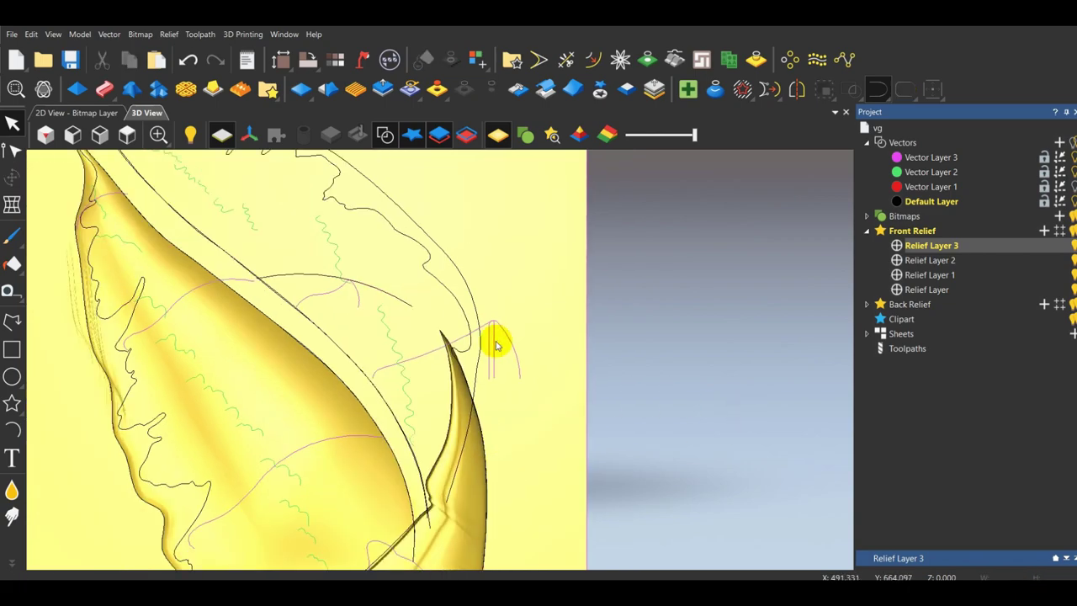
Draw a start-end-point arc of about 432 mm radius along the midrib, from the arched vector's inner end down to the fold.
scroll(421, 371, down, 1)
scroll(433, 403, up, 1)
click(423, 513)
click(482, 458)
click(12, 430)
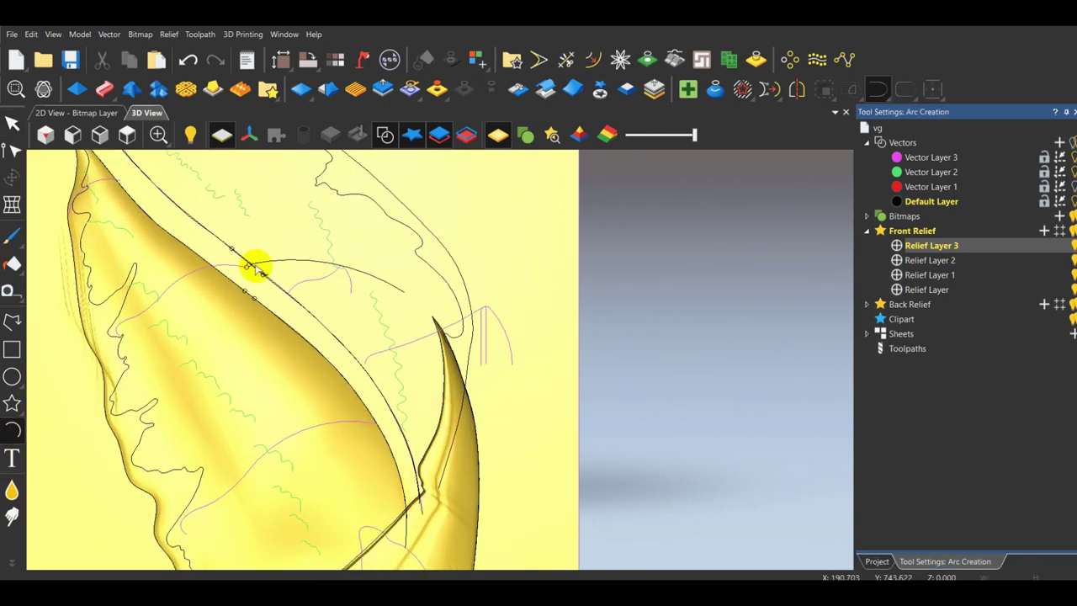
click(254, 267)
click(392, 480)
click(383, 399)
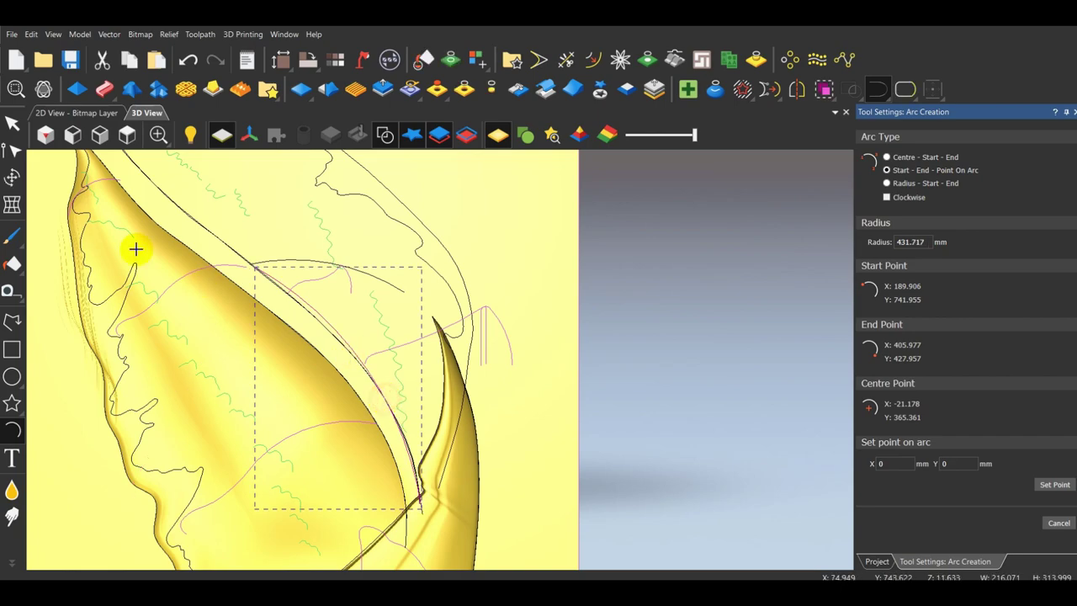
Add a node to the new arc and reshape its spans so they follow the midrib curve.
click(12, 150)
scroll(319, 291, up, 2)
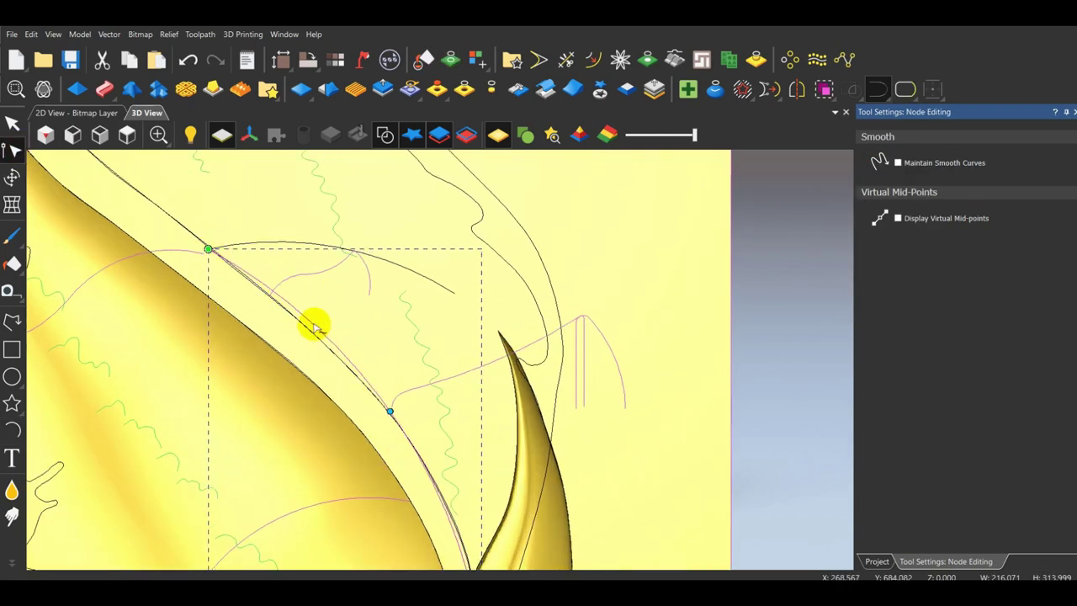
scroll(313, 327, up, 2)
scroll(371, 395, down, 3)
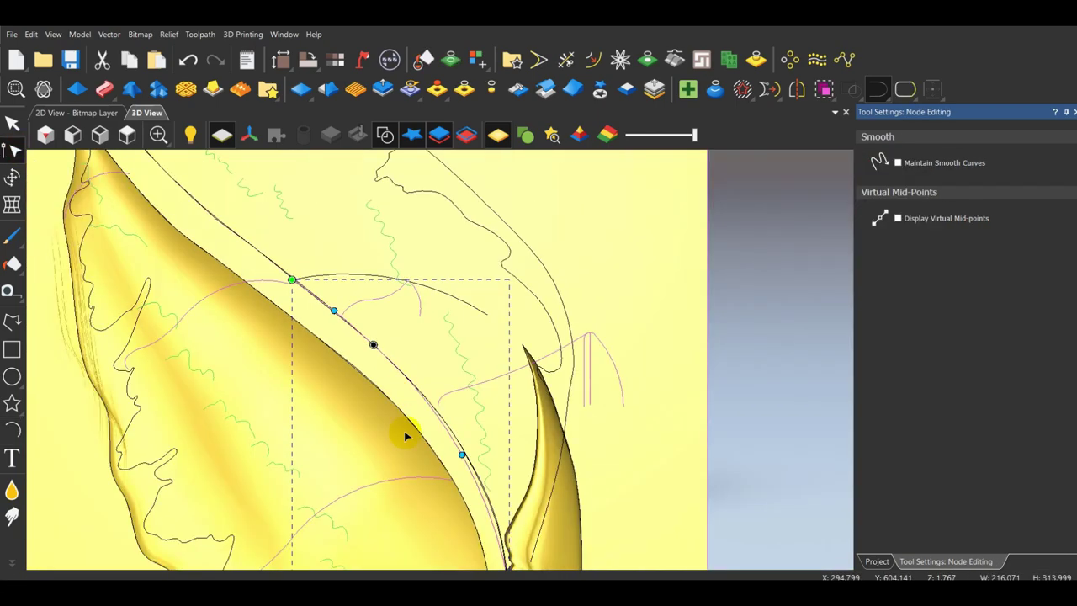
scroll(451, 458, up, 4)
drag(481, 447, 493, 442)
scroll(444, 349, down, 3)
scroll(357, 261, up, 4)
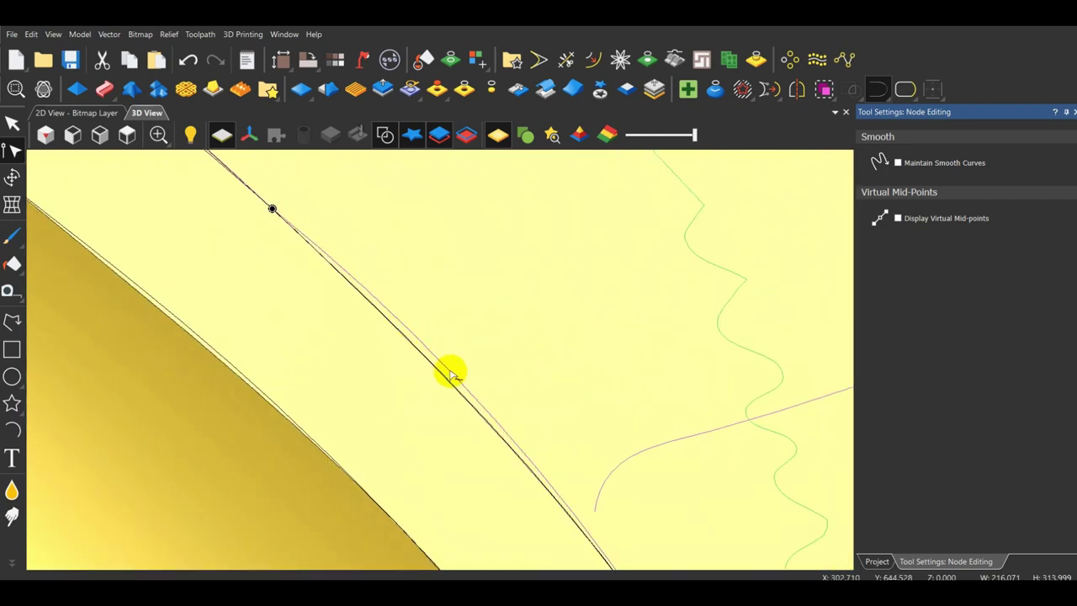
key(n)
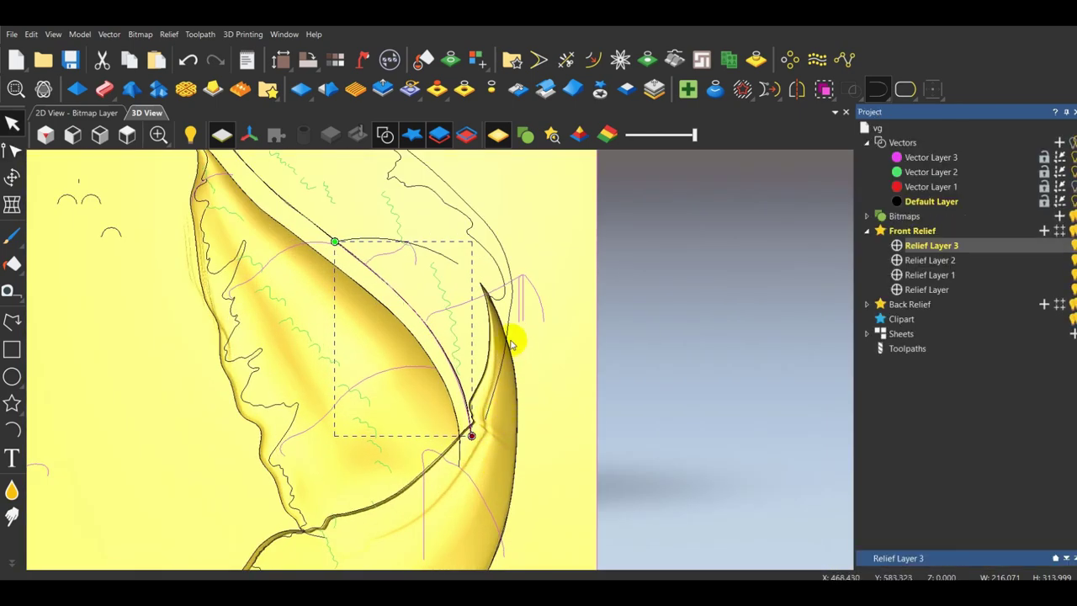
scroll(475, 325, up, 3)
click(13, 431)
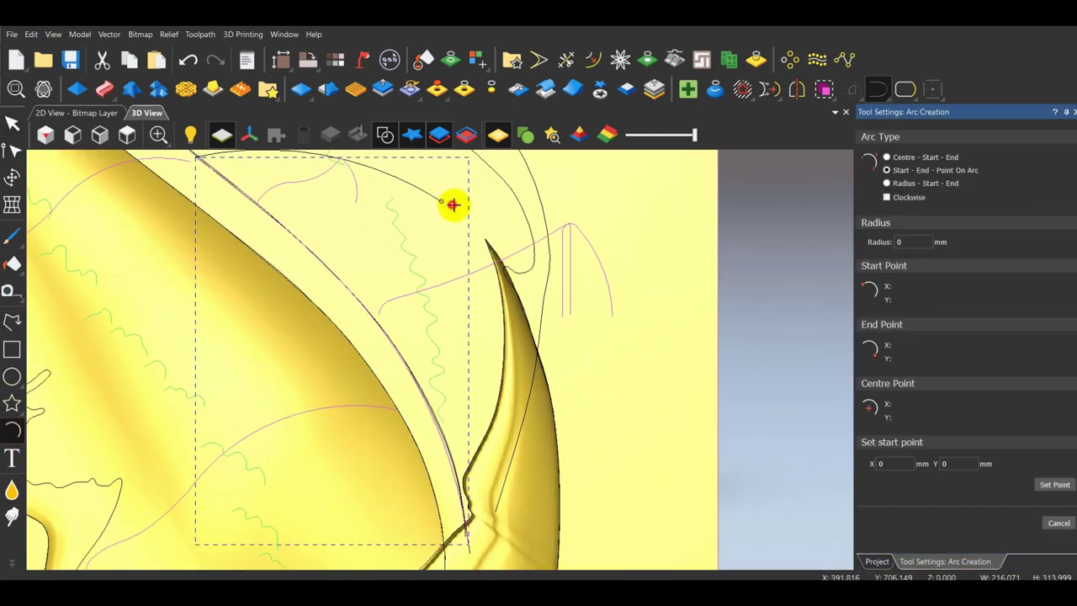
click(508, 386)
scroll(500, 299, up, 3)
key(Escape)
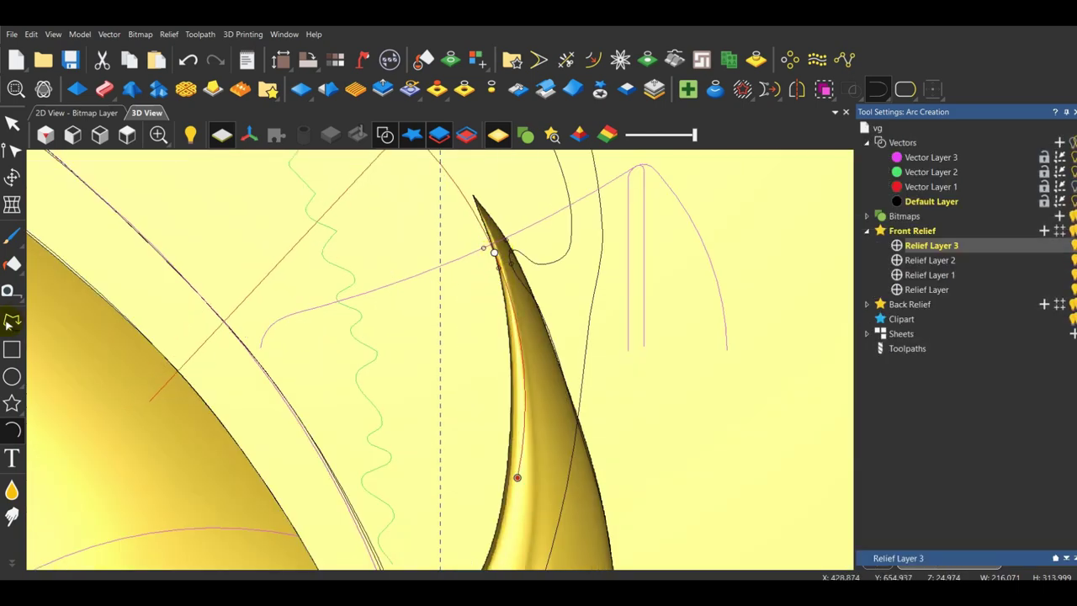
Draw a start-end-point arc from the arched vector's outer end to the pointed fold at about X 435, Y 632 mm, radius about 101 mm.
click(13, 430)
scroll(429, 353, down, 2)
scroll(408, 216, up, 2)
click(415, 208)
click(529, 391)
scroll(493, 300, up, 3)
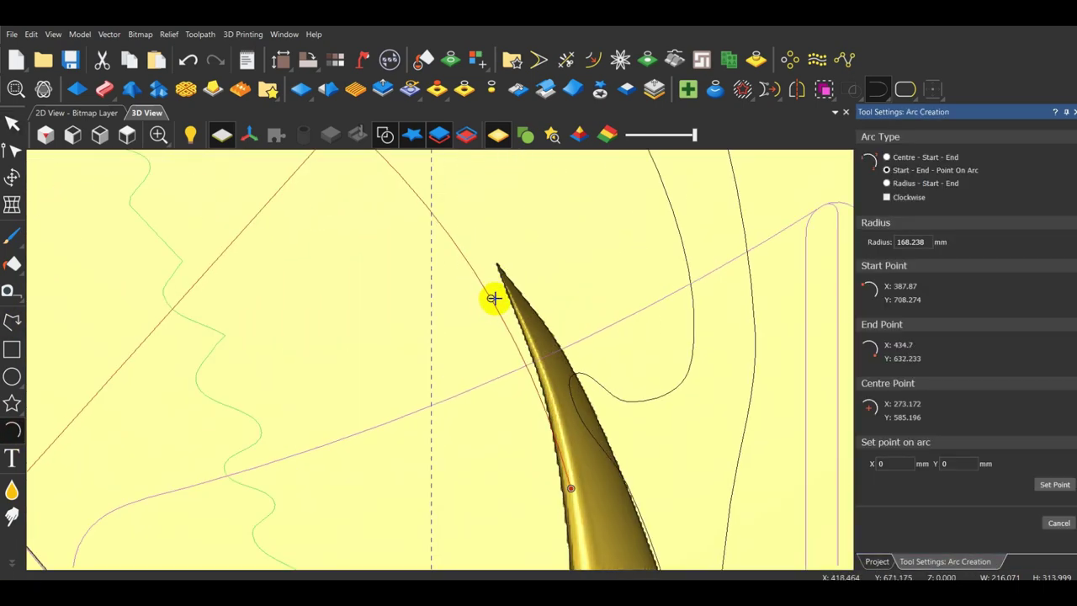
click(503, 283)
scroll(454, 404, down, 6)
scroll(446, 515, up, 3)
scroll(430, 521, up, 1)
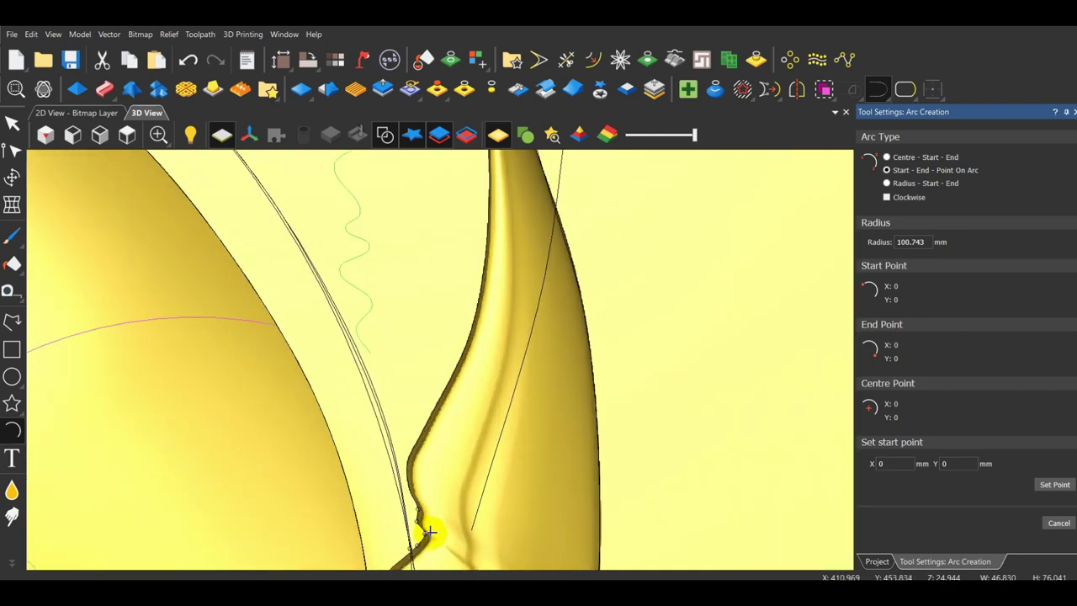
Draw a start-end-point arc of about 159 mm radius down to the fold's notch and continue it briefly to the midrib curve.
click(441, 450)
scroll(442, 463, down, 3)
scroll(438, 502, up, 5)
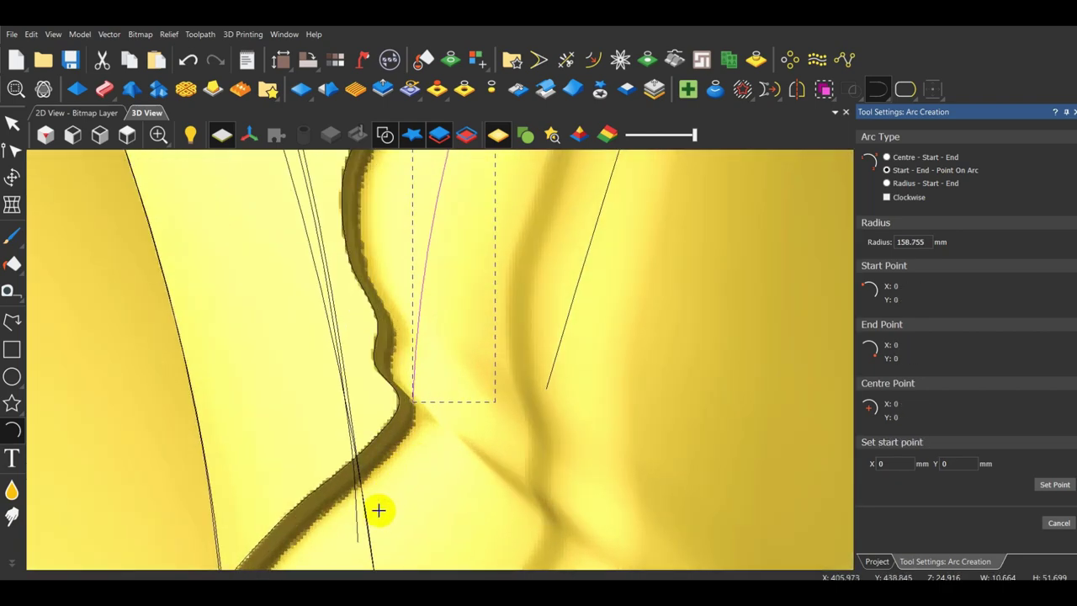
click(402, 479)
key(Escape)
Adjust the new arcs' shape near the notch and join them to the arcs running up to the pointed fold.
key(n)
drag(413, 403, 426, 379)
key(n)
click(876, 91)
scroll(540, 344, down, 6)
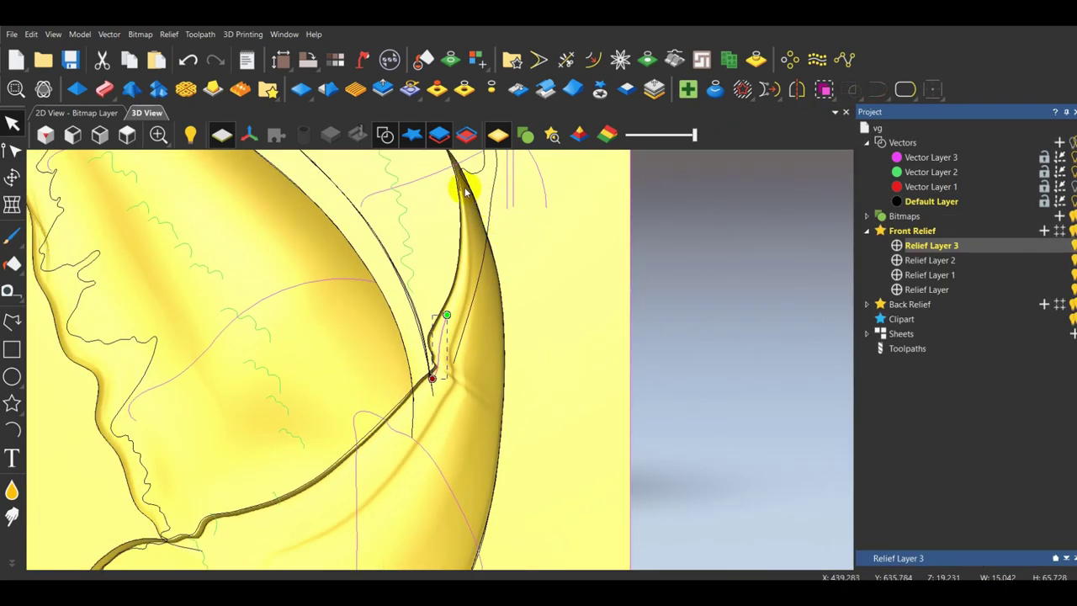
scroll(458, 185, up, 2)
shift+click(435, 232)
click(875, 90)
Reshape the joined curve's long span below the pointed fold so it follows the inner edge of the lower relief.
scroll(450, 385, down, 2)
key(n)
scroll(470, 353, up, 7)
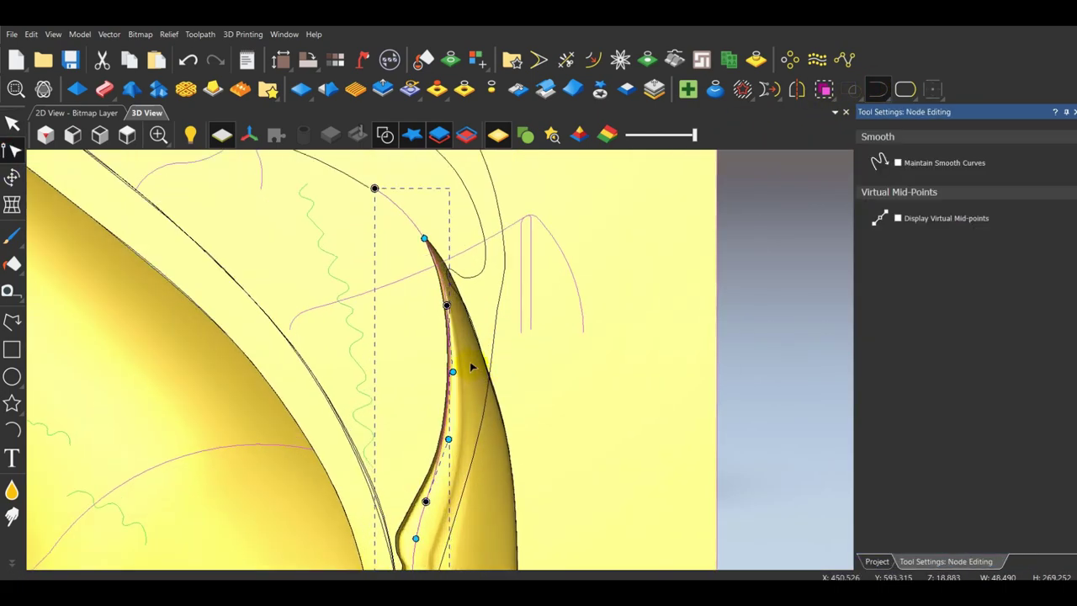
scroll(426, 280, down, 4)
scroll(441, 422, up, 3)
drag(440, 394, 454, 446)
scroll(497, 435, down, 5)
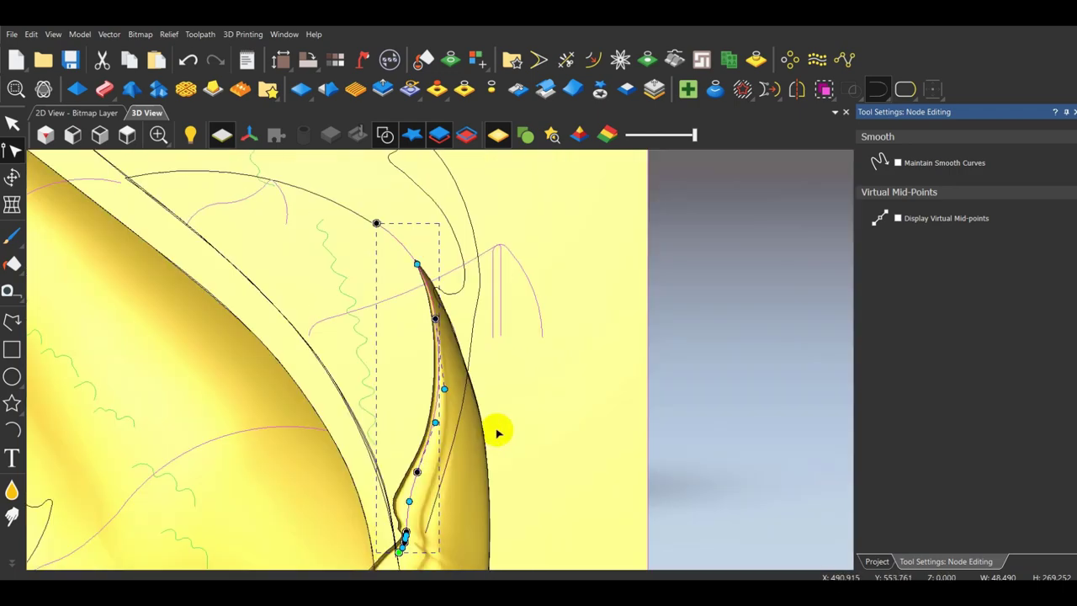
scroll(405, 513, up, 3)
scroll(526, 421, down, 4)
Join the reshaped curve to the arched vector starting at the midrib and check the combined vector's nodes.
key(n)
scroll(471, 341, down, 2)
scroll(398, 259, up, 5)
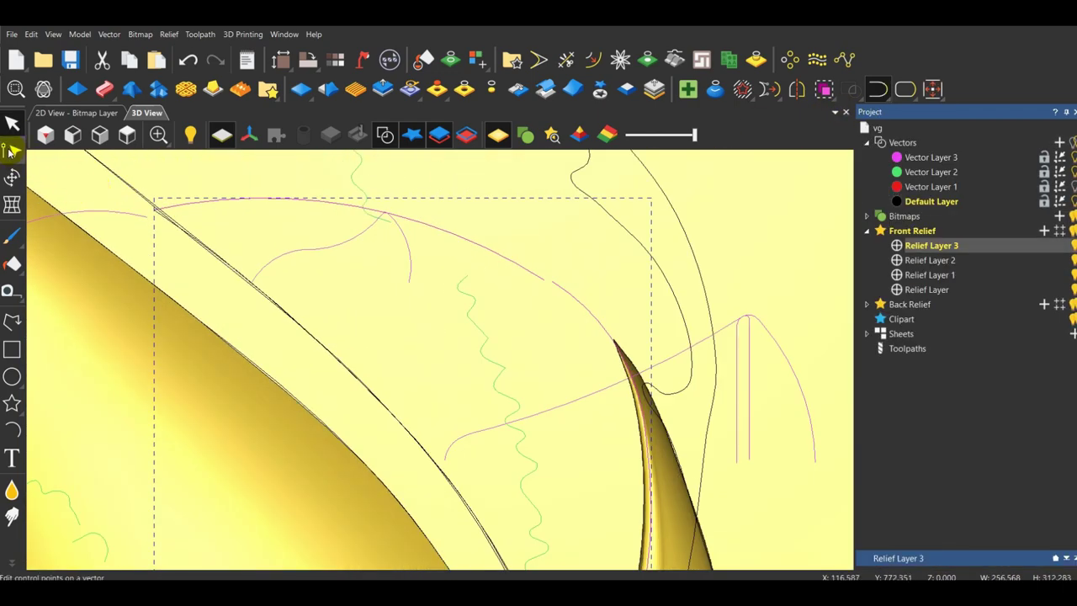
key(n)
scroll(547, 272, down, 3)
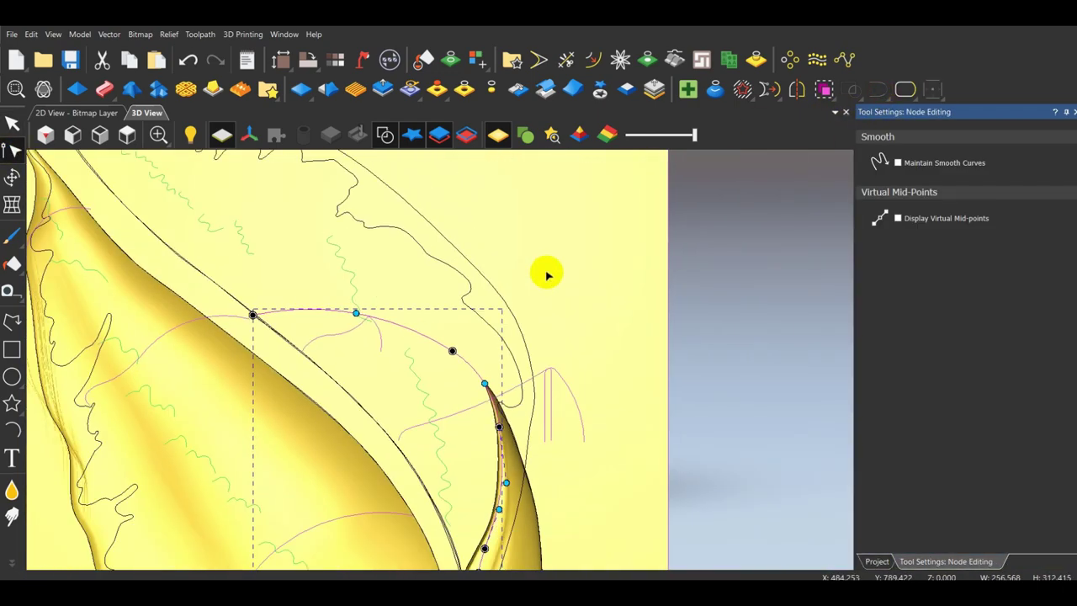
key(n)
scroll(425, 394, down, 1)
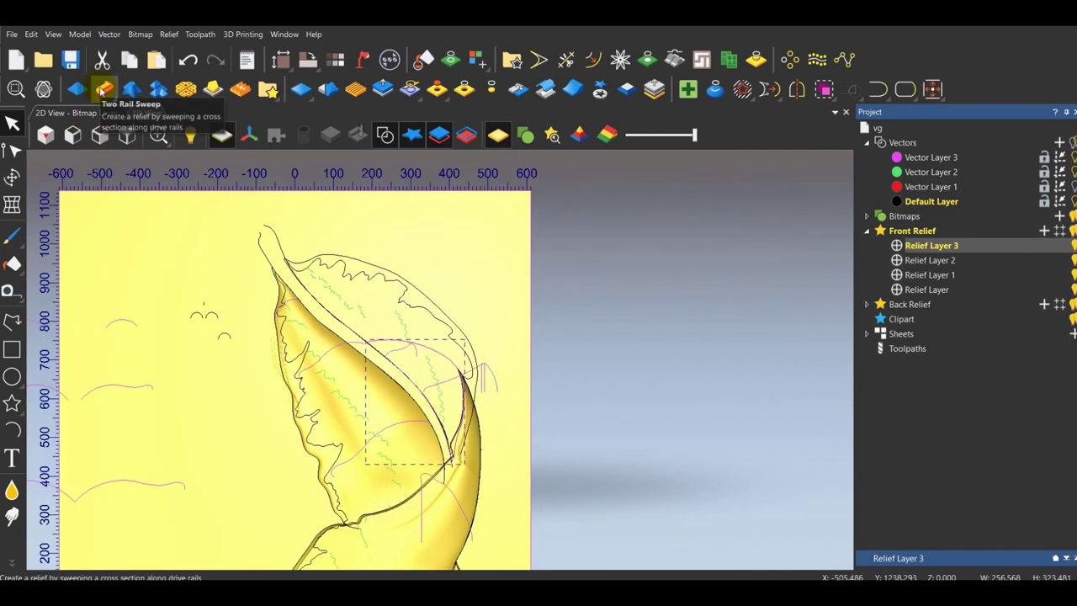
Set up a two-rail sweep along the midrib curve and joined outer curve, adding the five-span and four-span profiles as cross sections.
scroll(275, 206, up, 1)
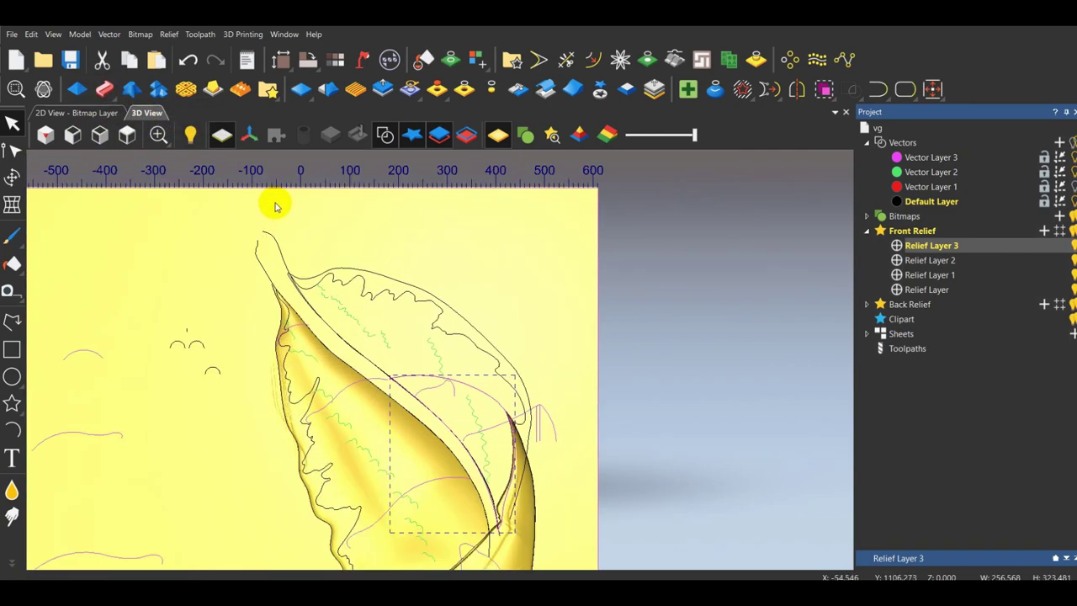
scroll(516, 466, up, 4)
click(567, 322)
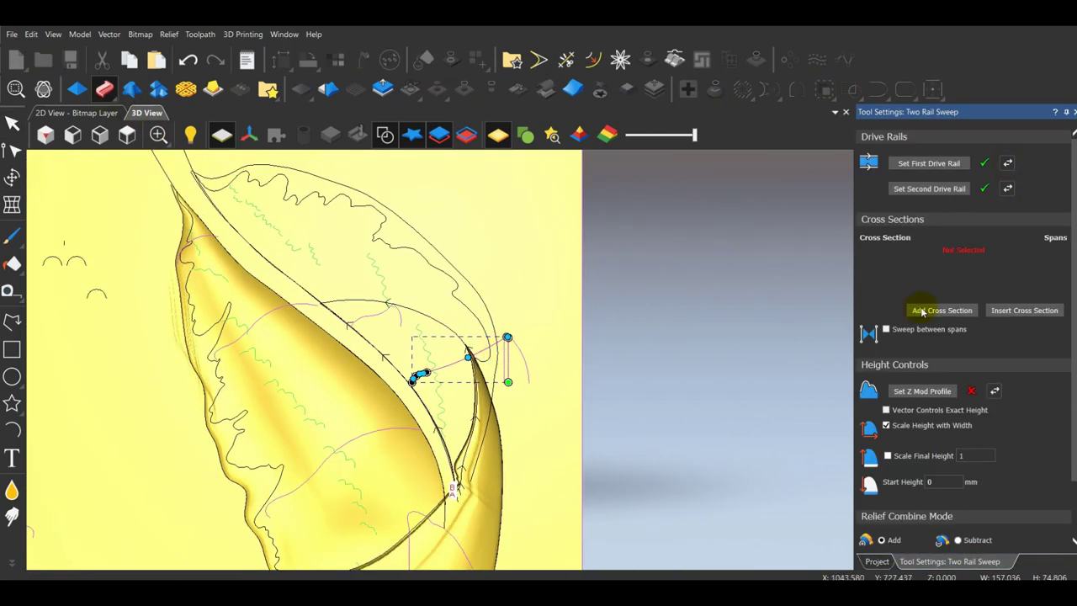
click(941, 310)
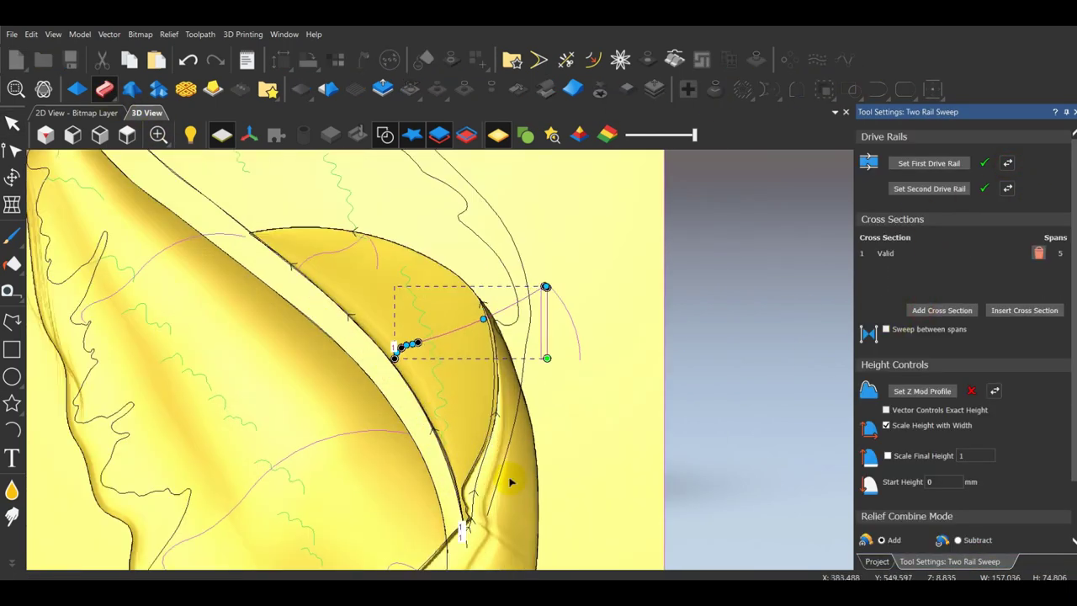
drag(510, 478, 349, 420)
click(127, 134)
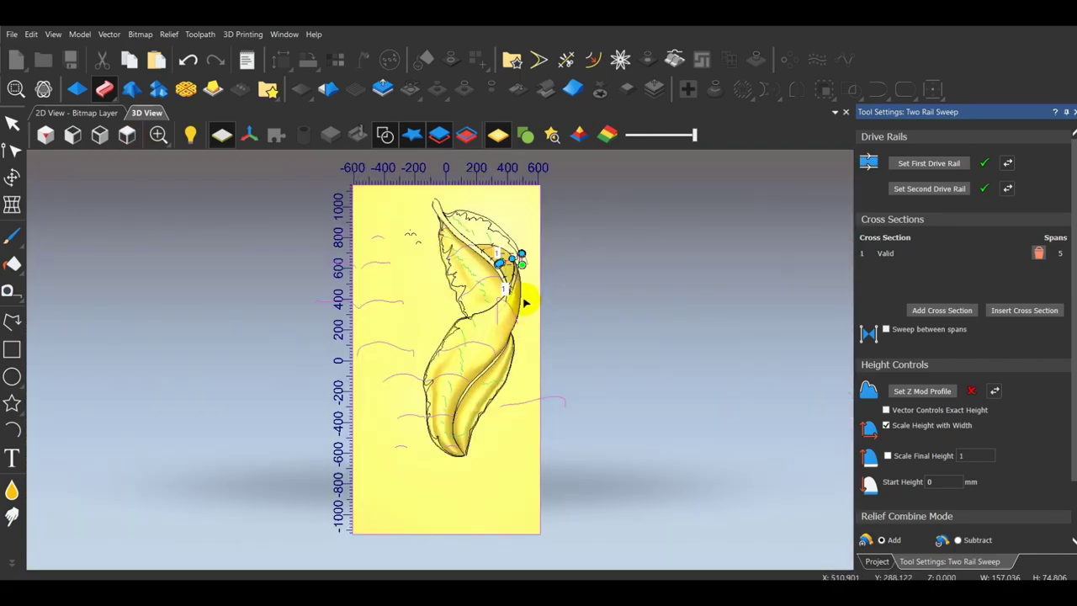
scroll(513, 262, up, 6)
click(945, 313)
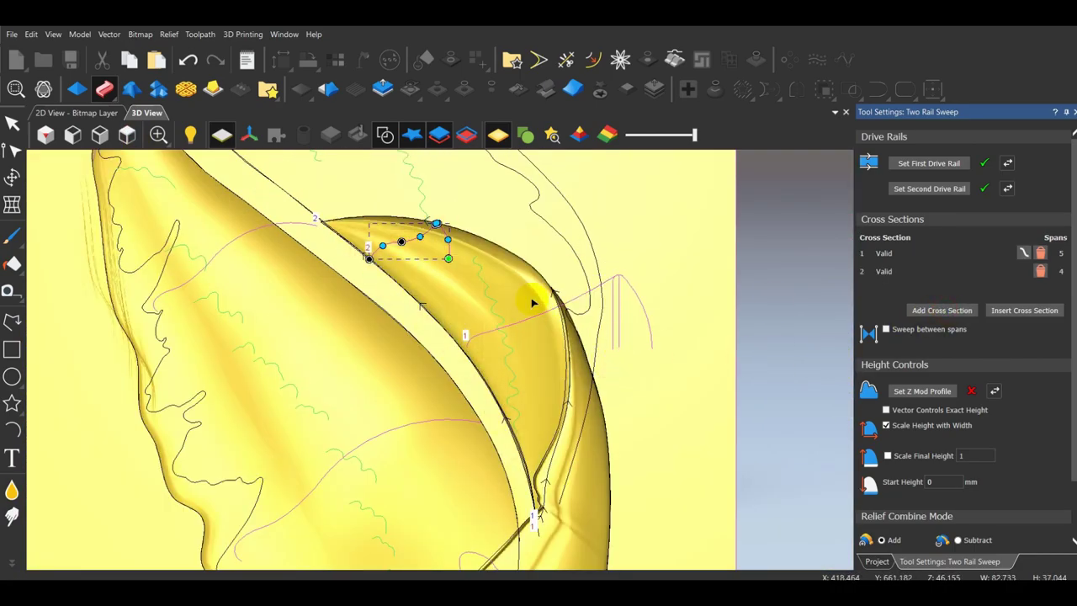
Scale the sweep's final height to 25, set the relief combine mode to Merge High and apply the sweep.
scroll(531, 304, down, 3)
drag(515, 421, 516, 253)
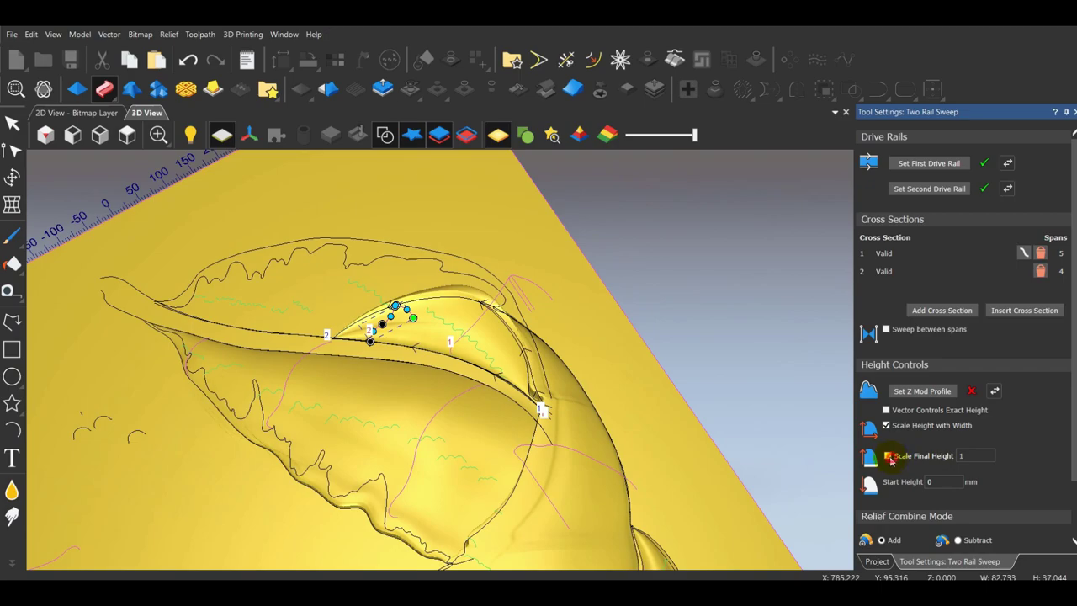
click(888, 455)
text(25)
scroll(517, 375, up, 4)
mouse_move(517, 387)
mouse_down()
mouse_move(565, 423)
mouse_move(475, 460)
mouse_move(316, 331)
mouse_move(474, 466)
mouse_move(519, 371)
mouse_move(519, 402)
mouse_up()
scroll(315, 331, down, 3)
scroll(932, 498, down, 2)
click(1001, 546)
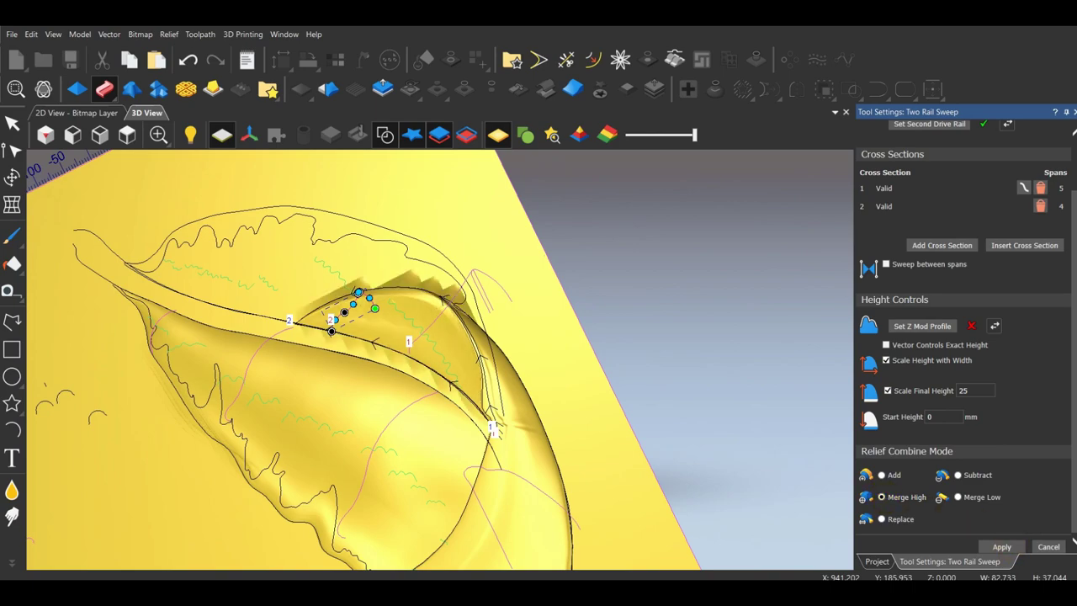
Add a new front relief layer for the outer upper leaf half and make it the active layer.
click(134, 147)
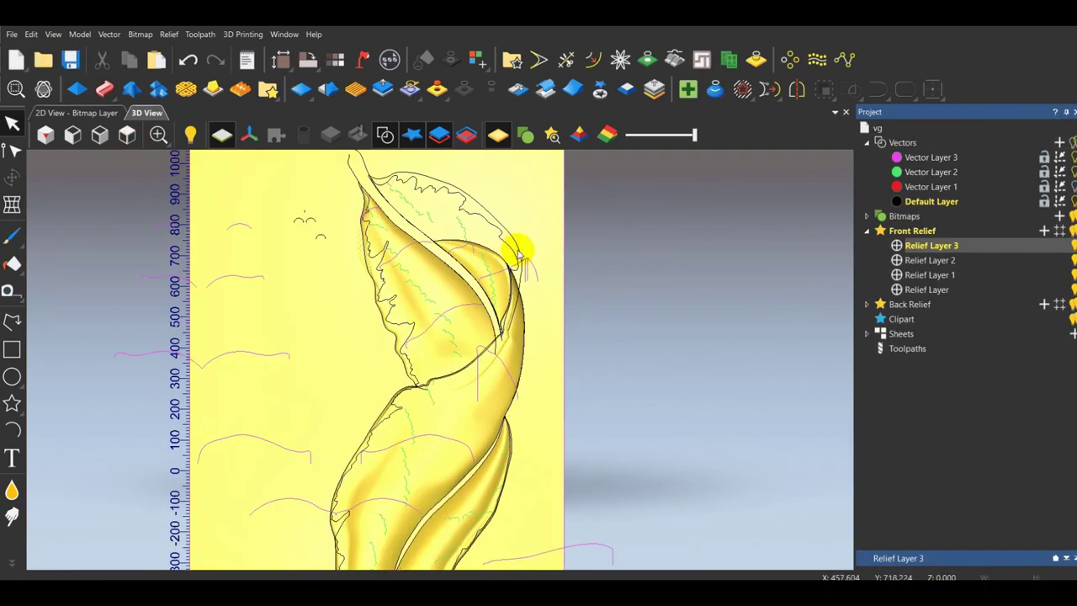
scroll(503, 278, up, 3)
scroll(585, 377, down, 1)
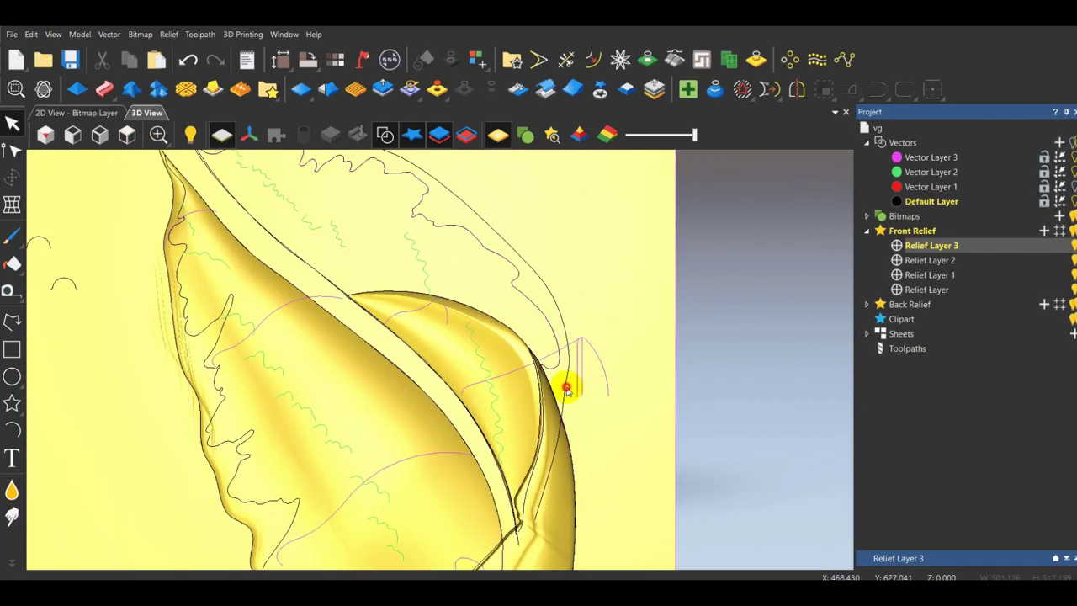
click(1044, 232)
click(716, 304)
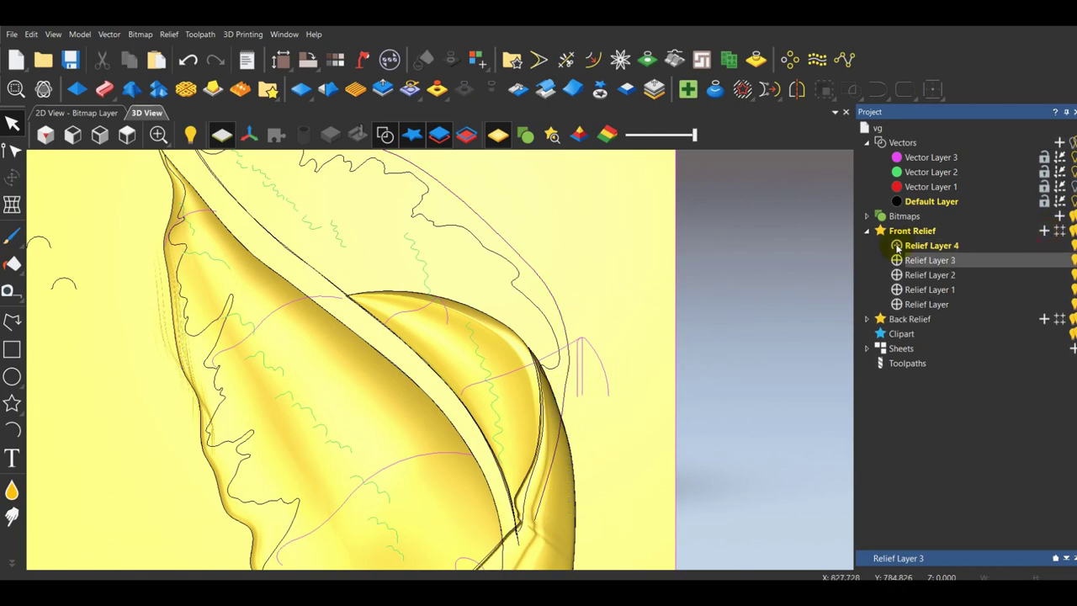
click(977, 248)
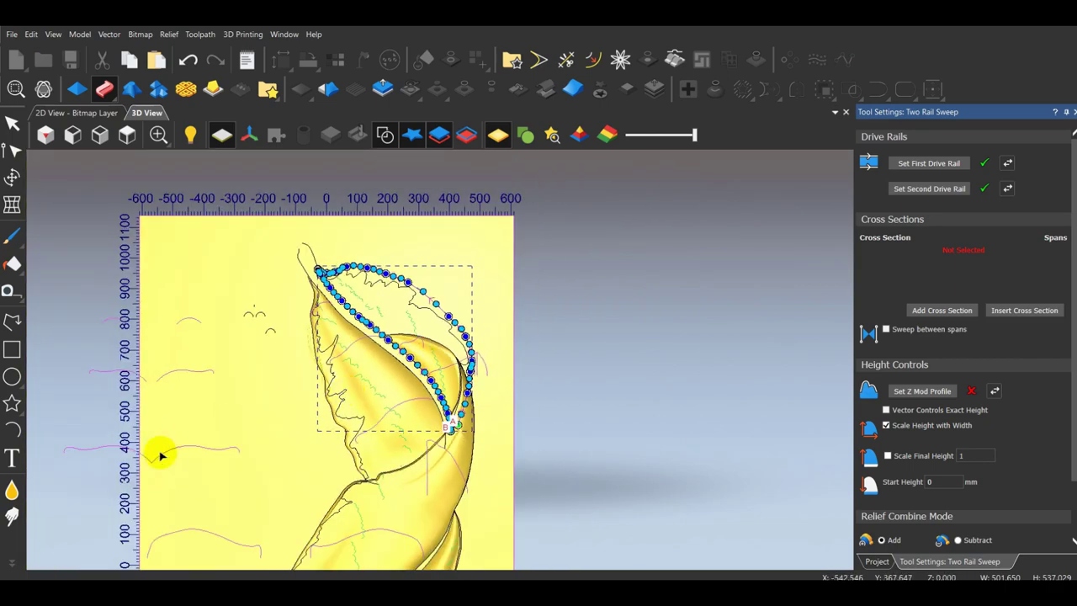
click(191, 449)
click(948, 310)
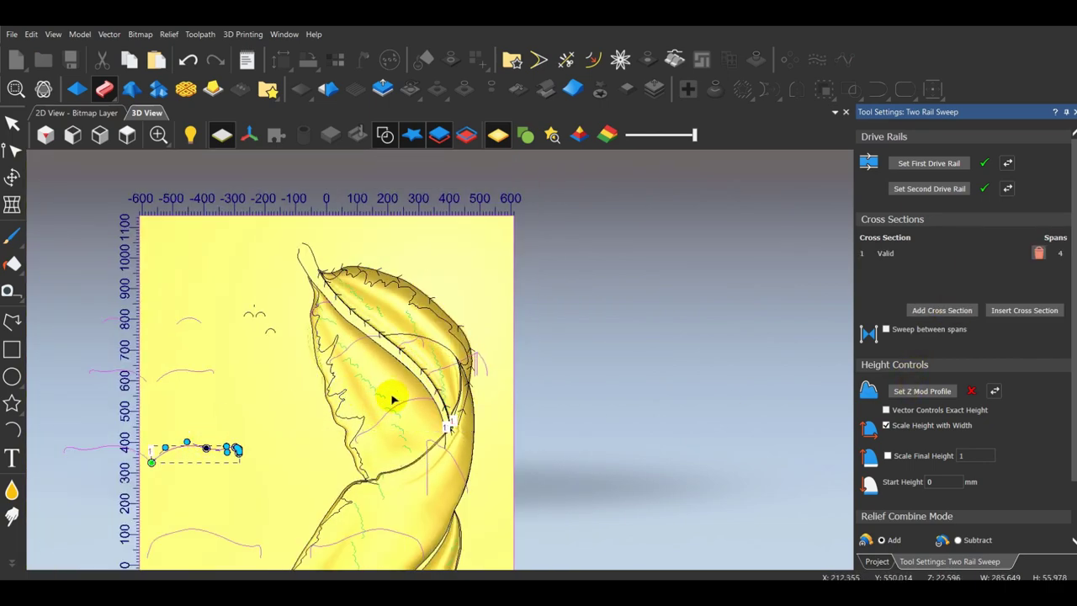
click(1038, 253)
click(941, 310)
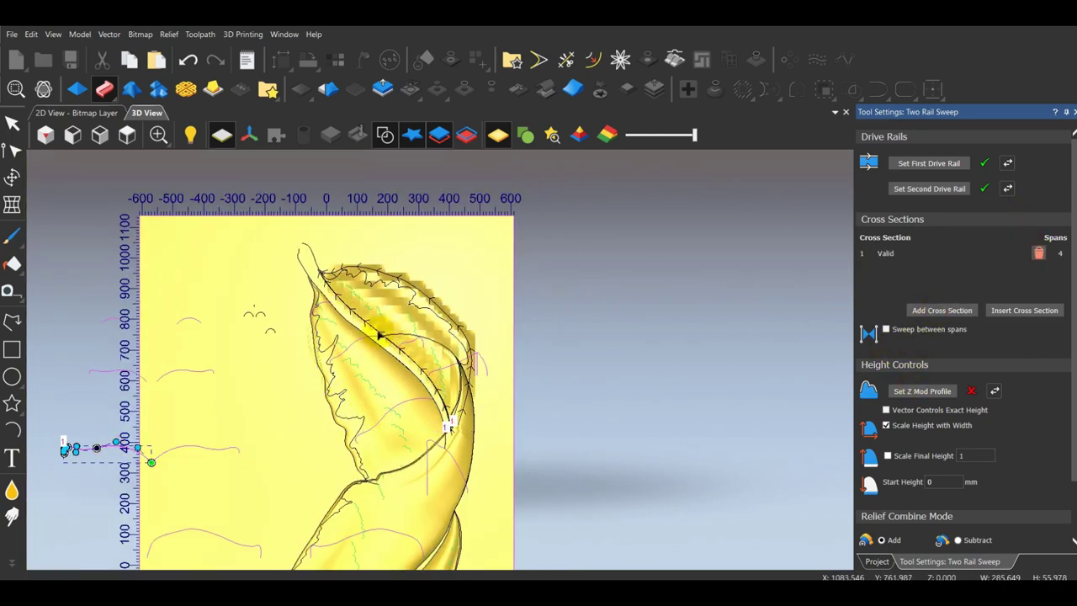
click(1038, 254)
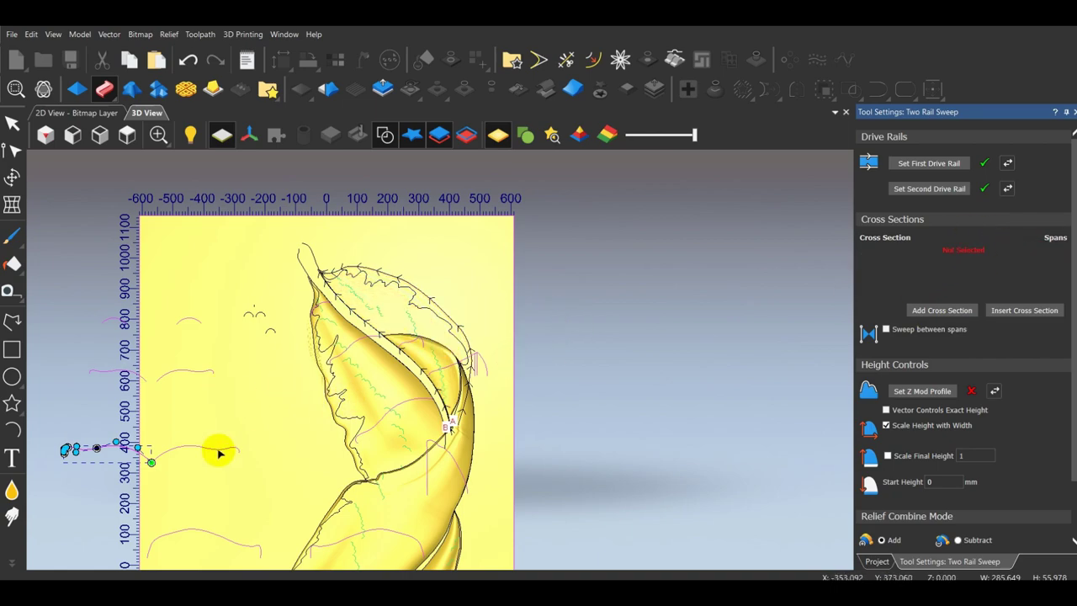
key(Escape)
Copy the three upper-leaf profiles to the empty area beside the relief and rotate the copies about 33 degrees clockwise.
scroll(443, 331, up, 3)
scroll(428, 375, down, 4)
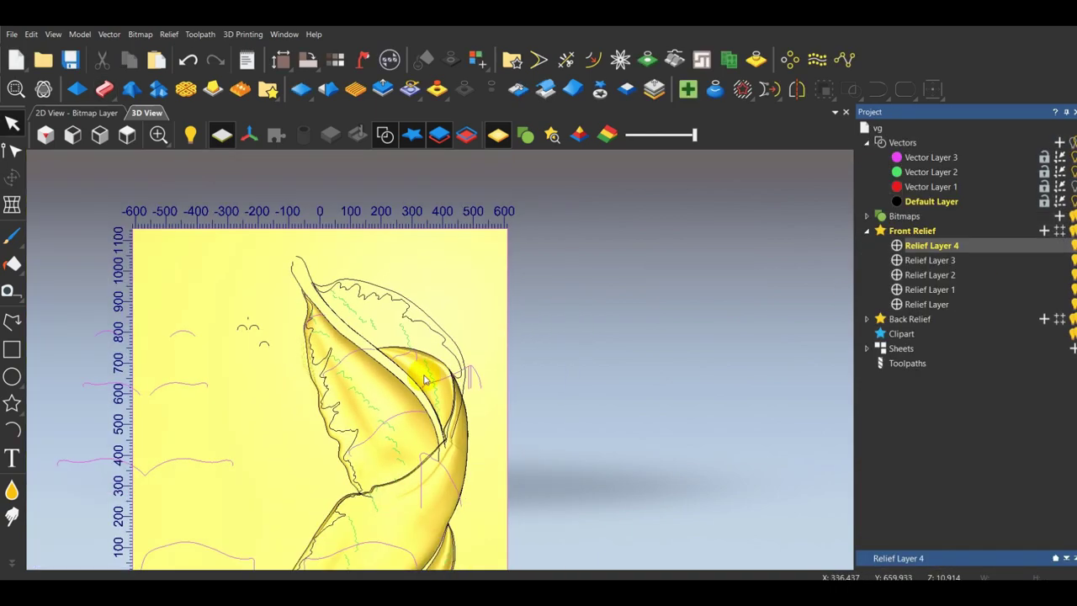
scroll(384, 365, up, 1)
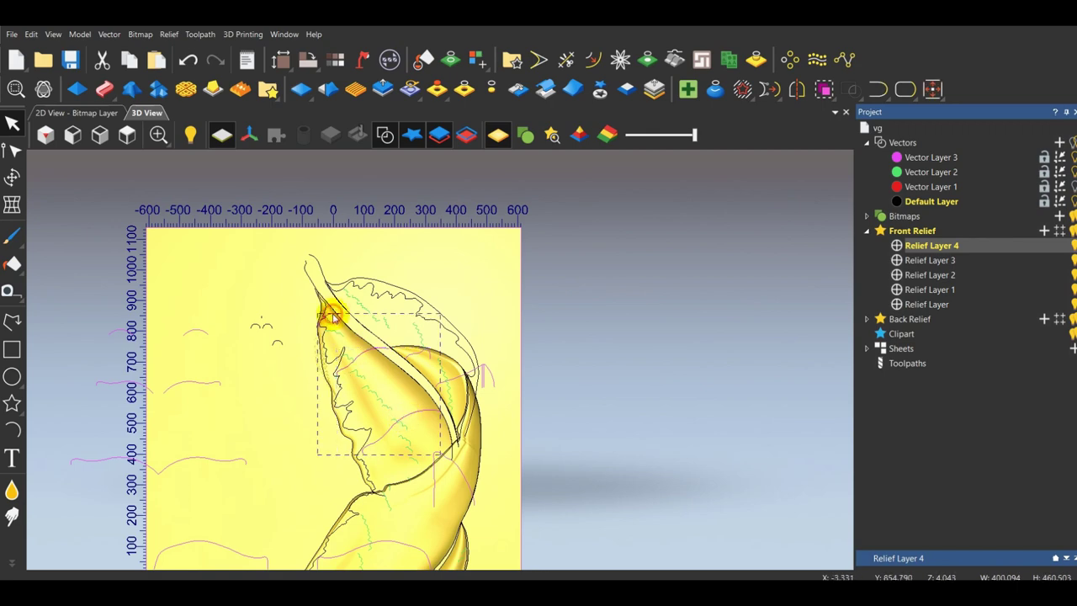
drag(332, 317, 550, 255)
click(12, 176)
drag(627, 224, 672, 274)
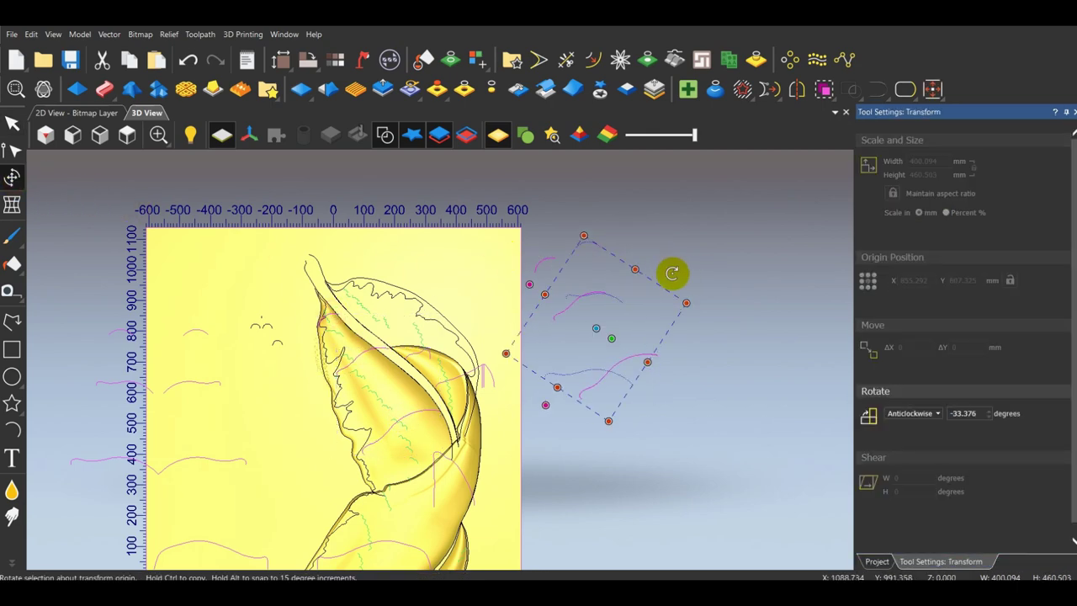
Make a horizontally mirrored copy of the three rotated profiles next to them.
click(797, 90)
click(373, 389)
click(668, 443)
Start a two-rail sweep using the upper leaf half's midrib and outer edge vectors as the drive rails.
click(411, 264)
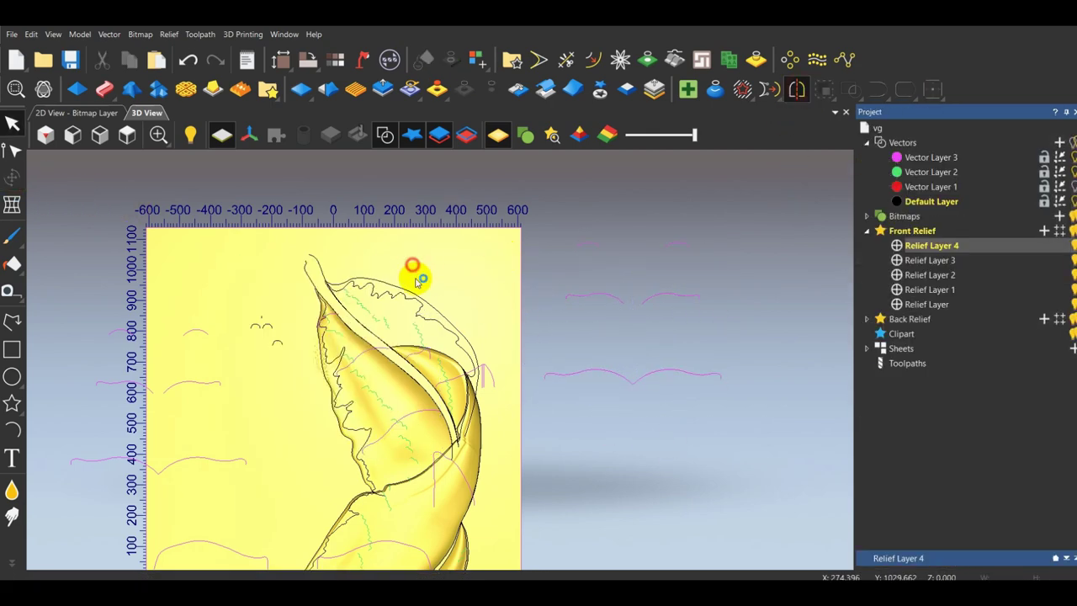
click(399, 294)
click(105, 89)
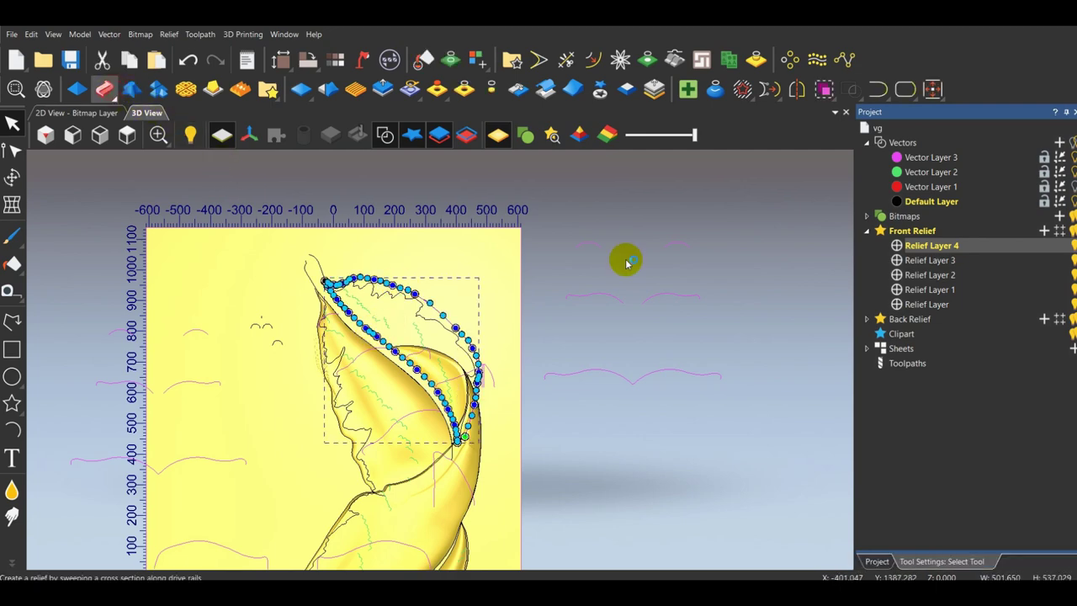
Try the three mirrored profiles, from largest to smallest, as the upper leaf sweep's cross sections, inspect the preview and remove them.
click(640, 380)
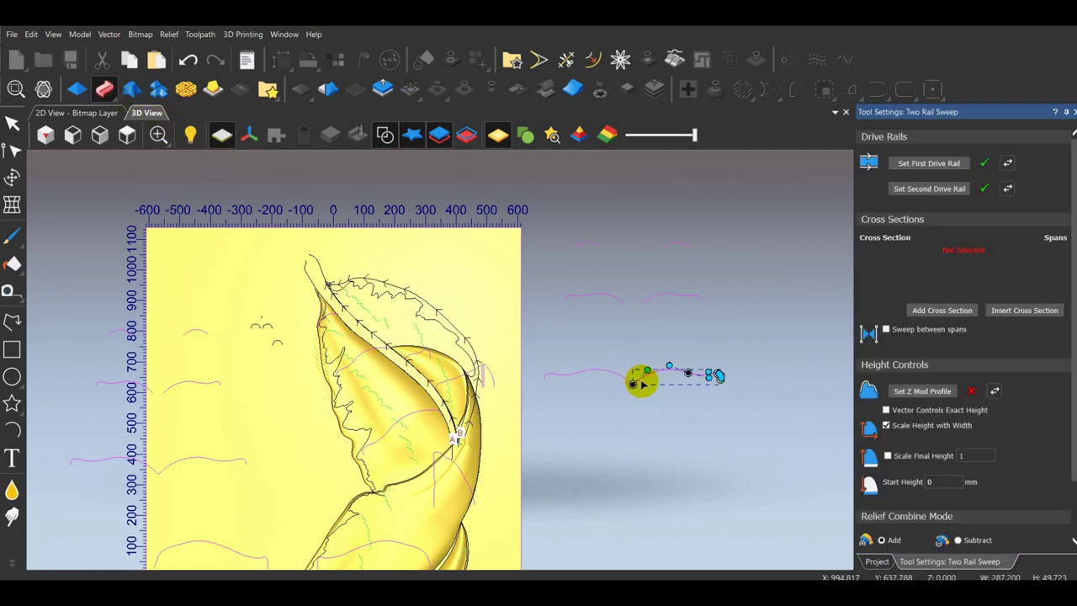
click(943, 311)
scroll(663, 377, up, 1)
click(934, 311)
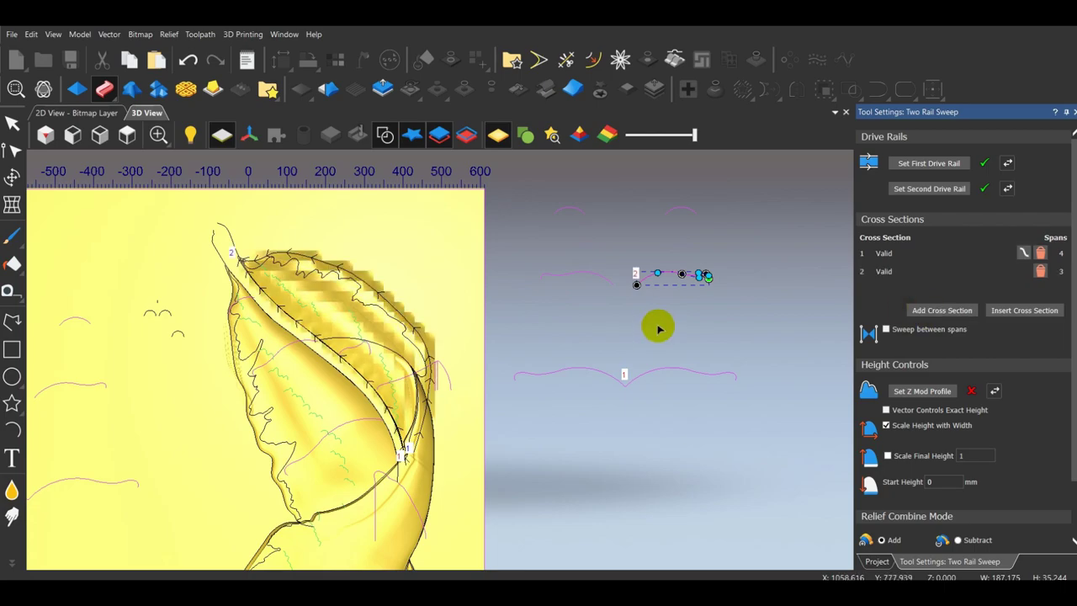
click(921, 313)
scroll(433, 370, up, 2)
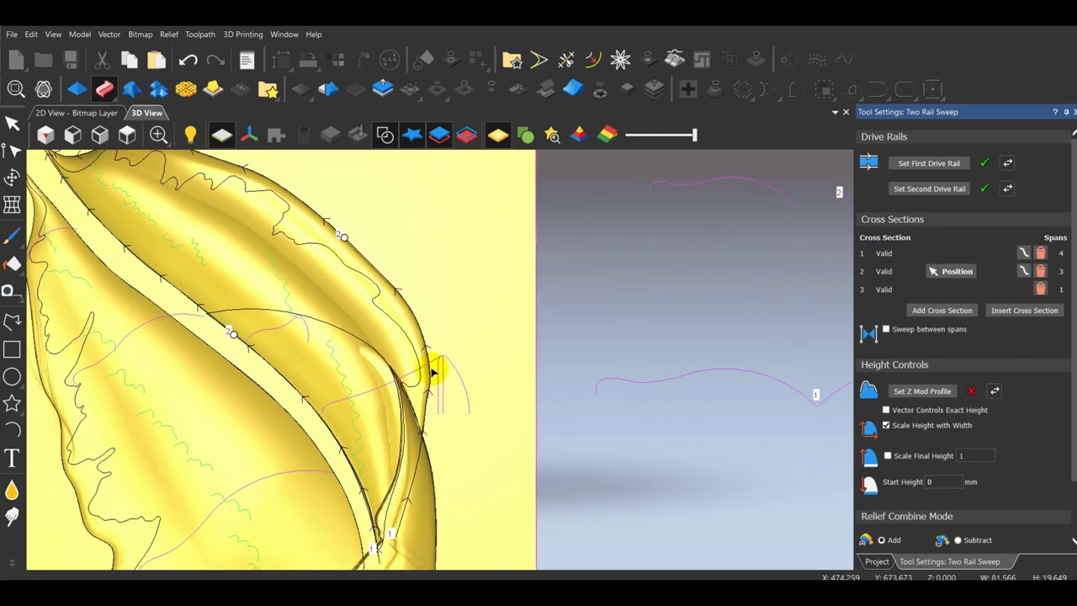
middle_drag(467, 447, 430, 452)
scroll(513, 518, down, 3)
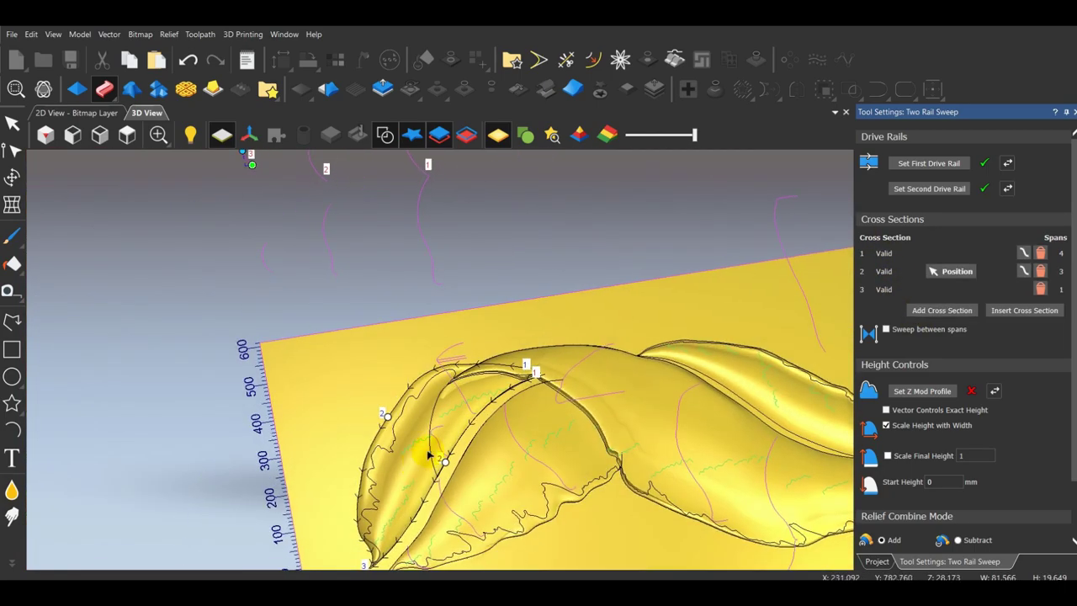
scroll(439, 429, up, 3)
scroll(434, 357, down, 3)
click(127, 135)
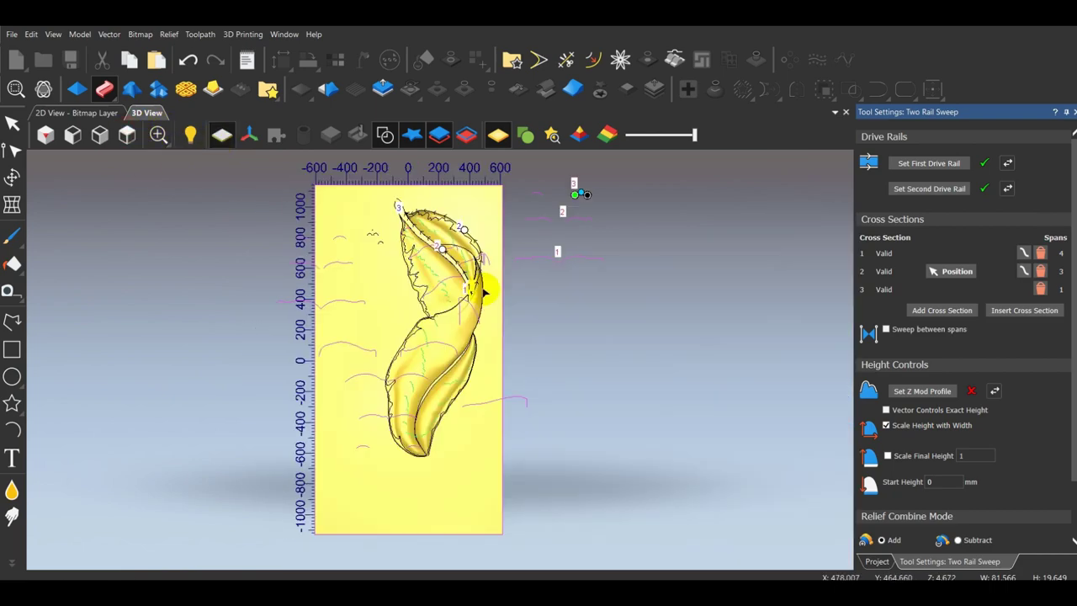
click(633, 290)
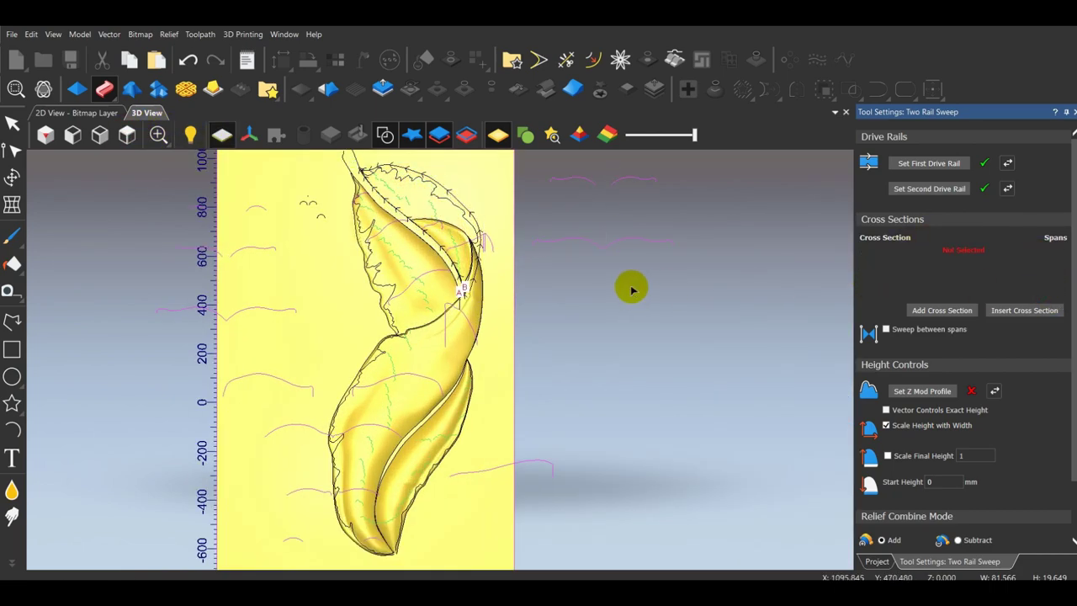
click(460, 249)
scroll(438, 230, up, 3)
click(958, 312)
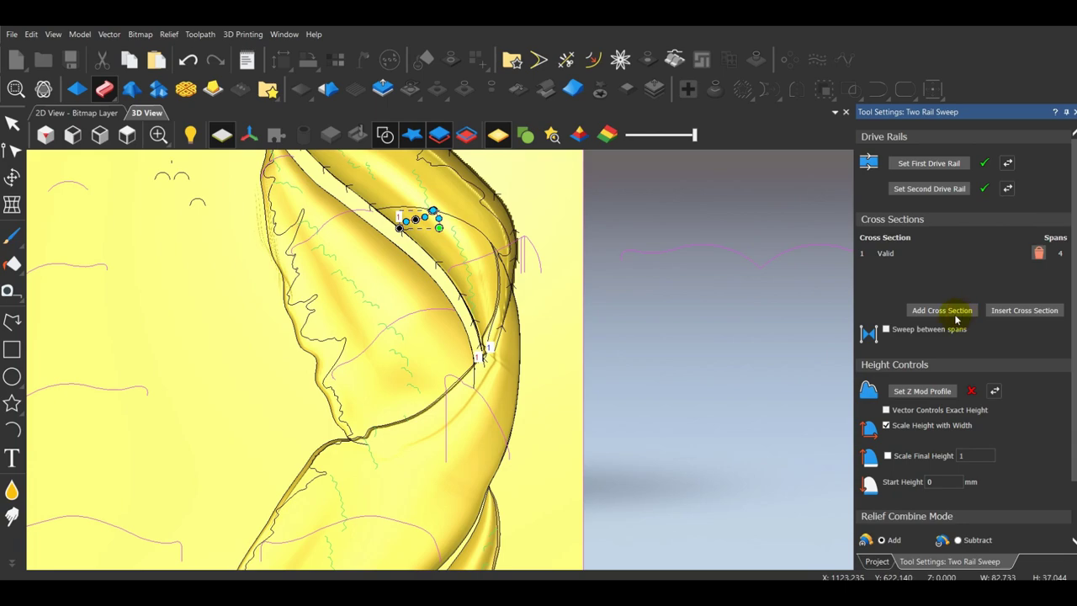
scroll(547, 271, down, 3)
click(960, 311)
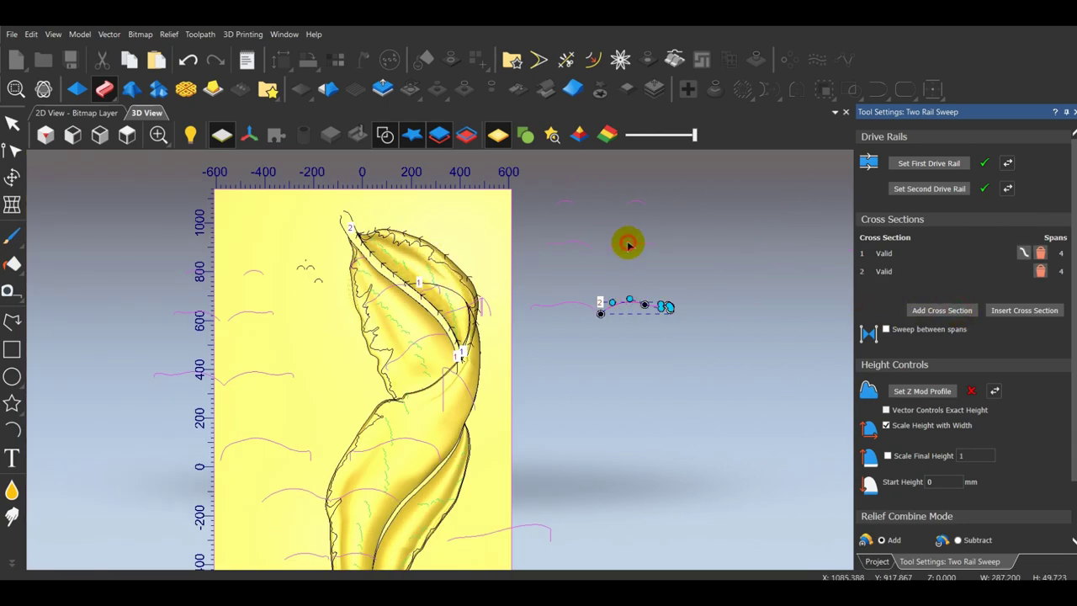
click(952, 311)
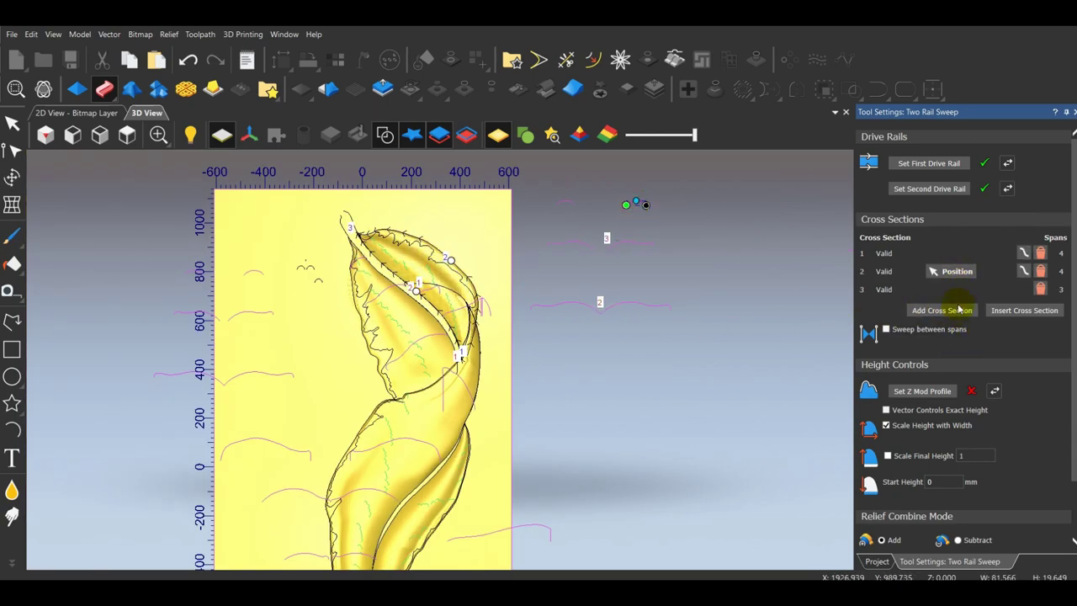
scroll(471, 282, up, 3)
drag(544, 443, 351, 252)
click(127, 136)
scroll(471, 252, up, 4)
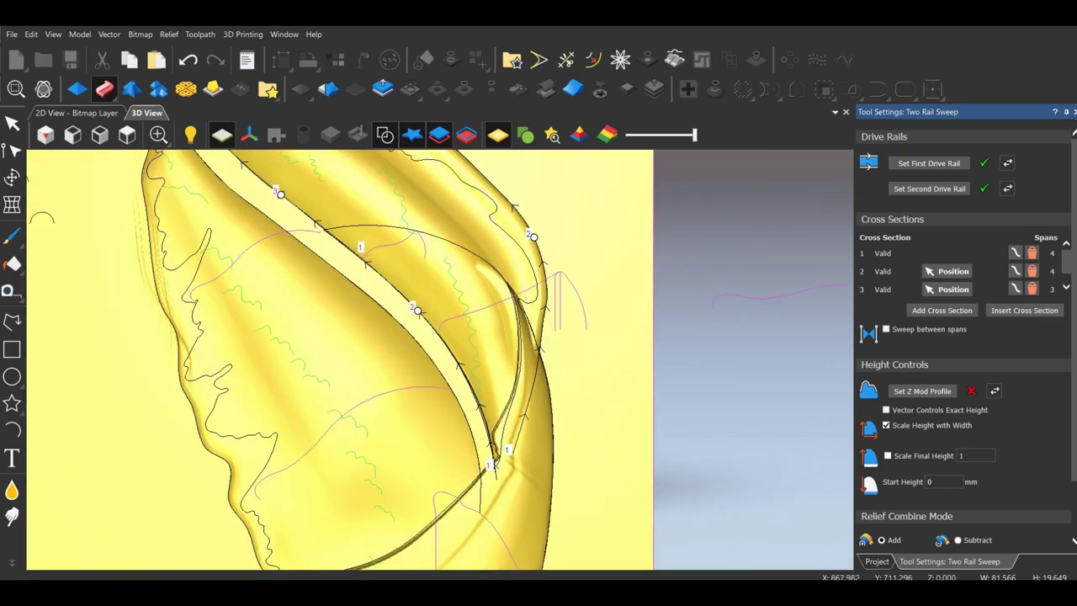
click(1073, 112)
Start a two-rail sweep with the upper leaf half's midrib and outer edge vectors as the drive rails.
scroll(507, 335, down, 3)
scroll(472, 325, up, 2)
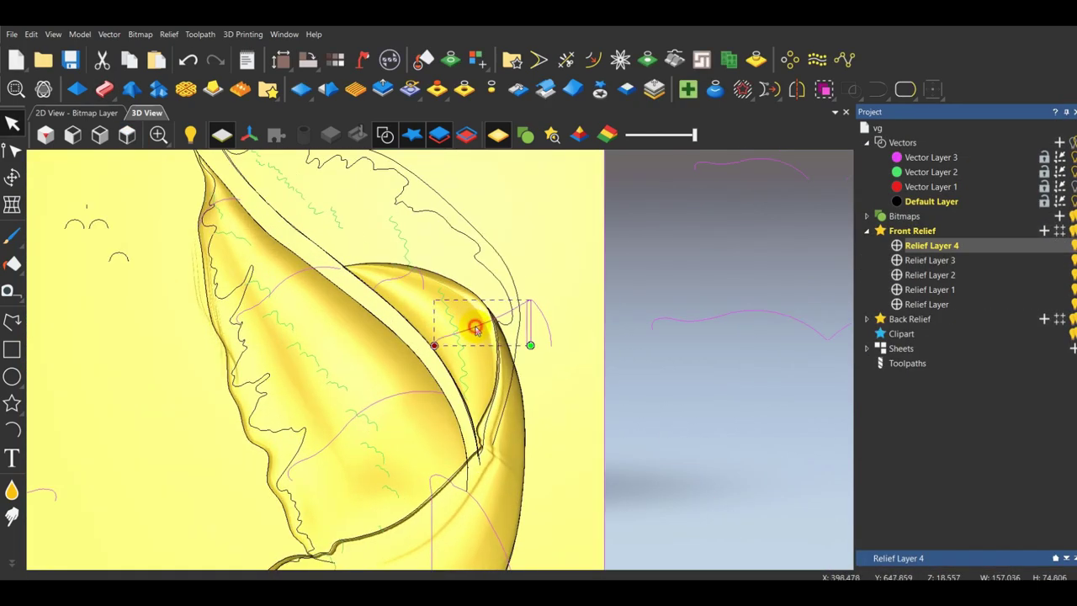
scroll(390, 269, down, 1)
shift+click(395, 199)
scroll(405, 208, down, 2)
click(104, 89)
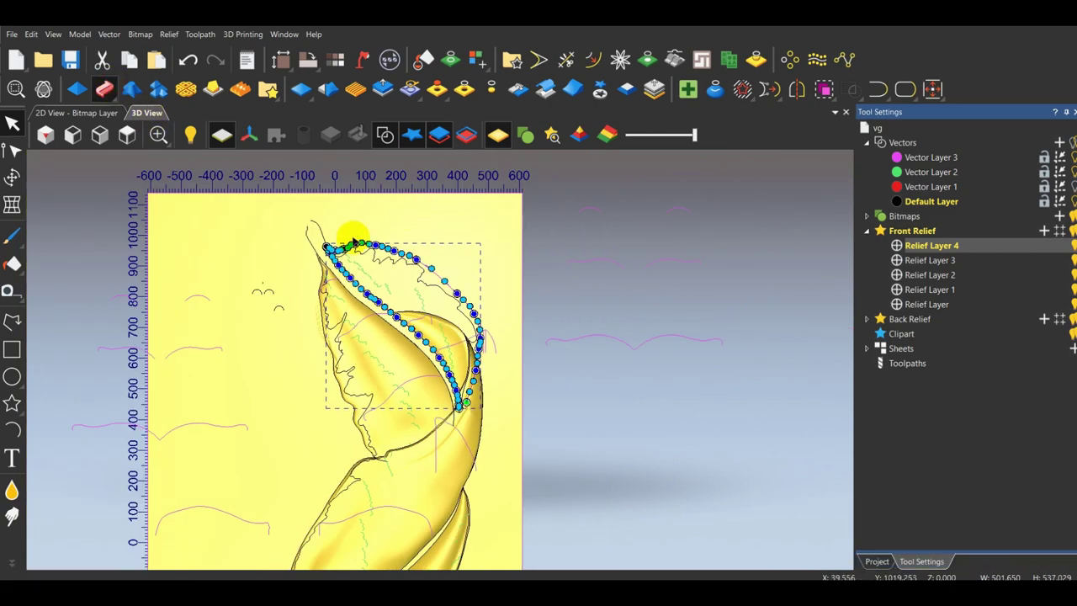
Add the two profiles lying across the inner fold as cross sections 1 and 2, starting with the wider one.
scroll(428, 333, up, 2)
click(418, 325)
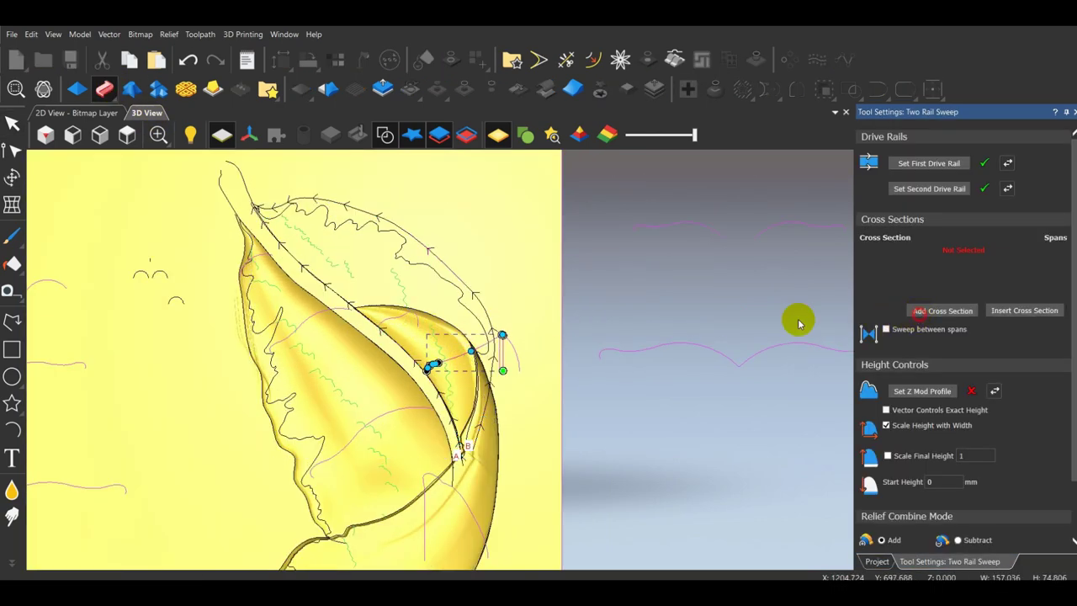
click(402, 320)
click(940, 310)
click(437, 322)
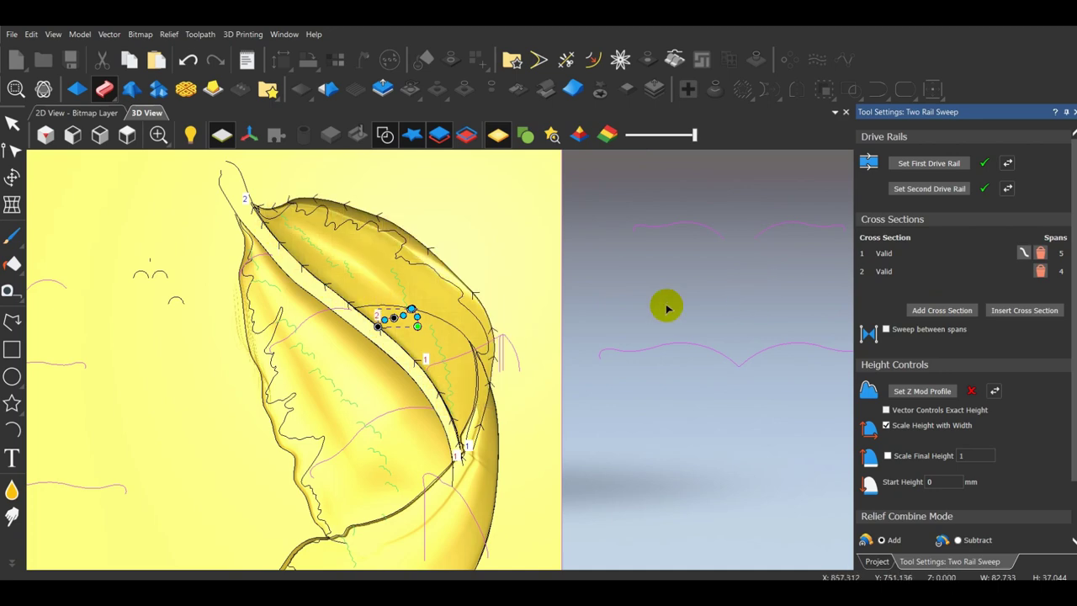
Add the three mirrored profiles beside the relief as cross sections 3 to 5, from largest to smallest.
scroll(666, 307, down, 1)
click(693, 354)
click(926, 311)
click(759, 259)
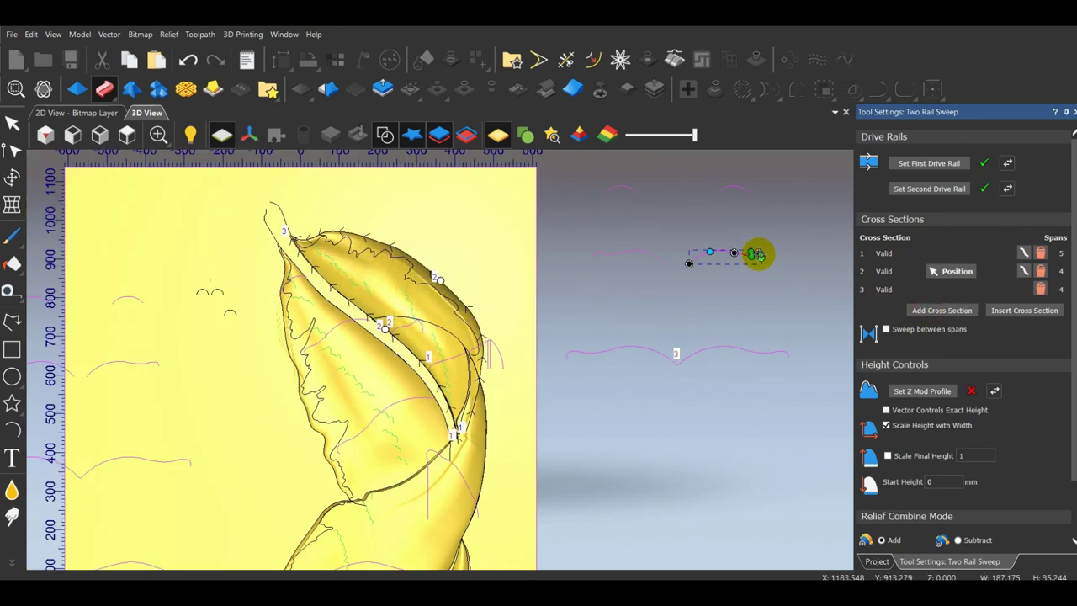
click(950, 311)
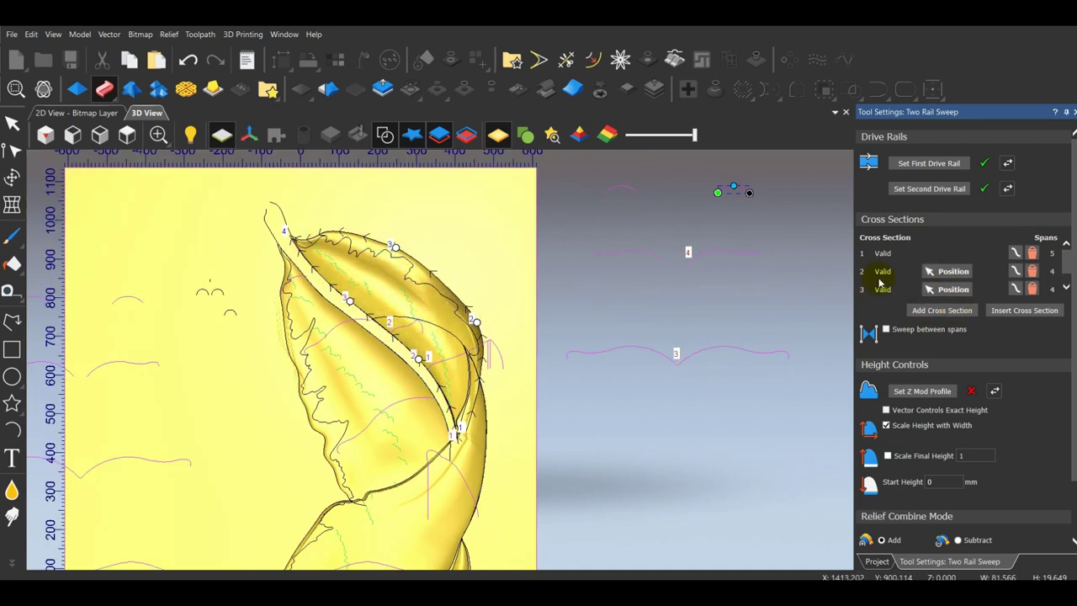
click(921, 312)
Scale the sweep's final height to 25 and turn off scaling the height with the width.
scroll(469, 367, up, 5)
drag(512, 455, 623, 399)
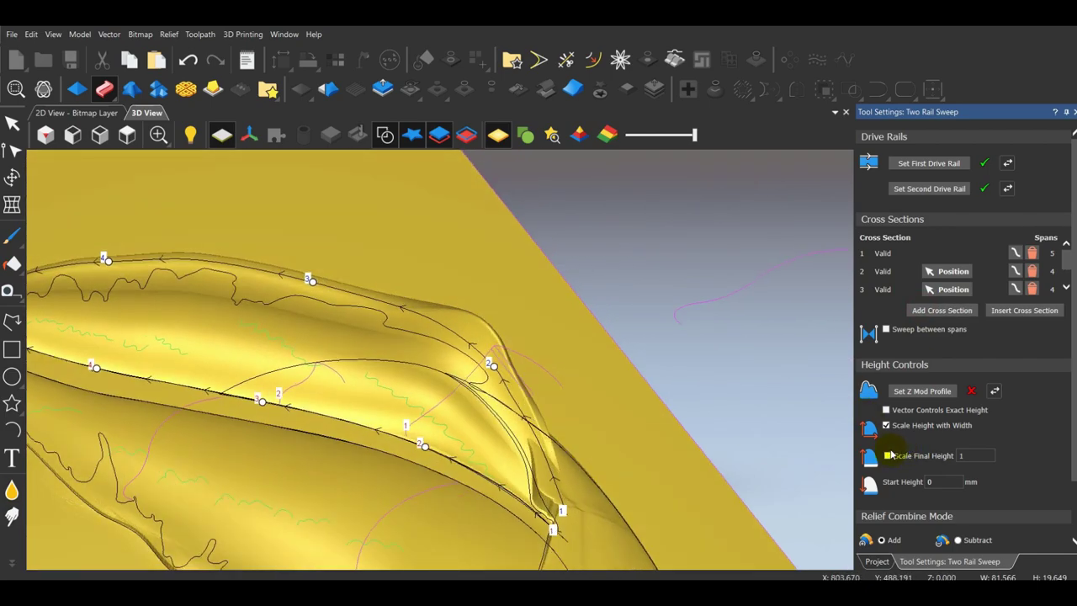
click(888, 455)
click(959, 453)
text(25)
scroll(521, 413, down, 5)
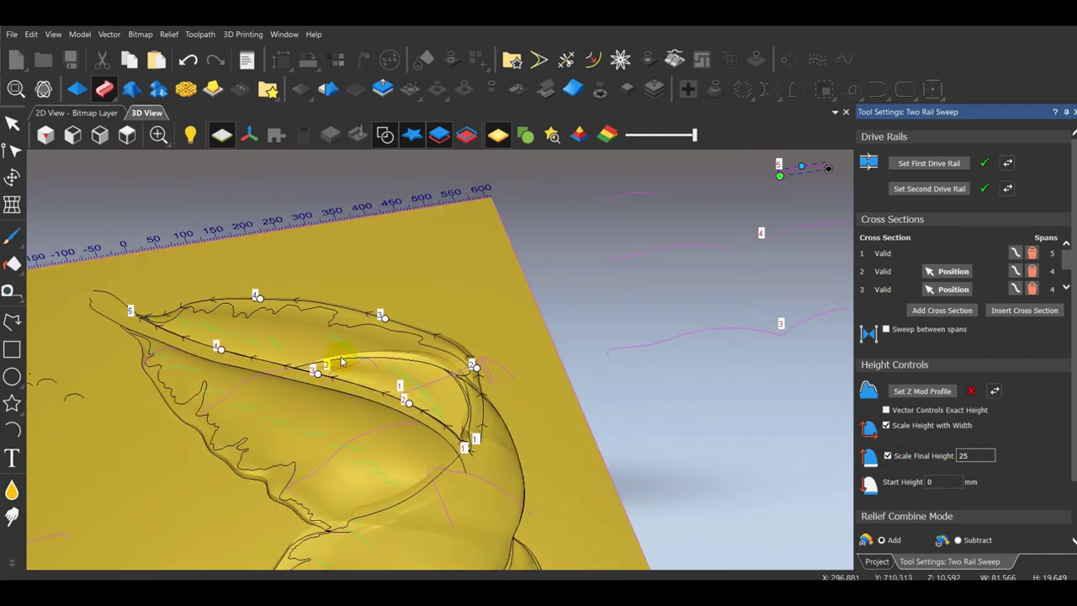
drag(344, 361, 471, 408)
drag(349, 433, 745, 404)
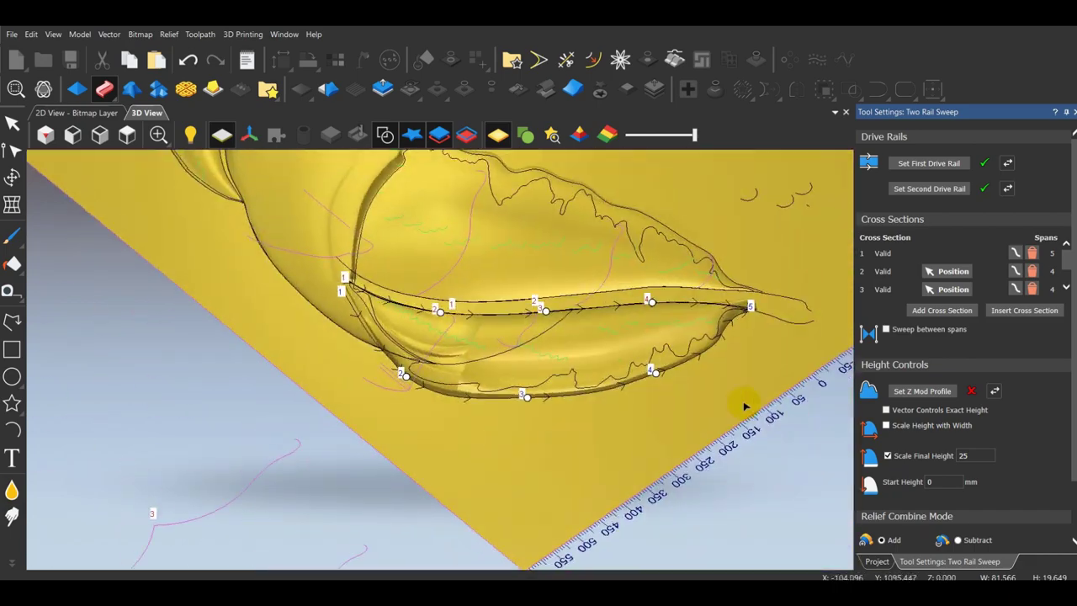
Set the relief combine mode to Merge High and apply the upper leaf sweep to Relief Layer 4.
scroll(611, 376, up, 5)
drag(610, 375, 589, 396)
scroll(466, 423, down, 5)
scroll(589, 396, down, 4)
scroll(915, 454, down, 3)
click(882, 494)
scroll(458, 369, up, 2)
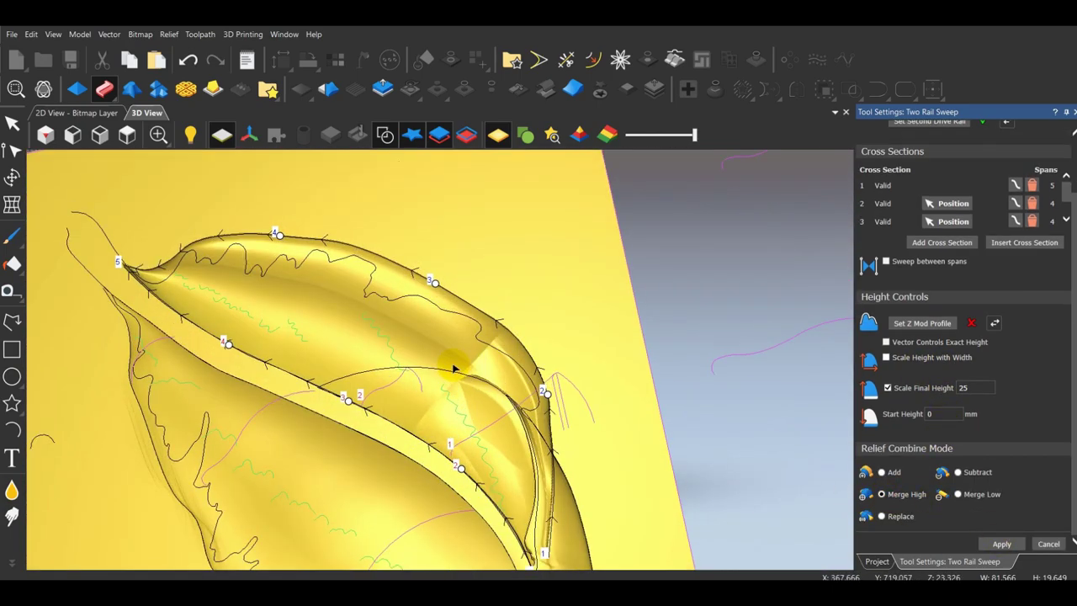
drag(572, 401, 574, 437)
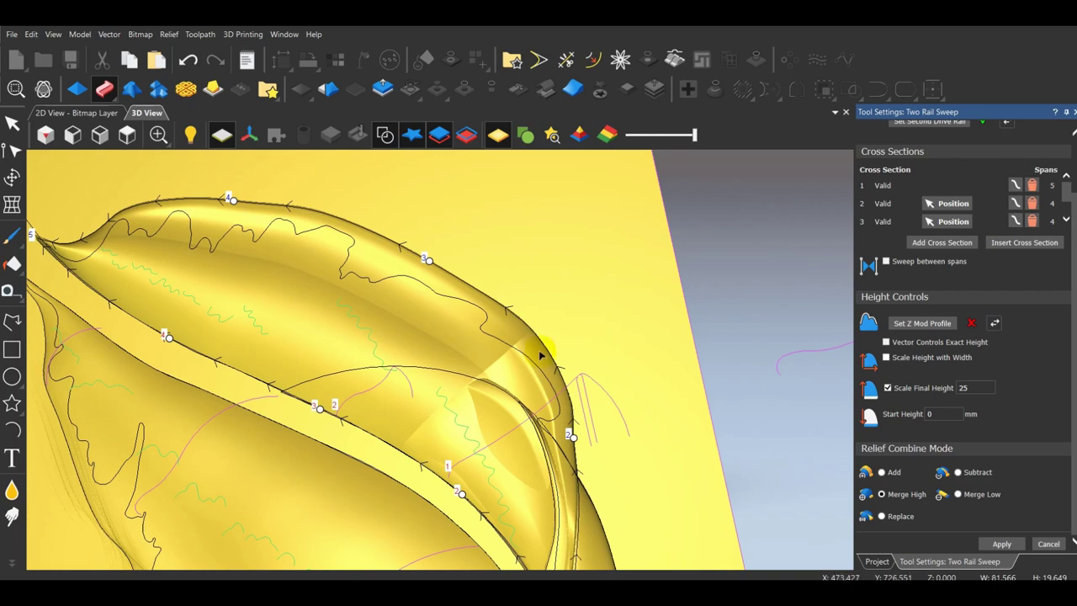
scroll(596, 371, down, 2)
drag(481, 418, 510, 388)
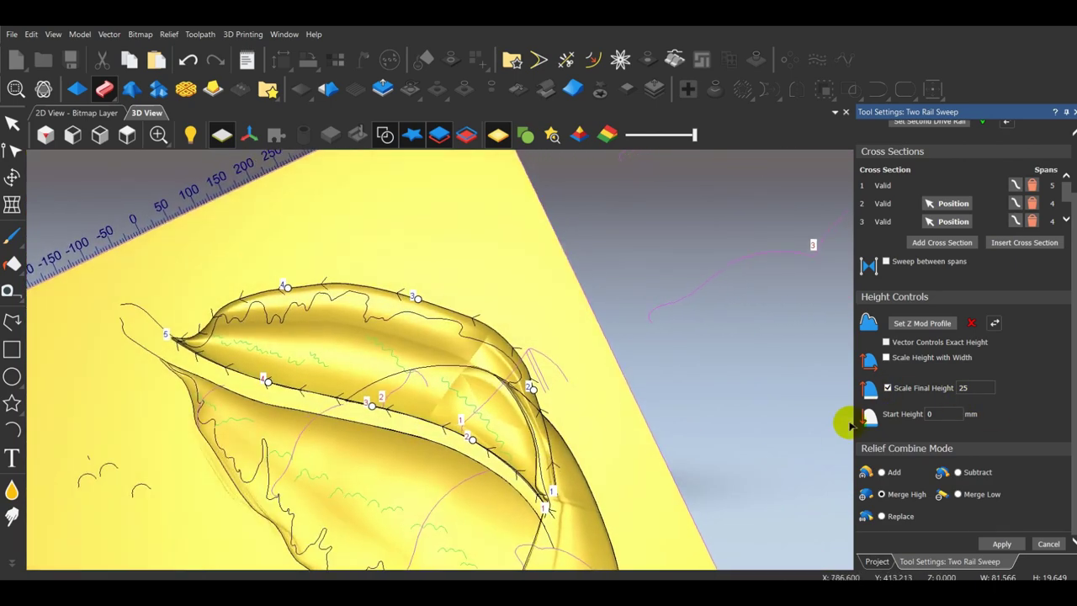
click(996, 547)
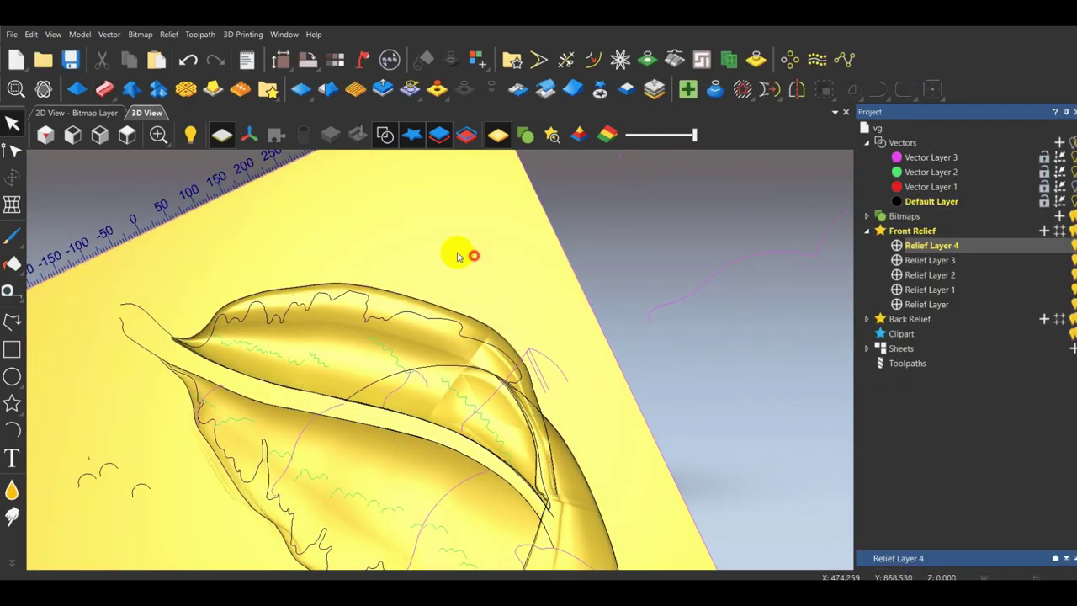
Erase the new sweep's overlap inside the inner fold with a round eraser at 2% strength, using radii of 142 and 85 pixels.
click(127, 134)
scroll(453, 257, up, 6)
click(12, 562)
click(12, 502)
scroll(428, 289, up, 2)
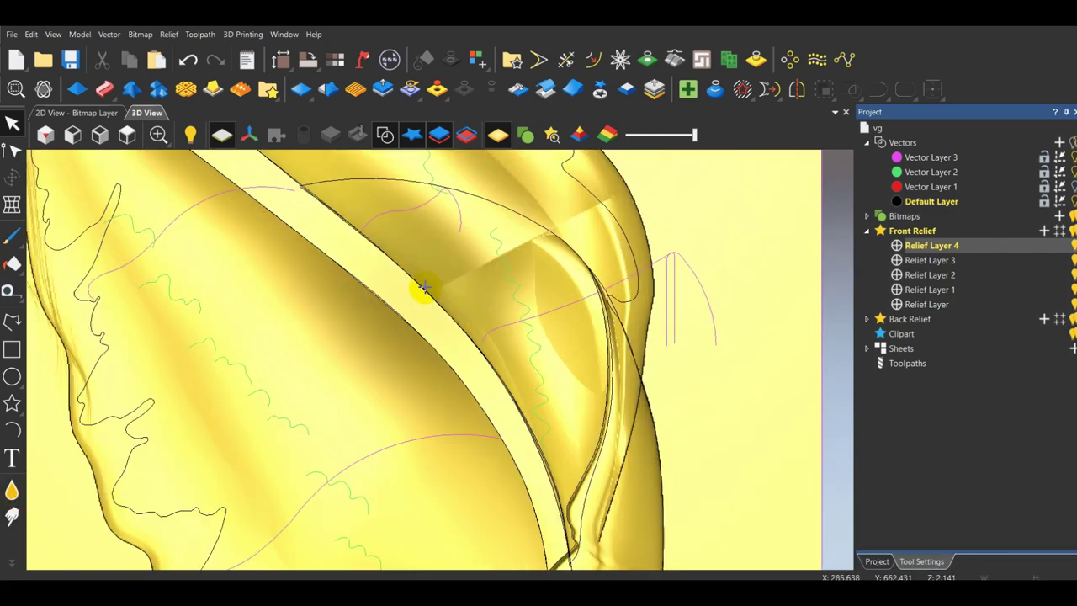
drag(1009, 242, 961, 242)
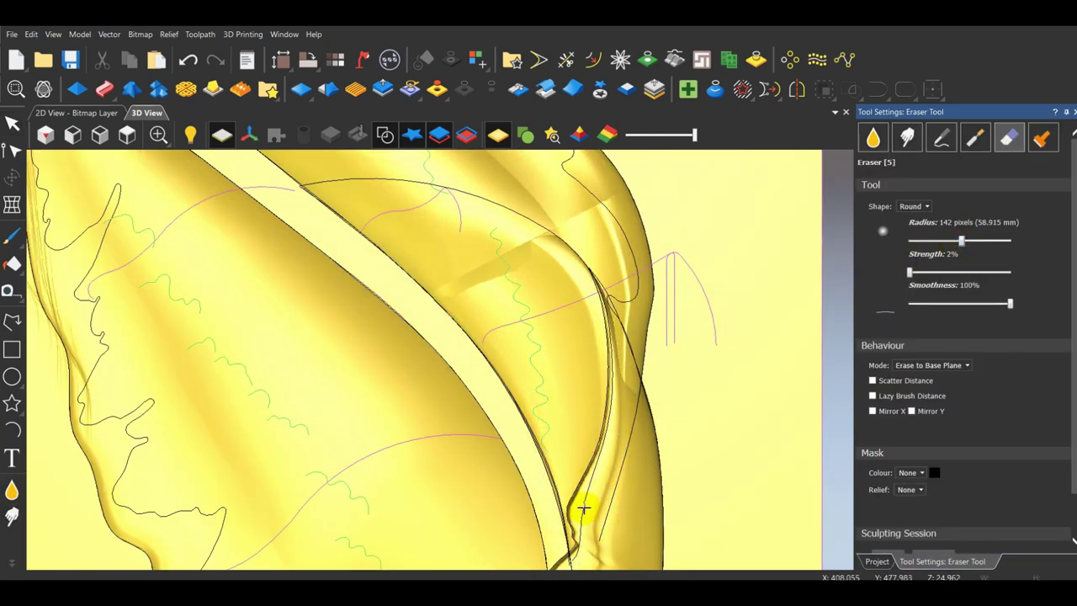
scroll(584, 507, down, 2)
scroll(561, 395, up, 4)
mouse_move(495, 418)
mouse_down()
mouse_move(370, 331)
mouse_move(498, 400)
mouse_up()
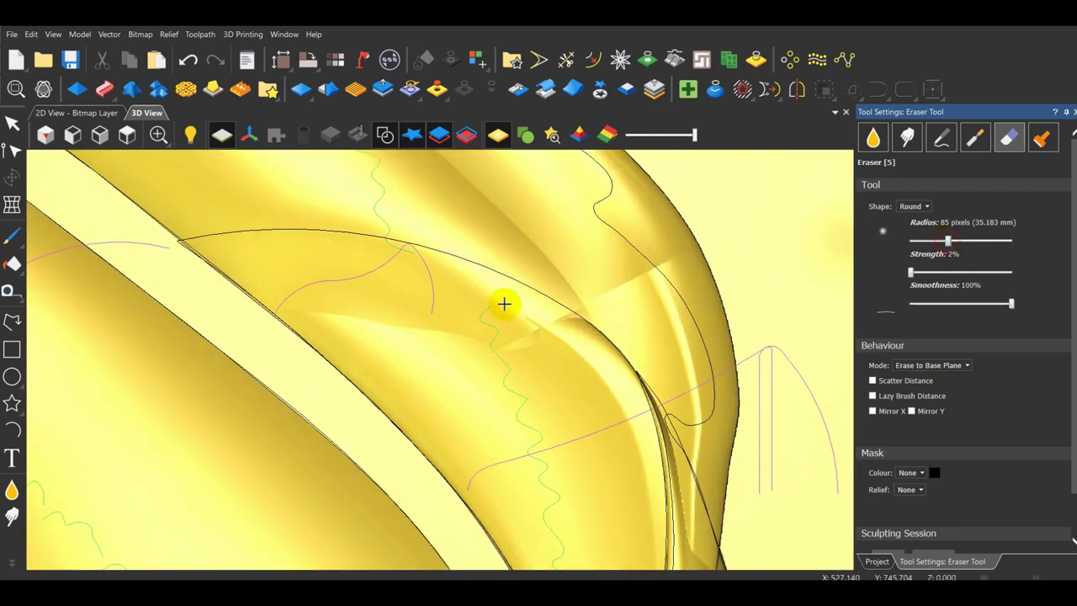
Erase the remaining overlap up to the inner fold's upper edge, ending with a 195-pixel eraser radius and 1% strength.
scroll(504, 303, down, 3)
middle_drag(503, 304, 642, 297)
scroll(538, 312, up, 3)
mouse_move(463, 327)
mouse_down()
mouse_move(258, 392)
mouse_move(265, 406)
mouse_up()
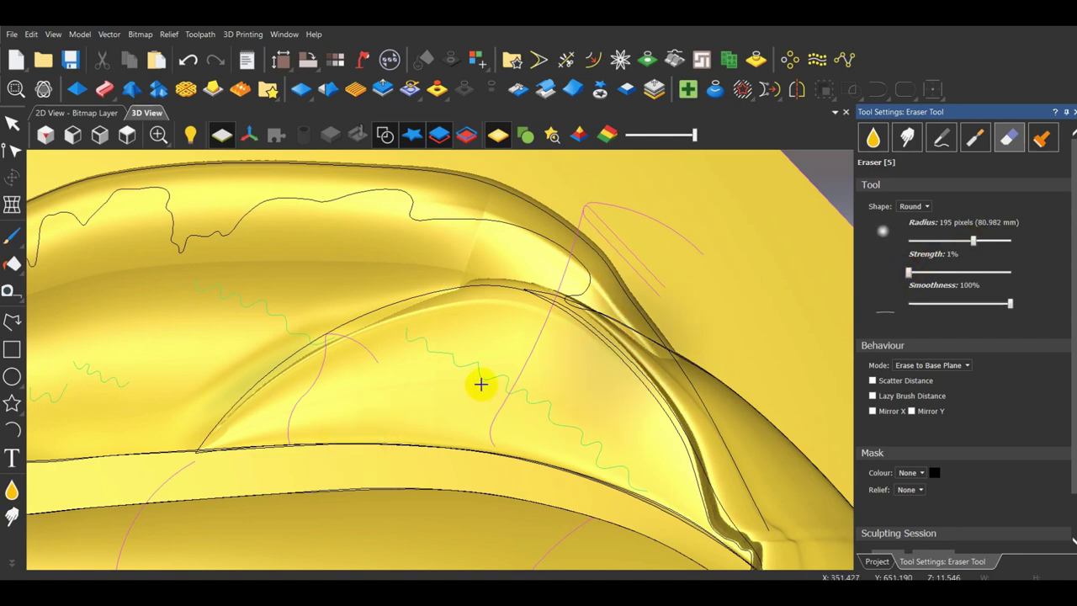
scroll(481, 384, down, 2)
scroll(425, 424, down, 4)
middle_drag(425, 425, 429, 376)
scroll(430, 376, up, 4)
drag(431, 374, 429, 366)
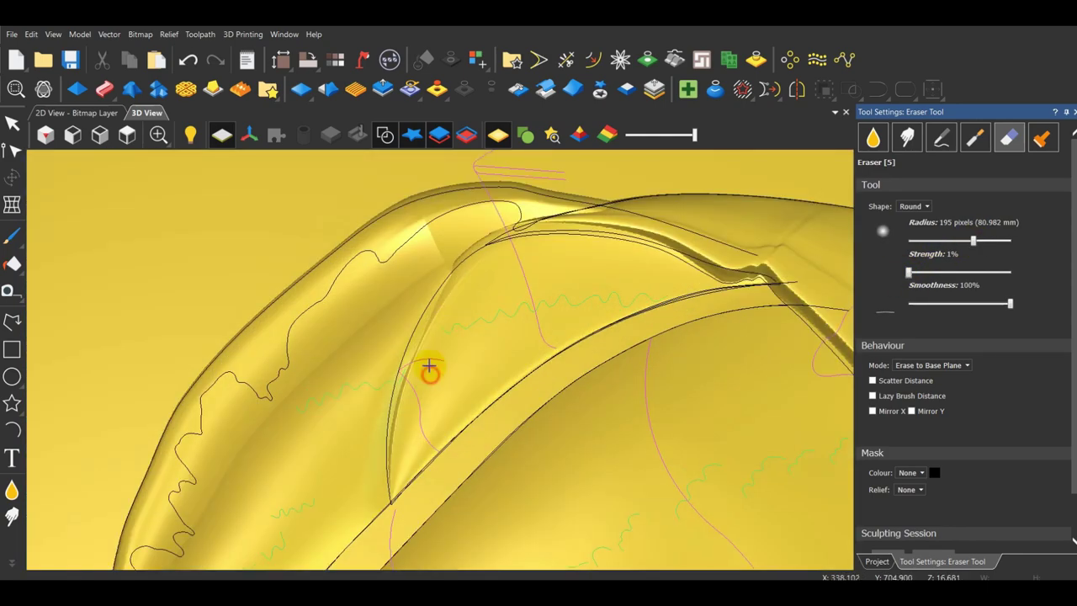
Try smoothing the seam beside the inner fold with the Smudge tool at 262 pixels radius and 10% strength, and undo the strokes.
scroll(380, 432, down, 4)
middle_drag(379, 432, 482, 259)
scroll(396, 449, up, 5)
click(127, 134)
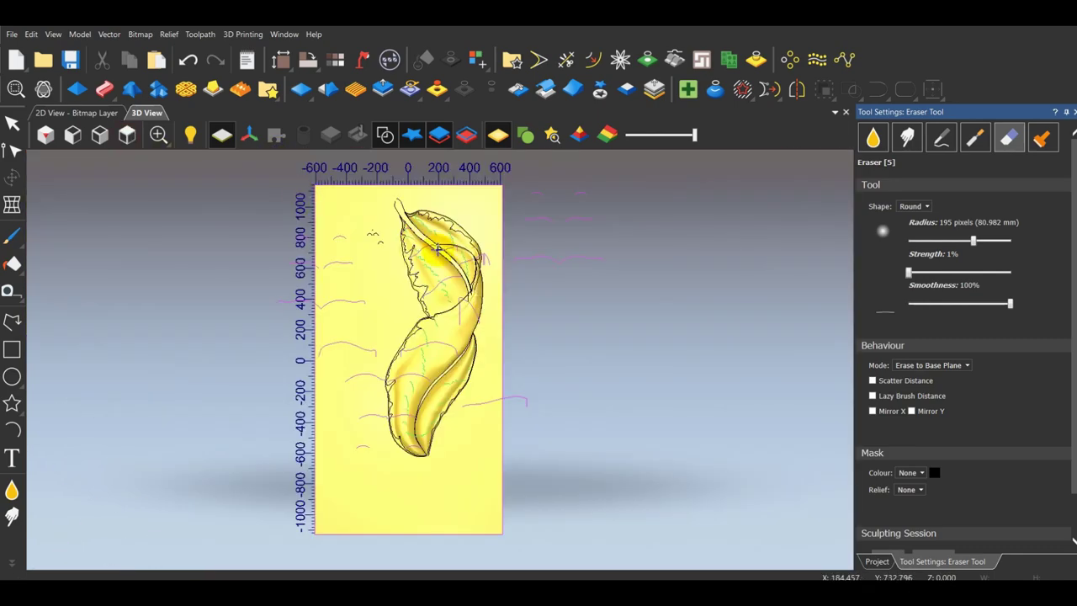
scroll(455, 254, up, 8)
scroll(496, 441, down, 2)
click(907, 137)
scroll(480, 220, up, 4)
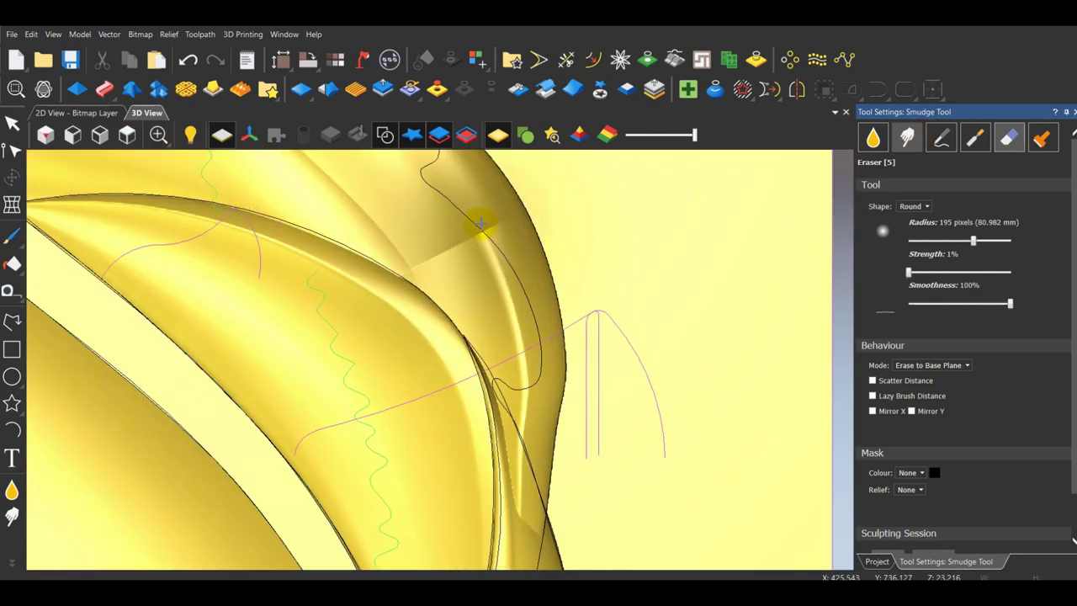
mouse_move(479, 253)
mouse_down()
mouse_move(620, 317)
mouse_move(605, 435)
mouse_up()
scroll(606, 435, down, 4)
middle_drag(606, 435, 454, 432)
scroll(454, 433, up, 4)
mouse_move(479, 420)
mouse_down()
mouse_move(525, 396)
mouse_move(516, 375)
mouse_up()
scroll(454, 392, down, 3)
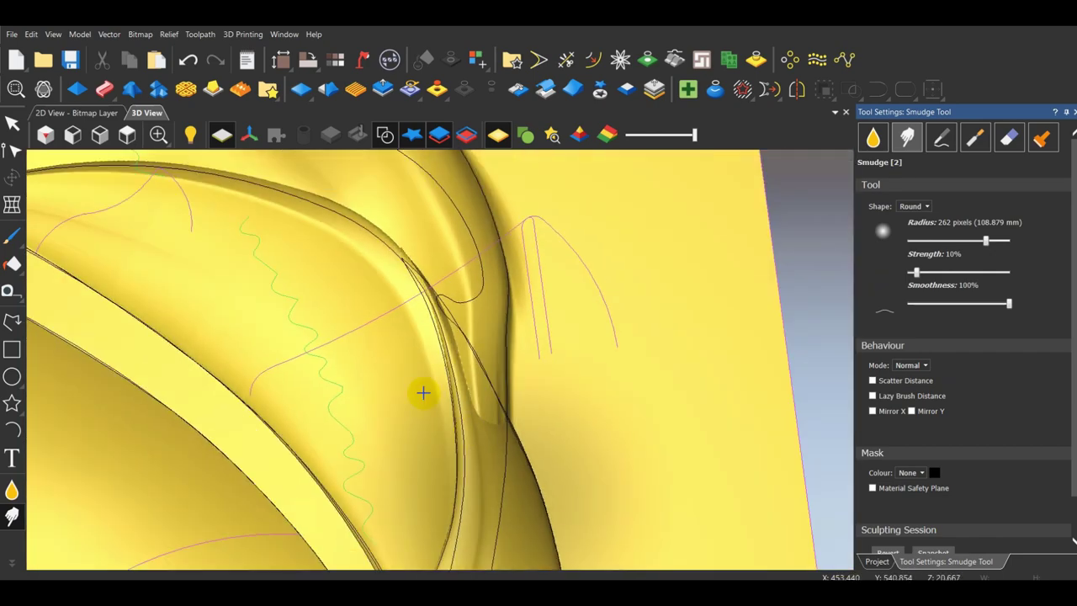
middle_drag(423, 392, 400, 377)
click(196, 64)
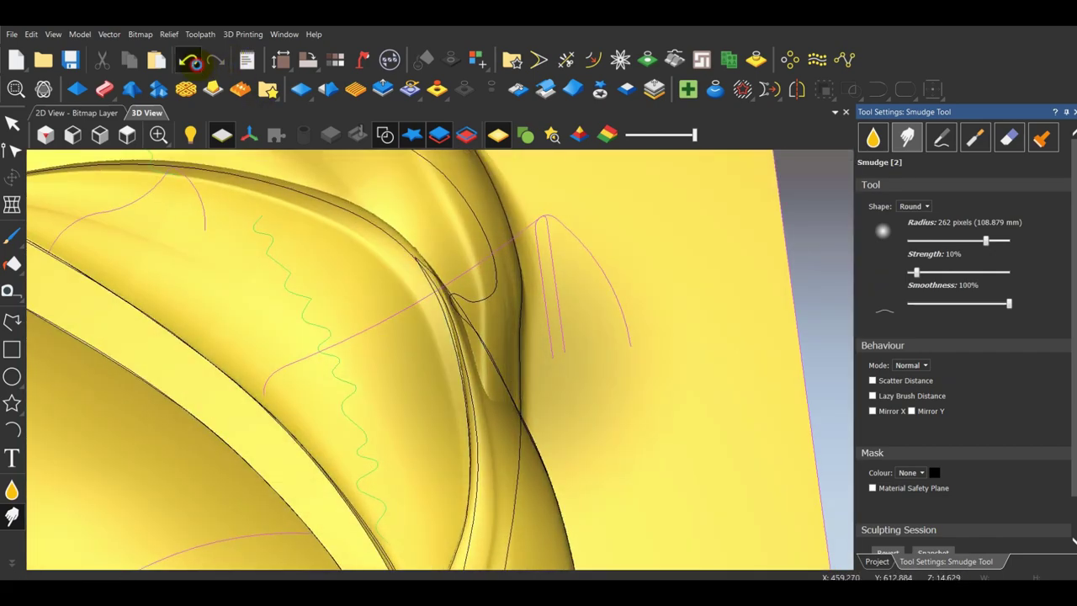
click(188, 63)
click(214, 64)
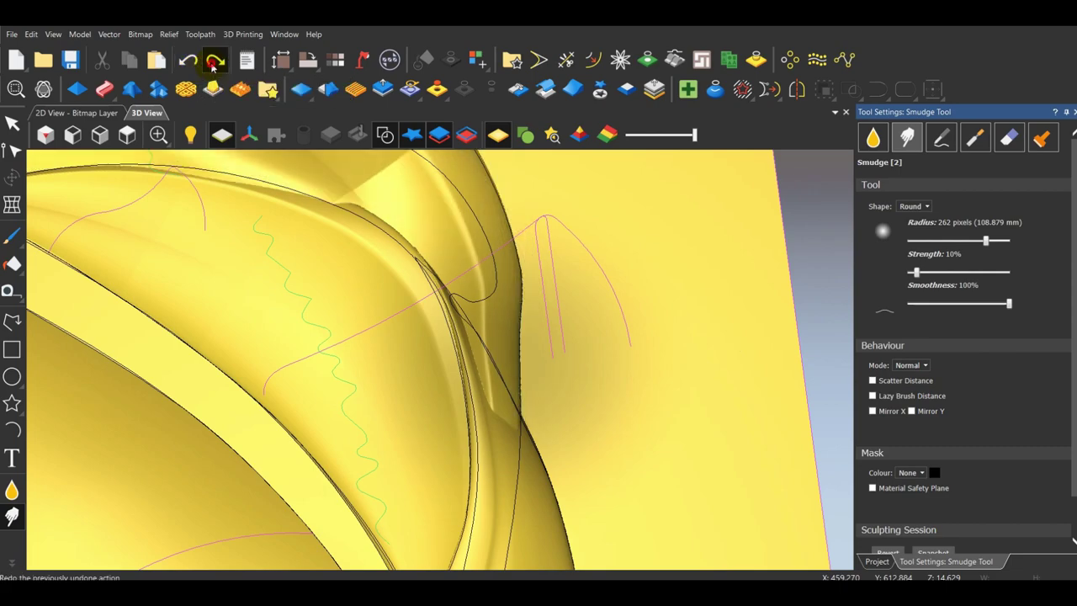
click(181, 62)
Reduce the Smudge radius to 65 pixels and smooth the surface and seam of the upper leaf half beside the inner fold.
drag(985, 240, 942, 240)
click(127, 134)
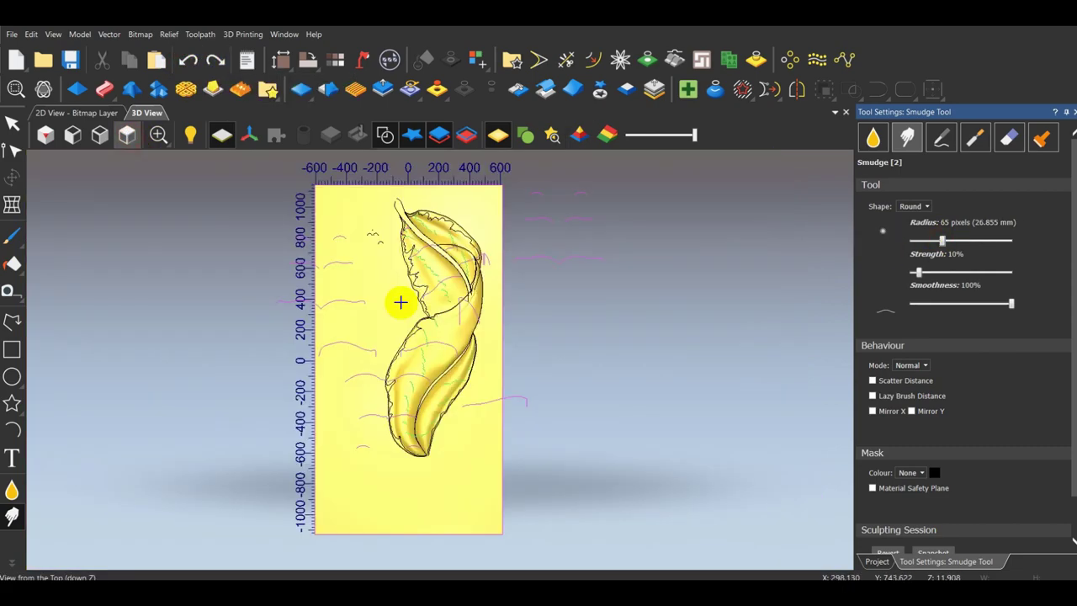
scroll(459, 265, up, 7)
middle_drag(442, 173, 443, 284)
scroll(340, 230, up, 3)
drag(444, 302, 463, 322)
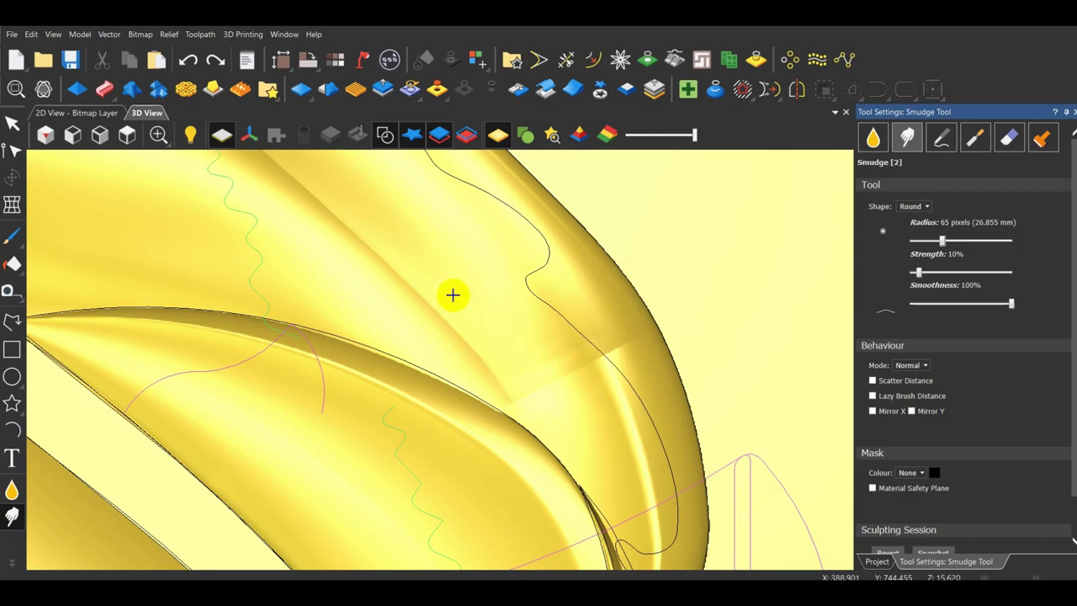
scroll(359, 307, down, 2)
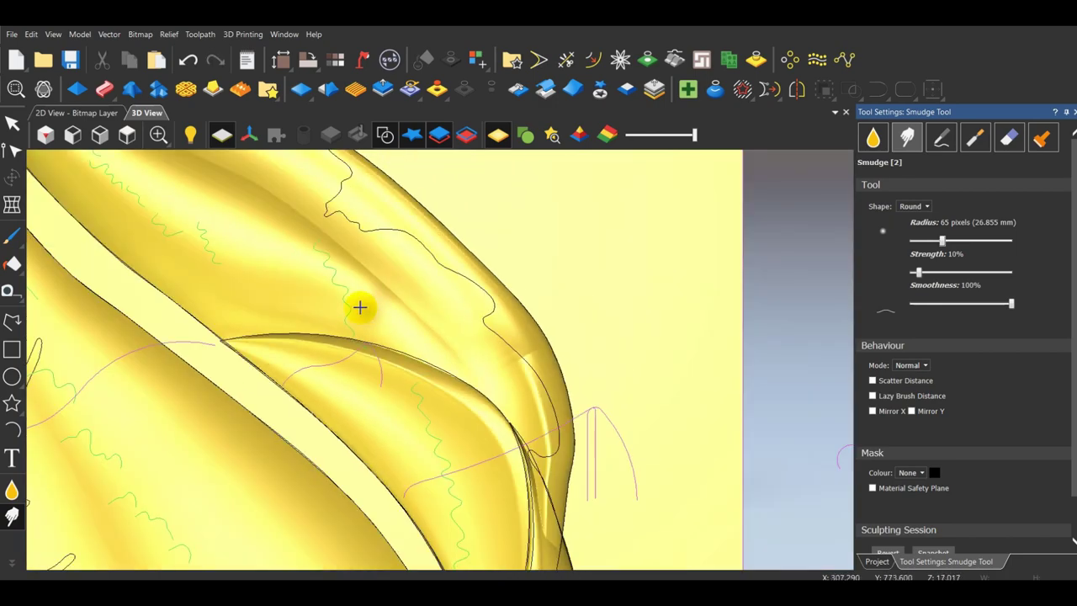
Smudge along the upper leaf half and blend the remaining seam near its outer edge.
scroll(326, 389, down, 3)
scroll(360, 293, up, 5)
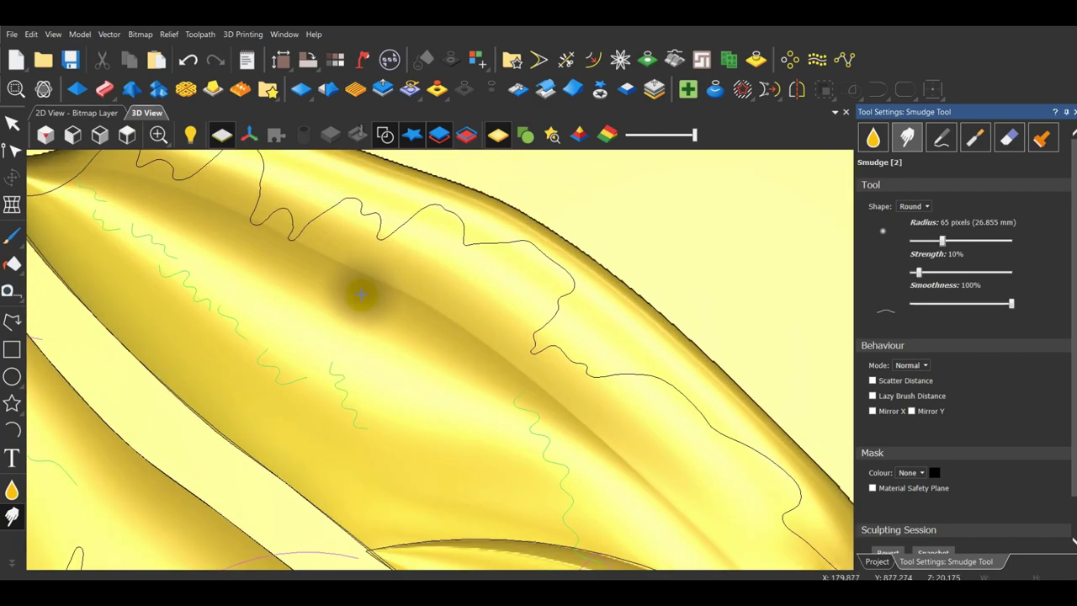
scroll(394, 336, down, 4)
scroll(541, 437, up, 5)
drag(574, 433, 476, 316)
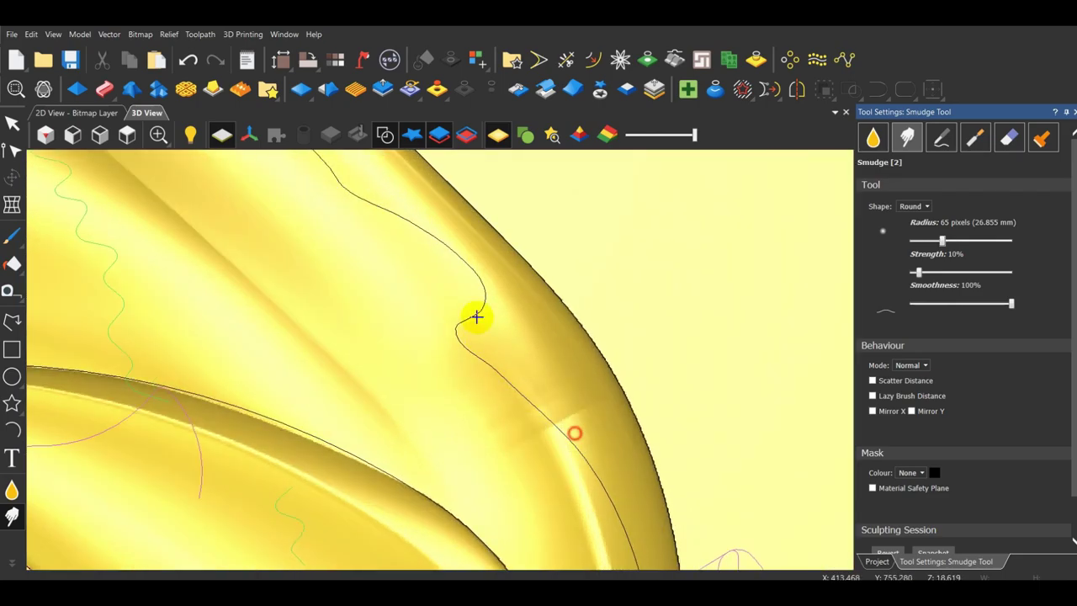
mouse_move(567, 431)
mouse_down()
mouse_move(553, 396)
mouse_move(526, 460)
mouse_up()
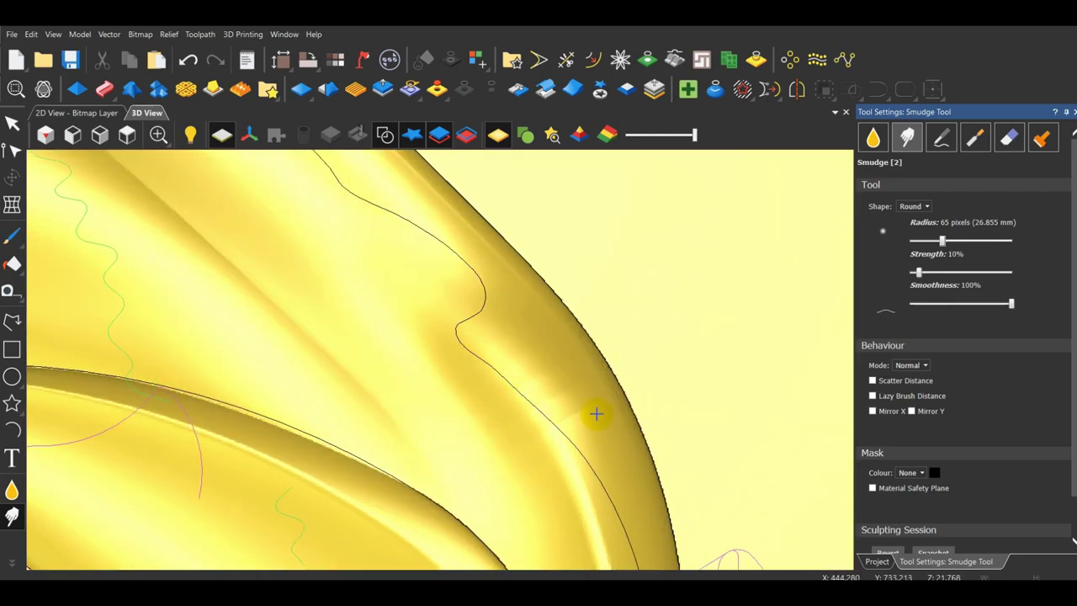
Set the Smudge radius to 130 pixels and the mode to Raise Only, and smooth the upper leaf half's outer side.
scroll(595, 413, down, 5)
mouse_move(595, 413)
middle_down()
mouse_move(394, 356)
mouse_move(670, 286)
mouse_move(459, 309)
mouse_move(523, 380)
middle_up()
scroll(395, 356, up, 4)
scroll(671, 285, down, 4)
scroll(547, 433, up, 5)
drag(942, 241, 958, 241)
scroll(456, 449, down, 3)
scroll(437, 433, up, 4)
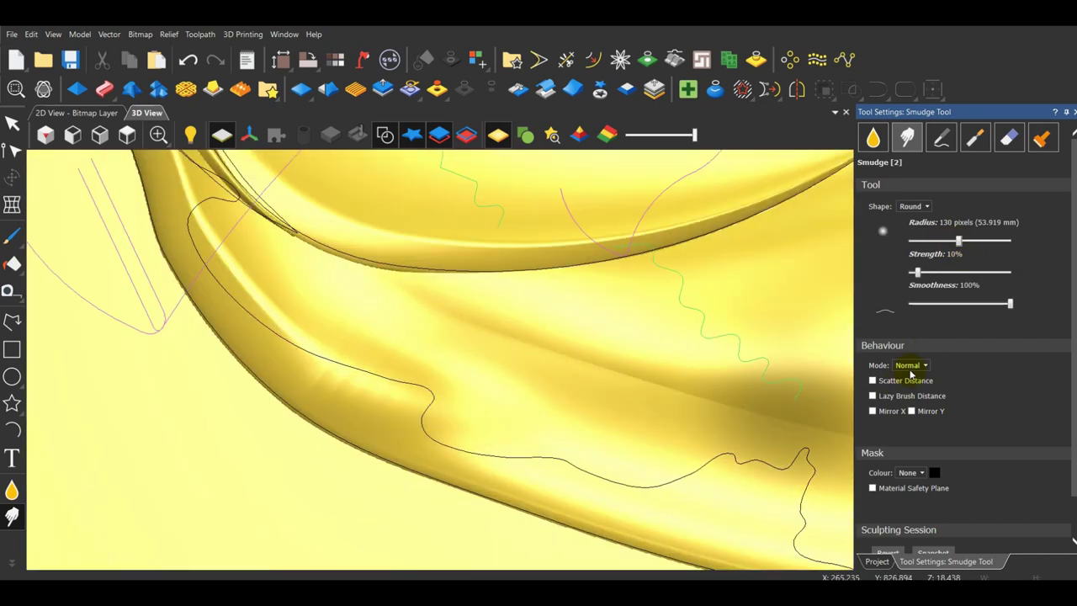
click(910, 368)
click(915, 389)
drag(471, 385, 363, 359)
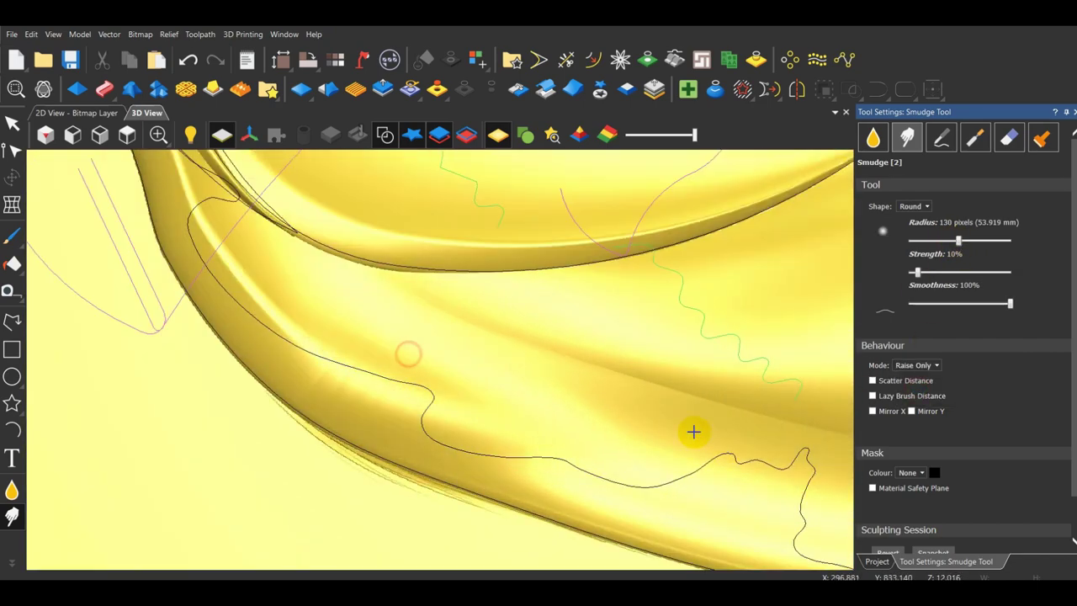
Set the Smudge mode to Normal and the radius to 154 pixels, and smooth the upper leaf half beside the inner fold.
scroll(463, 463, down, 4)
middle_drag(463, 463, 584, 432)
scroll(584, 433, down, 3)
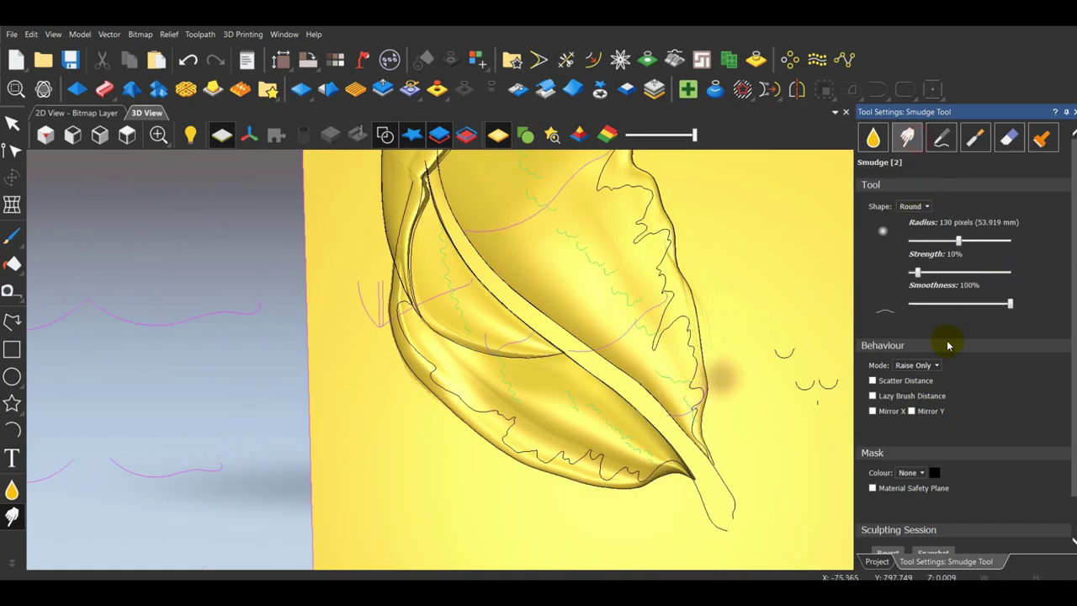
click(921, 366)
click(918, 378)
scroll(523, 400, up, 5)
drag(307, 346, 368, 378)
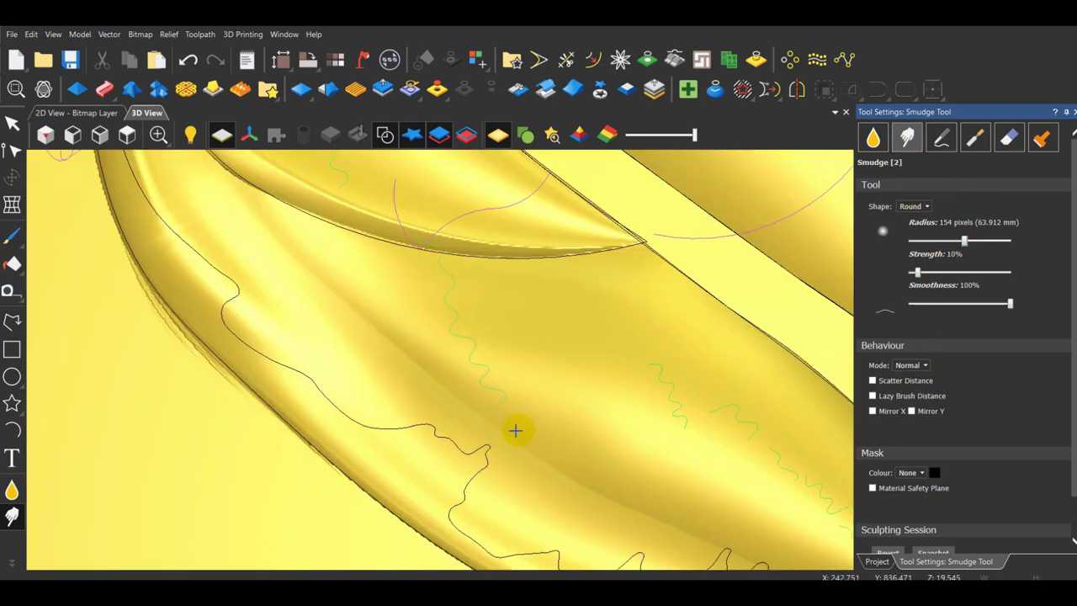
scroll(318, 220, down, 5)
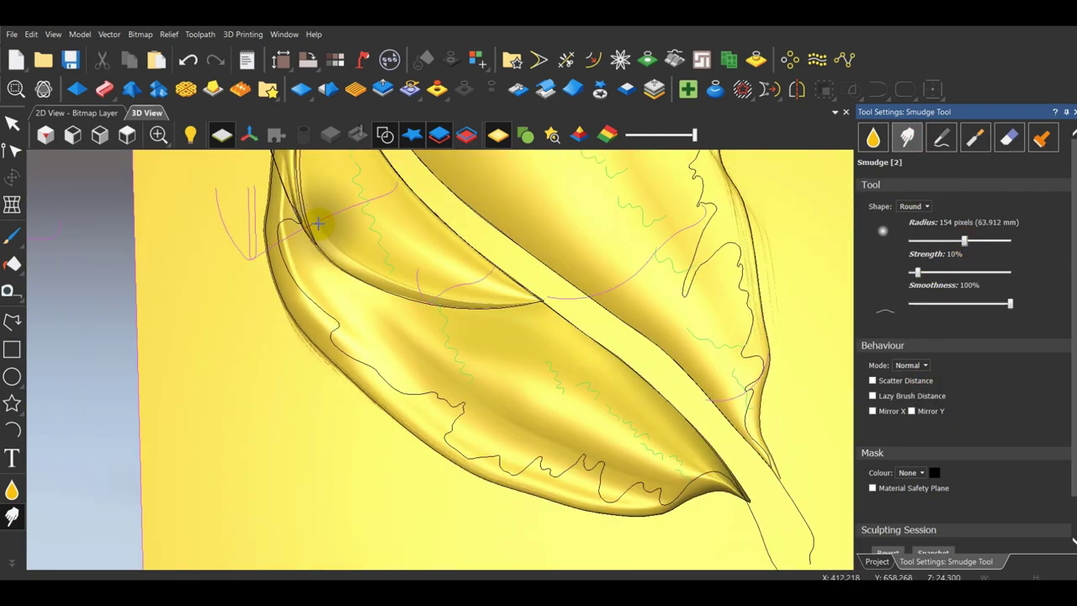
middle_drag(404, 421, 522, 466)
scroll(522, 466, up, 5)
drag(558, 495, 526, 438)
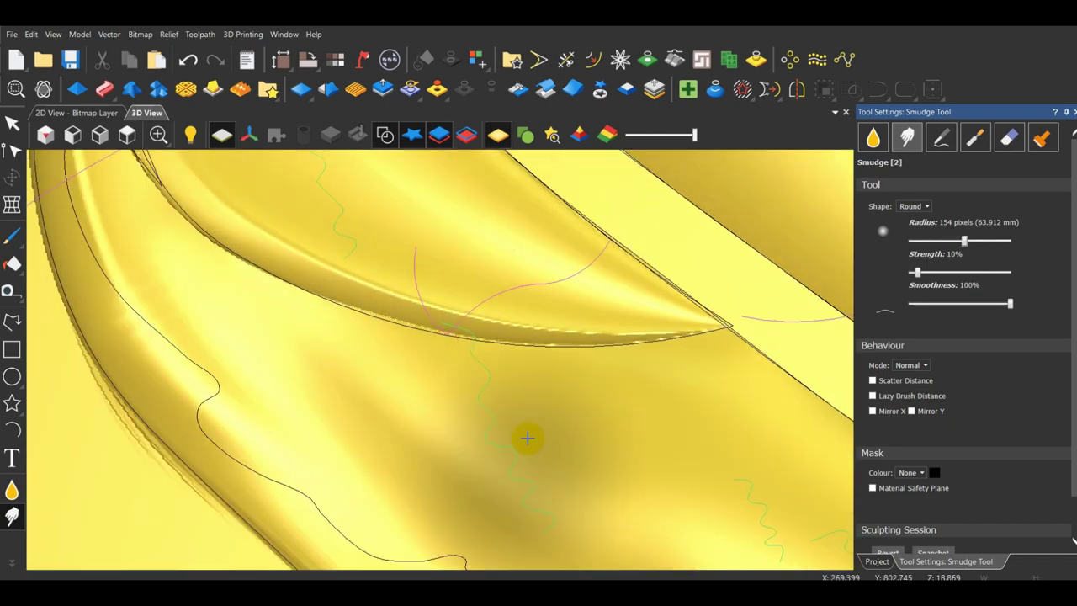
Smudge the upper leaf half's outer side from the inner fold towards its narrow end.
scroll(527, 437, down, 5)
mouse_move(526, 438)
middle_down()
mouse_move(476, 362)
mouse_move(337, 403)
middle_up()
scroll(217, 453, up, 5)
drag(202, 478, 211, 442)
scroll(228, 433, down, 1)
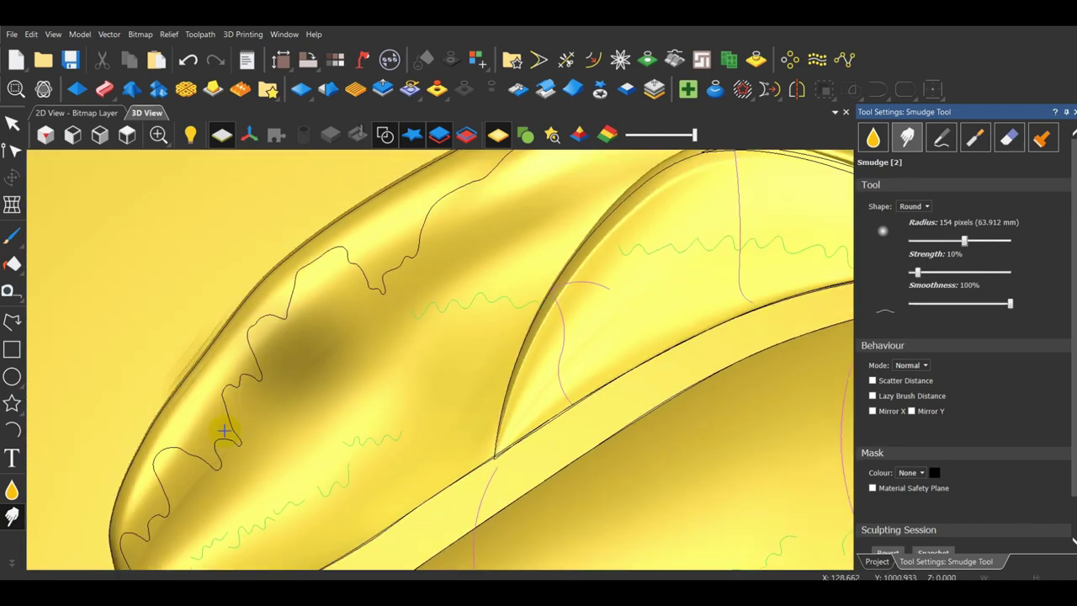
middle_drag(228, 432, 467, 323)
scroll(404, 286, up, 2)
drag(311, 244, 309, 317)
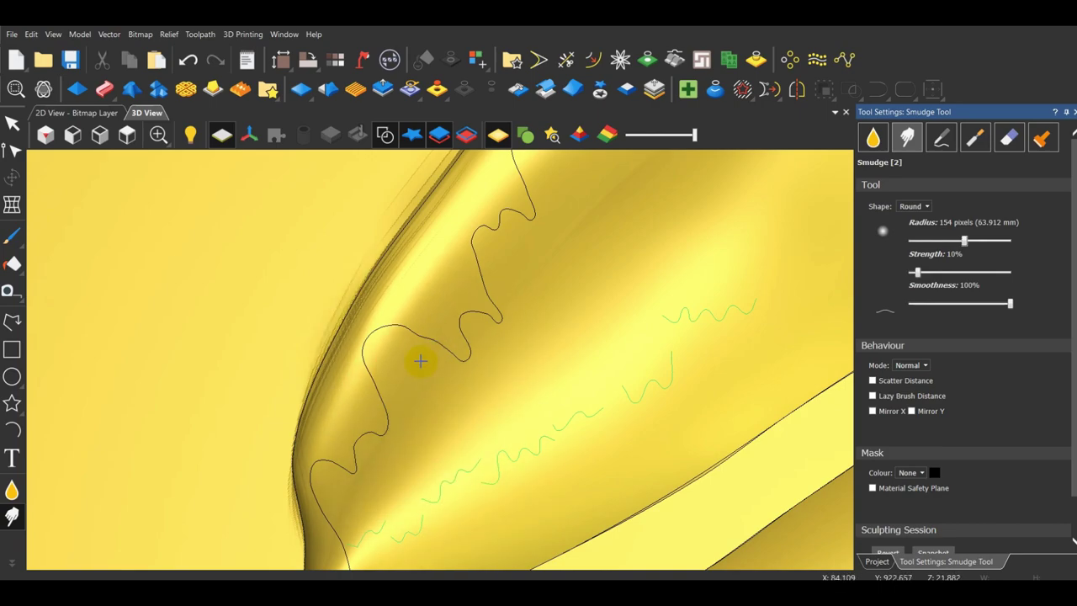
drag(421, 361, 370, 412)
Smooth the narrow end of the upper leaf half where it meets the stem.
mouse_move(324, 468)
middle_down()
mouse_move(368, 438)
mouse_move(421, 324)
middle_up()
scroll(365, 488, up, 3)
mouse_move(378, 509)
mouse_down()
mouse_move(443, 462)
mouse_move(357, 538)
mouse_up()
scroll(457, 474, down, 3)
middle_drag(457, 473, 728, 367)
scroll(437, 364, up, 2)
drag(488, 361, 602, 524)
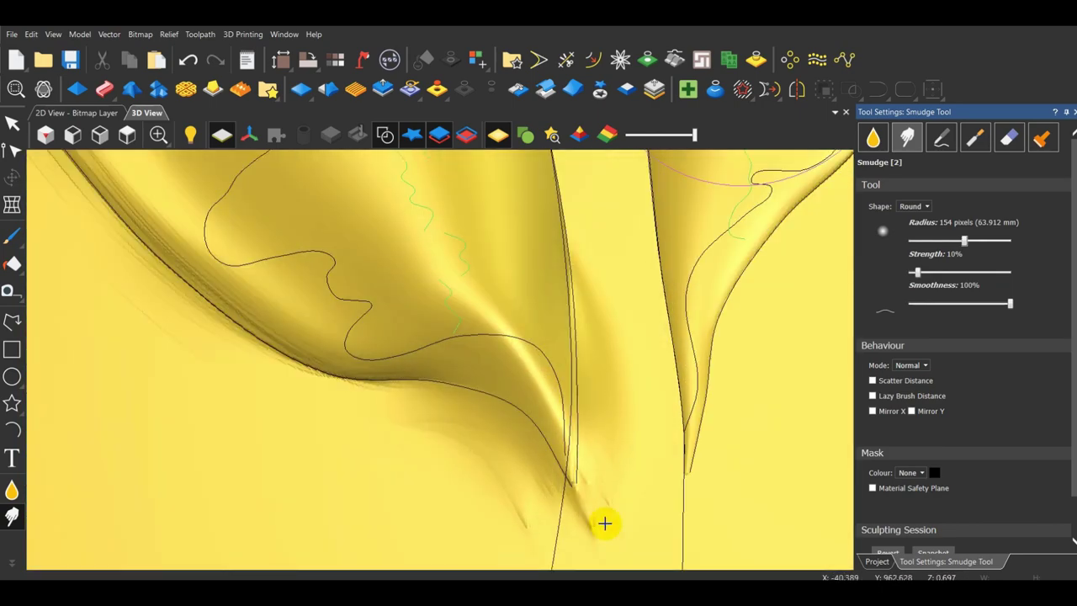
Smudge across the middle of the upper leaf half to soften its lengthwise ridge and hollow.
scroll(604, 524, down, 3)
mouse_move(581, 336)
middle_down()
mouse_move(476, 257)
mouse_move(429, 312)
mouse_move(281, 327)
middle_up()
scroll(428, 312, up, 2)
scroll(428, 312, down, 2)
scroll(281, 327, up, 3)
drag(282, 336, 354, 364)
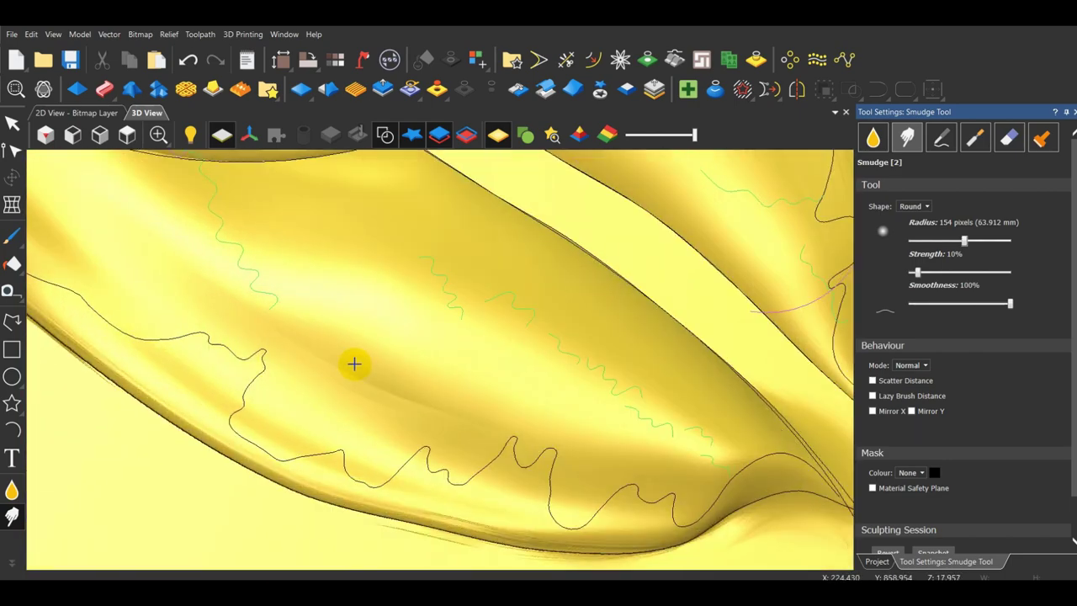
drag(283, 357, 384, 346)
drag(551, 398, 652, 436)
Smooth the central surface of the leaf half and the area just outside the inner fold's edge.
scroll(446, 362, down, 3)
scroll(356, 314, up, 2)
drag(357, 318, 473, 366)
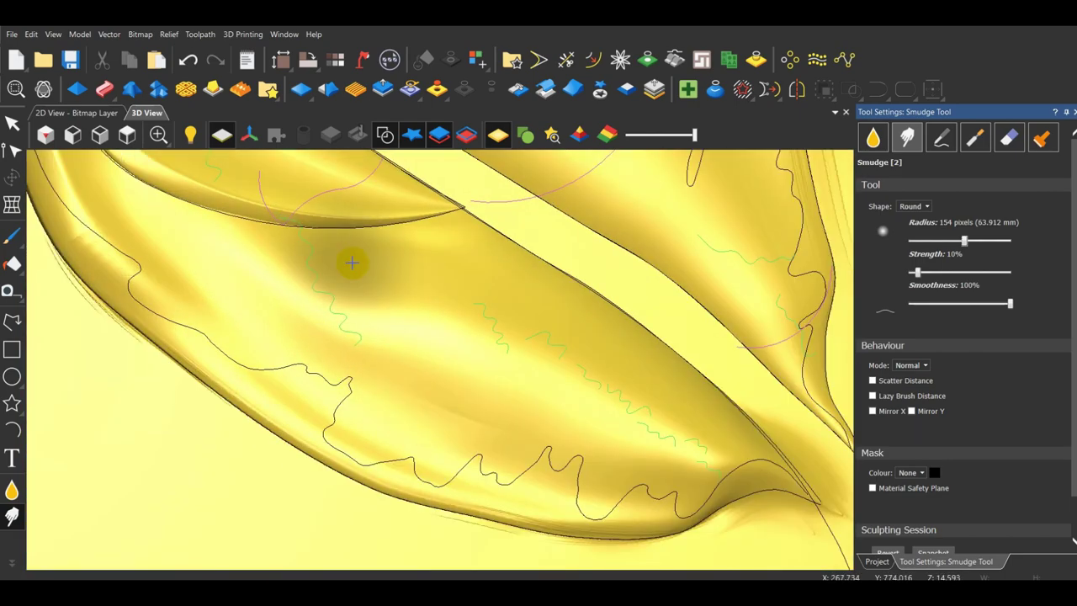
drag(353, 259, 462, 291)
drag(374, 242, 429, 241)
drag(241, 264, 365, 324)
Smudge the hollow of the leaf half towards its outer edge to blend the uneven shading.
scroll(383, 326, down, 3)
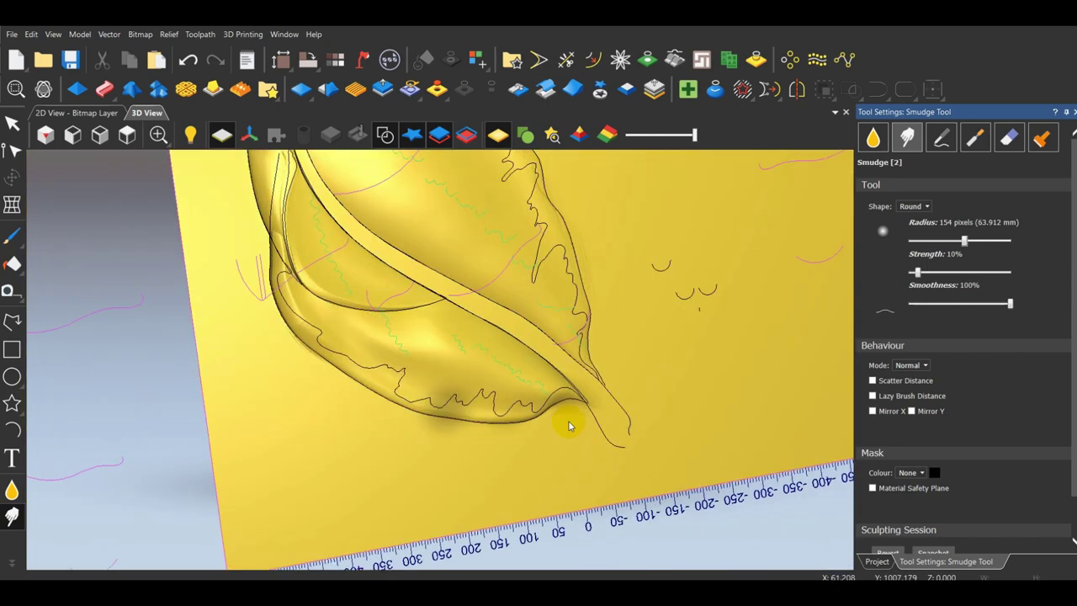
middle_drag(570, 425, 514, 379)
scroll(471, 362, up, 3)
drag(448, 492, 452, 461)
middle_drag(451, 461, 384, 401)
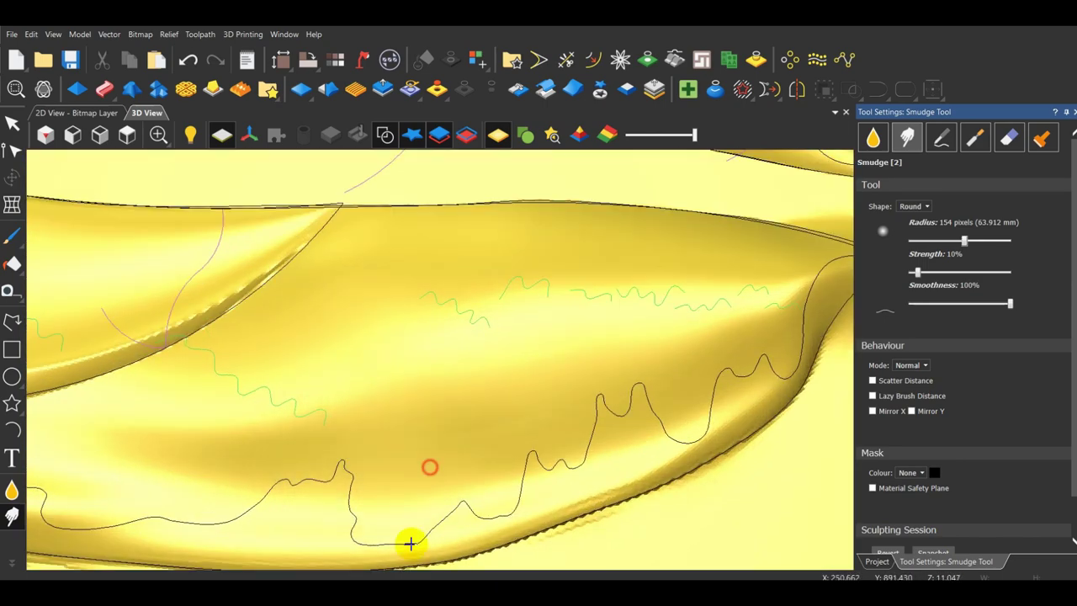
mouse_move(241, 405)
mouse_down()
mouse_move(221, 473)
mouse_move(207, 464)
mouse_move(204, 481)
mouse_up()
mouse_move(146, 416)
mouse_down()
mouse_move(166, 460)
mouse_move(114, 487)
mouse_up()
drag(243, 458, 303, 480)
Set the Smudge radius to 102 pixels and the strength to 17%, and smooth the broad middle of the leaf half.
drag(964, 241, 940, 241)
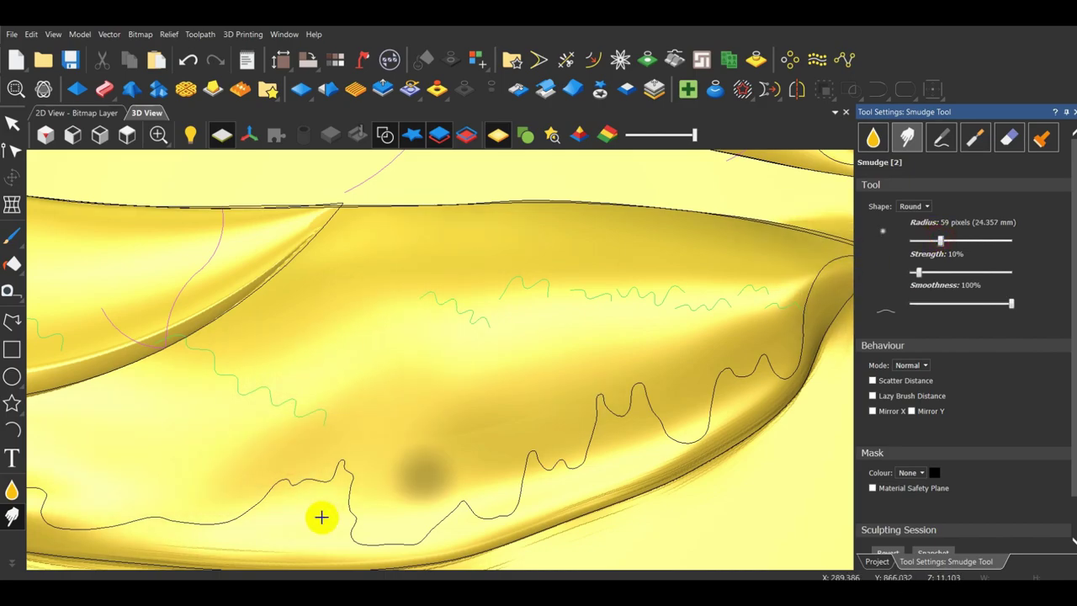
scroll(366, 448, down, 4)
middle_drag(345, 410, 377, 323)
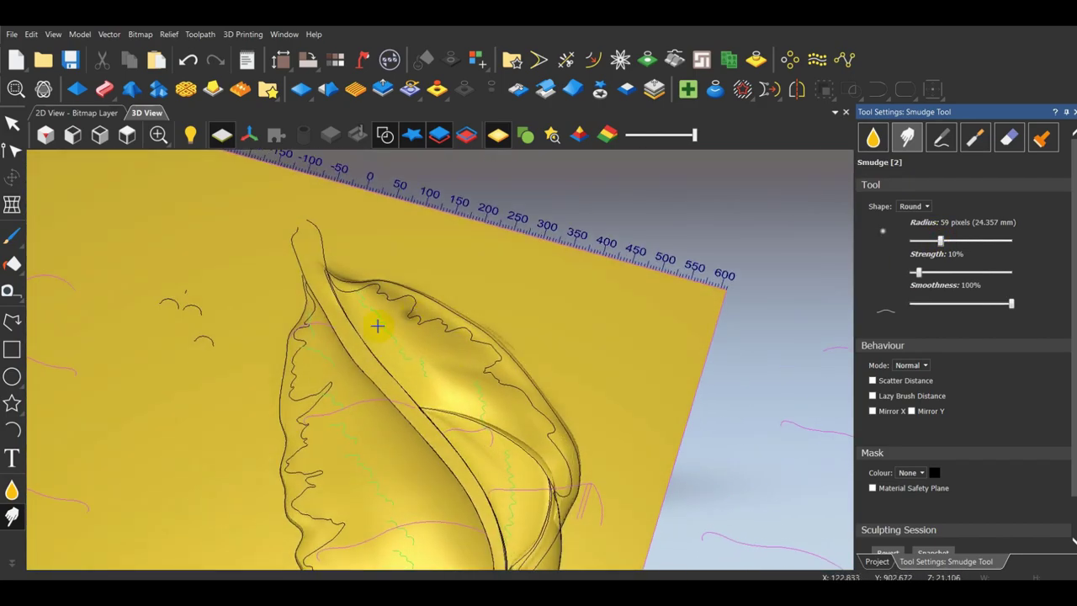
drag(940, 240, 953, 243)
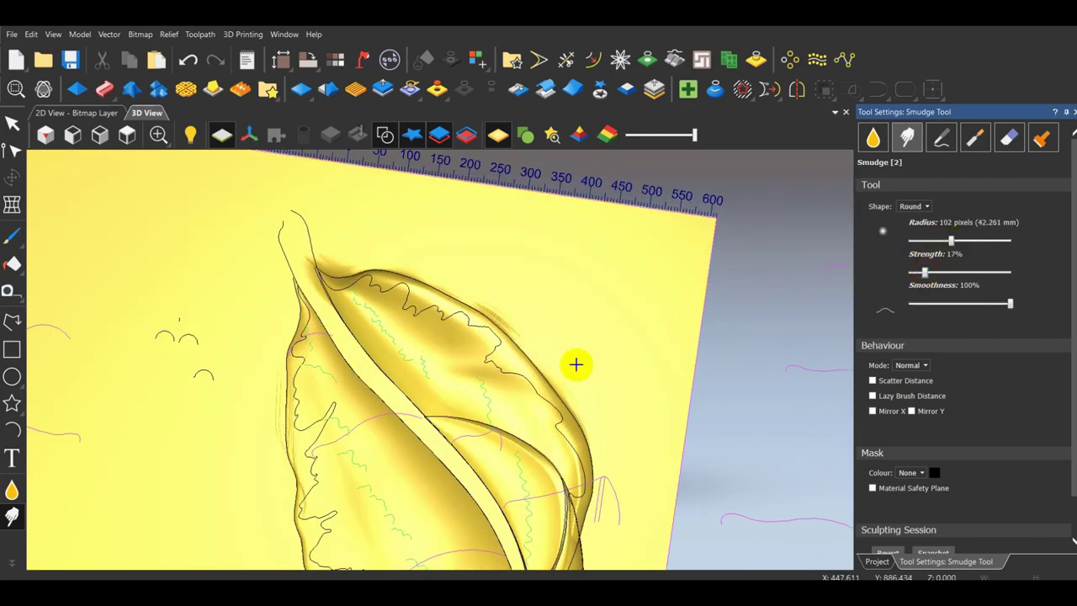
scroll(503, 359, up, 5)
mouse_move(553, 373)
mouse_down()
mouse_move(353, 387)
mouse_move(177, 433)
mouse_move(173, 421)
mouse_up()
drag(604, 379, 168, 408)
drag(428, 360, 533, 402)
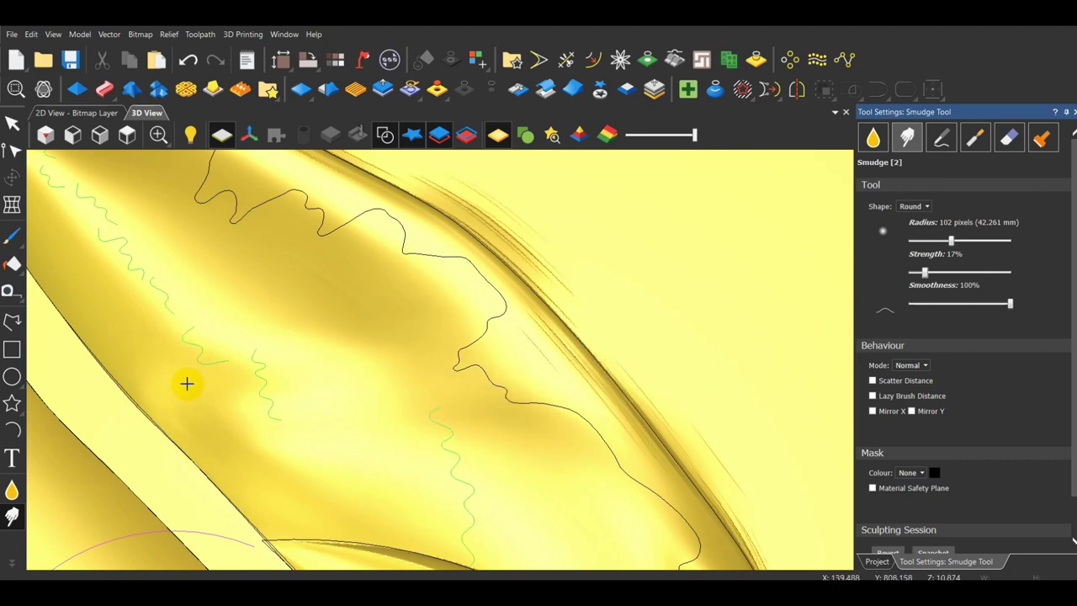
Smudge the surface between the stem and the outer edge, and blend the hollow near the leaf half's narrow end.
mouse_move(186, 401)
mouse_down()
mouse_move(349, 370)
mouse_move(238, 296)
mouse_move(440, 286)
mouse_move(353, 243)
mouse_move(374, 260)
mouse_up()
drag(423, 291, 496, 262)
middle_drag(273, 257, 526, 440)
scroll(300, 293, up, 2)
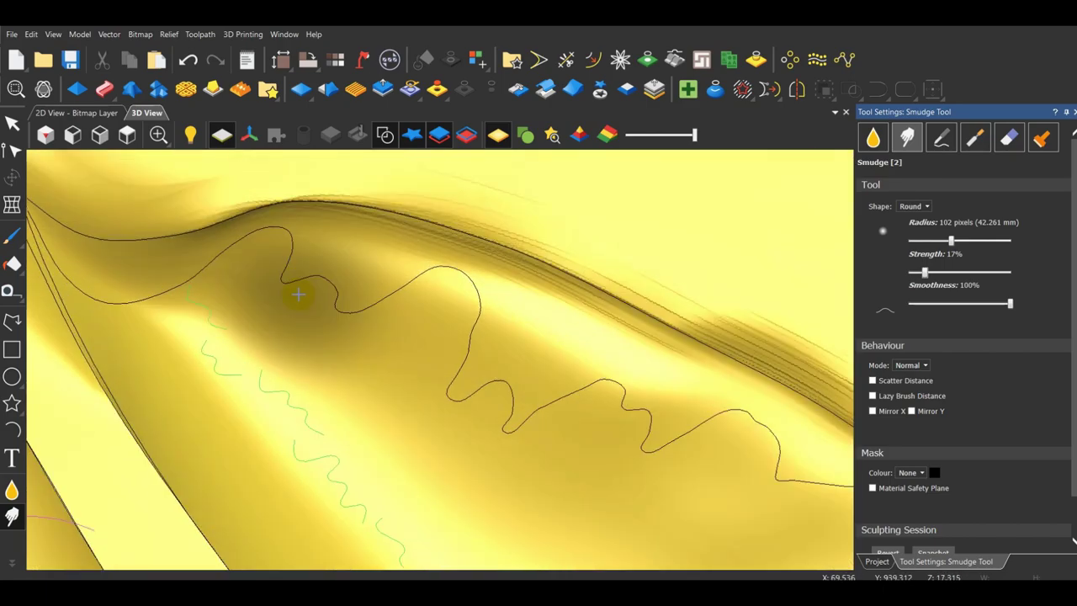
drag(300, 294, 254, 314)
scroll(402, 442, down, 2)
scroll(401, 443, down, 3)
mouse_move(401, 442)
middle_down()
mouse_move(503, 510)
mouse_move(449, 355)
middle_up()
scroll(449, 355, down, 3)
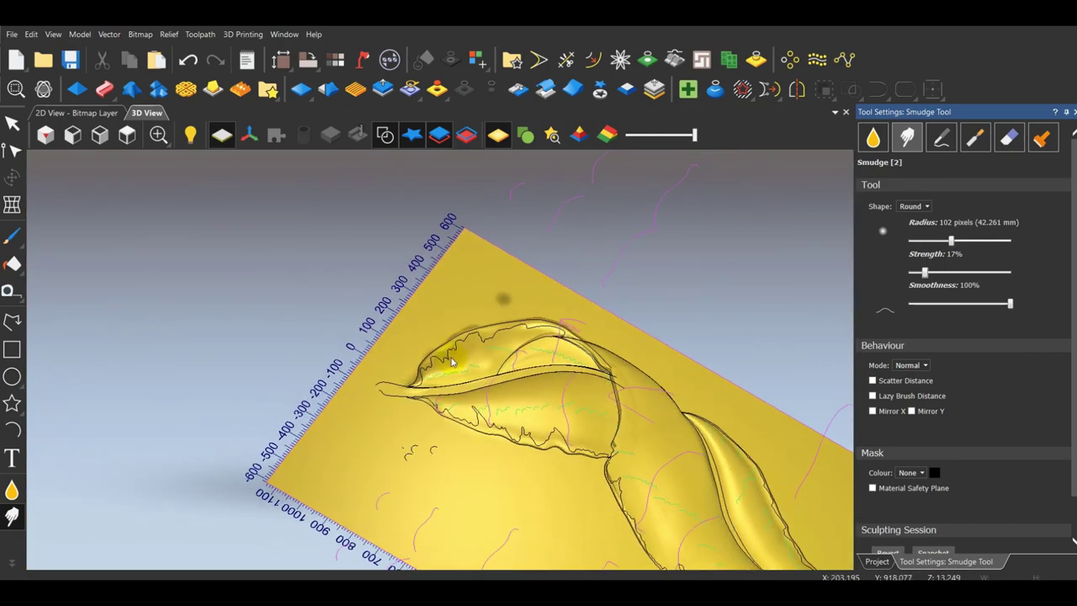
scroll(461, 464, up, 5)
drag(462, 463, 457, 404)
Exit the Smudge tool, show the relief from above and save the model.
scroll(457, 404, down, 3)
scroll(457, 404, down, 4)
middle_drag(457, 405, 522, 362)
click(1073, 112)
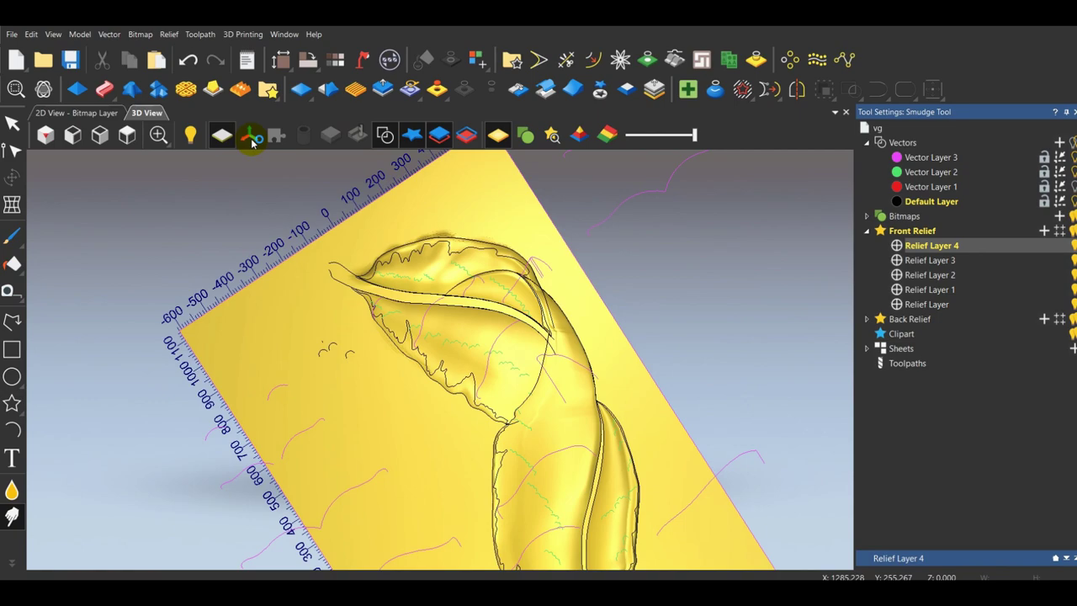
click(128, 136)
click(71, 60)
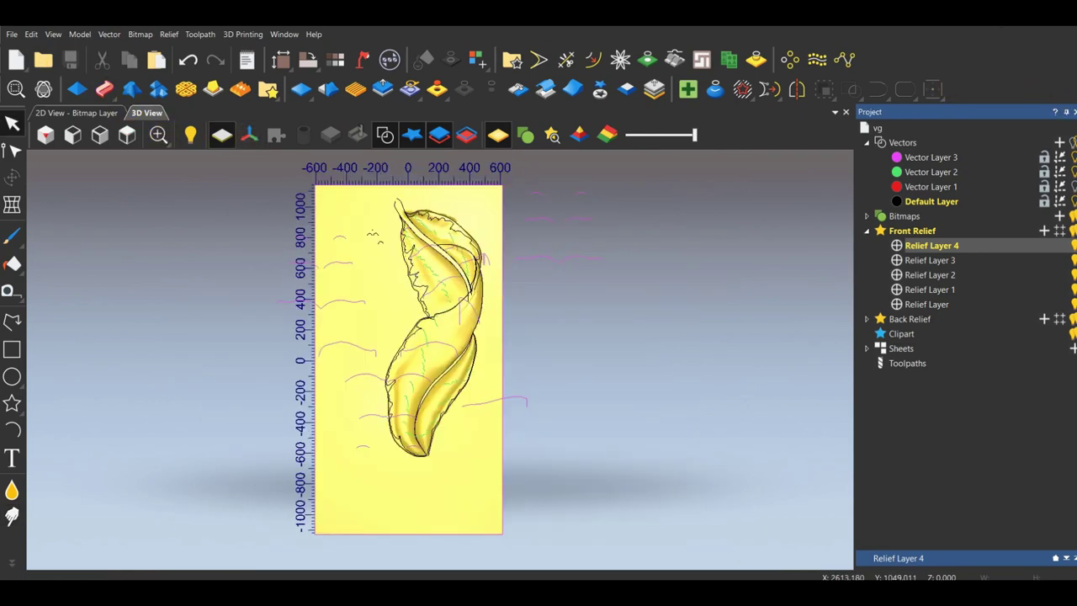
click(578, 356)
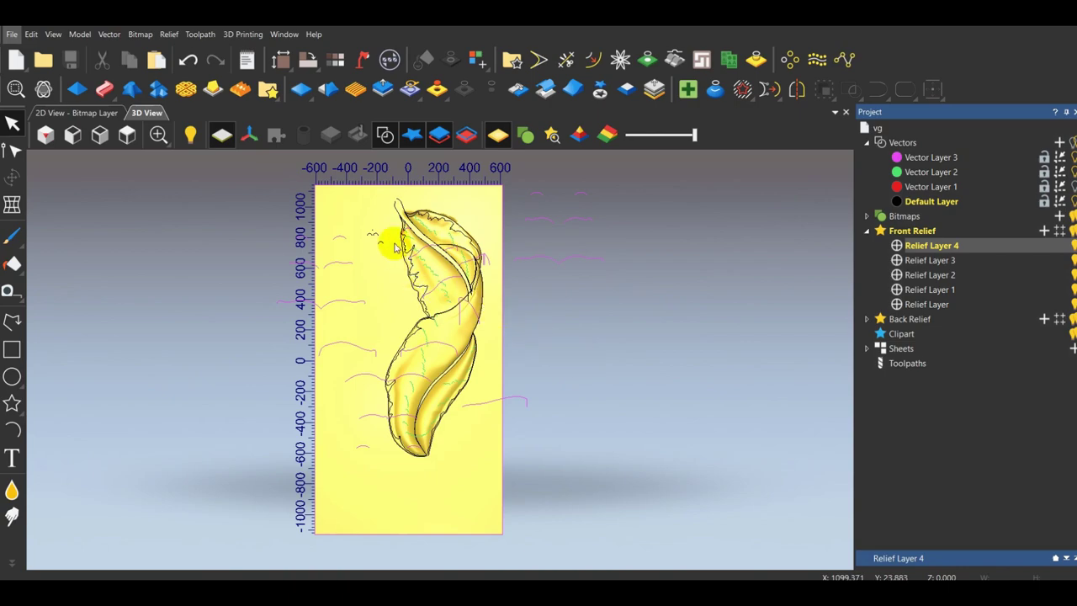
scroll(394, 245, up, 3)
scroll(592, 229, down, 2)
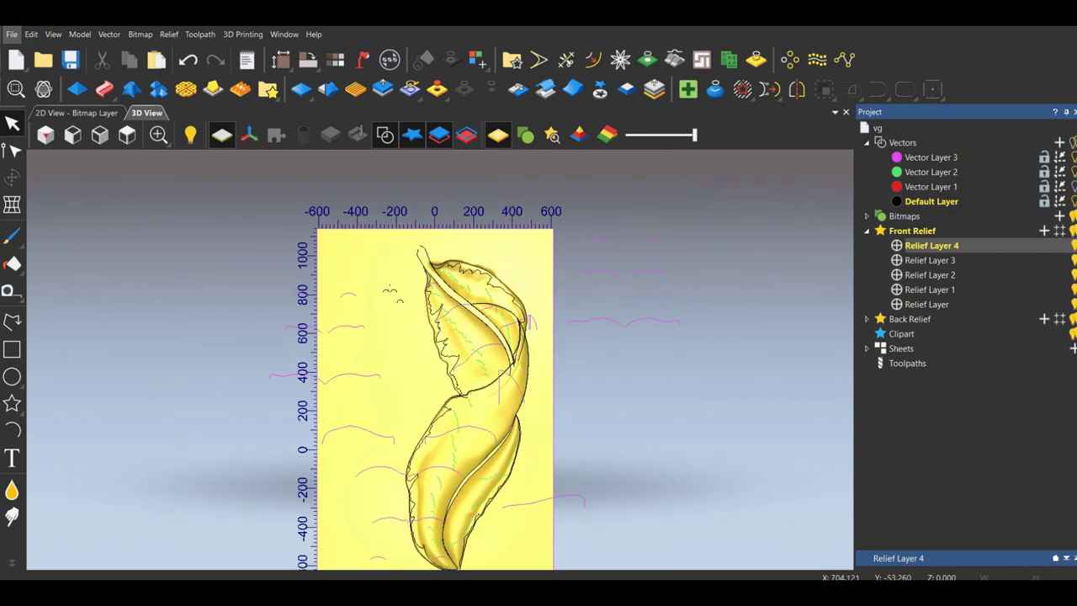
Switch to the FEATH model and examine the feather's strand vectors, cross-section curves and reference photo.
mouse_move(646, 591)
click(691, 542)
scroll(454, 331, down, 3)
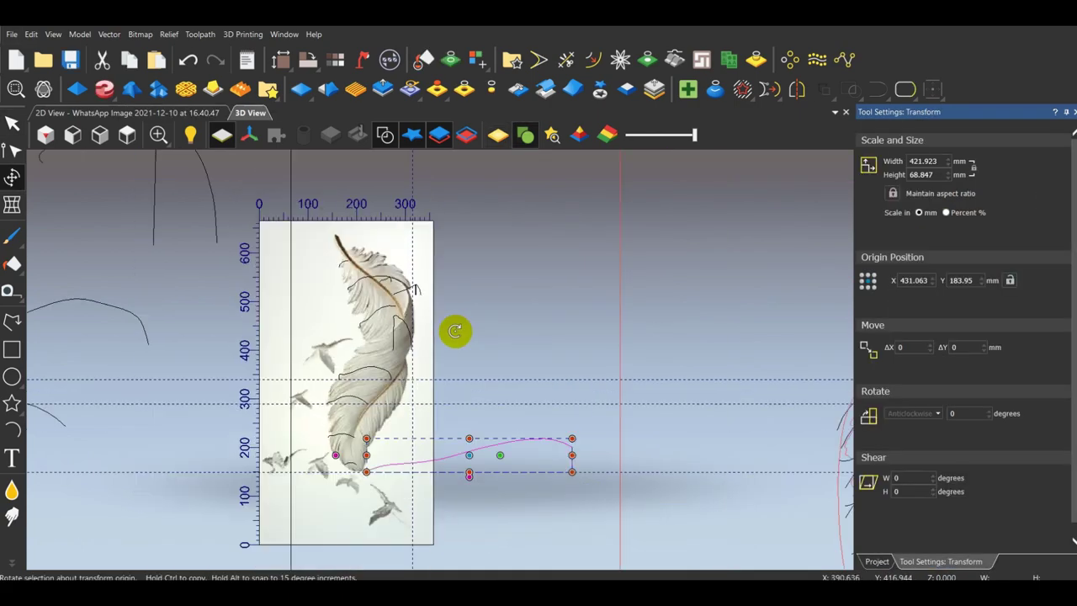
scroll(392, 356, up, 2)
scroll(391, 347, down, 4)
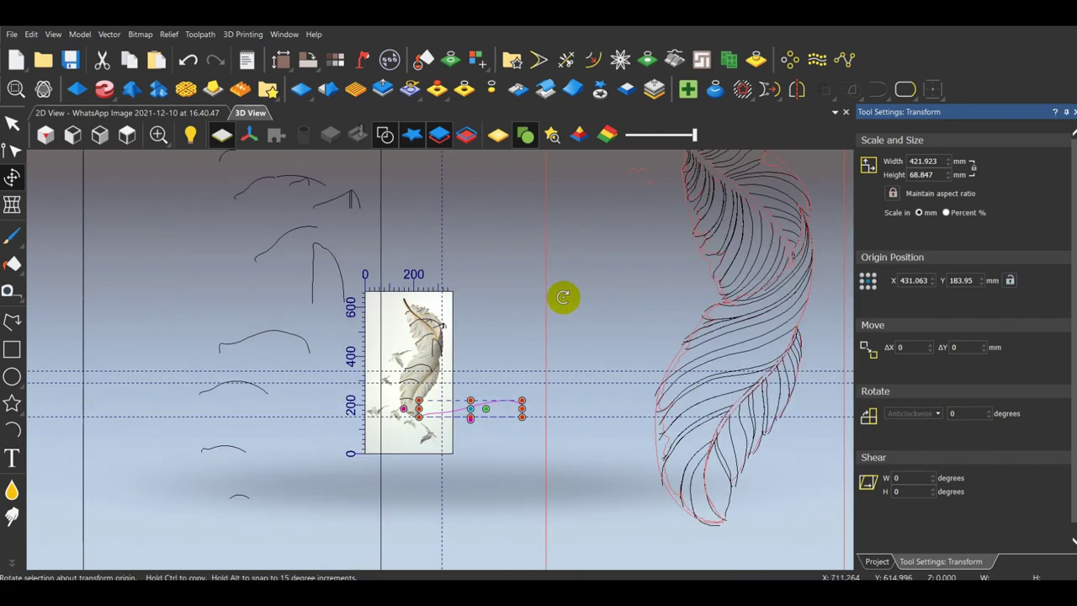
click(602, 290)
scroll(596, 281, down, 3)
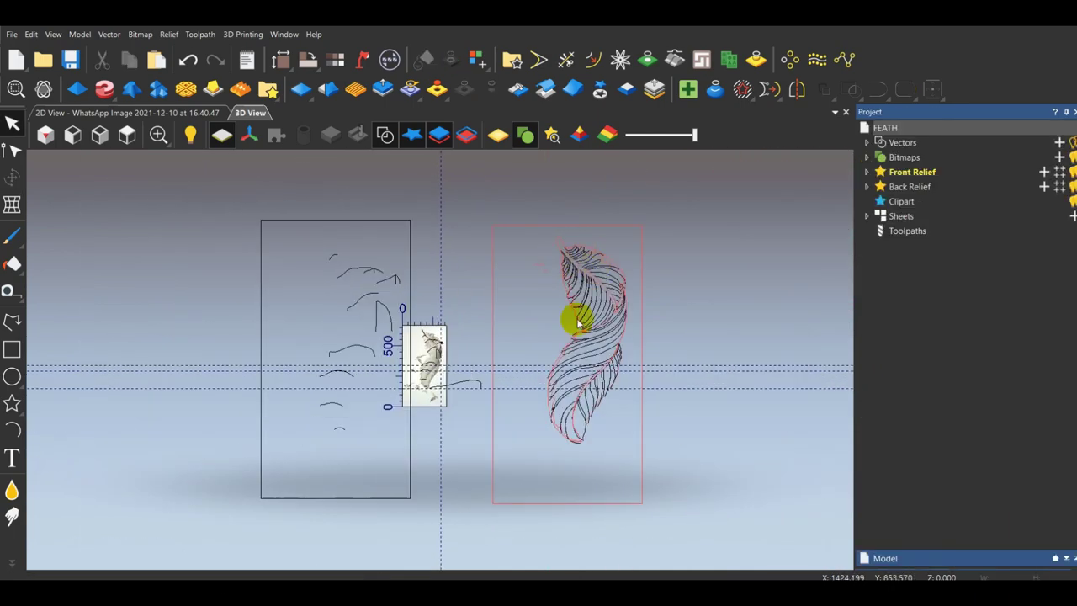
scroll(562, 240, up, 5)
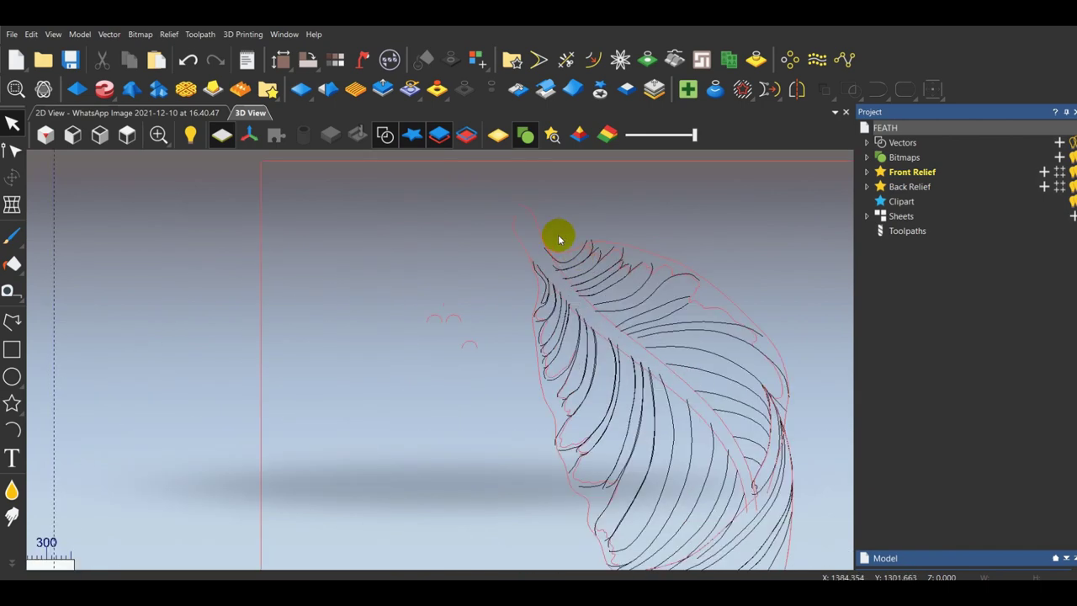
scroll(672, 270, down, 5)
scroll(488, 471, up, 5)
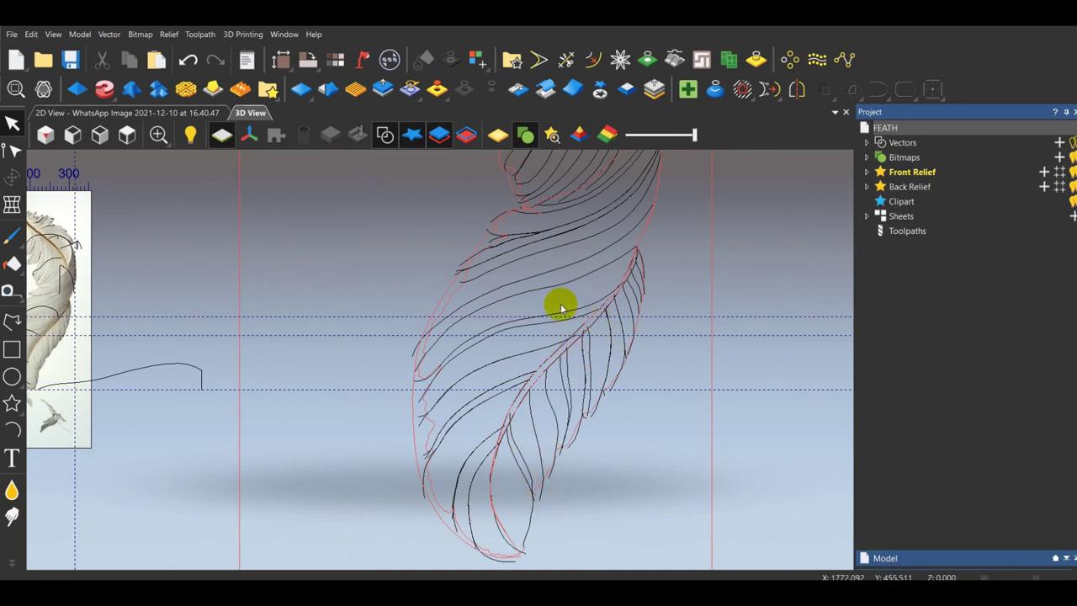
scroll(547, 309, down, 5)
scroll(457, 195, up, 5)
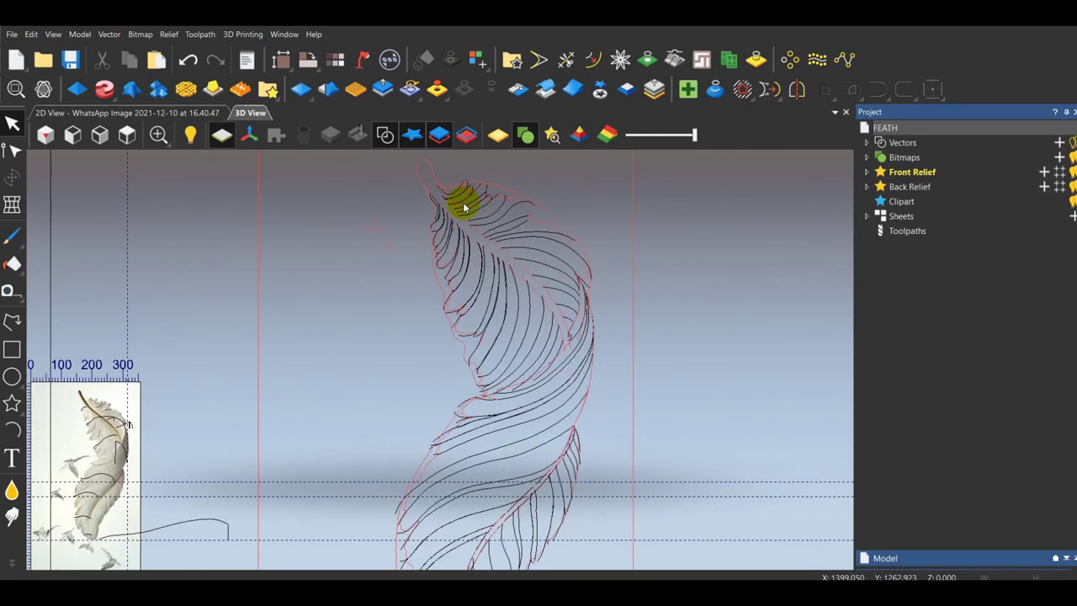
scroll(464, 214, down, 3)
scroll(465, 230, down, 1)
scroll(205, 430, up, 6)
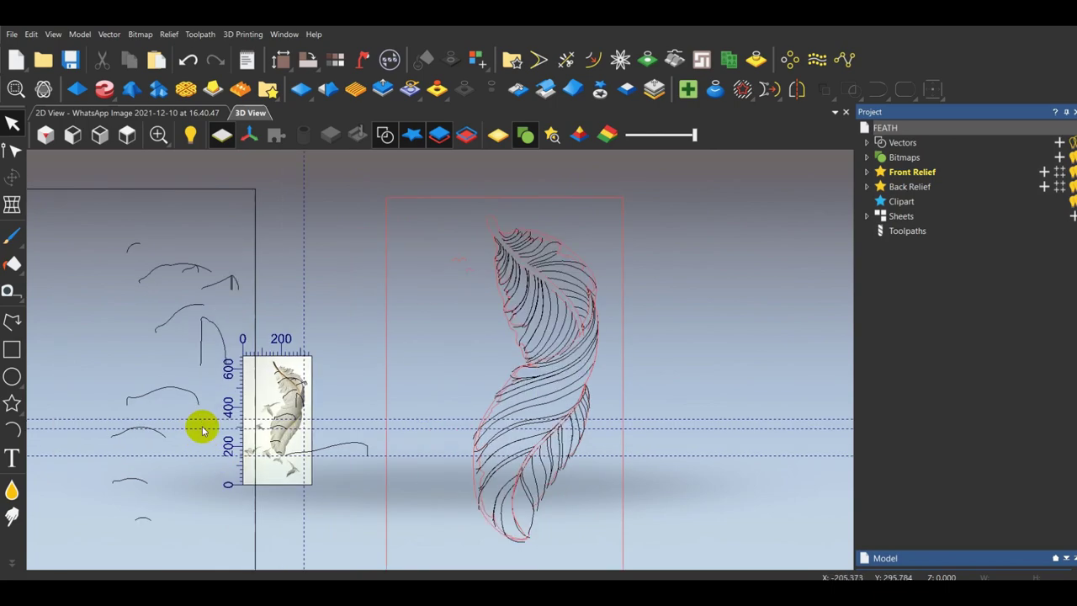
scroll(328, 468, up, 3)
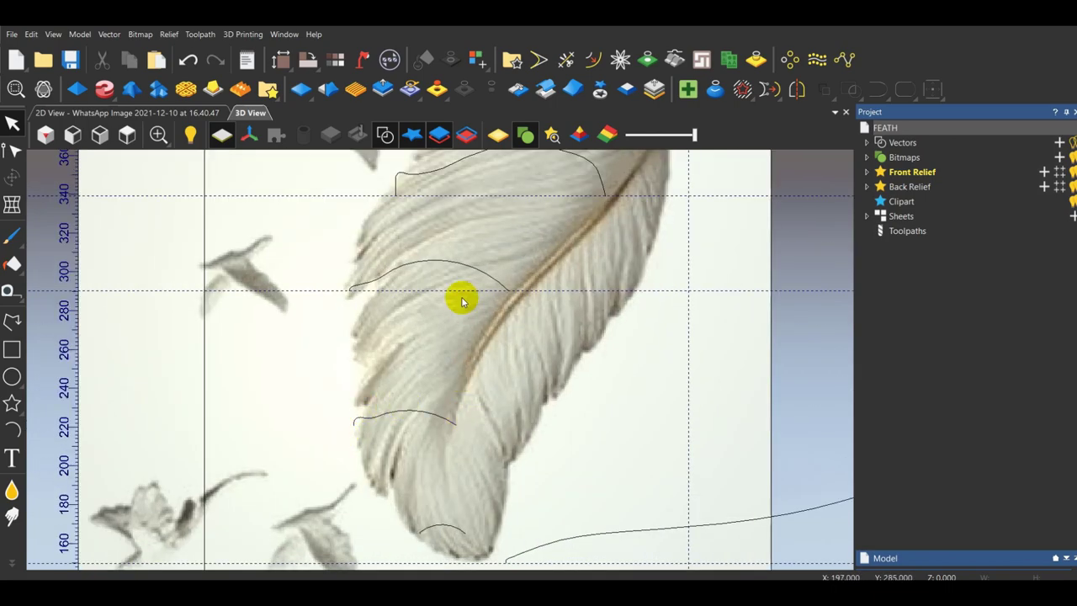
scroll(459, 295, down, 2)
scroll(466, 230, down, 3)
scroll(434, 271, up, 2)
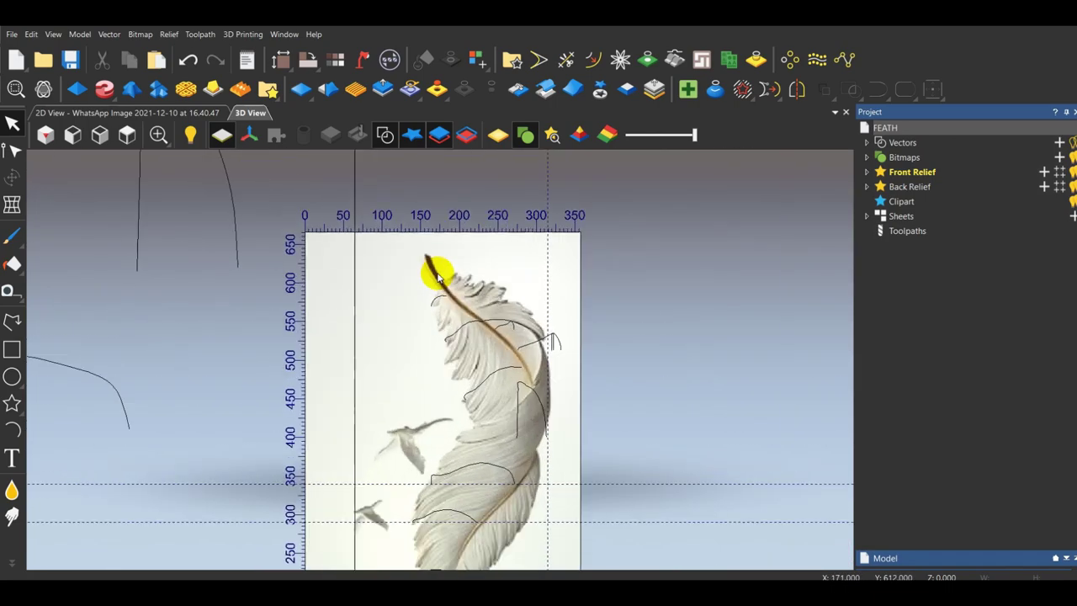
Switch back to the vg model and examine the sculpted upper part of the leaf against its vectors.
mouse_move(650, 594)
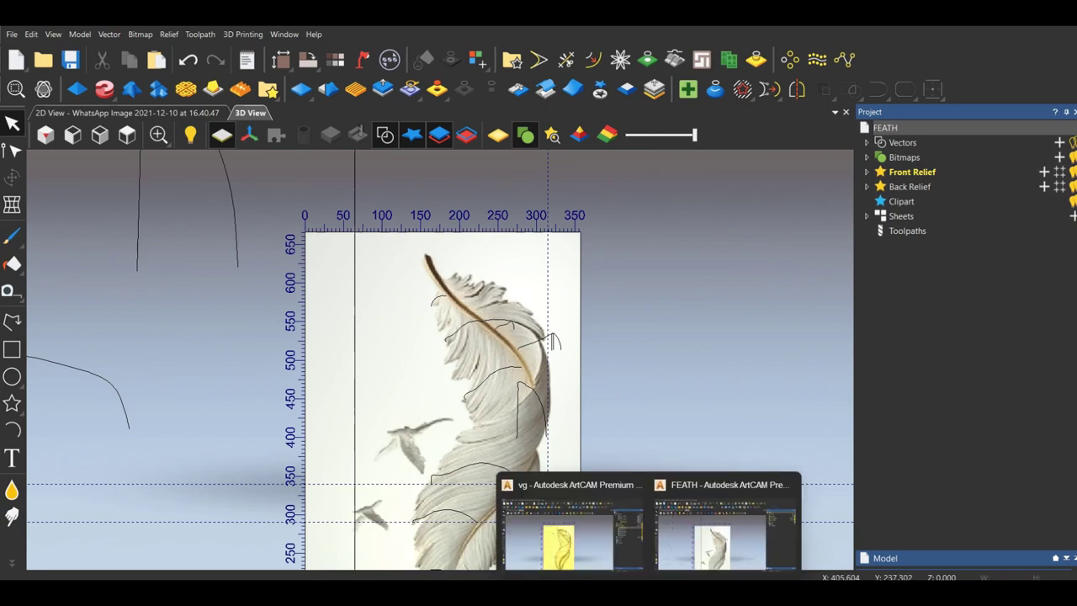
click(572, 526)
scroll(512, 409, down, 3)
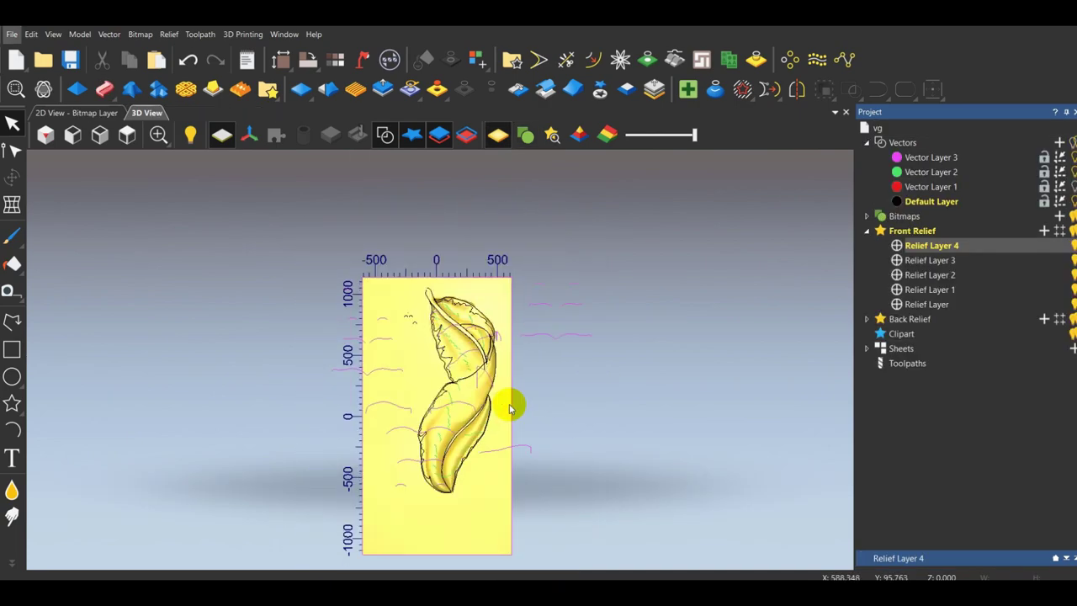
scroll(452, 371, up, 4)
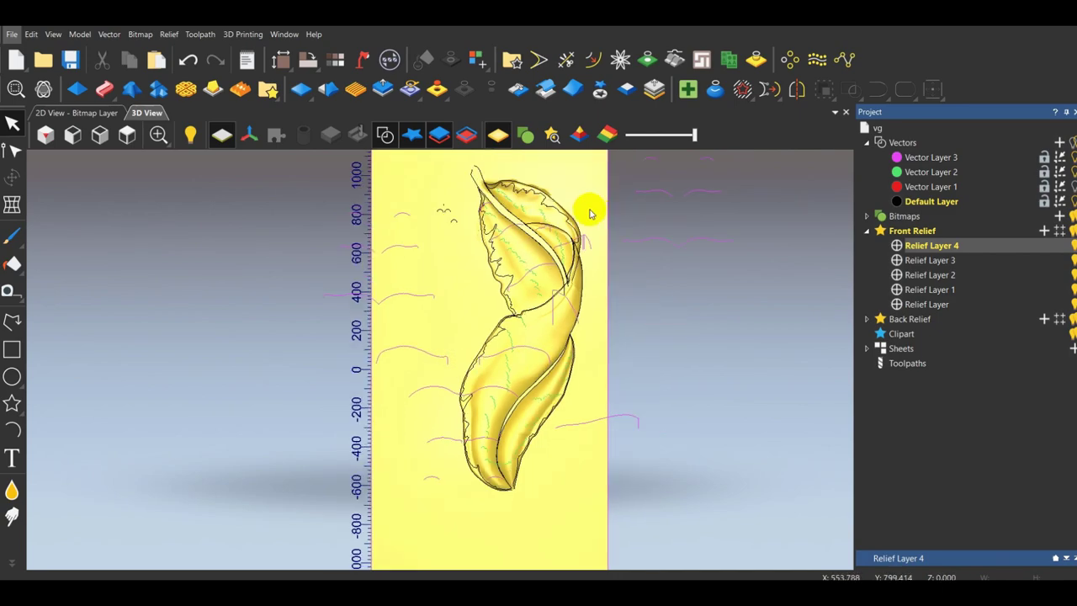
scroll(521, 178, up, 5)
scroll(523, 181, up, 2)
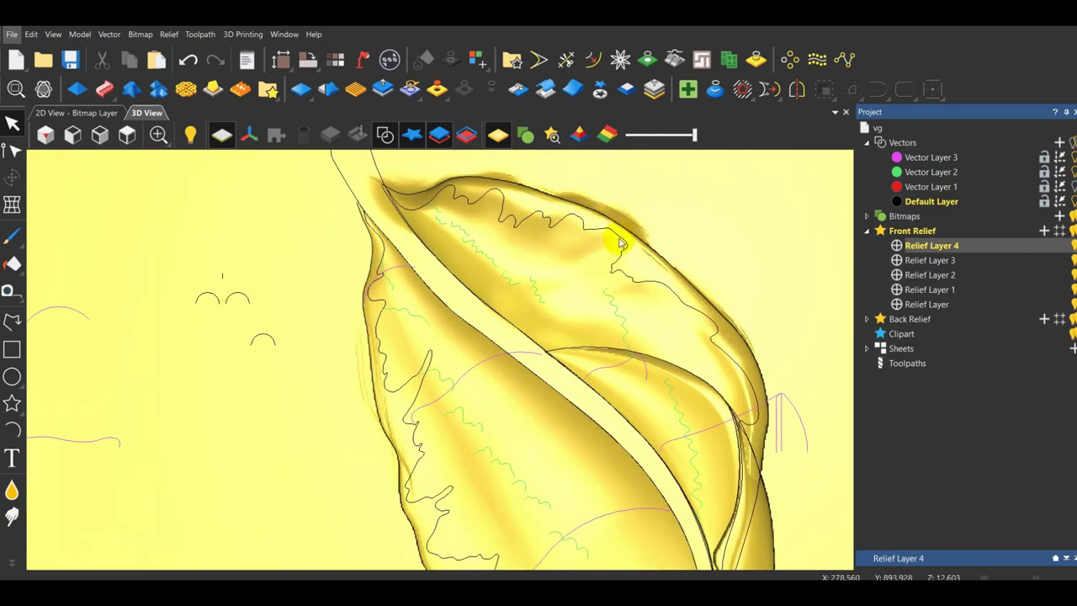
scroll(480, 271, down, 4)
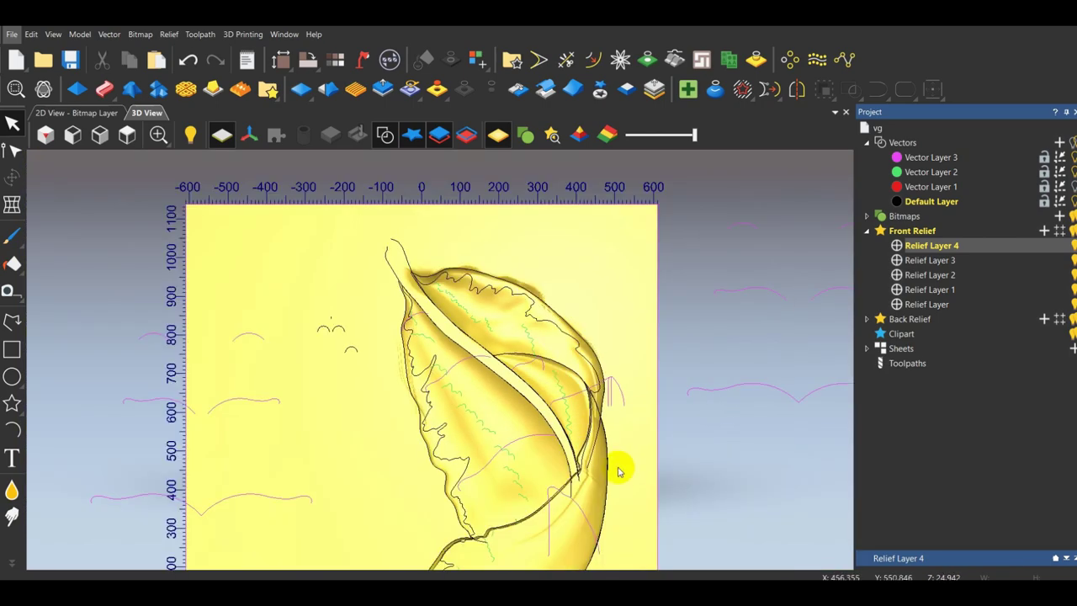
Examine the modelled leaf from several tilted angles and return to the view from above.
drag(691, 493, 652, 271)
scroll(579, 250, up, 4)
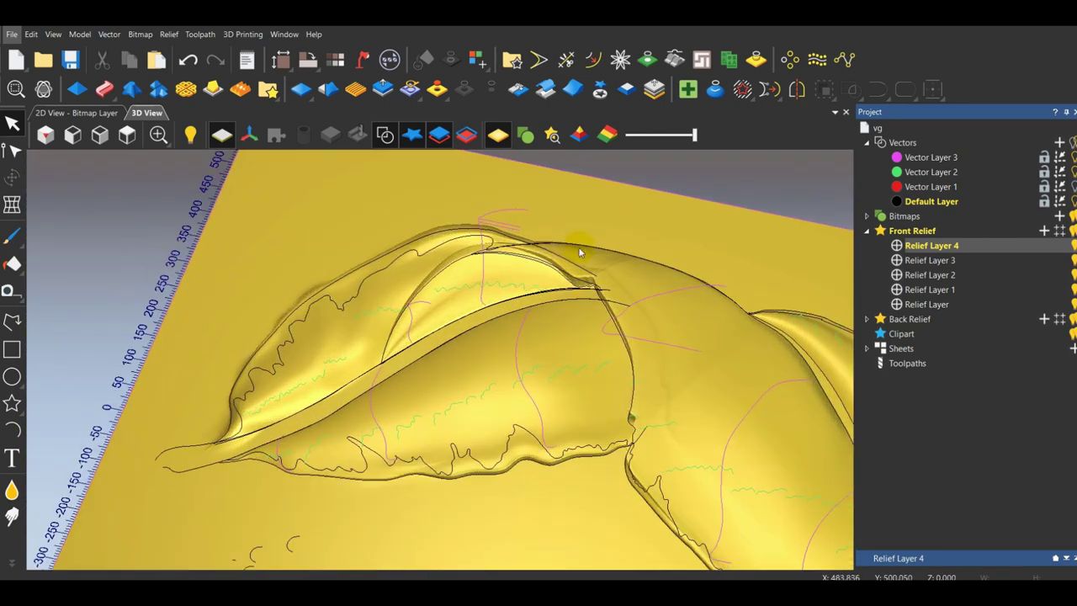
drag(570, 382, 551, 399)
scroll(516, 269, up, 1)
scroll(518, 271, down, 3)
drag(540, 338, 522, 361)
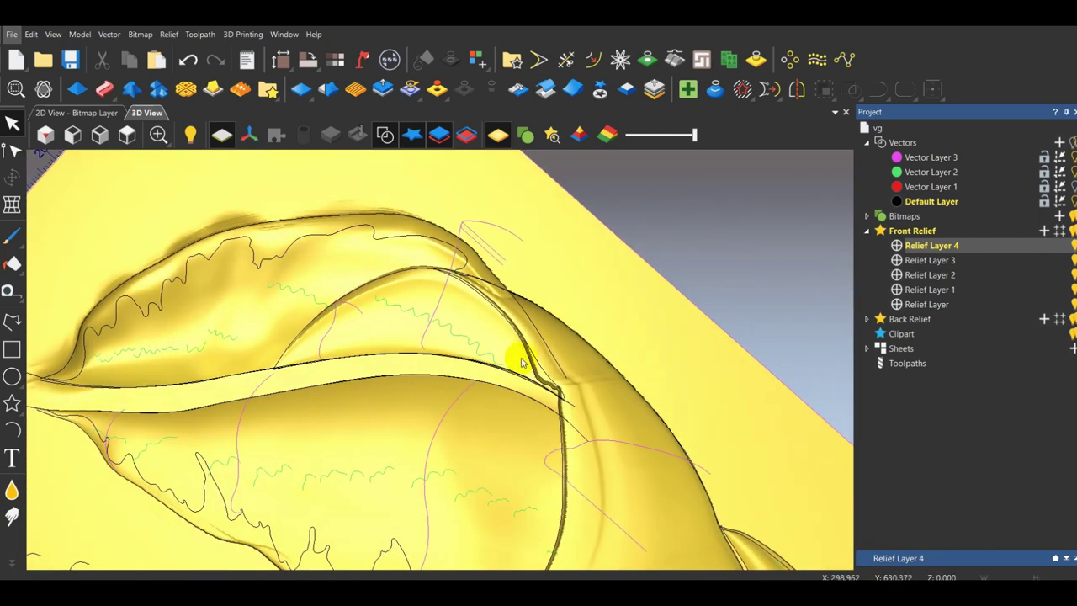
scroll(492, 463, down, 4)
scroll(508, 479, up, 2)
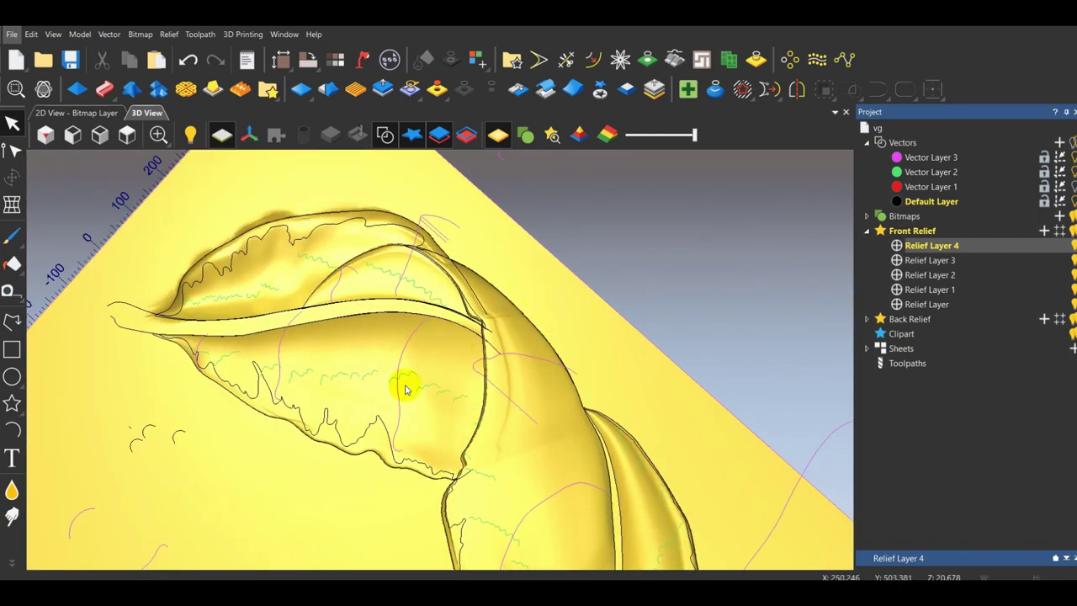
scroll(547, 459, down, 3)
drag(572, 451, 607, 442)
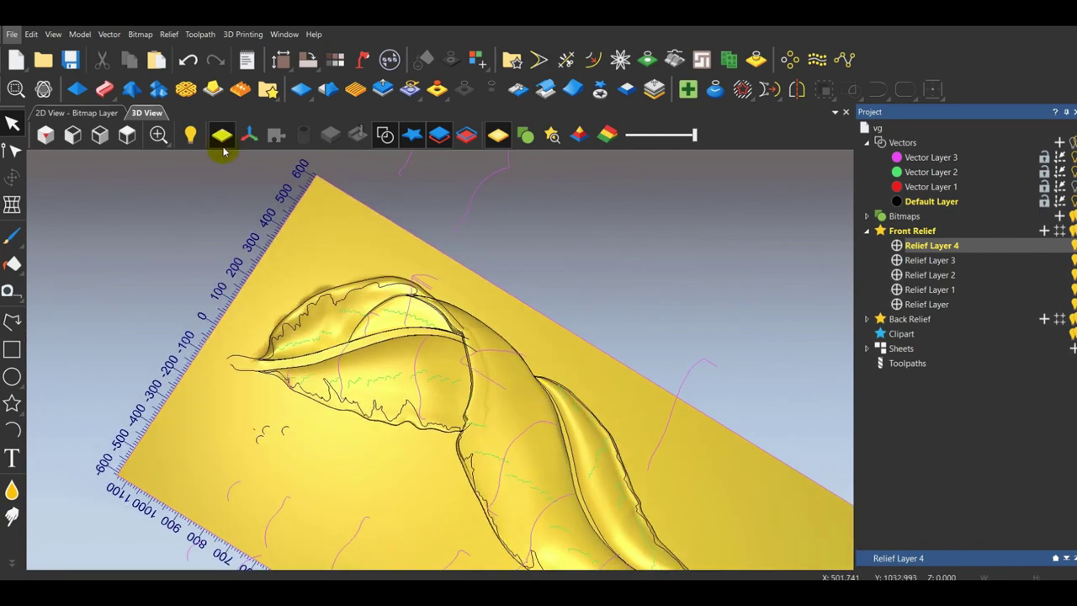
click(128, 136)
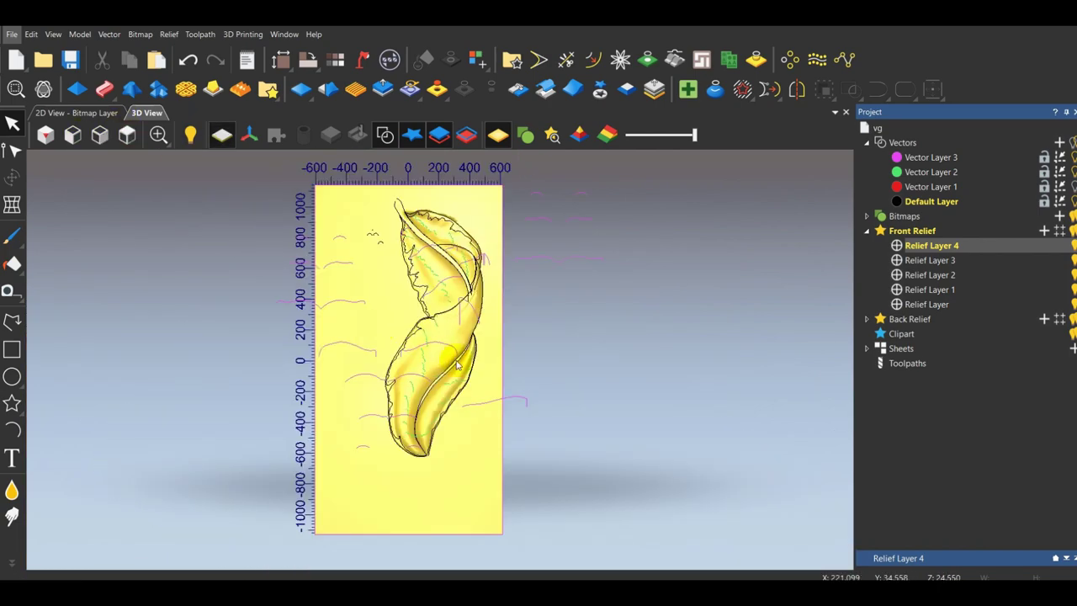
scroll(446, 317, up, 2)
scroll(446, 295, up, 2)
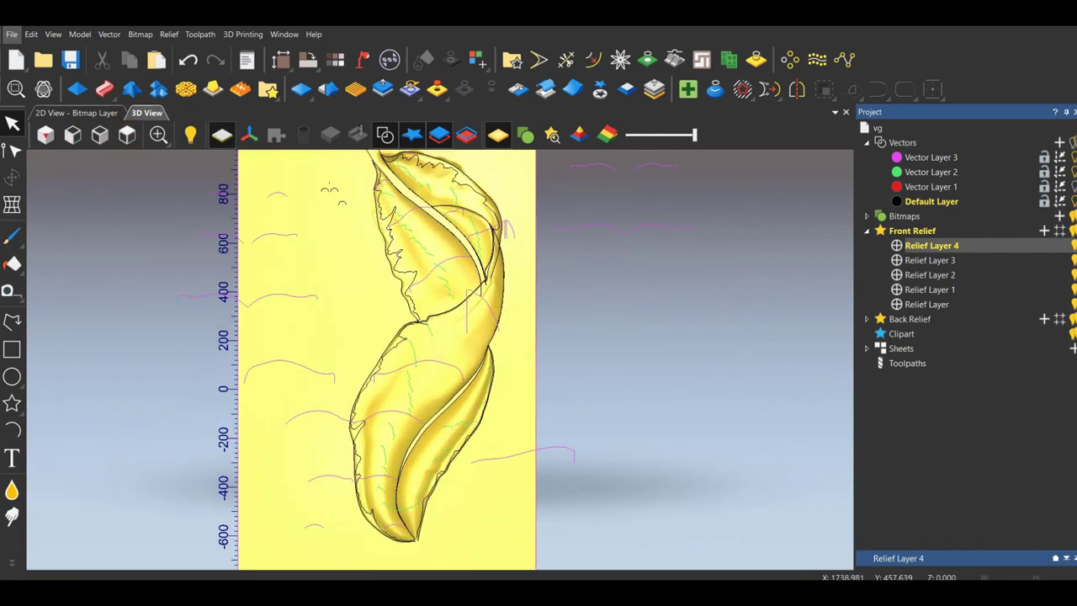
Add a new front relief layer above Relief Layer 4 and keep its default name.
click(1043, 231)
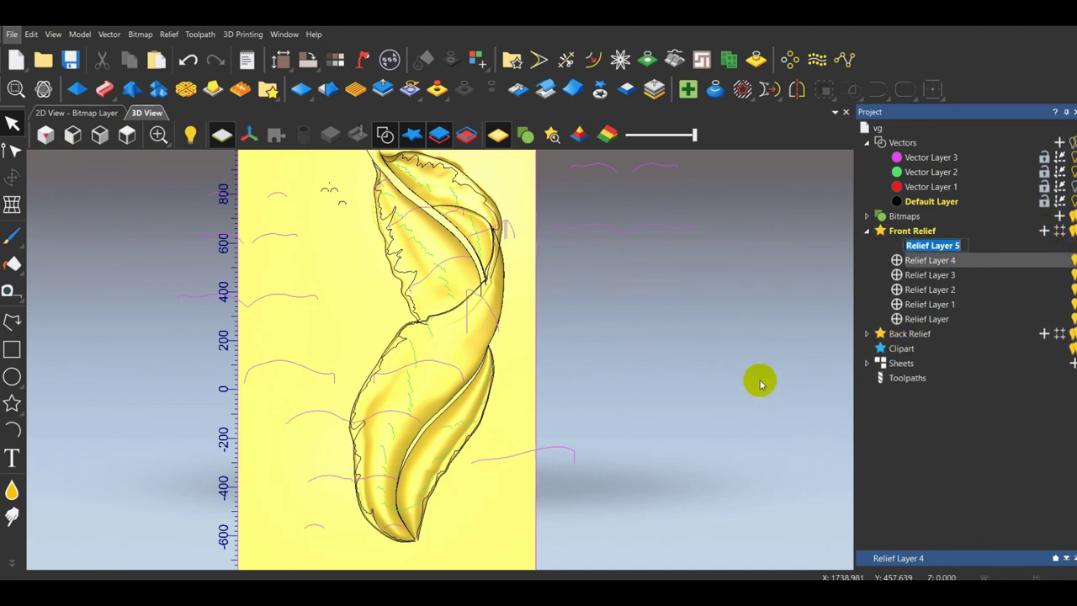
click(957, 247)
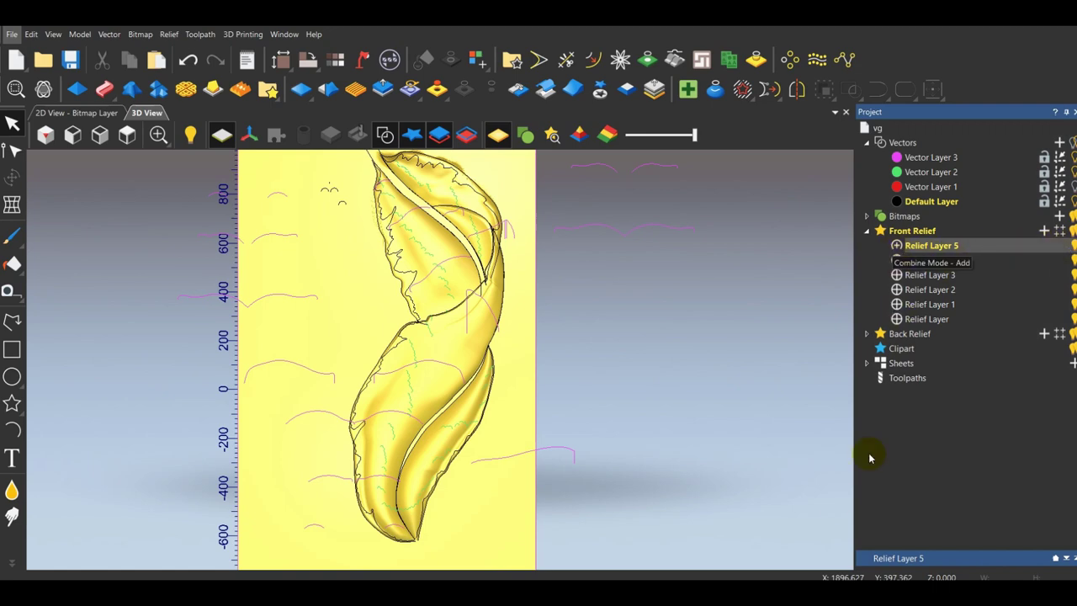
mouse_move(694, 591)
click(693, 550)
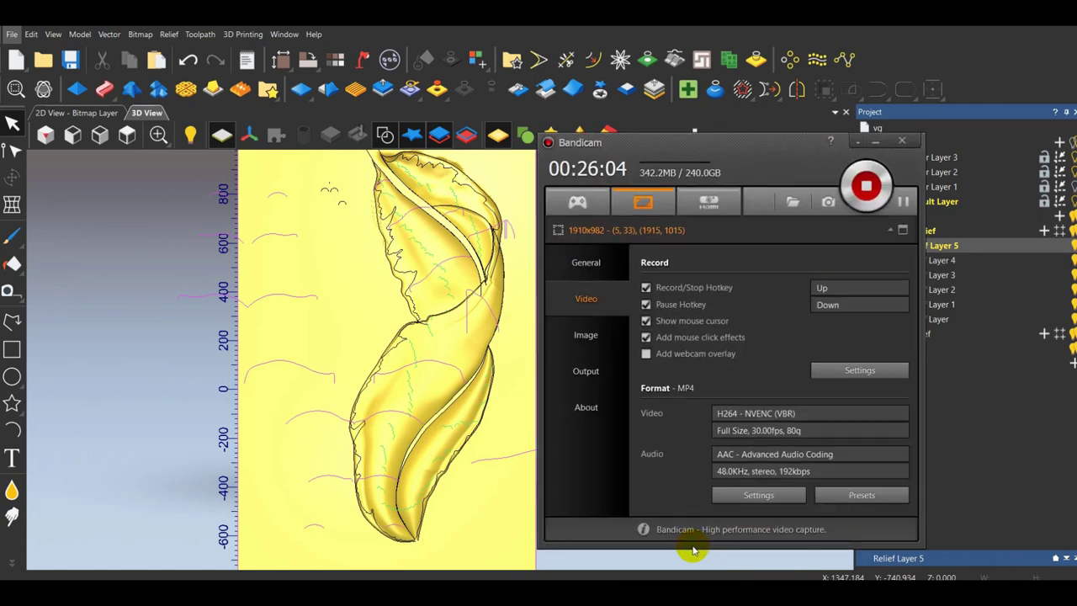
click(877, 143)
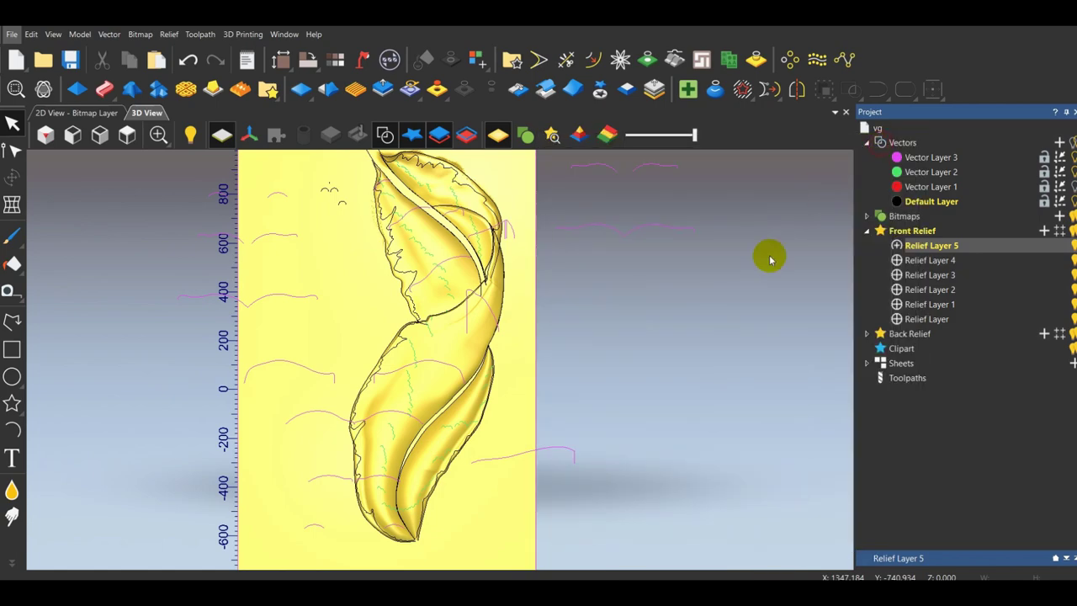
Make Vector Layer 1 visible to display the red strand vectors over the leaf relief, and inspect them around the stem.
scroll(575, 253, down, 2)
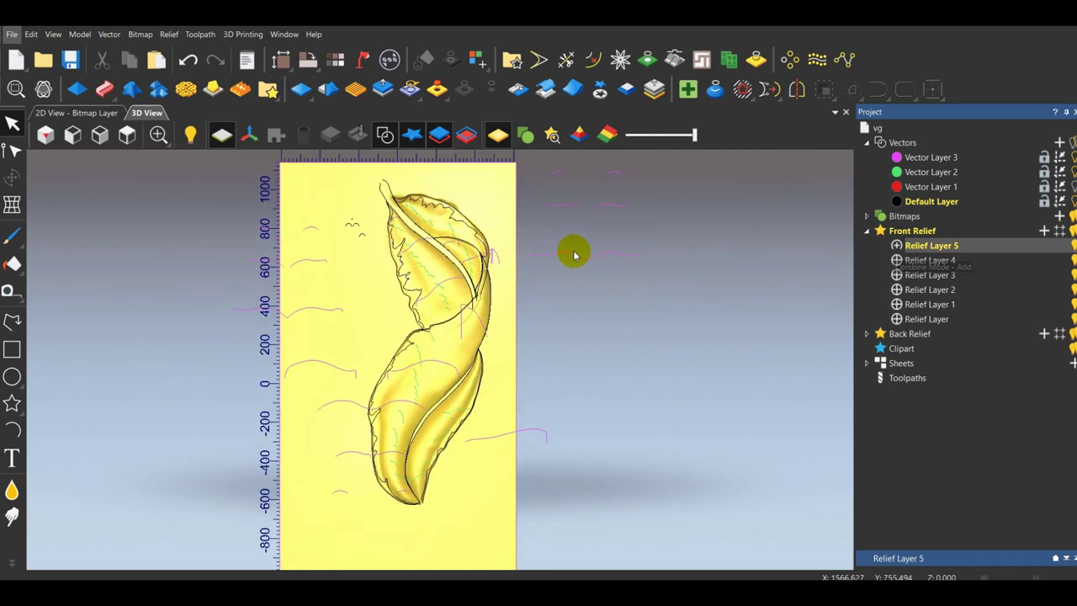
scroll(408, 239, up, 2)
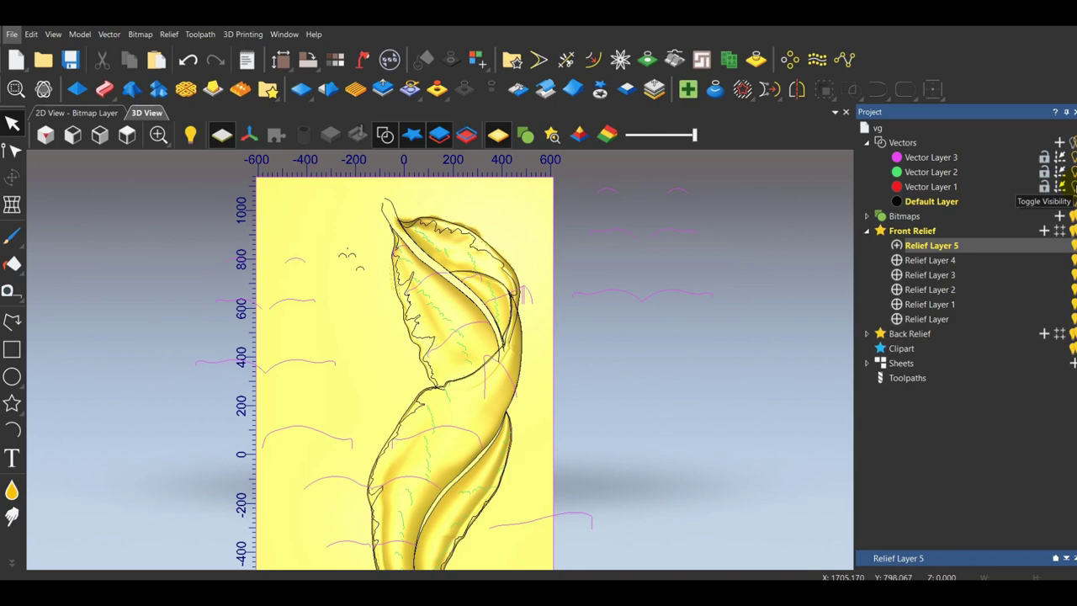
click(1072, 186)
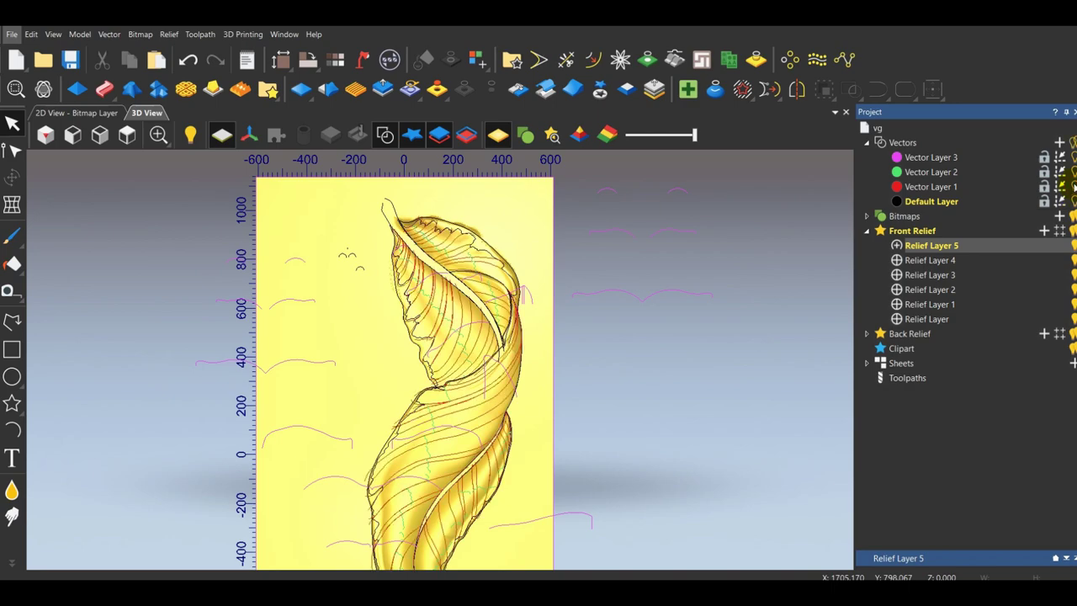
scroll(447, 253, up, 6)
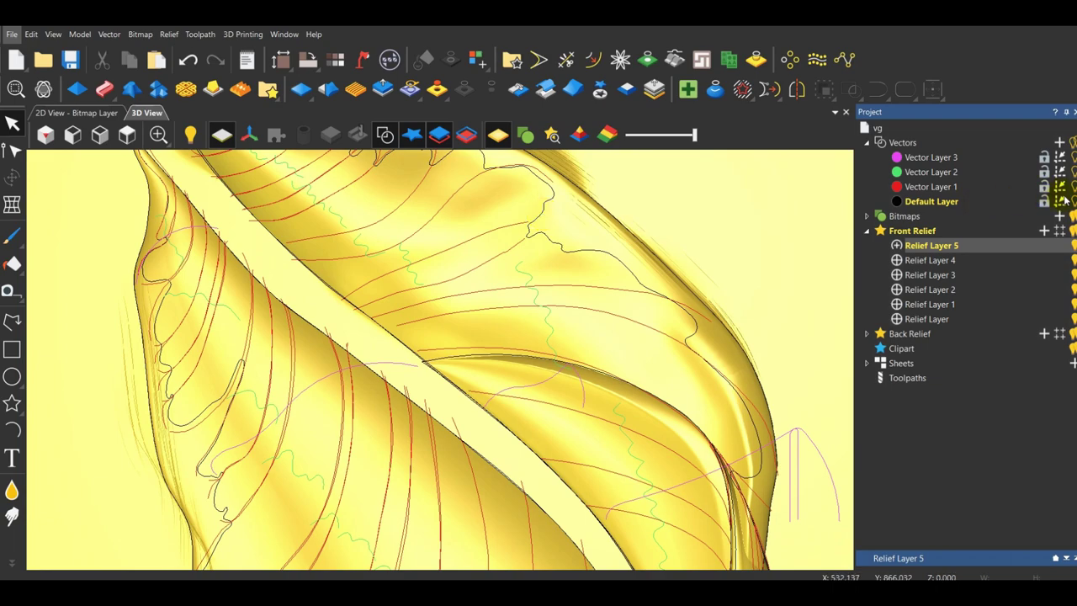
scroll(516, 298, down, 6)
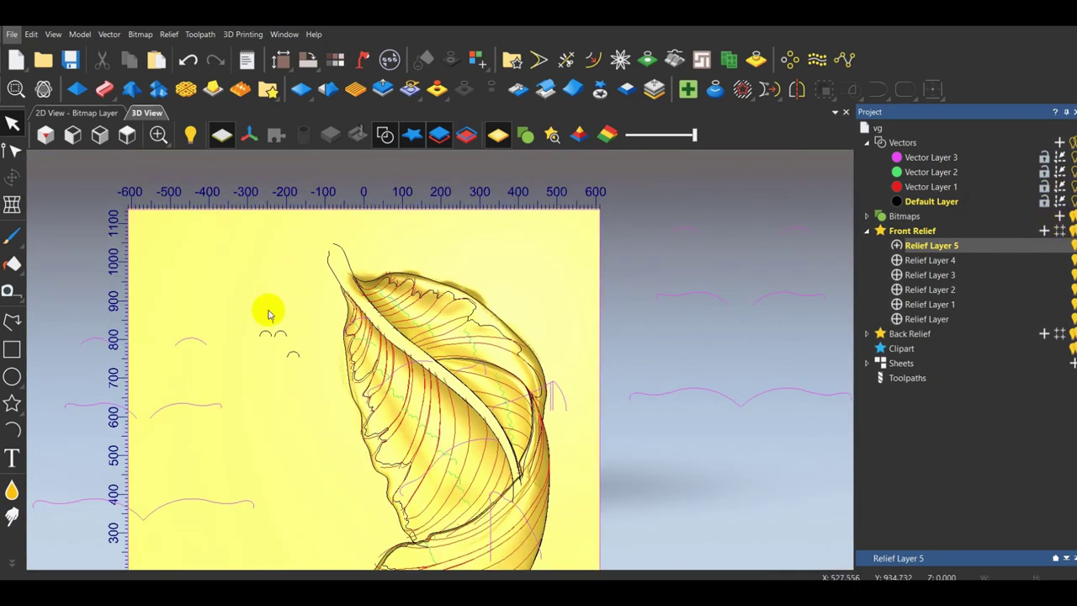
Move the three small arc vectors beside the leaf to Vector Layer 1 and deselect them.
scroll(273, 352, up, 5)
drag(218, 304, 434, 476)
right_click(339, 351)
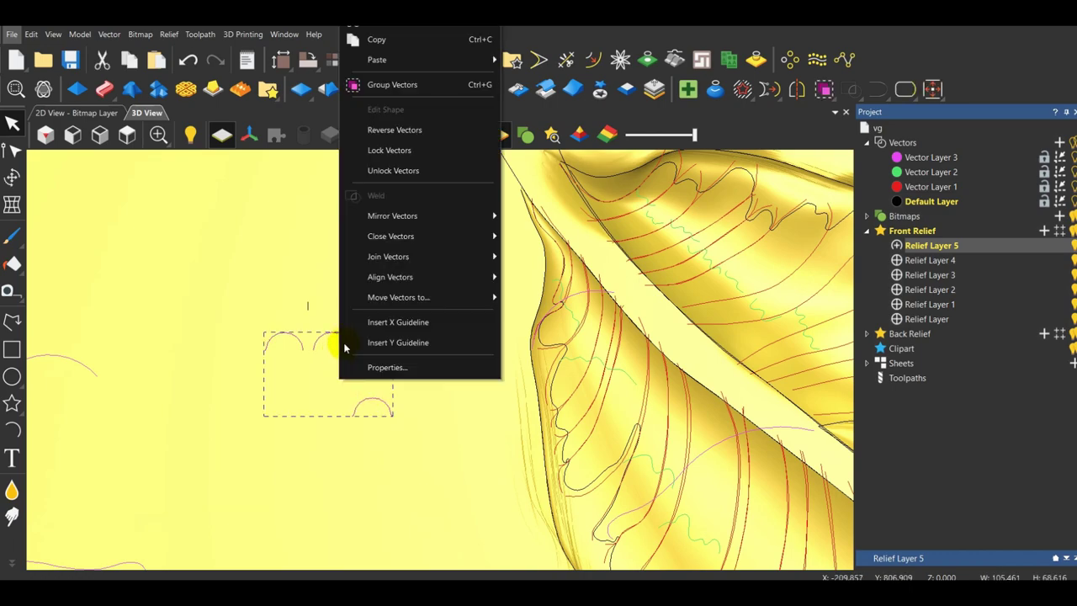
mouse_move(423, 241)
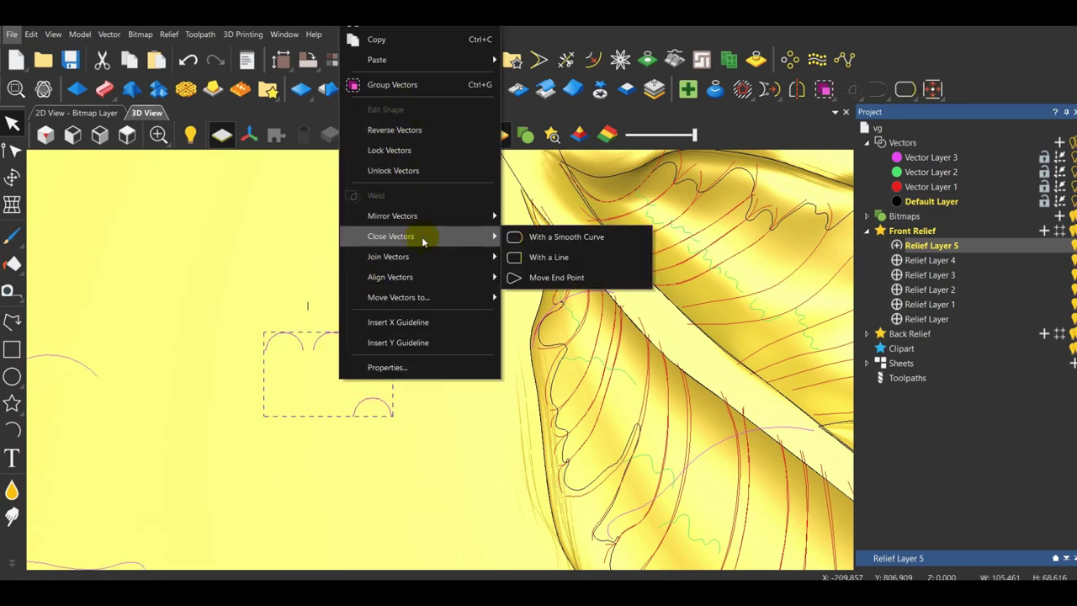
mouse_move(418, 303)
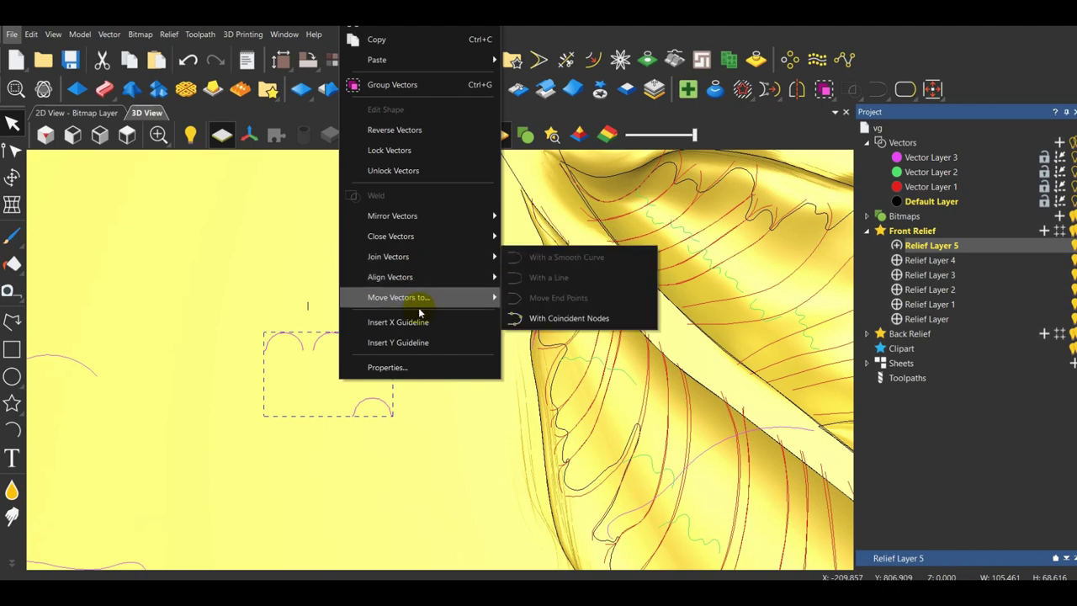
mouse_move(482, 300)
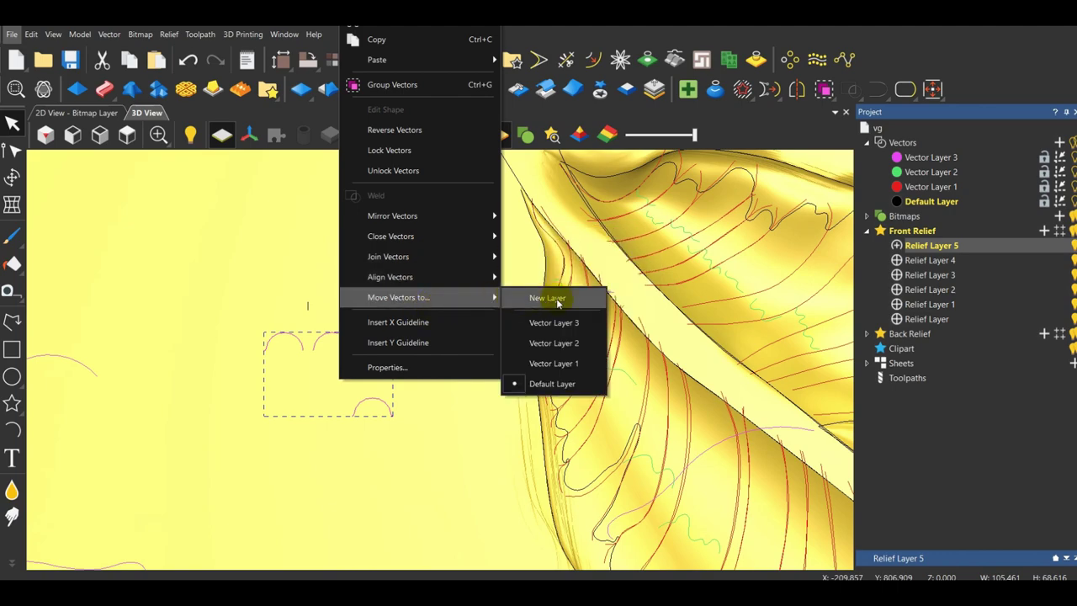
click(556, 367)
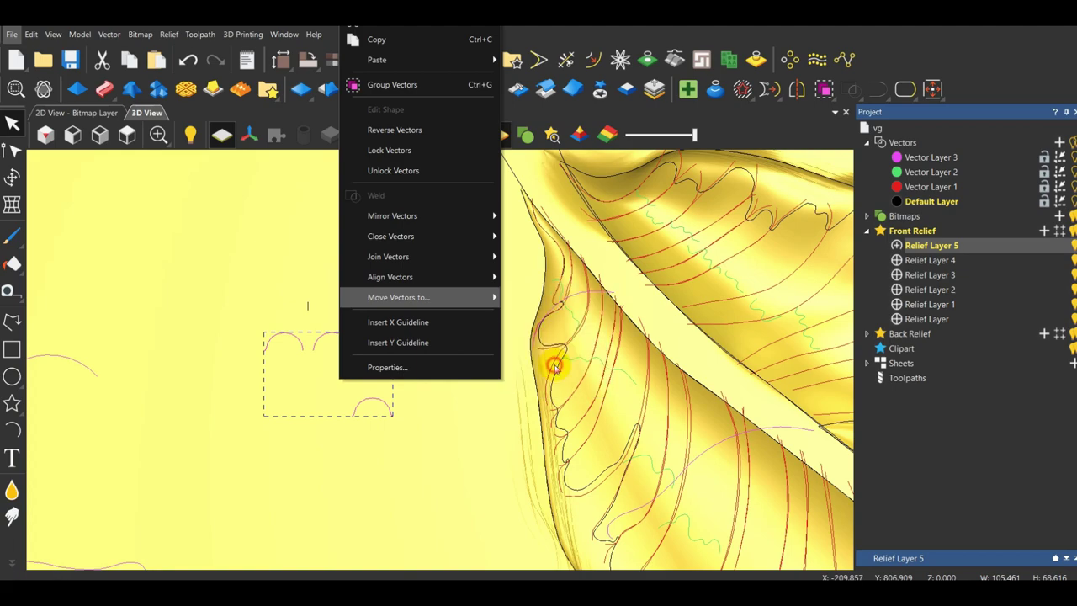
click(444, 282)
scroll(594, 283, down, 3)
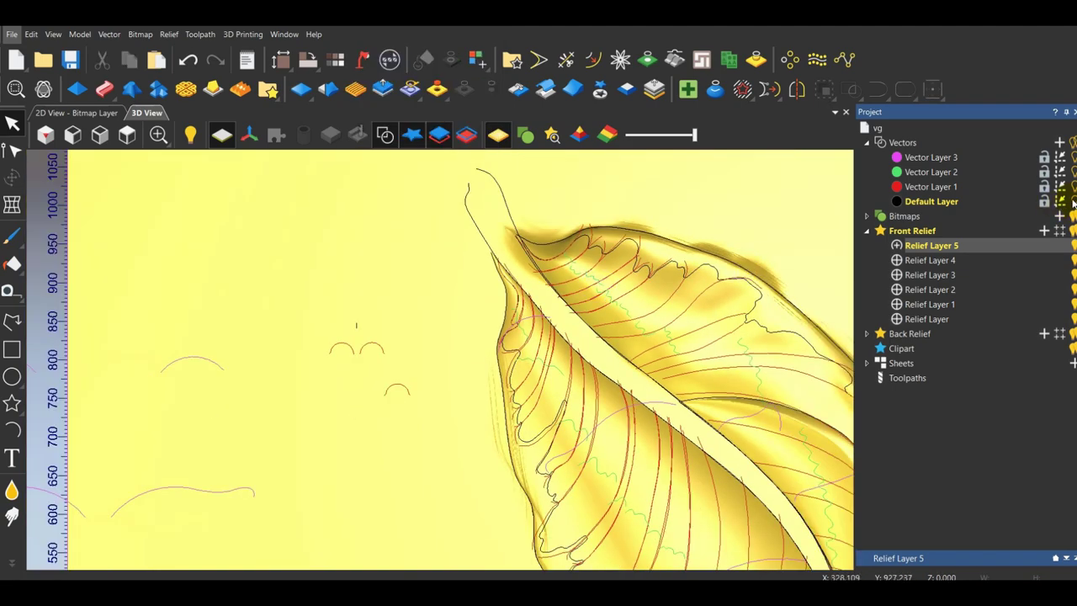
Hide the Default Layer outlines and the magenta cross-section curves on Vector Layer 3.
scroll(457, 253, down, 10)
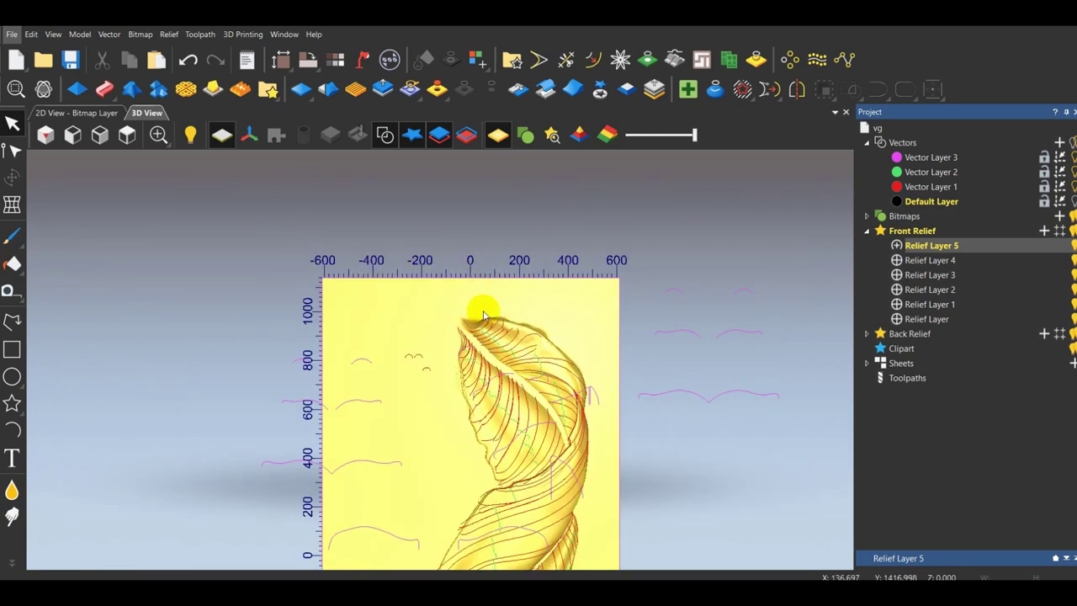
scroll(437, 480, up, 2)
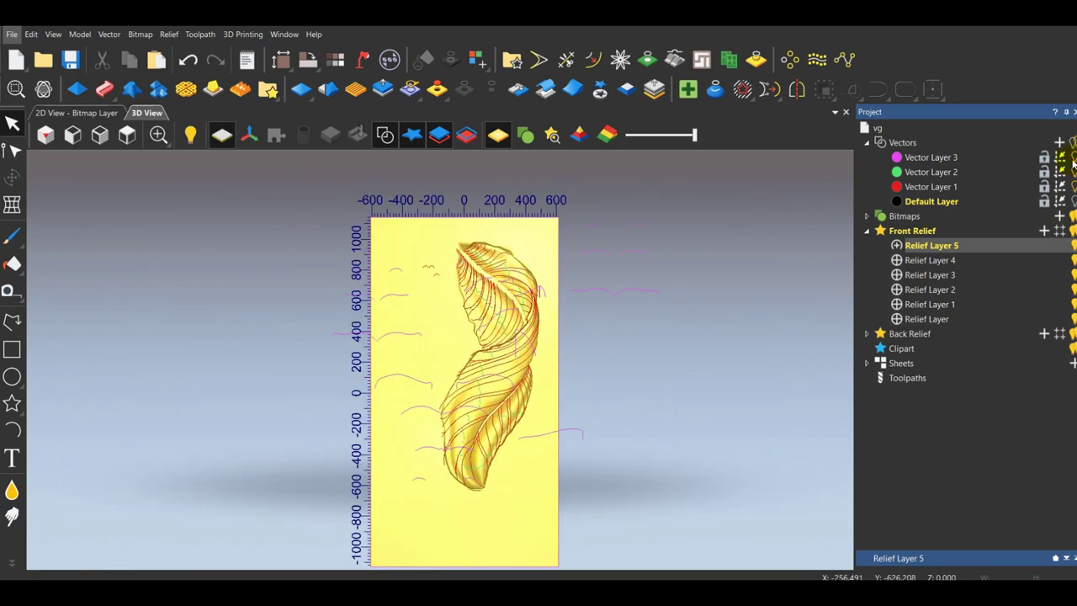
scroll(459, 412, up, 1)
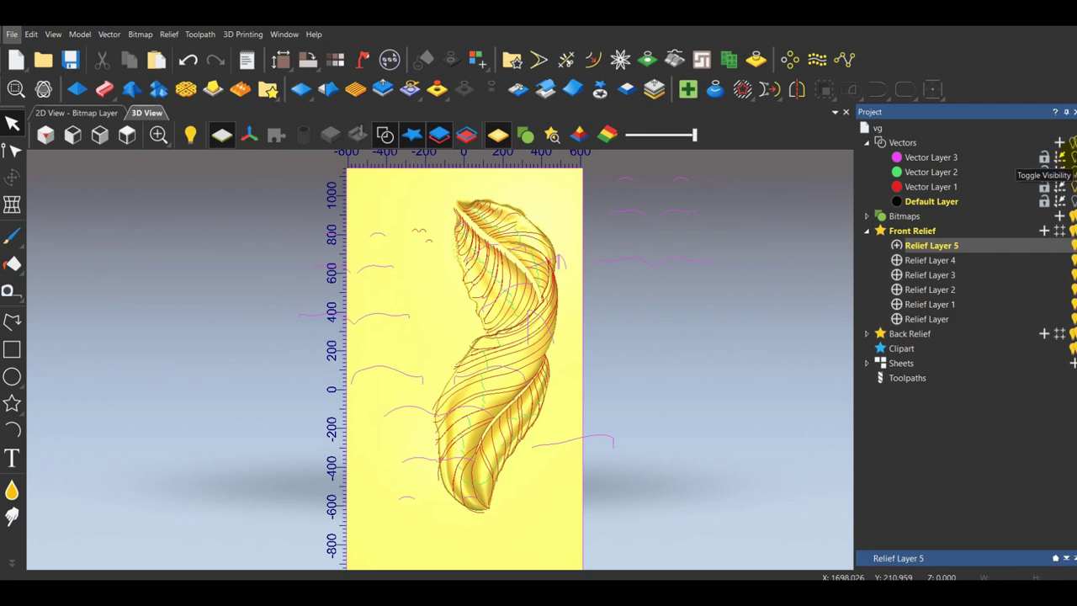
click(1060, 157)
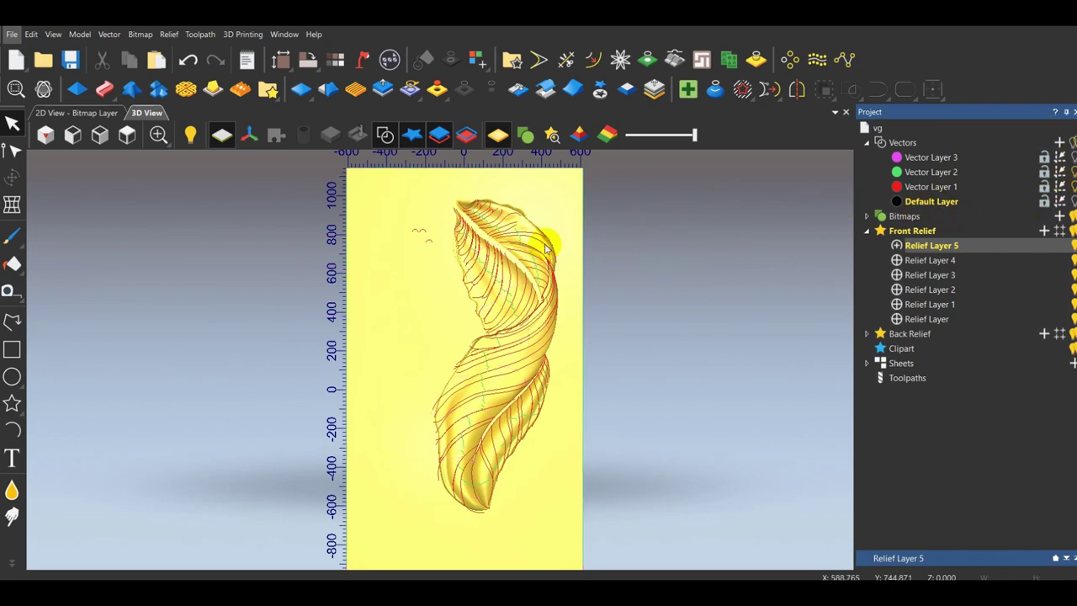
Make Vector Layer 2 active and select a green wavy curve between the red strands near the leaf's outer edge.
click(968, 177)
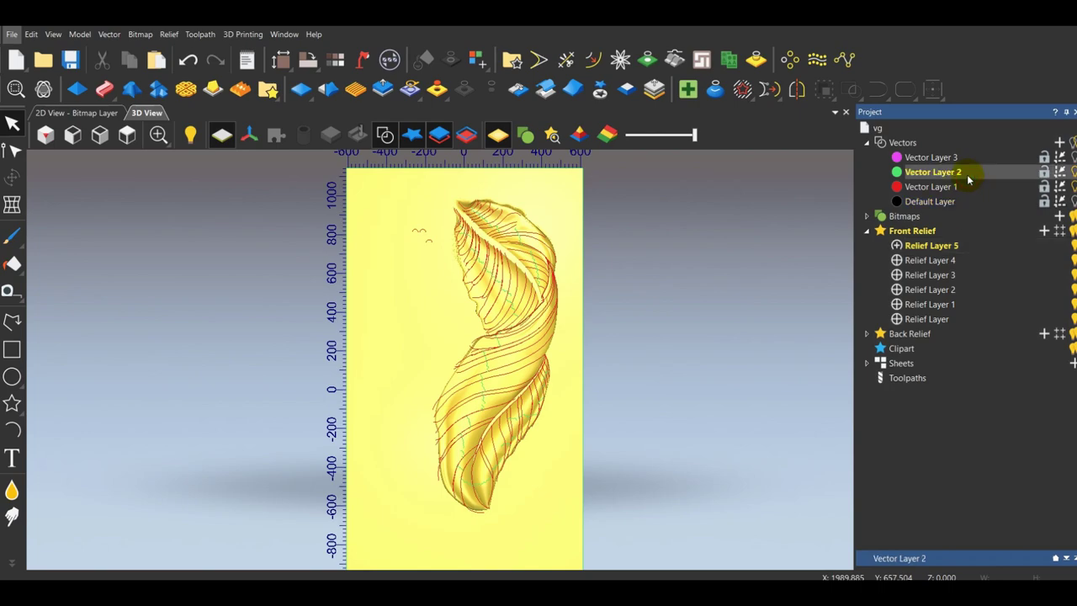
scroll(496, 279, up, 5)
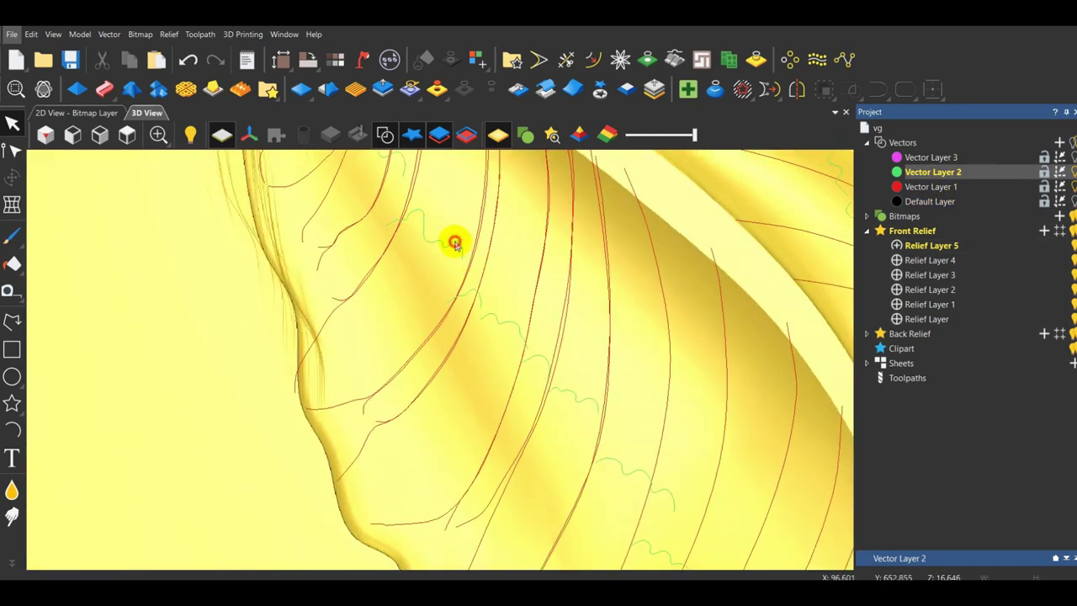
click(454, 242)
Examine the green wavy curves where they cross the red strand vectors on the leaf half beside the stem.
scroll(376, 268, down, 5)
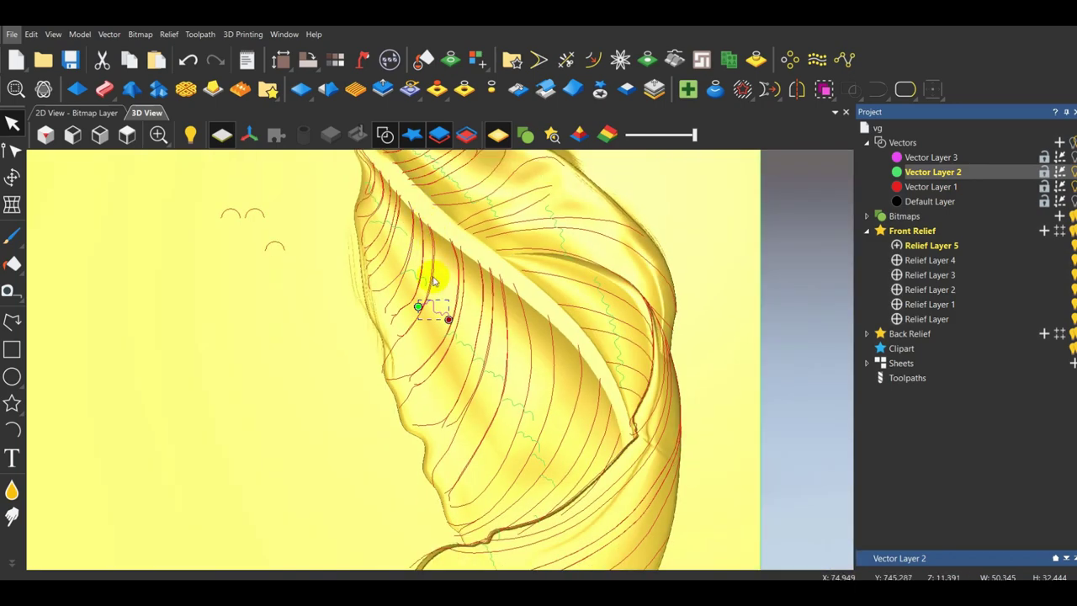
scroll(431, 314, up, 5)
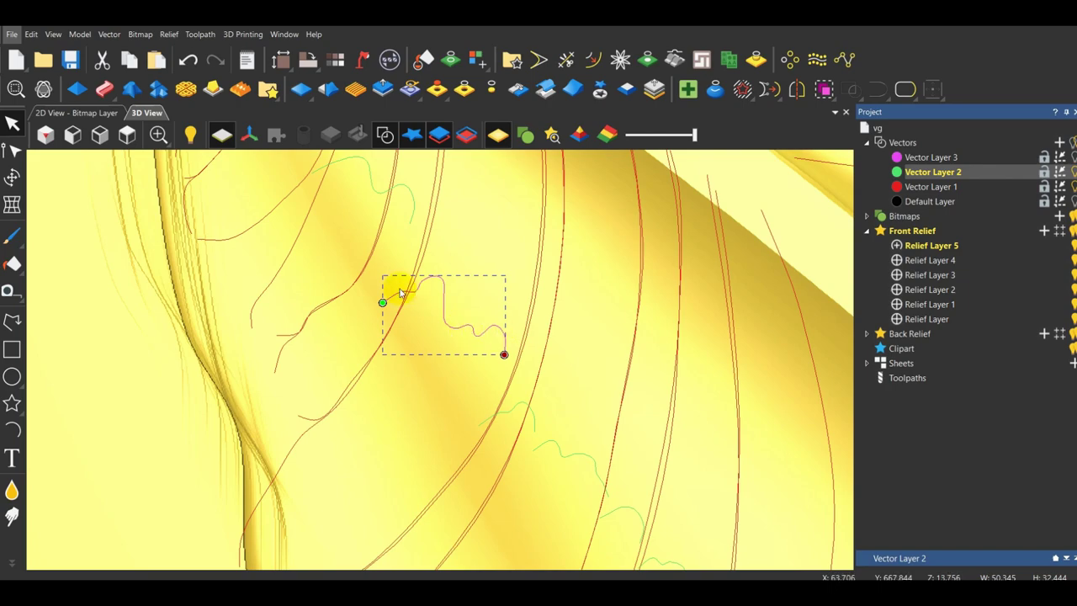
scroll(395, 269, down, 5)
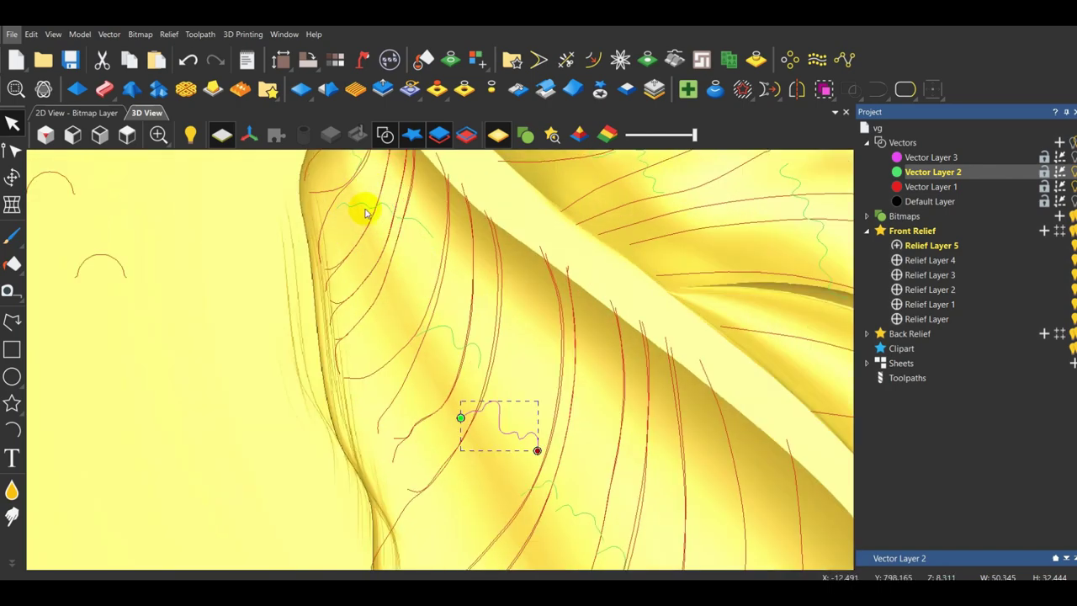
scroll(378, 219, up, 3)
scroll(350, 205, up, 2)
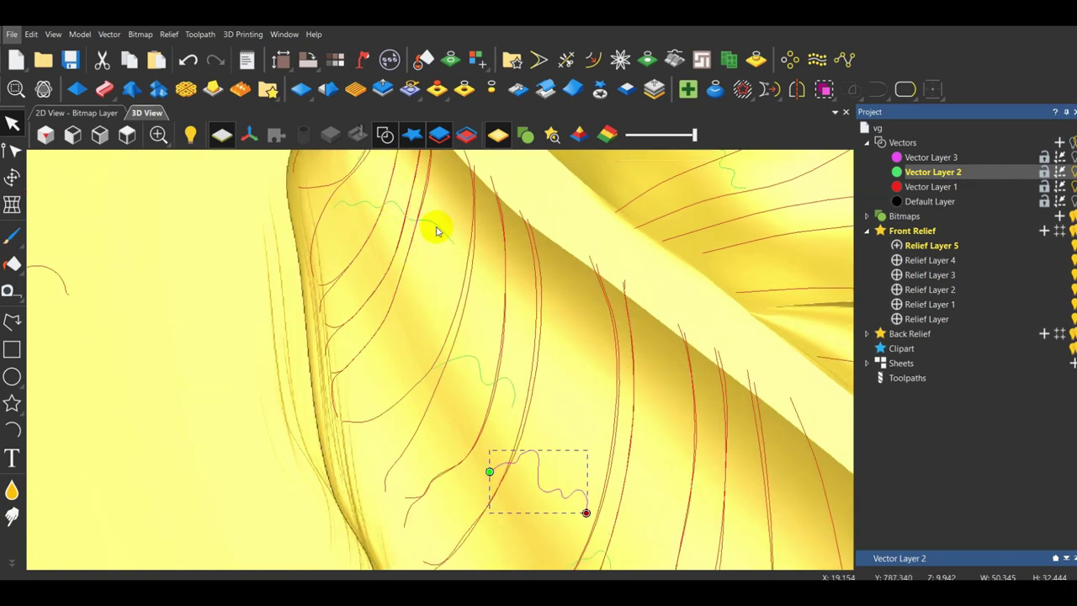
scroll(433, 244, down, 2)
scroll(344, 246, down, 2)
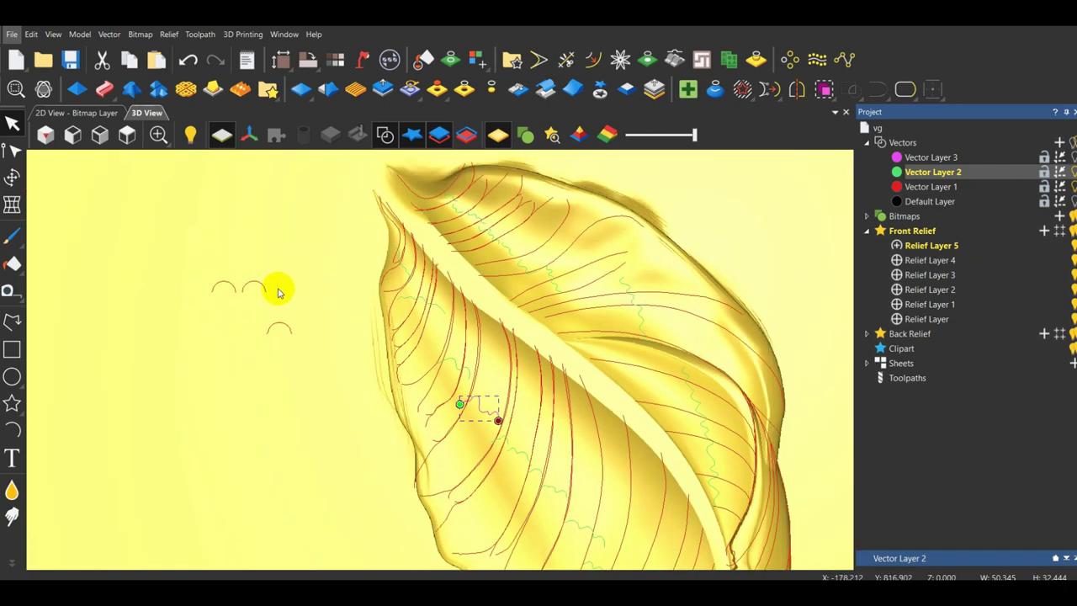
Move the lowest arc beside the leaf so its start node meets the end of the middle arc, and deselect it.
scroll(265, 305, up, 2)
scroll(309, 267, down, 2)
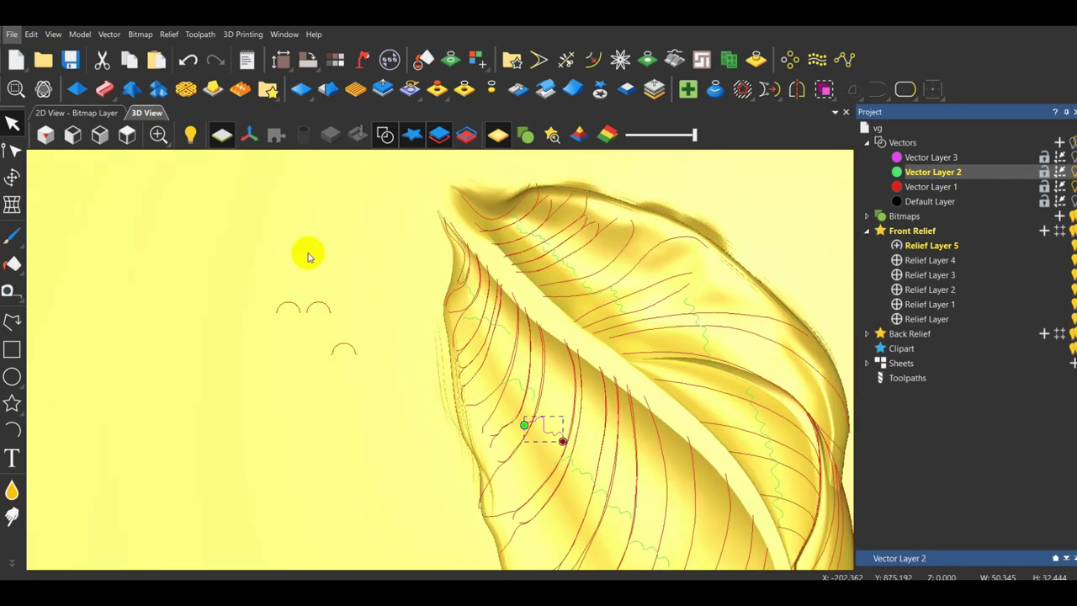
scroll(294, 289, up, 3)
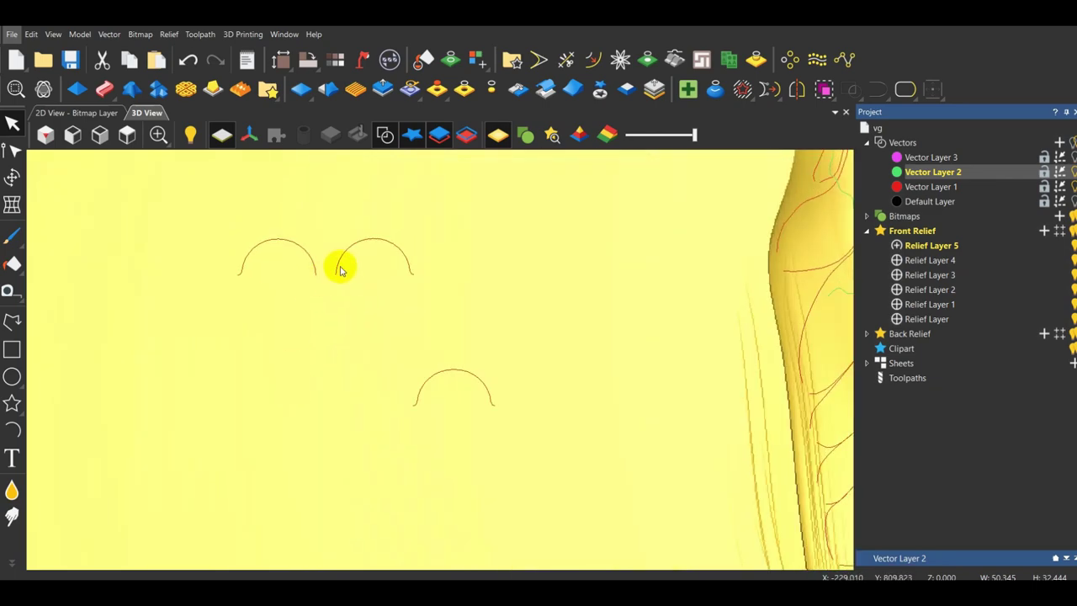
scroll(338, 258, down, 4)
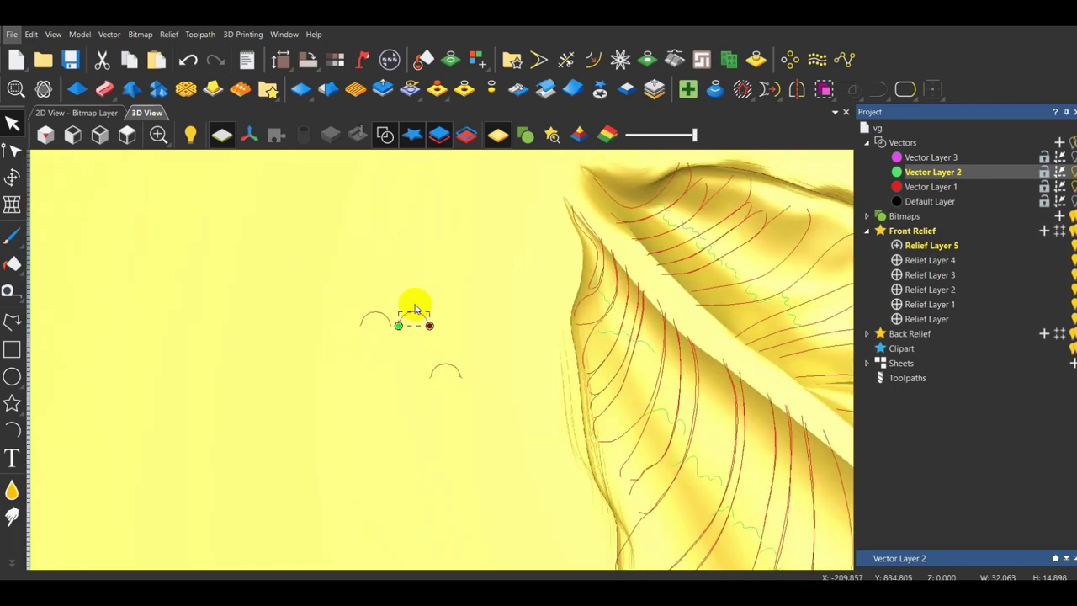
scroll(414, 318, up, 1)
scroll(396, 322, up, 4)
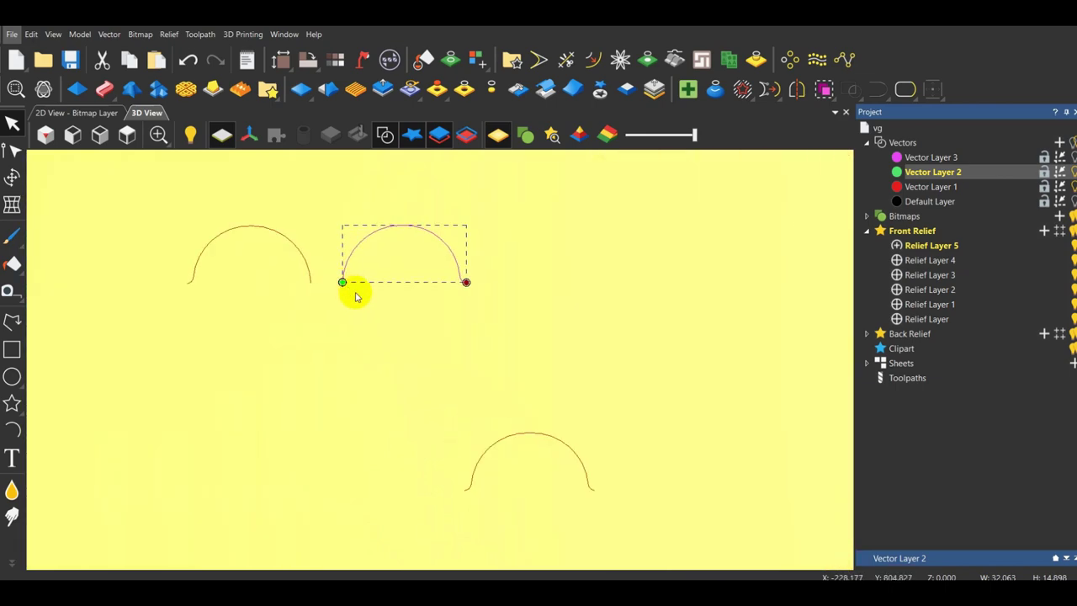
click(504, 499)
click(471, 488)
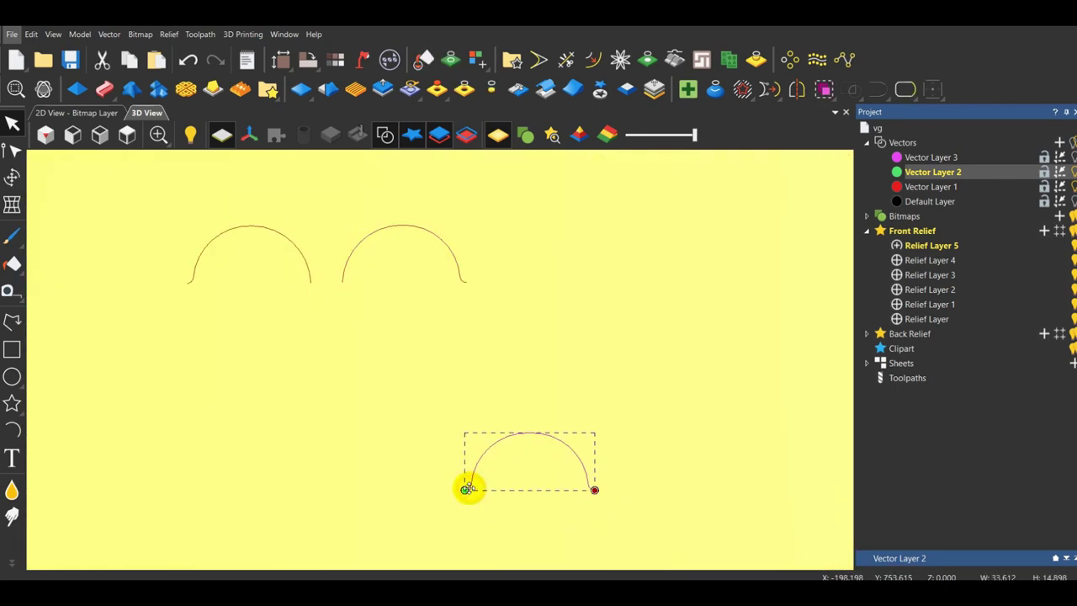
drag(469, 490, 458, 292)
scroll(472, 275, up, 4)
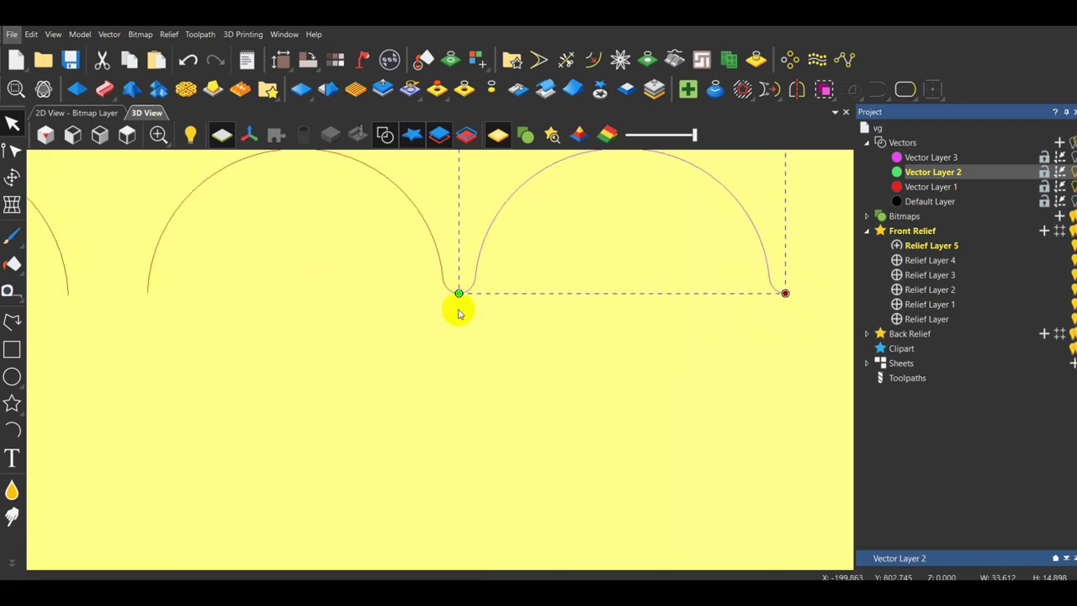
scroll(454, 286, down, 5)
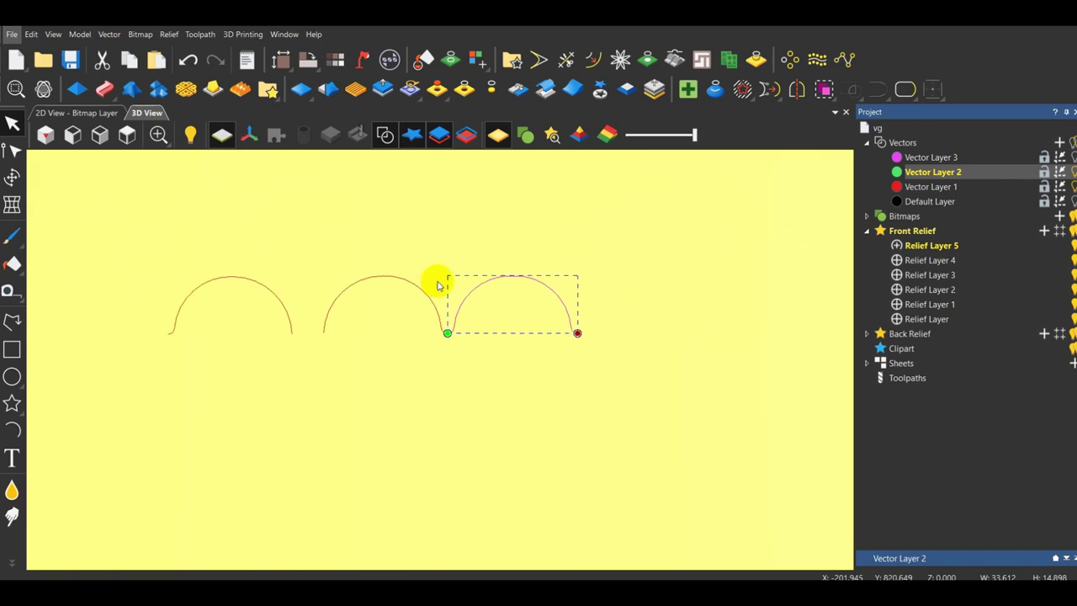
click(597, 392)
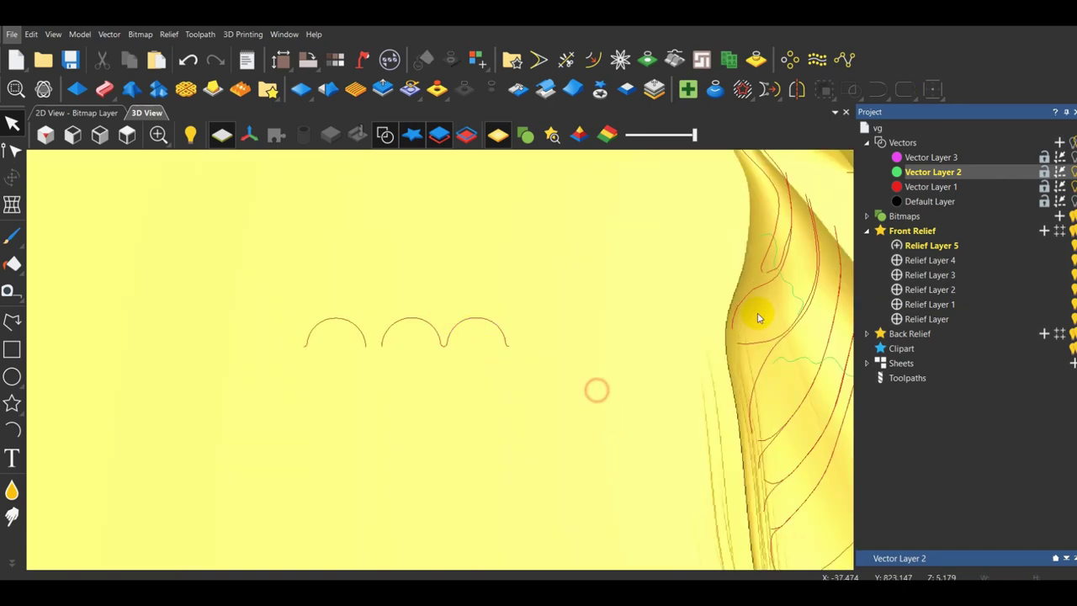
Move the leftmost arc out of the row into the open space between the other two arcs and the leaf.
click(782, 271)
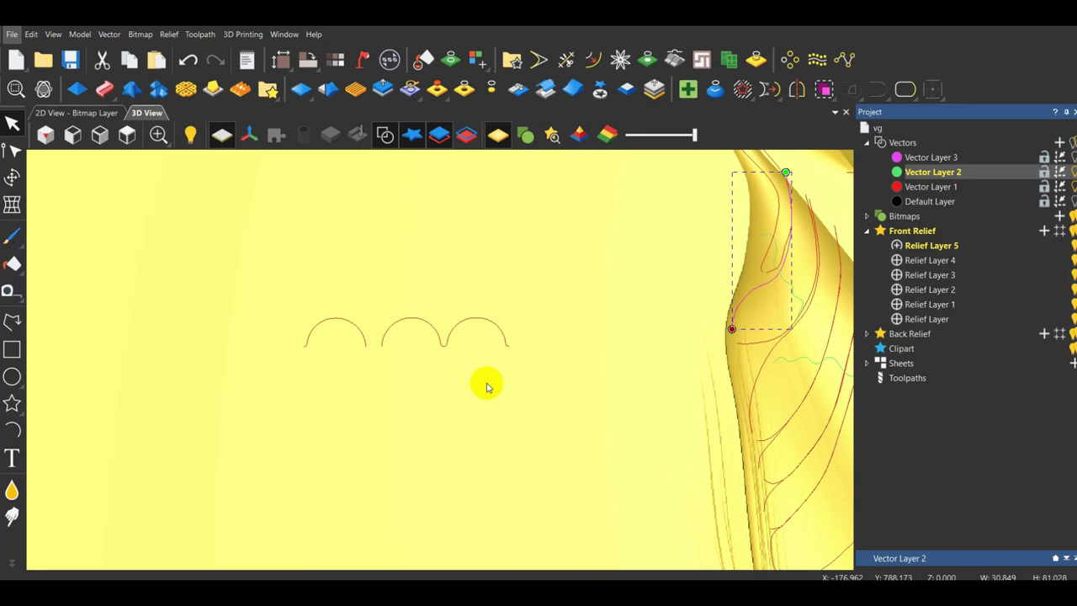
scroll(650, 373, down, 3)
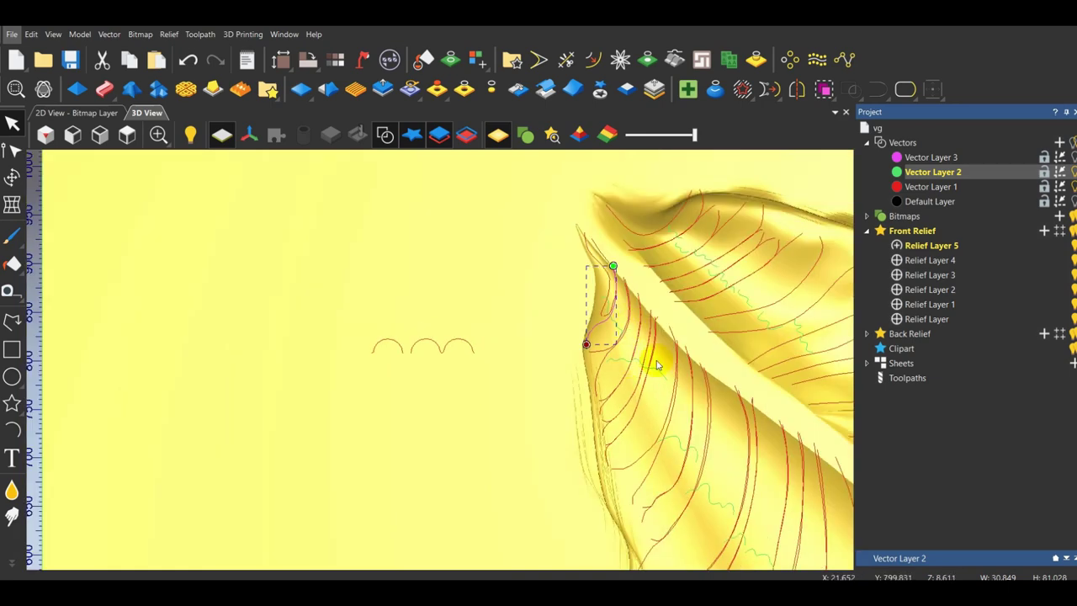
scroll(656, 364, up, 2)
scroll(387, 328, down, 1)
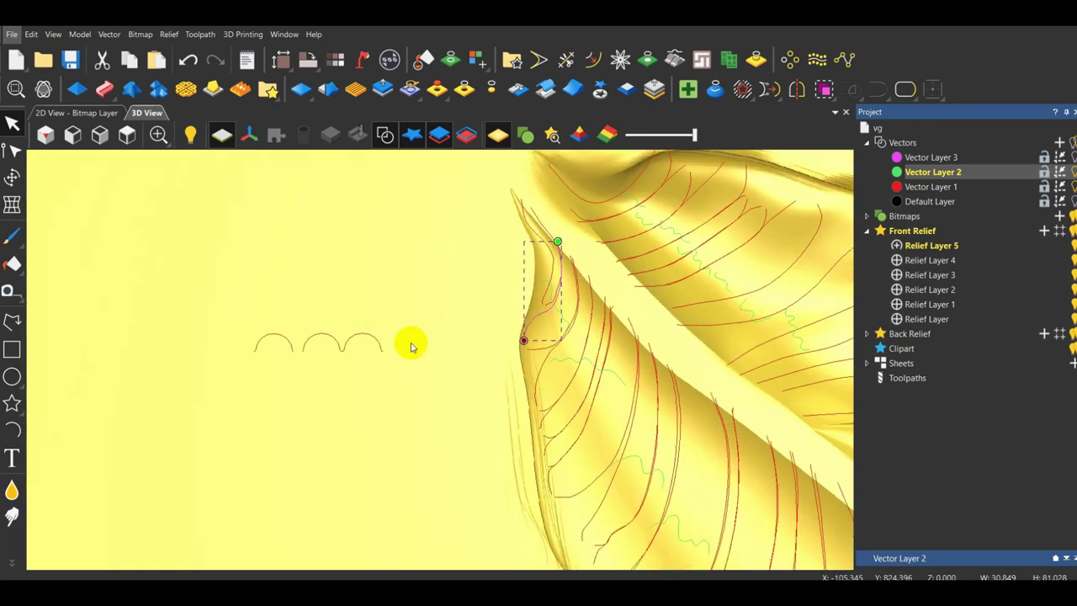
scroll(375, 346, up, 2)
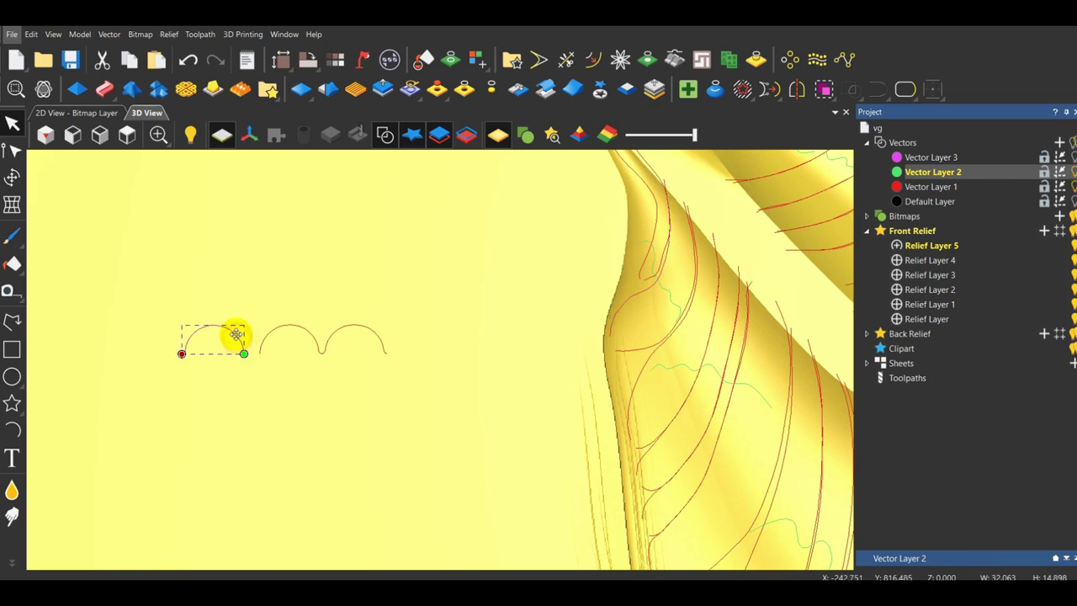
drag(234, 331, 498, 277)
scroll(656, 235, up, 2)
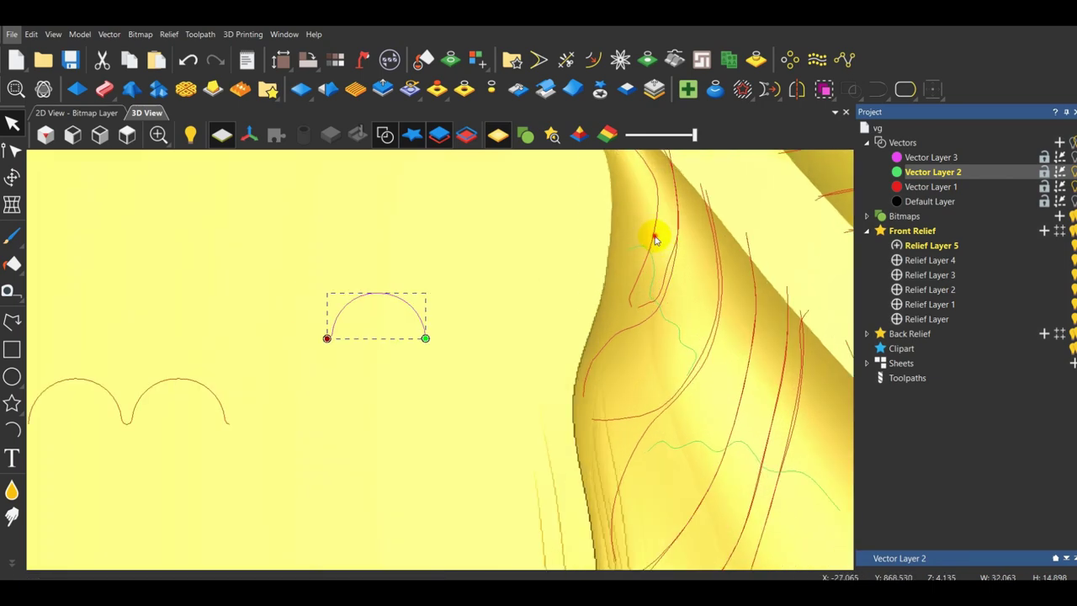
click(654, 236)
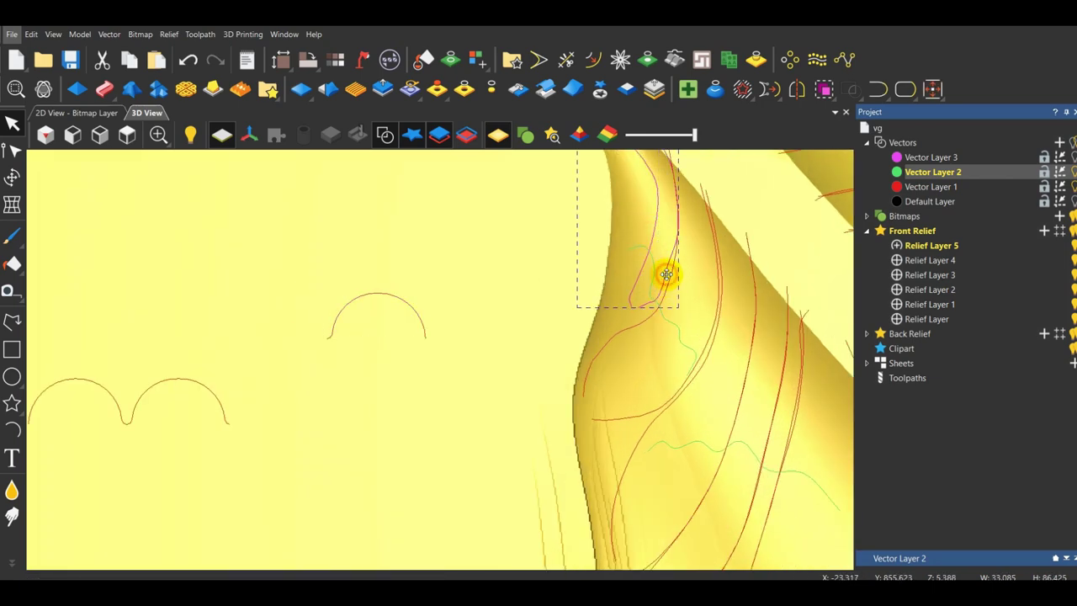
click(104, 88)
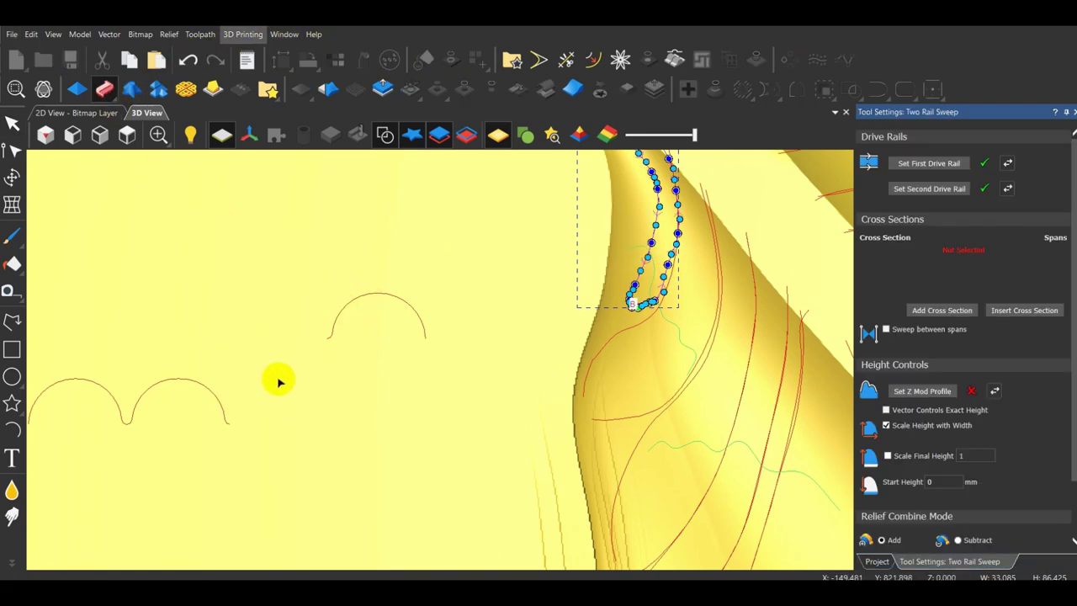
scroll(279, 382, down, 2)
click(212, 370)
scroll(210, 385, up, 3)
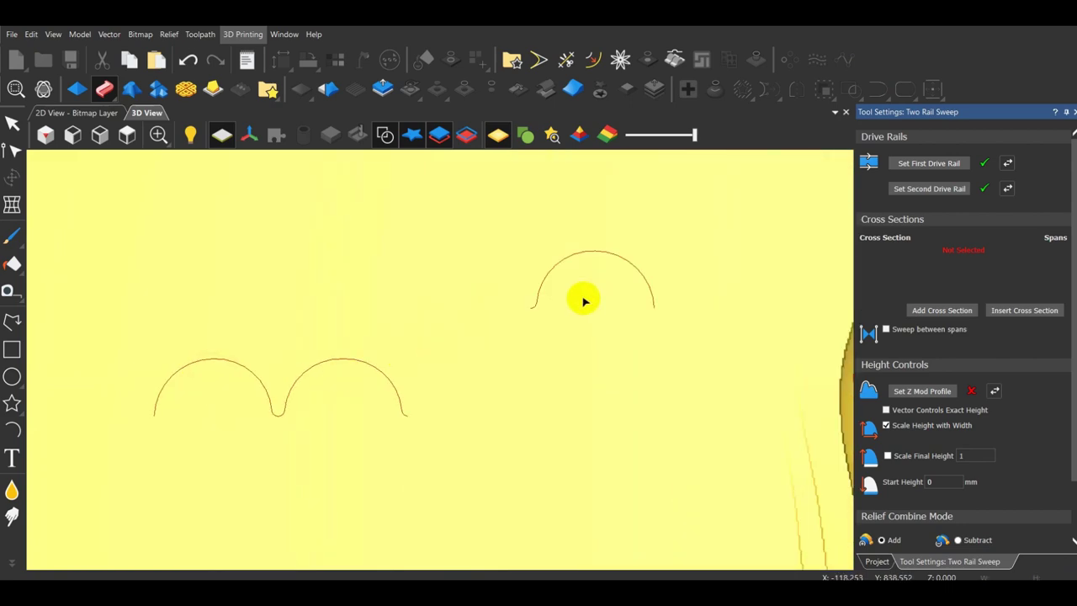
key(Escape)
Regroup the three arcs beside the leaf, placing the arc with two curled feet above the gap between the two single-footed ones.
click(532, 306)
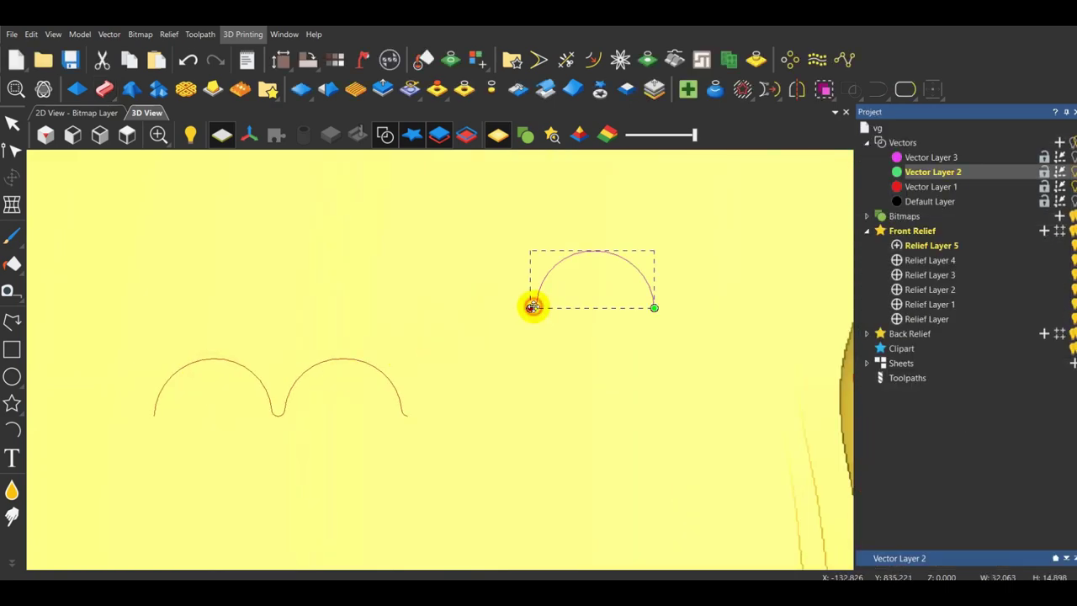
click(529, 330)
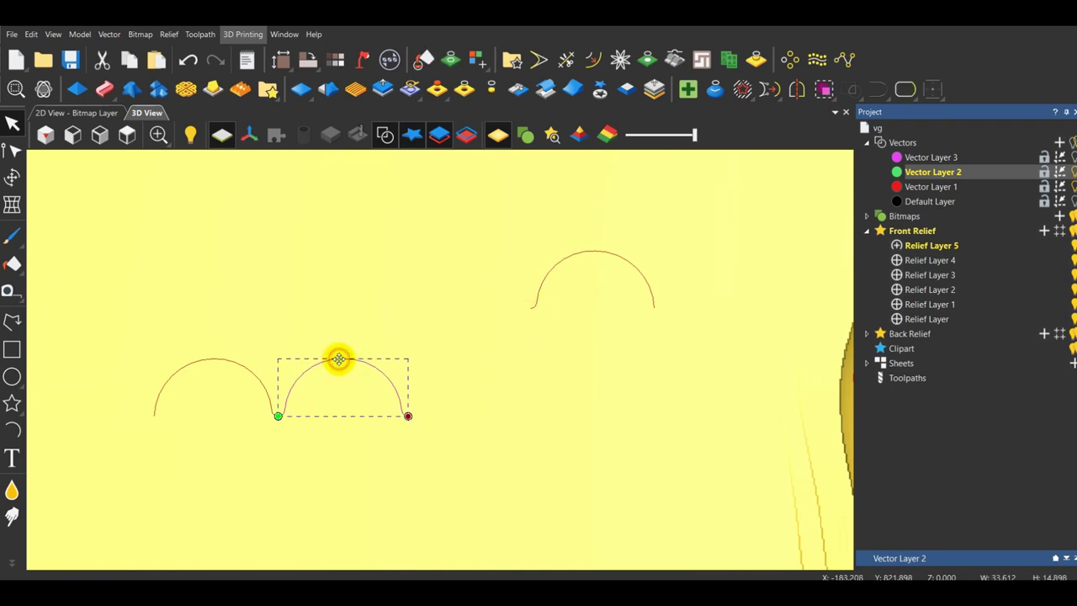
drag(339, 362, 531, 190)
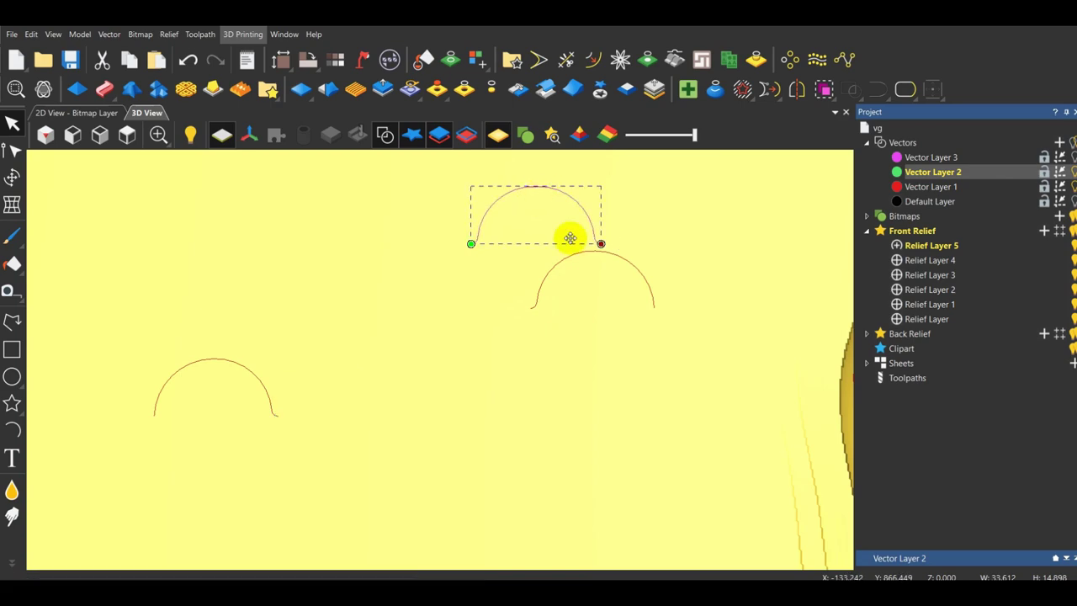
click(227, 359)
drag(217, 362, 436, 251)
scroll(531, 362, down, 3)
click(528, 357)
scroll(572, 337, down, 2)
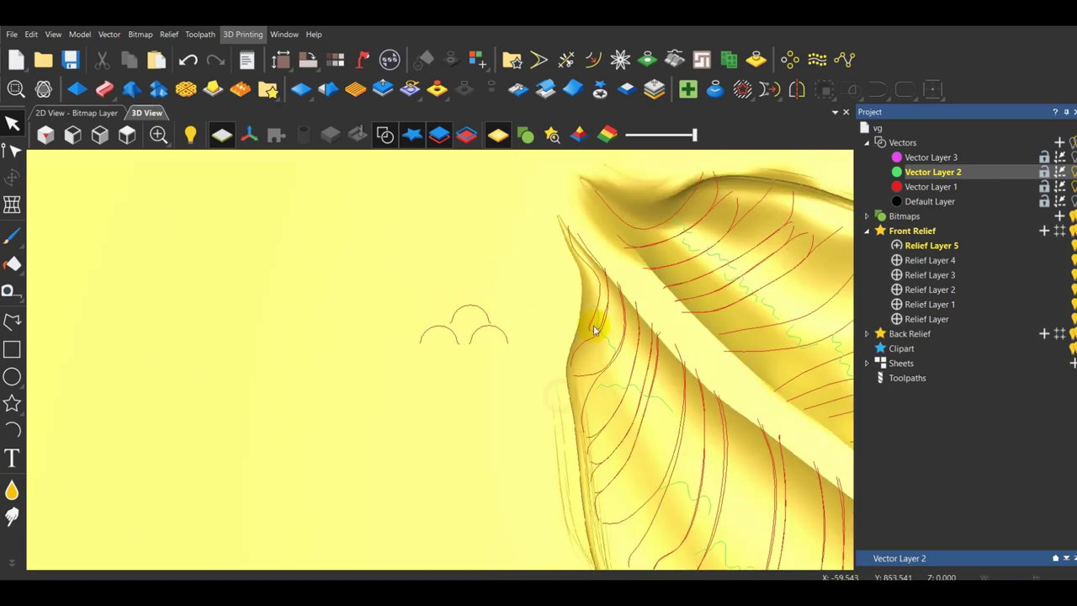
Duplicate the upper arc with two curled feet and place the copy directly above the original.
scroll(603, 317, up, 3)
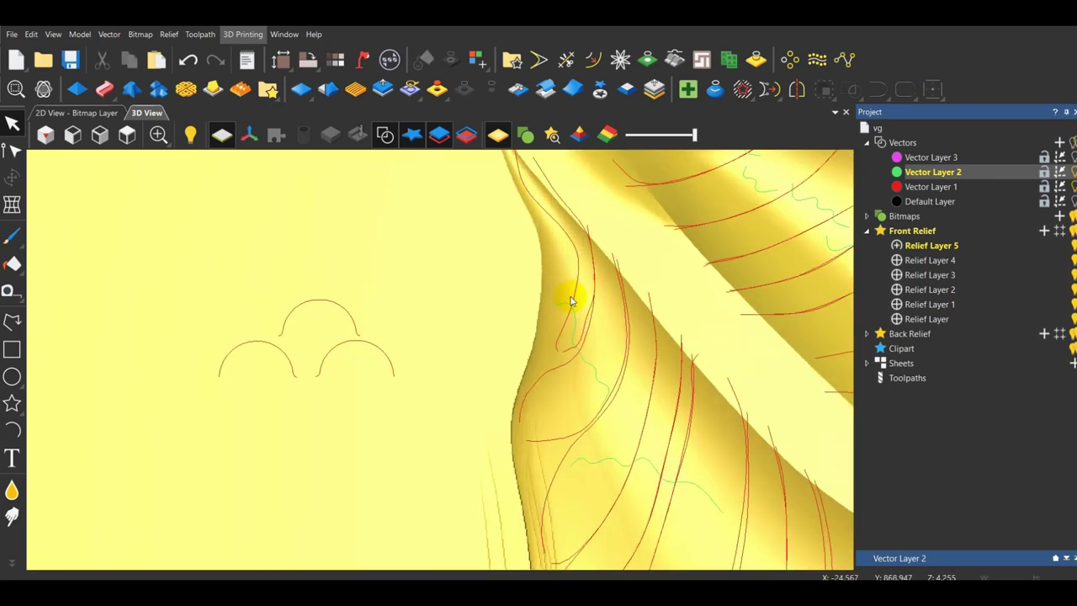
click(312, 301)
scroll(583, 319, up, 1)
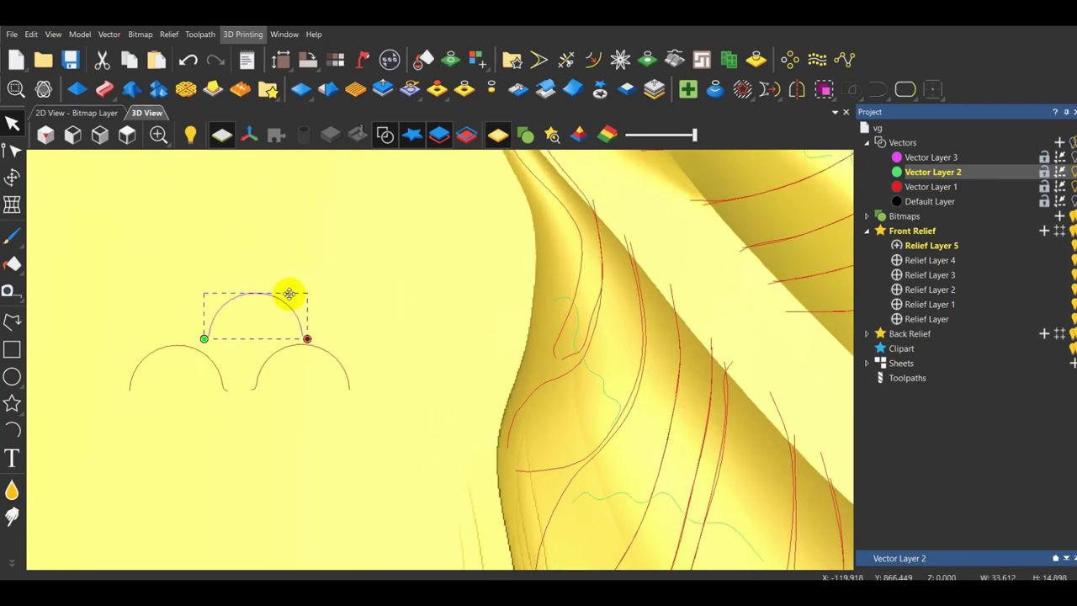
ctrl+shift+drag(278, 299, 294, 231)
Cut the copied arc at the nodes where its curled feet begin and delete both foot pieces.
click(15, 156)
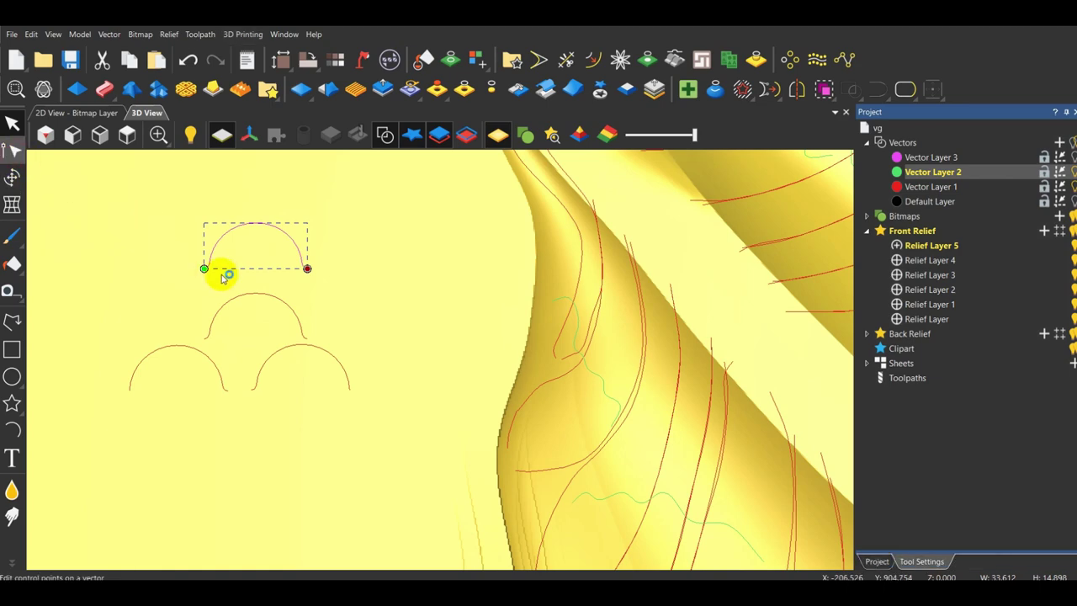
scroll(200, 264, up, 5)
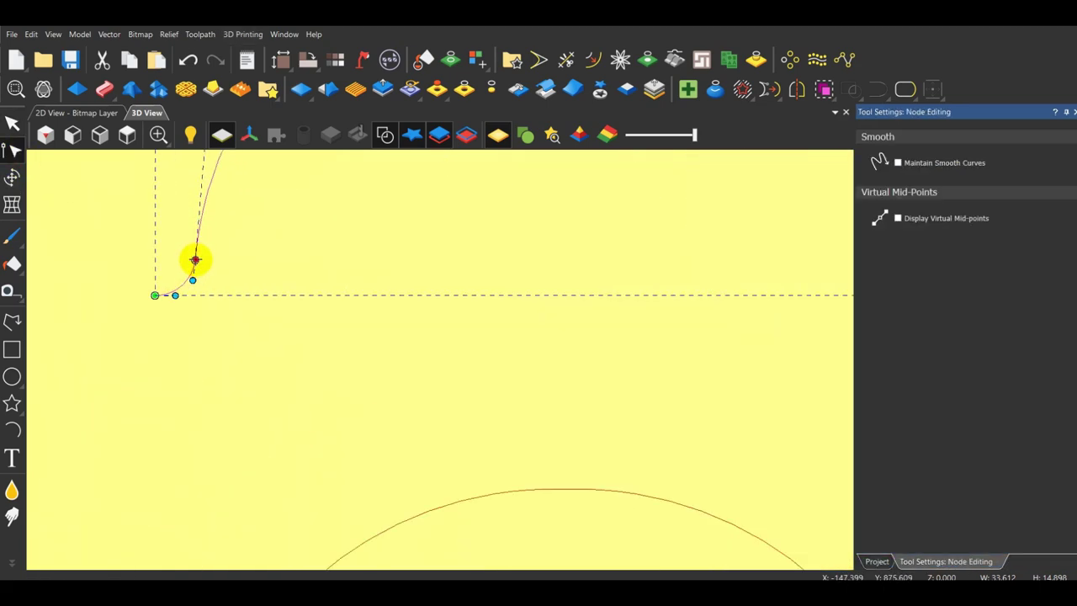
key(c)
scroll(195, 260, down, 1)
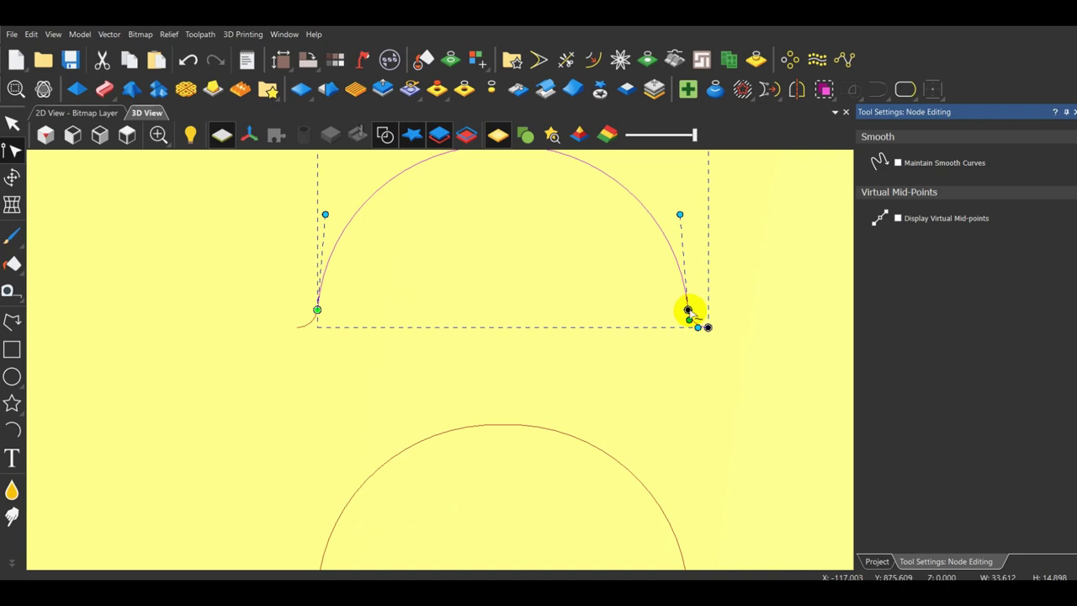
key(c)
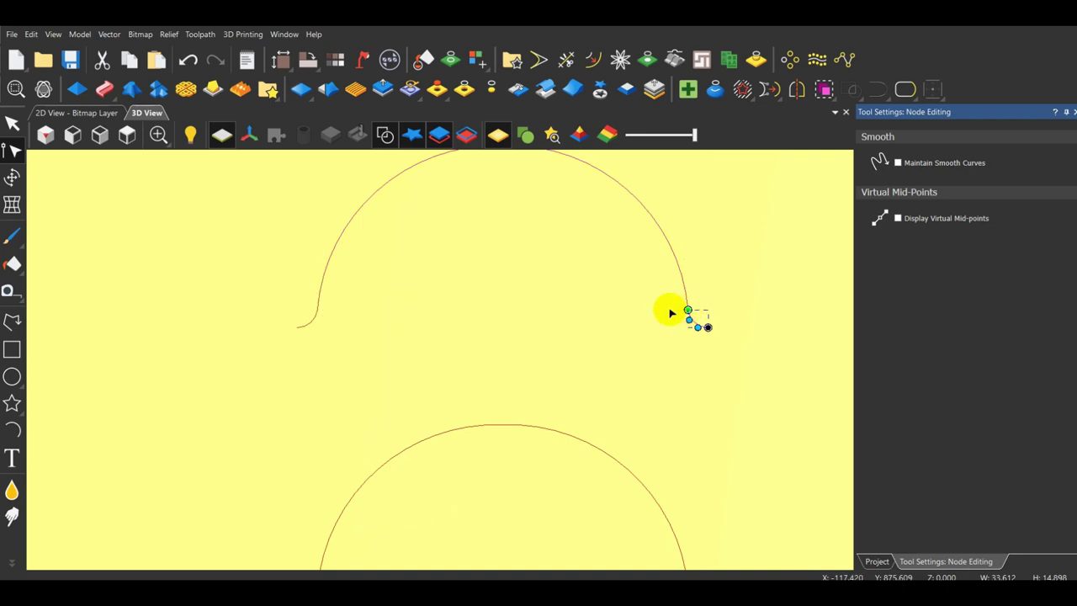
scroll(531, 312, down, 2)
key(Escape)
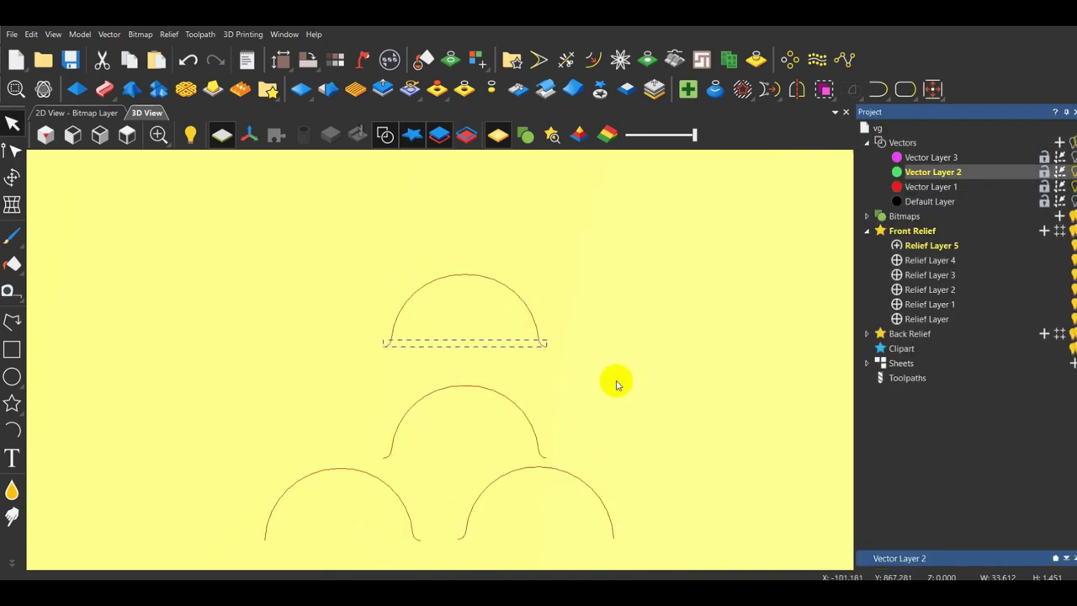
key(Delete)
Start a two-rail sweep using the two red strands at the leaf's upper tip as drive rails.
scroll(492, 349, down, 5)
scroll(629, 397, up, 1)
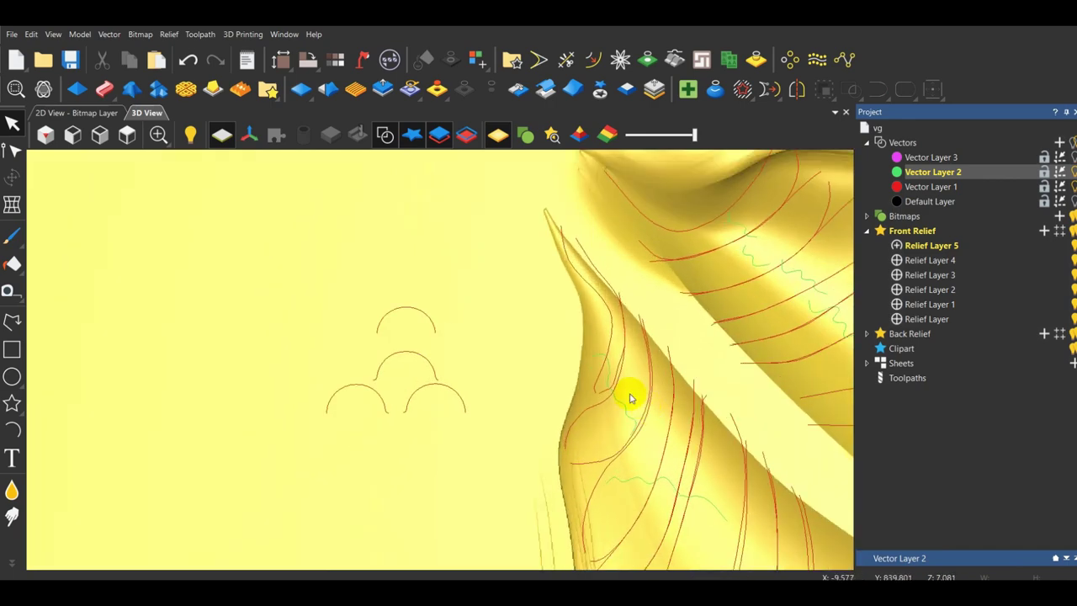
click(611, 351)
scroll(622, 362, up, 2)
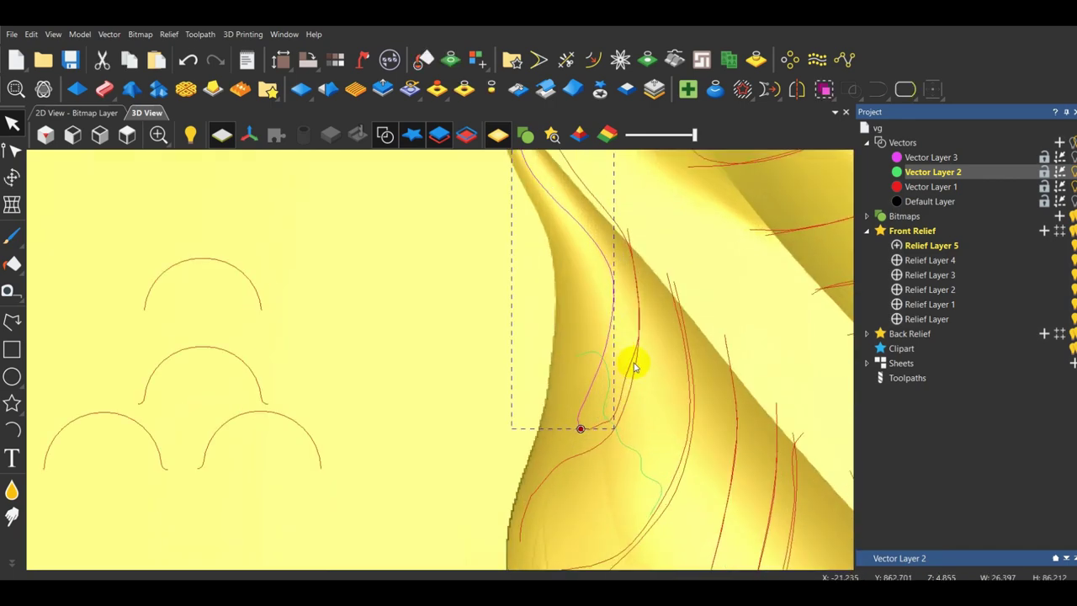
scroll(630, 363, down, 3)
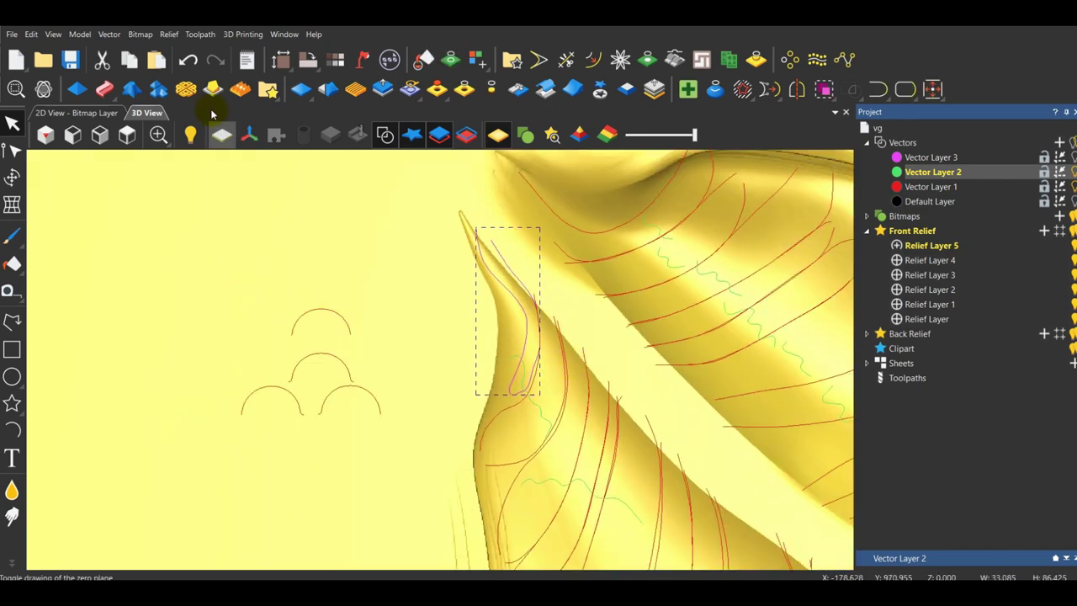
scroll(312, 411, up, 2)
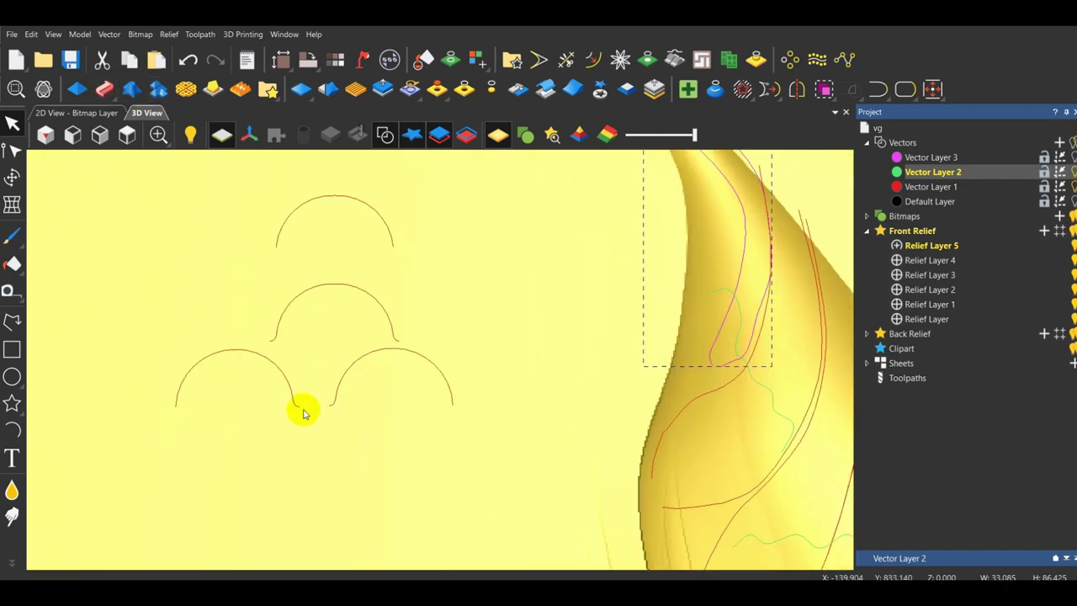
scroll(304, 408, down, 1)
scroll(719, 265, up, 1)
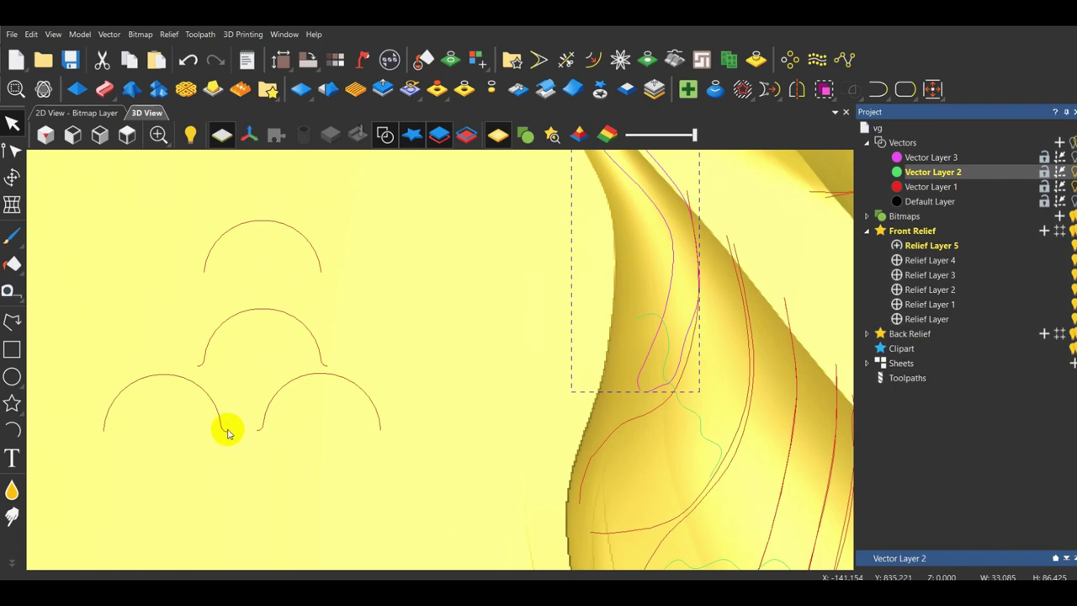
click(104, 90)
scroll(609, 349, down, 1)
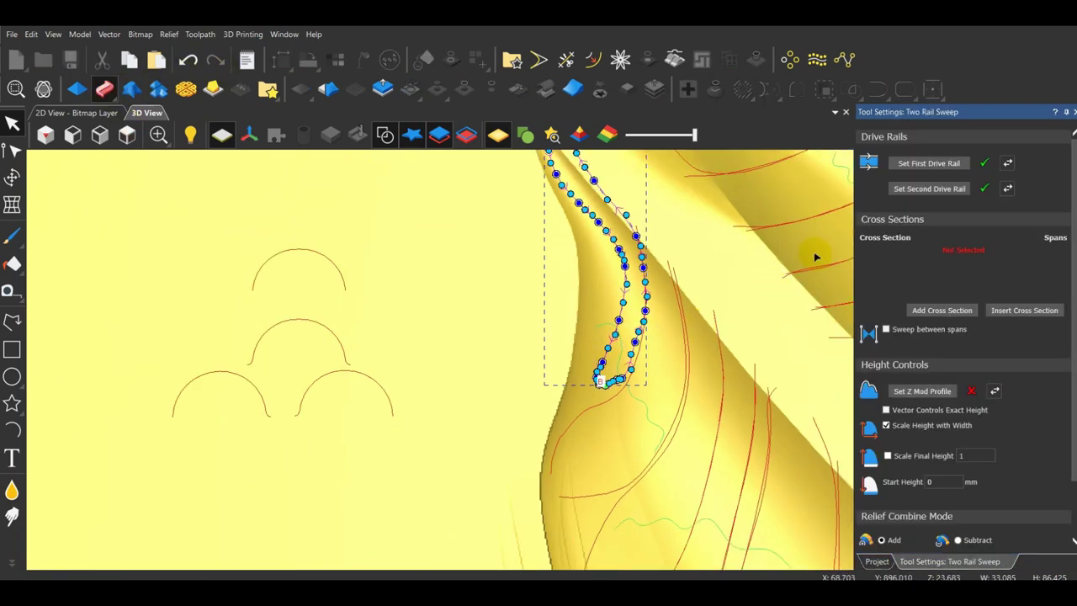
Reverse the drive rails to start at the strand's lower end, add the lower-left arc as cross section and inspect the sweep preview.
scroll(685, 256, down, 2)
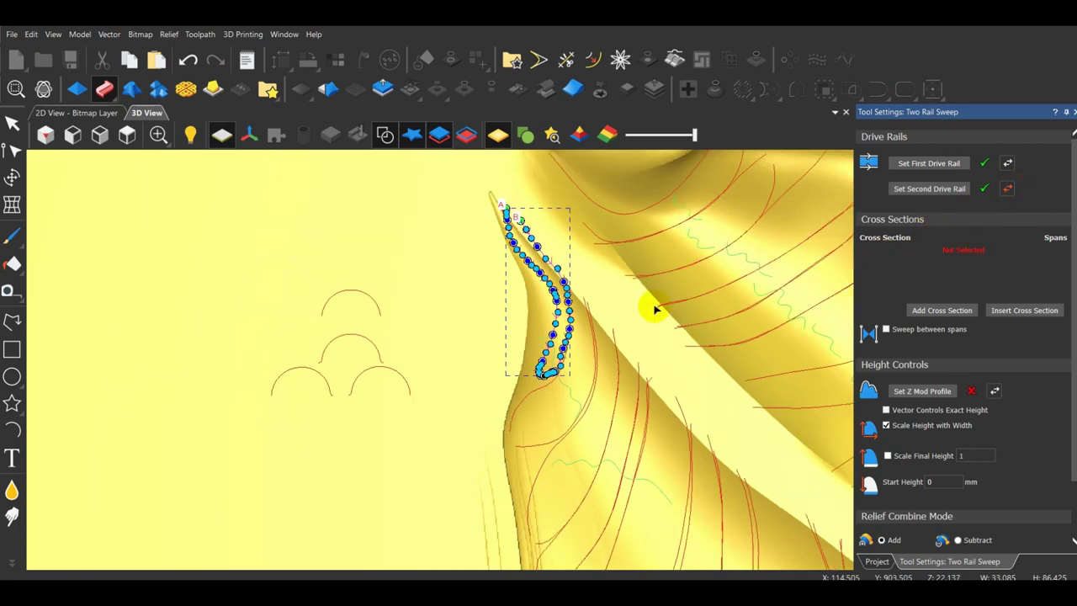
click(1008, 193)
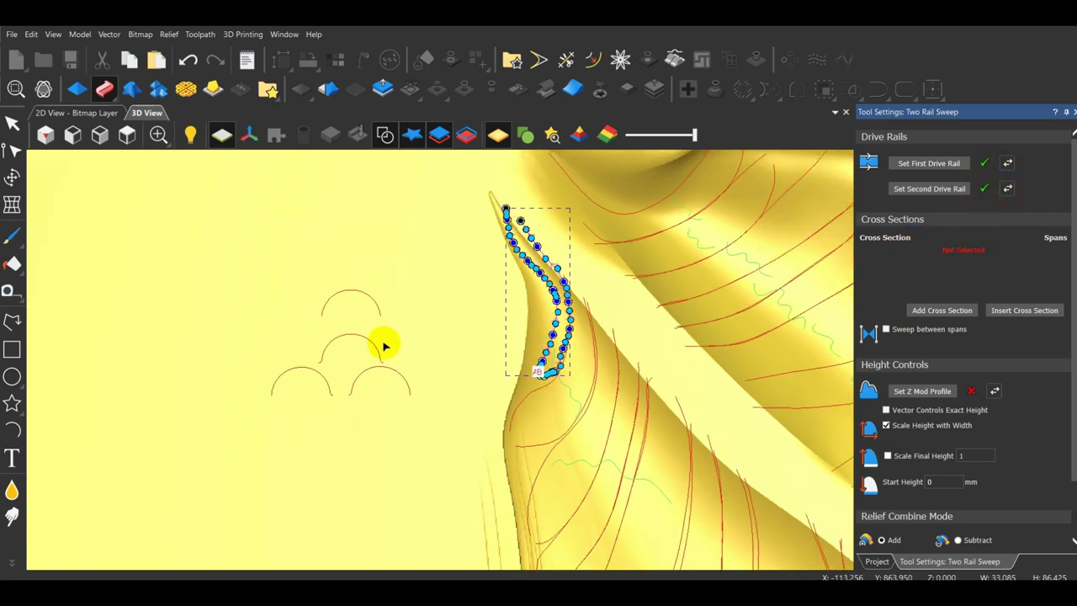
click(326, 380)
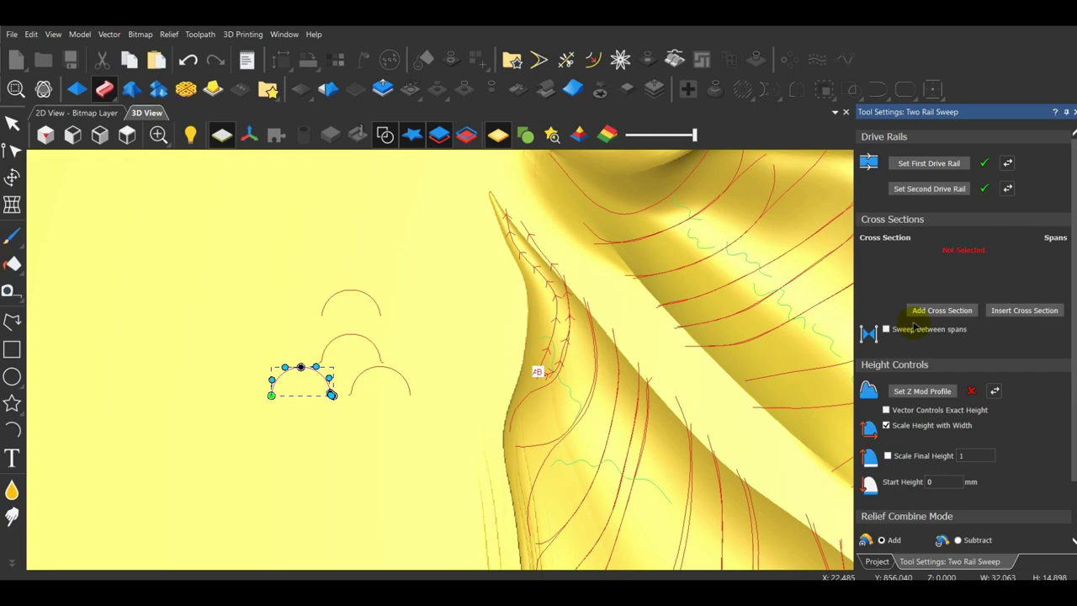
click(957, 311)
scroll(545, 303, up, 3)
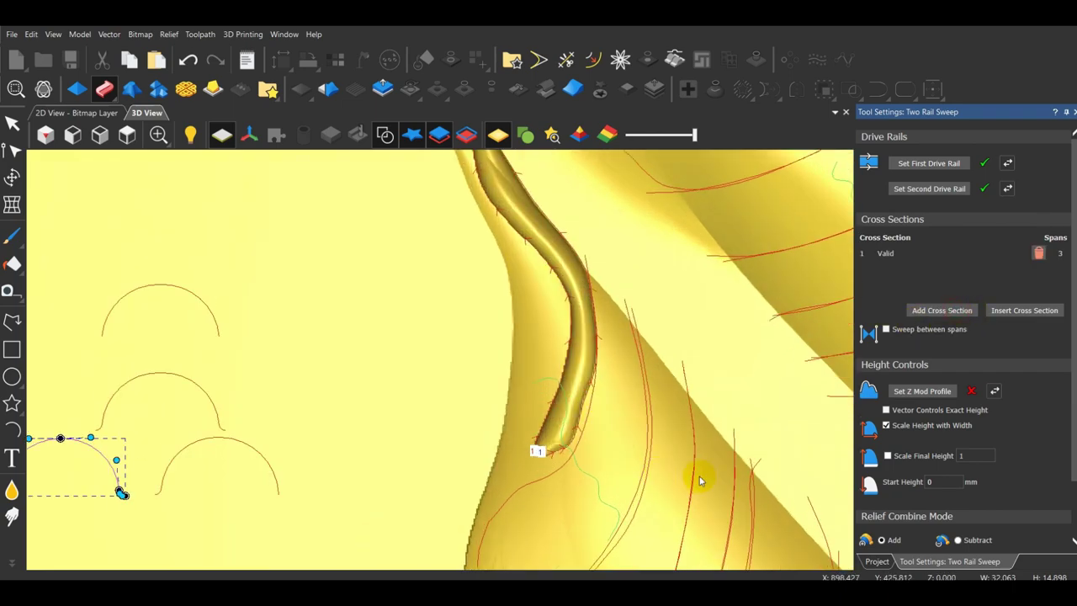
drag(700, 481, 508, 361)
scroll(543, 276, up, 2)
scroll(485, 283, up, 4)
drag(616, 382, 385, 344)
scroll(386, 306, down, 4)
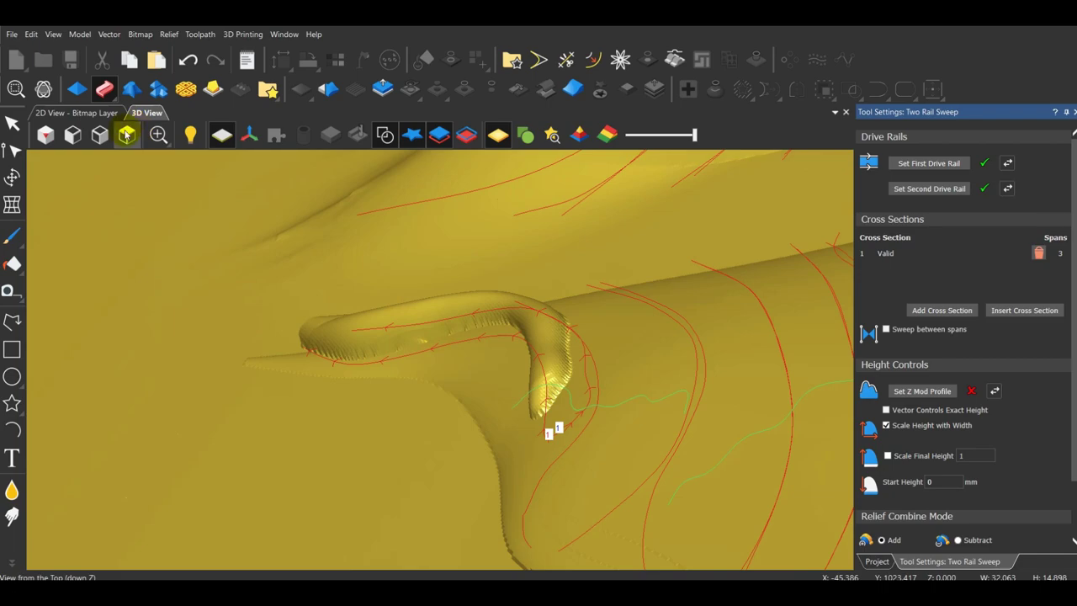
scroll(387, 202, up, 8)
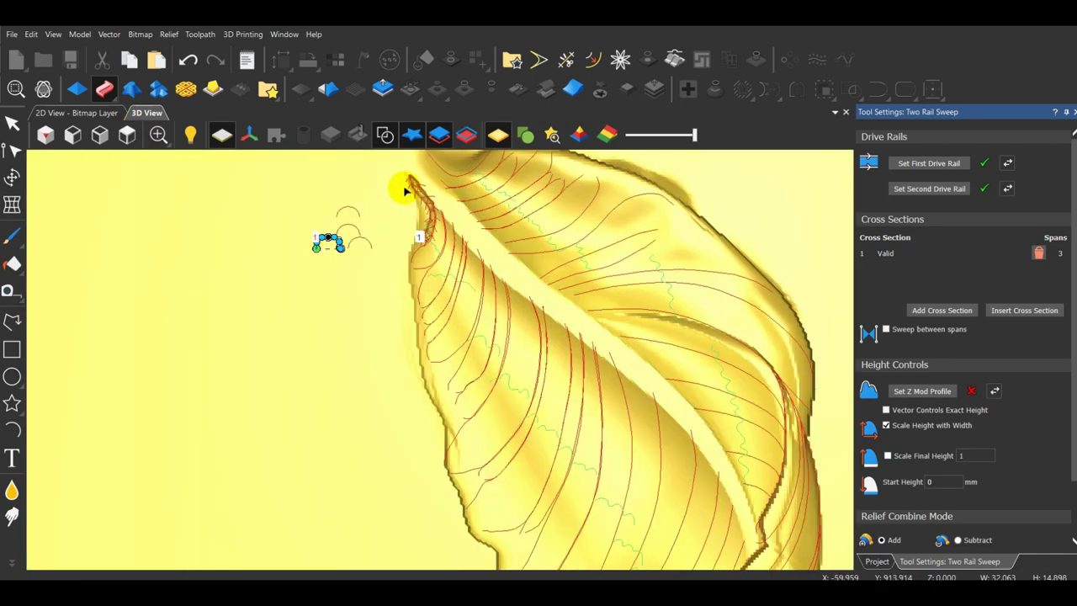
Close the two-rail sweep and hide Relief Layers 4, 3 and 2.
click(1074, 111)
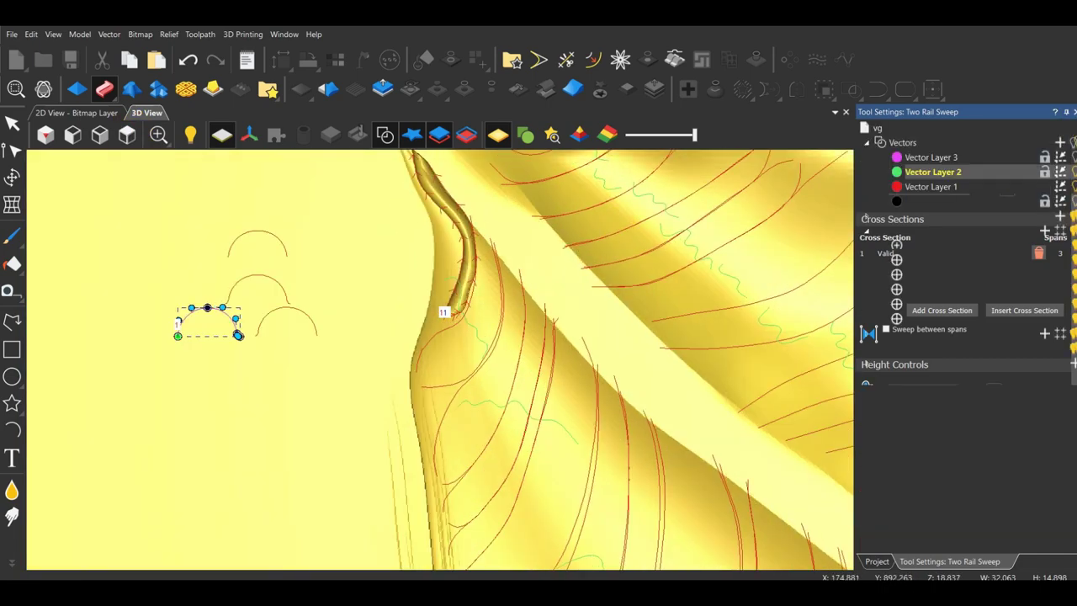
click(1073, 261)
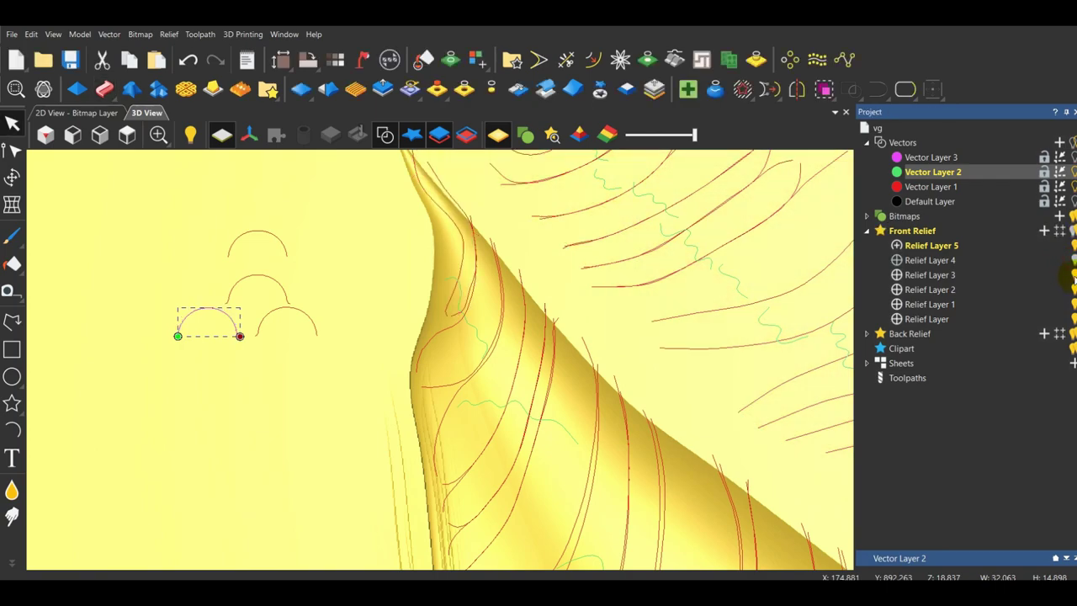
click(1074, 291)
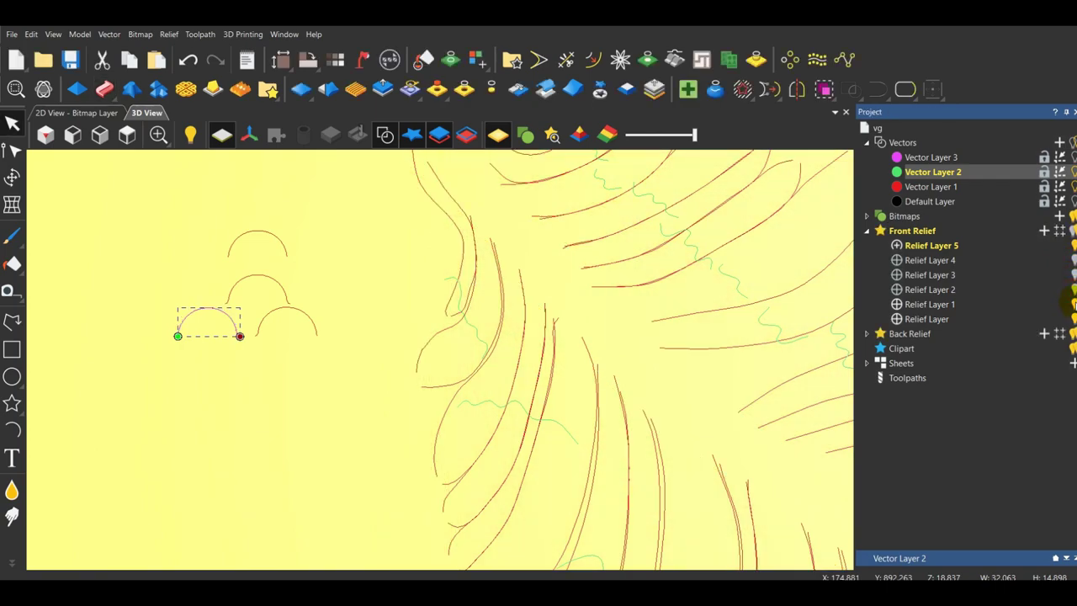
Try the two-rail sweep again on the tip strands with the lower-left arc as cross section, examine the preview's edges, and close it.
scroll(461, 277, up, 2)
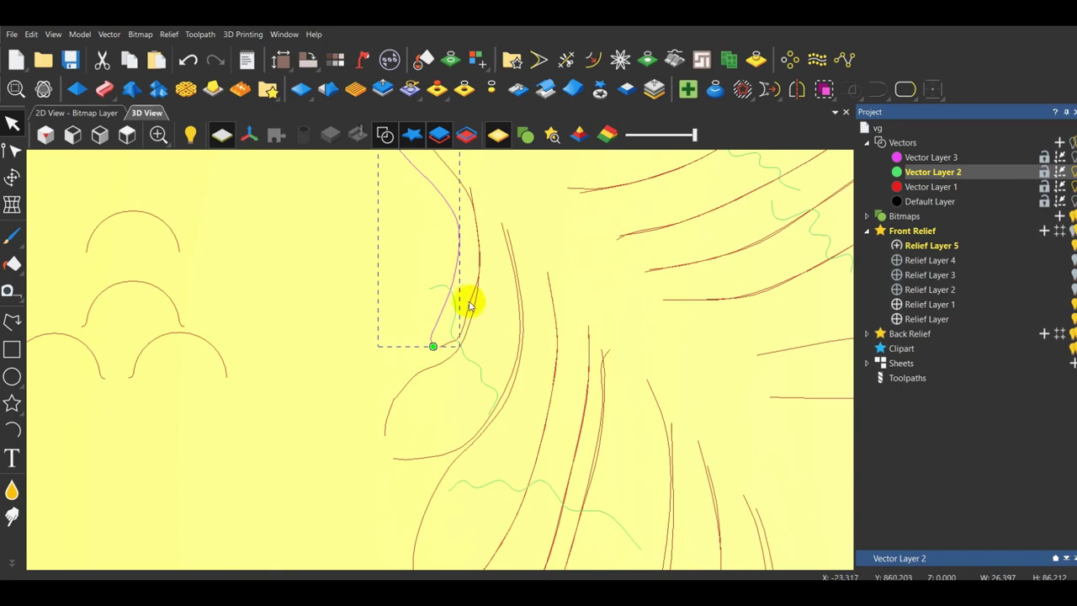
click(105, 90)
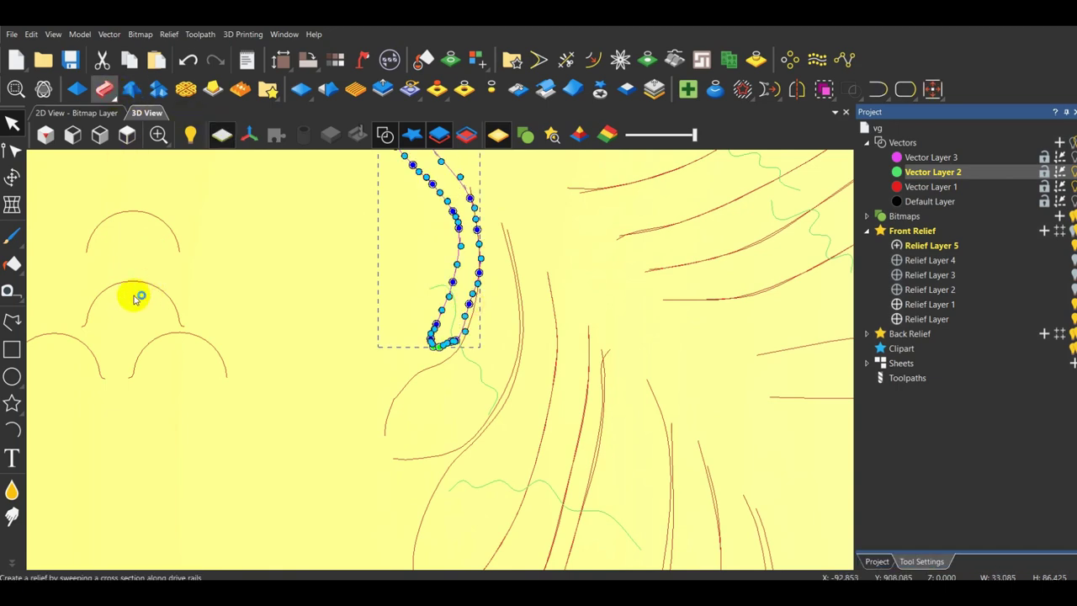
click(86, 345)
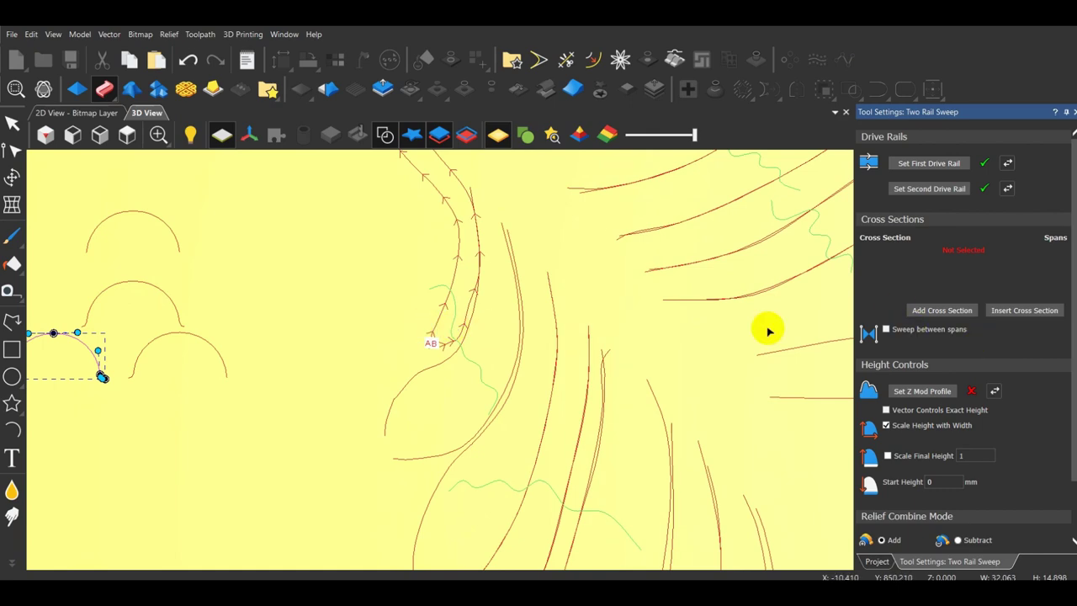
click(927, 314)
scroll(446, 344, up, 5)
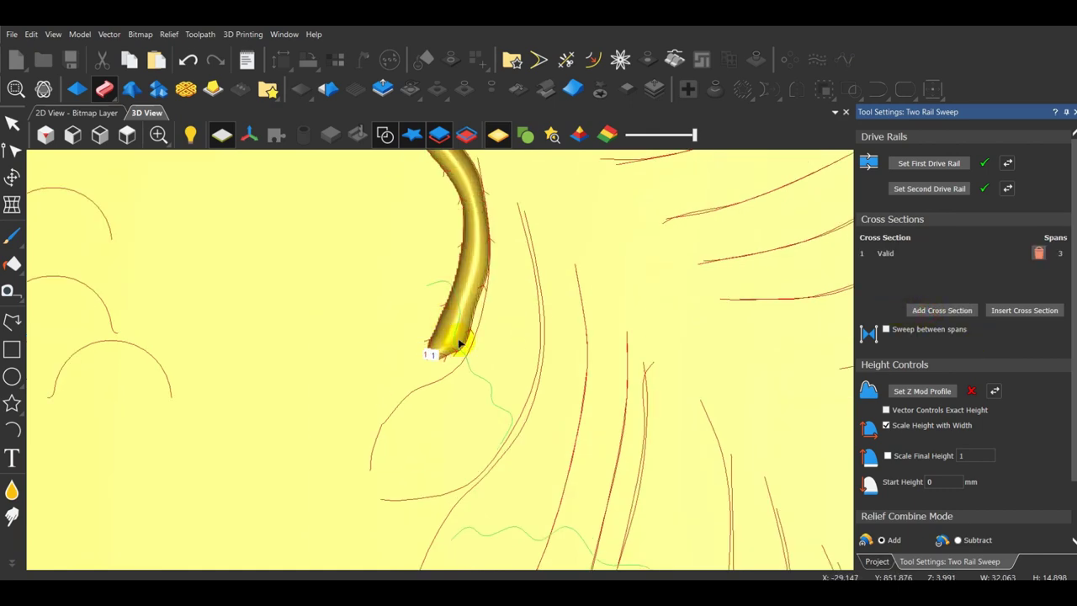
drag(555, 420, 625, 267)
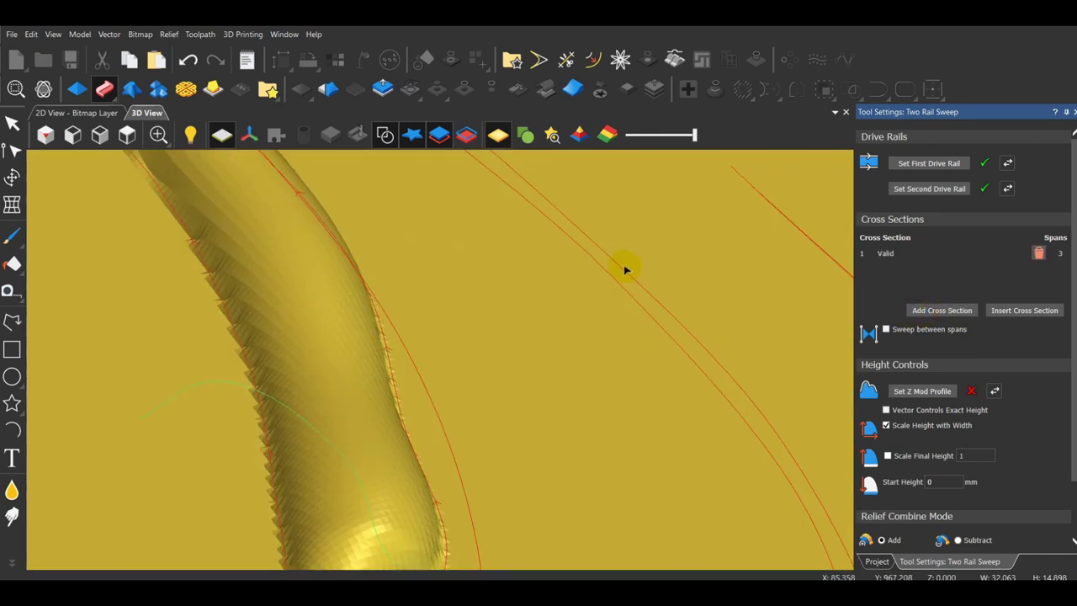
scroll(584, 301, down, 5)
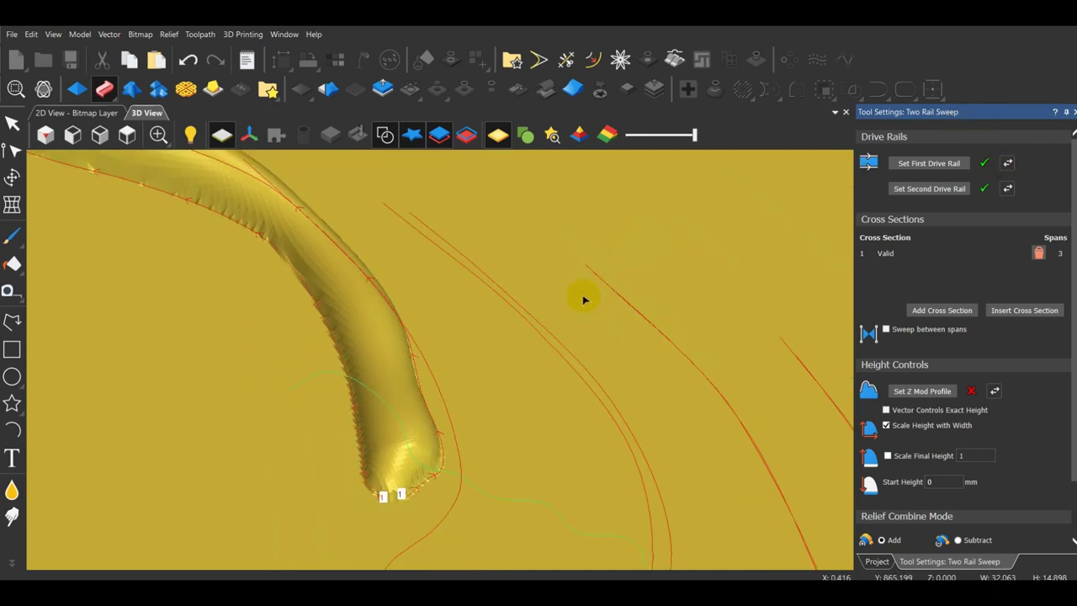
scroll(493, 410, up, 5)
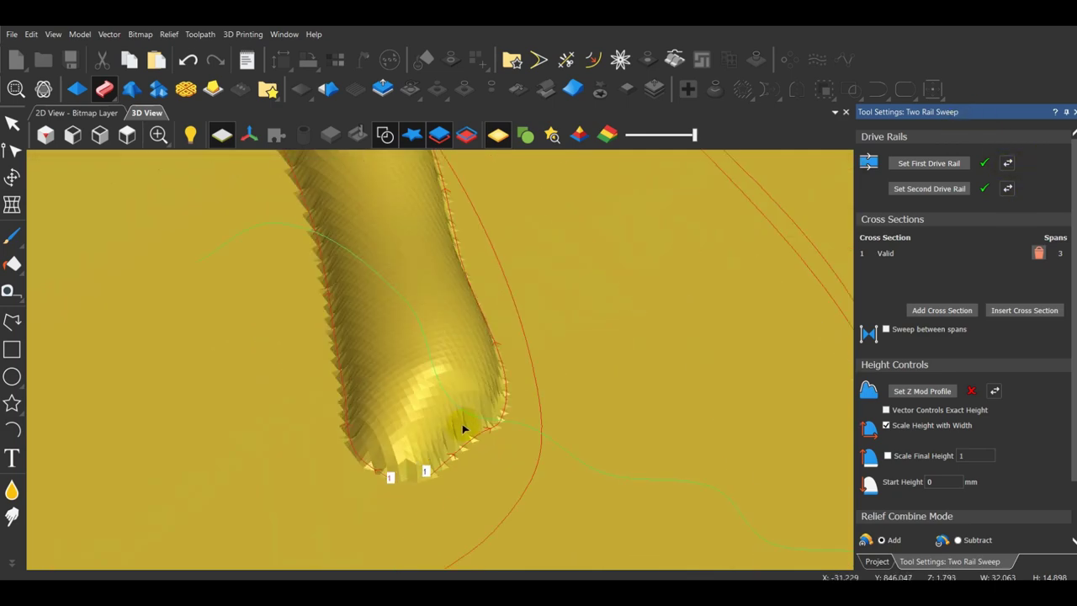
scroll(540, 360, down, 3)
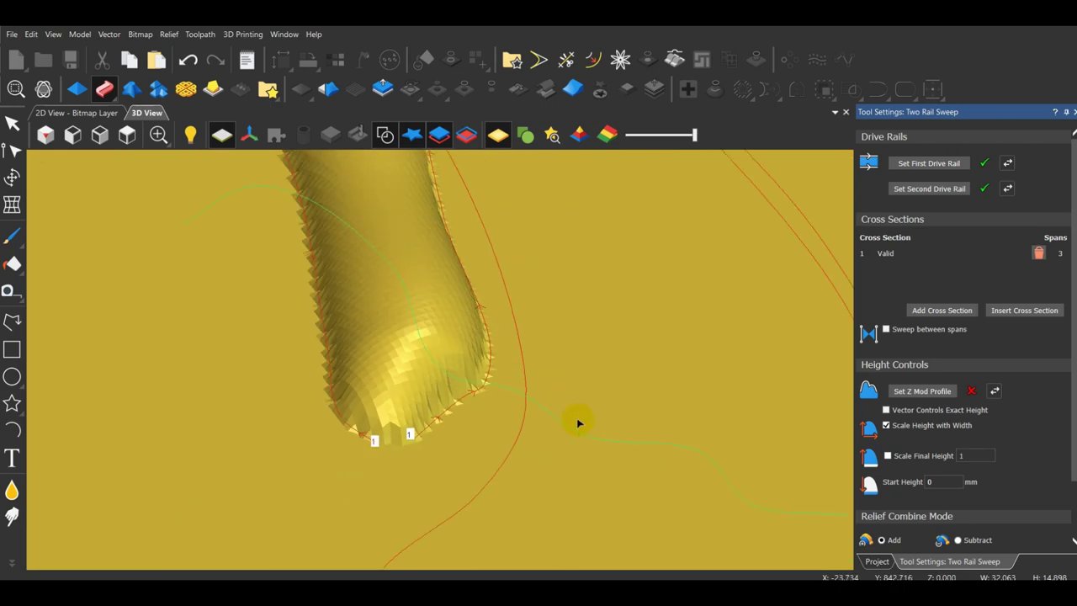
click(1074, 113)
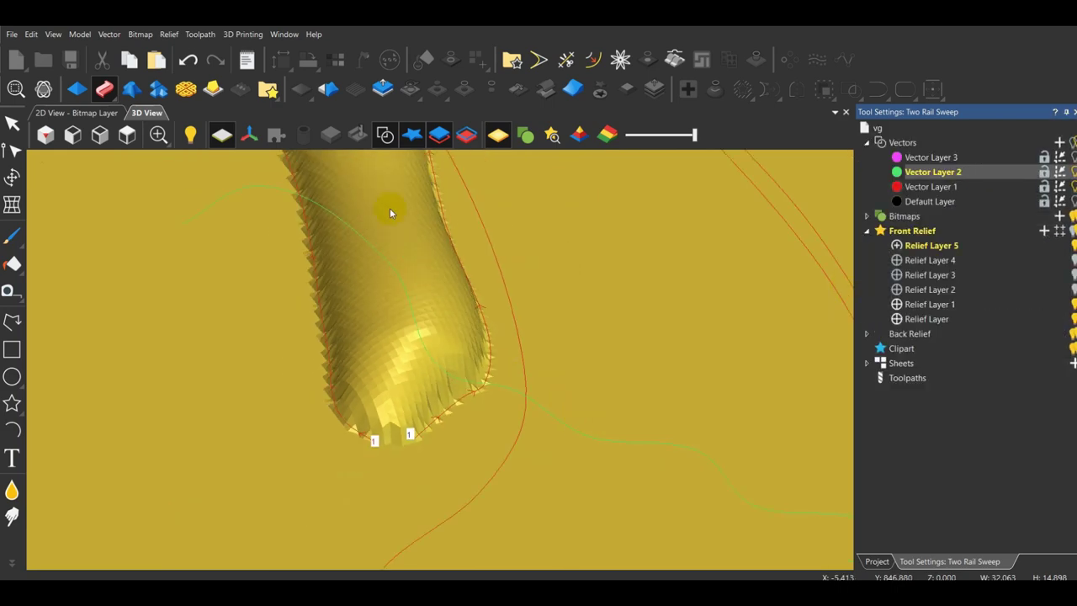
click(131, 138)
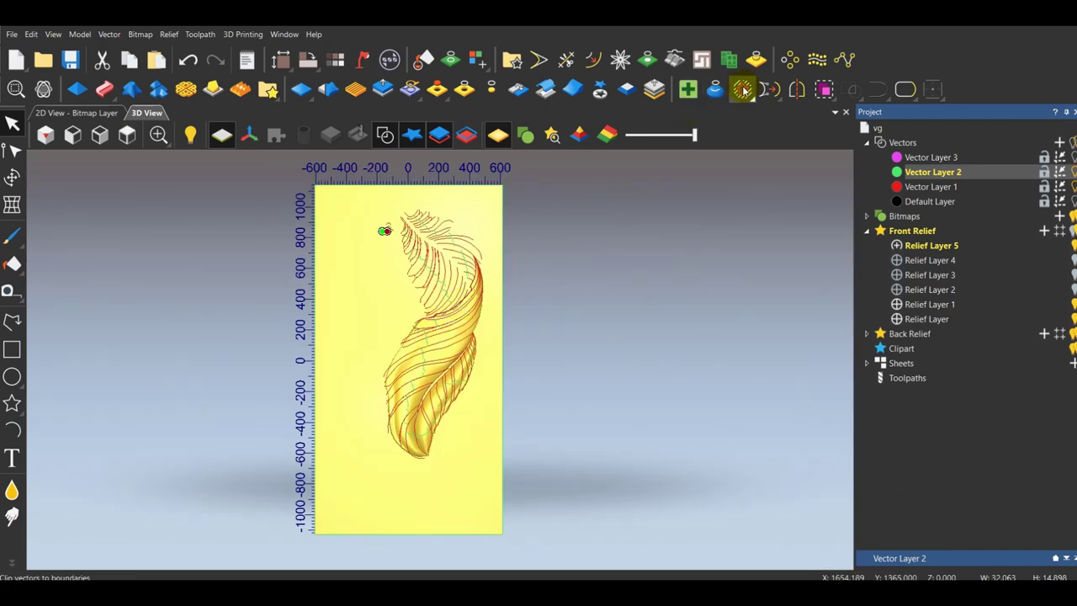
Join the segments of the lower-left arc and the arc with two curled feet at their coincident nodes.
click(879, 91)
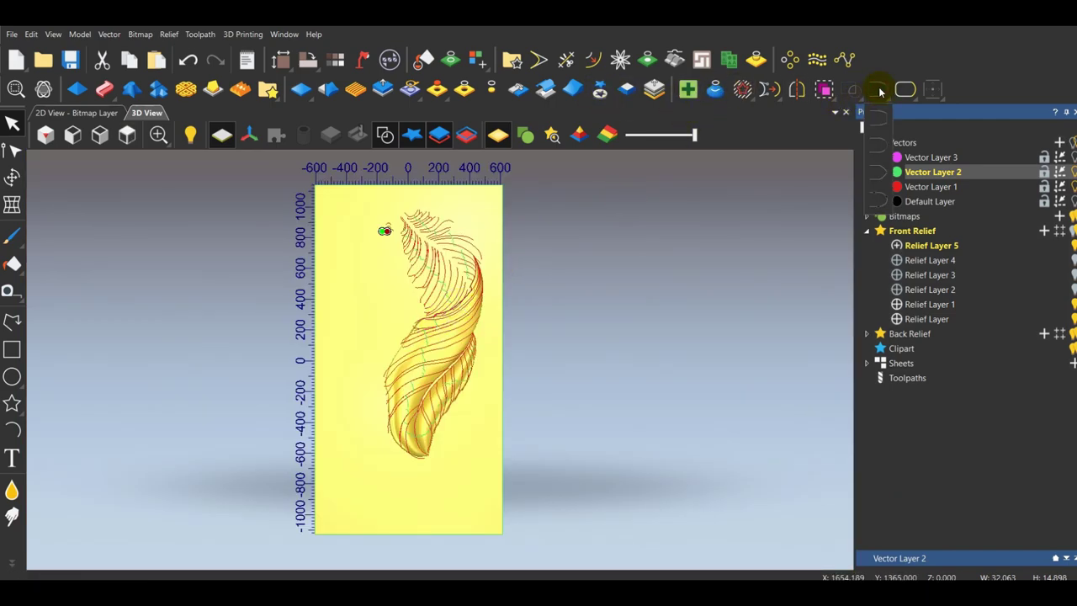
click(428, 217)
scroll(427, 217, up, 5)
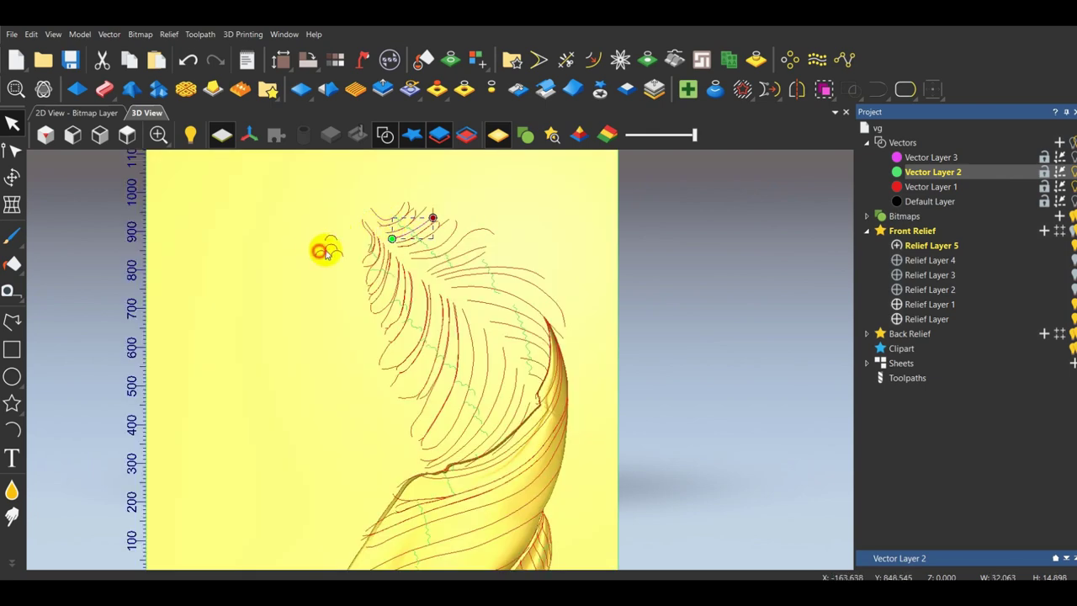
click(326, 252)
shift+click(334, 247)
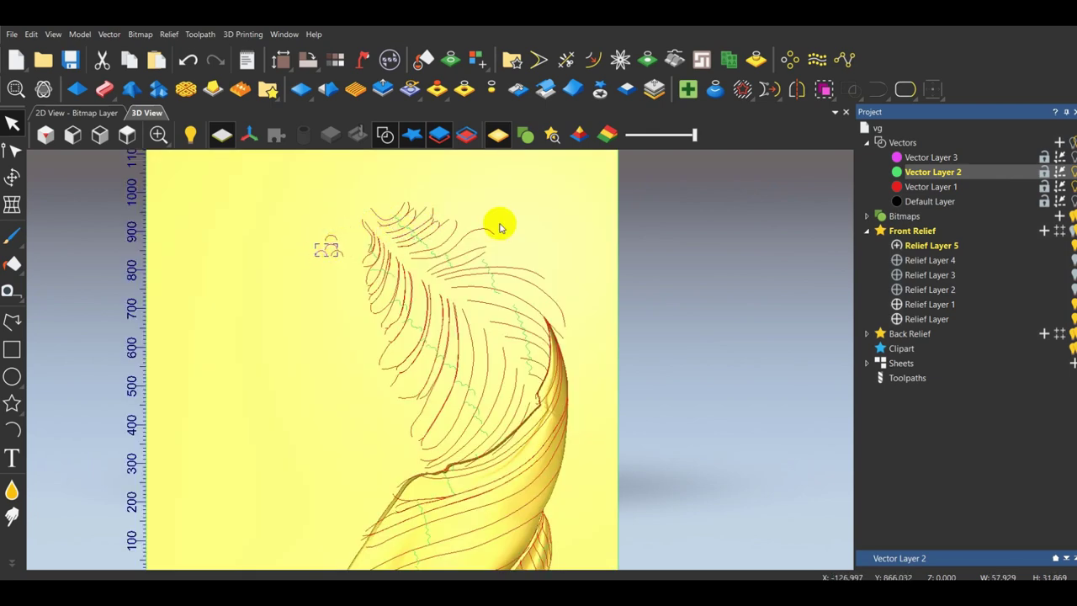
click(873, 90)
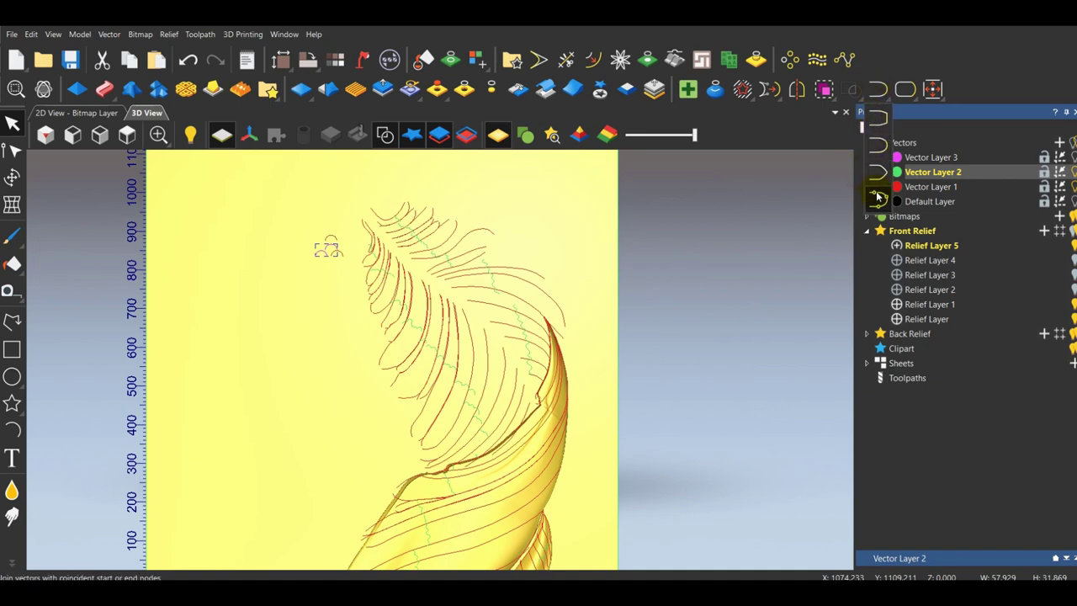
click(877, 195)
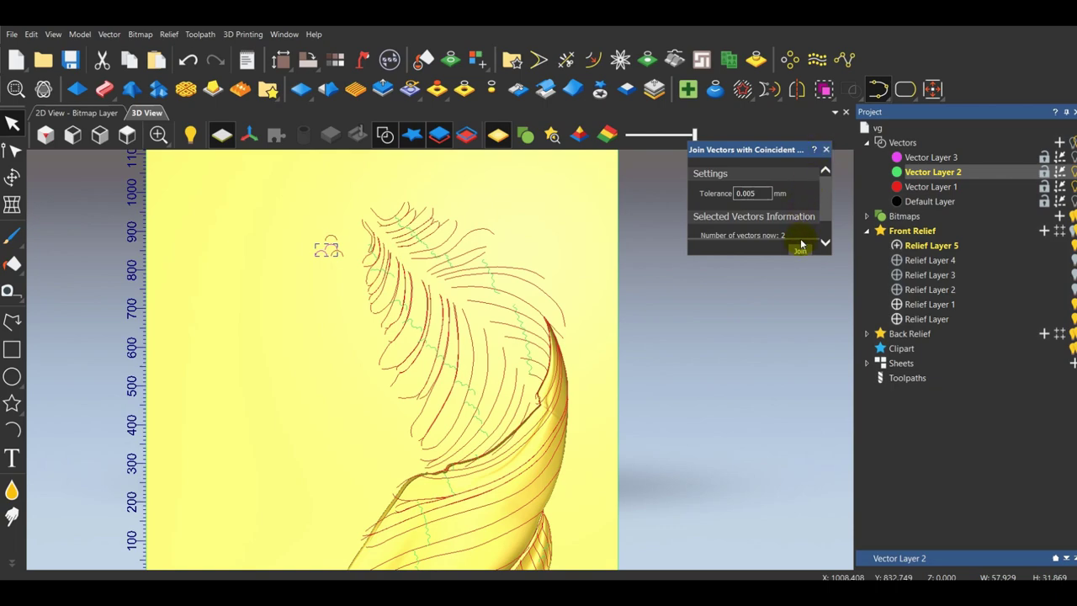
click(829, 150)
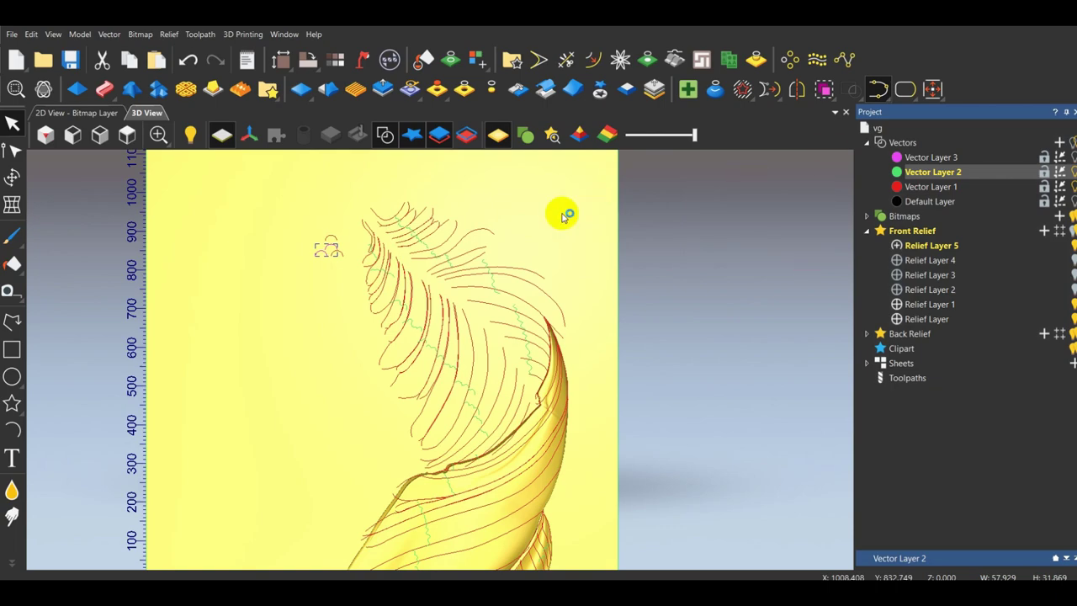
click(562, 213)
Accept the model size with the image size method and create a greyscale bitmap from the relief.
scroll(328, 246, up, 5)
scroll(432, 212, down, 2)
scroll(464, 250, up, 3)
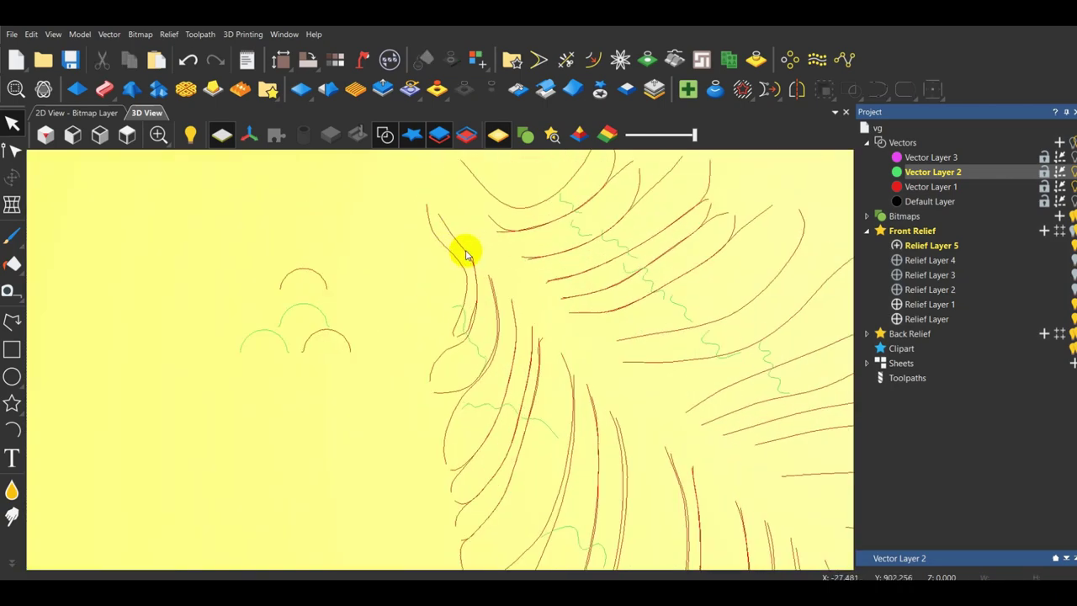
click(280, 62)
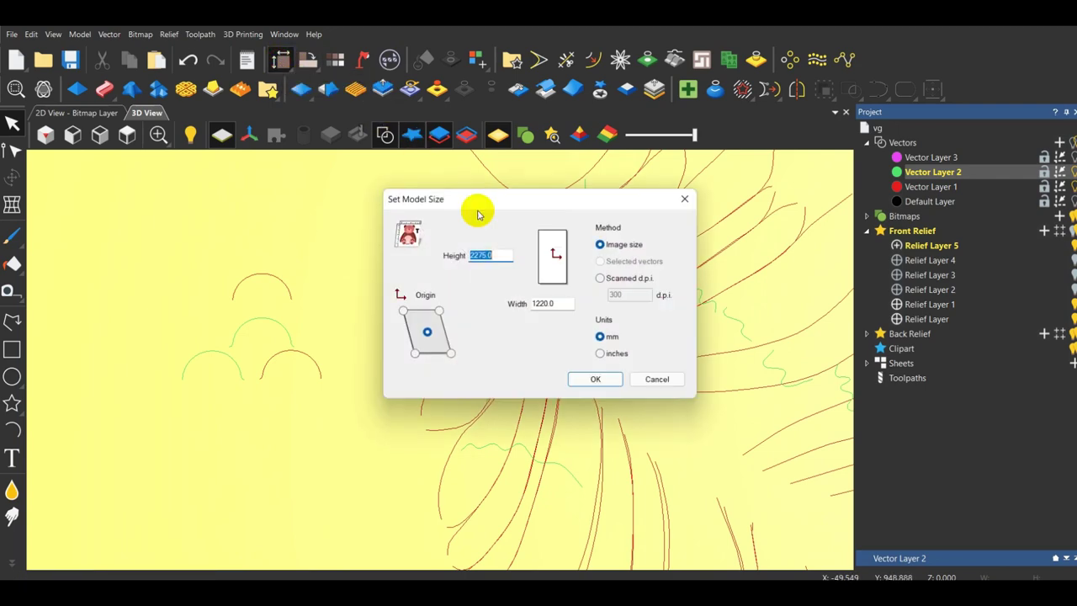
click(596, 376)
click(339, 63)
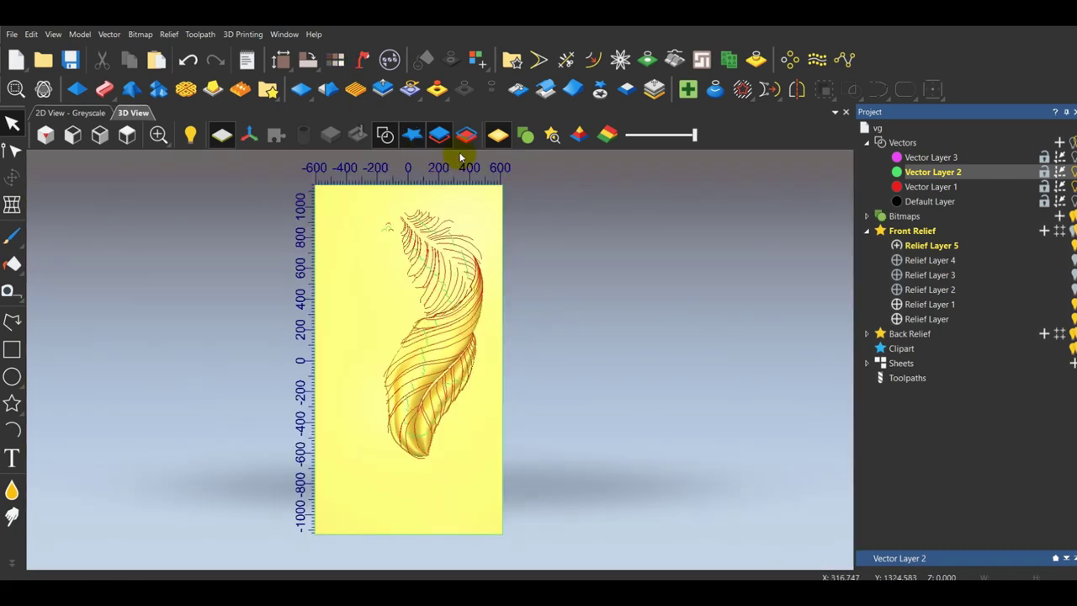
Adjust the model's resolution and accept the irreversible change.
click(283, 62)
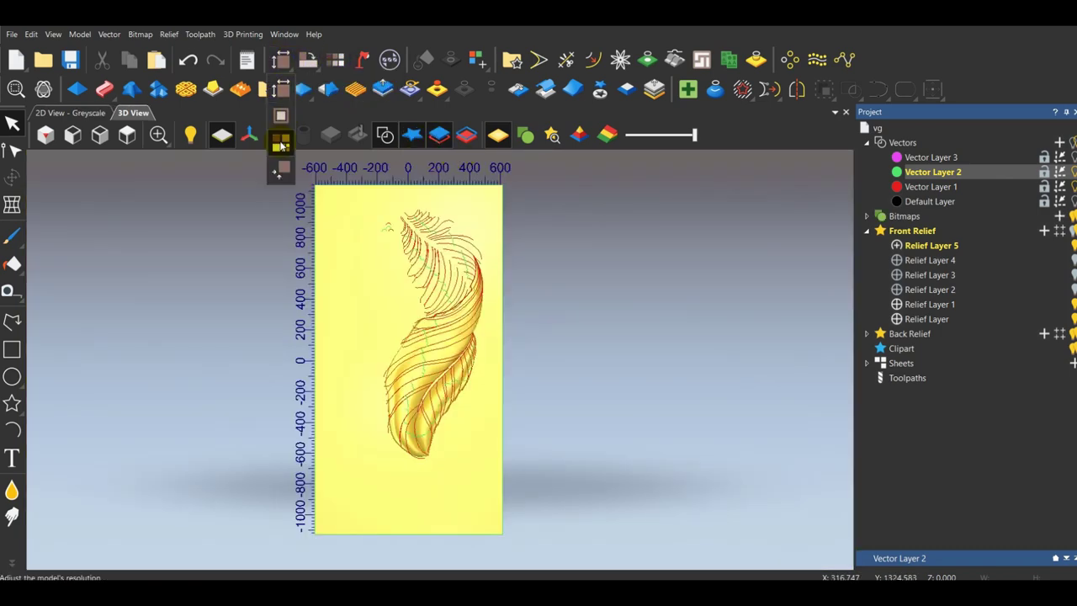
drag(281, 147, 279, 143)
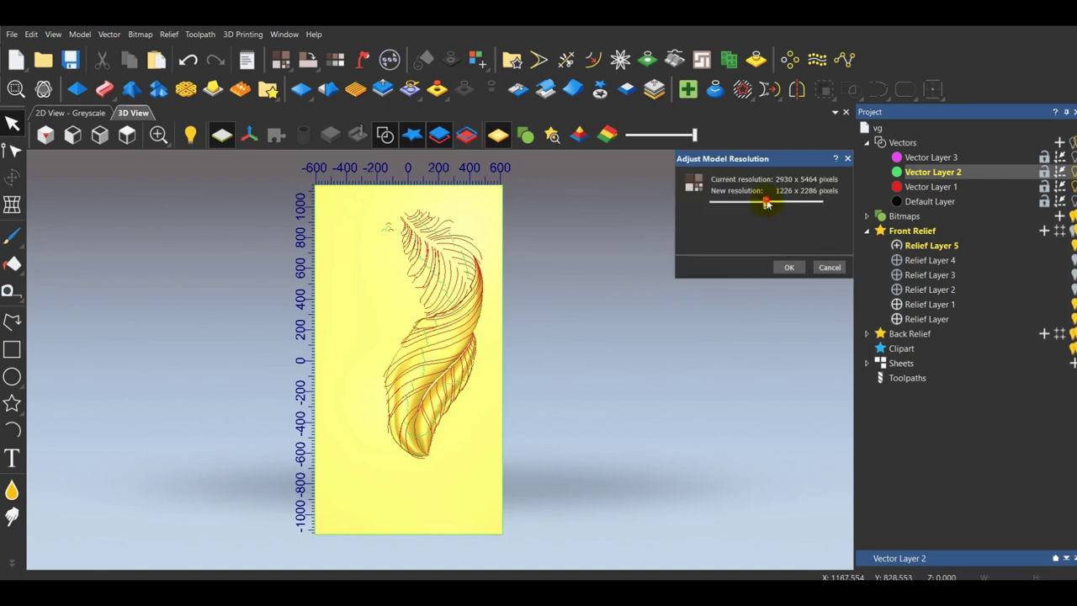
click(788, 267)
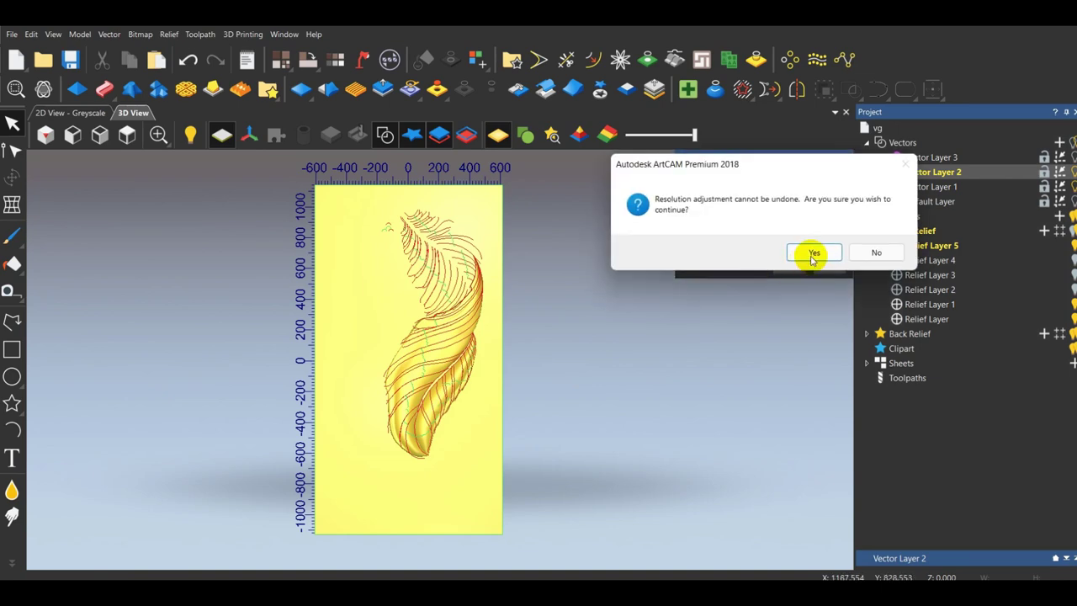
click(811, 252)
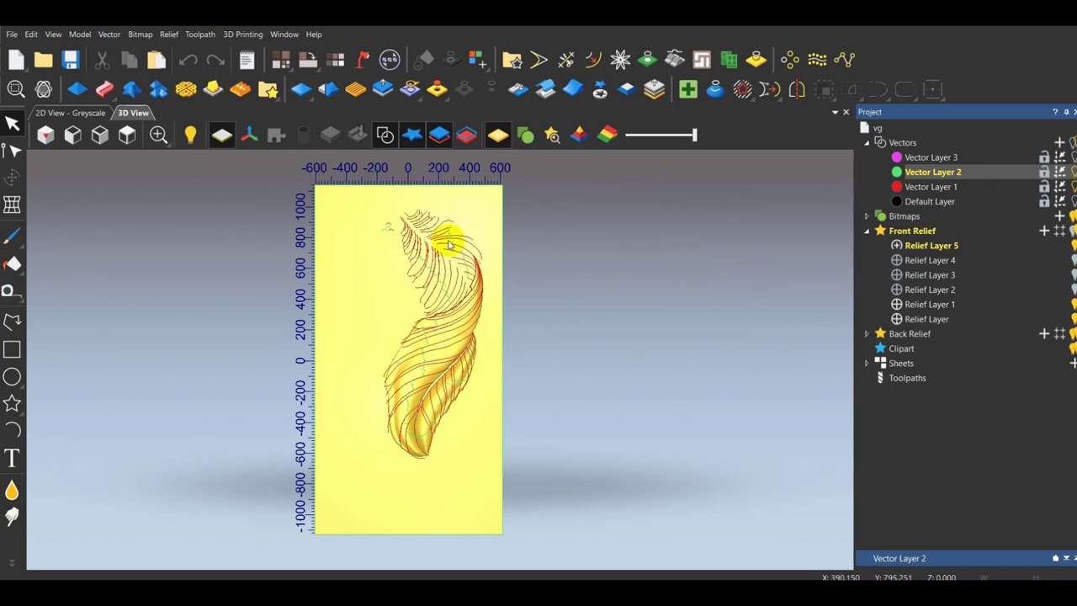
Set up a two-rail sweep along the feather tip's two strand rails with the green arc with two curled feet as cross section.
scroll(381, 231, up, 6)
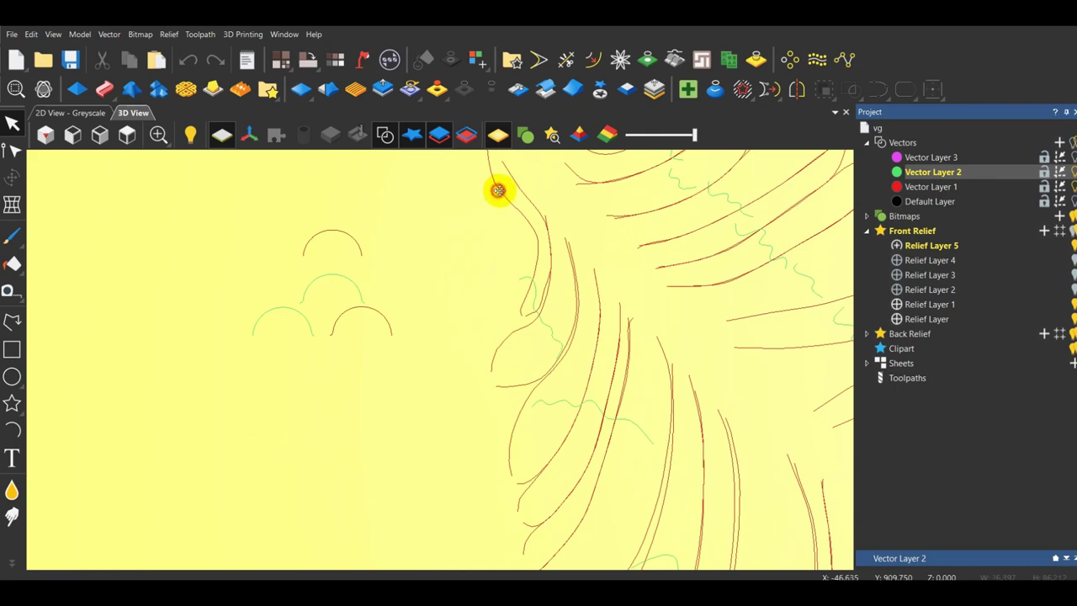
click(498, 190)
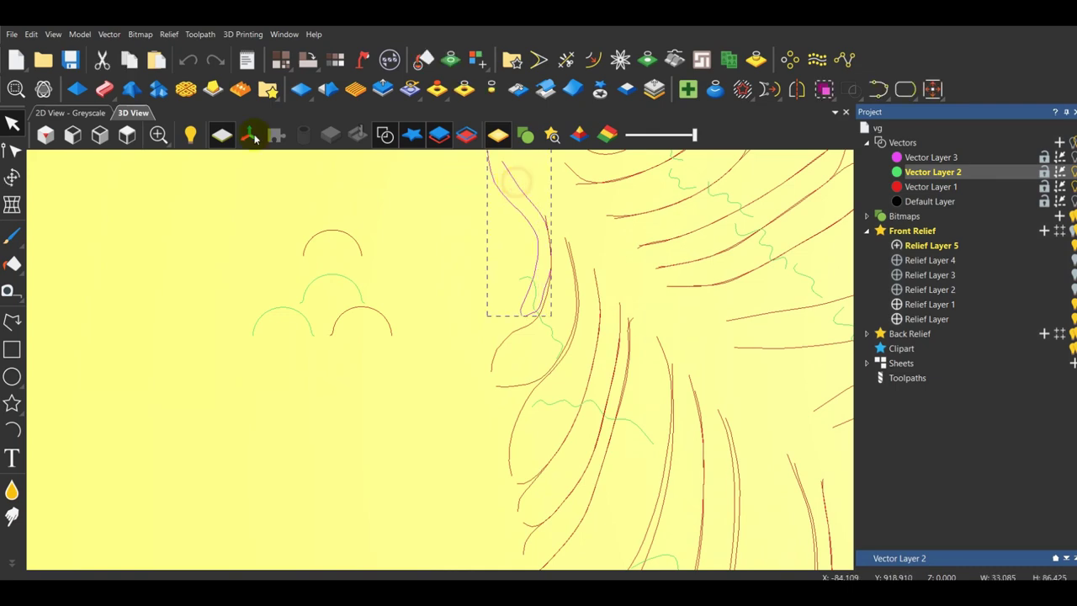
click(104, 89)
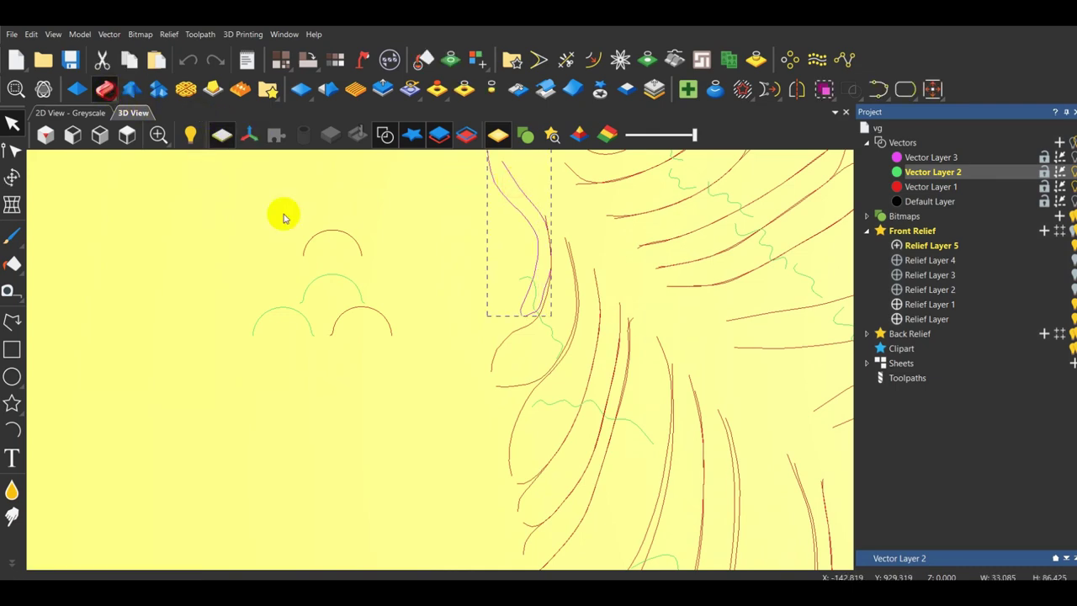
click(350, 279)
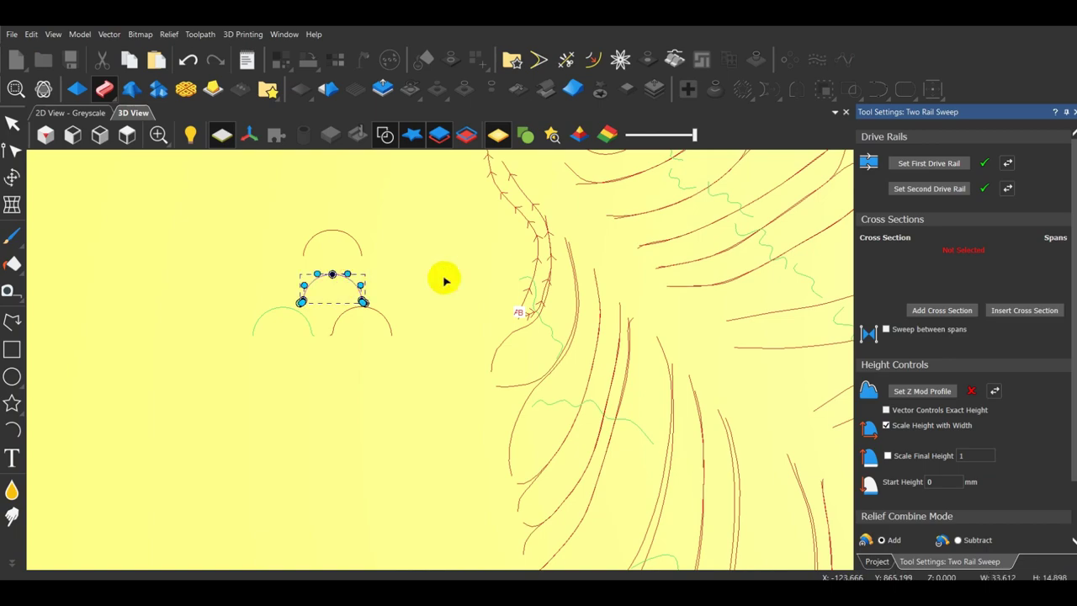
click(941, 312)
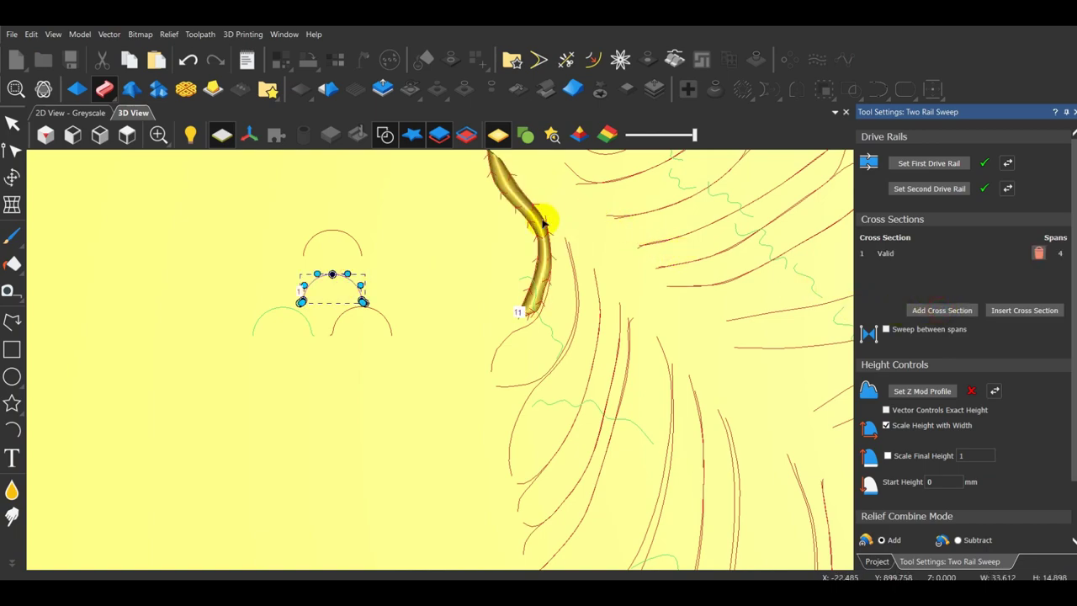
Set the tip strand sweep's combine mode to Merge High, apply it, and close the two-rail sweep.
scroll(543, 225, up, 3)
drag(662, 379, 634, 304)
scroll(627, 224, down, 3)
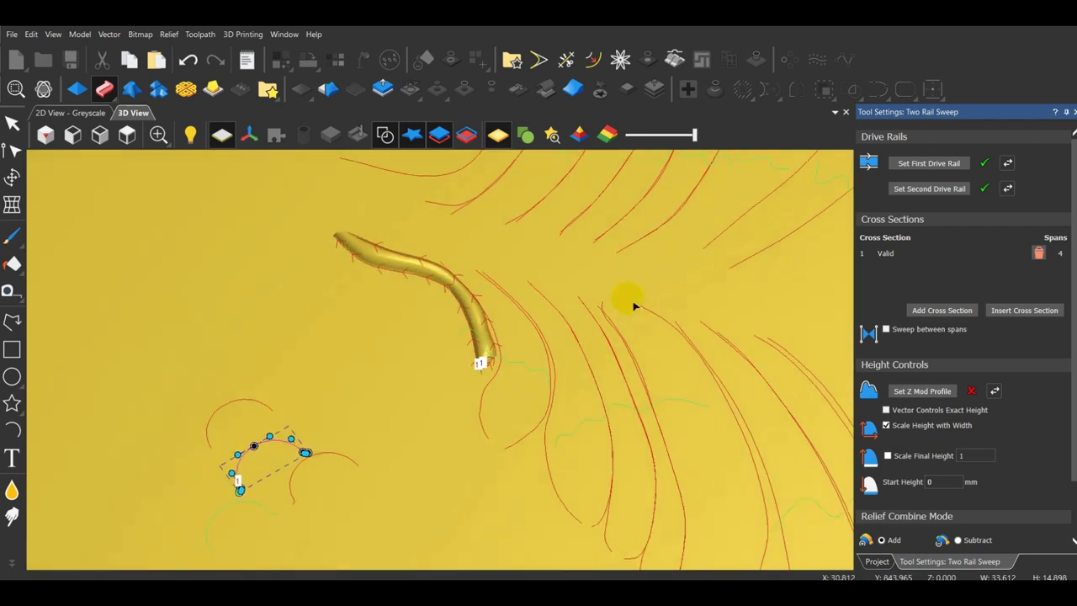
scroll(979, 467, down, 2)
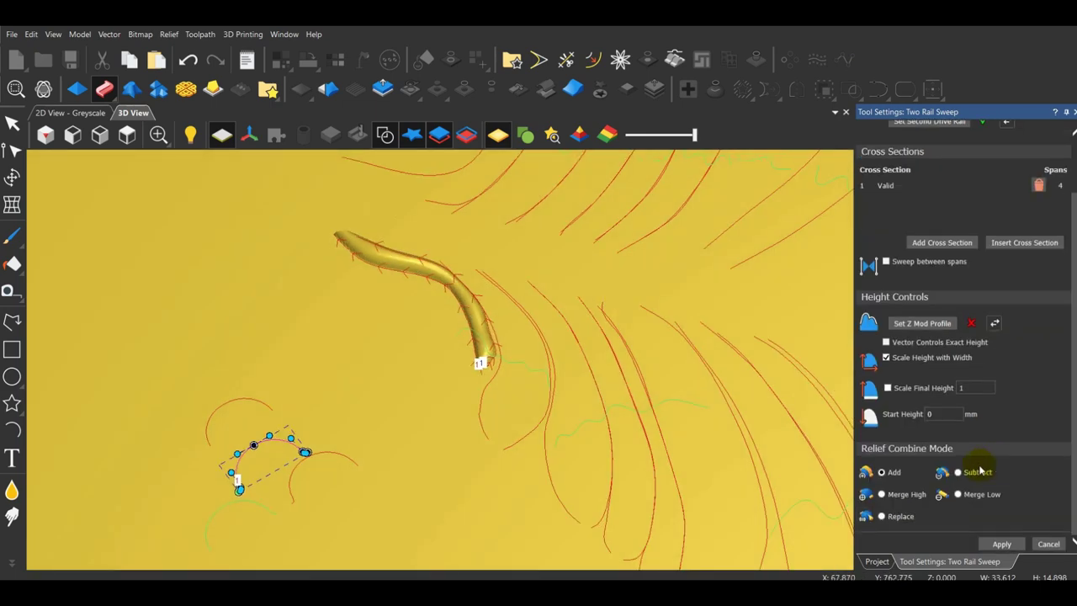
click(880, 495)
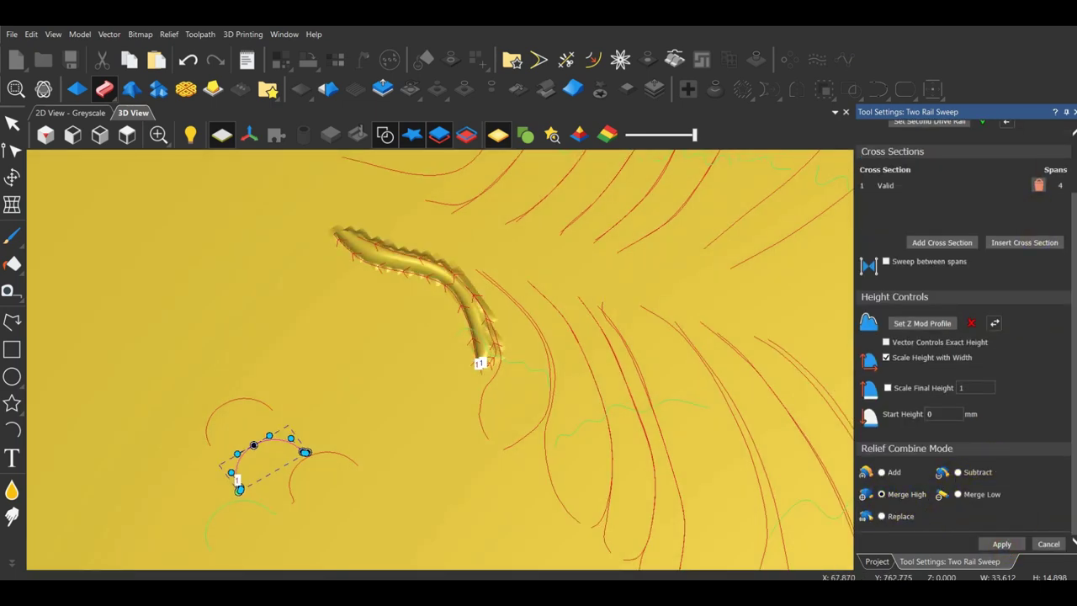
click(1074, 112)
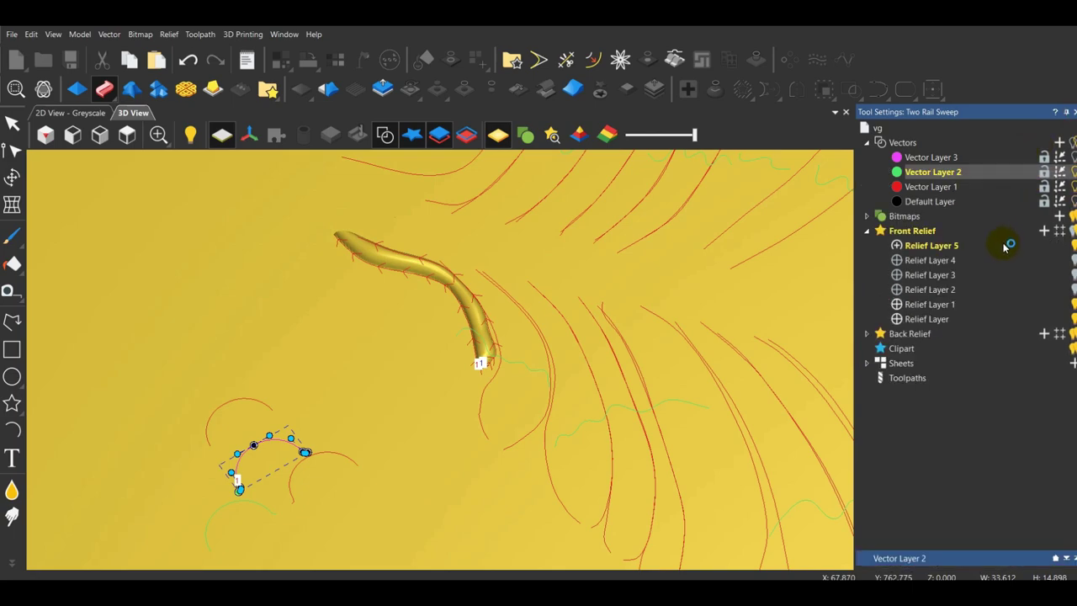
click(1004, 246)
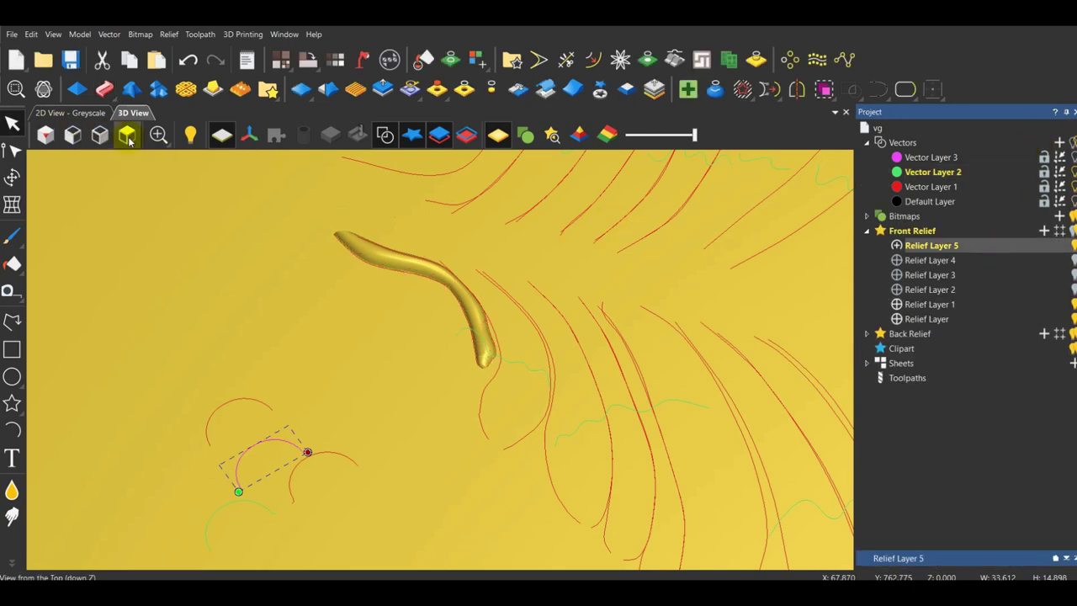
Move the small green wavy vector beneath the swept tip strand out to the empty area beside the feather.
scroll(409, 231, up, 10)
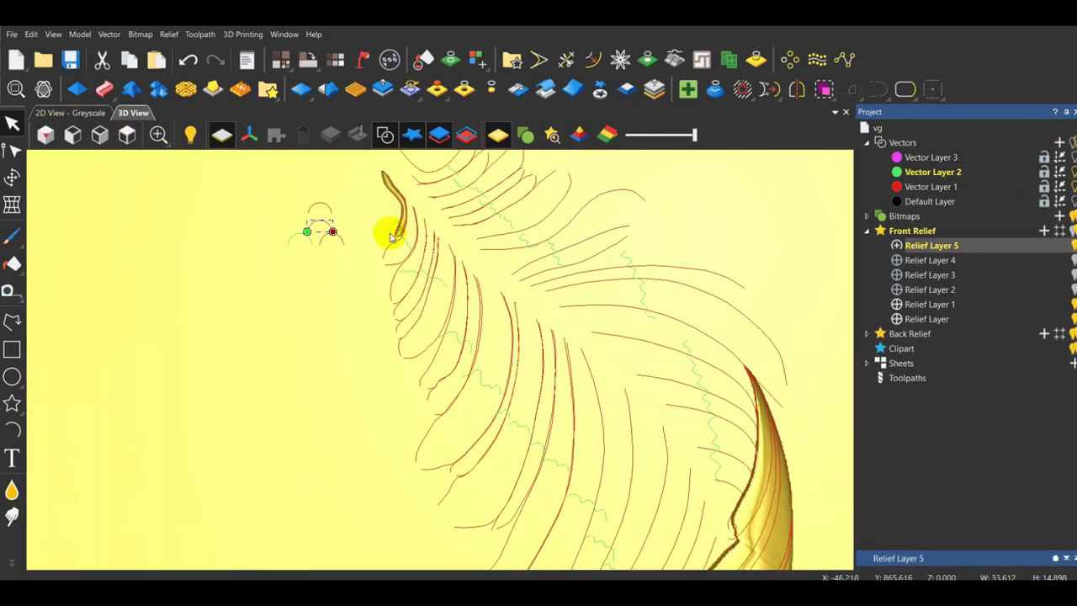
click(419, 246)
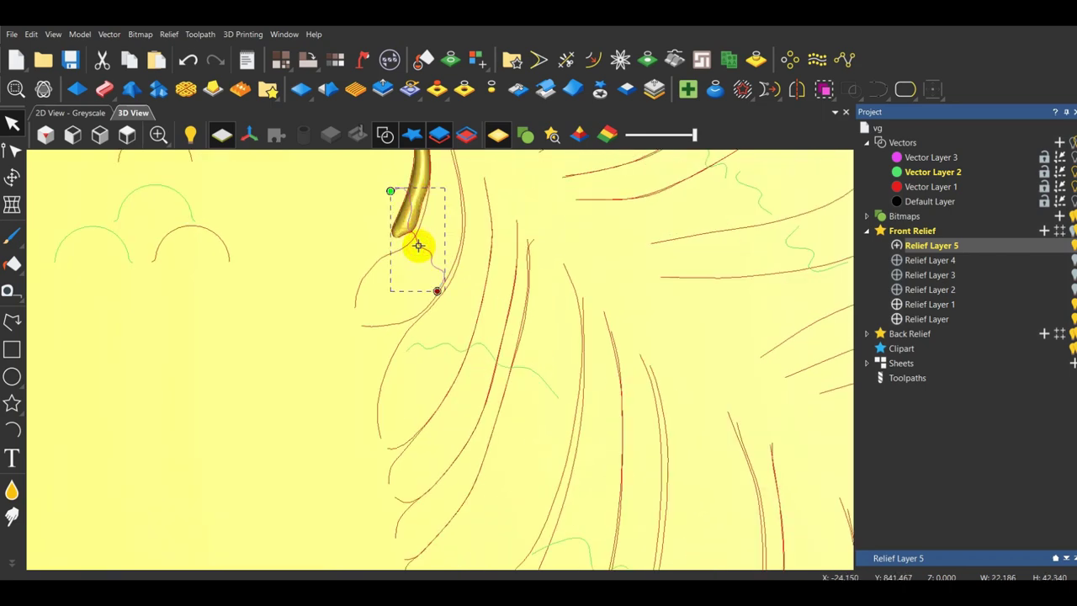
drag(418, 246, 321, 303)
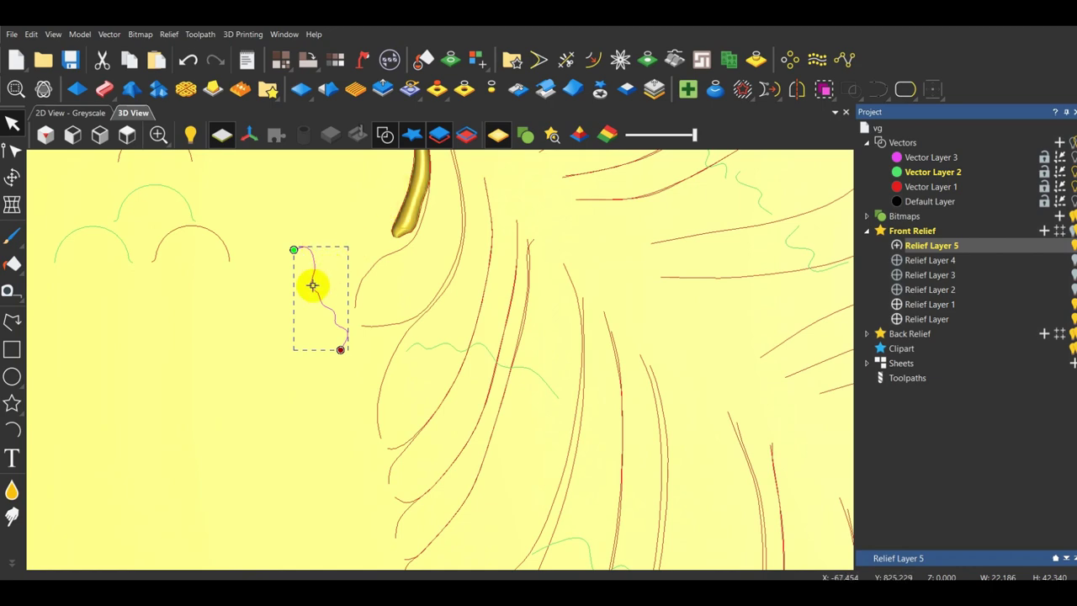
scroll(329, 251, down, 1)
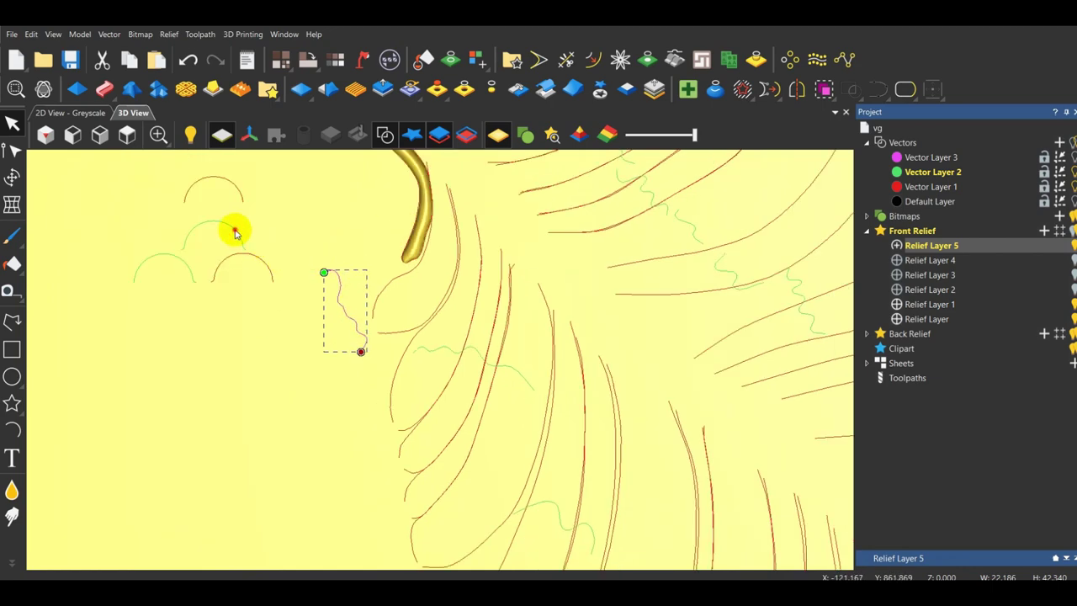
Move the green arc with two curled feet and the lower-left green arc down into the empty area beside the feather.
click(234, 232)
drag(229, 226, 243, 316)
scroll(216, 346, up, 3)
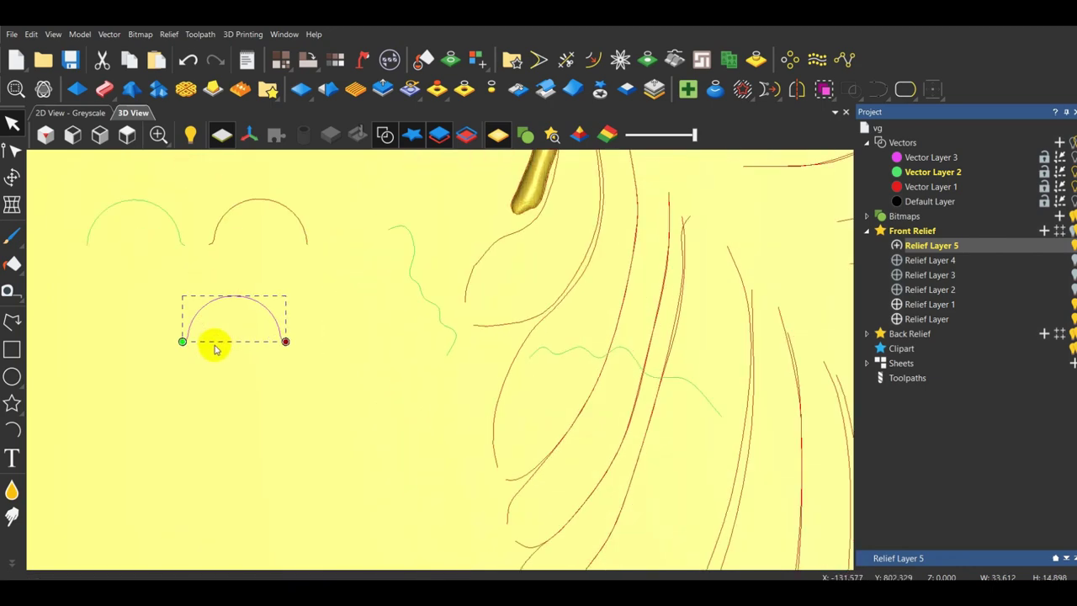
scroll(276, 357, down, 2)
click(264, 249)
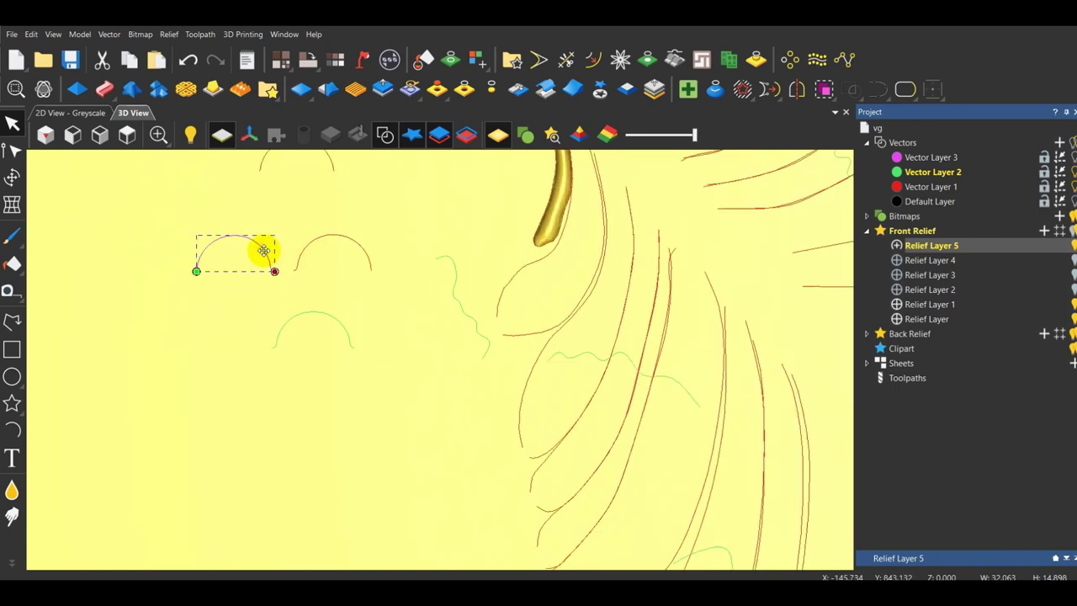
drag(188, 437, 188, 436)
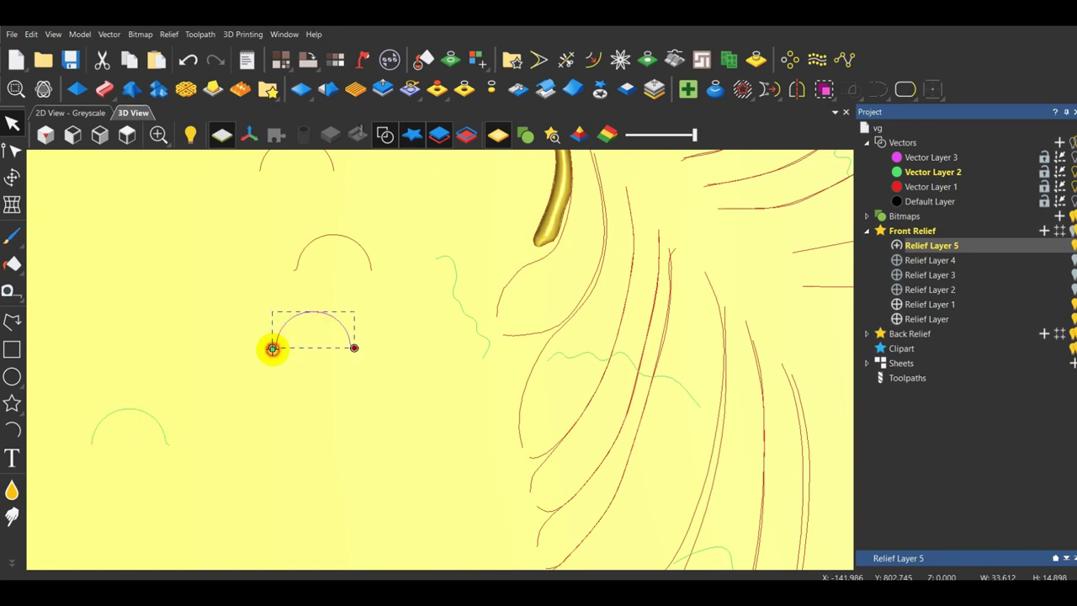
Snap the start of the arc with two curled feet to the curled end of the other green arc.
drag(273, 348, 176, 443)
scroll(153, 456, up, 4)
scroll(193, 440, up, 4)
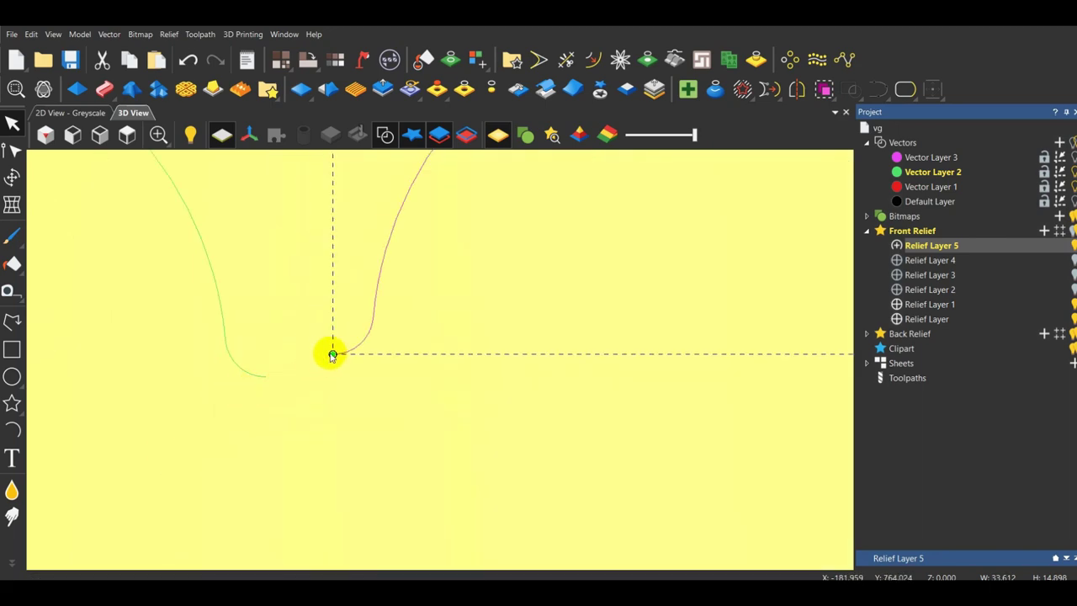
drag(332, 354, 271, 376)
scroll(274, 390, down, 5)
scroll(309, 334, down, 4)
Move the lower red arc to the free end of the two green arcs and snap its endpoint there, forming a three-arc row.
click(598, 327)
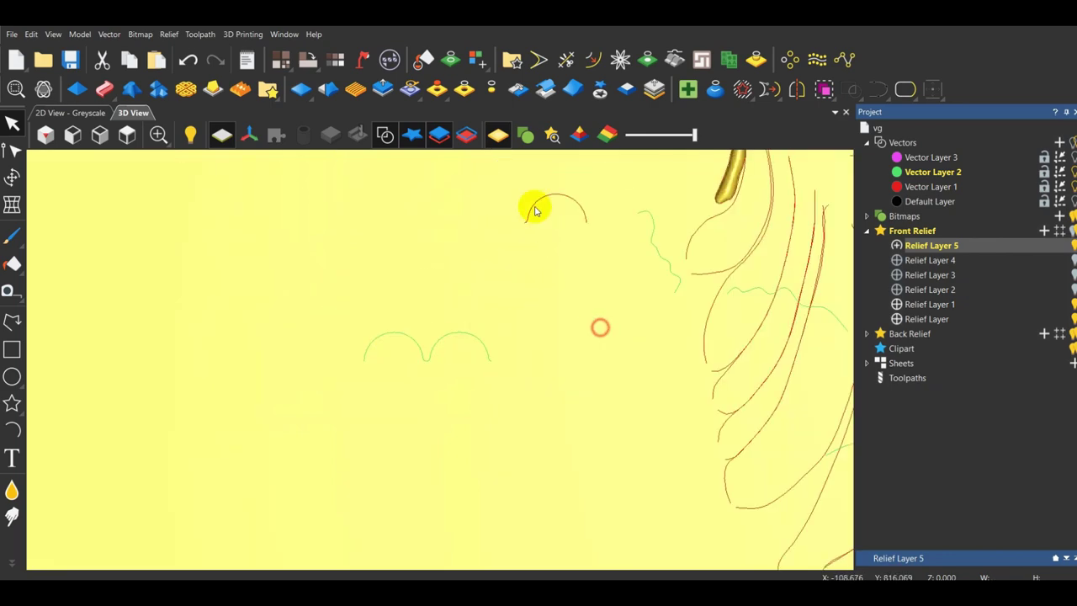
click(528, 217)
drag(525, 223, 501, 357)
scroll(501, 369, up, 6)
drag(493, 317, 468, 332)
scroll(485, 351, down, 5)
click(511, 391)
scroll(462, 350, down, 3)
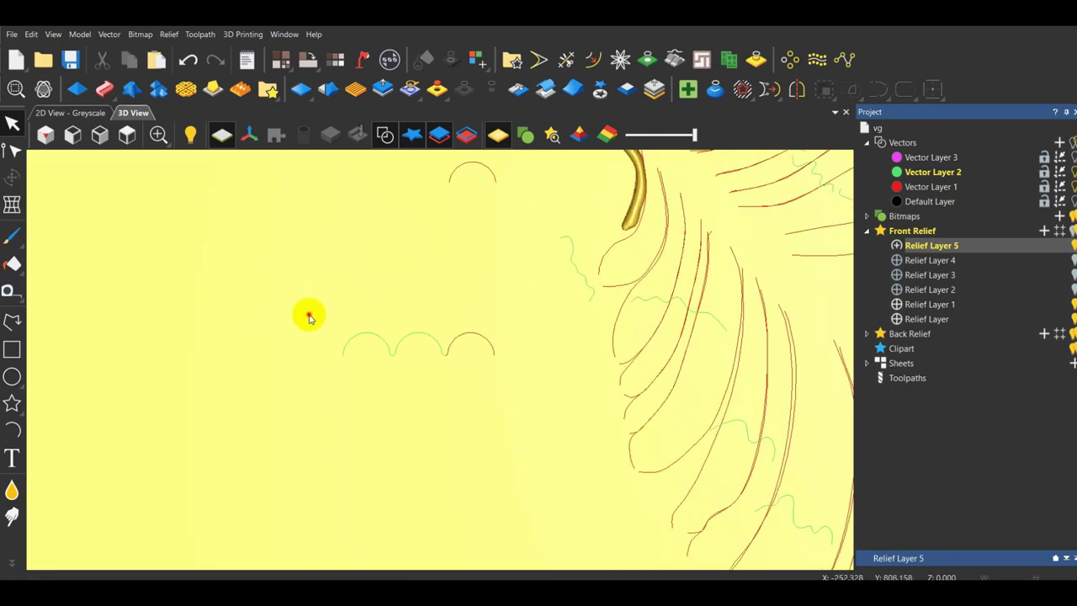
Copy the row of three arcs directly above the original row.
drag(289, 287, 534, 377)
click(879, 92)
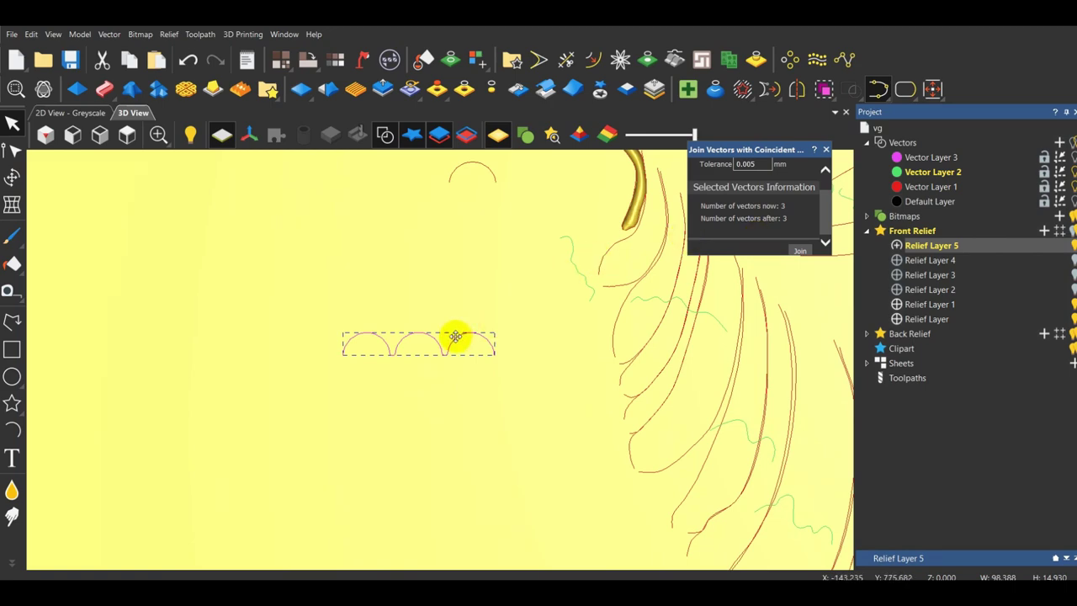
ctrl+drag(454, 336, 456, 248)
click(497, 402)
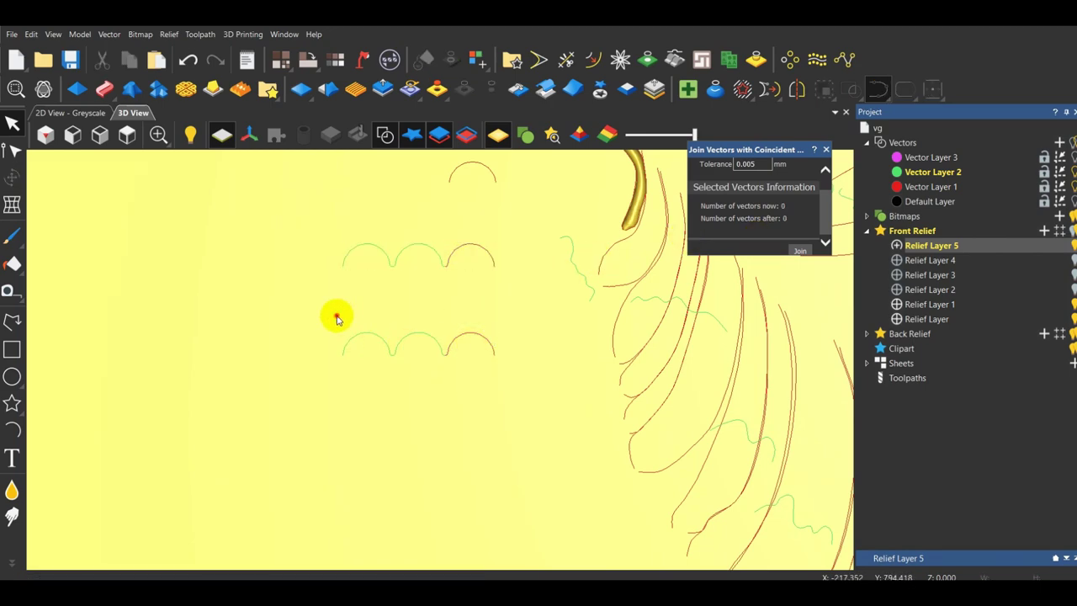
Join the lower row's three arcs into one vector at coincident nodes with a 0.25 mm tolerance, and check the joined selection.
drag(338, 311, 543, 399)
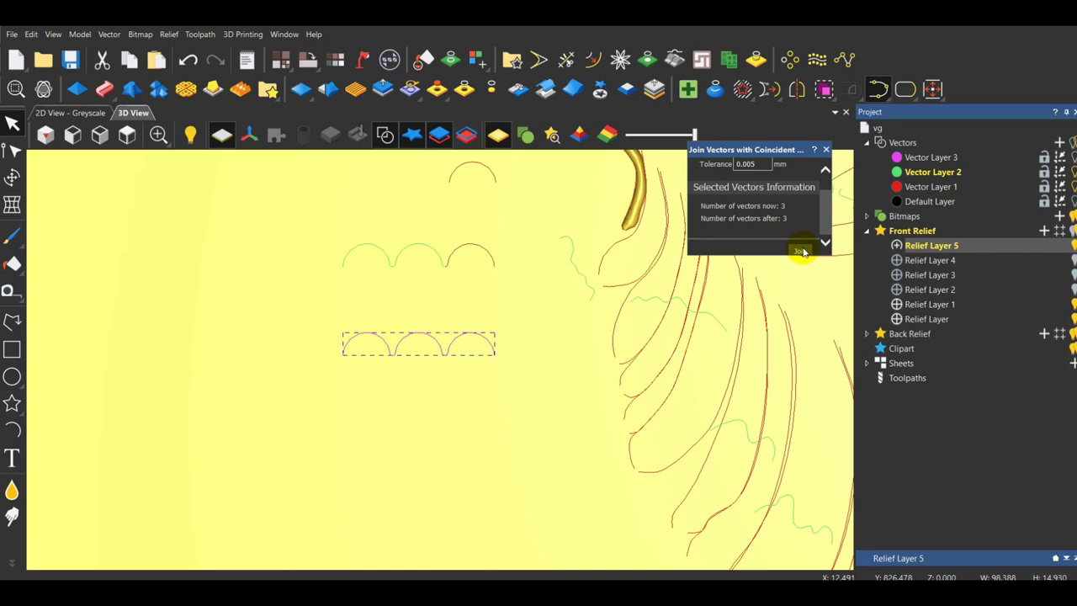
click(825, 154)
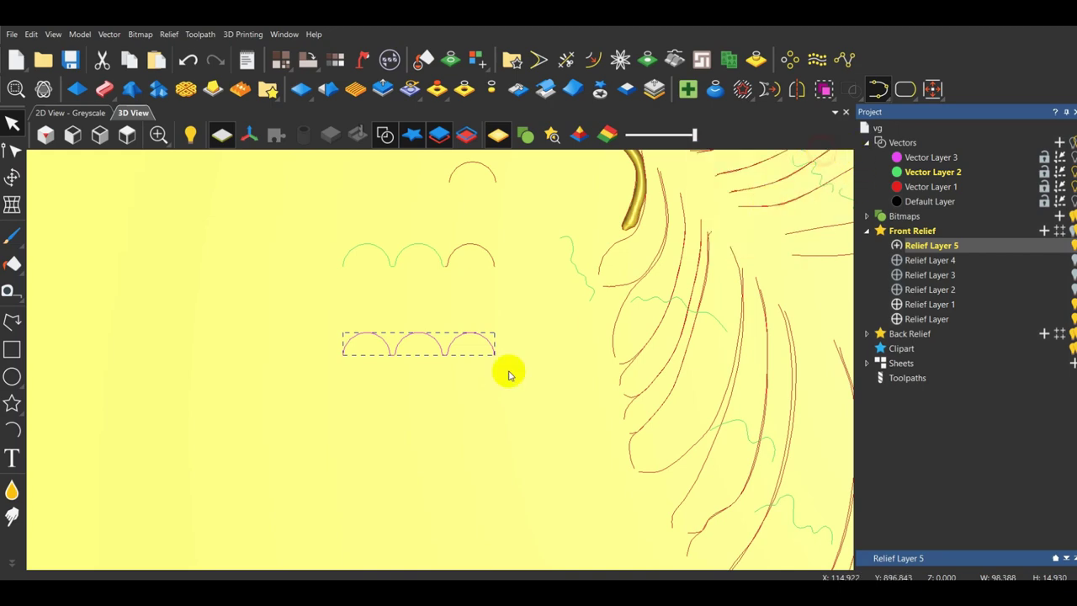
click(386, 428)
drag(567, 418, 568, 418)
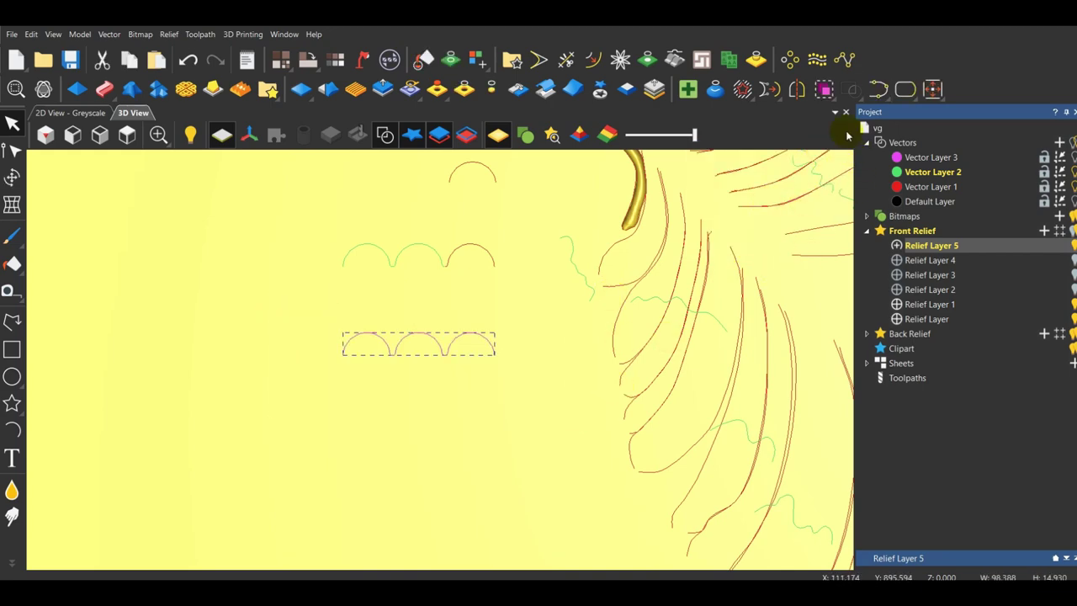
click(877, 92)
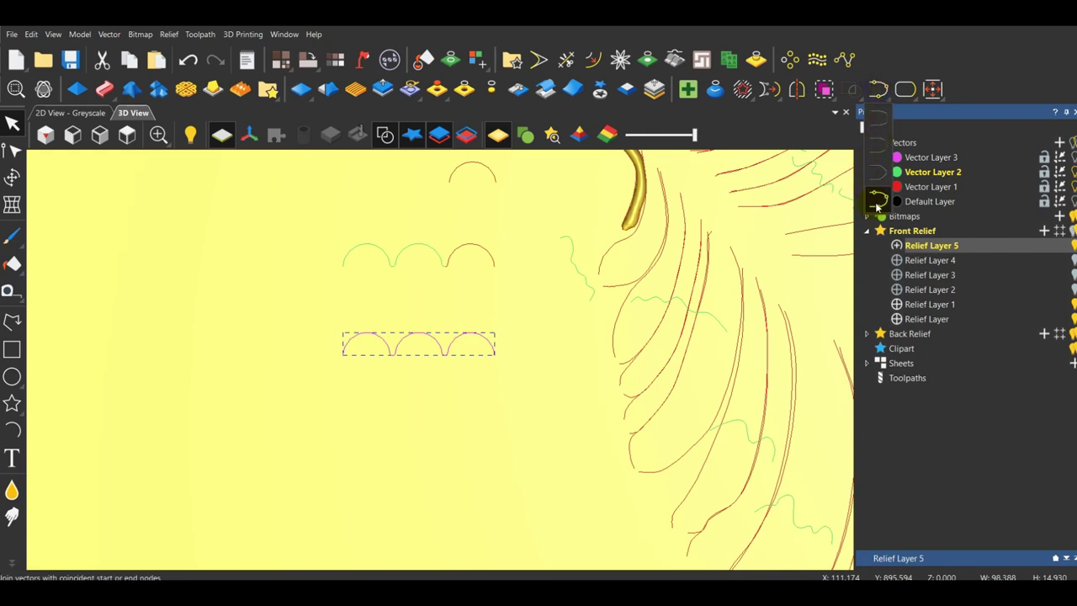
click(877, 204)
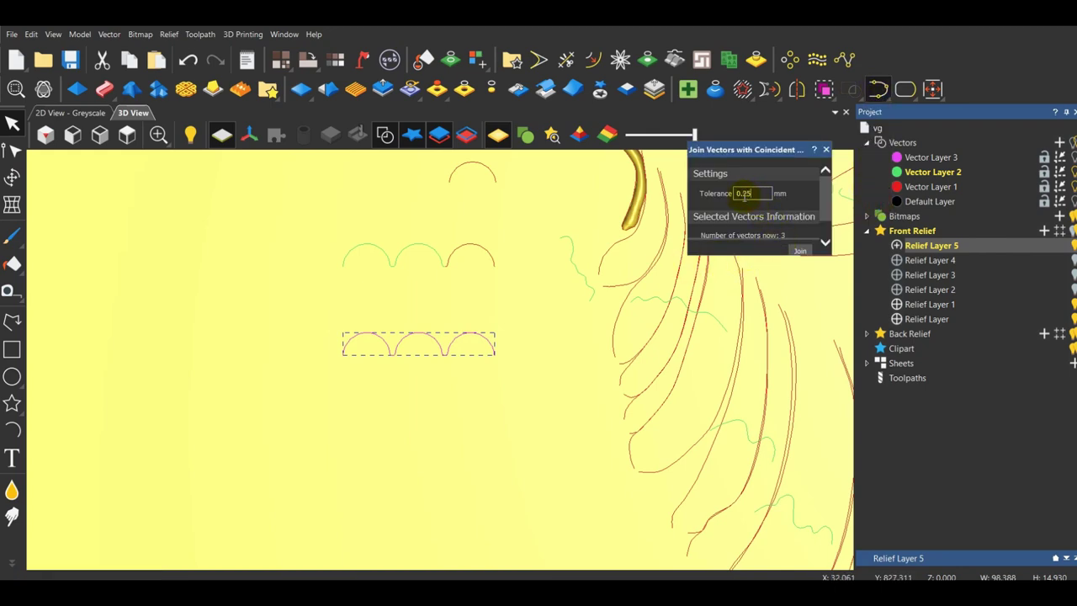
scroll(772, 207, down, 2)
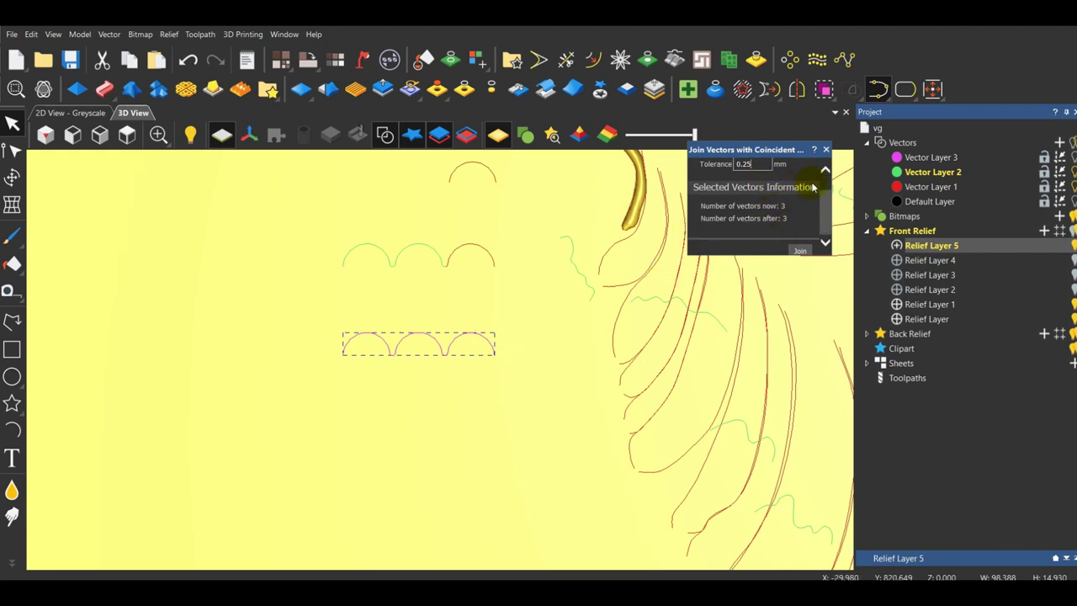
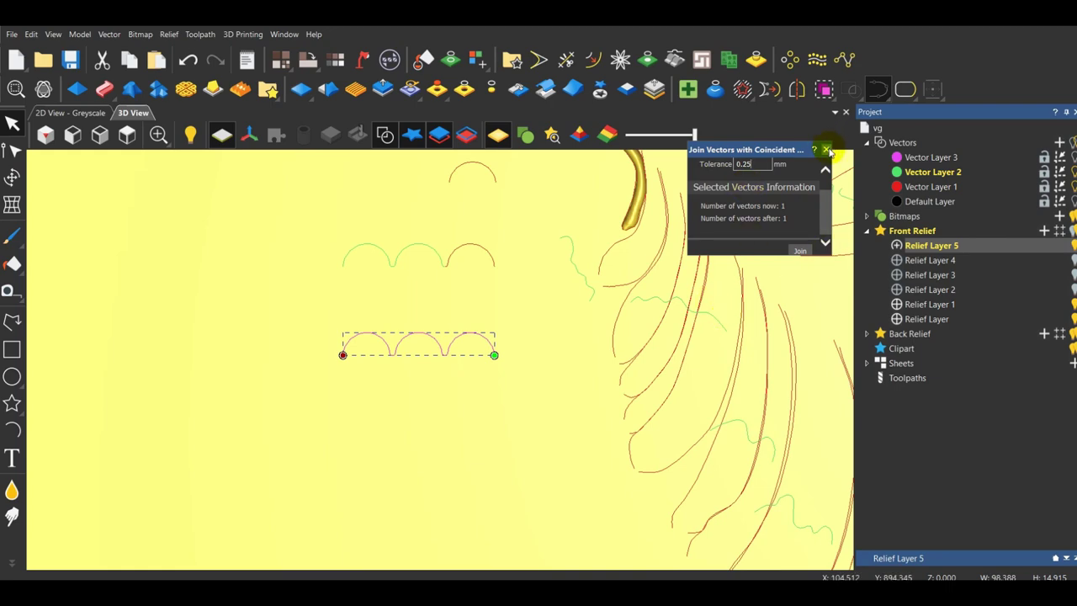
click(827, 150)
click(498, 425)
click(471, 335)
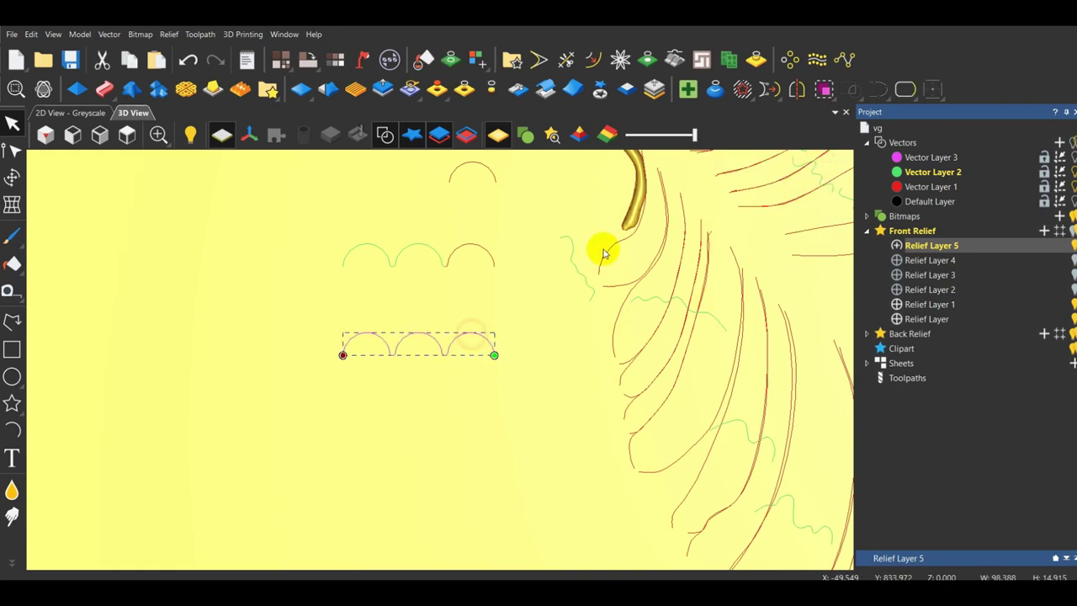
Set up a two-rail sweep along the next pair of strand rails with the joined three-arc vector as cross section, reversing the first rail.
scroll(603, 252, up, 1)
click(613, 250)
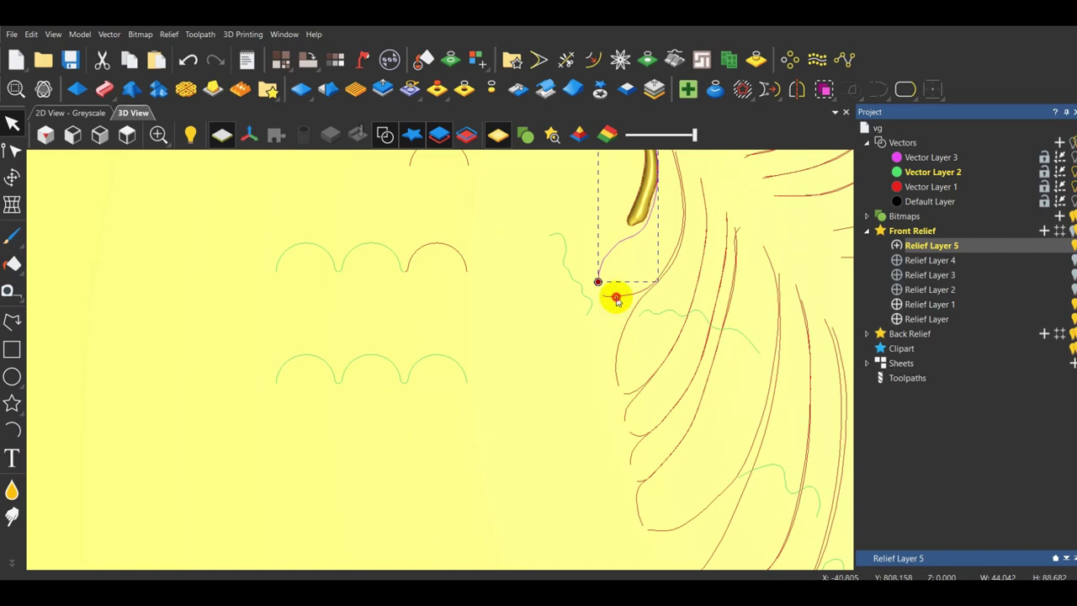
click(105, 89)
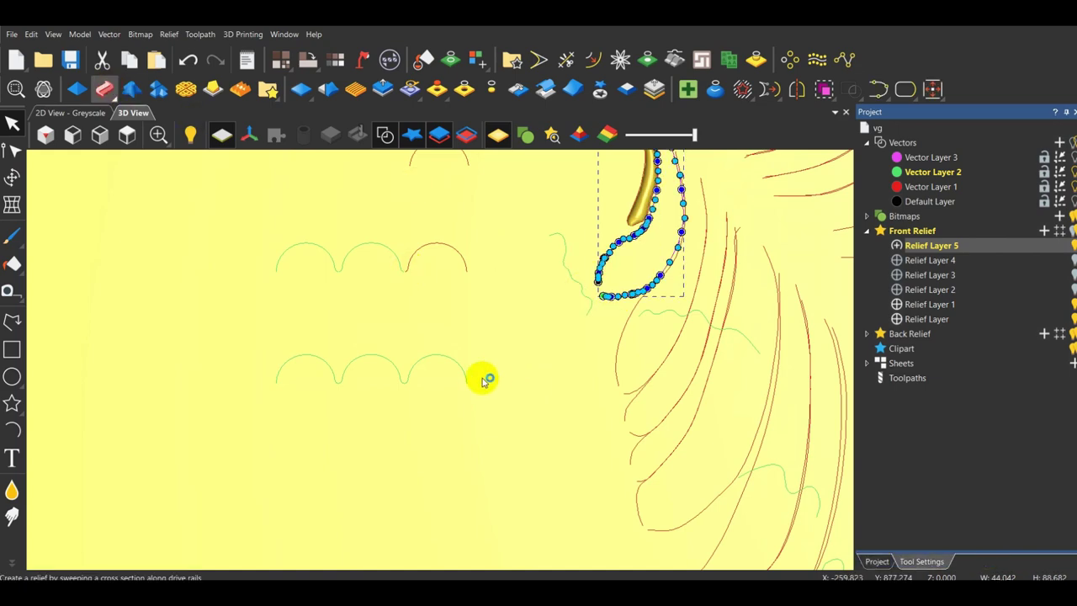
click(397, 368)
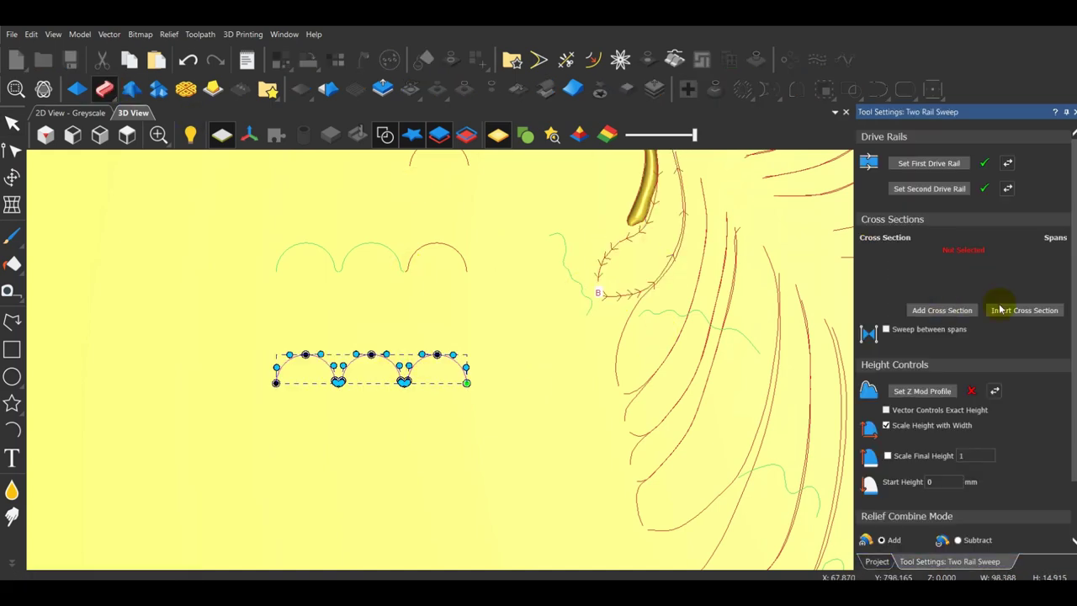
click(950, 311)
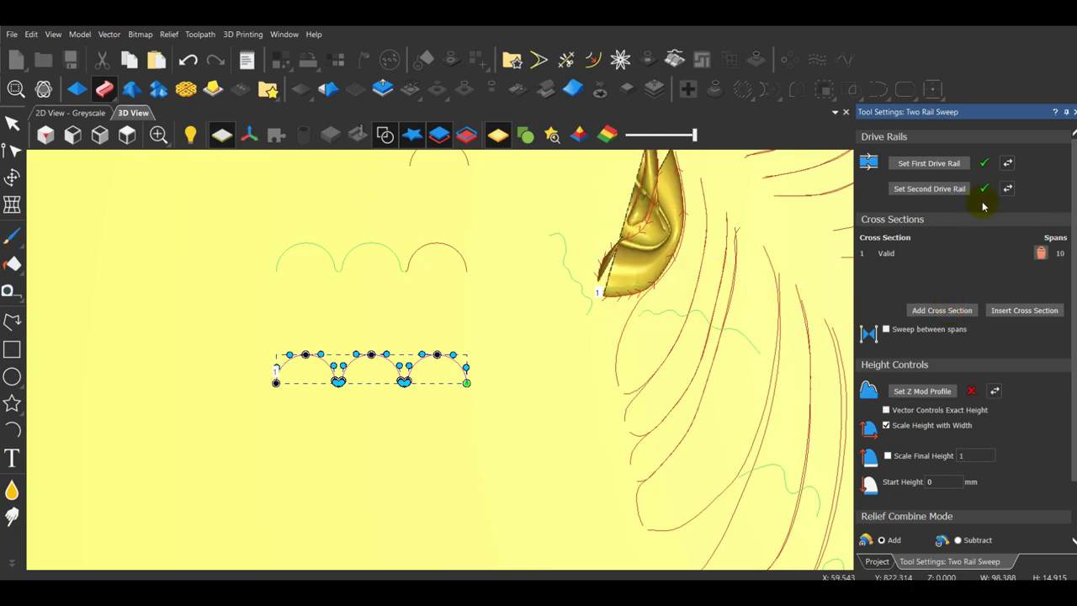
click(1008, 163)
Examine the preview of the three-ridged strand from several angles, including how it meets the neighbouring strand.
scroll(553, 272, down, 3)
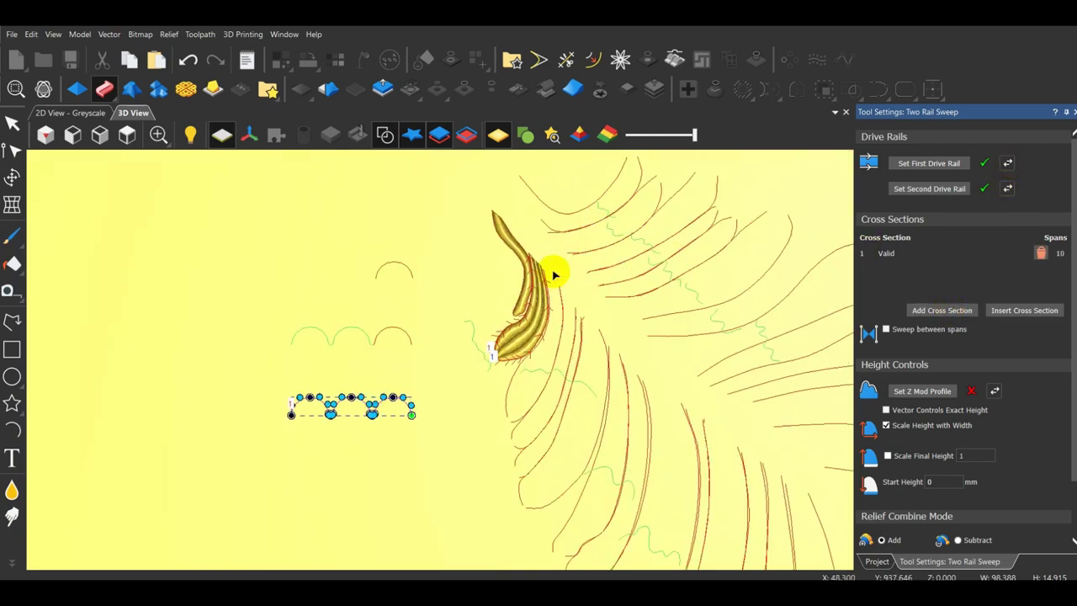
scroll(553, 273, up, 5)
middle_drag(547, 512, 719, 432)
drag(719, 432, 442, 294)
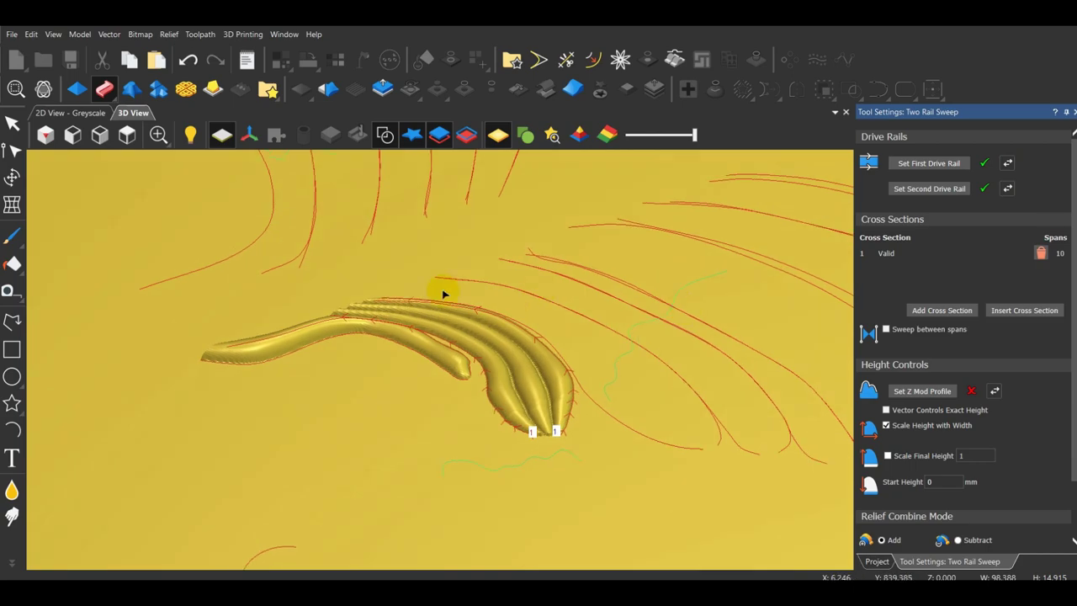
scroll(461, 374, up, 4)
scroll(552, 266, down, 2)
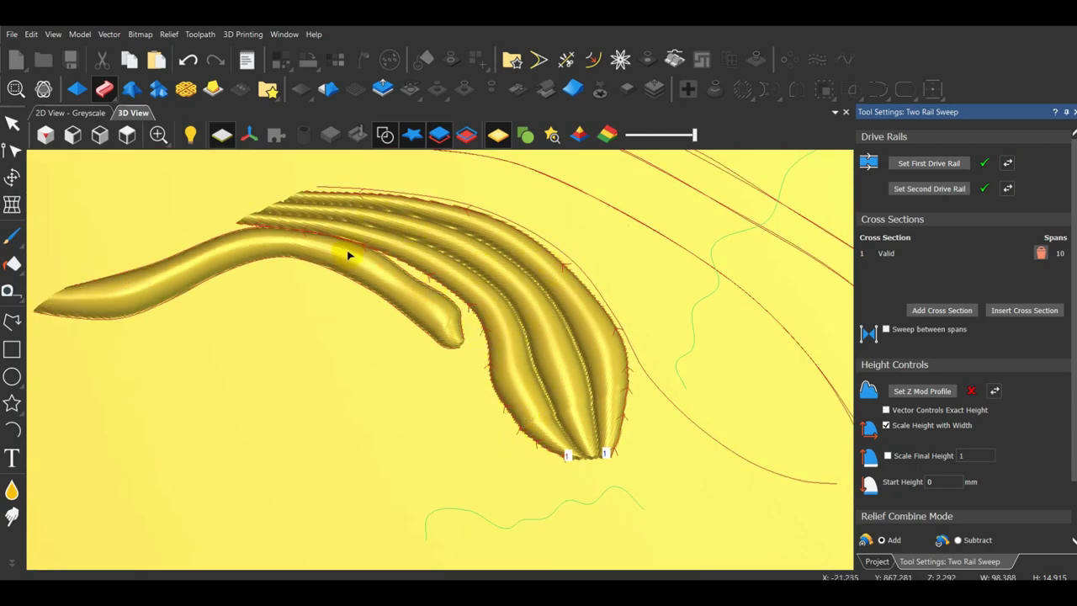
scroll(386, 216, down, 2)
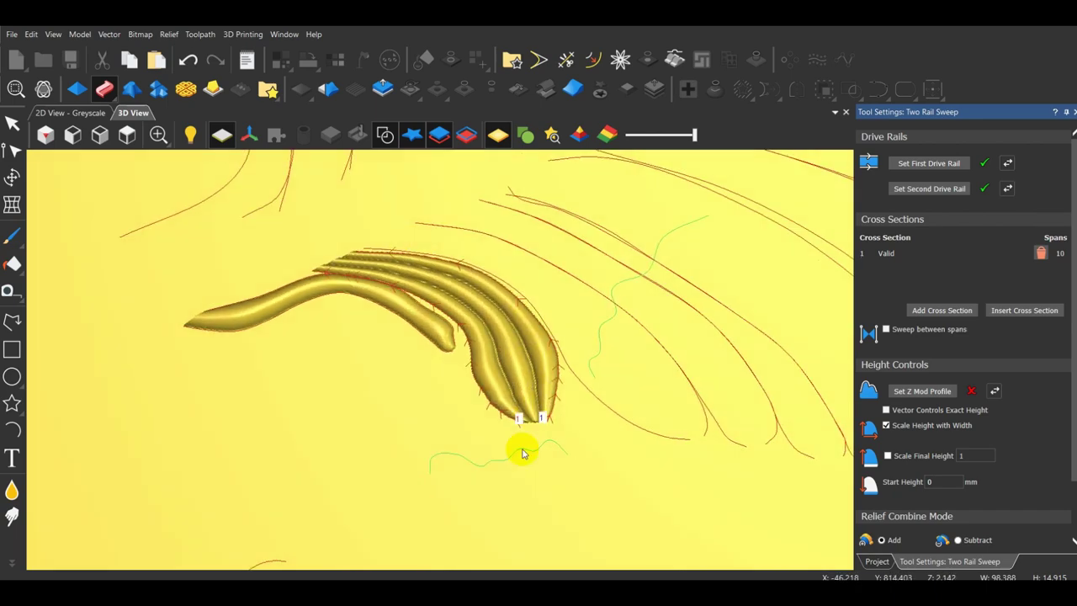
middle_drag(524, 452, 466, 231)
scroll(466, 231, down, 3)
drag(633, 259, 489, 373)
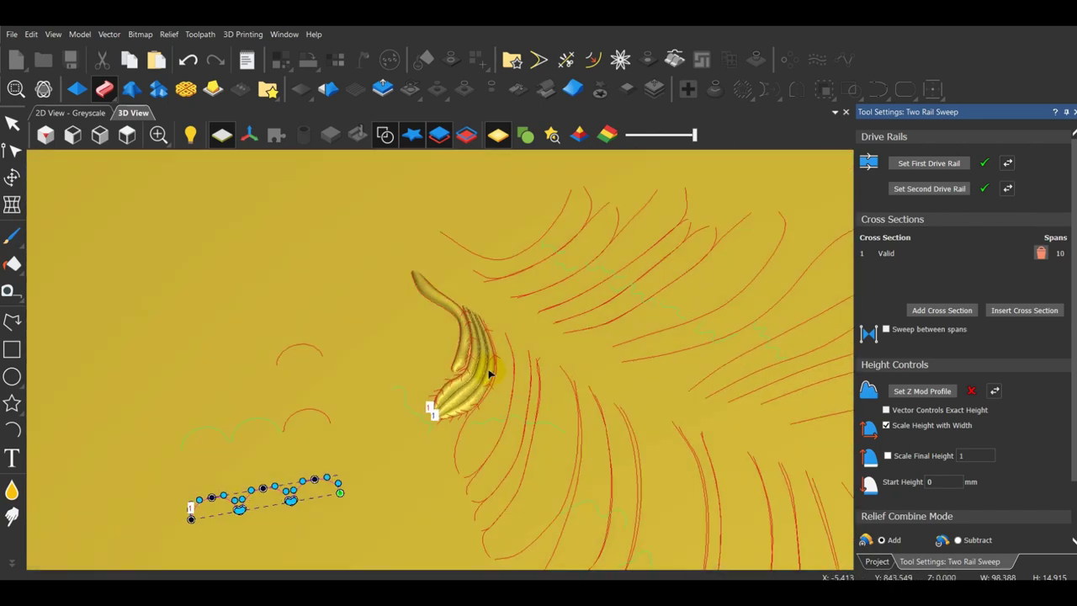
scroll(417, 341, down, 2)
drag(430, 388, 451, 389)
scroll(459, 386, up, 6)
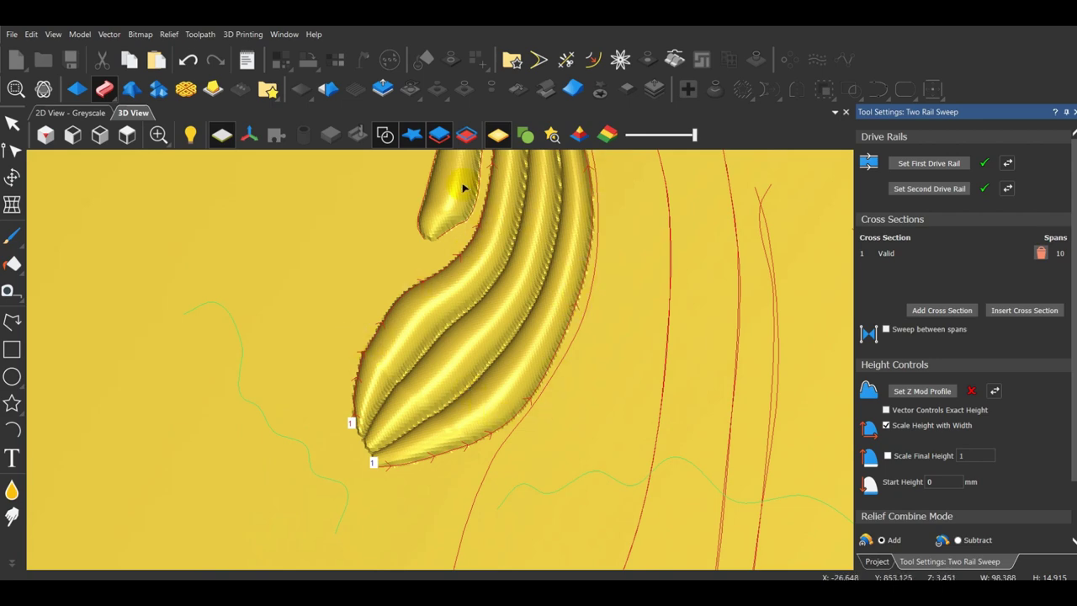
scroll(552, 288, down, 2)
scroll(413, 372, down, 2)
Set the sweep's relief combine mode to Merge High and apply it.
scroll(903, 498, down, 2)
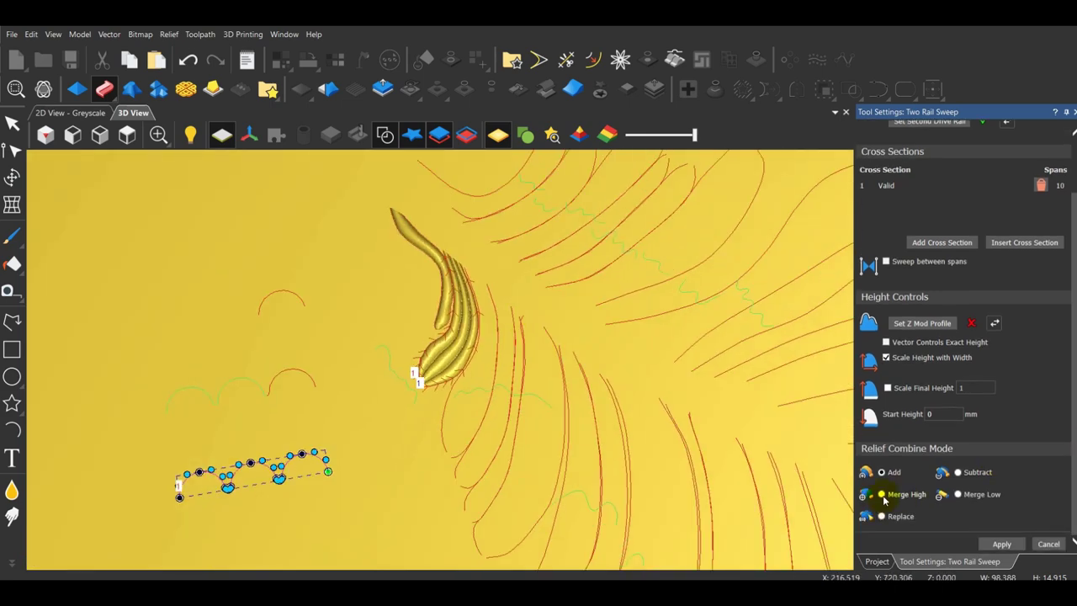
click(882, 494)
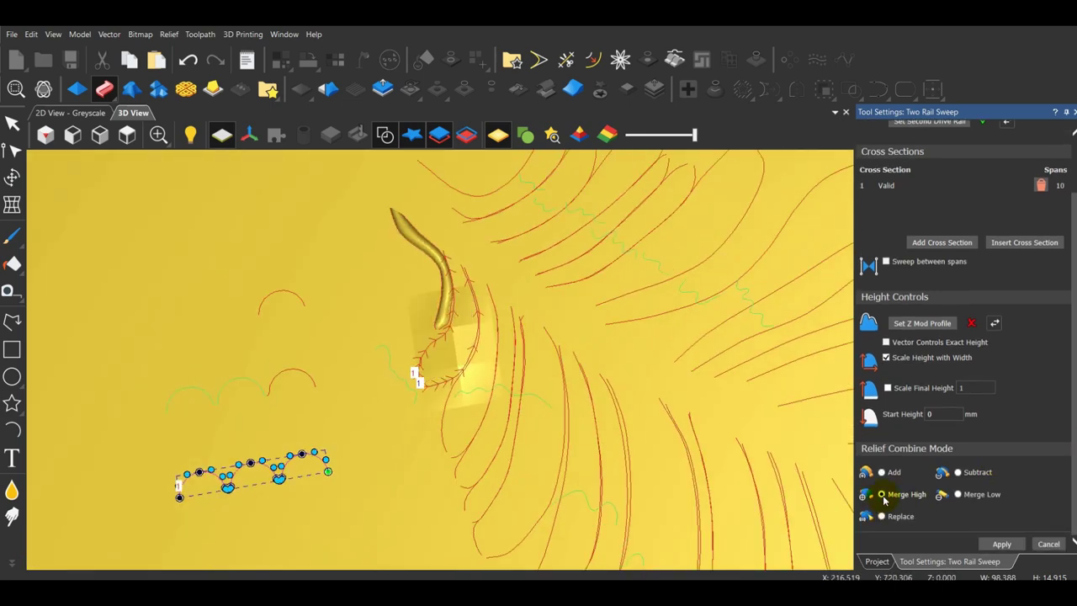
click(998, 546)
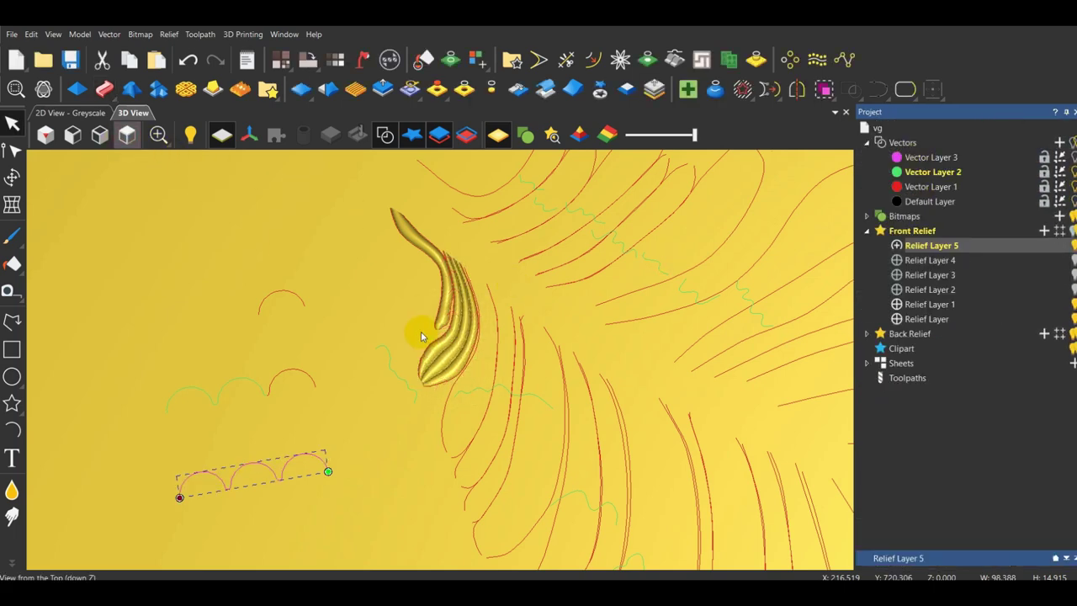
Move the joined three-arc row closer to the separate arcs, and place the middle separate arc below both rows.
scroll(384, 200, up, 10)
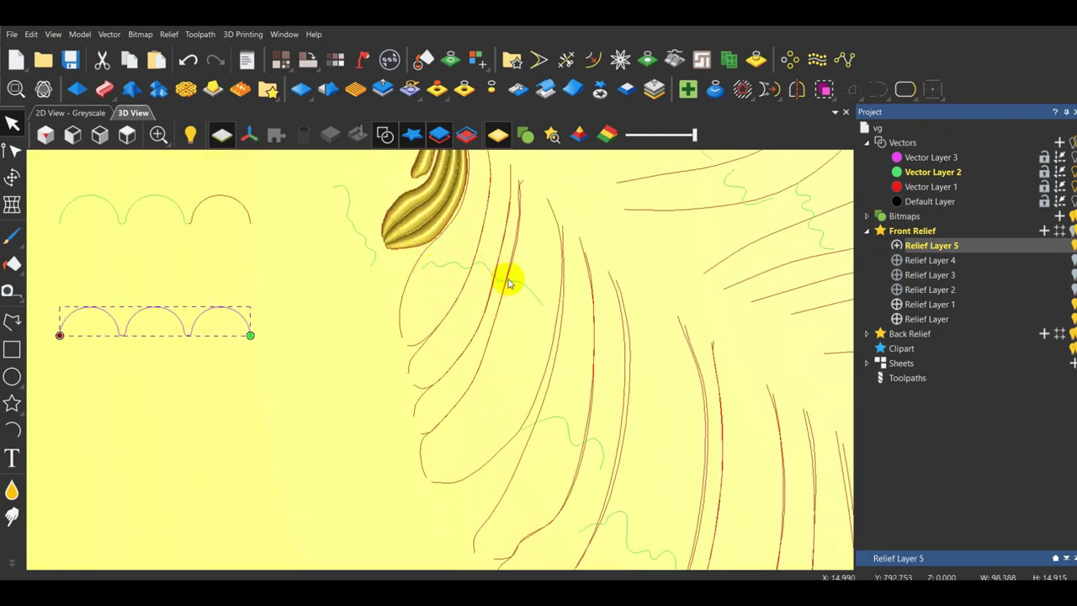
scroll(393, 279, down, 2)
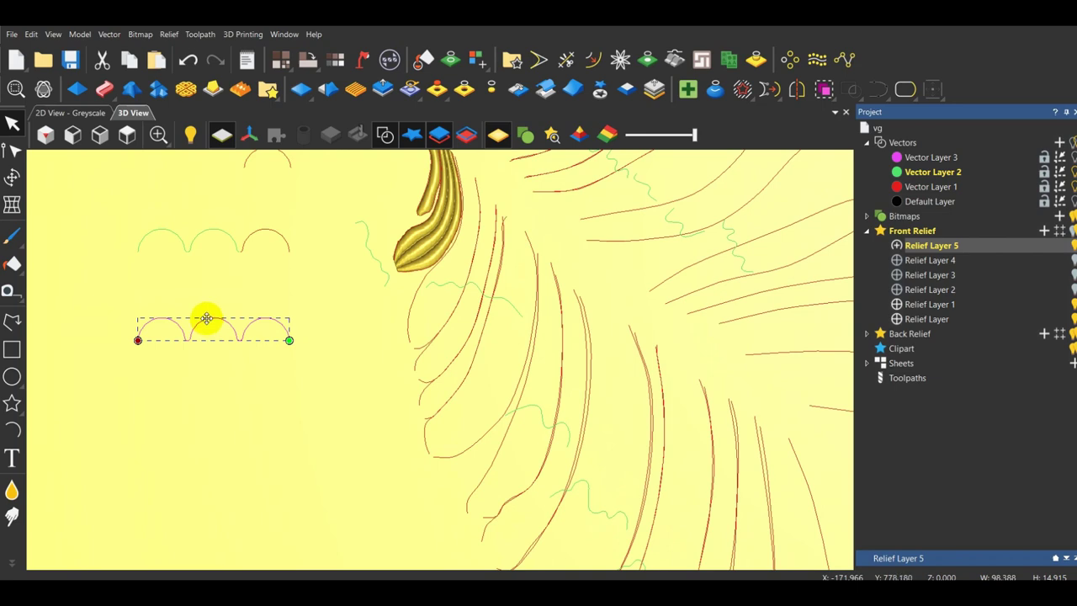
scroll(304, 296, down, 2)
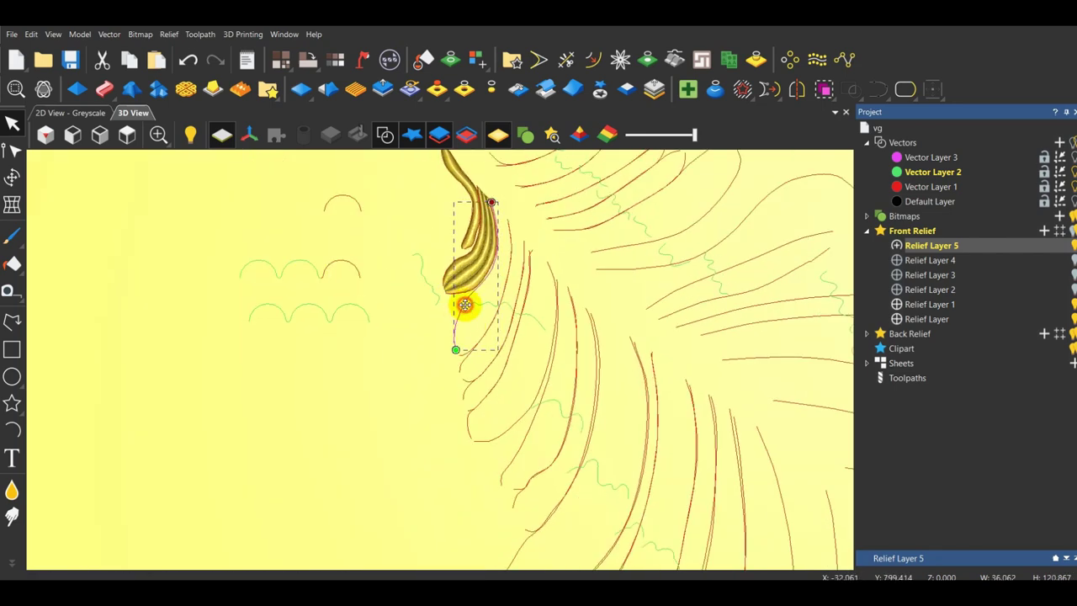
scroll(503, 305, down, 3)
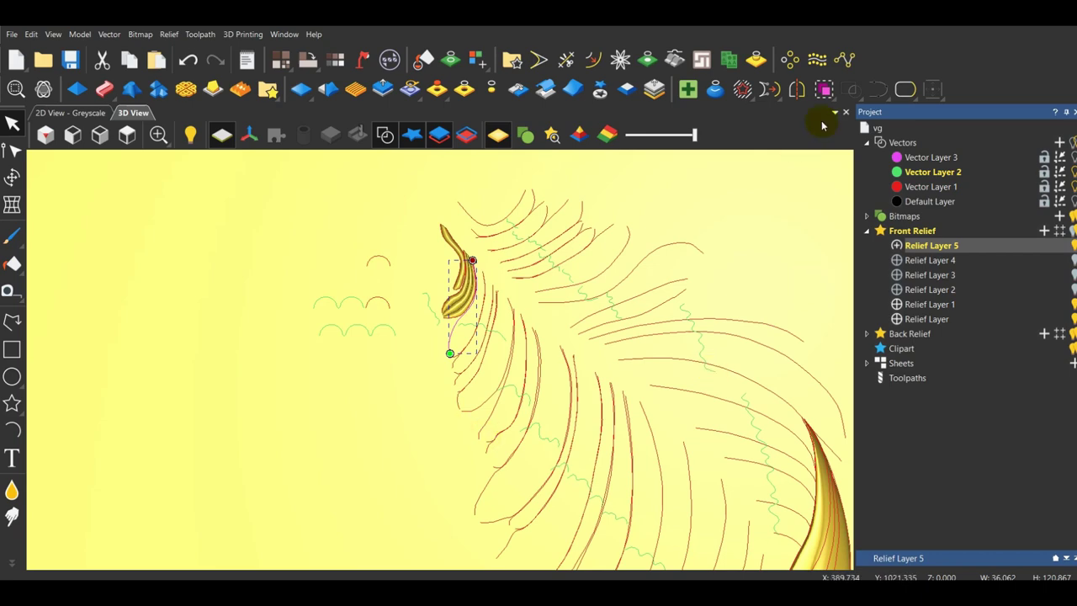
scroll(504, 391, up, 3)
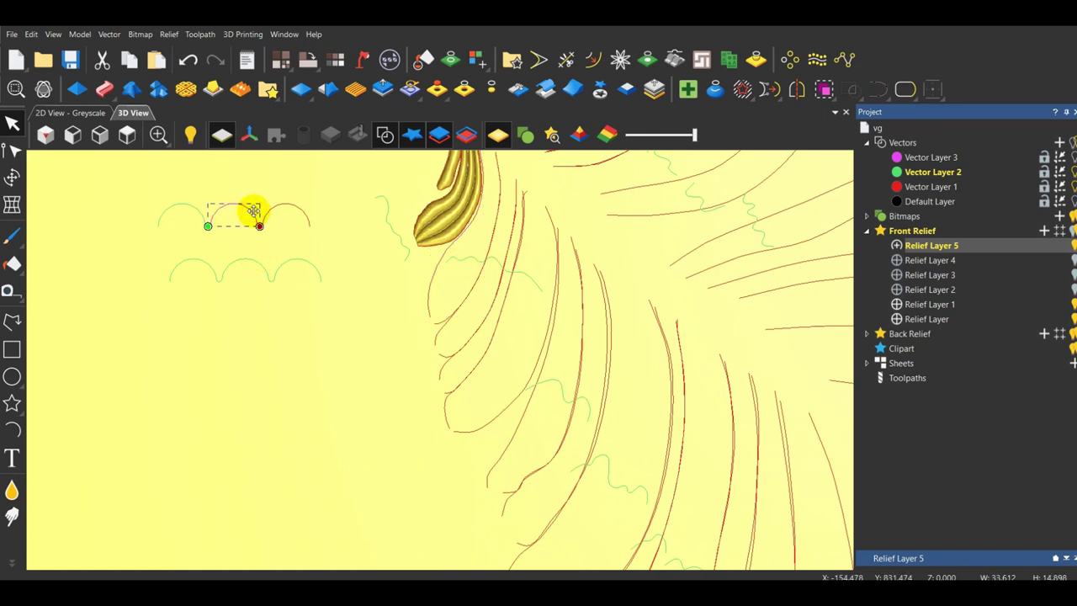
drag(253, 213, 232, 348)
scroll(193, 368, up, 1)
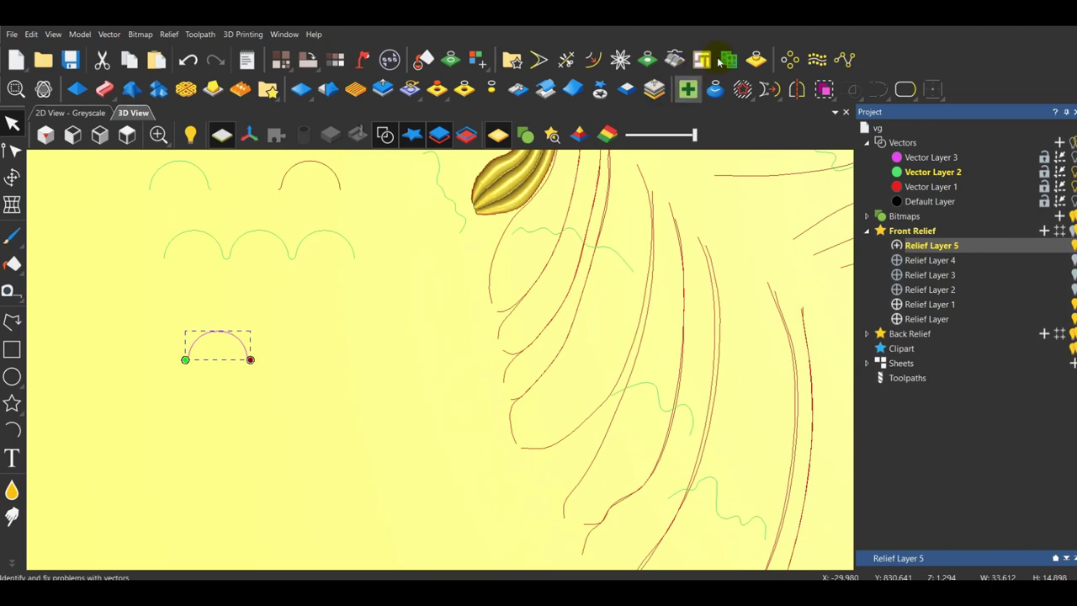
Mirror a copy of the lowest arc horizontally about its right side and join the two arcs into one vector.
click(797, 90)
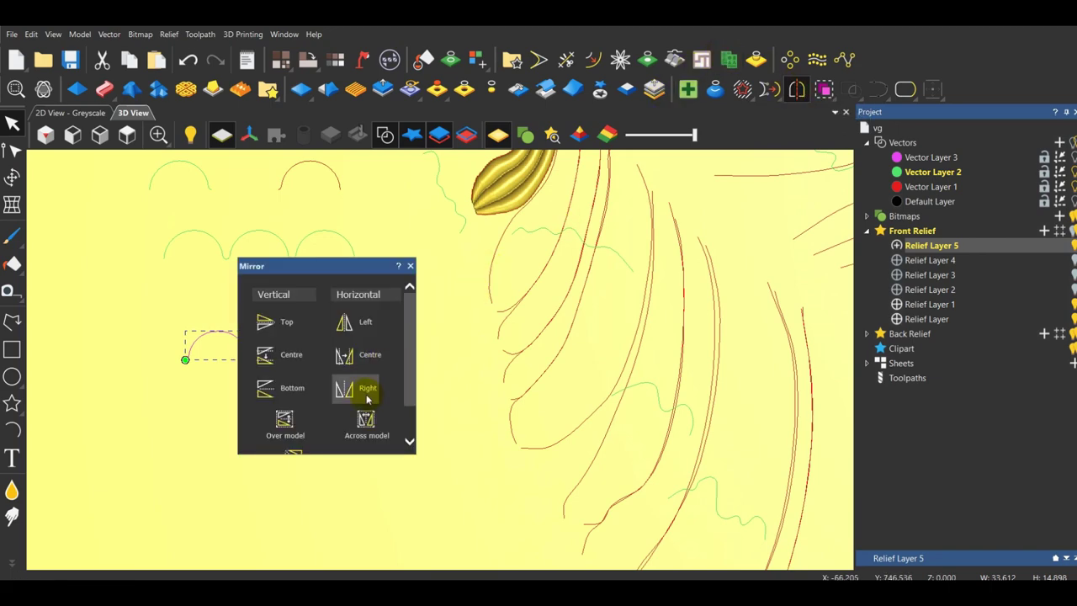
click(365, 390)
click(411, 267)
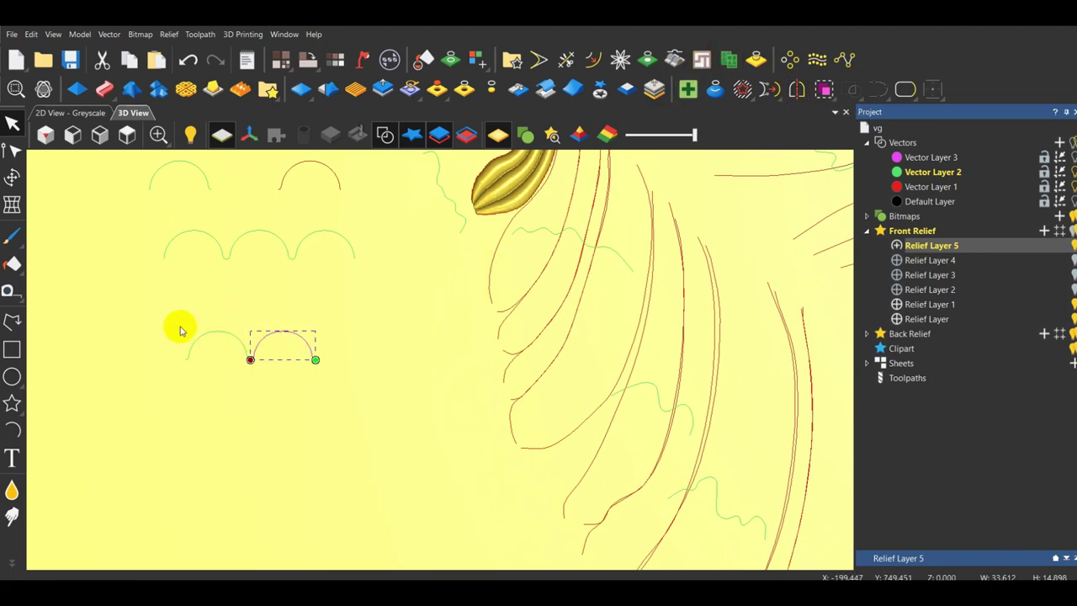
drag(159, 312, 505, 433)
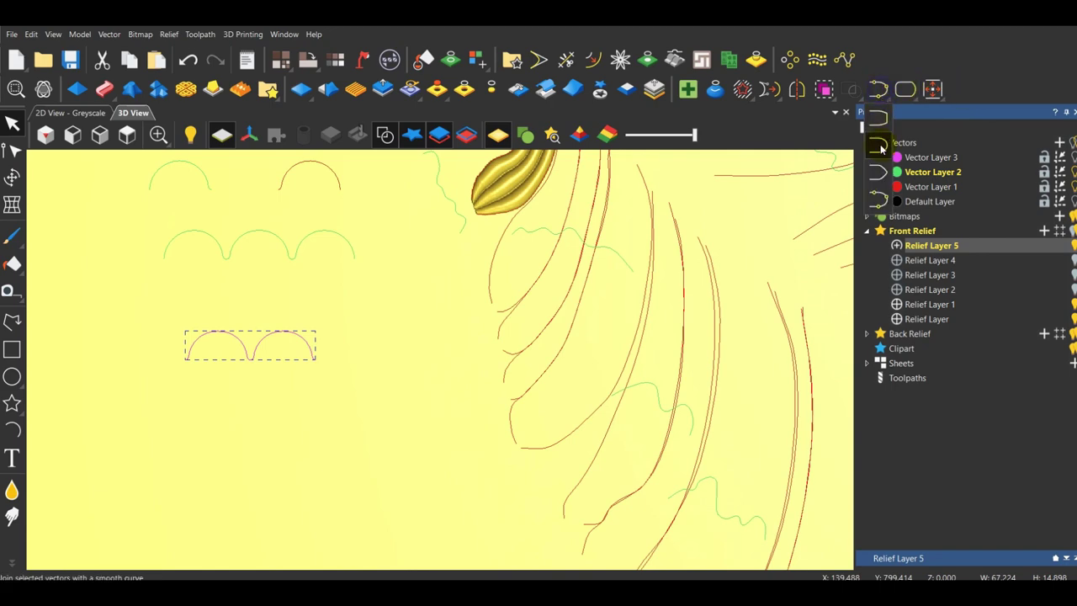
click(879, 93)
Set up a two-rail sweep along the rails just below the three-ridged strand, with the joined two-arc vector as cross section.
click(495, 255)
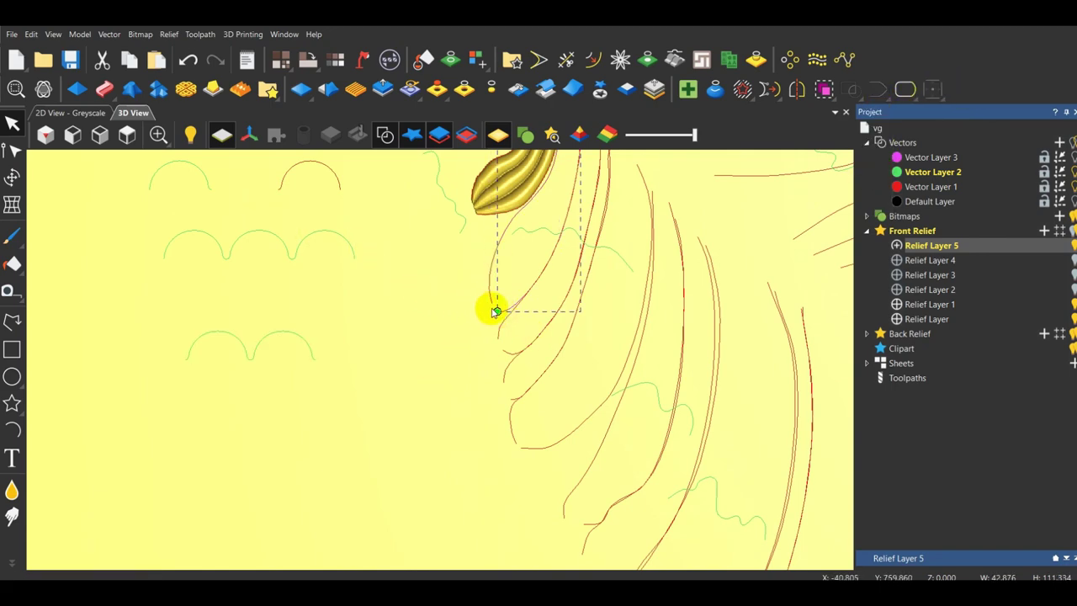
click(103, 90)
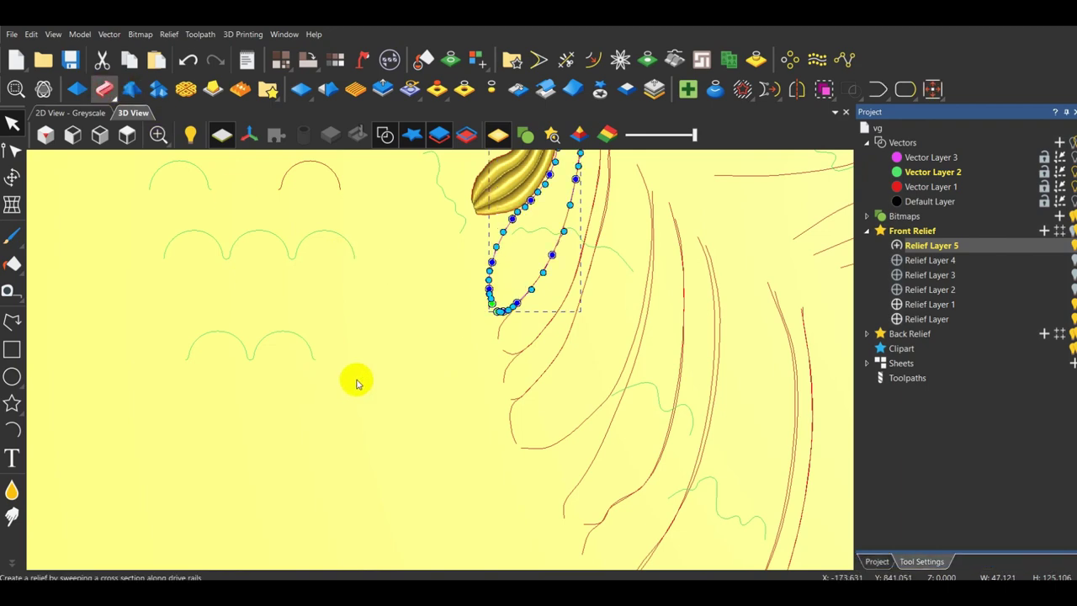
click(294, 335)
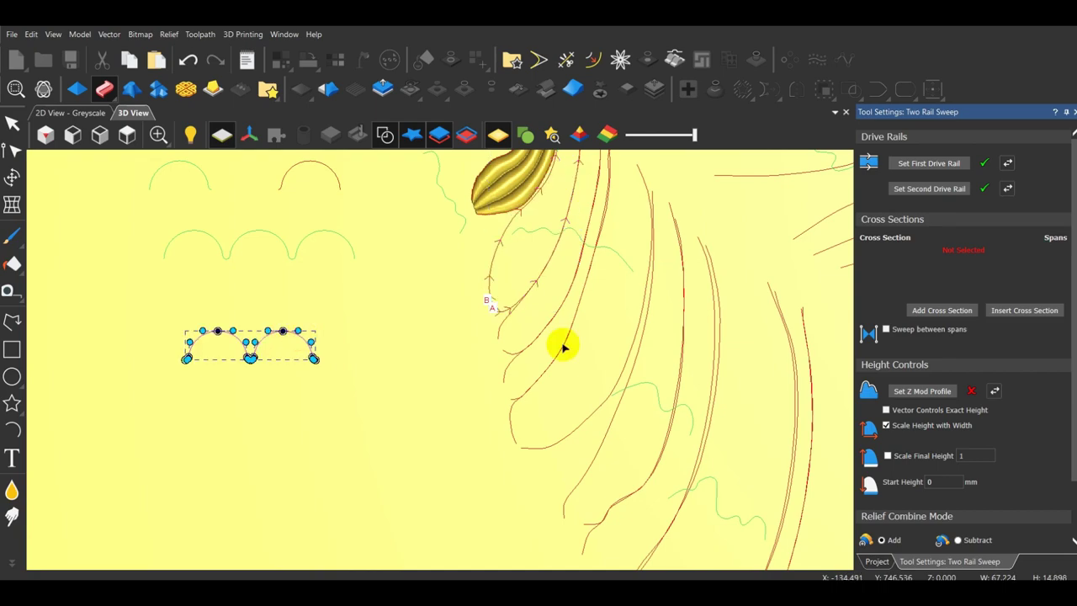
click(925, 310)
Inspect the two-ridged strand's preview in perspective and apply the sweep to the relief.
drag(644, 320, 418, 276)
scroll(418, 276, up, 5)
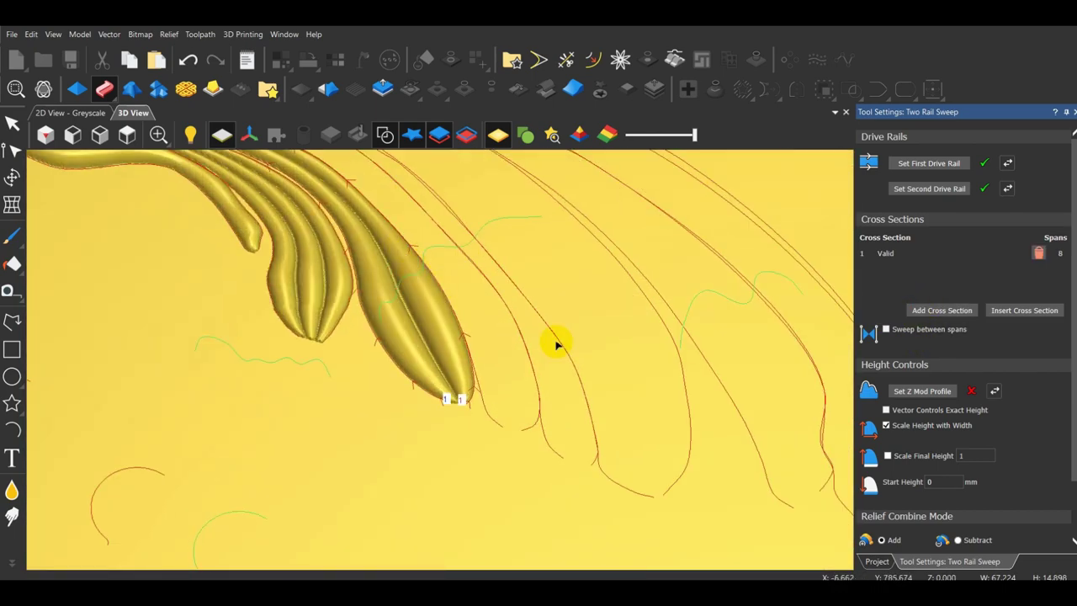
drag(600, 375, 639, 410)
scroll(498, 283, down, 2)
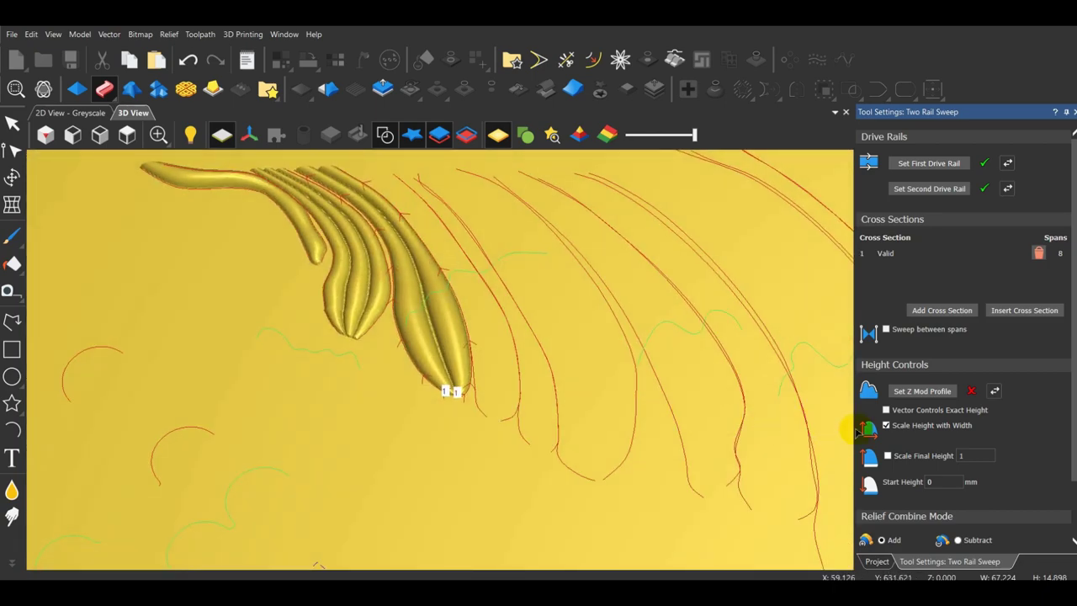
scroll(844, 427, down, 2)
scroll(661, 297, down, 3)
drag(661, 298, 989, 86)
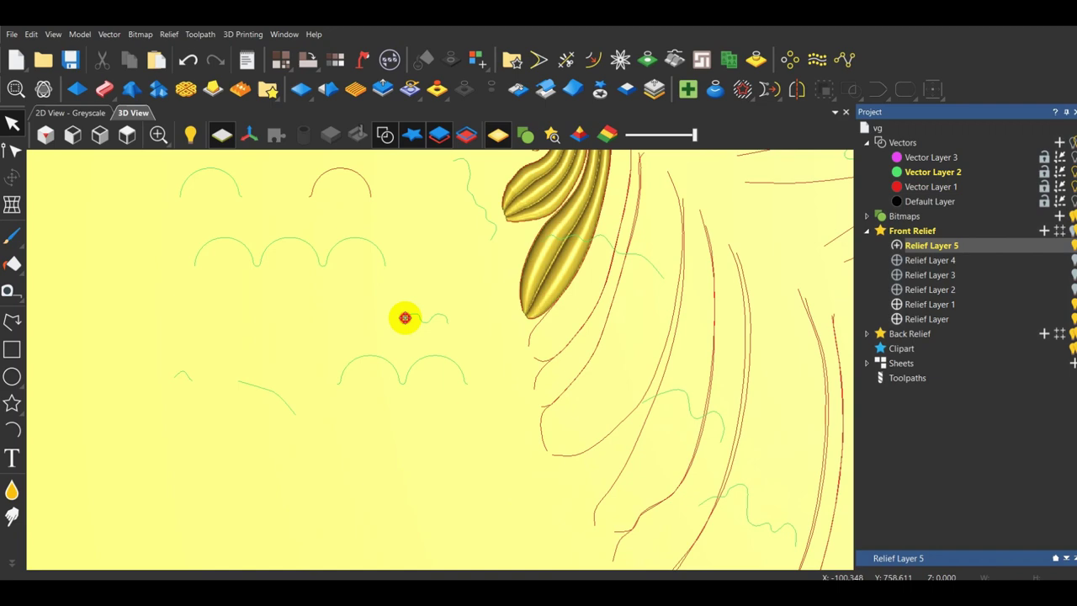
Scale up the small green two-hump curve to about 73 mm wide and 16 mm high.
click(403, 317)
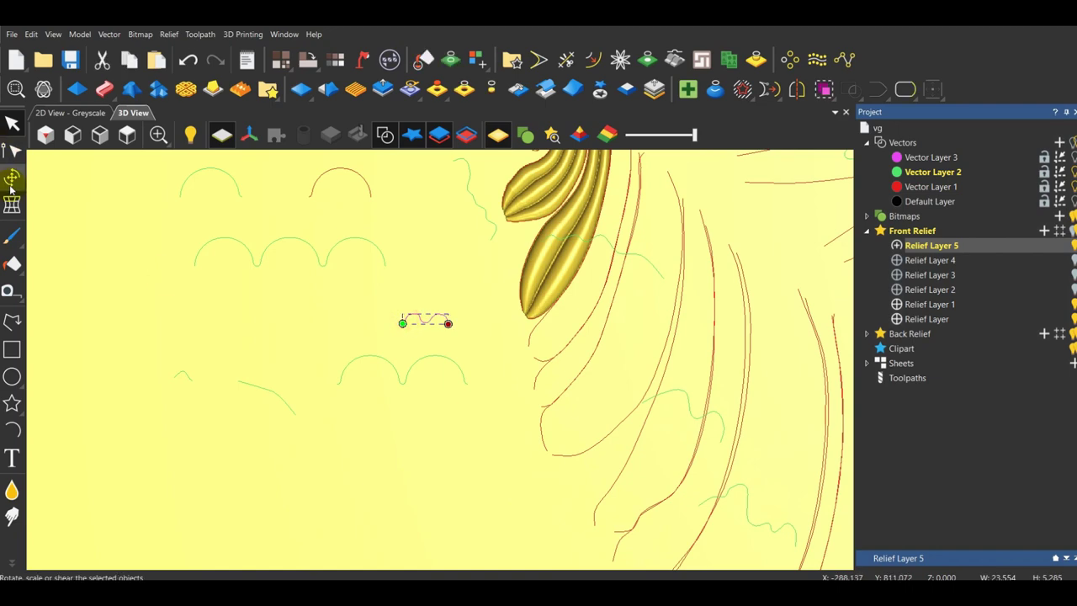
click(11, 186)
scroll(403, 318, up, 2)
drag(402, 311, 252, 274)
Node-edit the enlarged two-hump curve, shortening the tangent handles at its middle node to narrow the valley between the humps.
click(11, 151)
scroll(343, 291, up, 2)
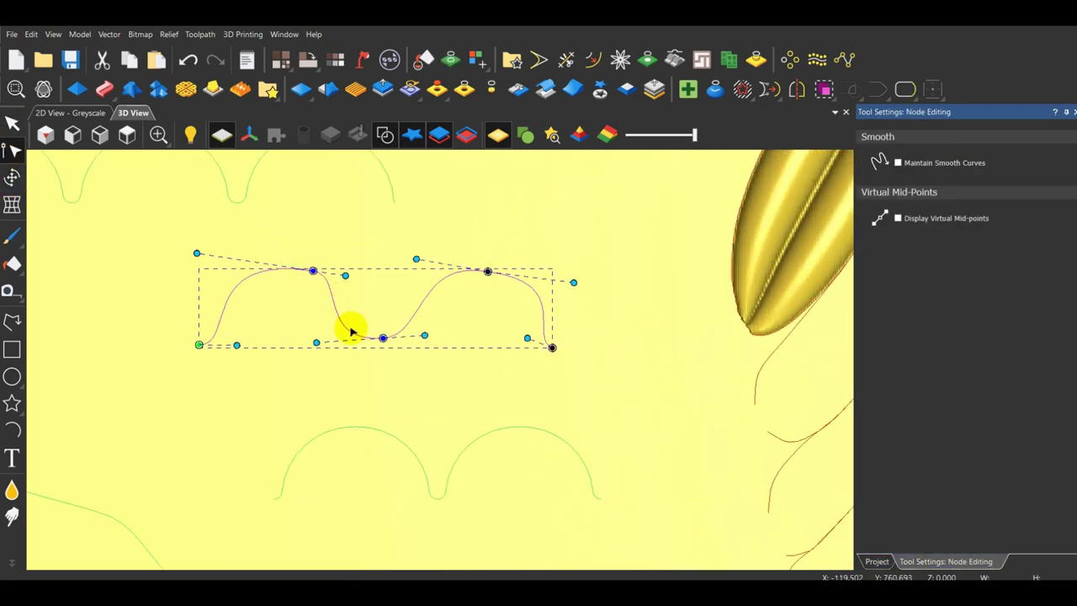
drag(317, 343, 423, 336)
scroll(424, 336, down, 3)
Set up a two-rail sweep along the next narrow pair of strand rails, with the reshaped two-hump curve as cross section.
click(536, 370)
click(539, 372)
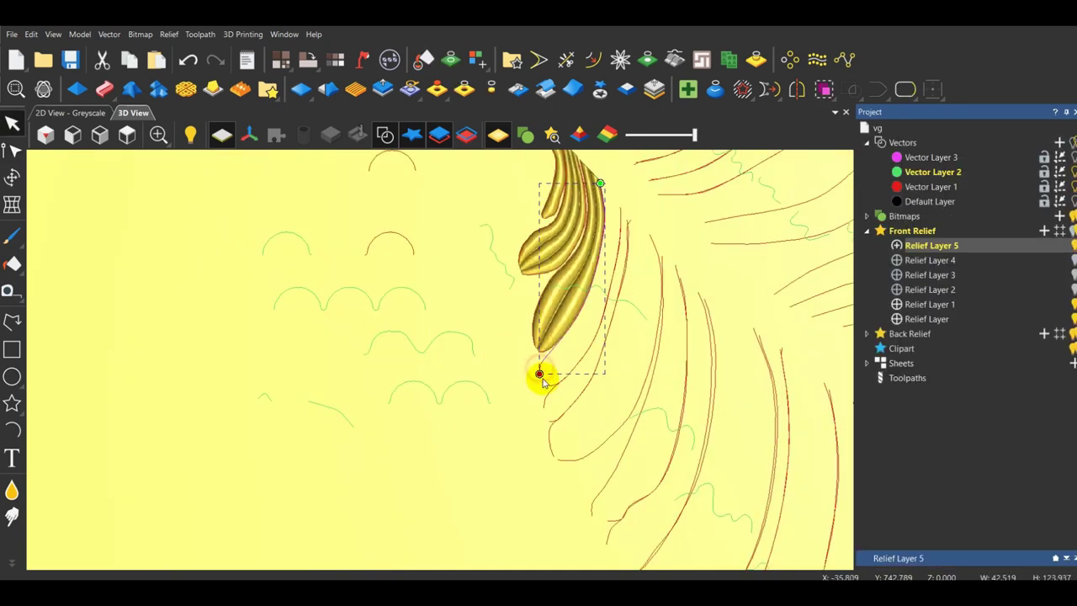
click(104, 89)
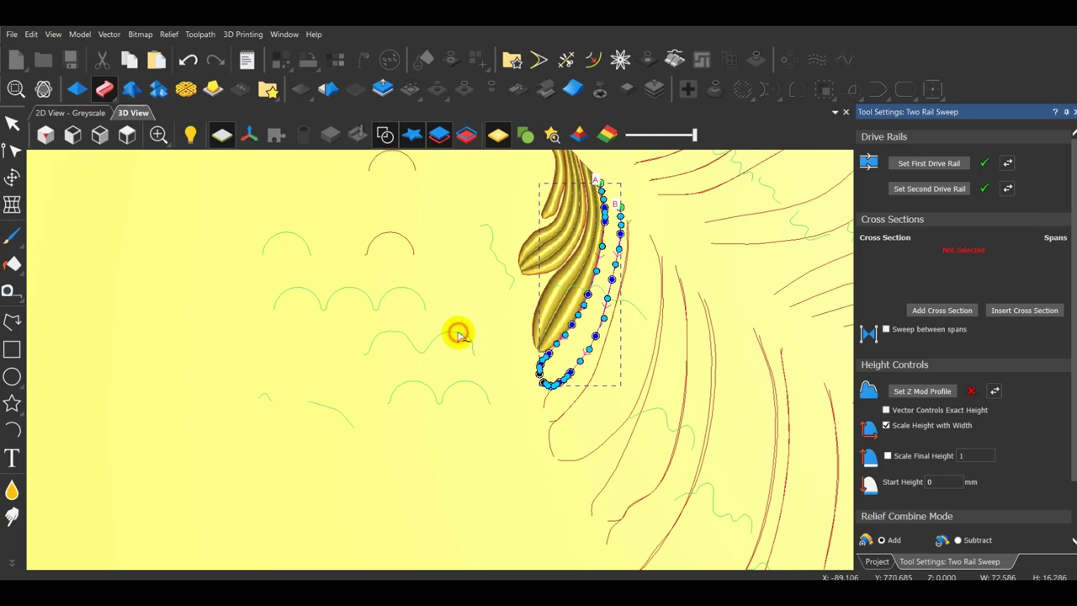
click(458, 333)
click(923, 311)
click(923, 311)
Inspect the narrow strand's preview, set its relief combine mode to Merge High and apply the sweep.
scroll(636, 301, up, 4)
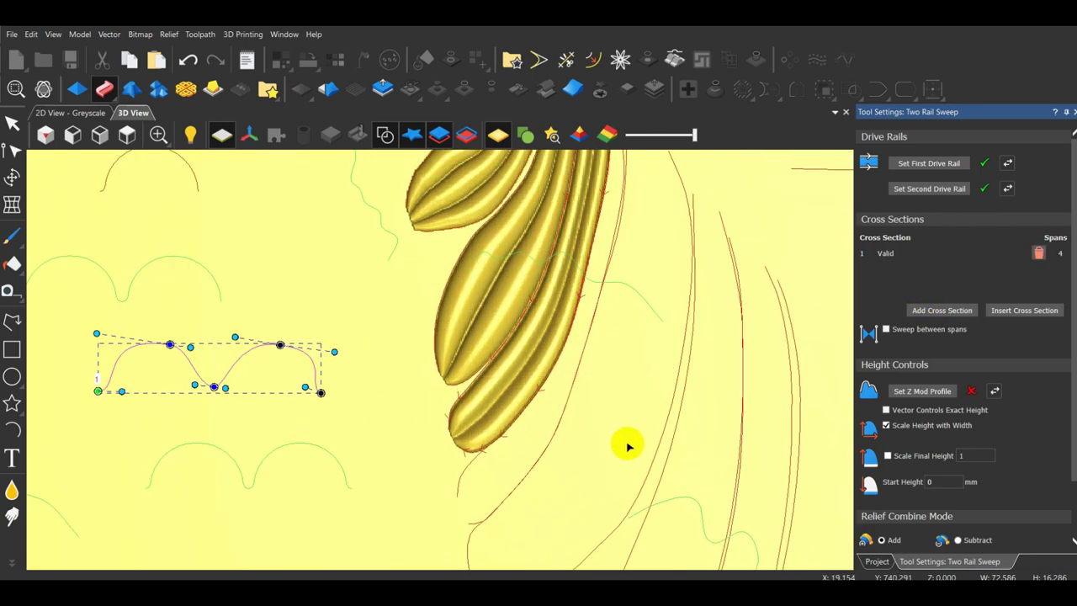
middle_drag(586, 372, 687, 219)
scroll(922, 492, down, 3)
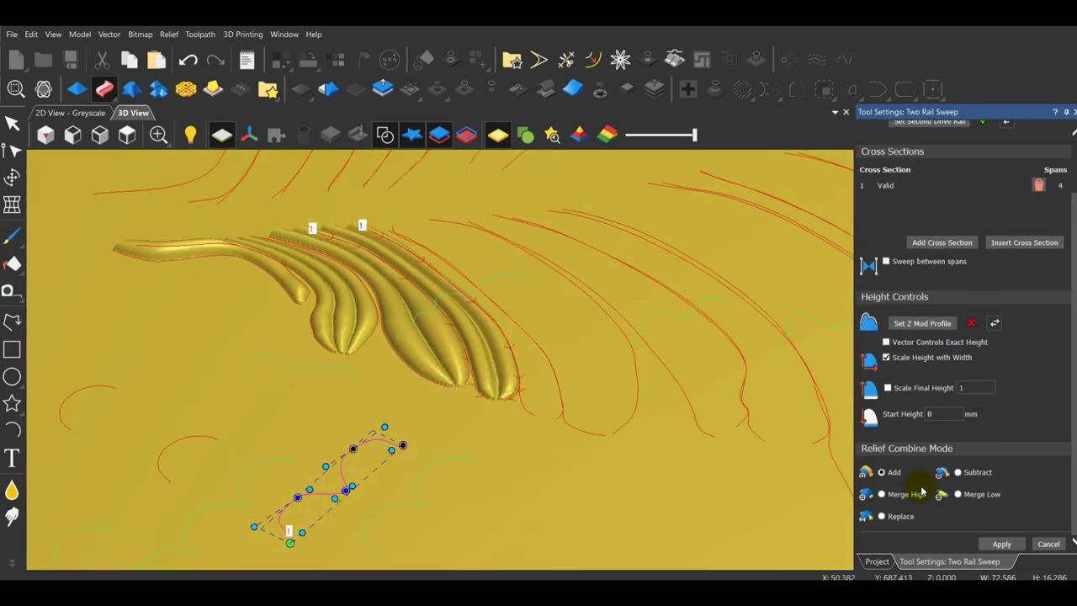
click(1001, 545)
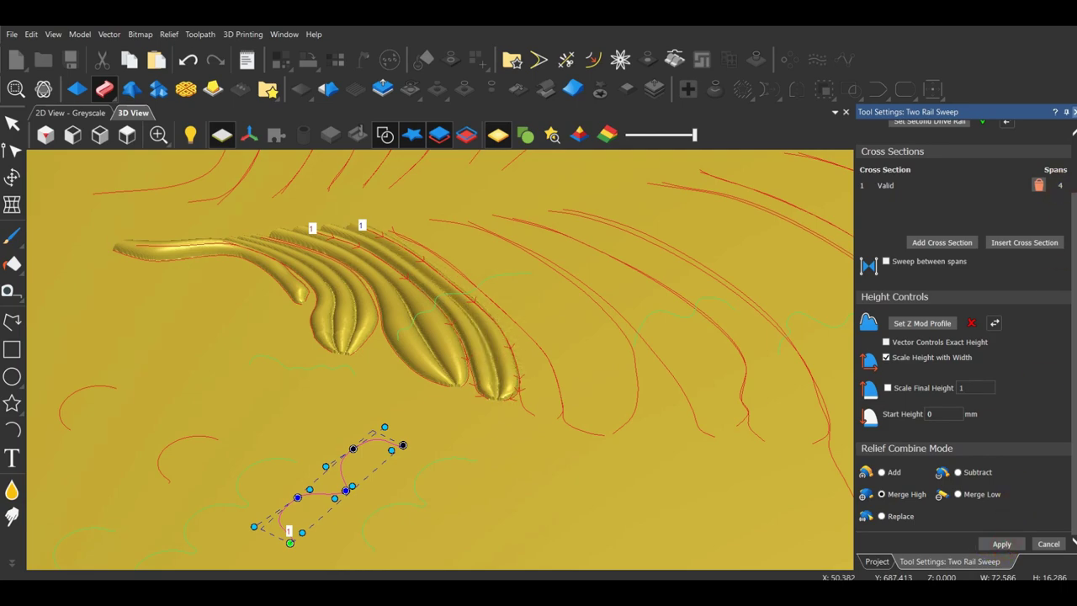
Close the finished sweep and move the group of loose cross-section curves down beside the next strand rails.
click(1073, 112)
click(127, 135)
scroll(421, 271, up, 5)
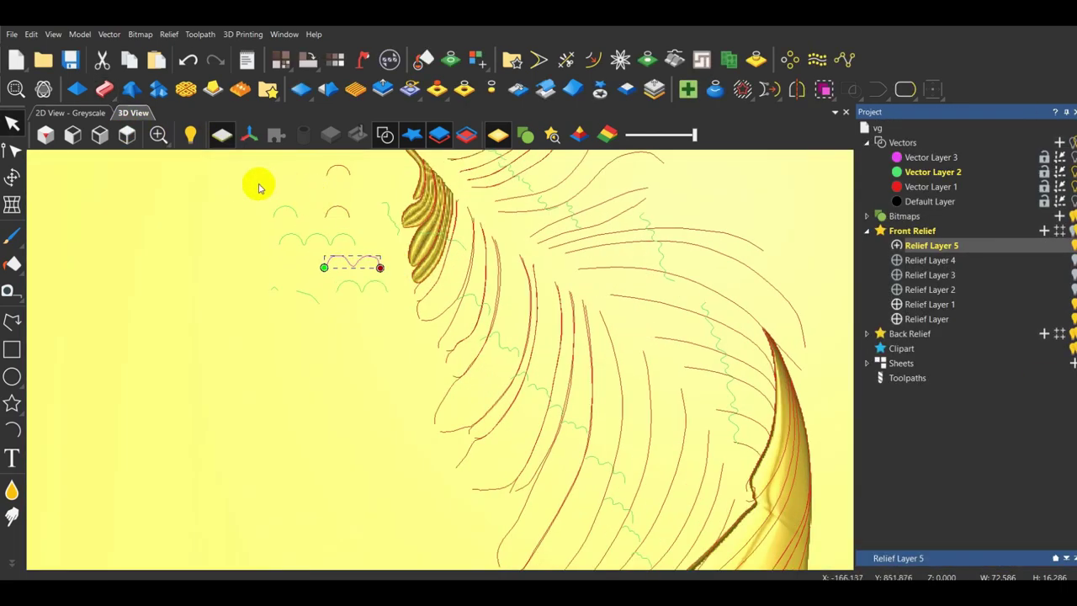
drag(249, 157, 392, 339)
drag(383, 283, 405, 309)
scroll(406, 308, up, 2)
Set up a two-rail sweep along the next narrow pair of strand rails, with the upper red single arc as cross section.
click(423, 276)
shift+click(423, 295)
click(104, 89)
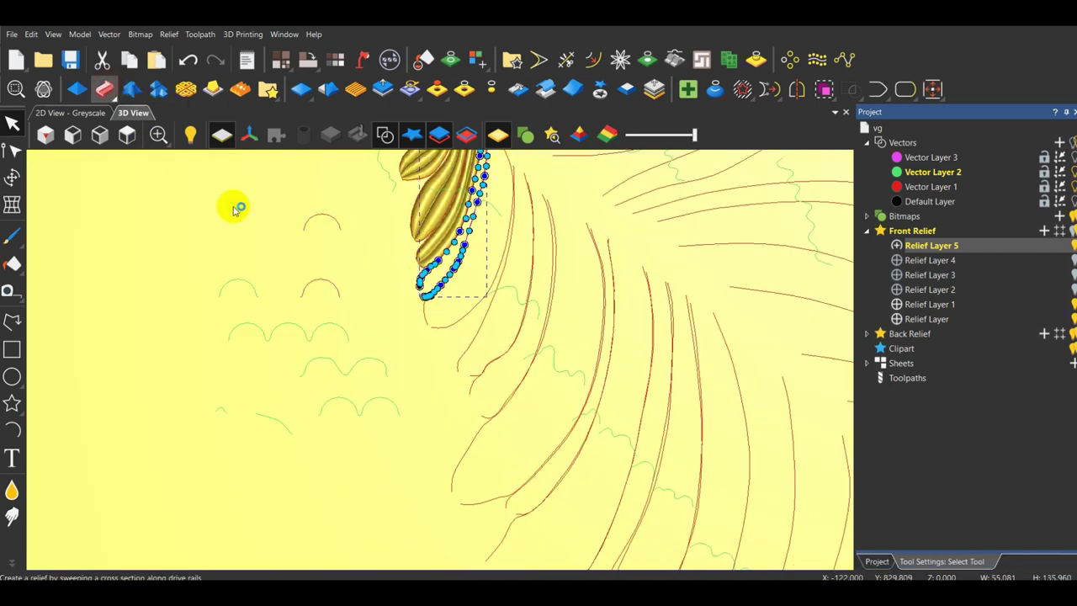
click(305, 227)
click(923, 311)
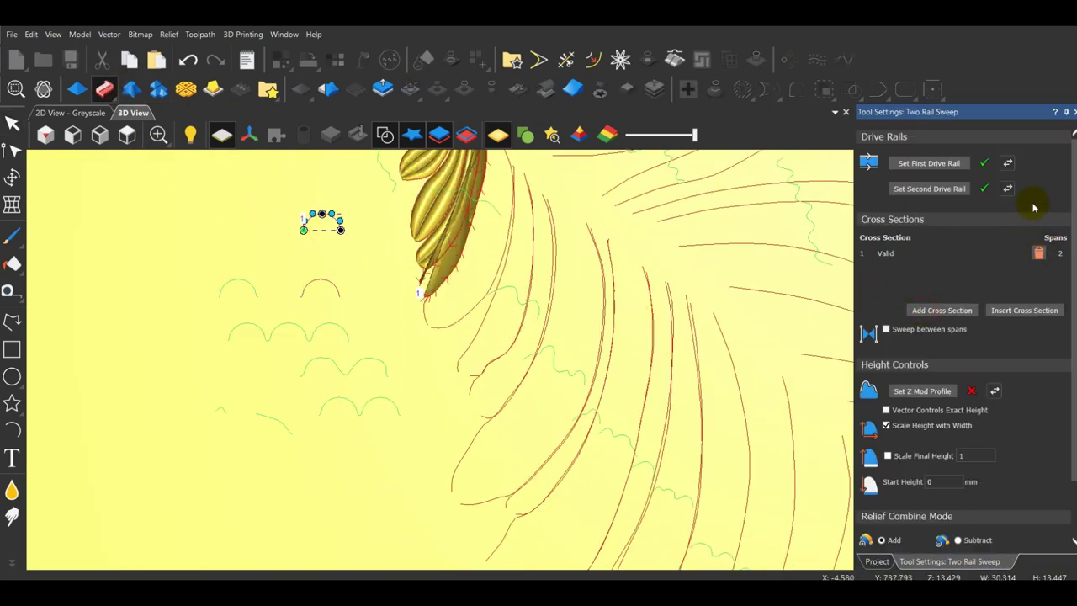
scroll(617, 233, up, 3)
shift+middle_drag(482, 240, 550, 324)
middle_drag(707, 451, 757, 269)
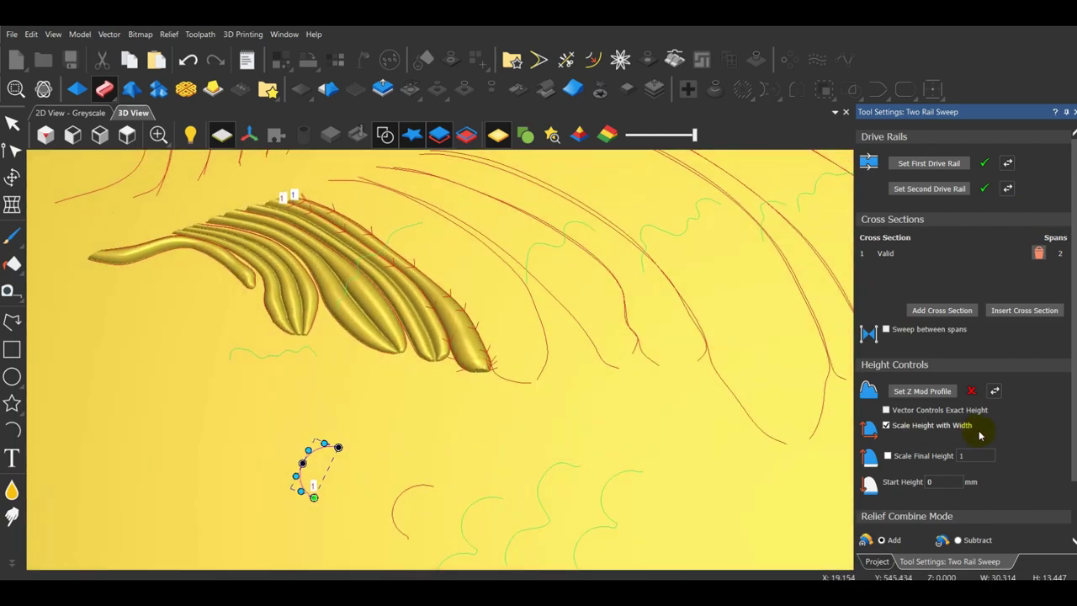
Replace the sweep's cross section with the green single arc, set the combine mode to Merge High and apply it.
scroll(979, 435, down, 2)
scroll(510, 476, down, 1)
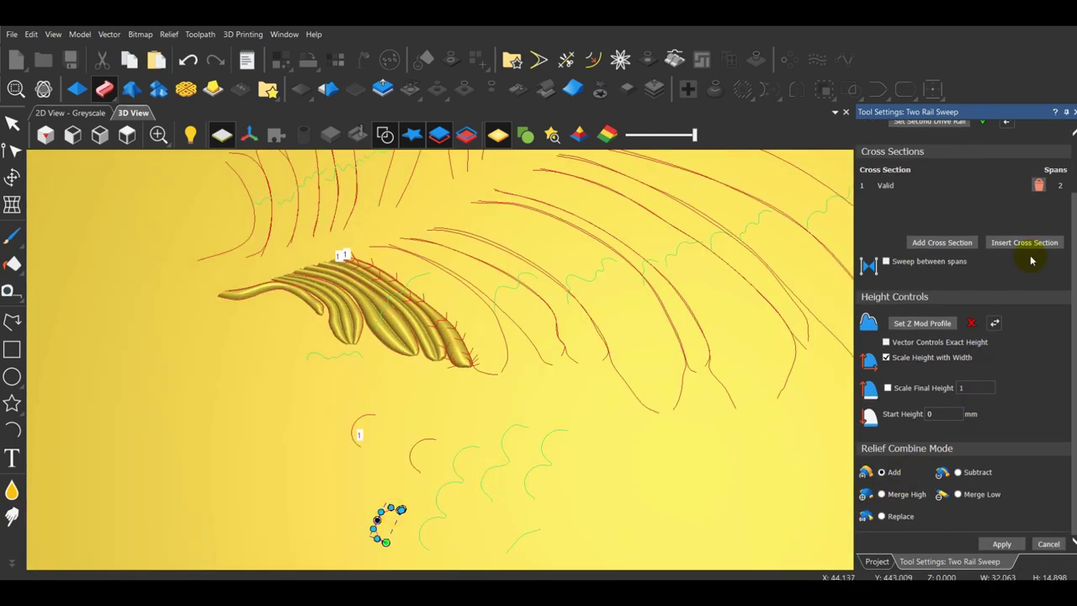
click(1038, 186)
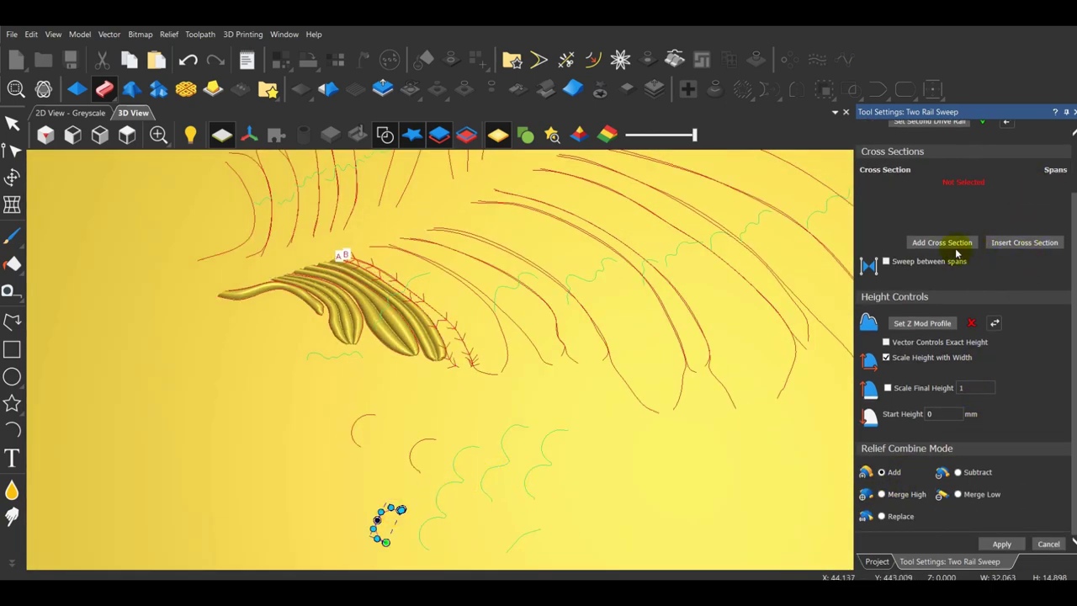
click(882, 494)
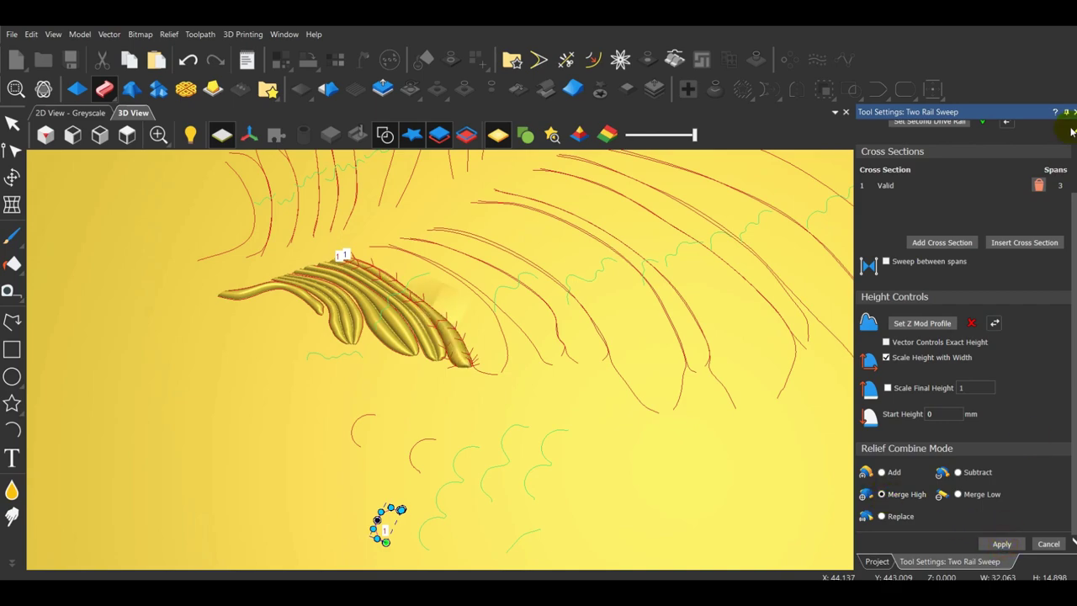
click(1074, 112)
click(127, 134)
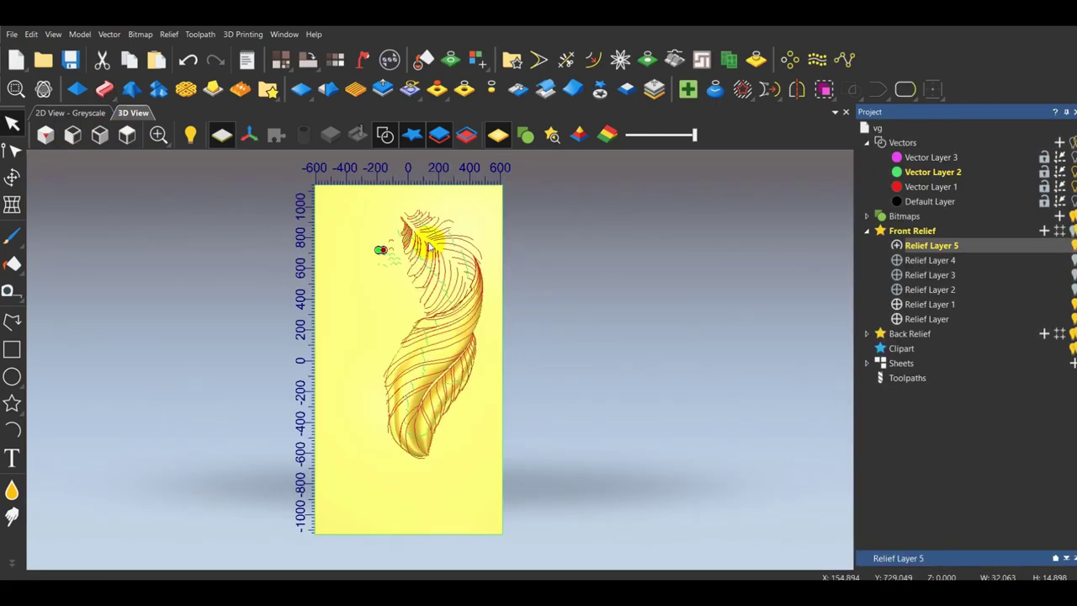
Set up a two-rail sweep along the next wider pair of strand rails, using the joined three-arc curve as cross section.
scroll(416, 247, up, 5)
click(351, 271)
shift+click(377, 283)
click(105, 90)
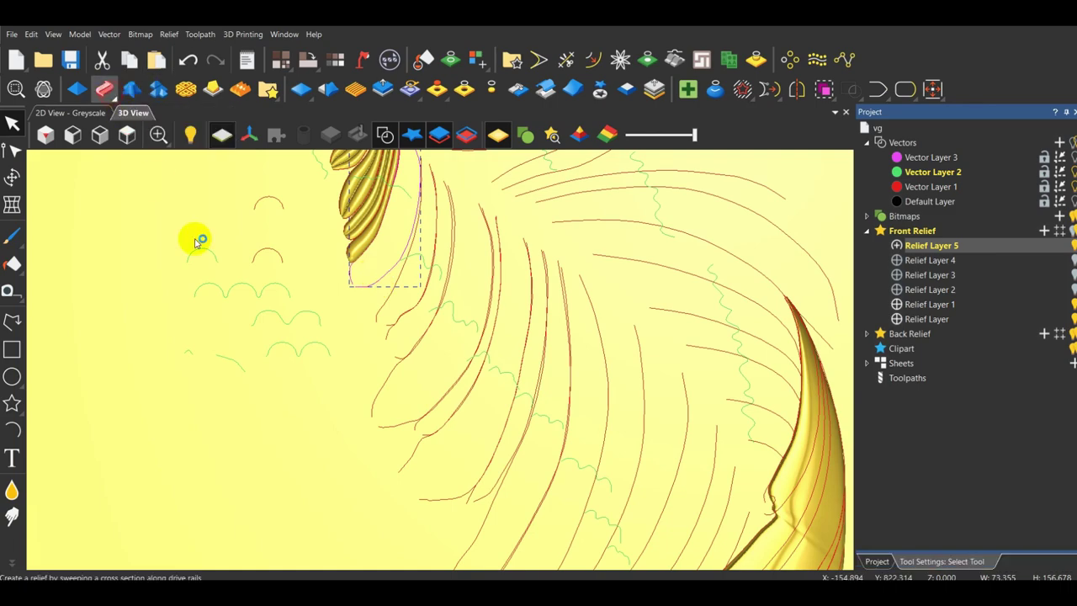
click(238, 289)
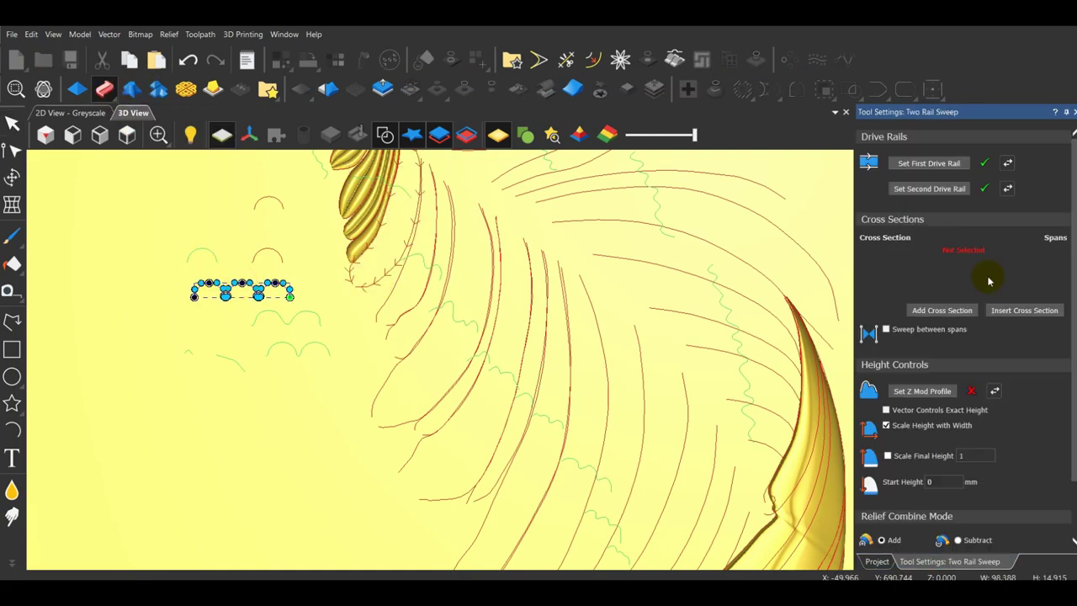
click(942, 313)
scroll(356, 187, up, 4)
drag(723, 335, 438, 357)
Set the three-ridge strand's relief combine mode to Merge High and apply the sweep.
scroll(428, 313, down, 2)
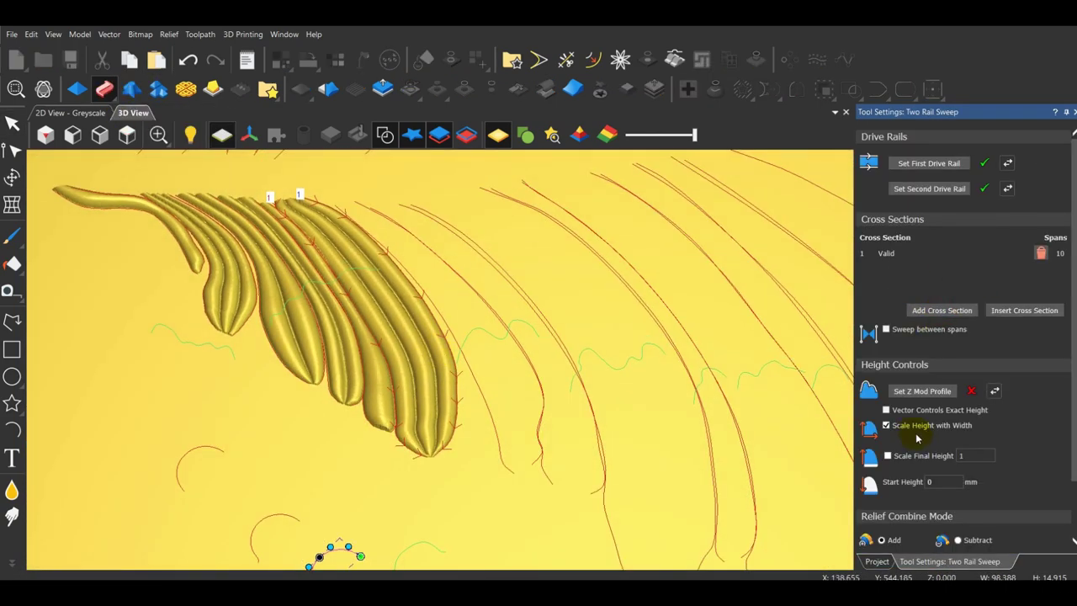
scroll(917, 437, down, 2)
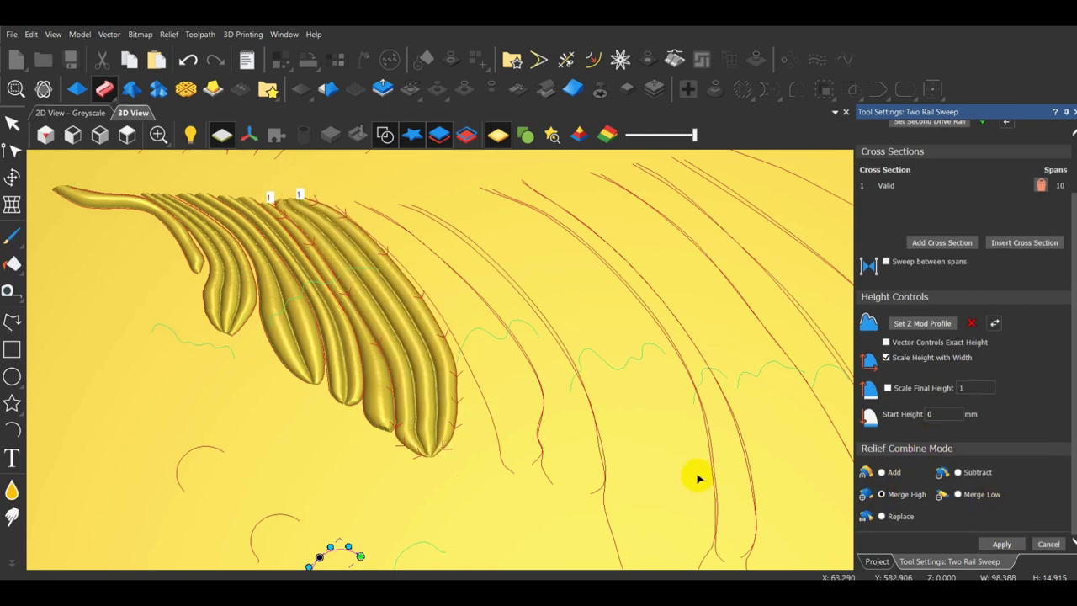
click(997, 544)
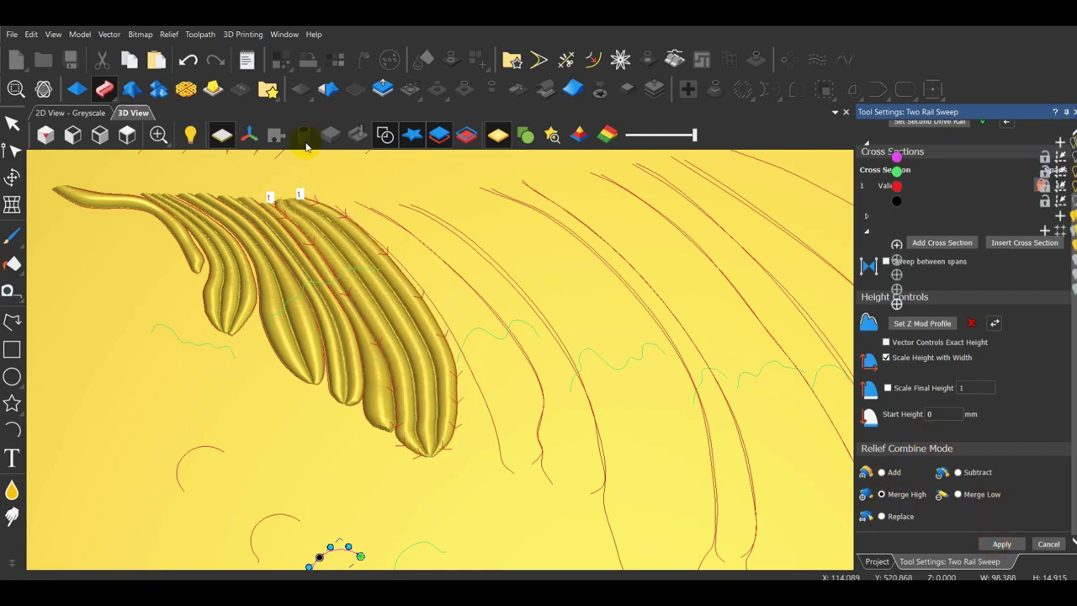
click(126, 134)
Set up a two-rail sweep on the next pair of rails with the reshaped two-hump curve, reversing the second drive rail.
scroll(416, 249, up, 5)
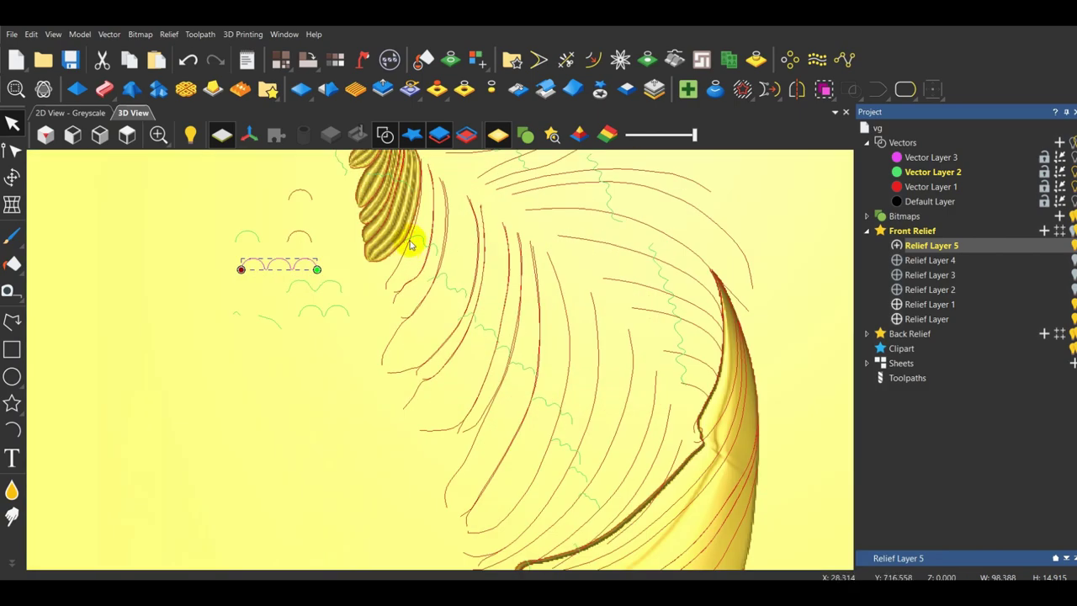
click(412, 241)
scroll(396, 295, up, 3)
shift+click(393, 291)
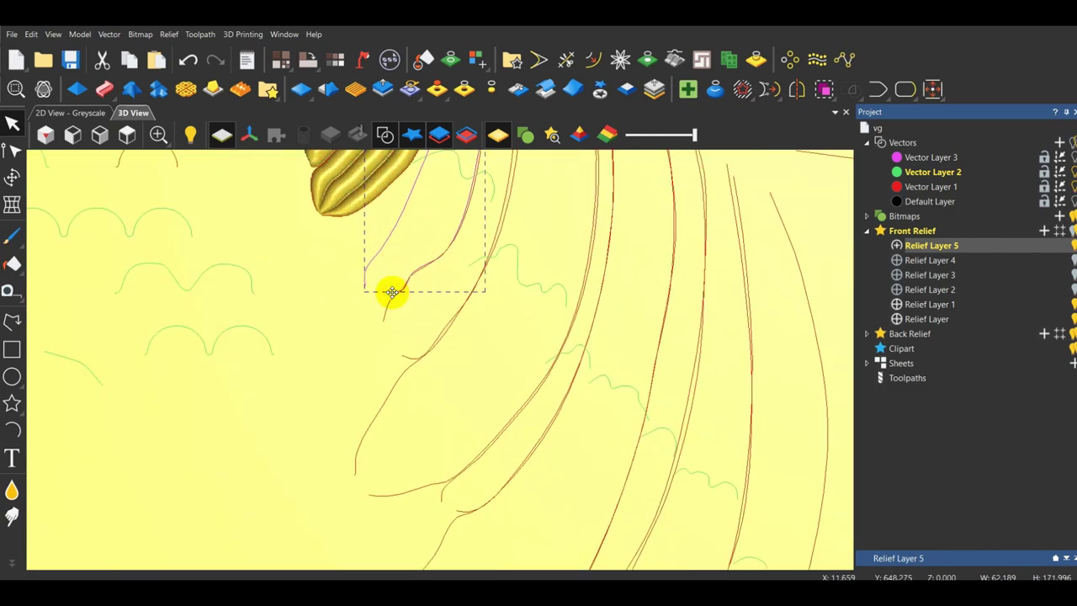
click(104, 89)
click(162, 270)
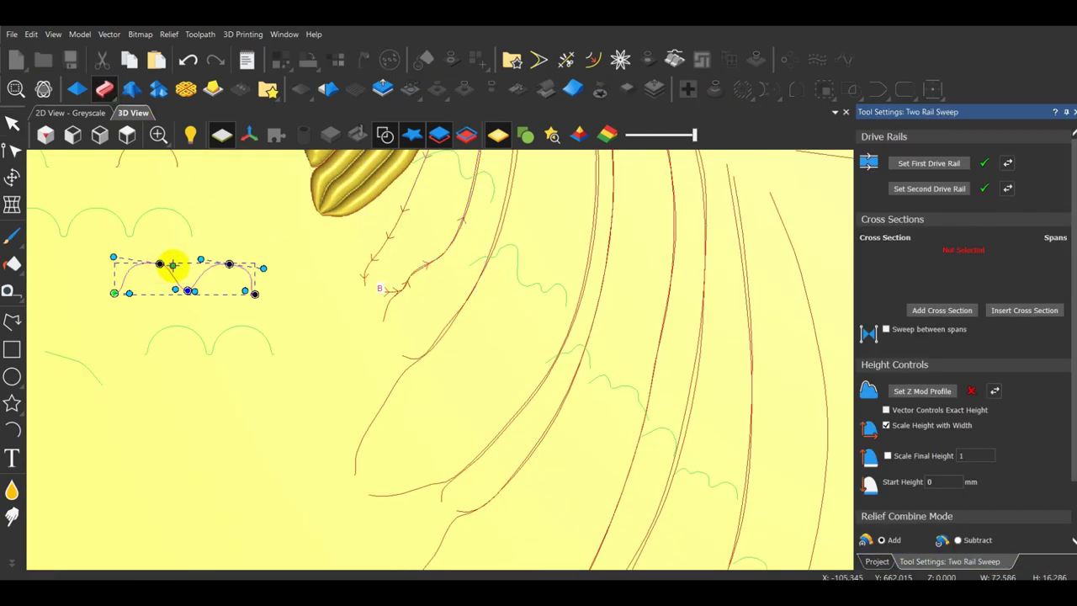
click(941, 309)
click(1008, 189)
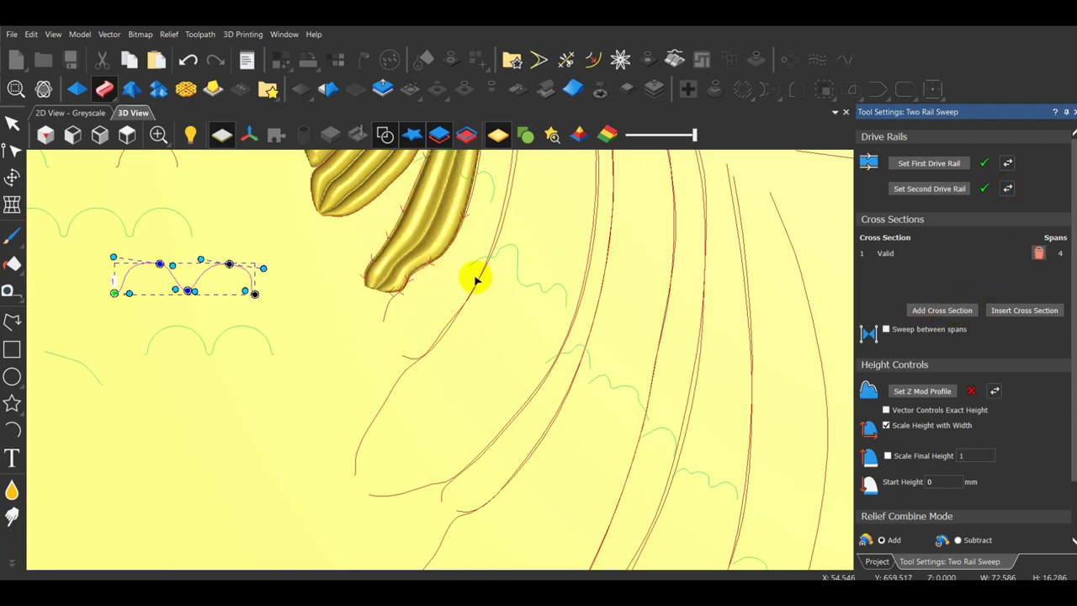
Inspect the two-ridge strand's preview, set its relief combine mode to Merge High and apply the sweep.
scroll(434, 214, down, 4)
scroll(434, 214, up, 2)
drag(590, 423, 582, 345)
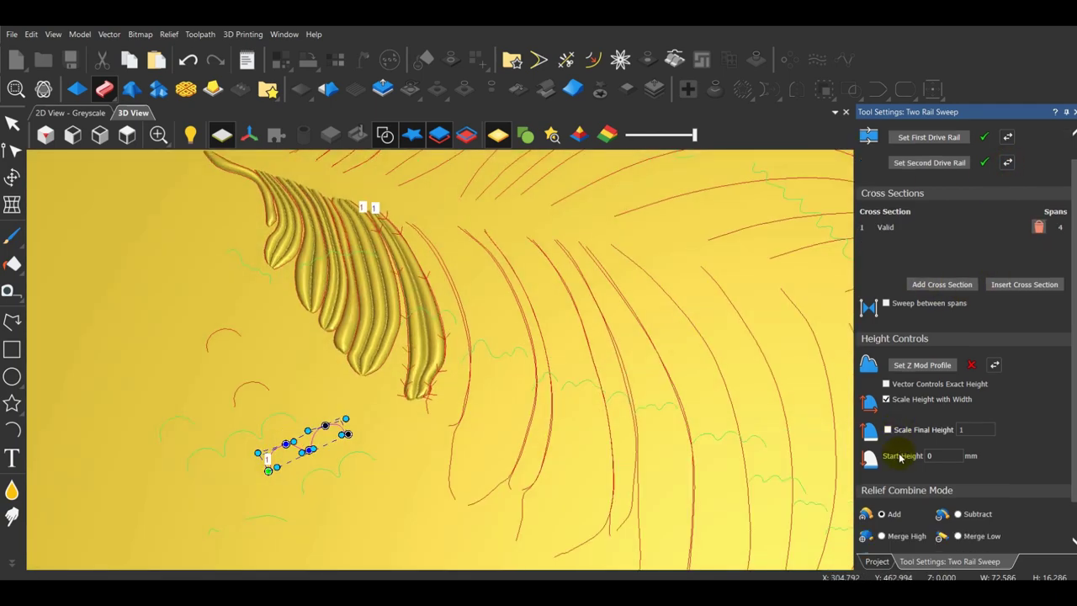
scroll(901, 457, down, 2)
click(882, 497)
click(1001, 547)
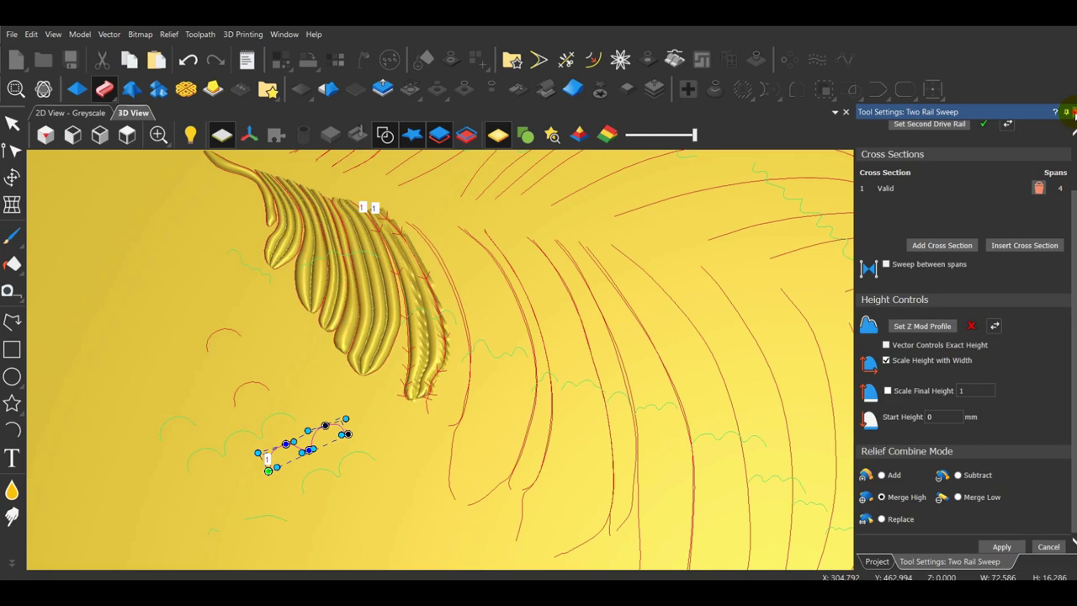
click(127, 135)
Sweep the reshaped two-hump curve along the next short, narrow pair of strand rails and apply the result.
scroll(404, 253, up, 5)
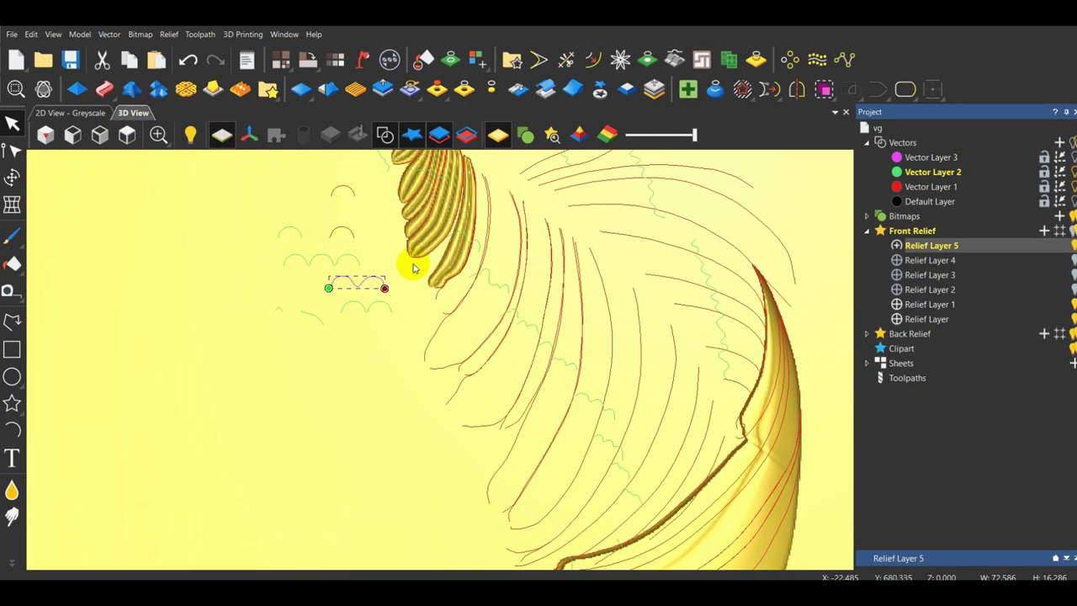
click(440, 306)
scroll(440, 314, up, 2)
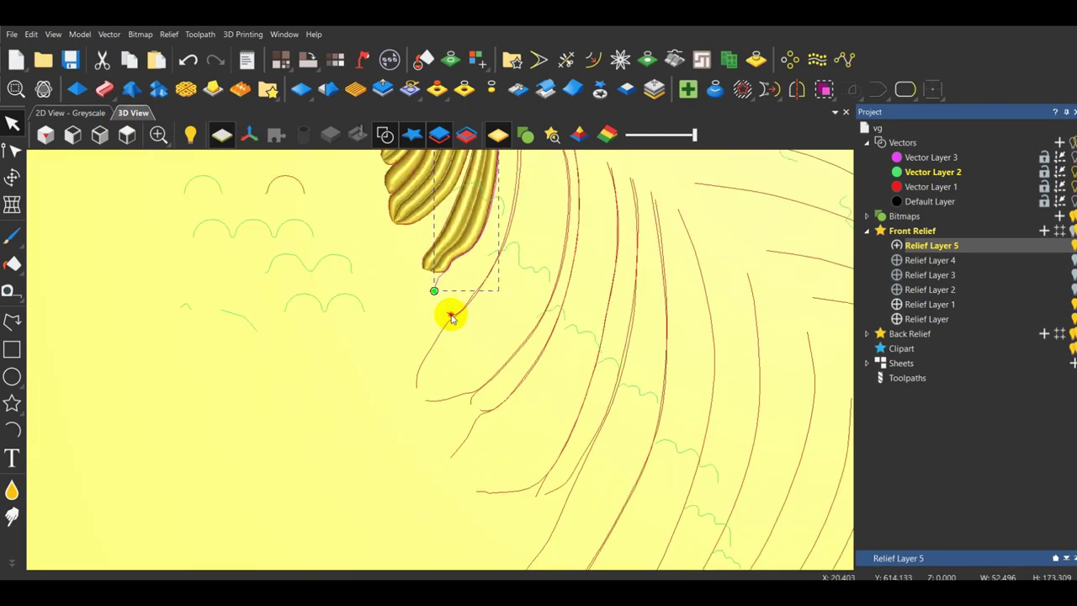
click(106, 90)
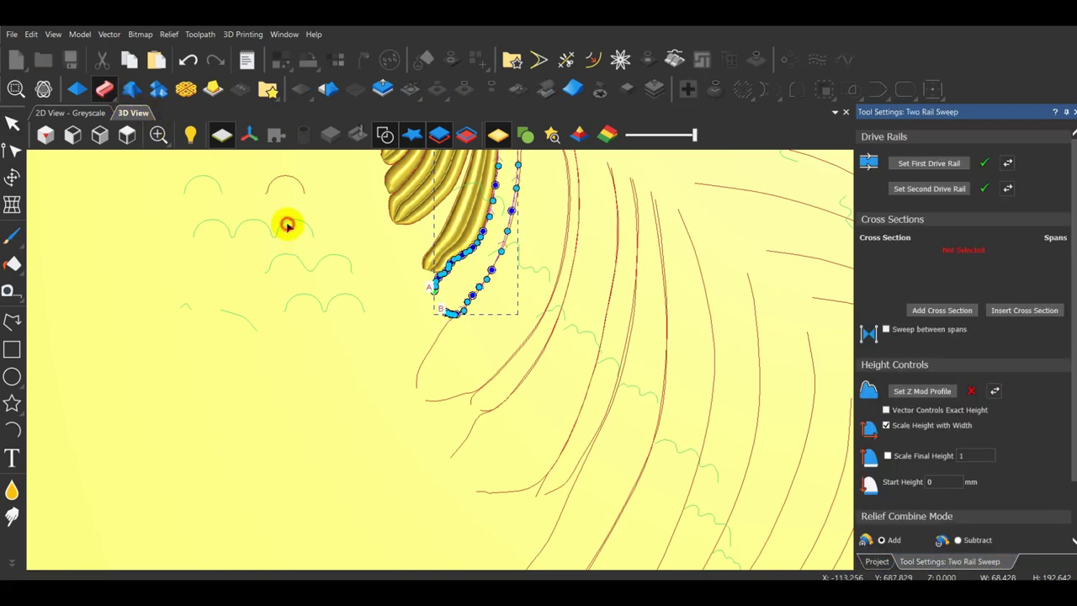
click(306, 267)
click(941, 309)
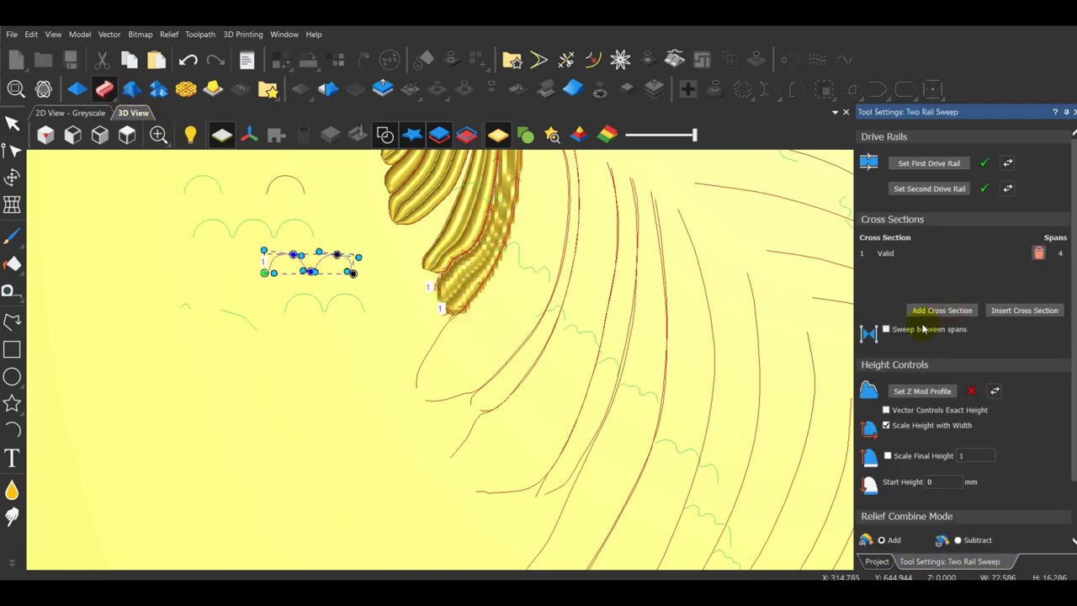
scroll(507, 239, down, 2)
scroll(916, 482, down, 2)
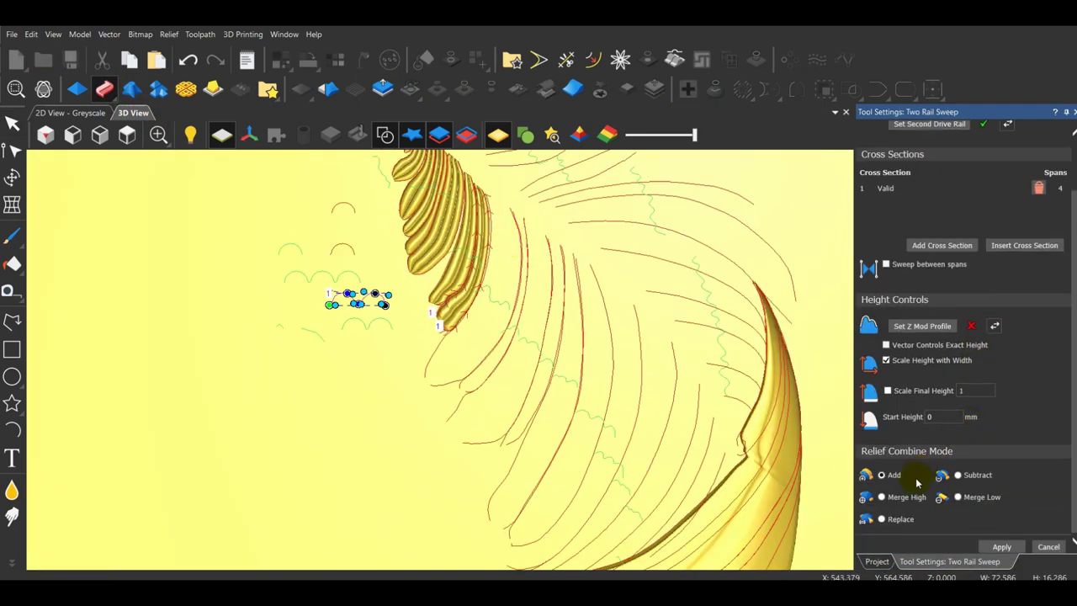
click(1001, 547)
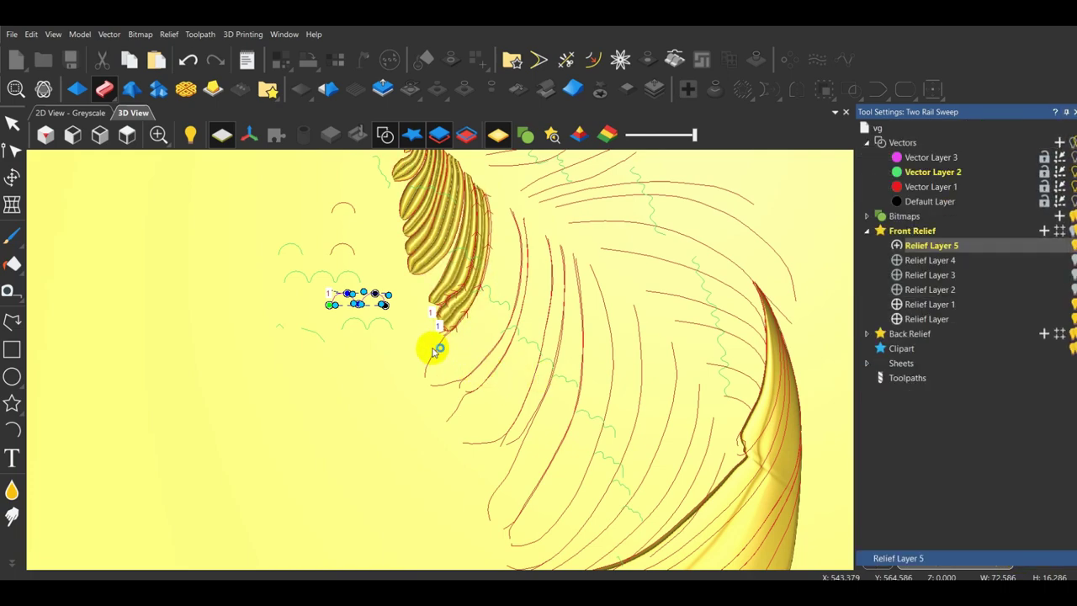
Mirror a copy of the lower two-arc curve to its left and join both into a four-arc cross section about 134 mm wide.
scroll(446, 353, up, 4)
click(543, 243)
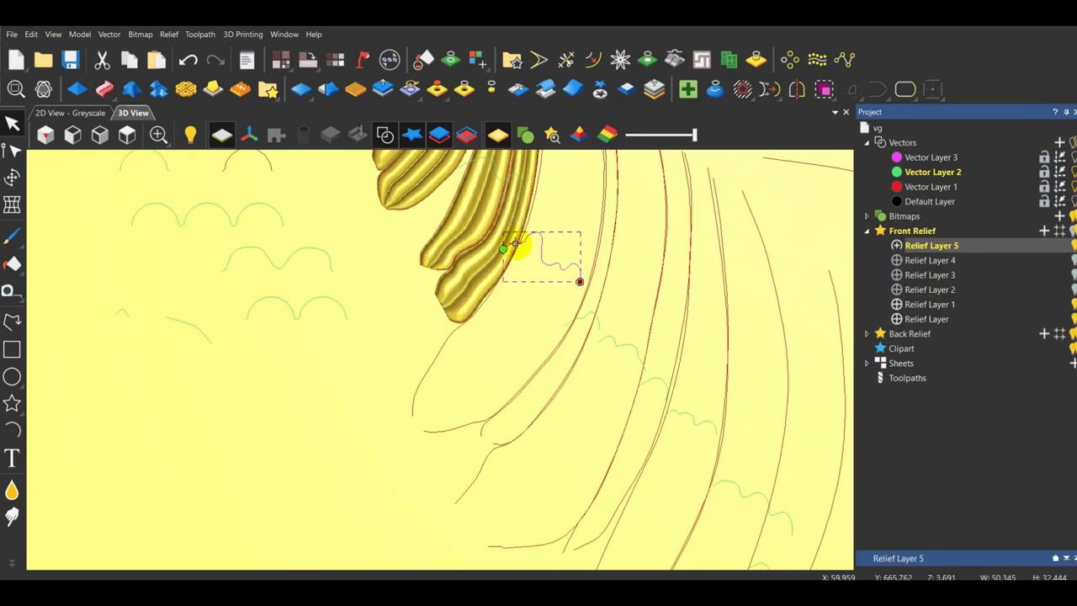
click(443, 342)
scroll(350, 336, down, 3)
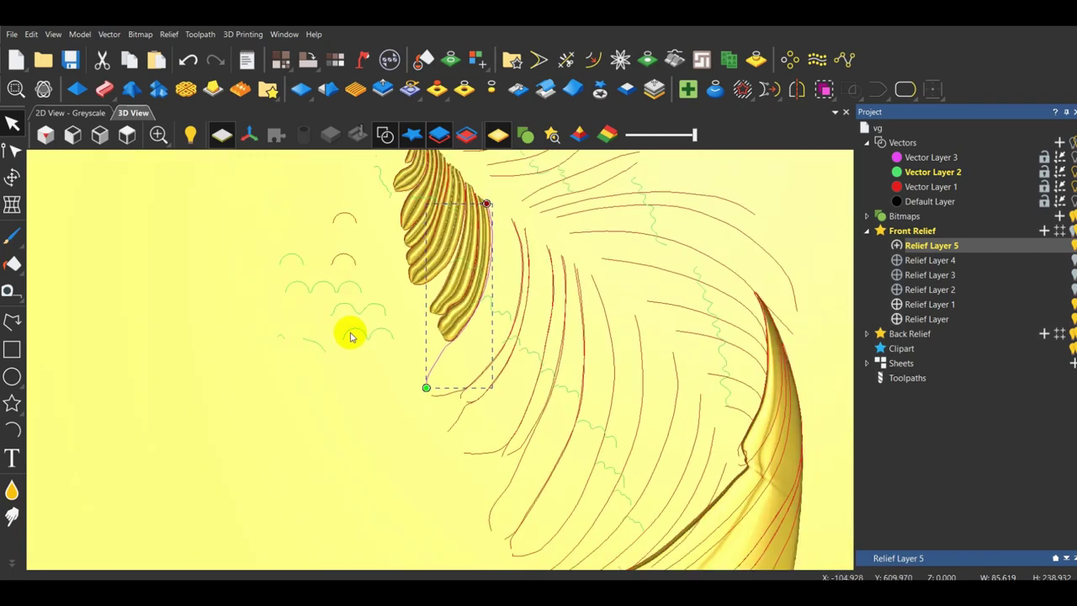
scroll(348, 332, up, 3)
click(796, 89)
scroll(398, 321, down, 1)
click(359, 298)
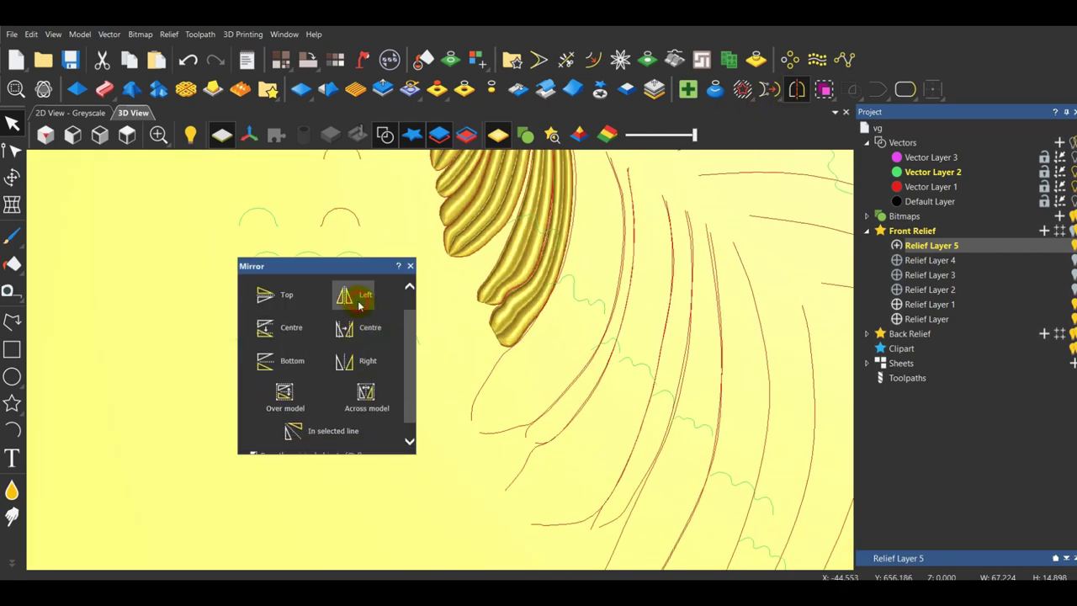
click(408, 266)
shift+click(373, 329)
click(877, 89)
Set up a two-rail sweep along the next wide pair of strand rails, using the new four-arc curve as cross section.
click(504, 355)
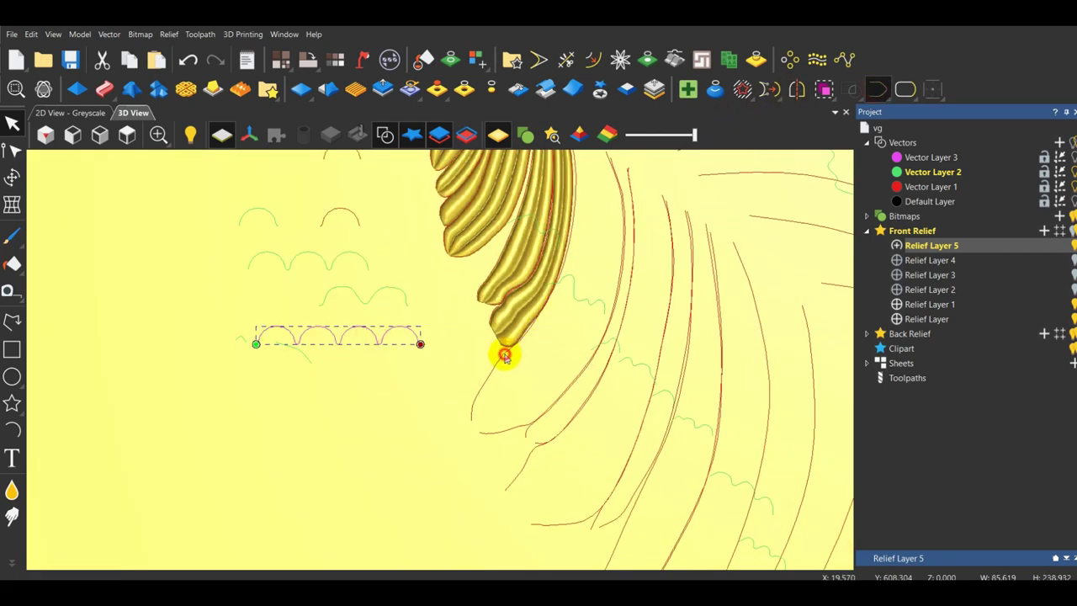
shift+click(493, 434)
click(104, 89)
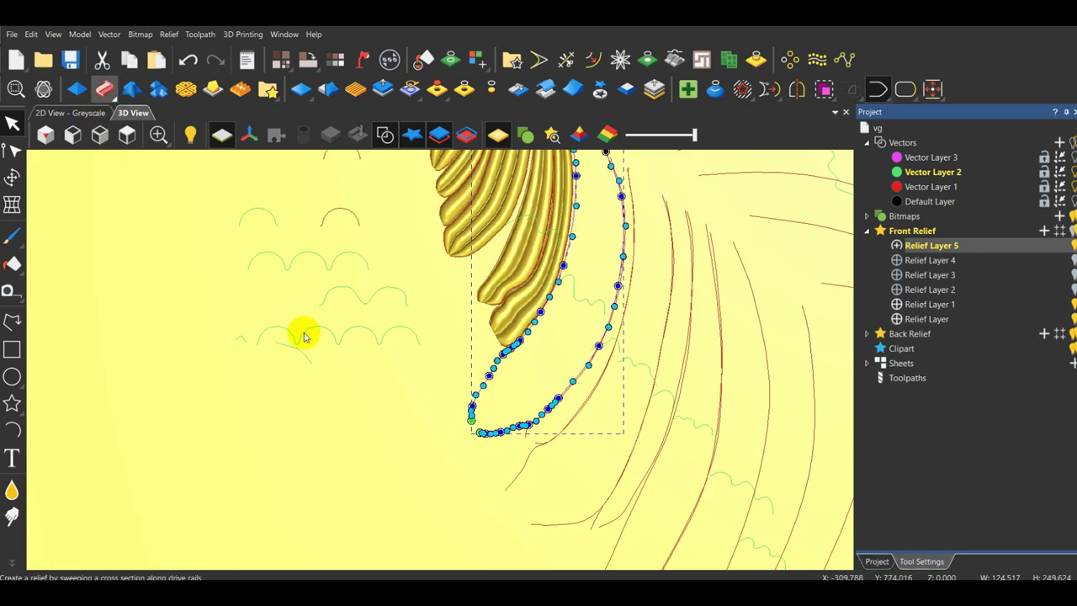
click(305, 336)
click(928, 311)
scroll(630, 396, down, 3)
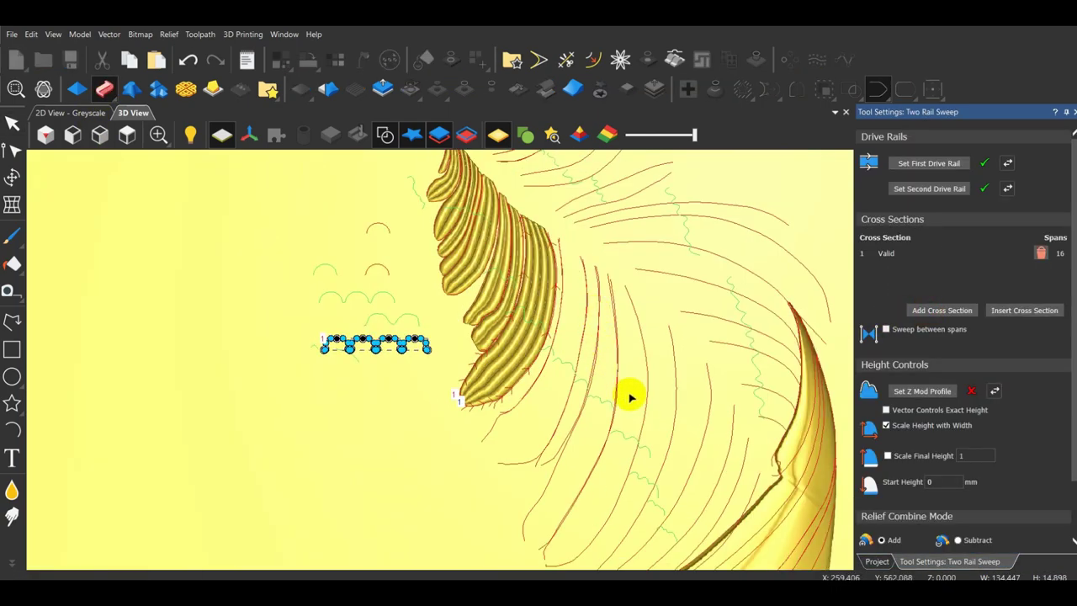
drag(630, 396, 449, 276)
scroll(449, 277, up, 4)
Set the four-ridge strand's relief combine mode to Merge High, apply the sweep and close its settings.
scroll(935, 512, down, 3)
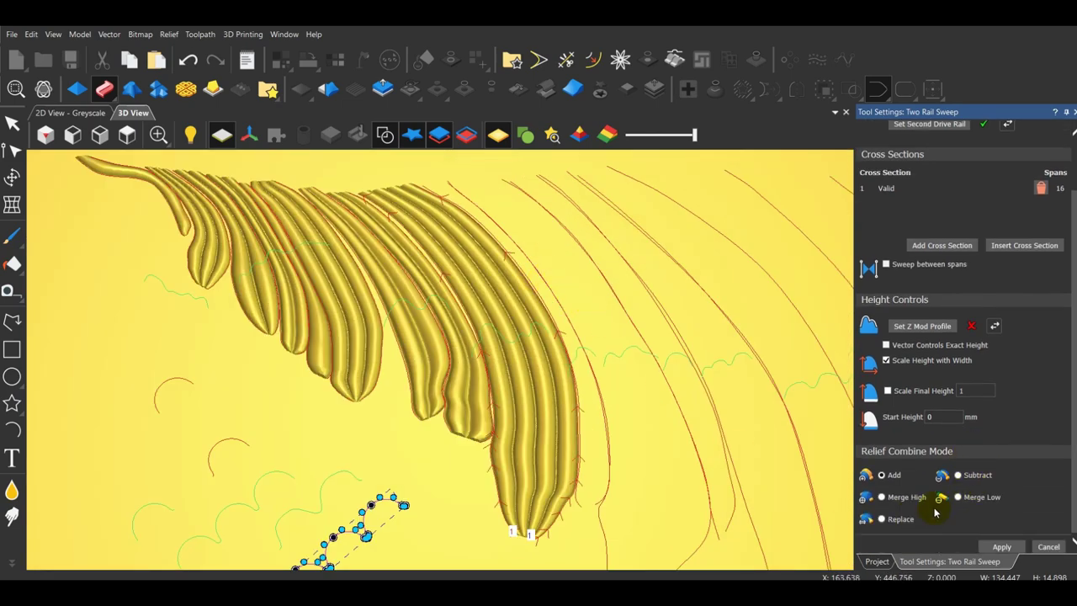
click(881, 497)
click(1001, 547)
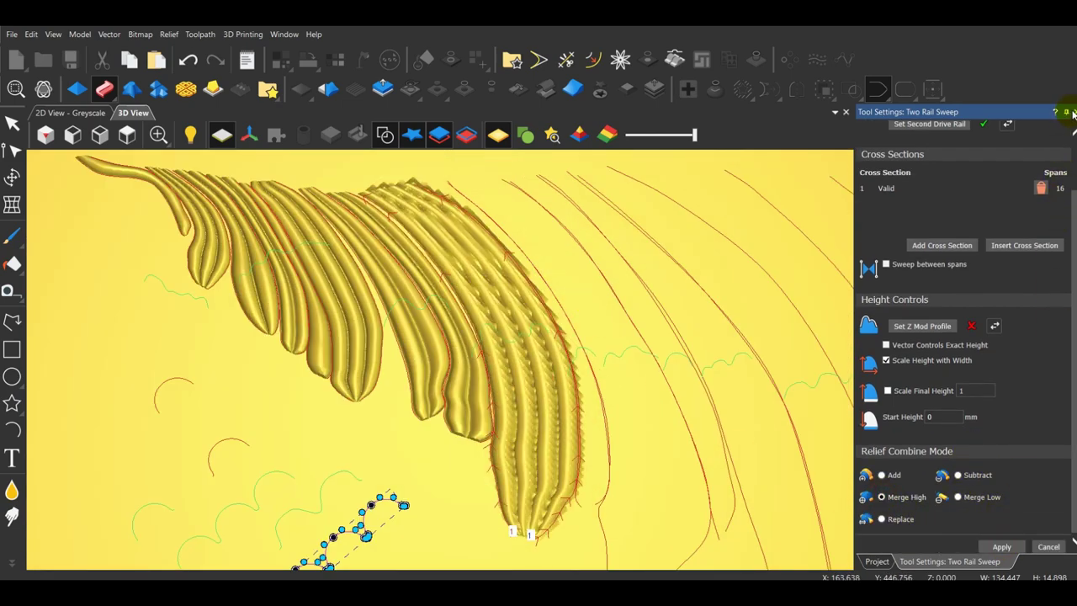
click(1074, 114)
click(127, 136)
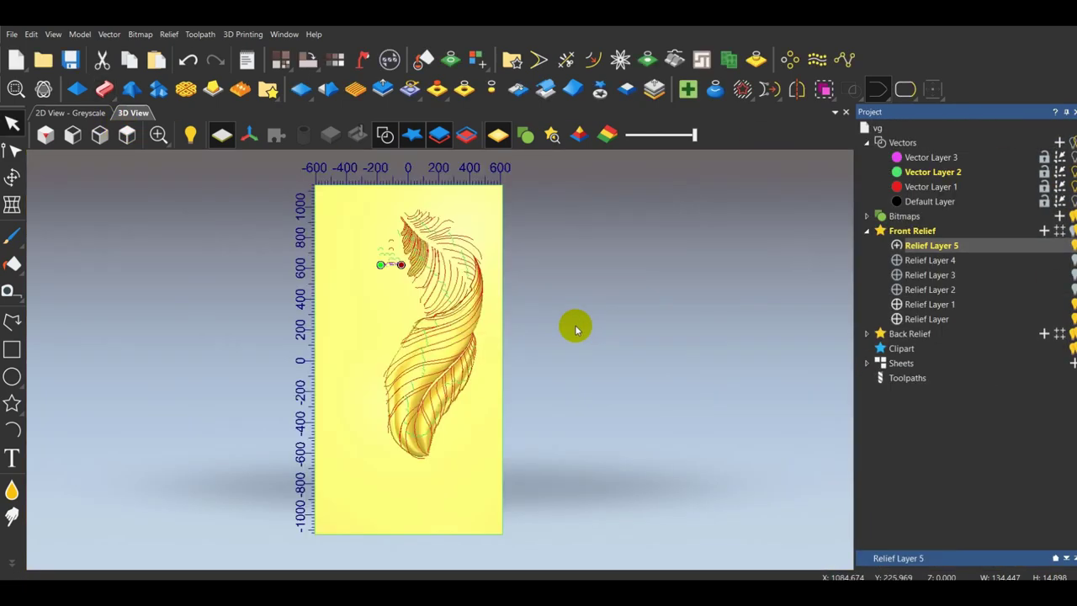
scroll(431, 346, up, 1)
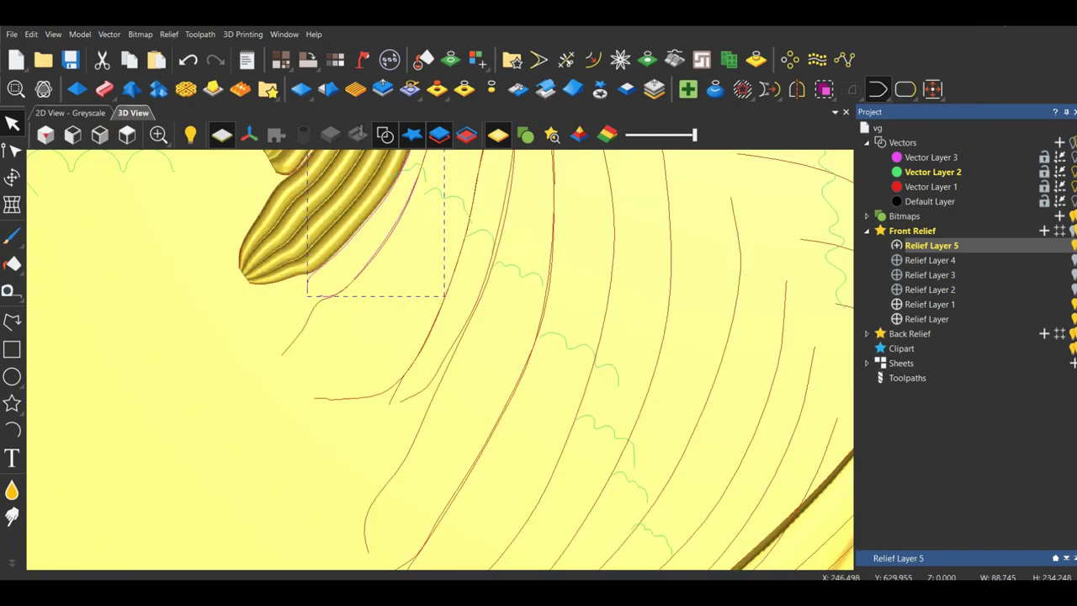
Sweep the single-arc curve along the narrow pair of rails beside the four-ridge strand, combine it with Merge High and apply it.
scroll(446, 264, down, 5)
click(104, 89)
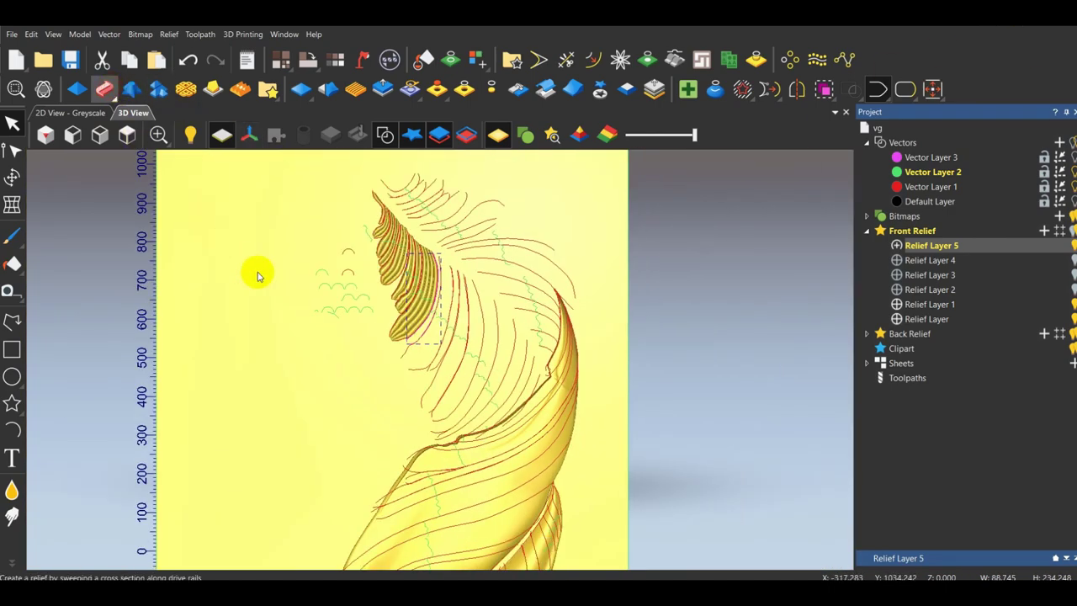
click(322, 270)
scroll(330, 269, up, 5)
click(926, 312)
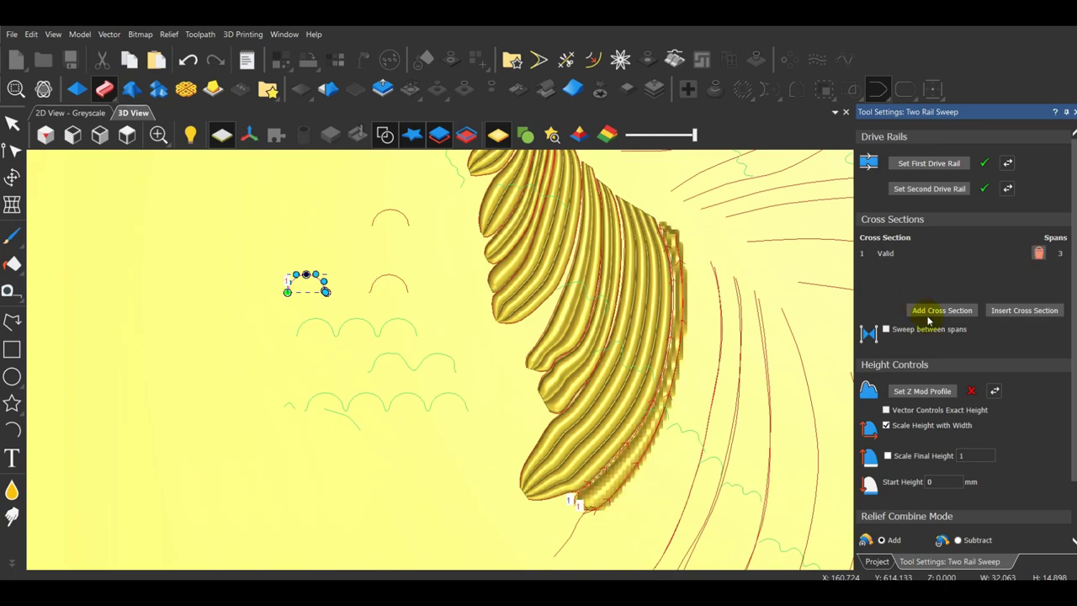
scroll(931, 473, down, 2)
click(882, 497)
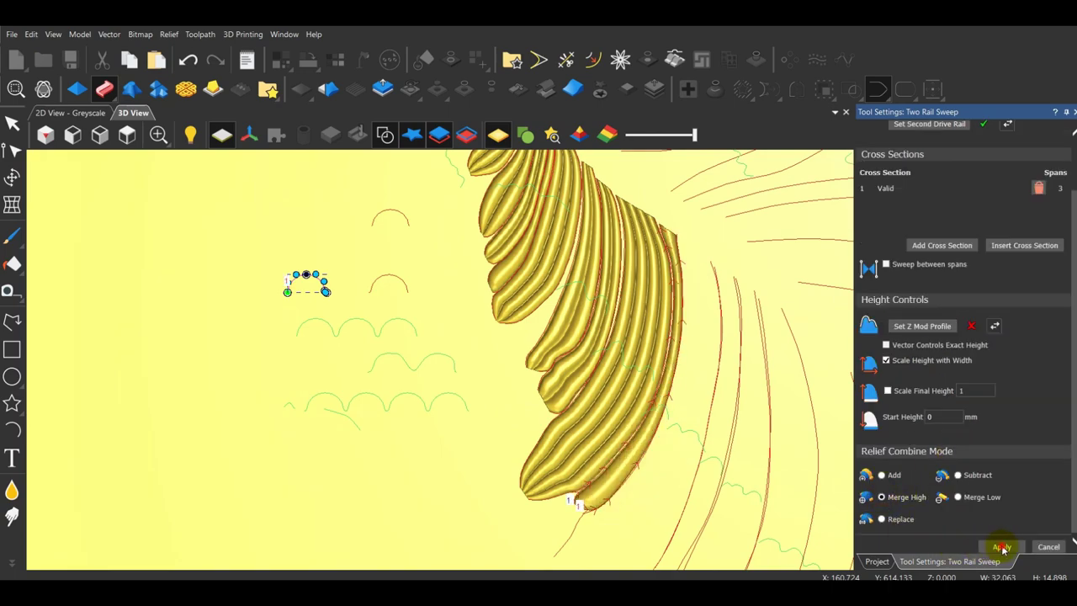
Move the whole group of cross-section curves down beside the next unfilled strand rails.
scroll(278, 209, down, 2)
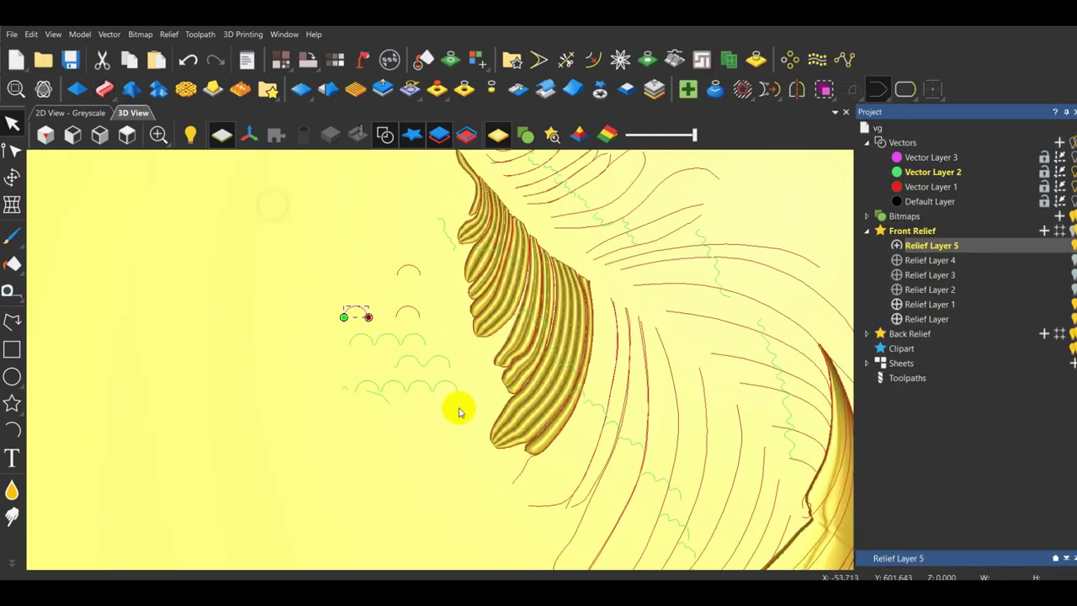
drag(459, 412, 288, 220)
drag(457, 386, 496, 528)
scroll(497, 529, down, 3)
middle_drag(533, 527, 495, 463)
scroll(492, 450, up, 3)
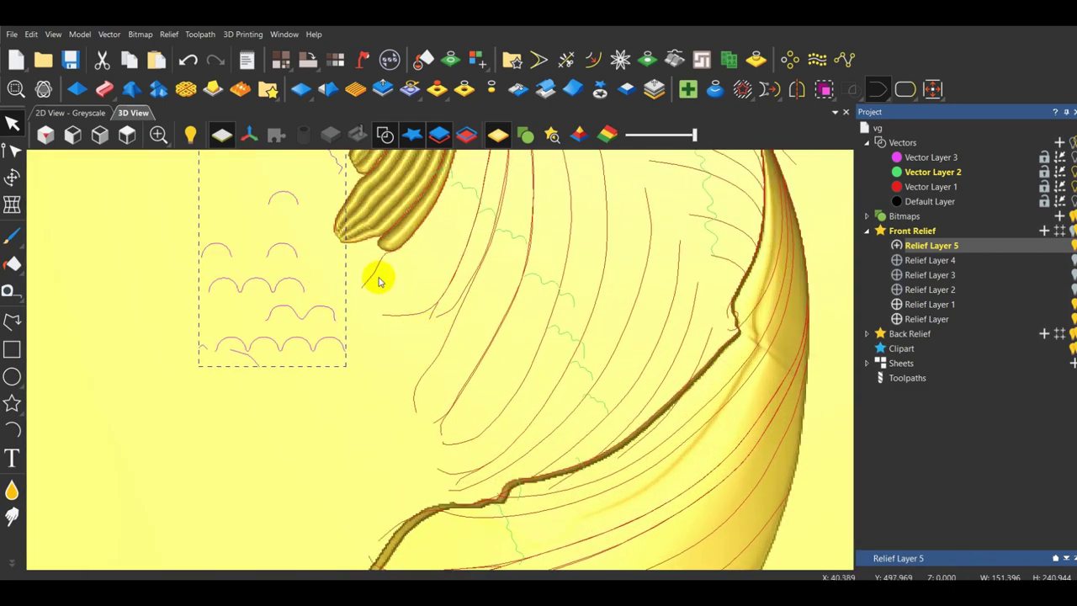
scroll(340, 265, down, 2)
drag(344, 255, 346, 290)
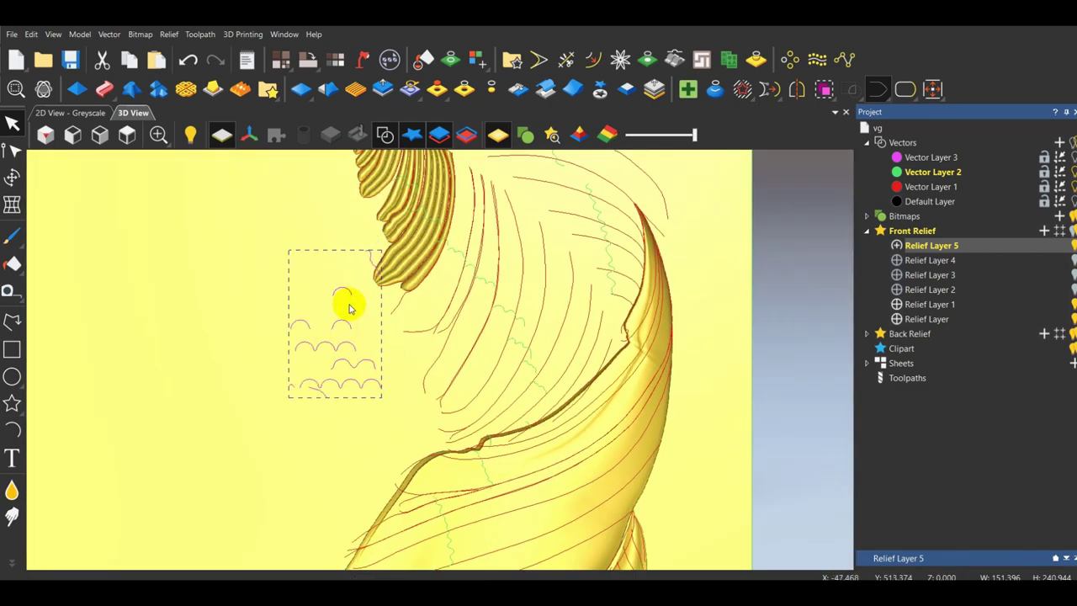
Sweep the three-arc curve along the next wide pair of strand rails with matching rail directions and apply it.
scroll(349, 306, up, 2)
click(427, 297)
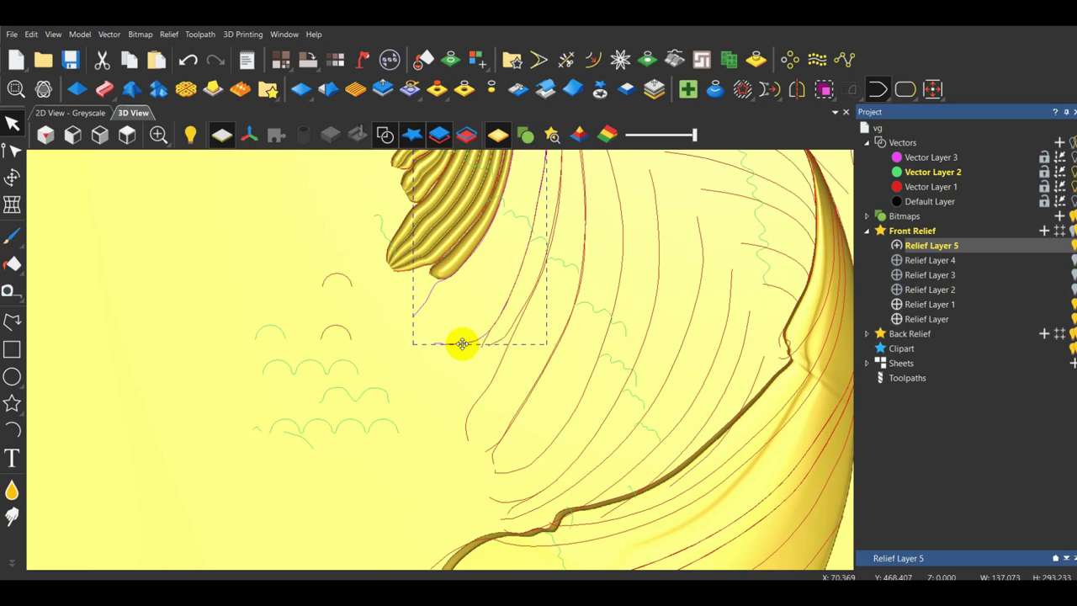
click(105, 88)
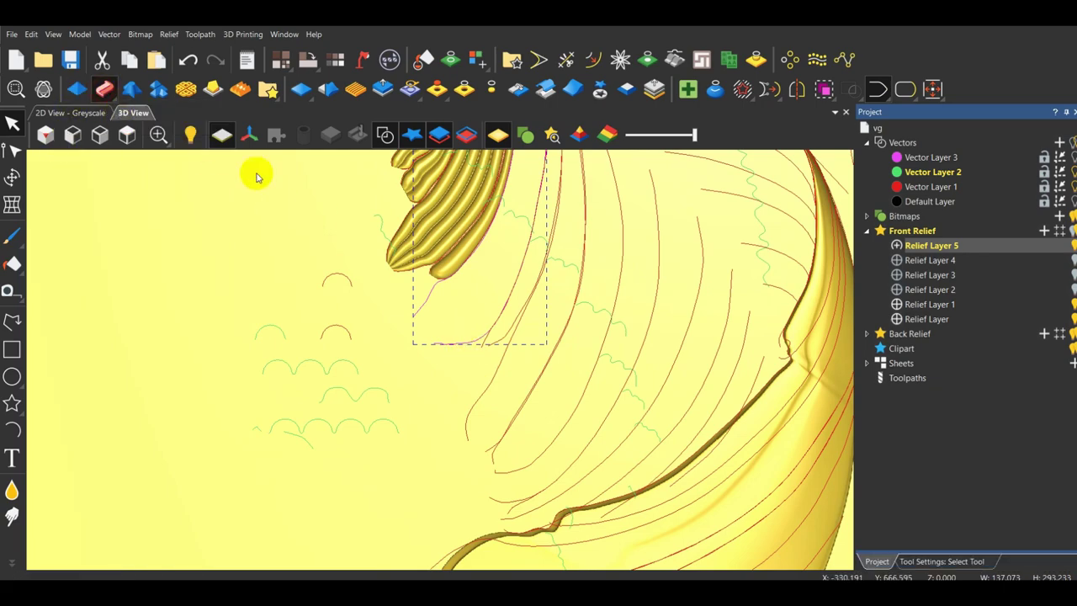
click(383, 321)
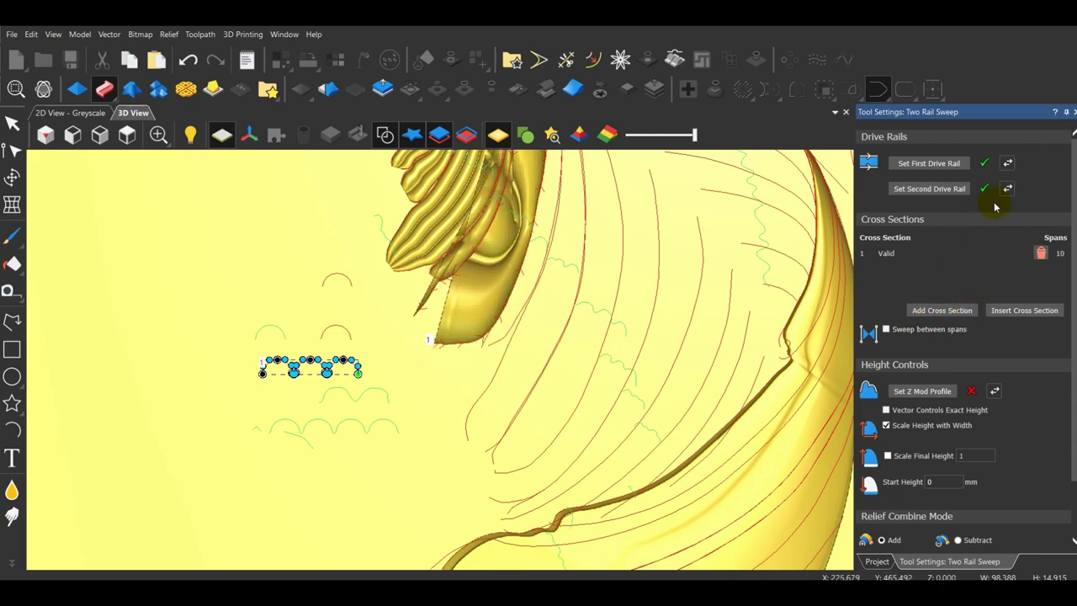
scroll(524, 259, down, 4)
scroll(976, 522, down, 2)
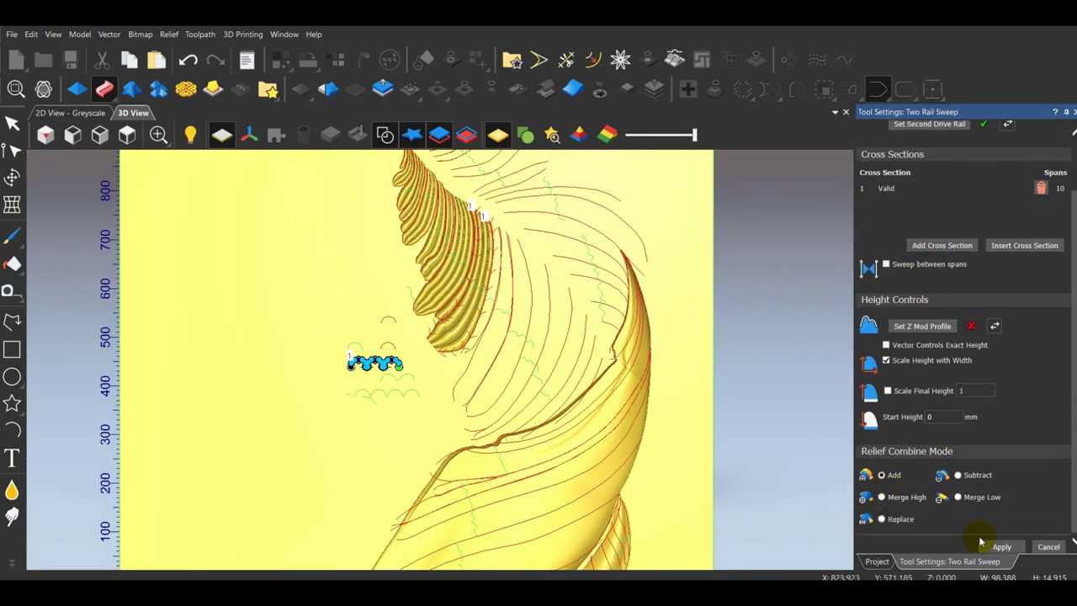
Sweep the single-arc curve along the narrow pair of rails beside the new three-ridge strand and apply it.
scroll(476, 346, up, 3)
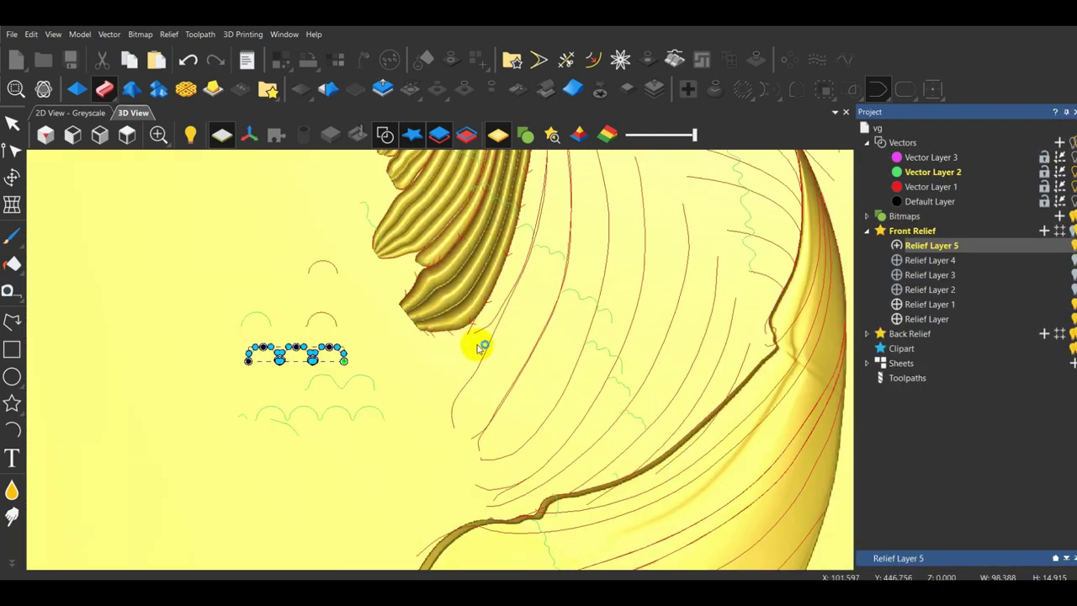
click(475, 332)
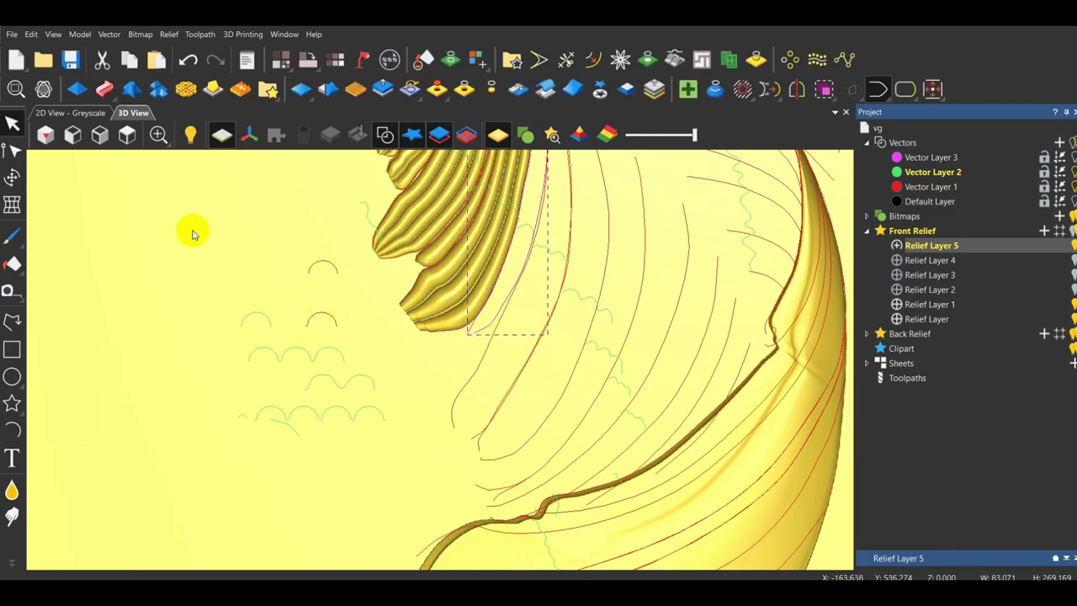
click(105, 89)
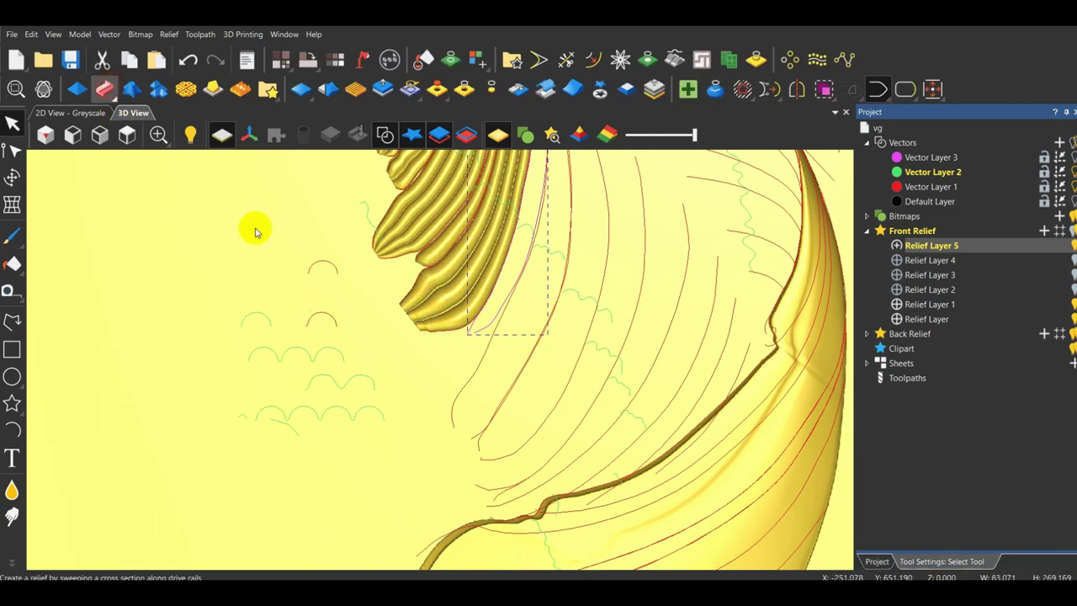
click(268, 321)
click(941, 309)
scroll(942, 365, down, 2)
click(881, 497)
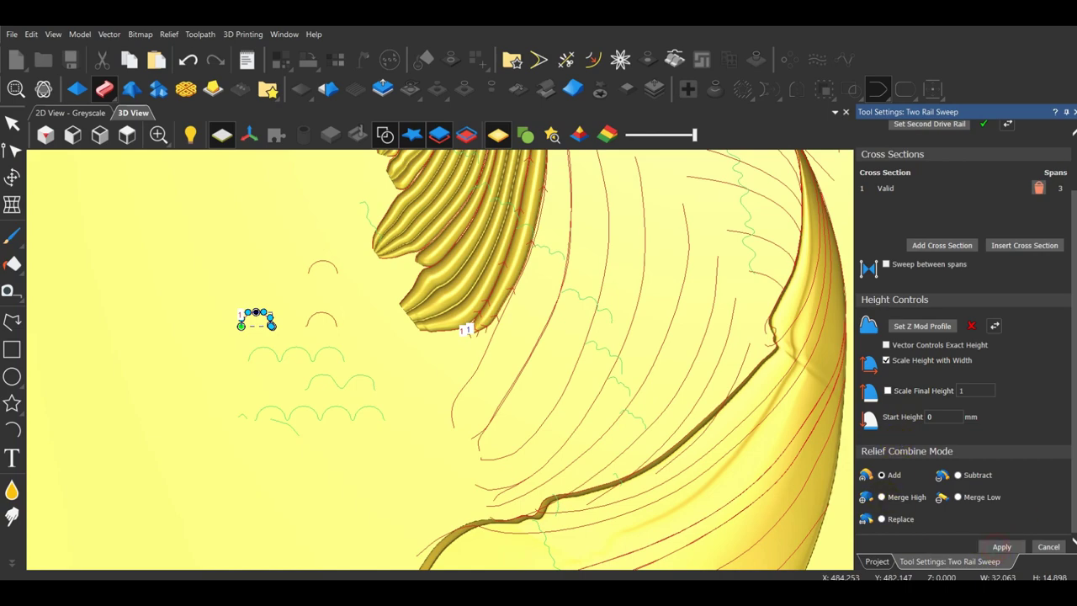
Move the small wavy green curve from the next strand's rails to the empty area below the four-arc curve.
click(488, 348)
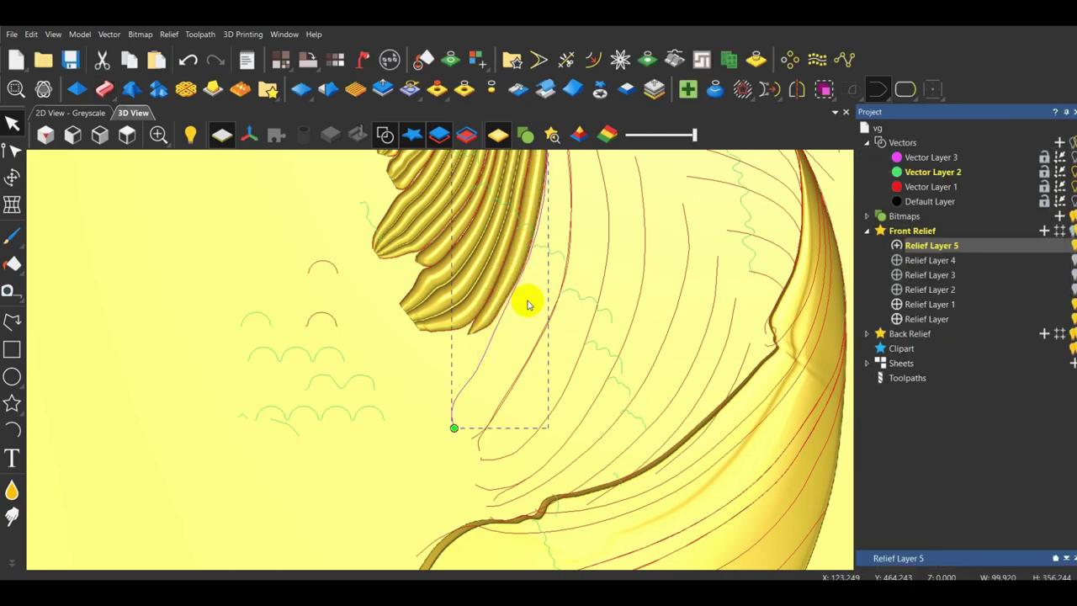
drag(555, 253, 377, 439)
scroll(380, 440, up, 4)
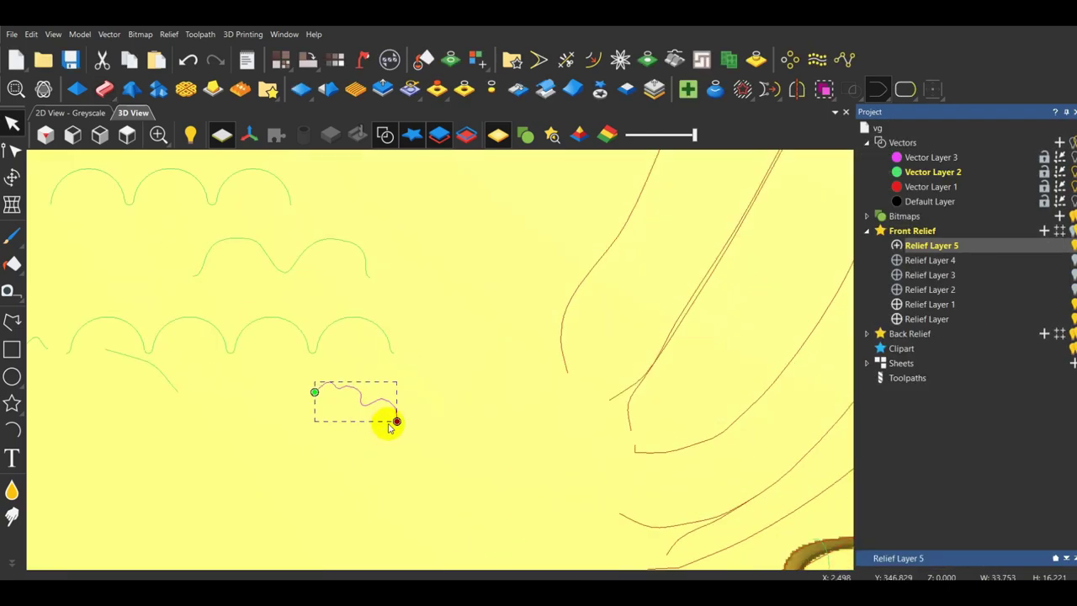
Rotate the small wavy curve about 18 degrees anticlockwise to level its ends and place it beside the four-arc curve, near the next rails.
click(13, 179)
scroll(409, 413, up, 2)
mouse_move(440, 389)
mouse_down()
mouse_move(440, 358)
mouse_move(447, 373)
mouse_up()
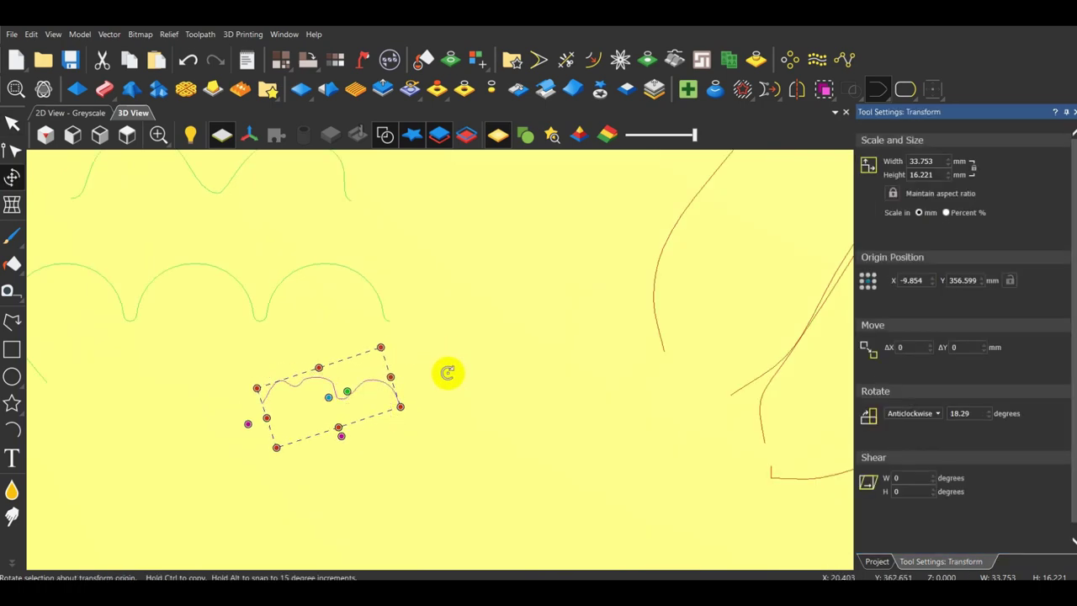
key(Escape)
drag(378, 382, 492, 227)
scroll(579, 264, down, 4)
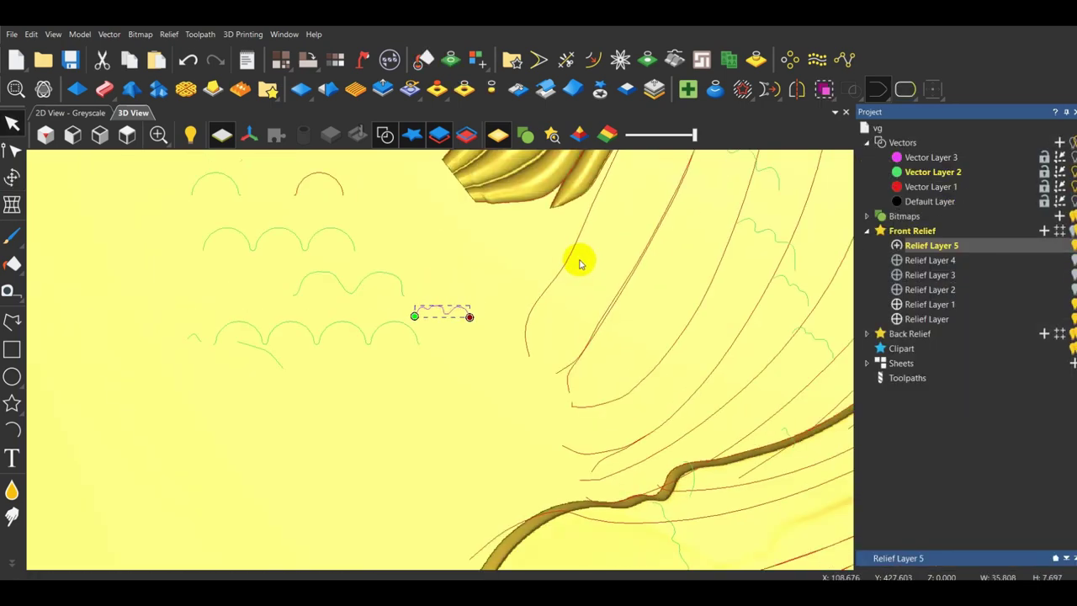